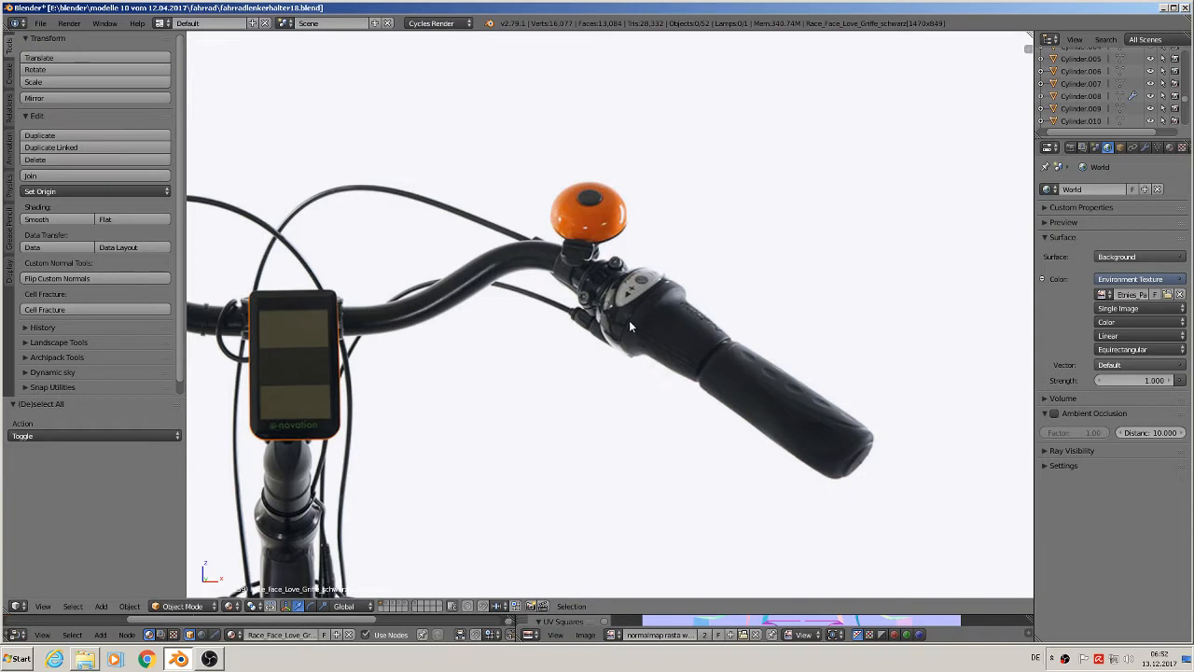
Step: Start the Screencast Keys display for the 3D view
key("n")
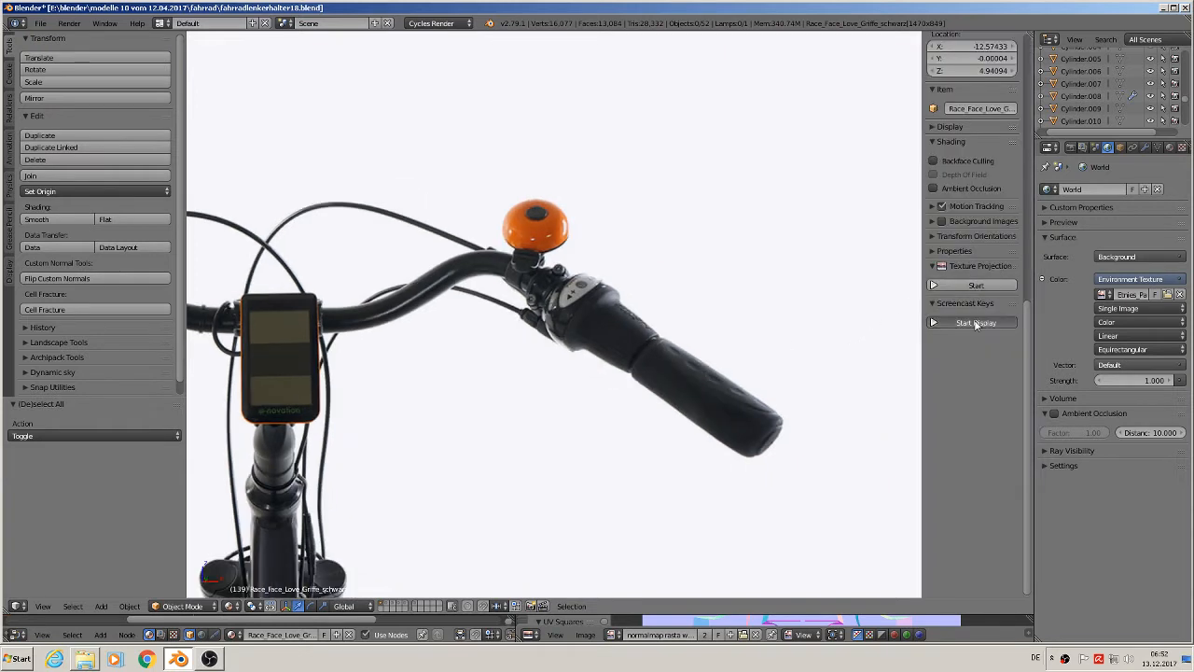
key("n")
Step: Add a UV sphere in the empty area between the orange bell and the grip, and scale it to about 0.049
left_click(733, 280)
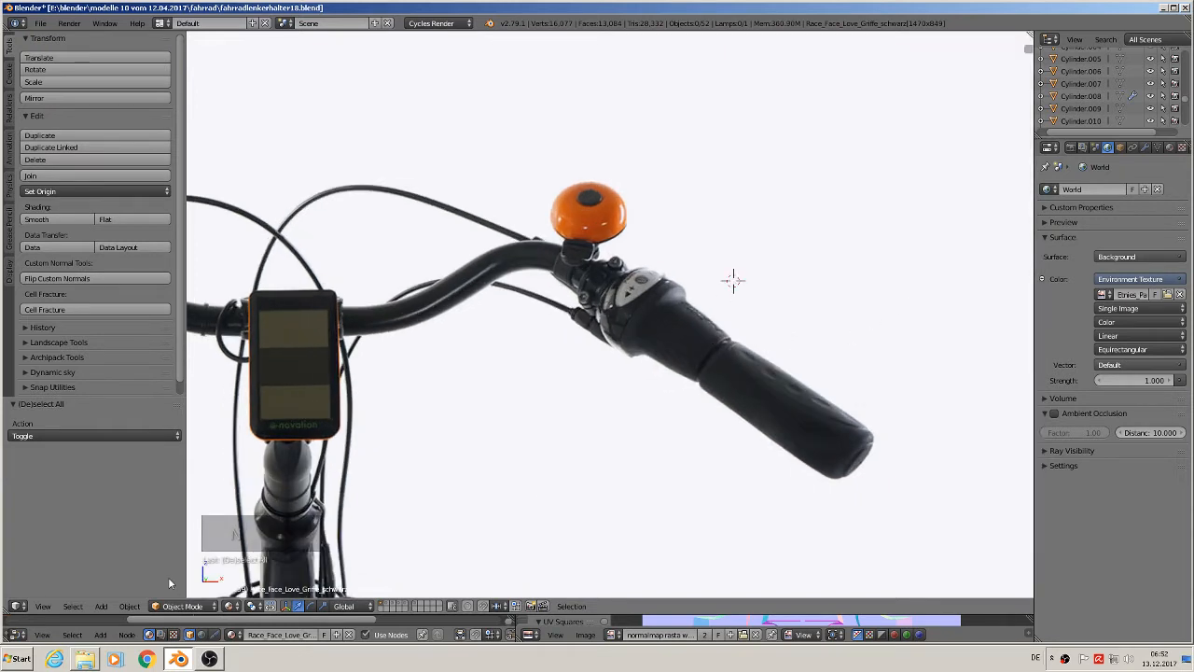
left_click(101, 608)
mouse_move(140, 588)
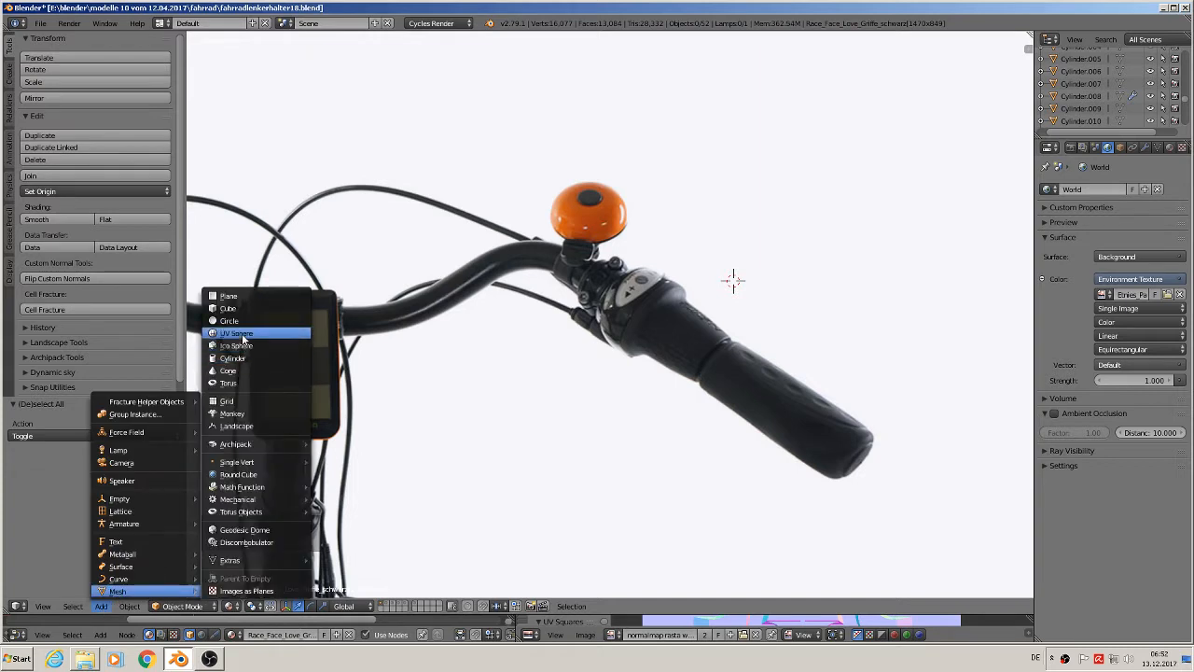
left_click(243, 338)
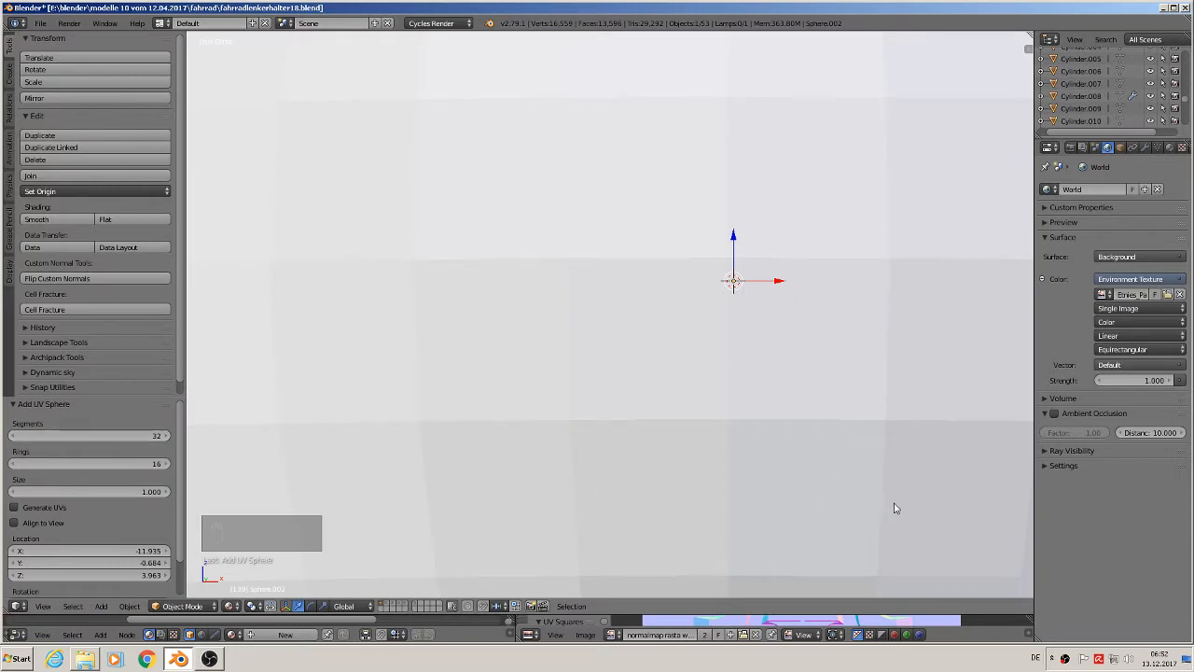
key("s")
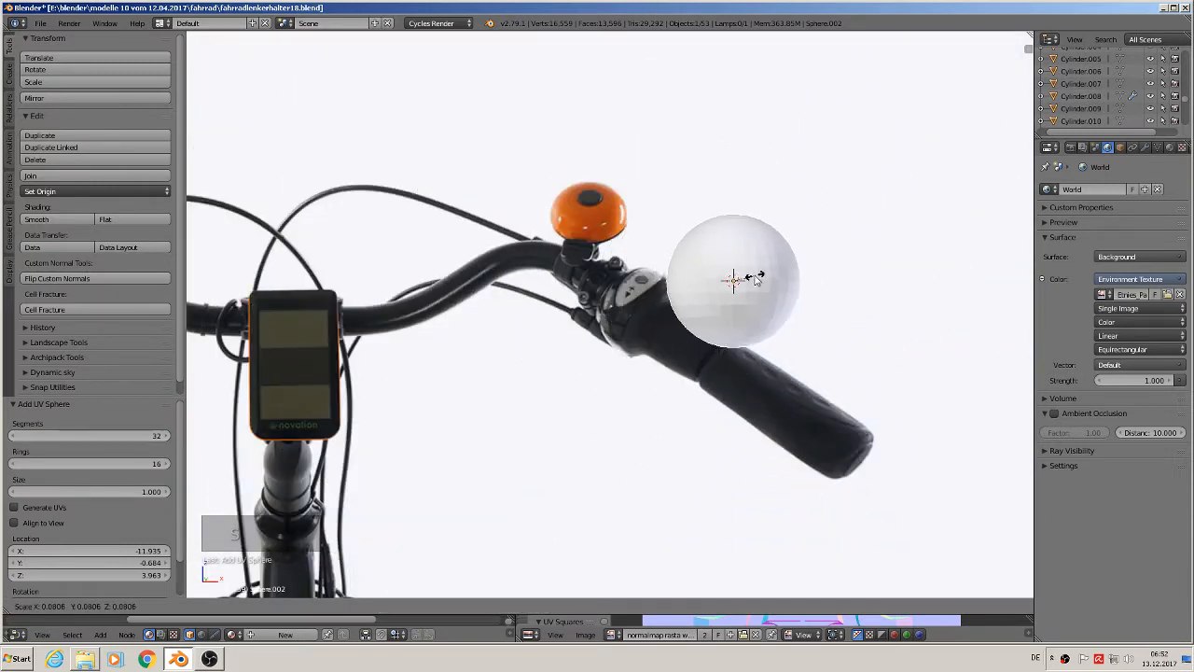
left_click(751, 284)
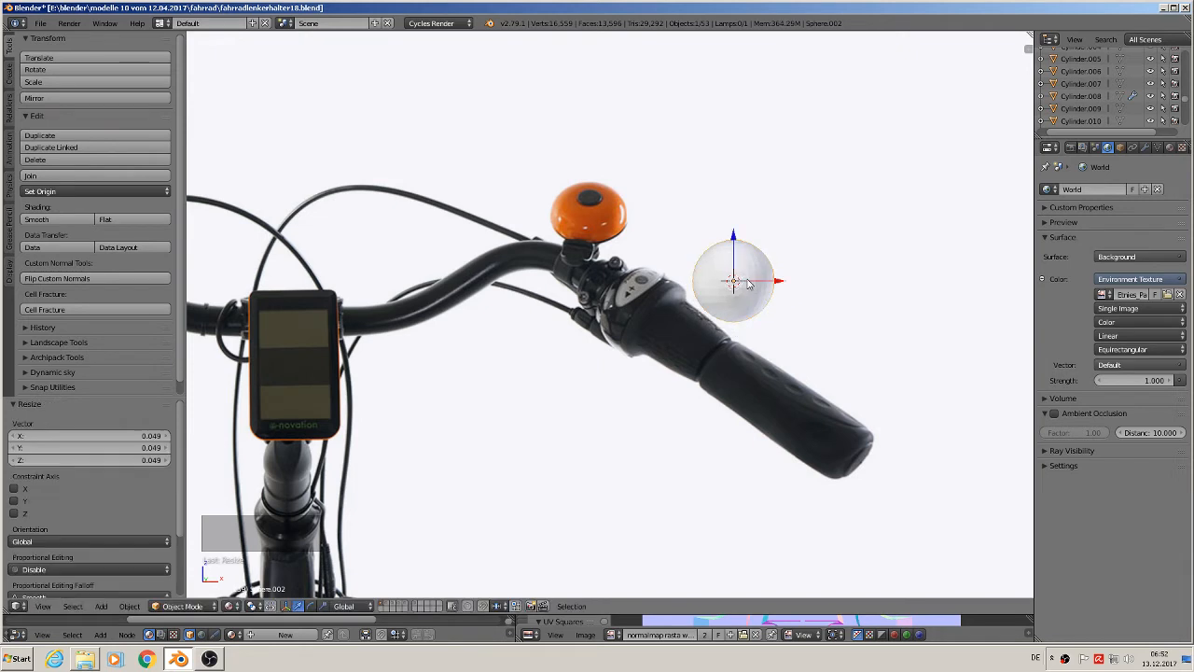
Step: Enter Edit Mode on the sphere and disable proportional editing
scroll(767, 322, "up", 1)
scroll(767, 322, "up", 1)
key("Tab")
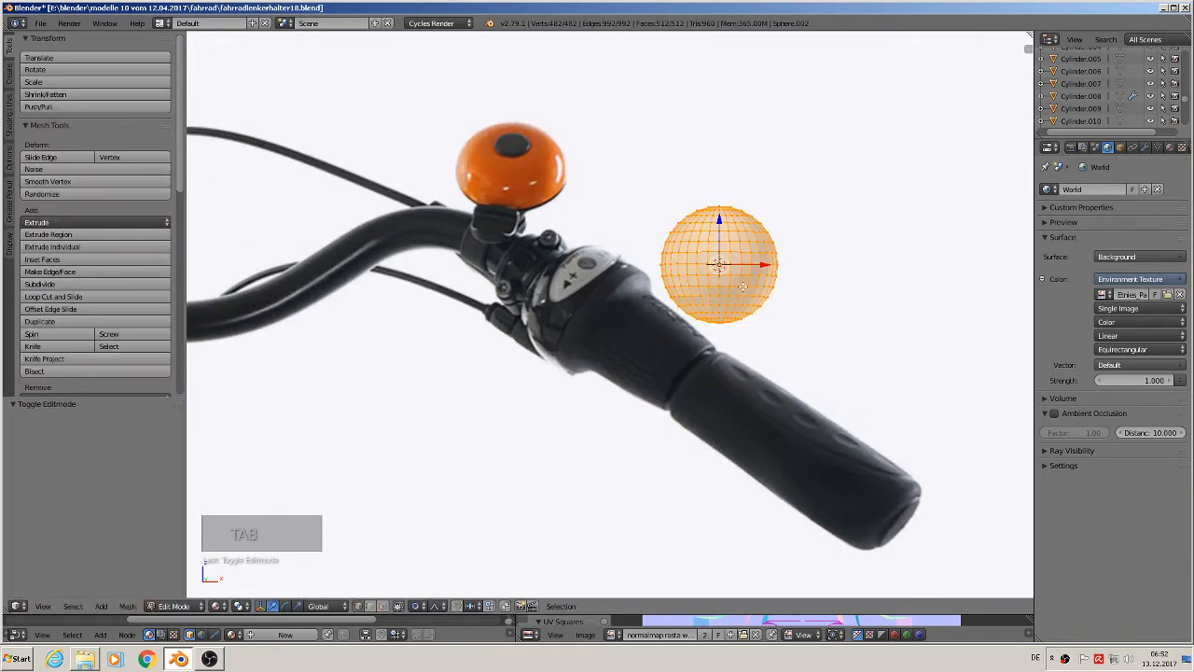
left_click(420, 607)
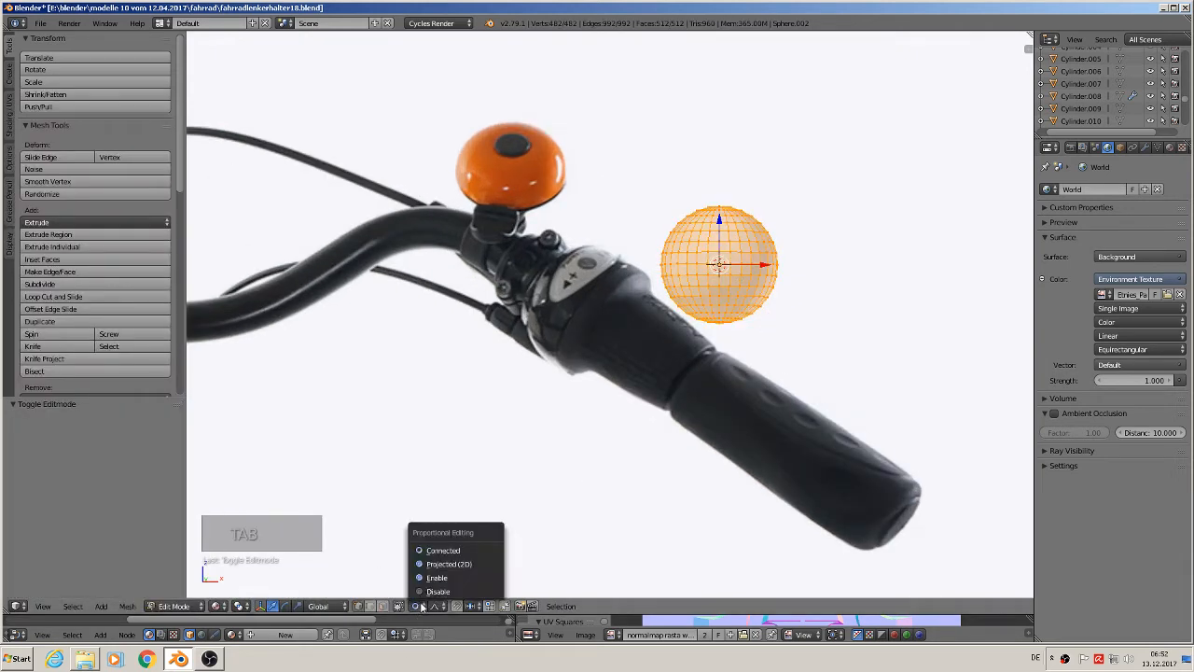
left_click(434, 592)
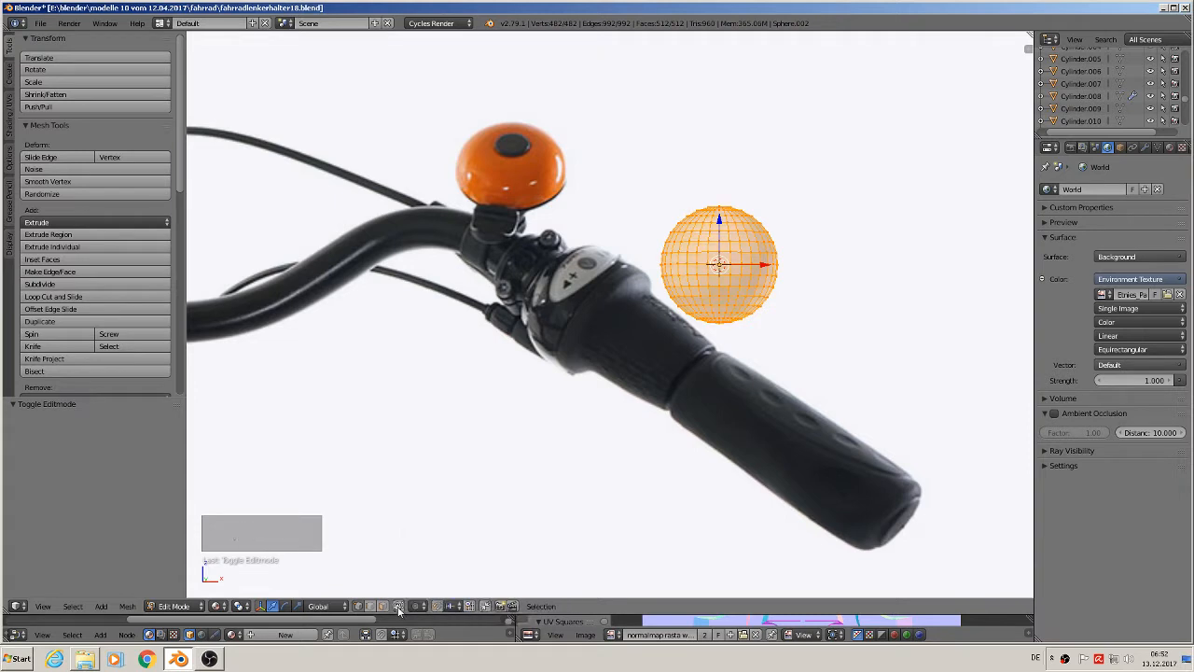
Step: Delete the vertices of the sphere's lower half in front view, leaving a dome
key("a")
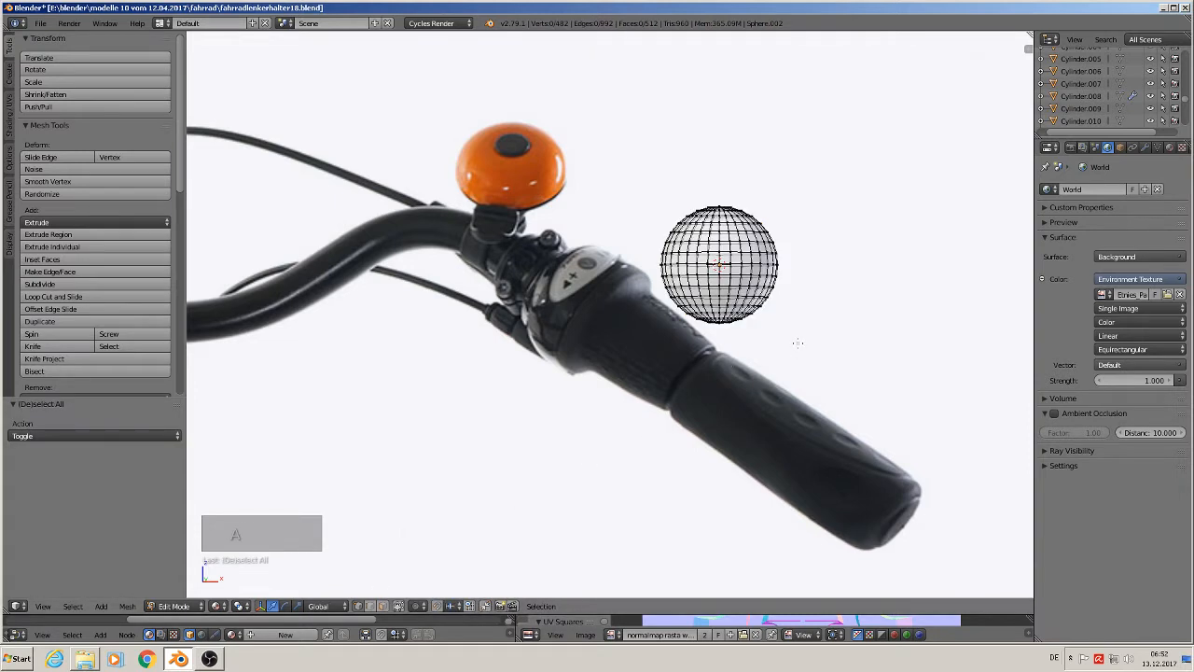
key("KP_1")
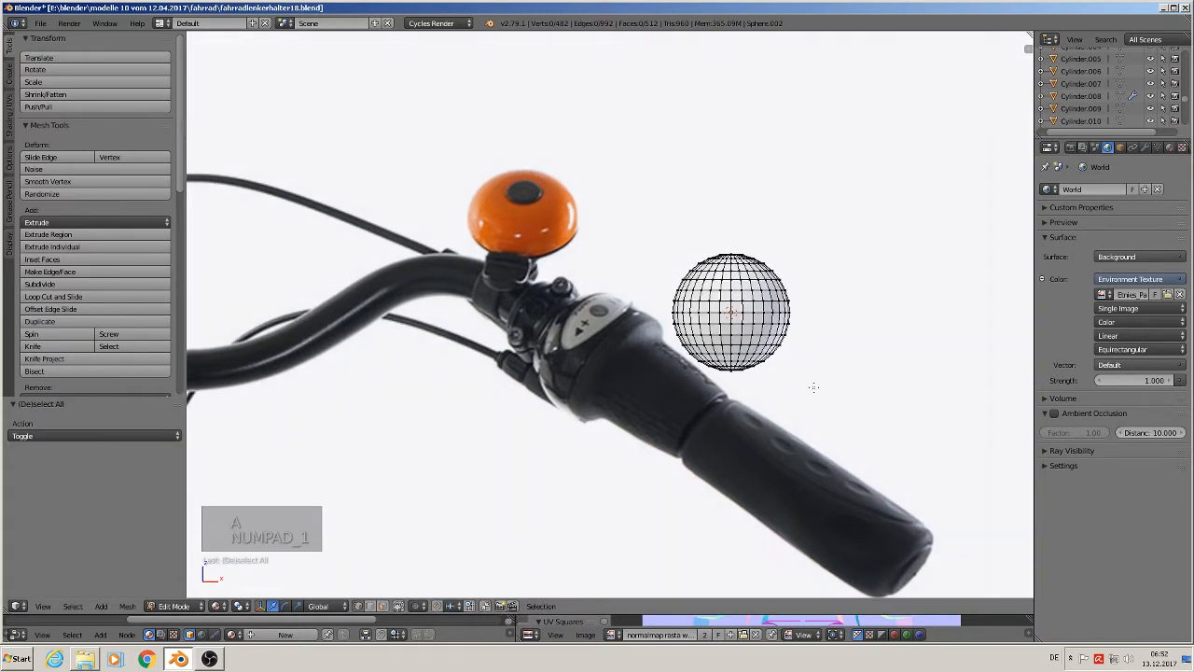
key("b")
left_click_drag(827, 401, 653, 320)
key("x")
left_click(653, 320)
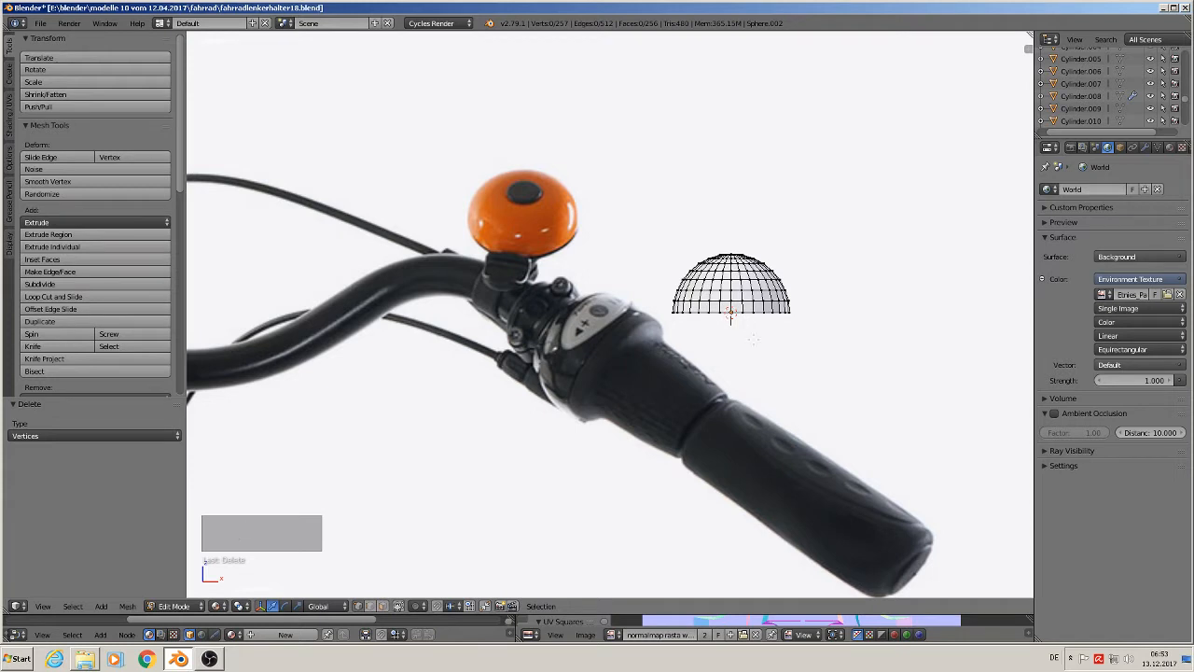
Step: Rotate the half sphere by -90 degrees in Object Mode so that its opening faces along X
key("Tab")
key("r")
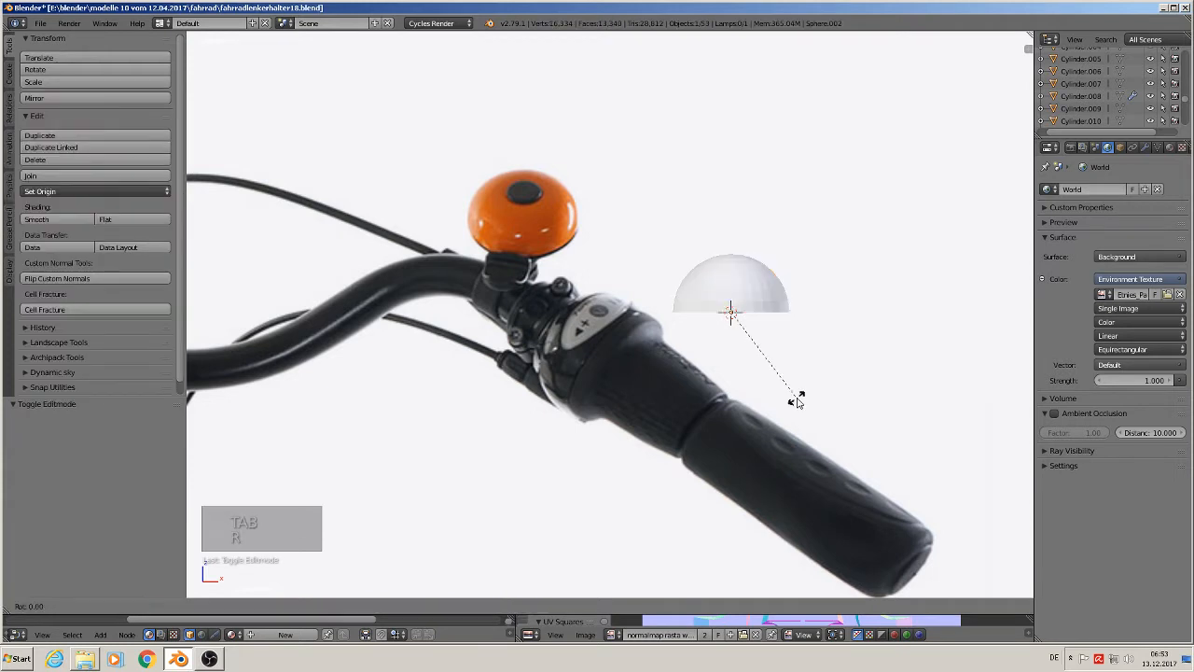
type("-90")
key("Return")
Step: Delete the dome's tip vertex with its two neighbouring vertex rings and close the opening with a face
scroll(755, 381, "up", 2)
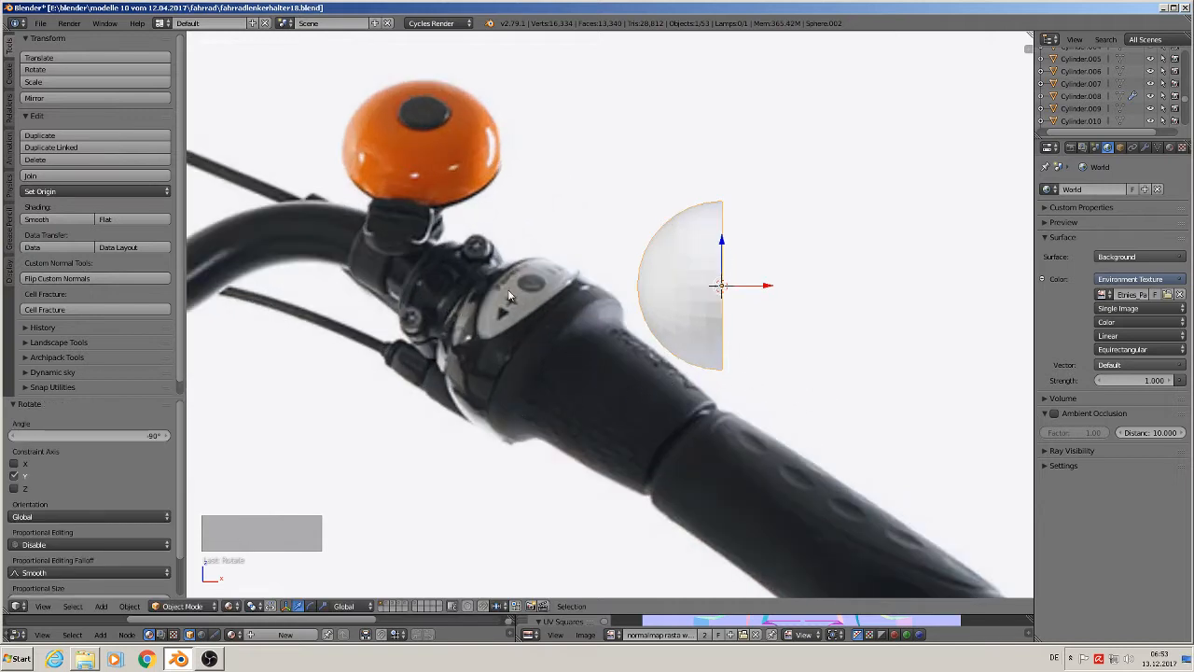
key("Tab")
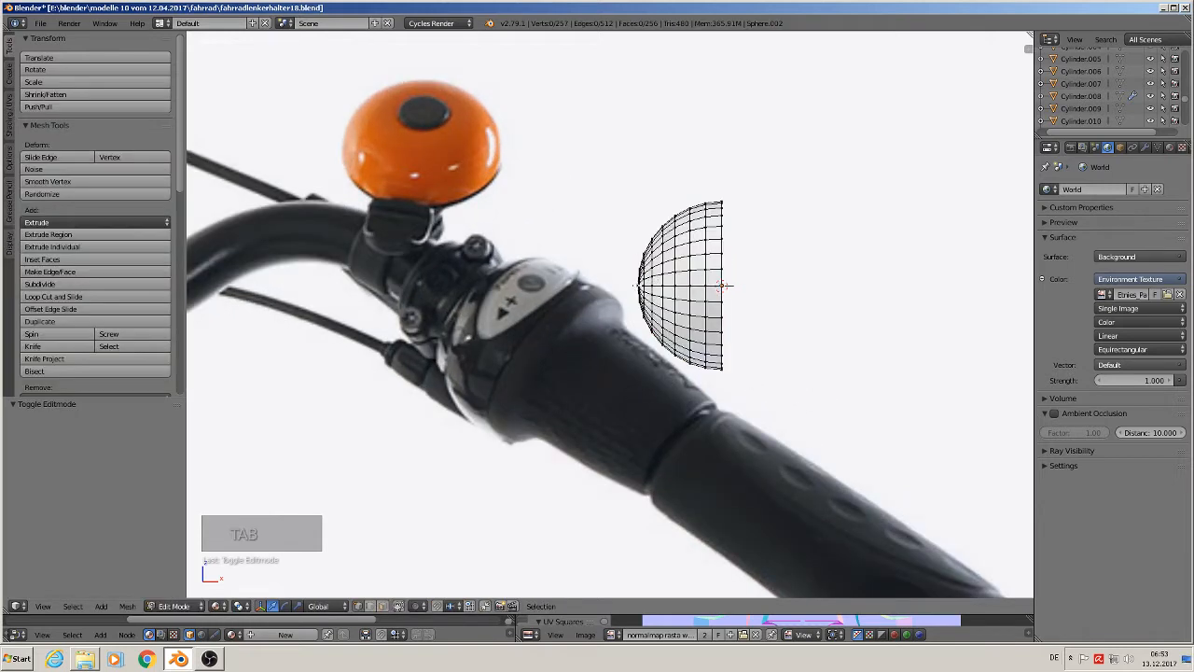
right_click(638, 286)
key("ctrl+KP_Add")
key("ctrl+KP_Add")
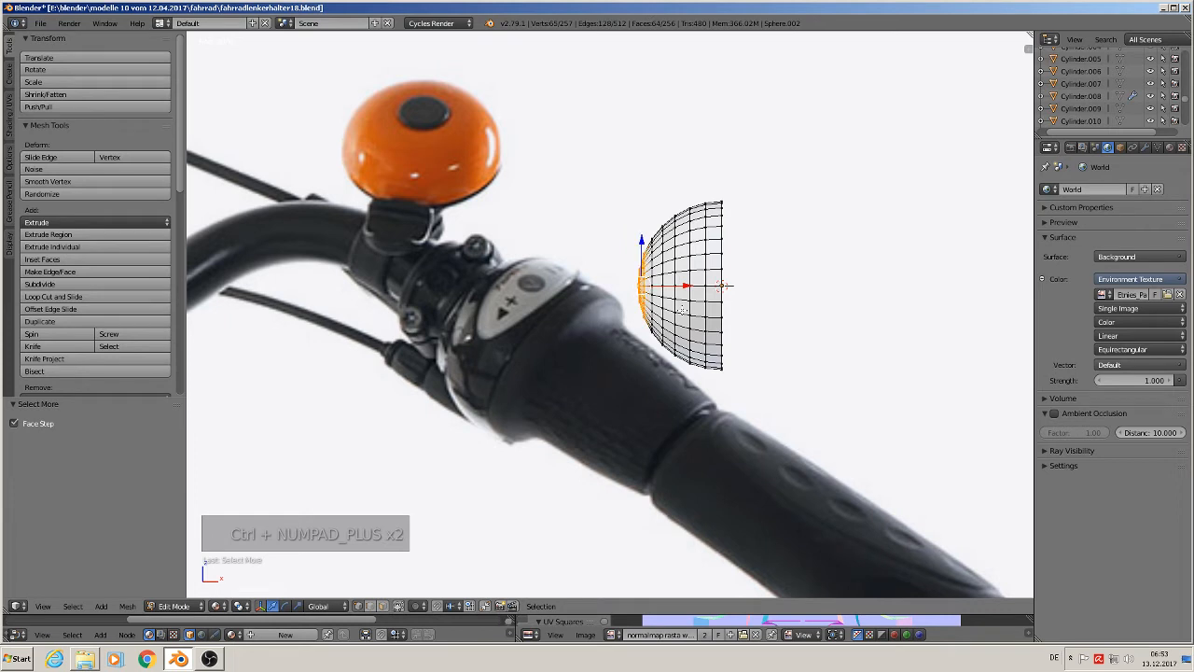
key("x")
left_click(682, 311)
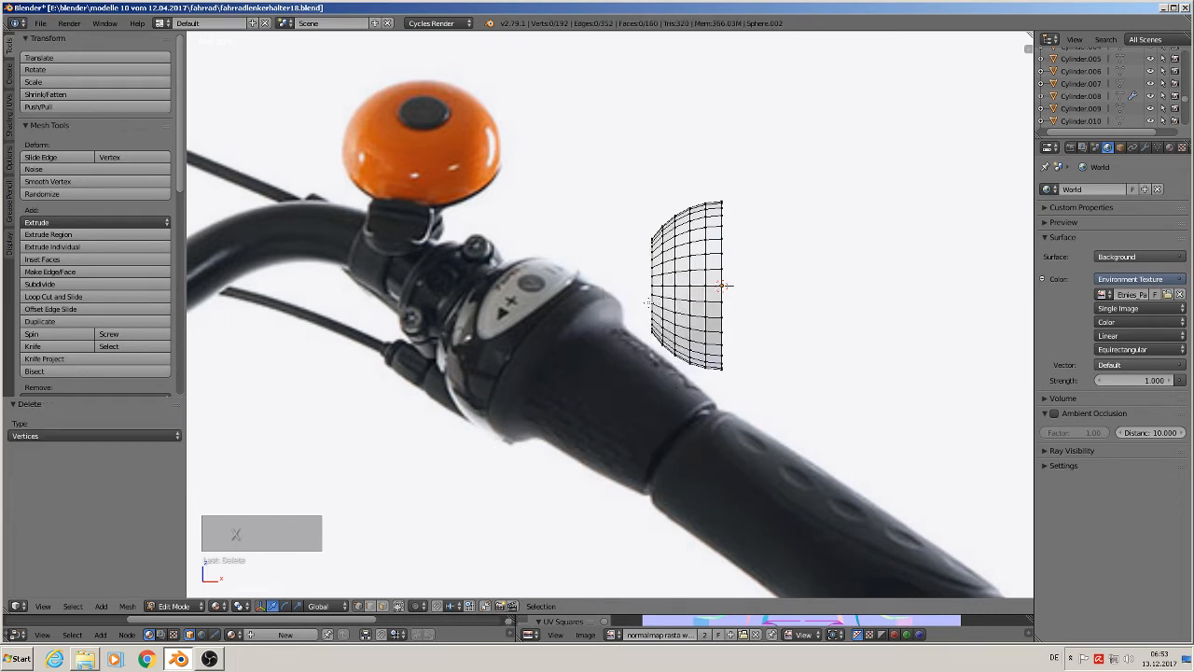
right_click(654, 290, "alt")
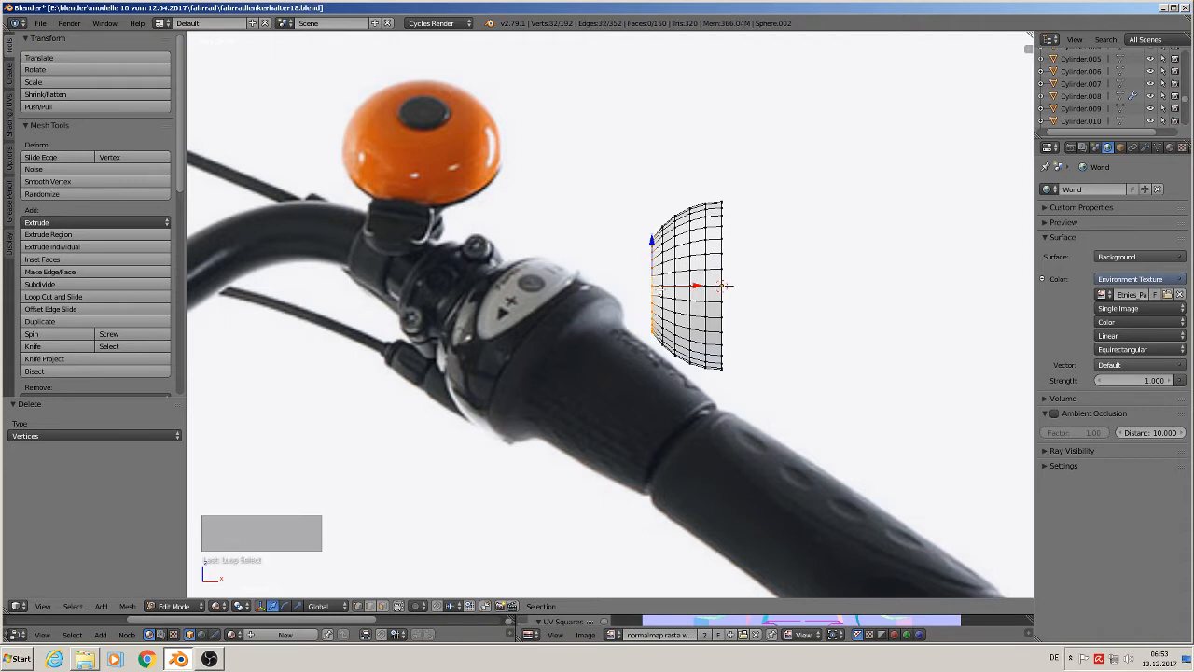
key("f")
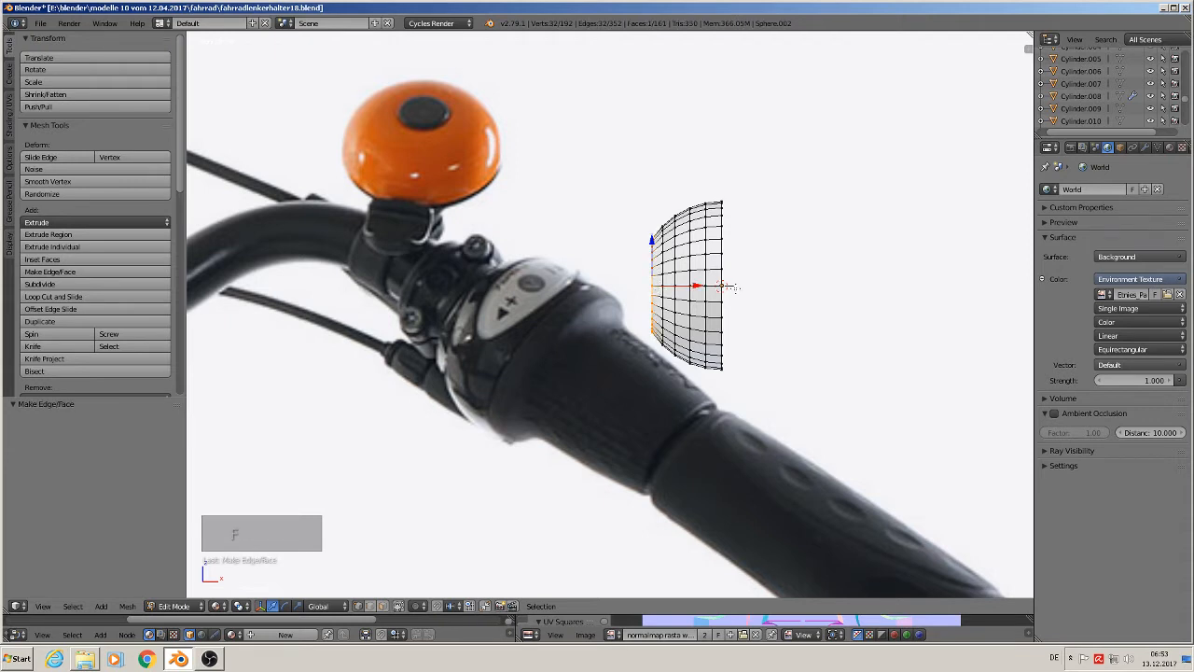
Step: Extrude the dome's large open rim about 0.006 outward along X
right_click(723, 282, "alt")
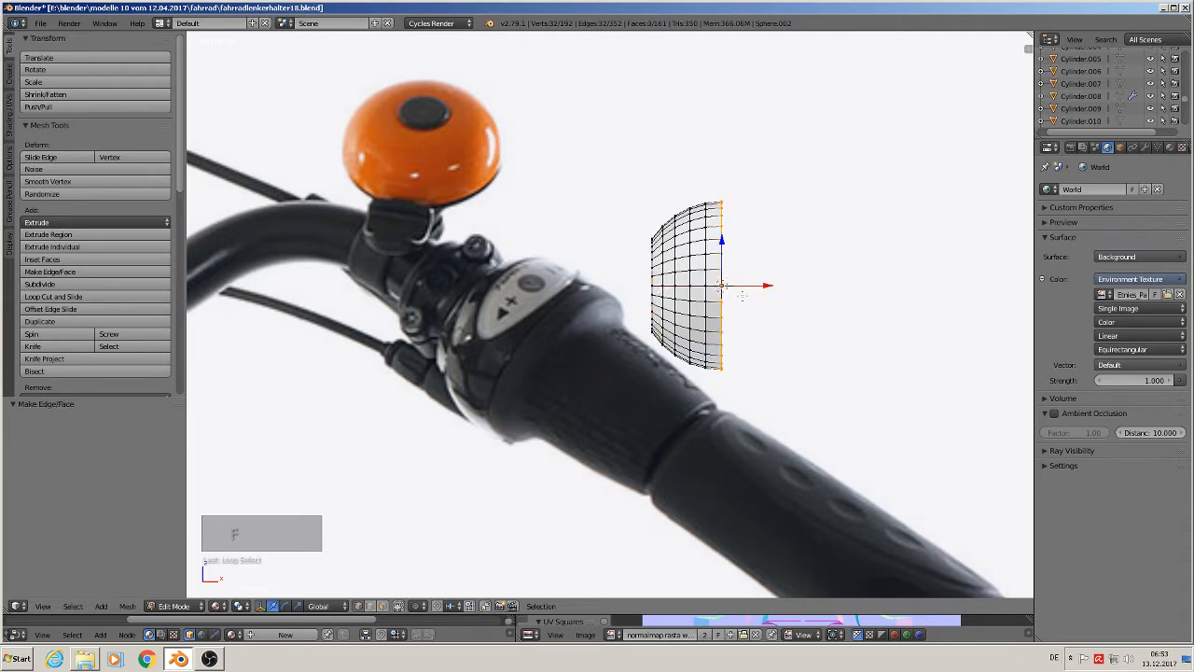
key("e")
key("x")
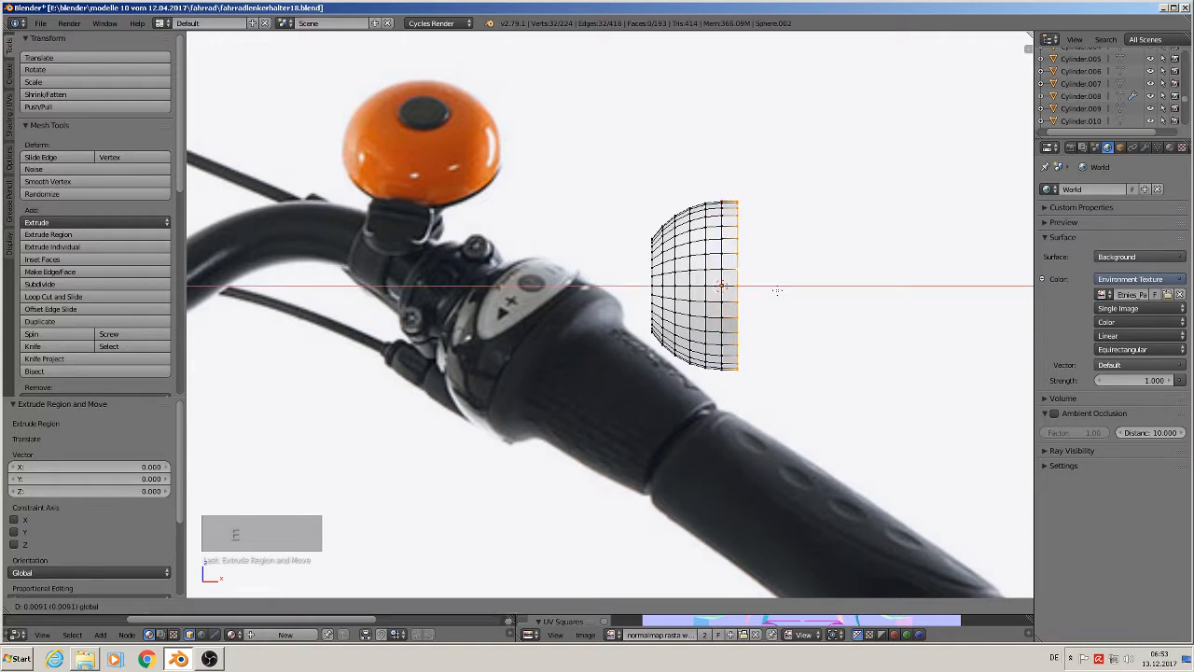
left_click(777, 290)
Step: Move the dome object about -0.07 along the global Y axis, in front of the handlebar photo
middle_click_drag(777, 290, 777, 359)
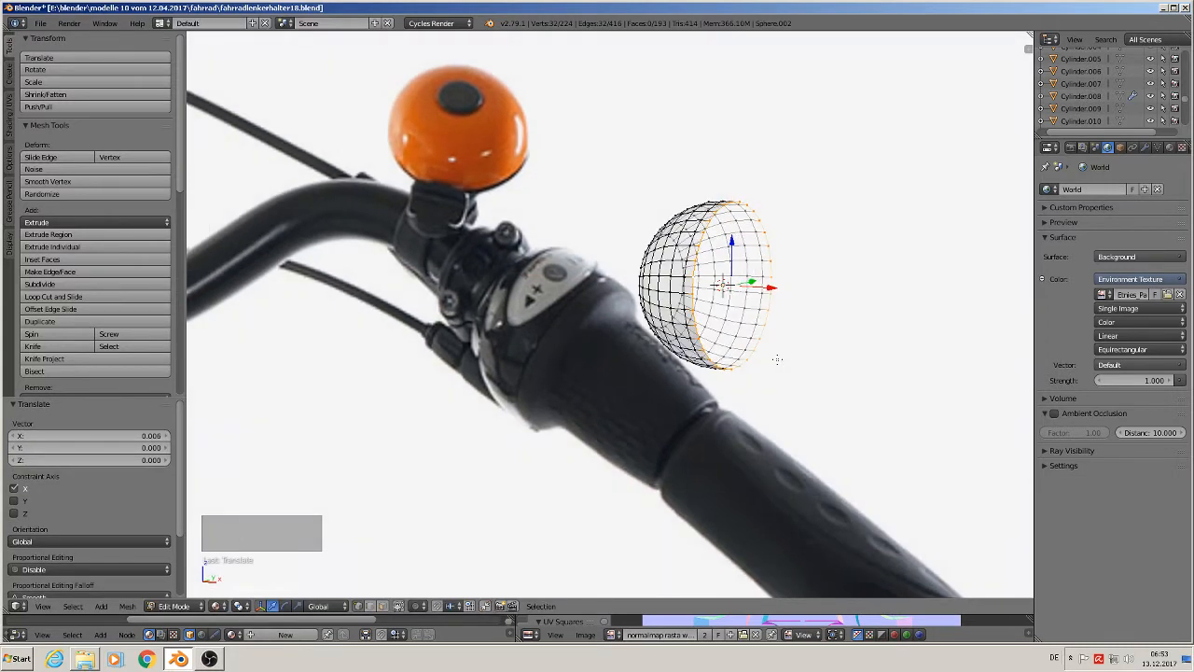
key("Tab")
scroll(789, 327, "down", 3)
scroll(790, 326, "up", 2)
key("g")
key("y")
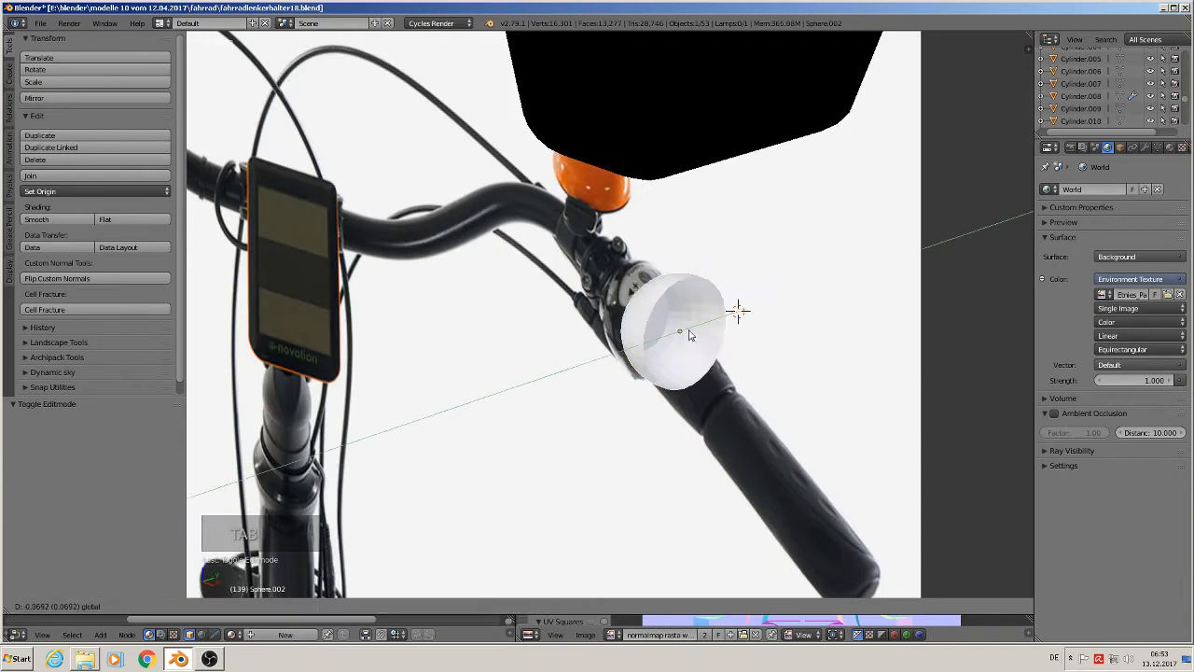
left_click(691, 336)
Step: Extrude the dome's open rim in Edit Mode and scale the new ring inward to about 0.92
scroll(657, 373, "up", 3)
key("Tab")
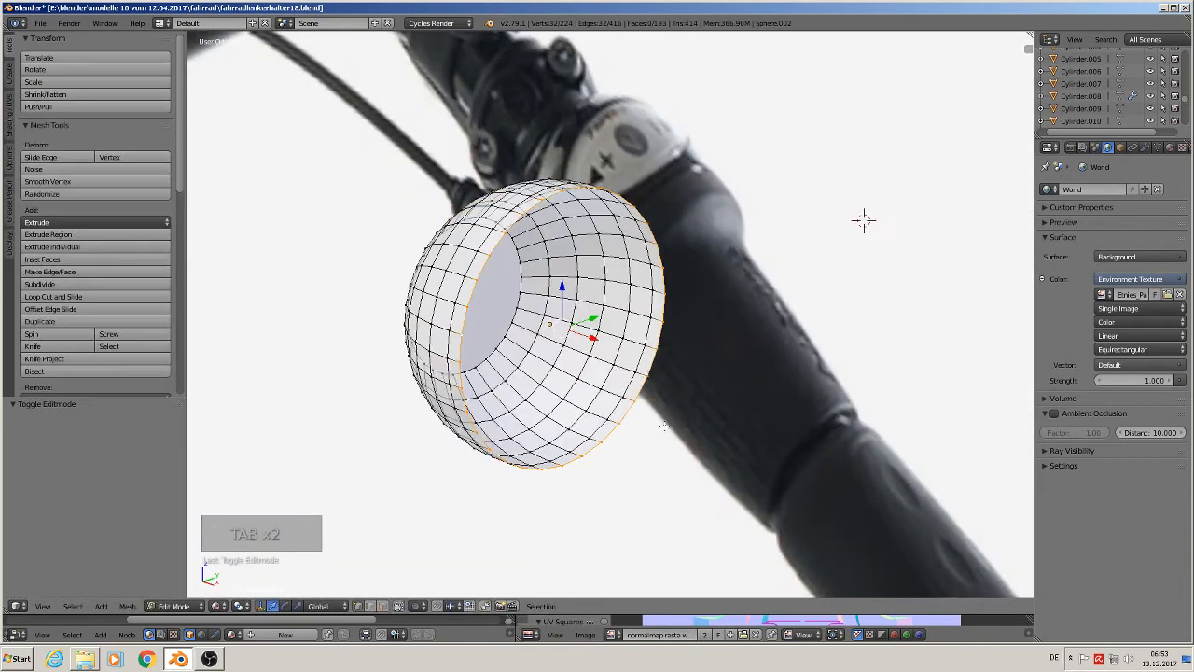
key("e")
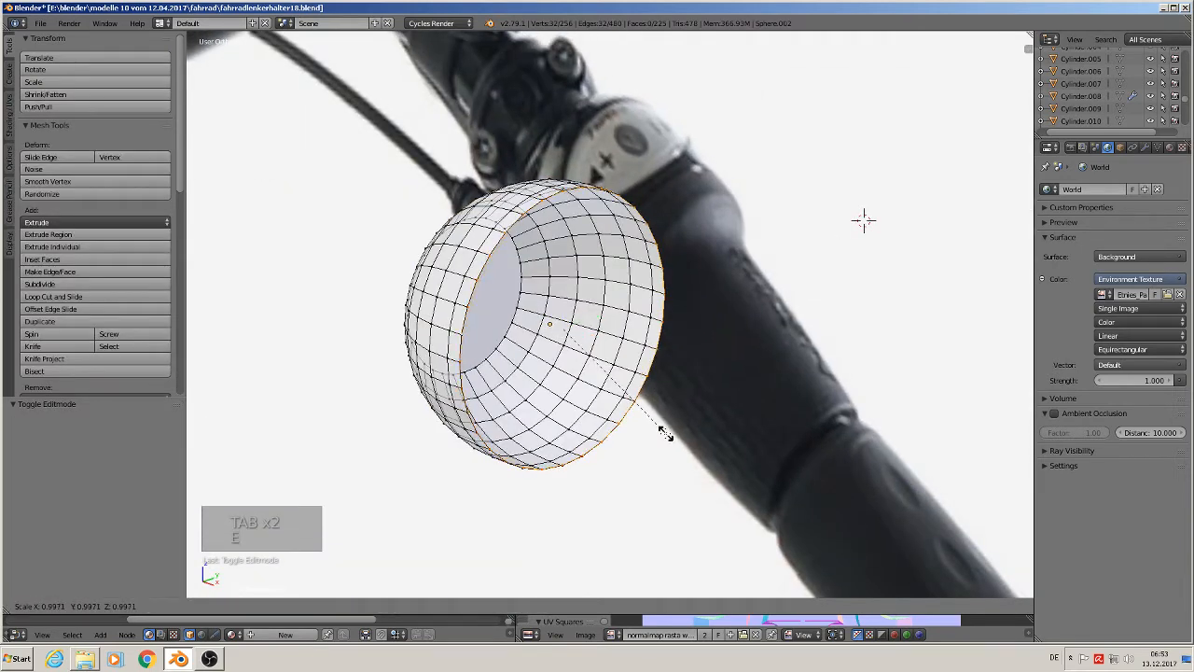
left_click(653, 428)
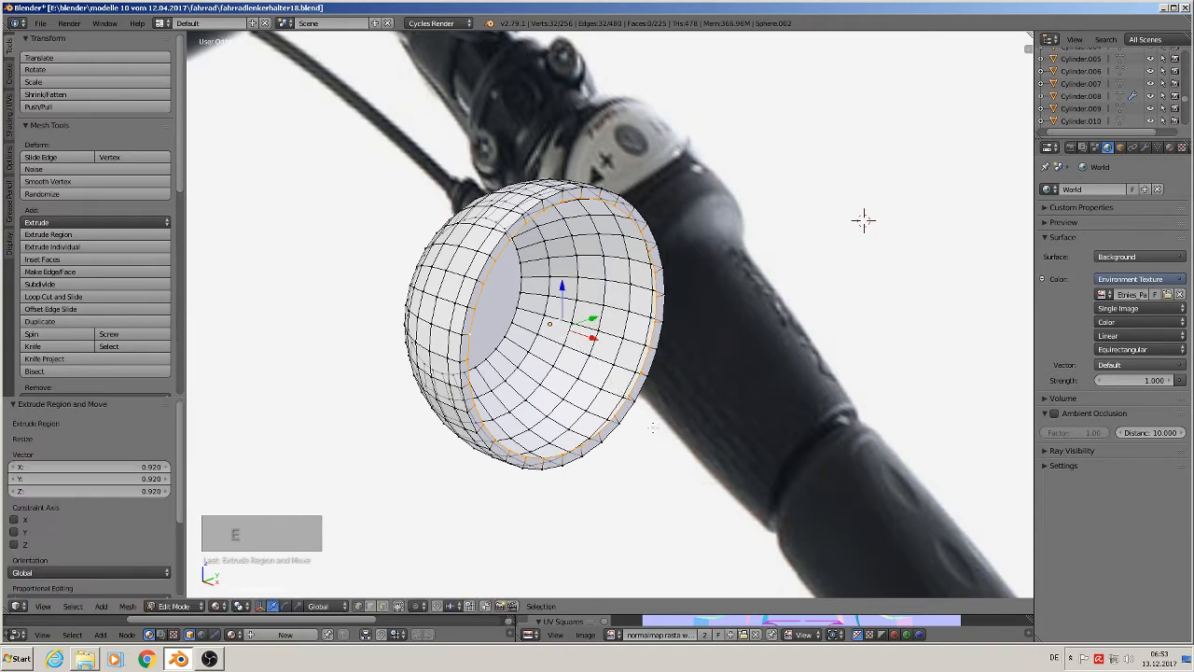
Step: Extrude the inner rim ring about 0.002 outward along X
middle_click_drag(864, 220, 718, 136)
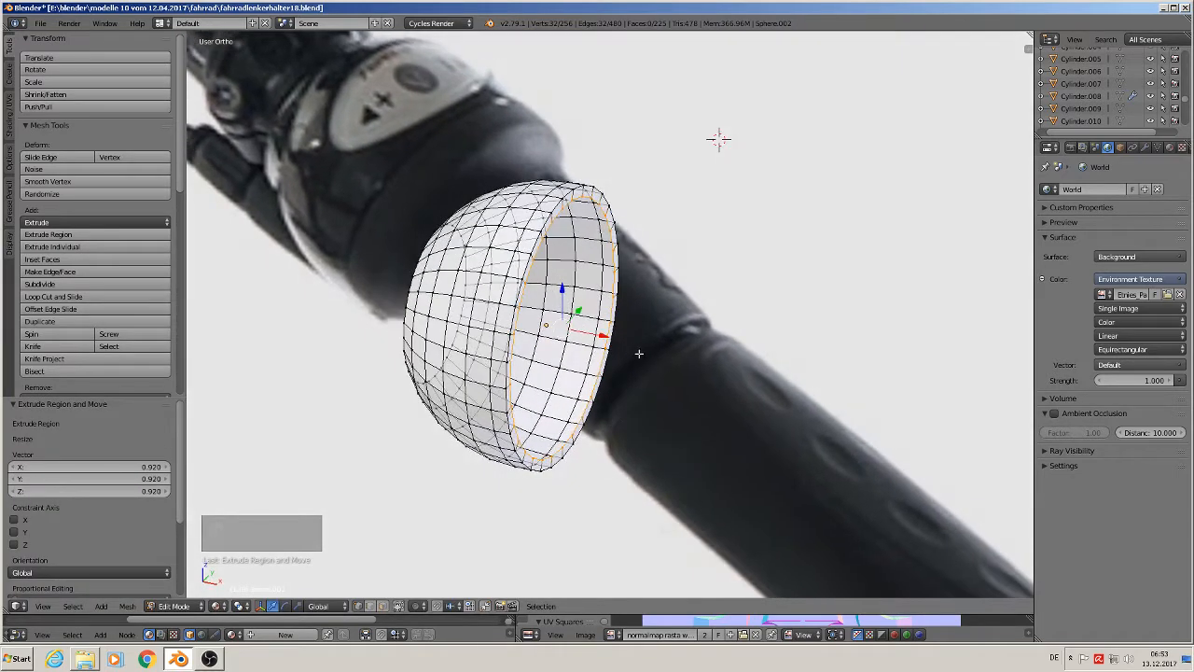
key("e")
right_click(719, 139)
key("g")
key("x")
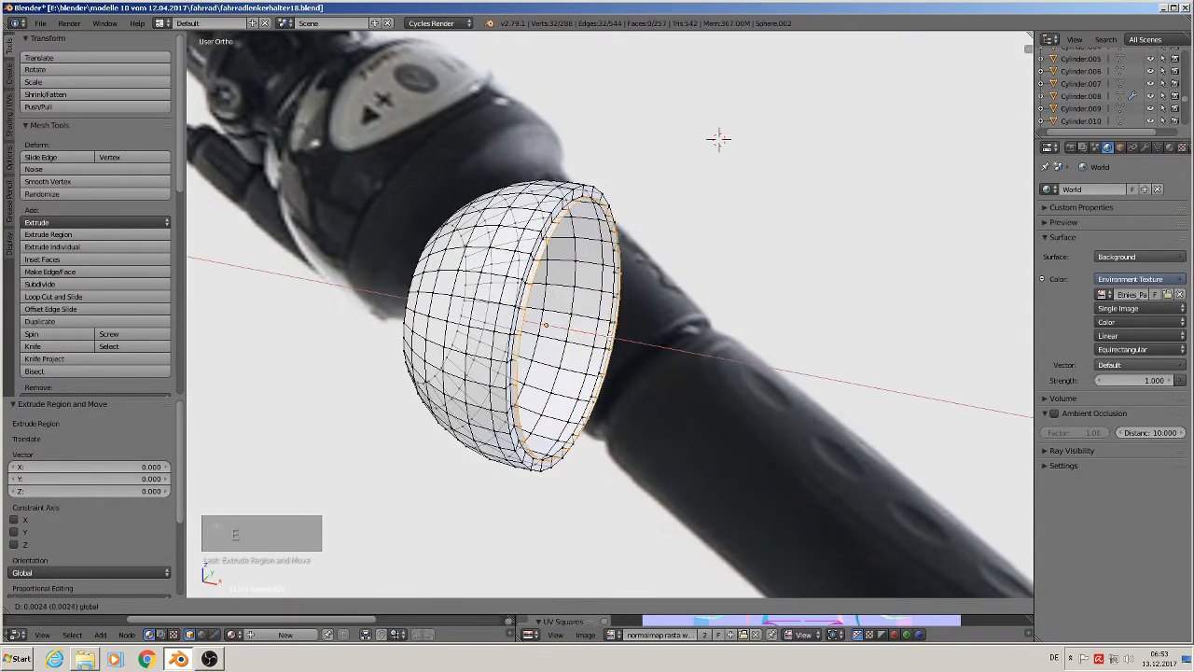
left_click(656, 397)
Step: Extrude the front ring again and scale it outward to about 1.09, forming a narrow groove
key("e")
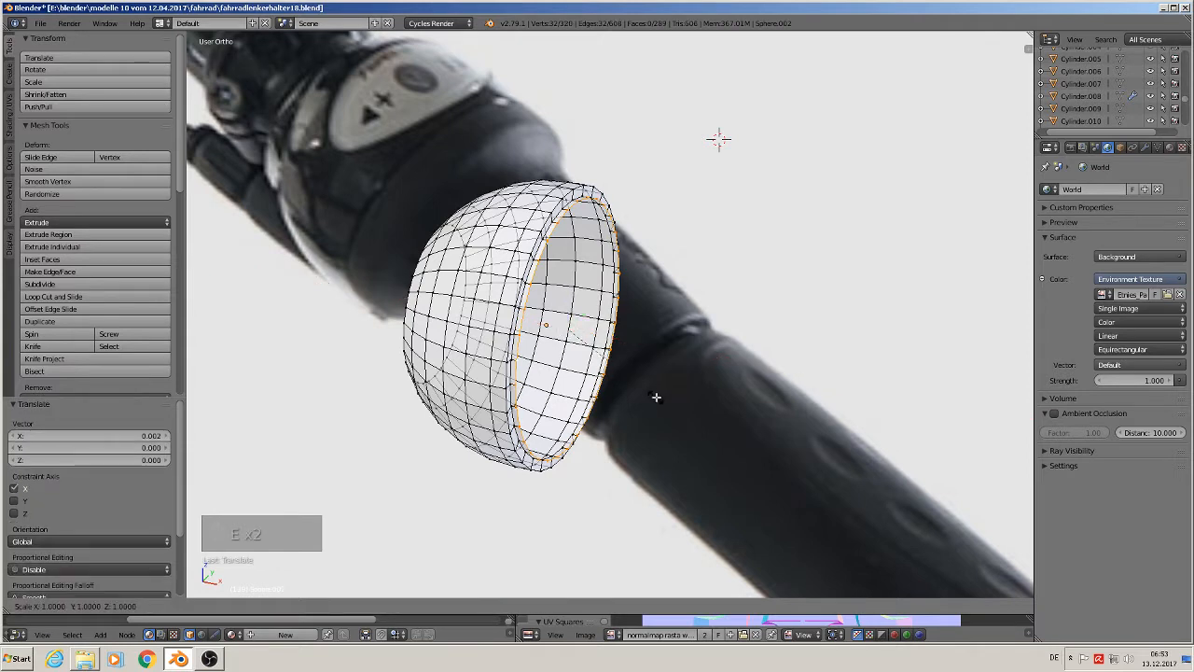
key("s")
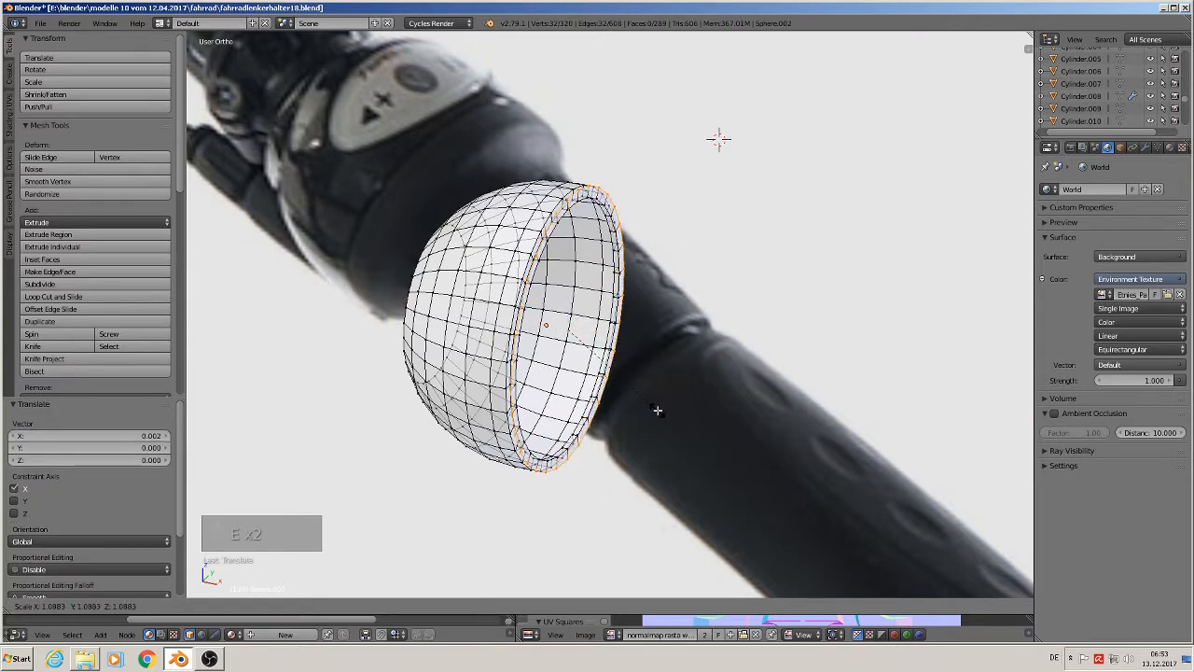
left_click(656, 408)
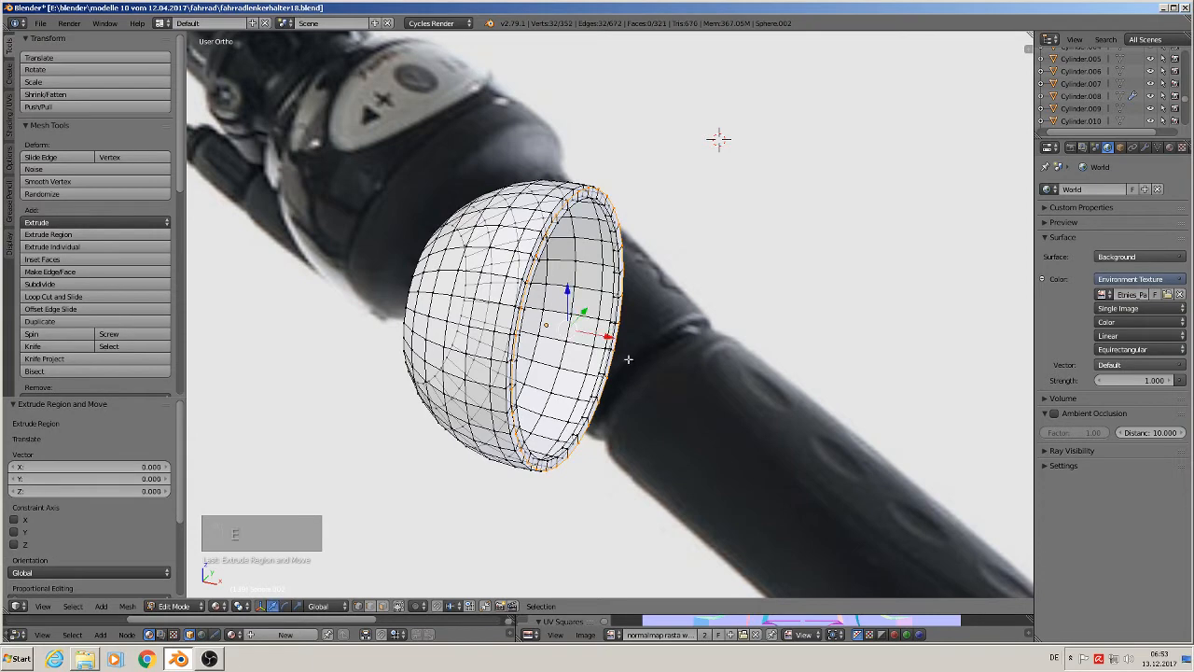
Step: Extrude the outer rim about 0.026 along X into a cylindrical section and check the shape in Object Mode
key("e")
left_click(644, 414)
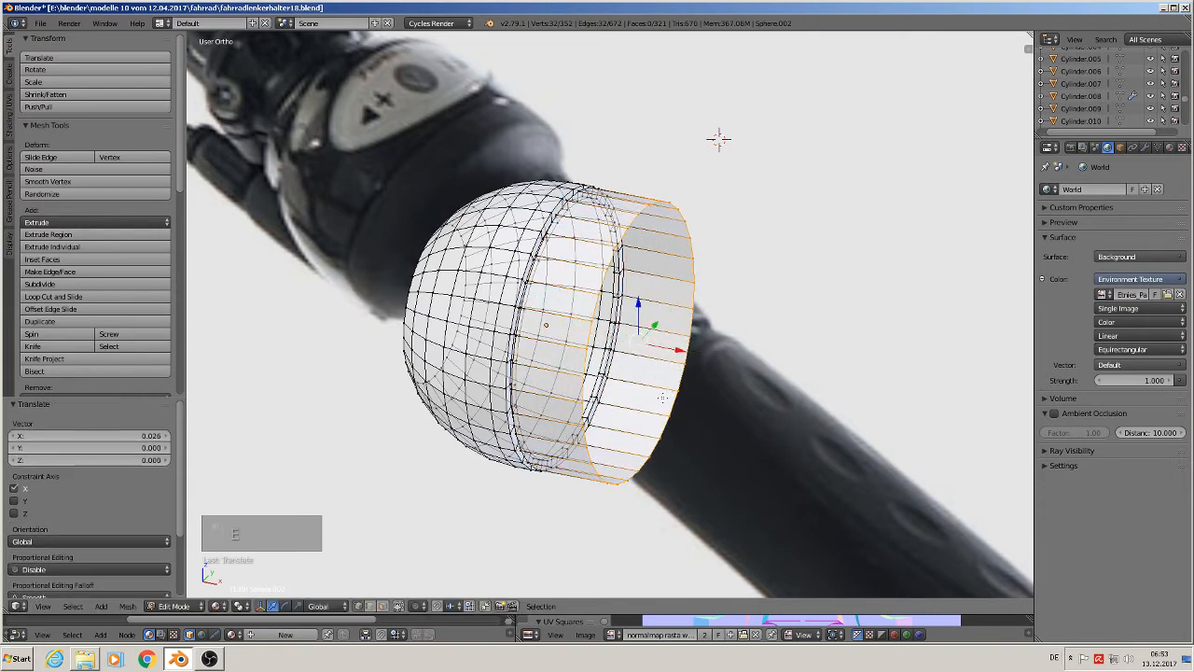
key("Tab")
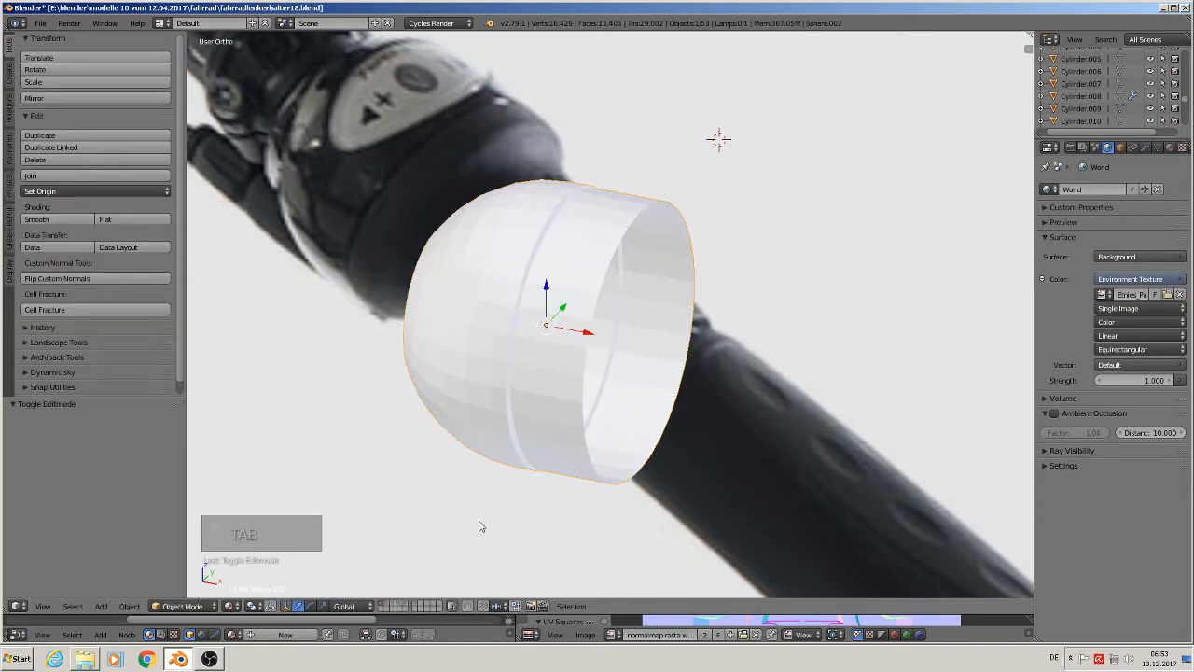
key("Tab")
middle_click_drag(434, 575, 544, 477)
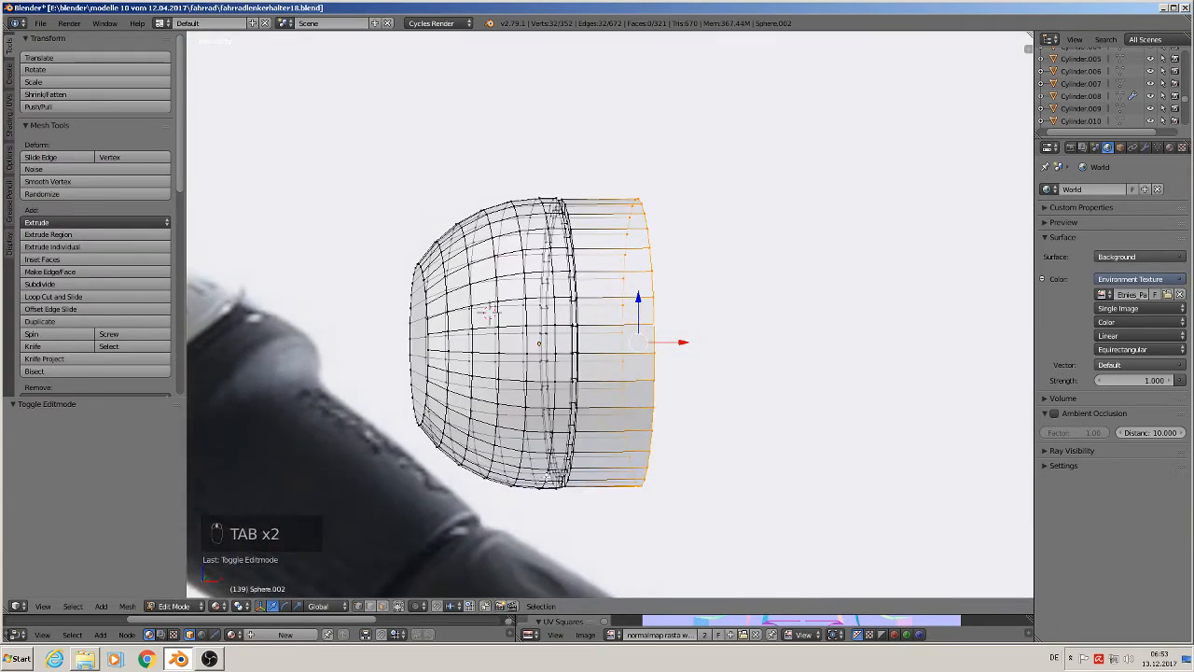
scroll(544, 477, "down", 3)
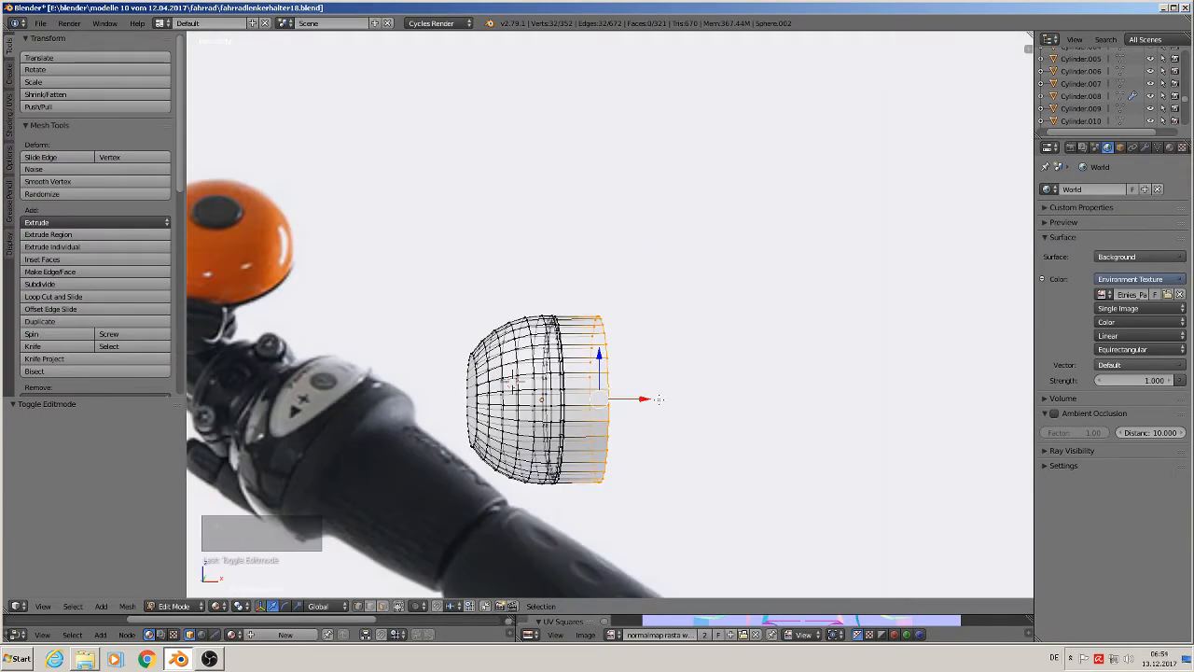
Step: Move the cylindrical section's end ring about 0.017 back along X and extrude a new ring scaled inward to about 0.70
left_click_drag(659, 399, 622, 401)
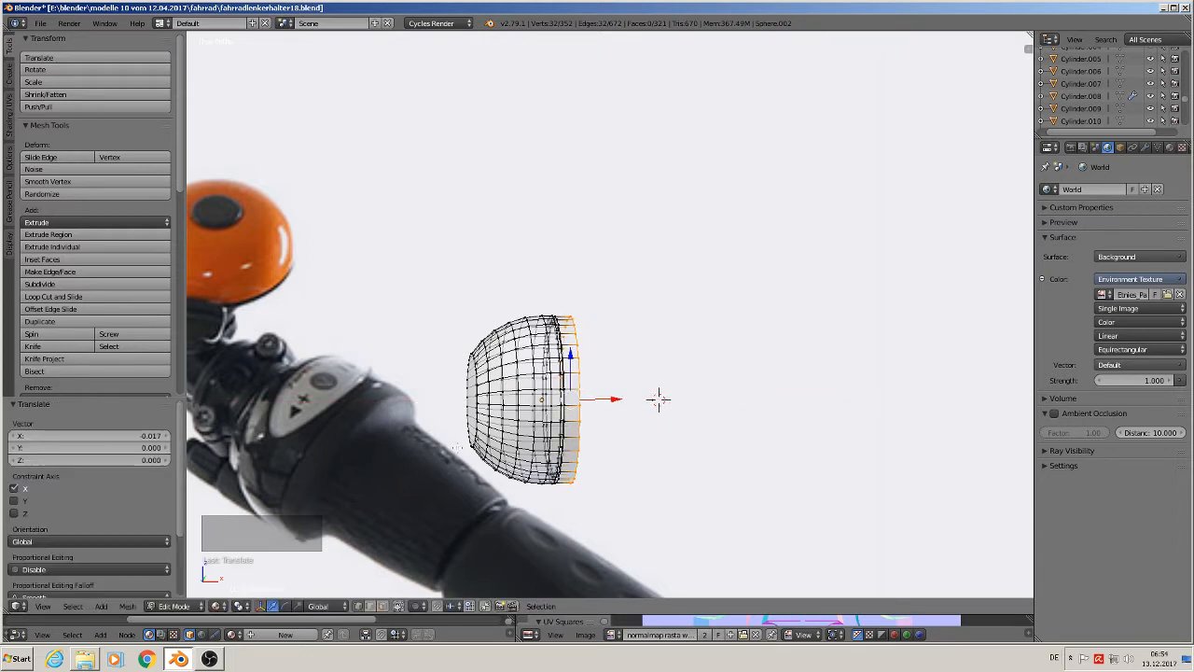
middle_click_drag(659, 399, 684, 388)
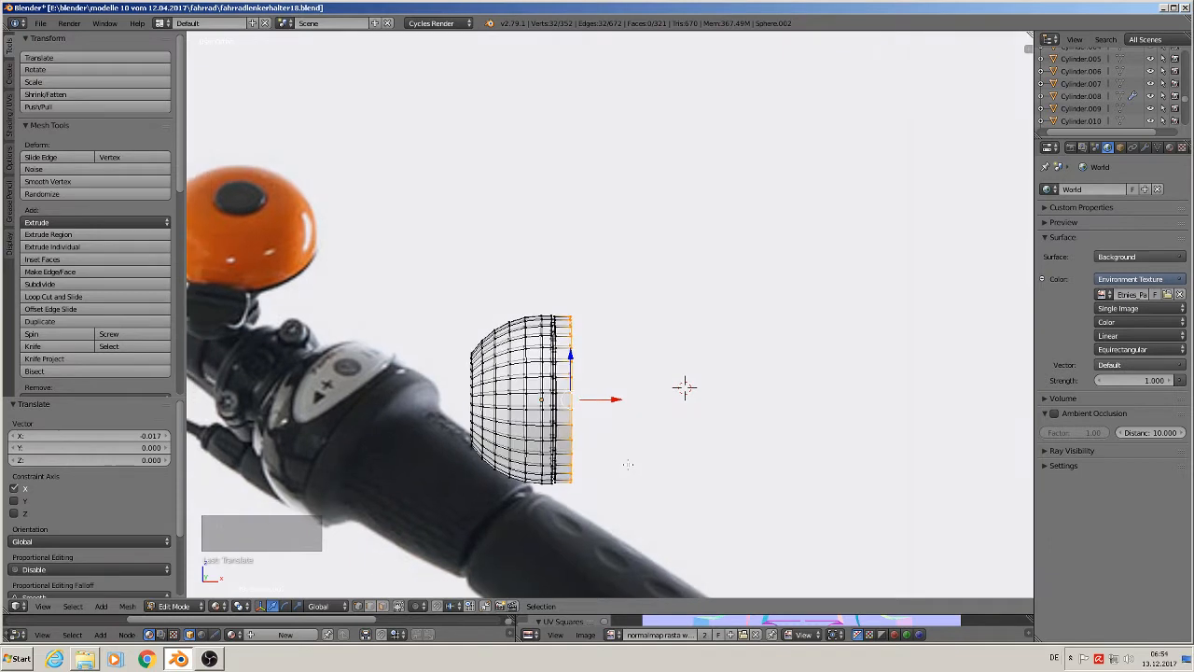
key("e")
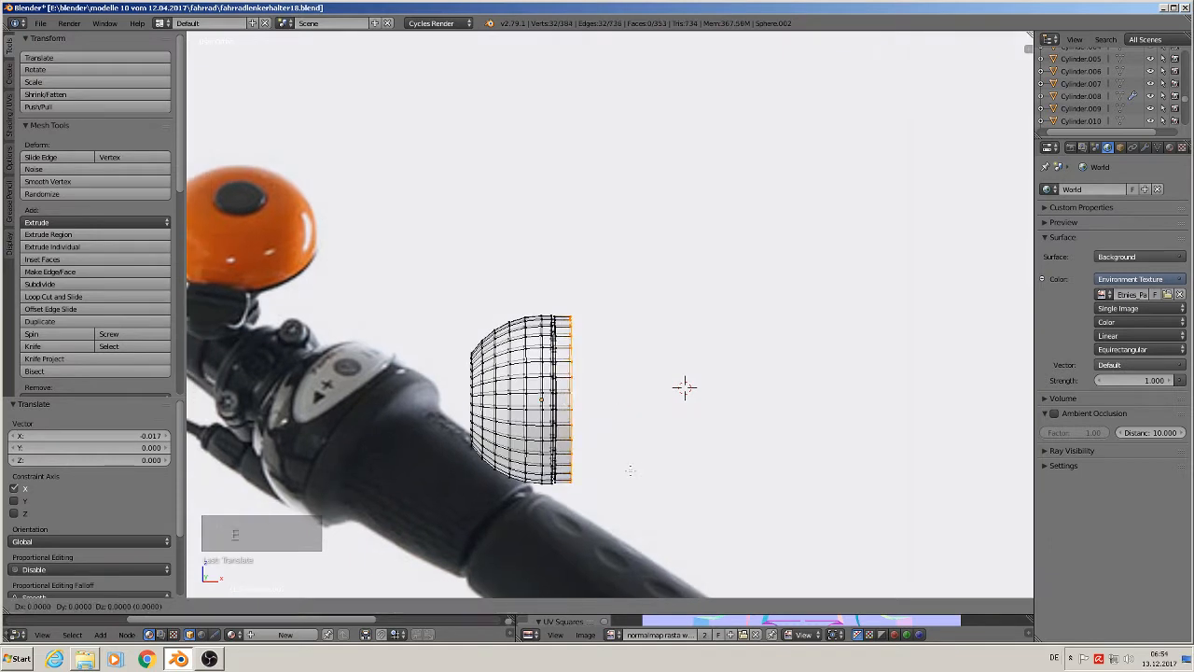
right_click(616, 424)
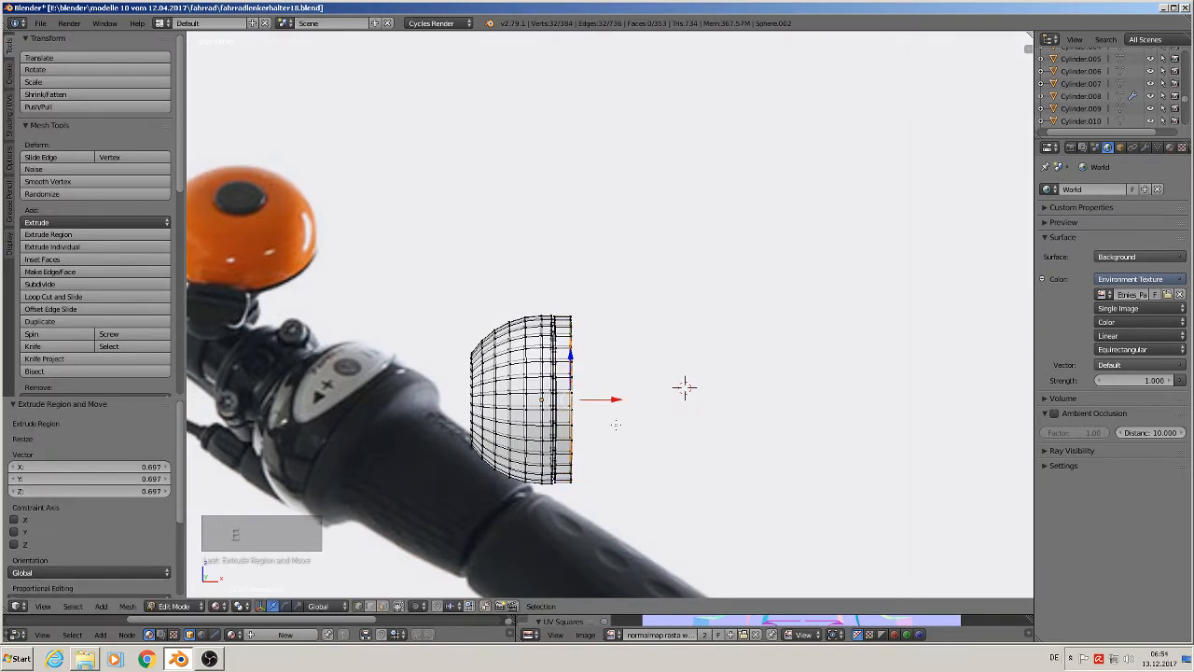
Step: Move the new inner ring about 0.008 outward along X to form a sloped shoulder, nudging it slightly further out
key("g")
key("x")
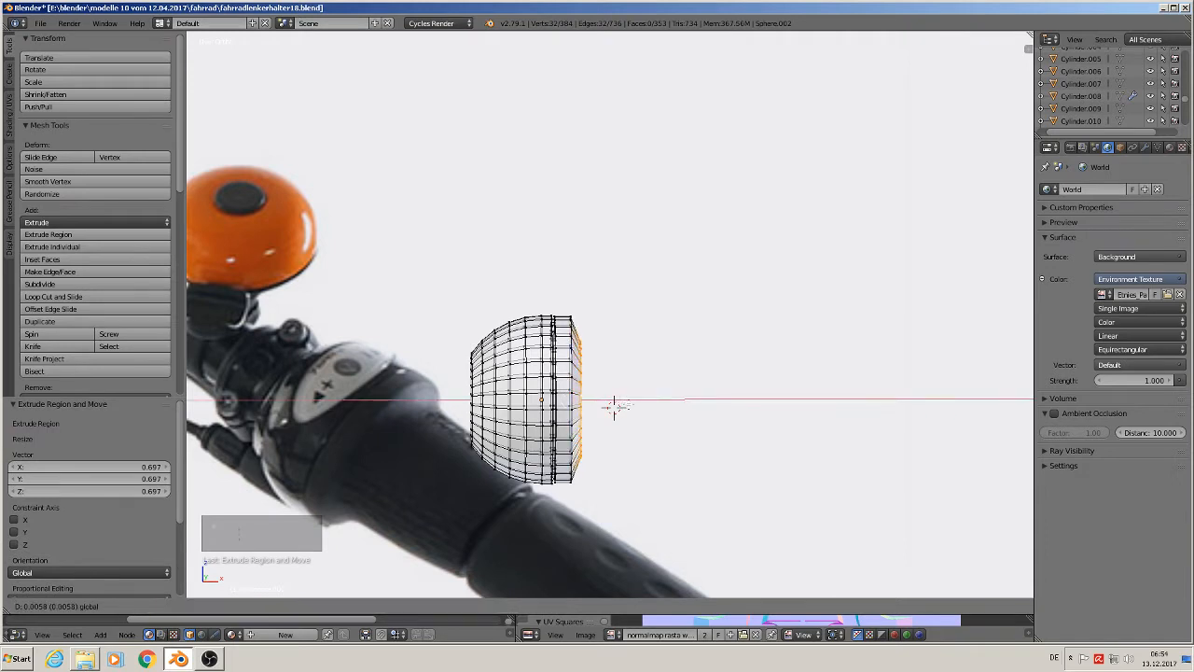
left_click(614, 407)
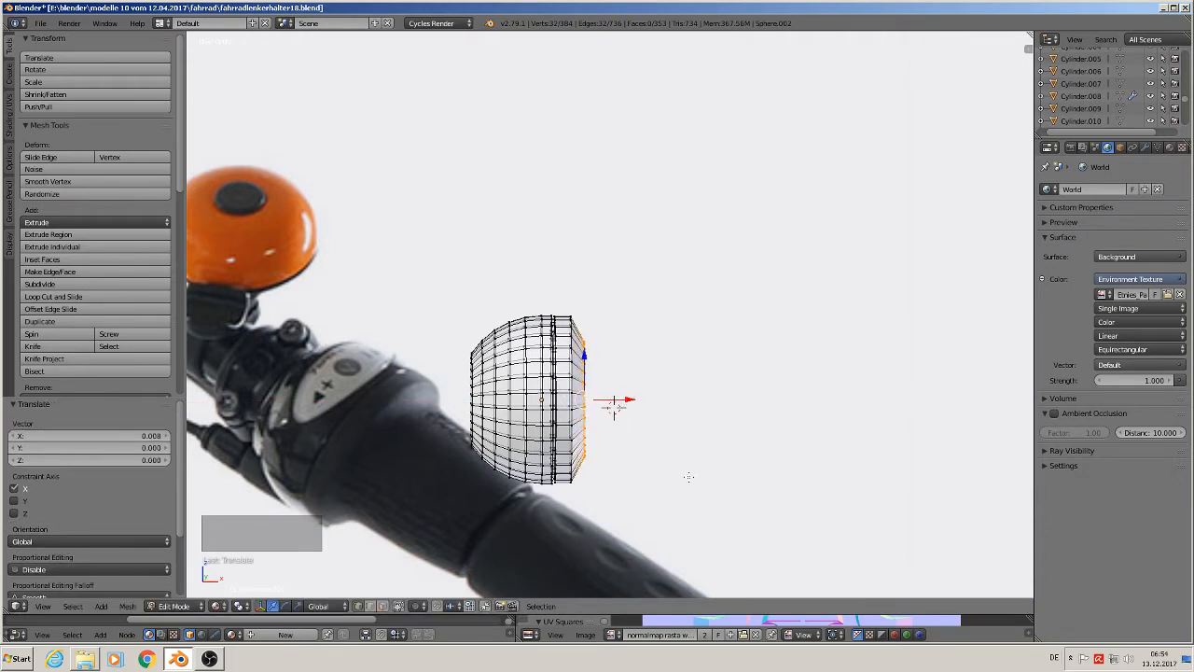
key("g")
key("x")
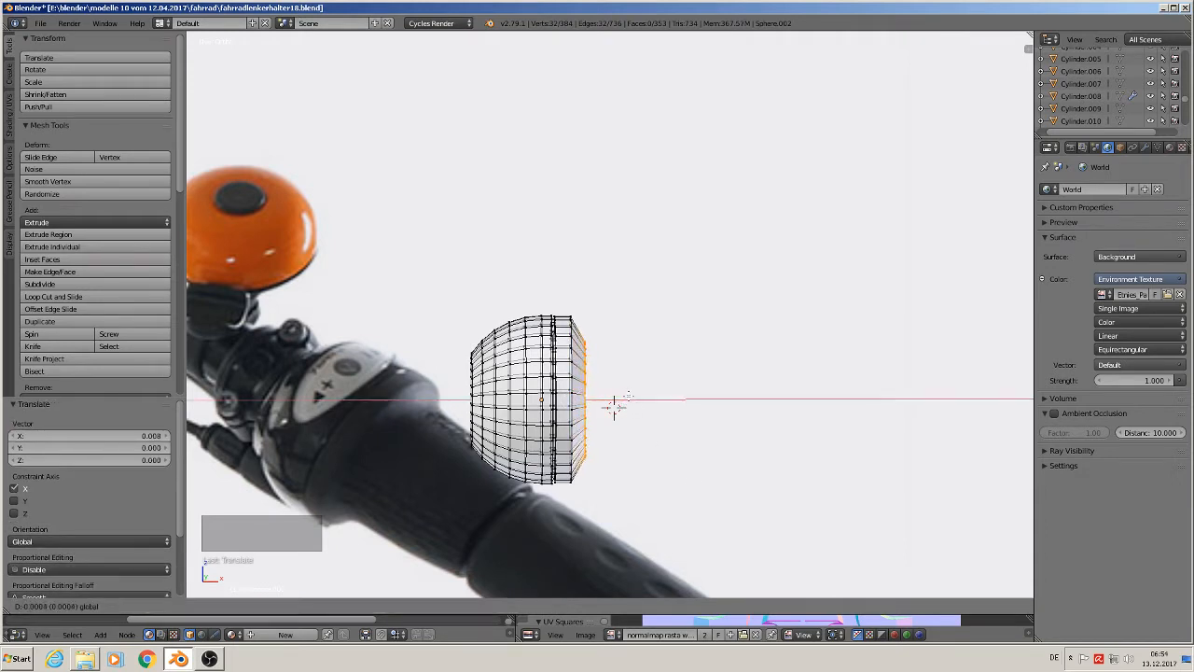
left_click(614, 407)
Step: Extrude the shoulder ring about 0.074 along X, taper its end to about 0.86 and pull it back about 0.009
key("e")
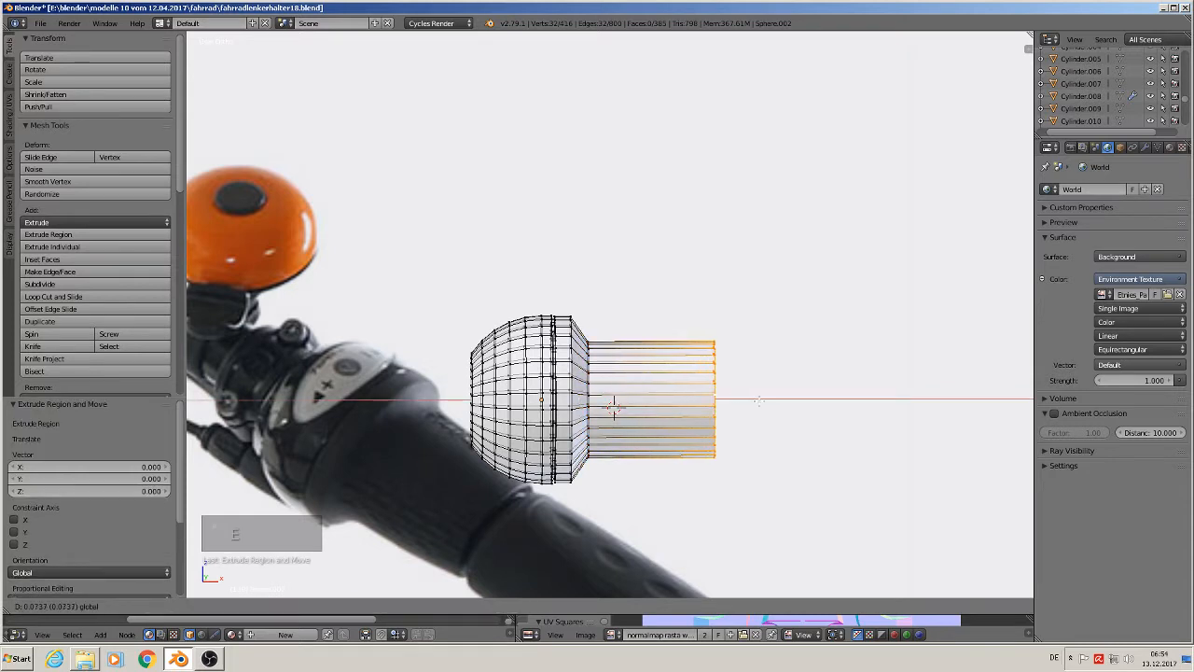
left_click(758, 400)
key("s")
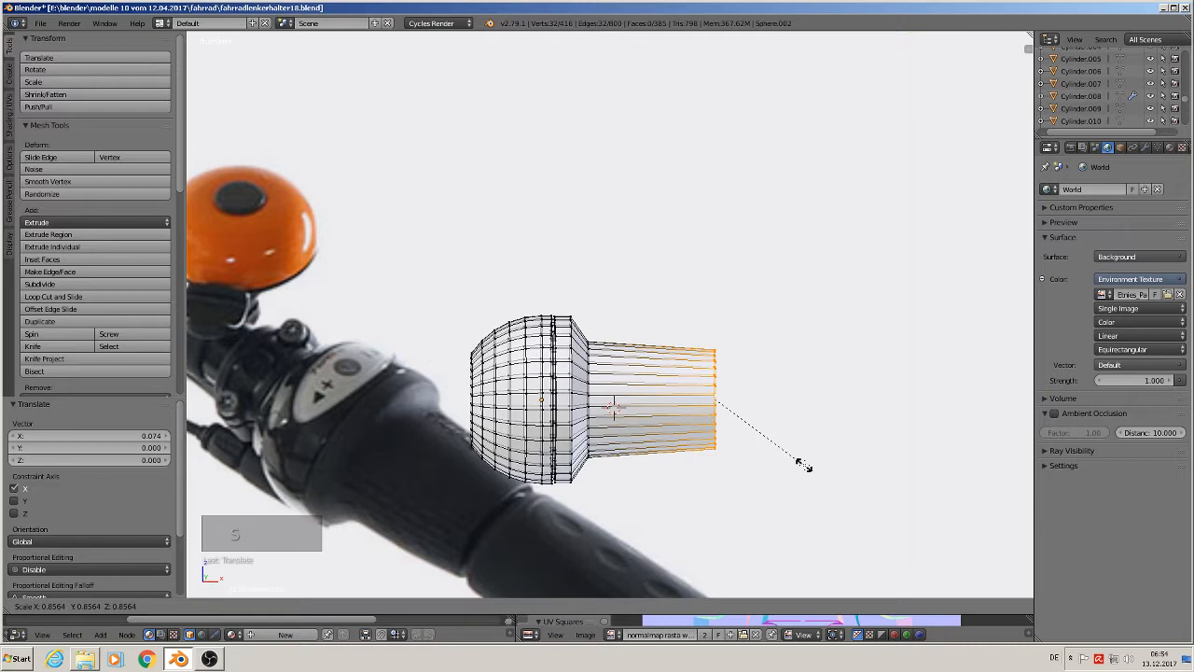
left_click(801, 473)
left_click_drag(769, 402, 750, 412)
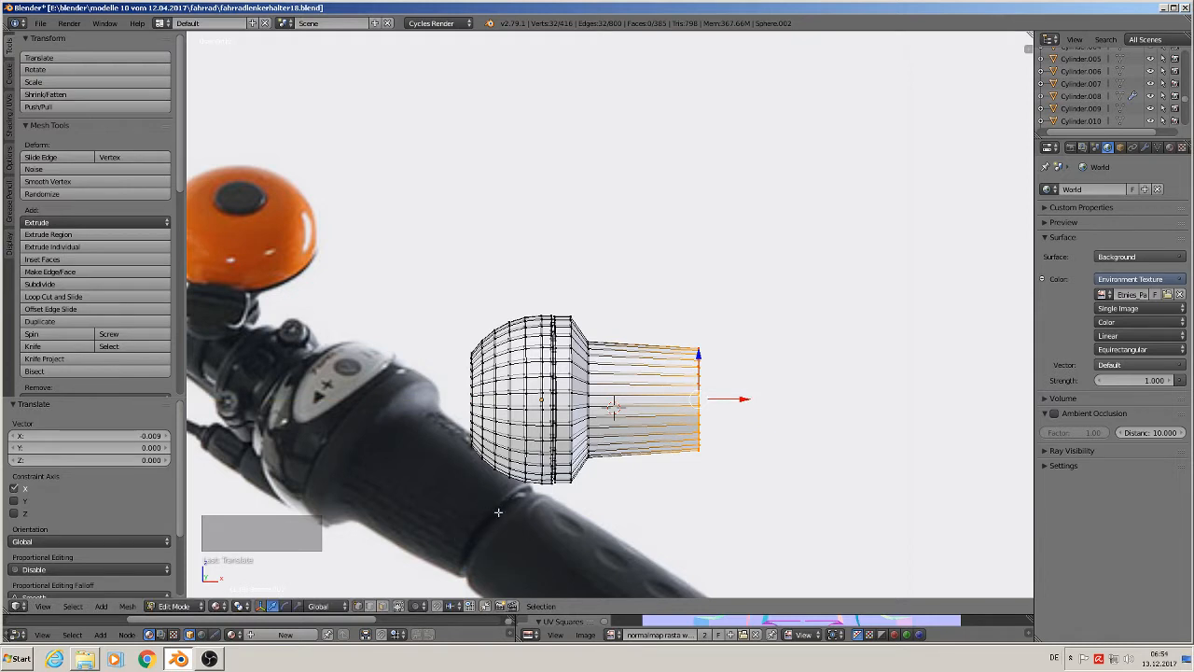
Step: Extrude the tapered section's end ring slightly inward, and extrude it again about 0.011 along X into a short collar
key("e")
key("s")
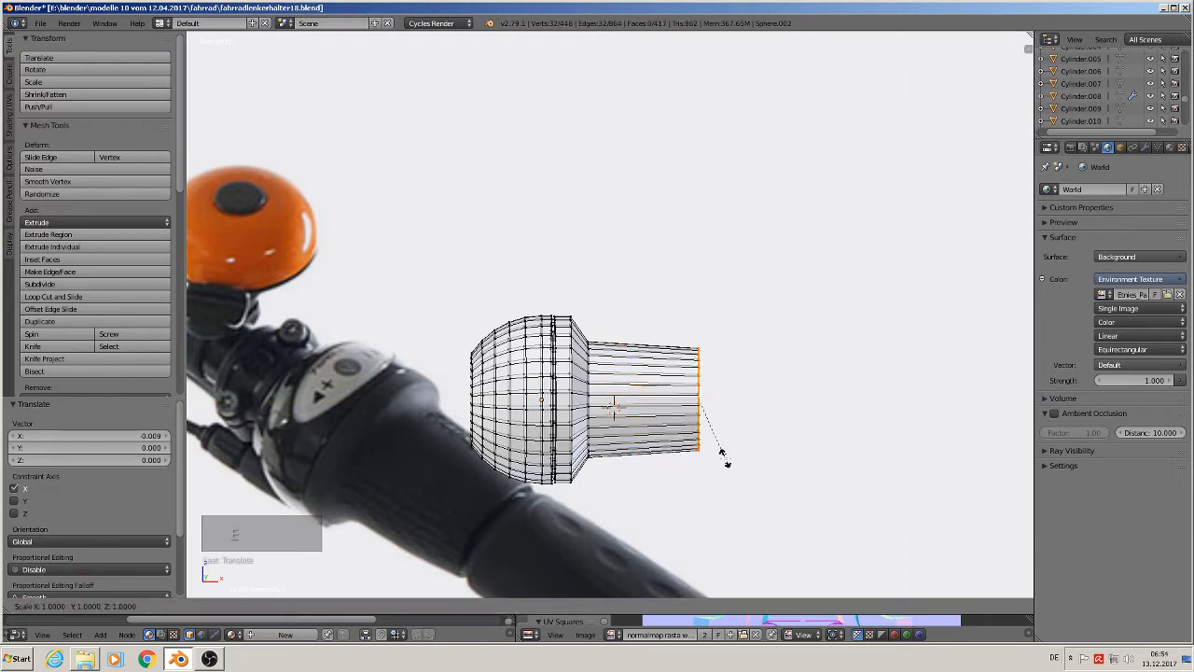
left_click(721, 449)
key("e")
left_click(721, 449)
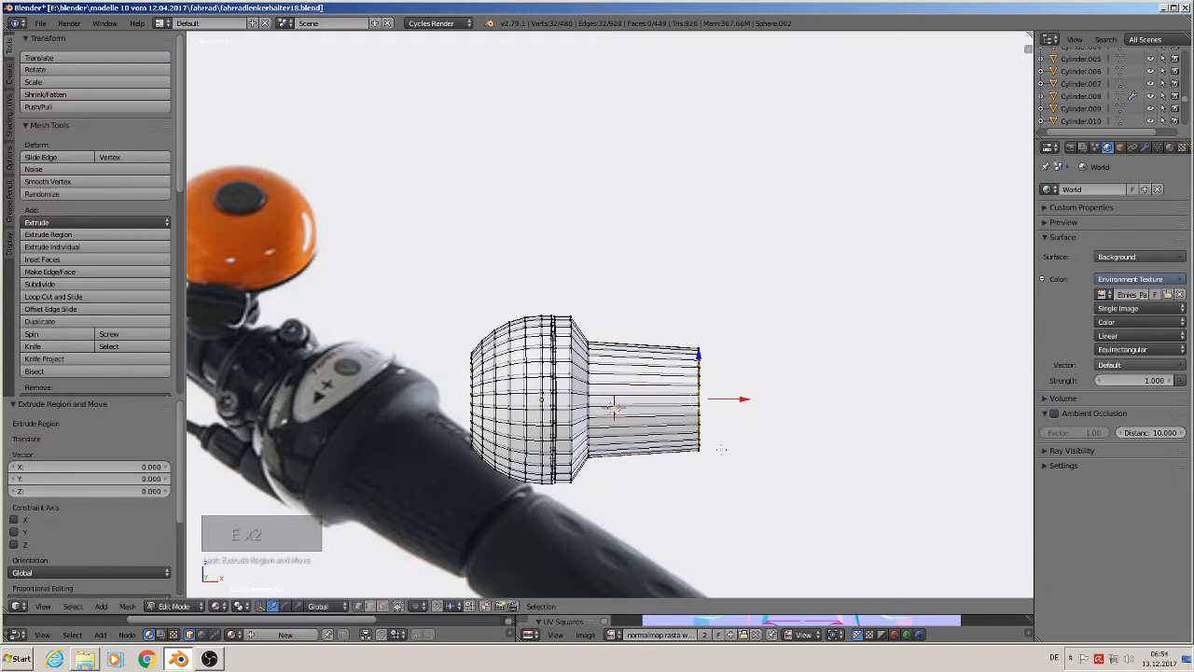
left_click_drag(744, 402, 762, 407)
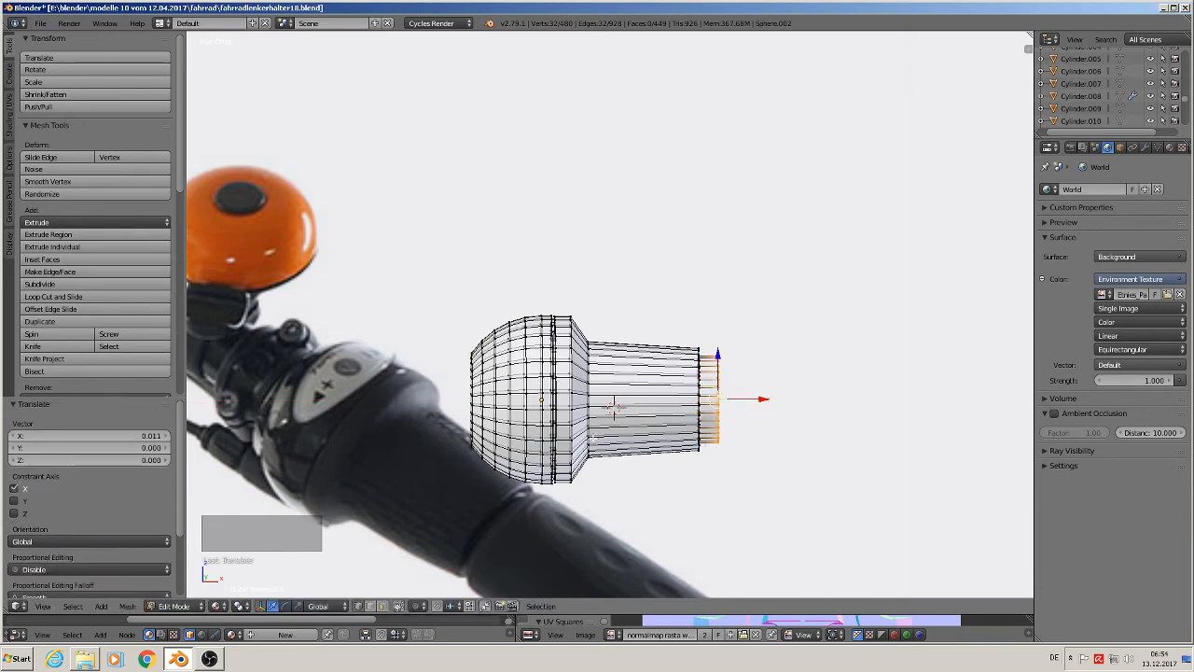
Step: Cut an edge loop around the sloped shoulder, scale it to about 0.93 and bevel it by about 0.093 with 2 segments
scroll(594, 439, "up", 3)
scroll(588, 264, "up", 3)
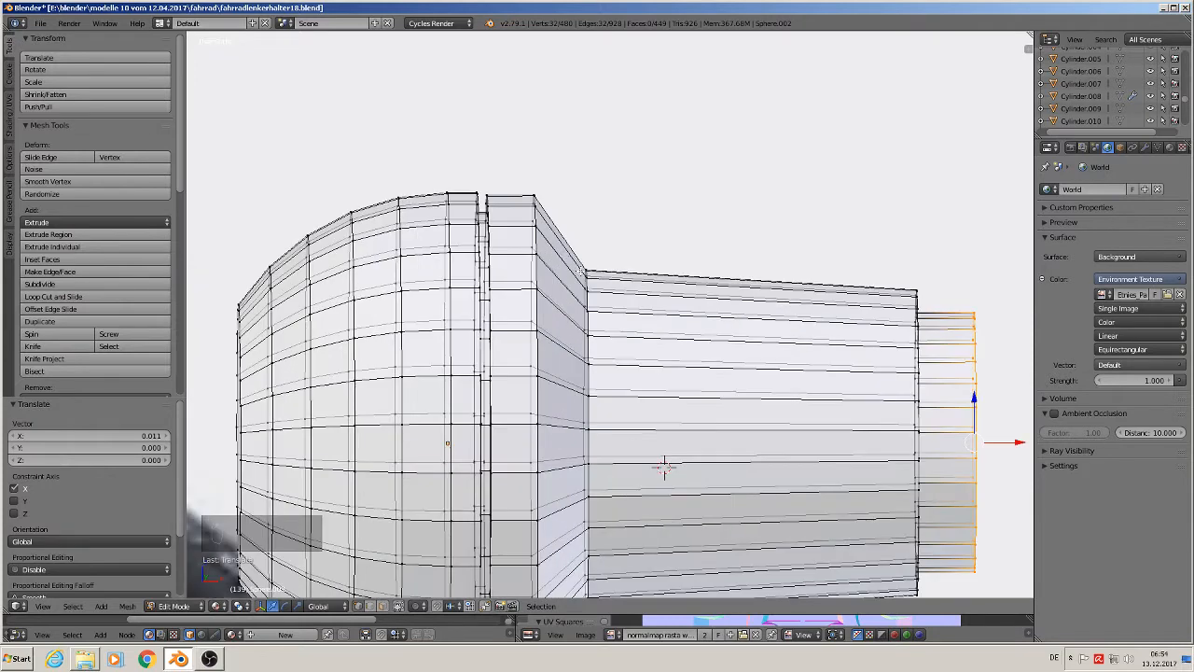
middle_click_drag(664, 467, 669, 369, "shift")
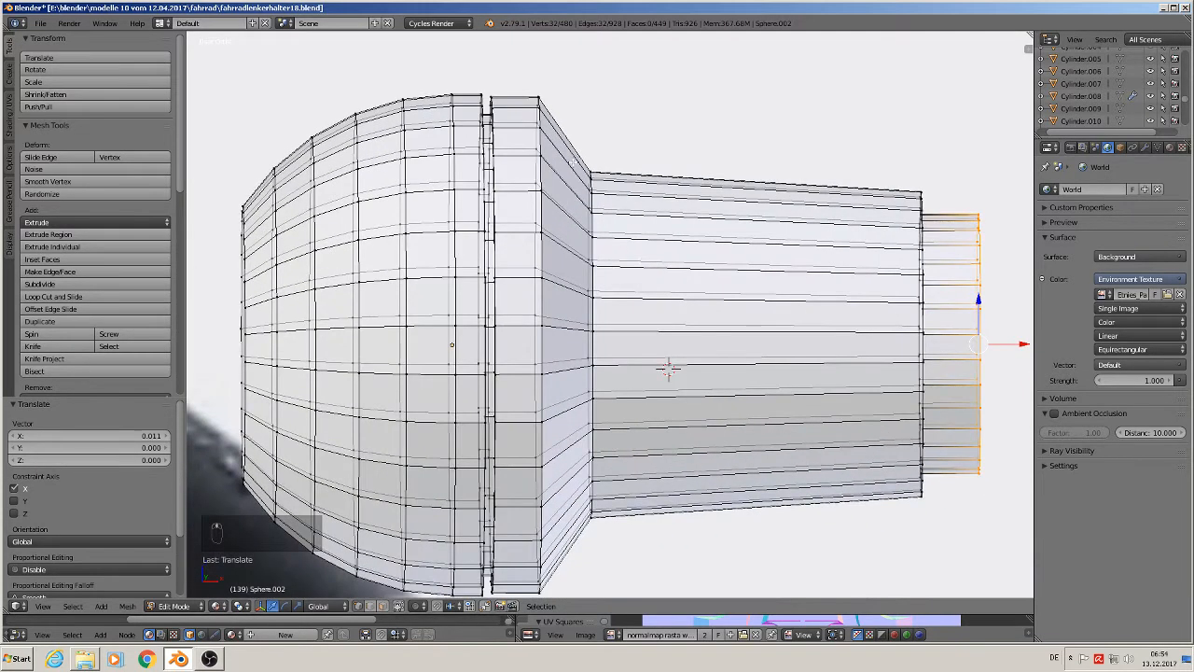
key("ctrl+r")
left_click(571, 170)
key("s")
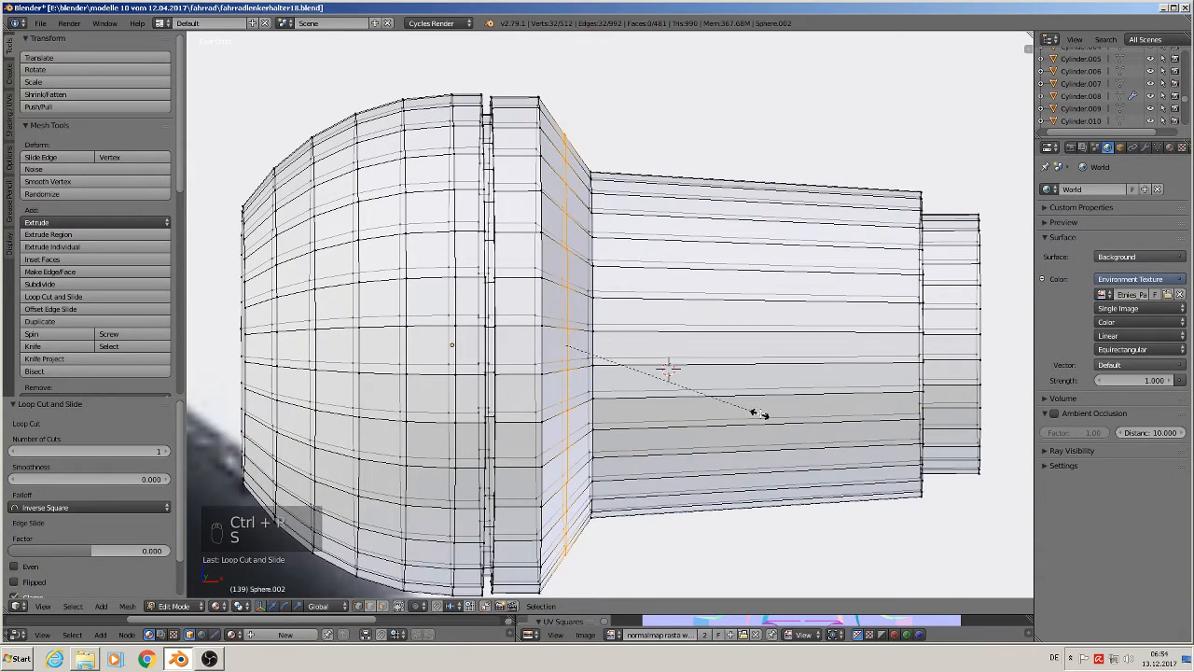
left_click(749, 401)
key("ctrl+b")
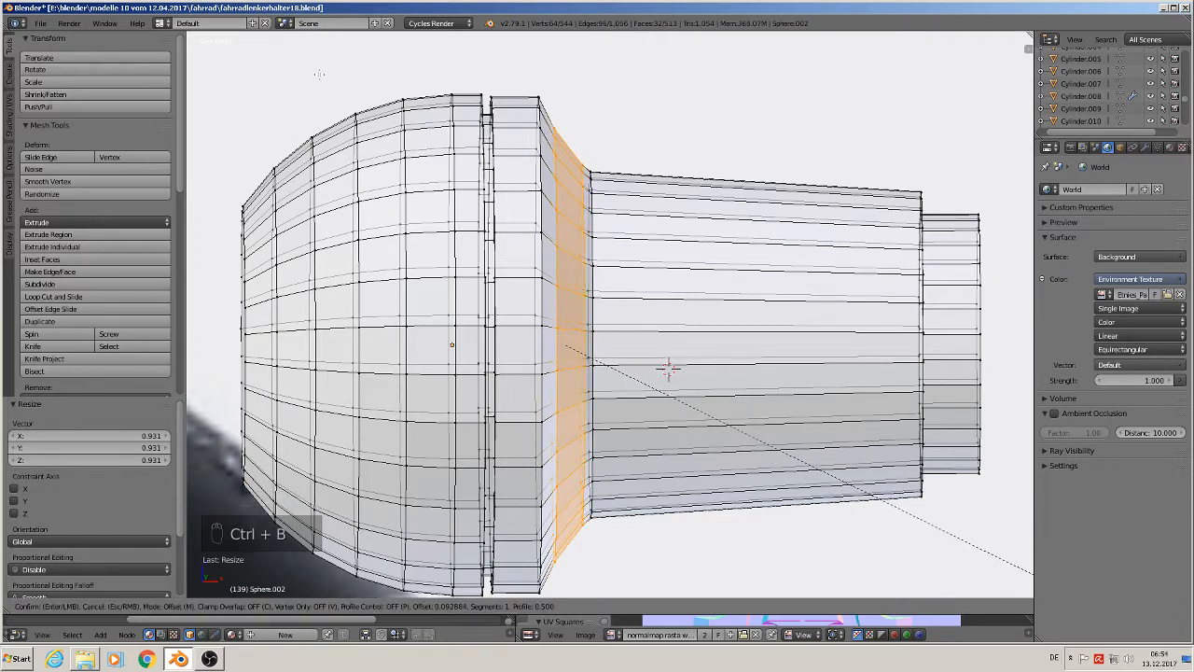
scroll(1032, 573, "up", 1)
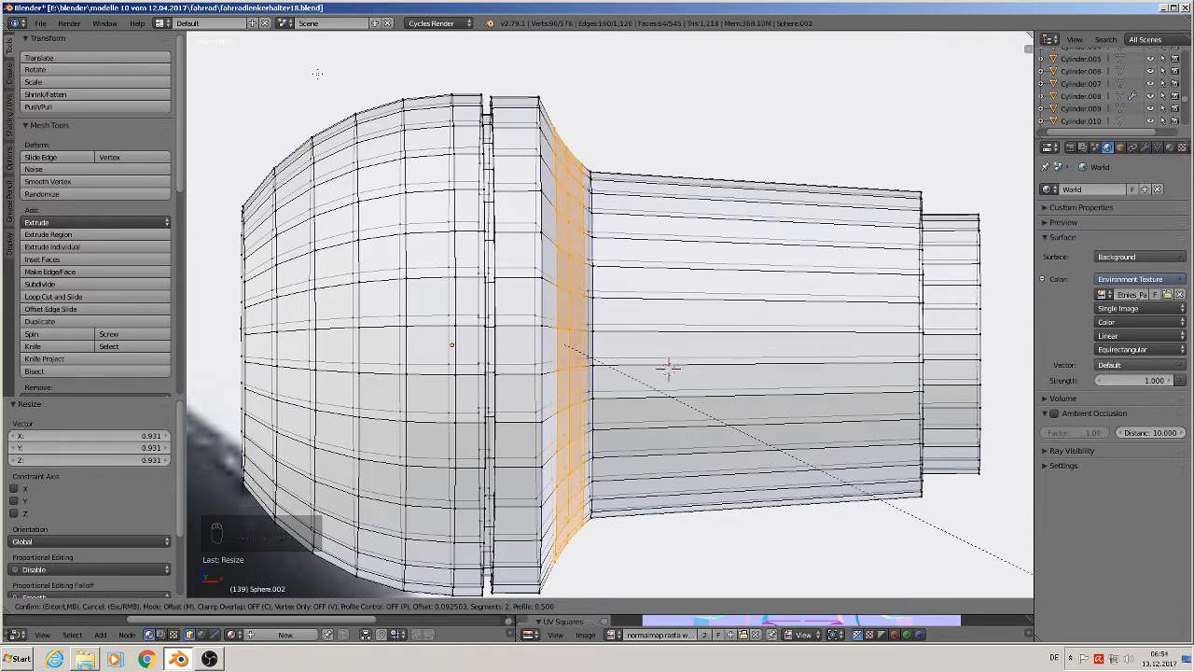
left_click(317, 73)
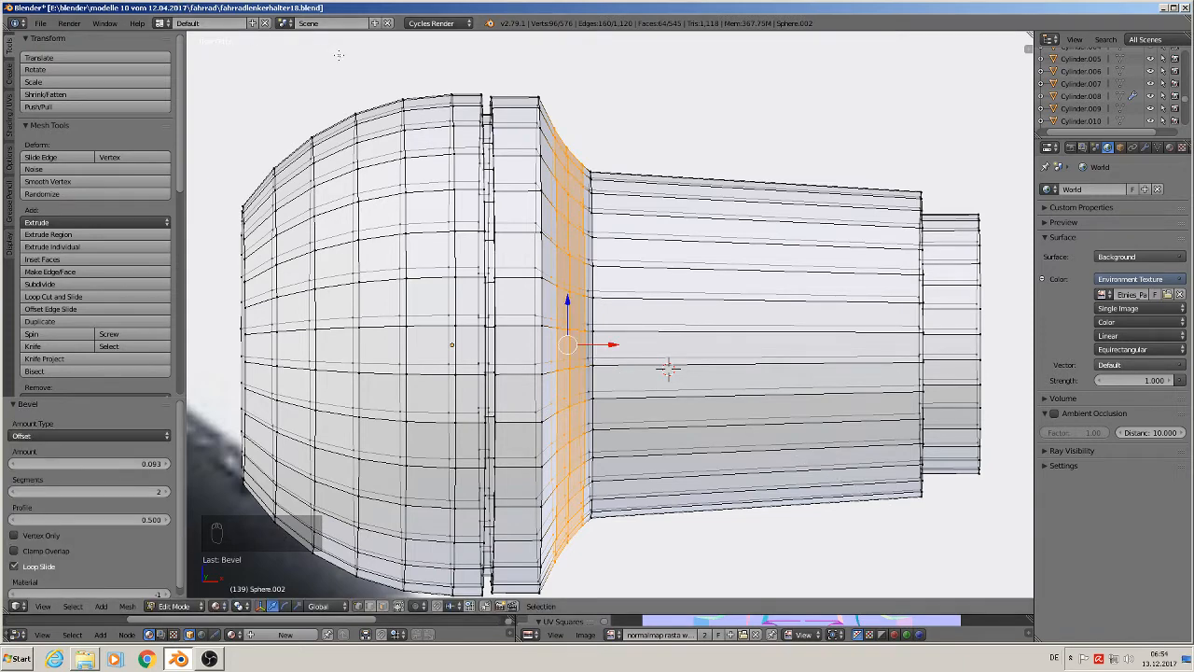
Step: Return to Object Mode, apply smooth shading to the part and inspect its surface
key("Tab")
scroll(392, 220, "down", 6)
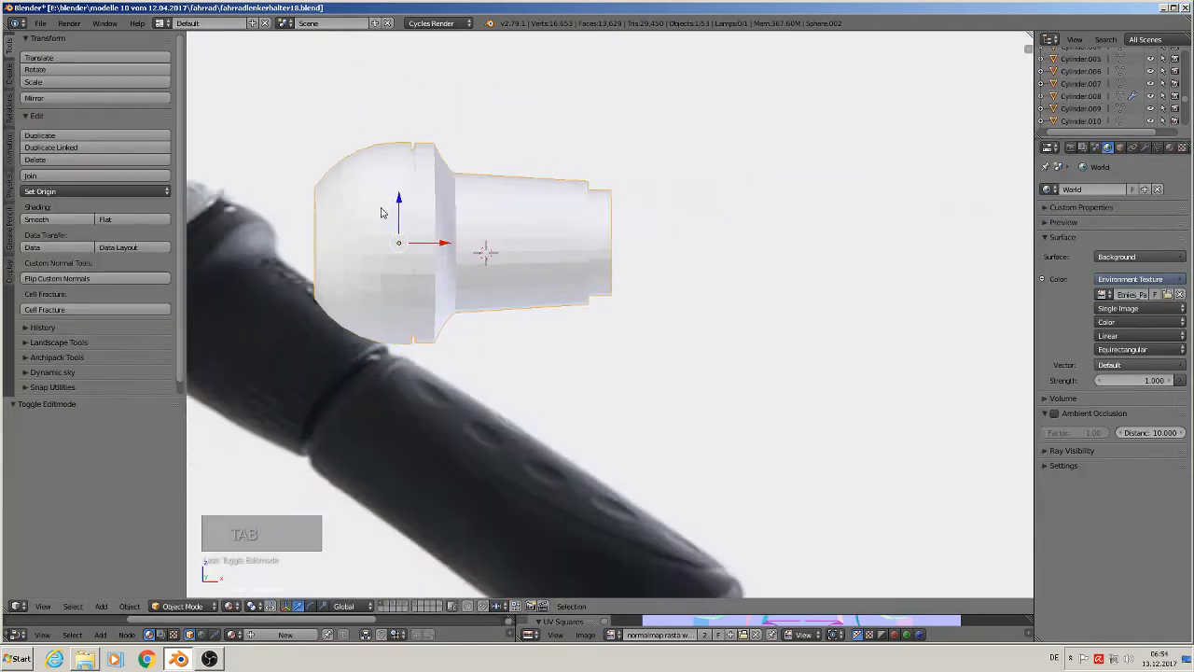
middle_click_drag(370, 265, 537, 274, "shift")
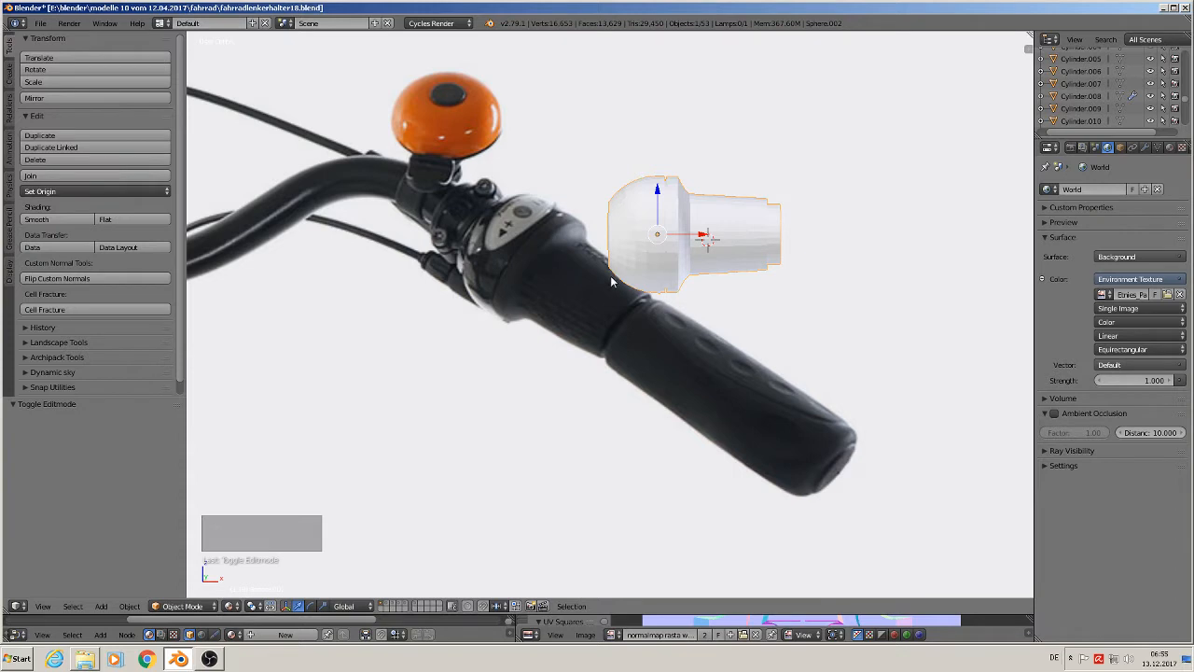
left_click(61, 218)
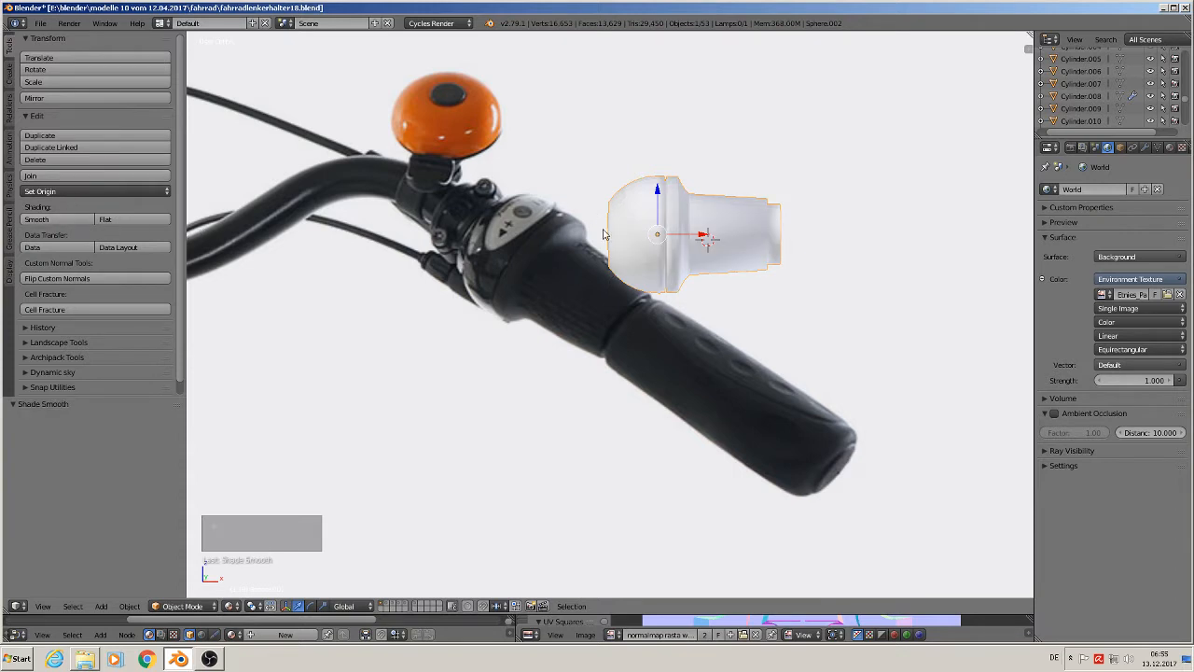
scroll(789, 216, "up", 2)
scroll(774, 252, "up", 3)
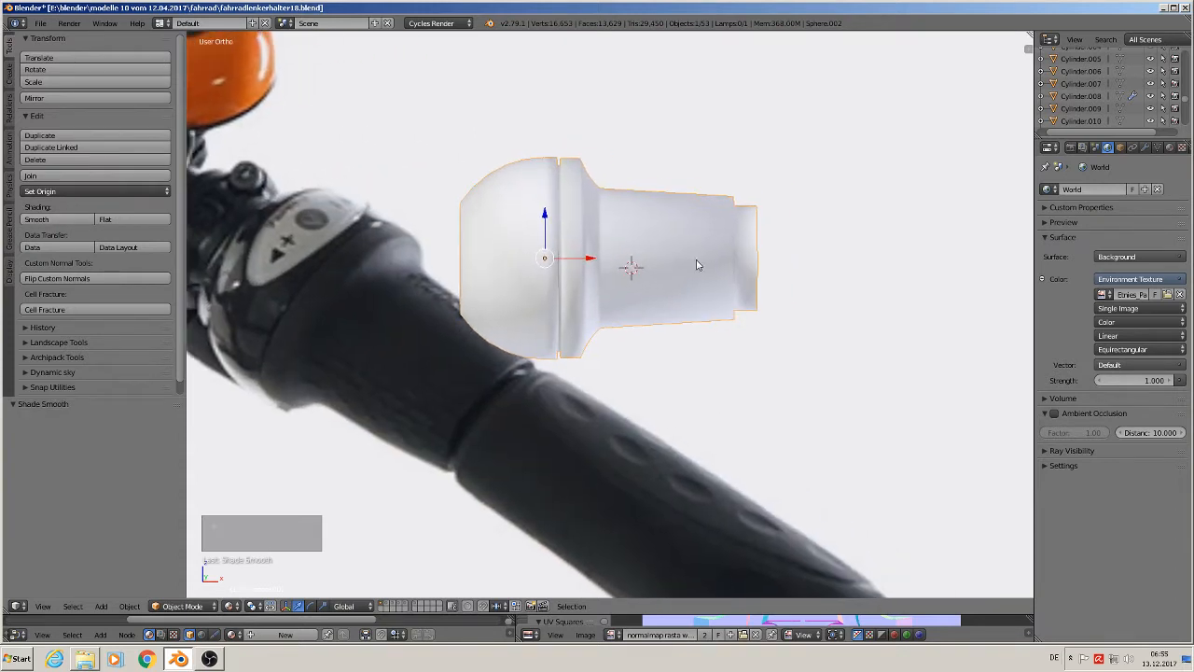
Step: Enter Edit Mode, clear the selection and limit selection to visible geometry
key("Tab")
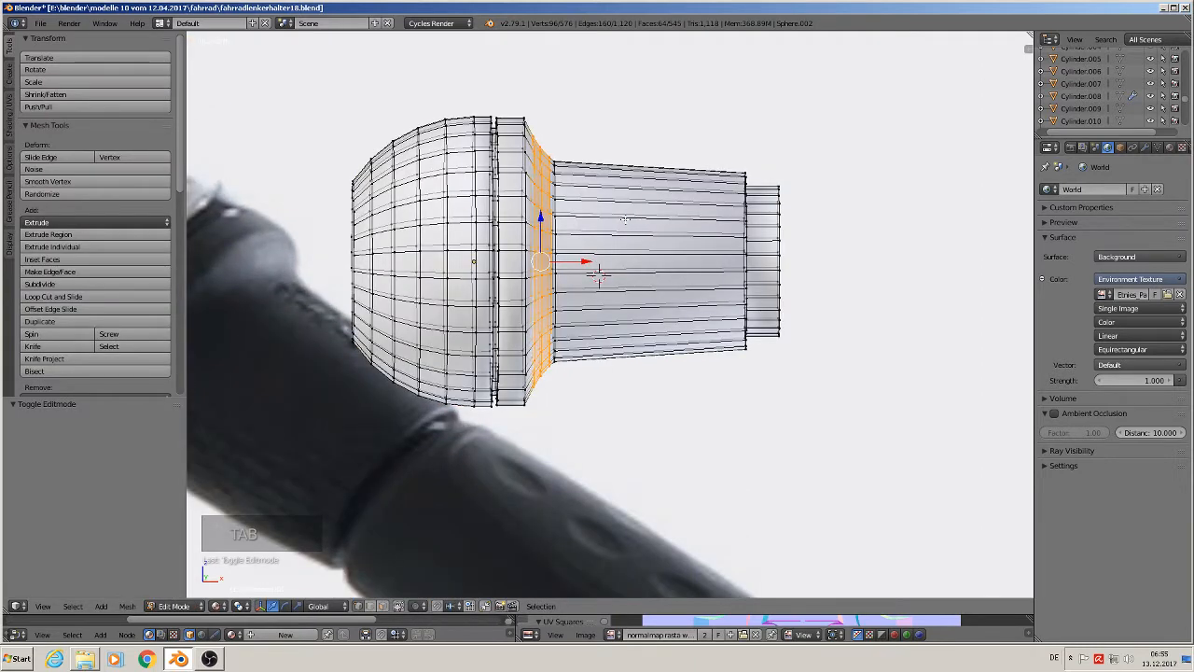
key("a")
key("a")
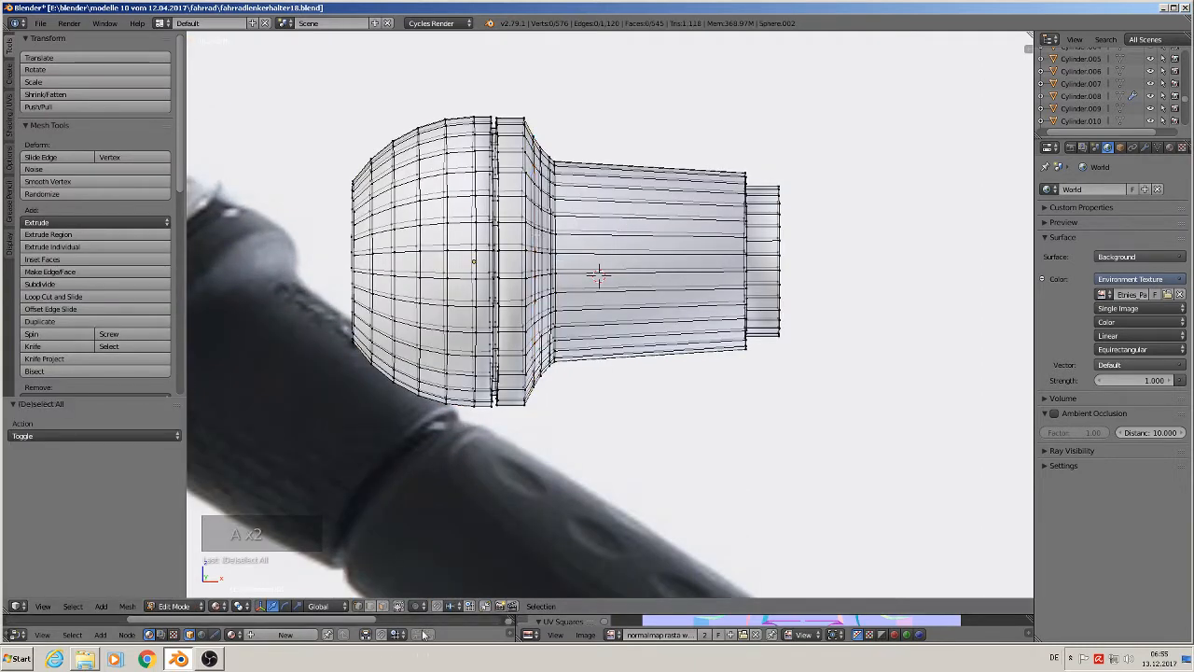
left_click(400, 606)
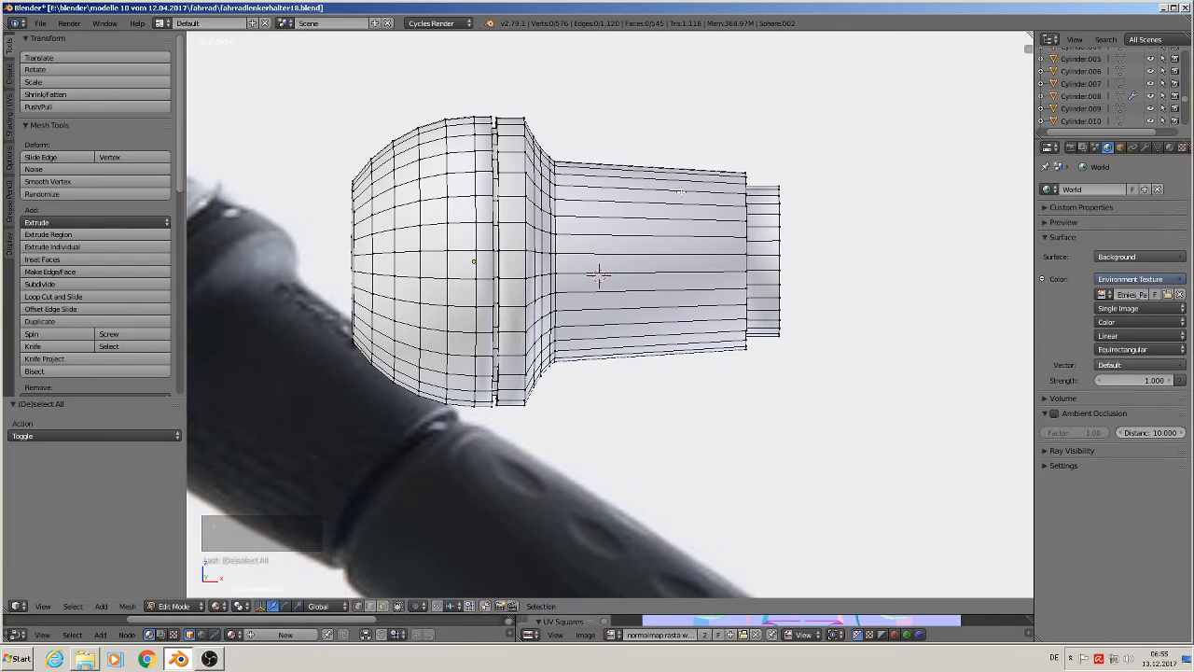
Step: Add an edge loop close to each end of the tapered section, with slide factors of about -0.96 and 0.97
key("ctrl+r")
left_click(681, 191)
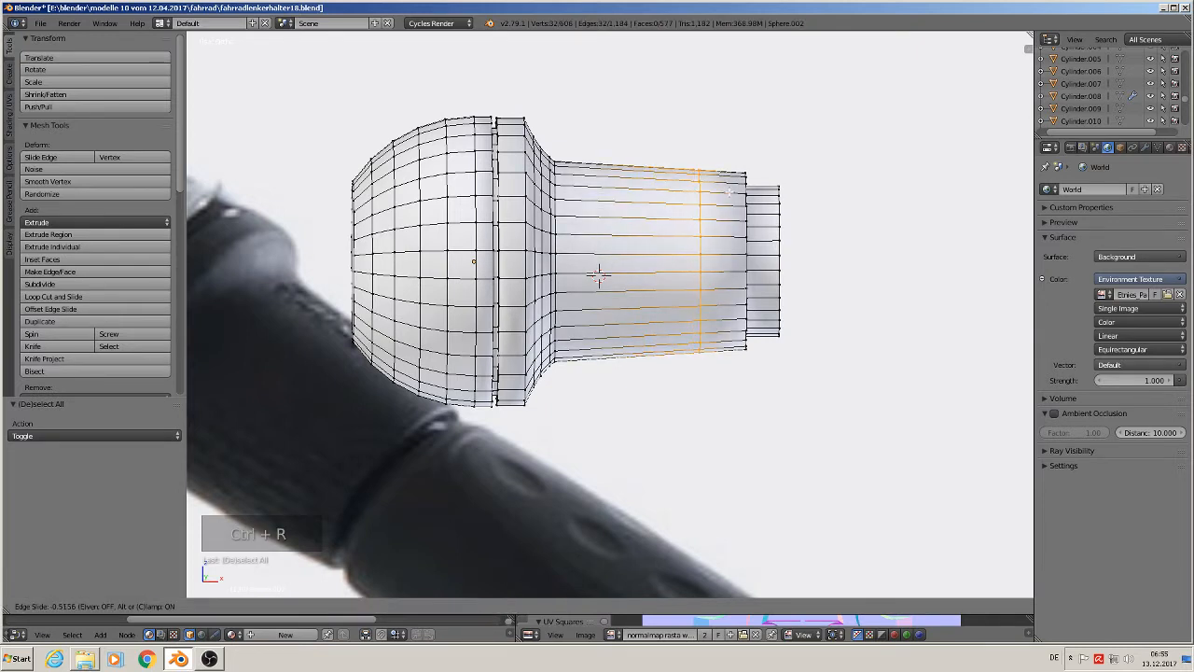
left_click(768, 194)
key("ctrl+r")
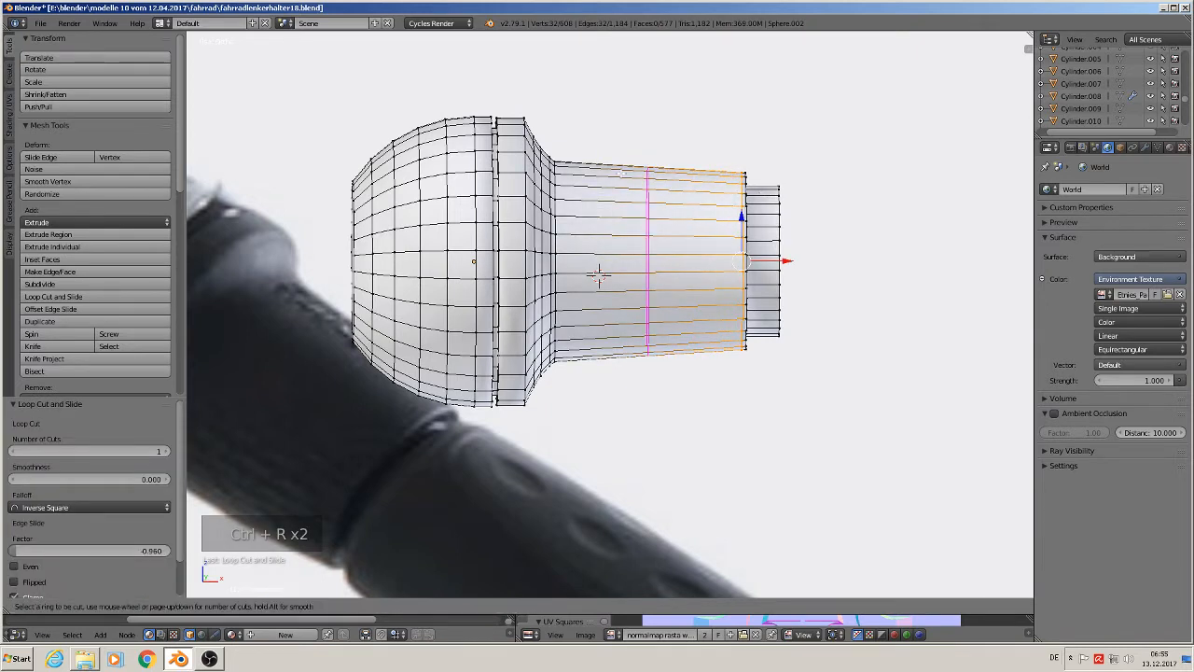
left_click(652, 181)
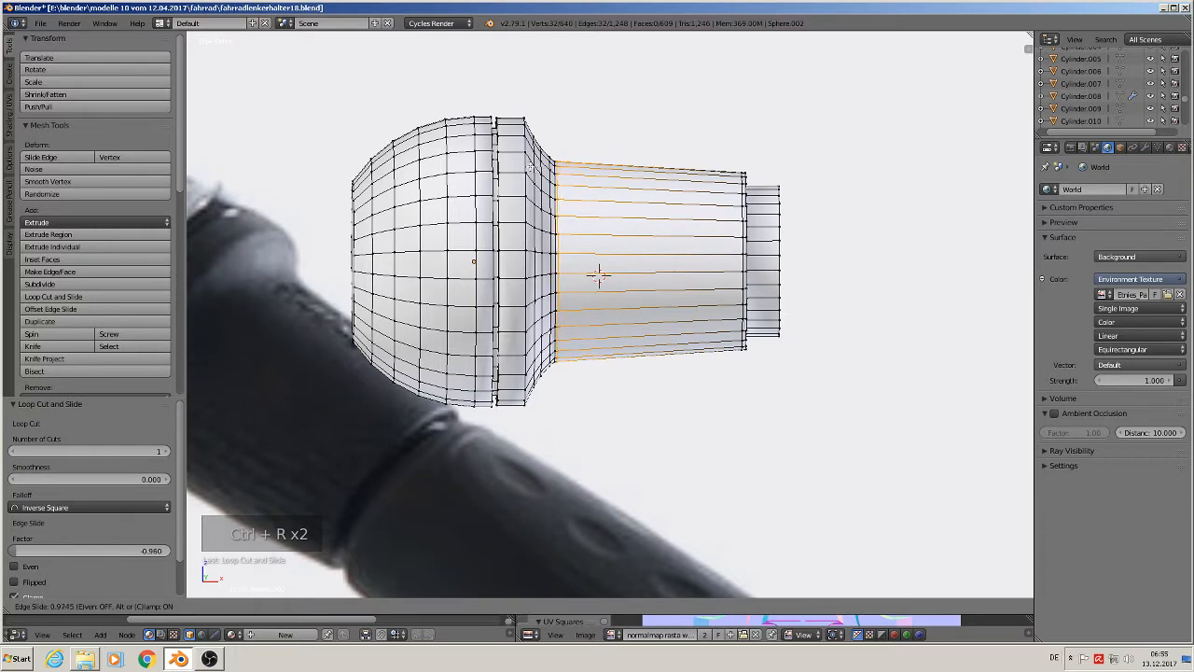
left_click(598, 275)
Step: Add an edge loop close to each end of the short collar, with slide factors of about -0.89 and 0.92
scroll(578, 272, "up", 5)
key("ctrl+r")
left_click(823, 147)
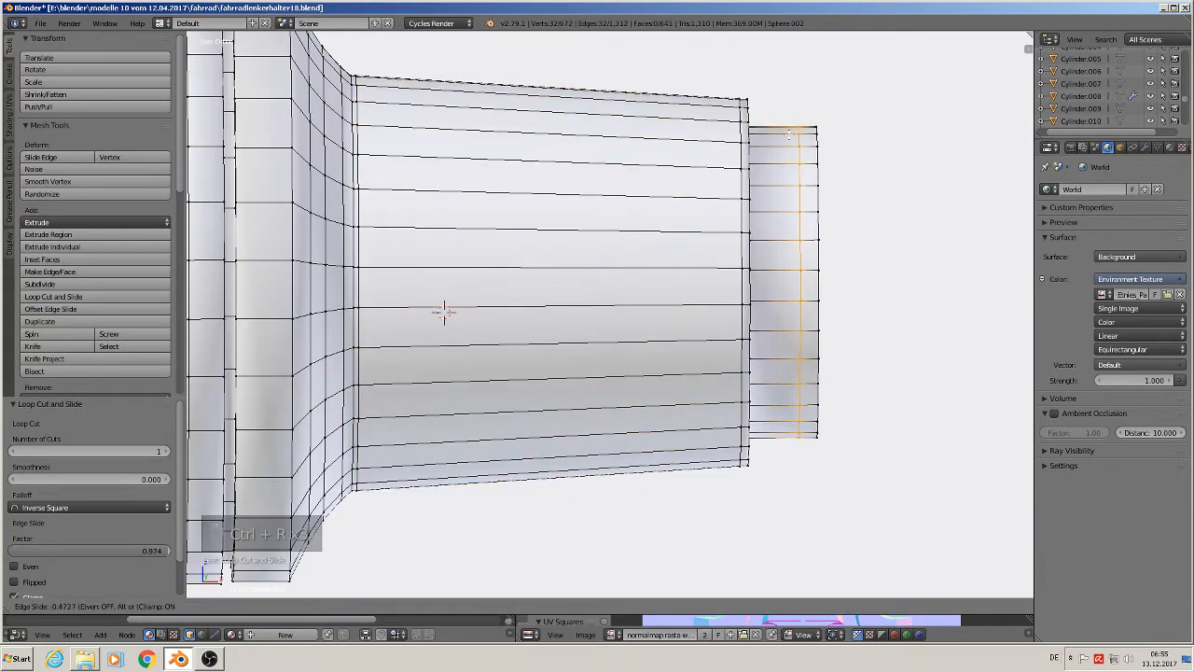
left_click(803, 138)
key("ctrl+r")
left_click(768, 139)
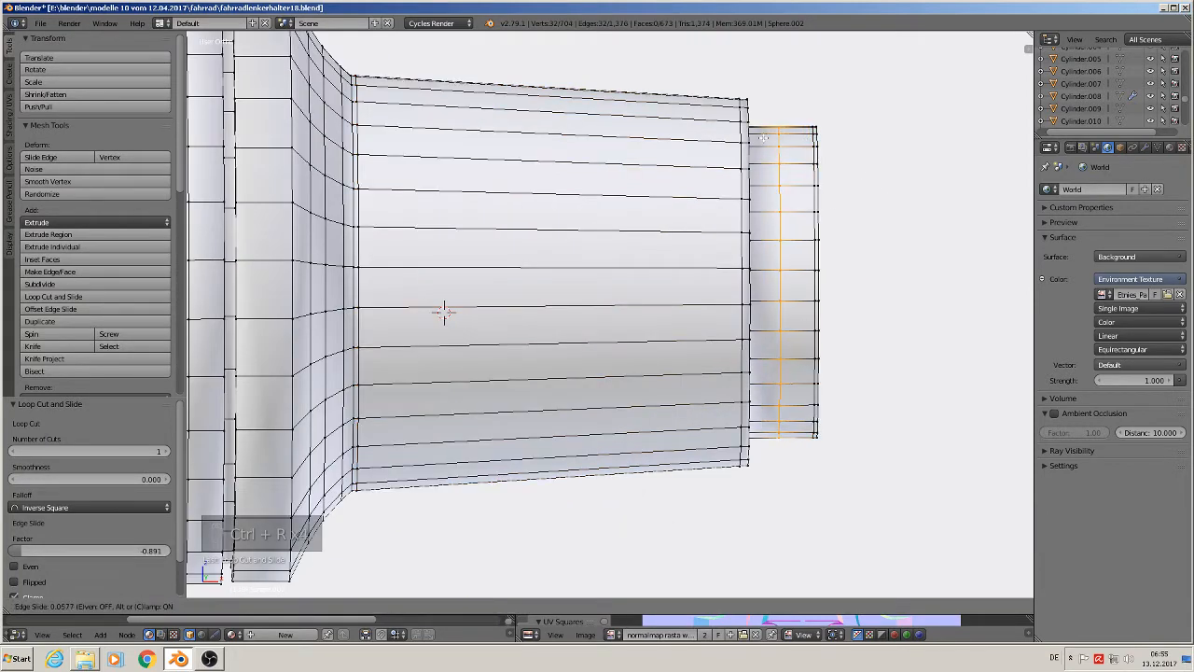
left_click(738, 133)
Step: Select the edge loop near the tapered section's collar end and move it about 0.0007 along X towards the edge
scroll(697, 186, "up", 2)
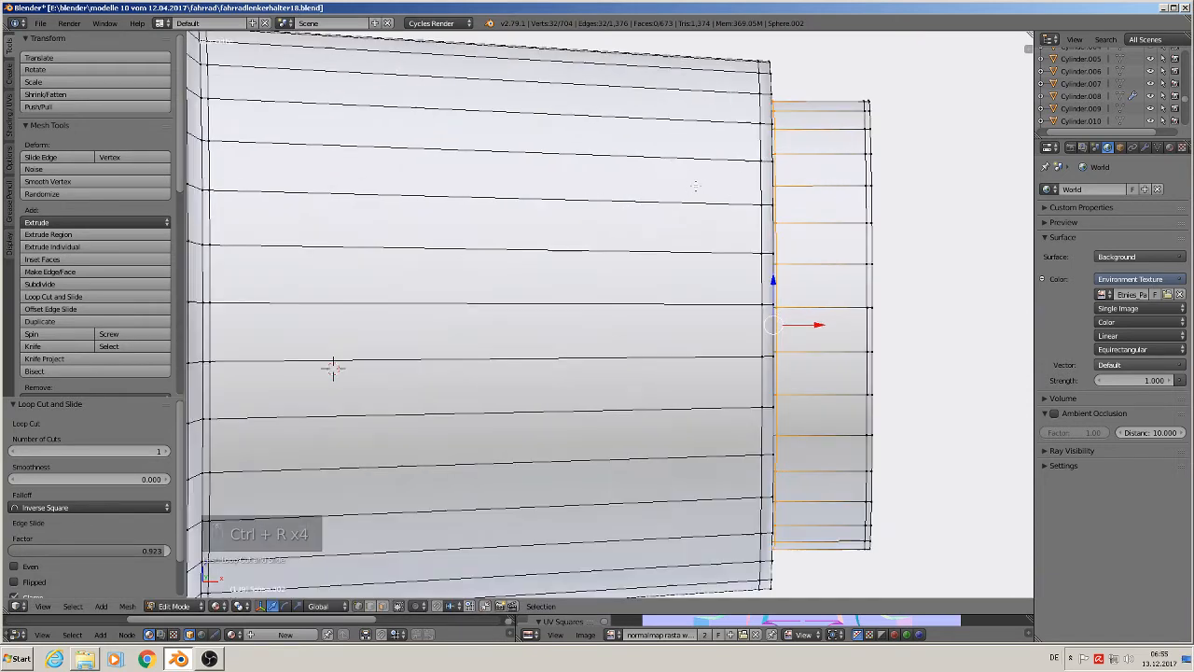
scroll(648, 202, "down", 2)
right_click(728, 210, "alt")
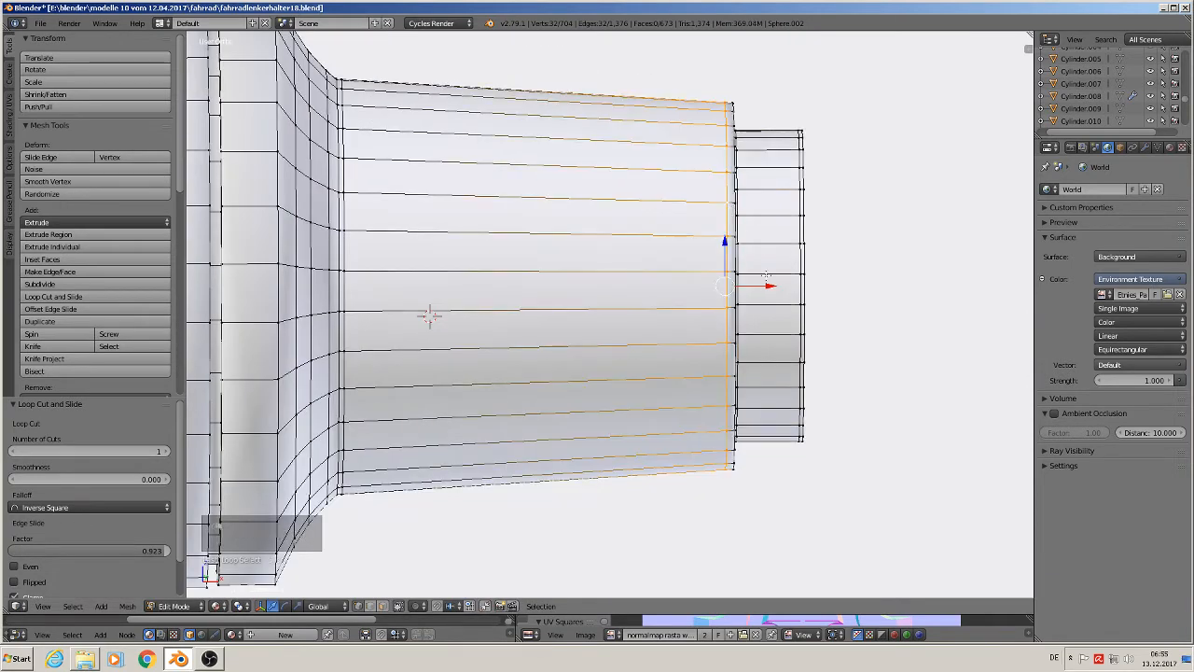
key("g")
key("x")
left_click(428, 315)
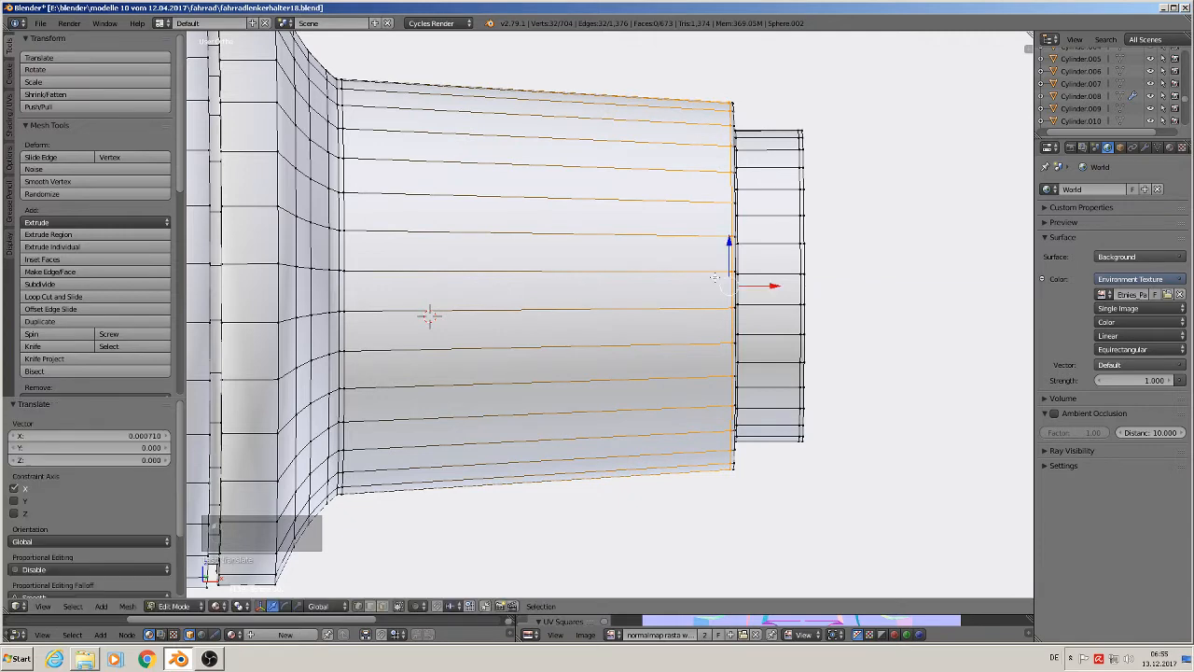
scroll(537, 299, "down", 3)
scroll(533, 252, "up", 2)
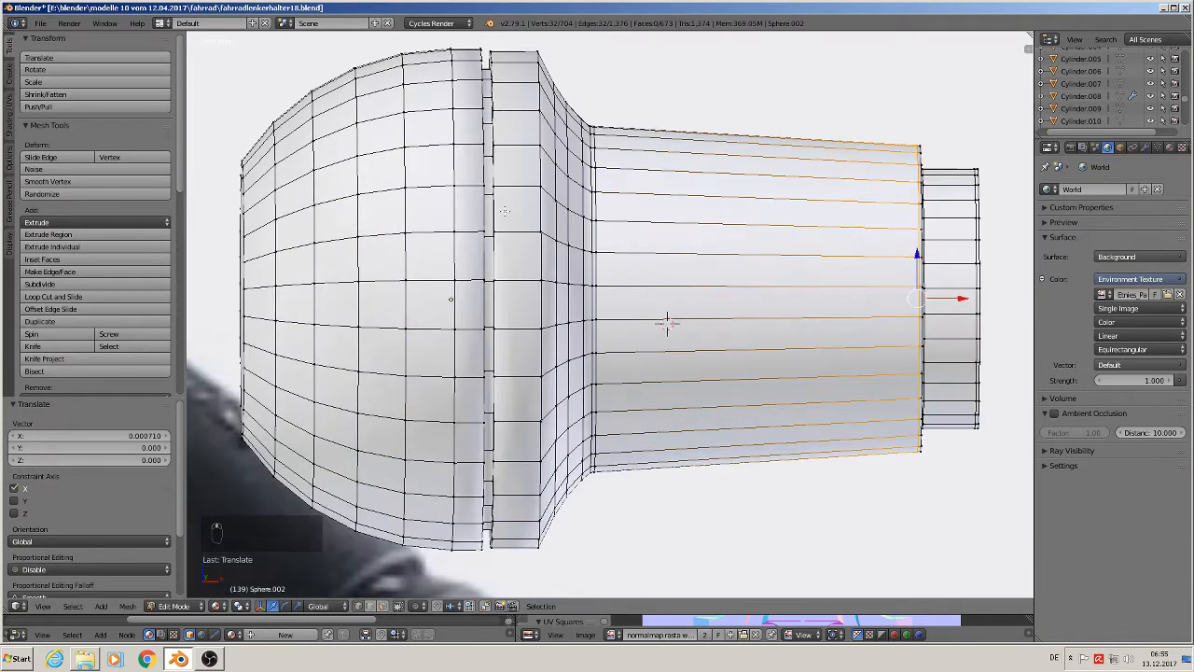
Step: Add an edge loop close to each edge of the shoulder's straight rim, with slide factors of about 0.85 and -0.86
key("ctrl+r")
left_click(509, 165)
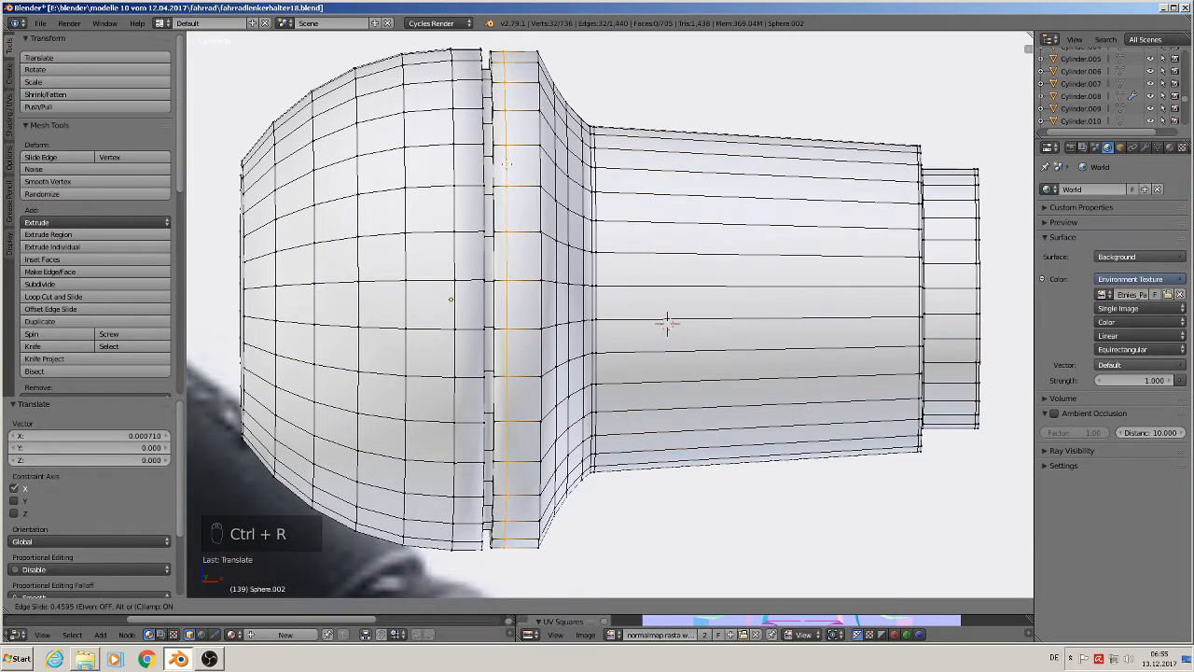
left_click(507, 161)
key("ctrl+r")
left_click(528, 149)
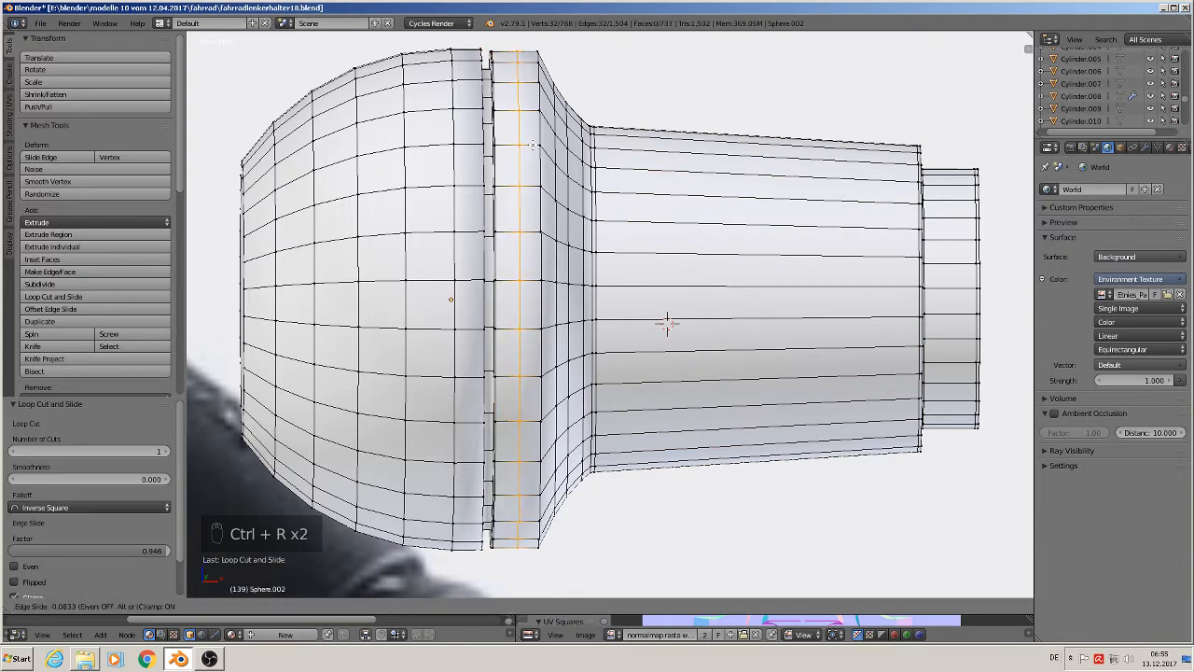
left_click(501, 180)
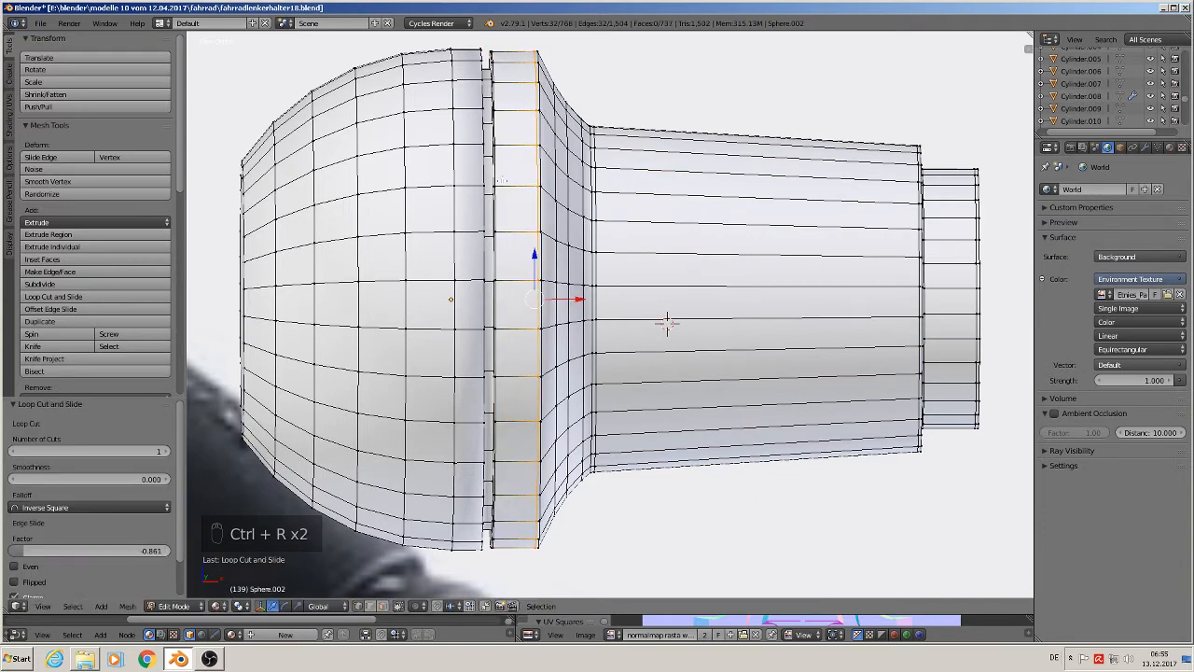
Step: Add an edge loop on the dome close to the groove, with a slide factor of about -0.78
key("ctrl+r")
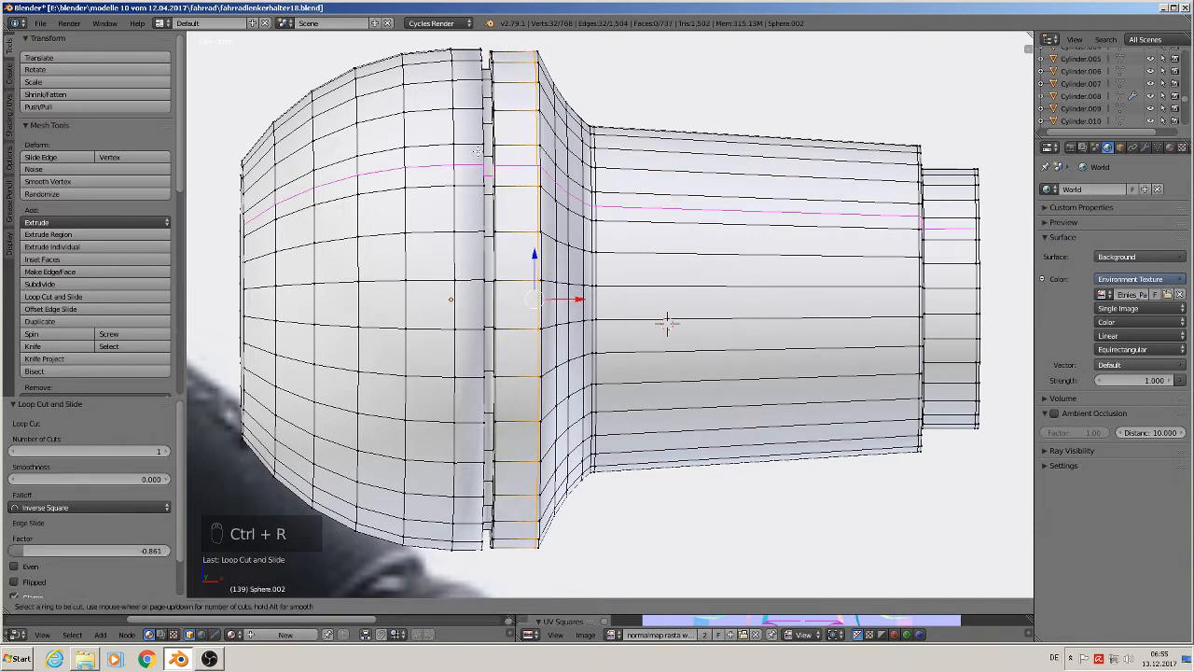
left_click(477, 152)
left_click(487, 147)
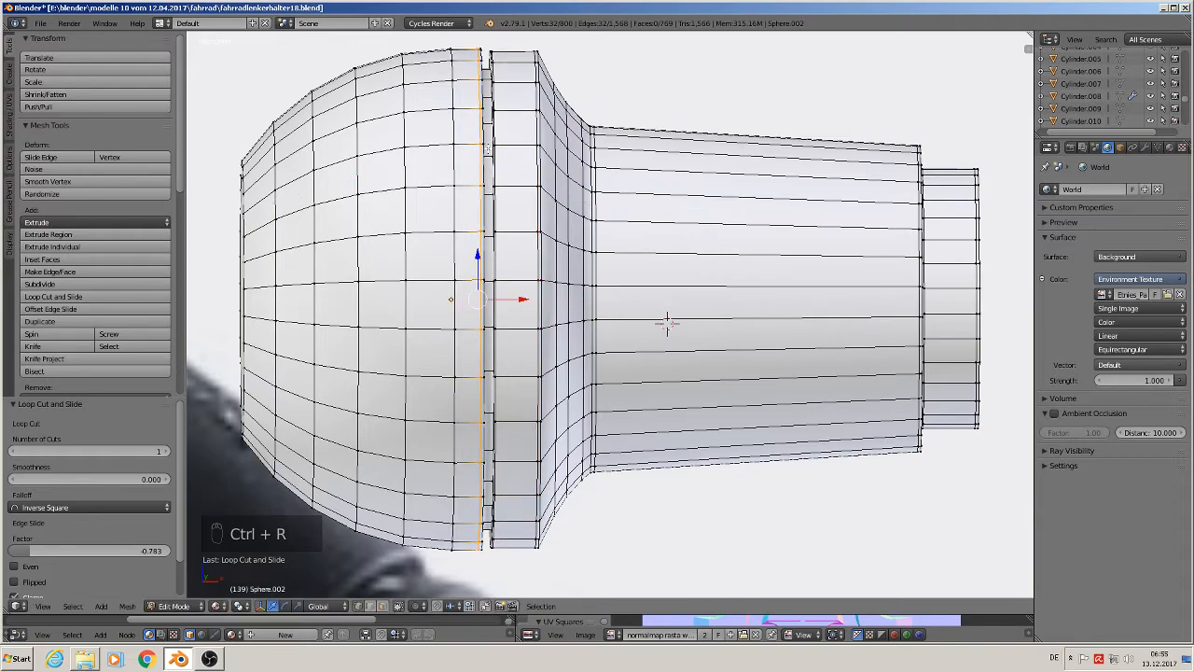
Step: Examine the part's smooth shading, edge loops and open collar end in Object Mode and Edit Mode from several angles
scroll(487, 149, "down", 2)
key("Tab")
scroll(694, 254, "down", 1)
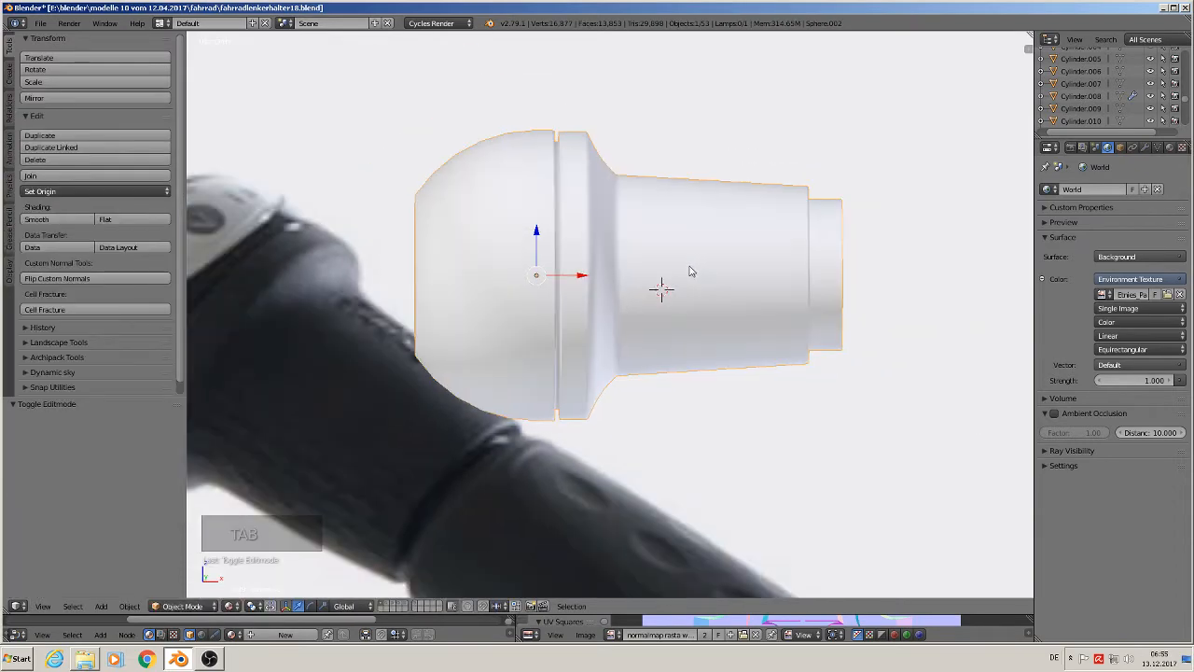
key("Tab")
middle_click_drag(691, 272, 965, 259)
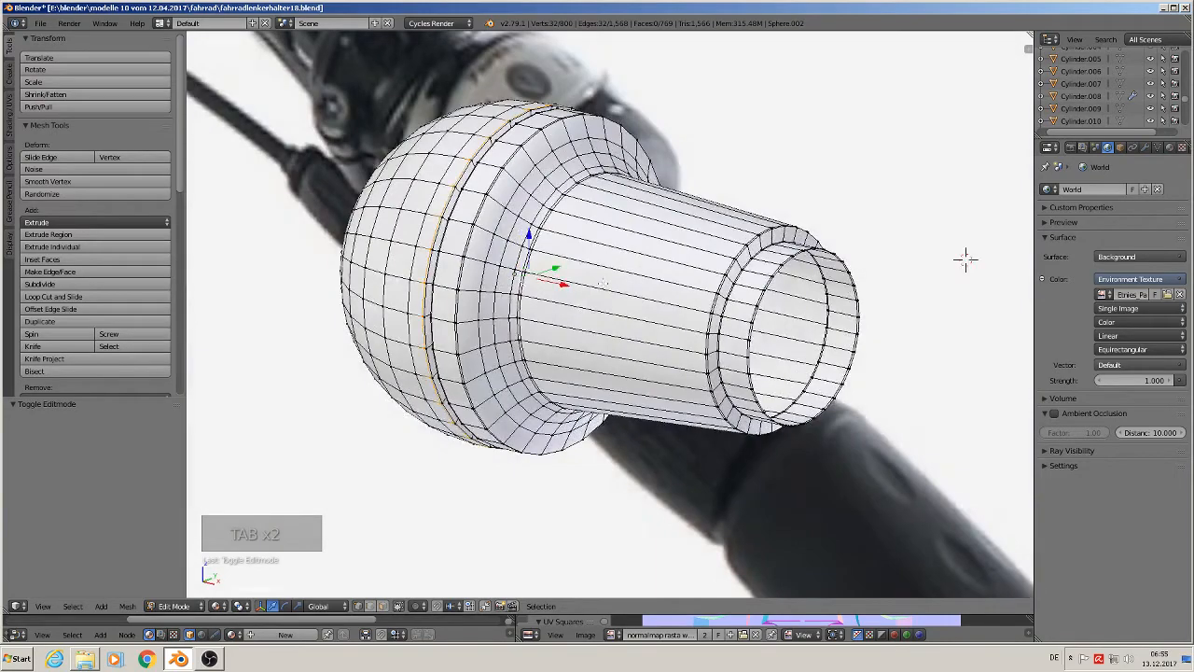
middle_click_drag(602, 283, 646, 284)
scroll(666, 295, "down", 2)
key("Tab")
scroll(658, 295, "down", 2)
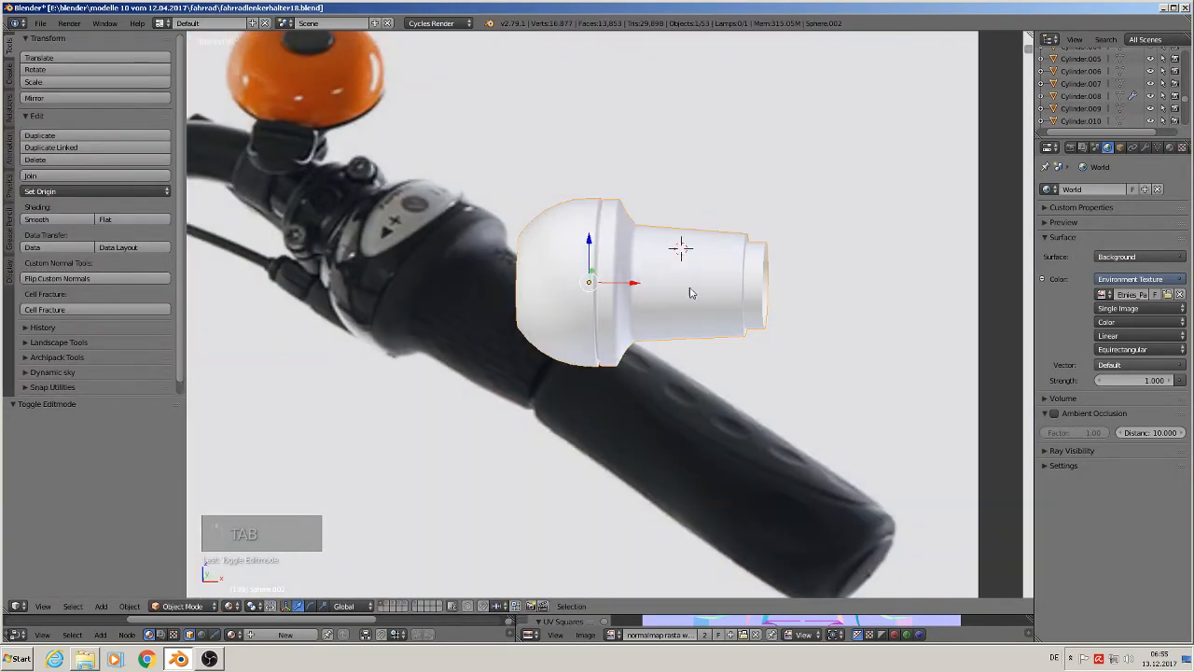
middle_click_drag(745, 292, 702, 298)
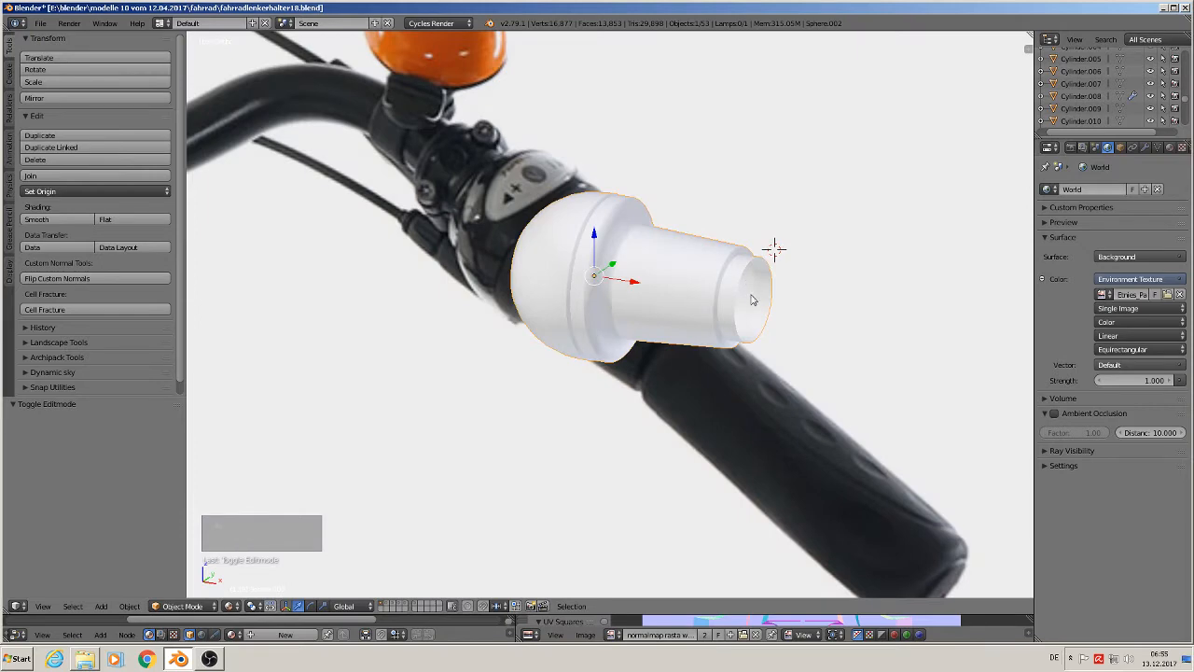
Step: Select the collar's open end loop in Edit Mode, fill it with a face and return to Object Mode
key("Tab")
scroll(749, 284, "up", 3)
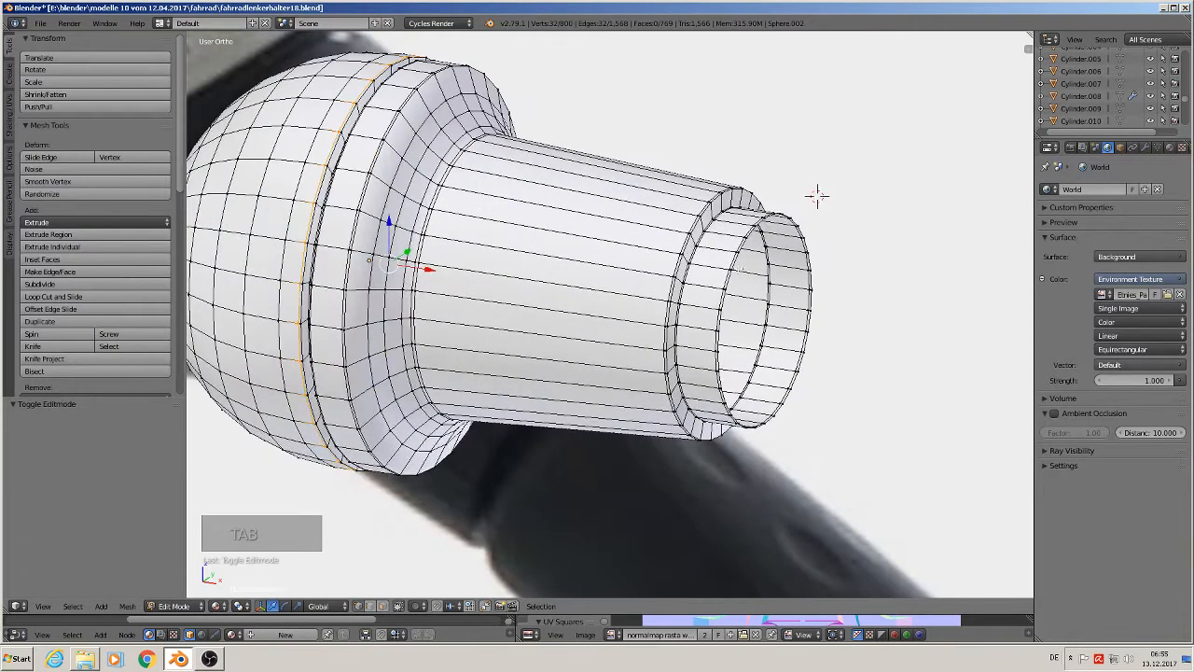
right_click(735, 263, "alt")
key("f")
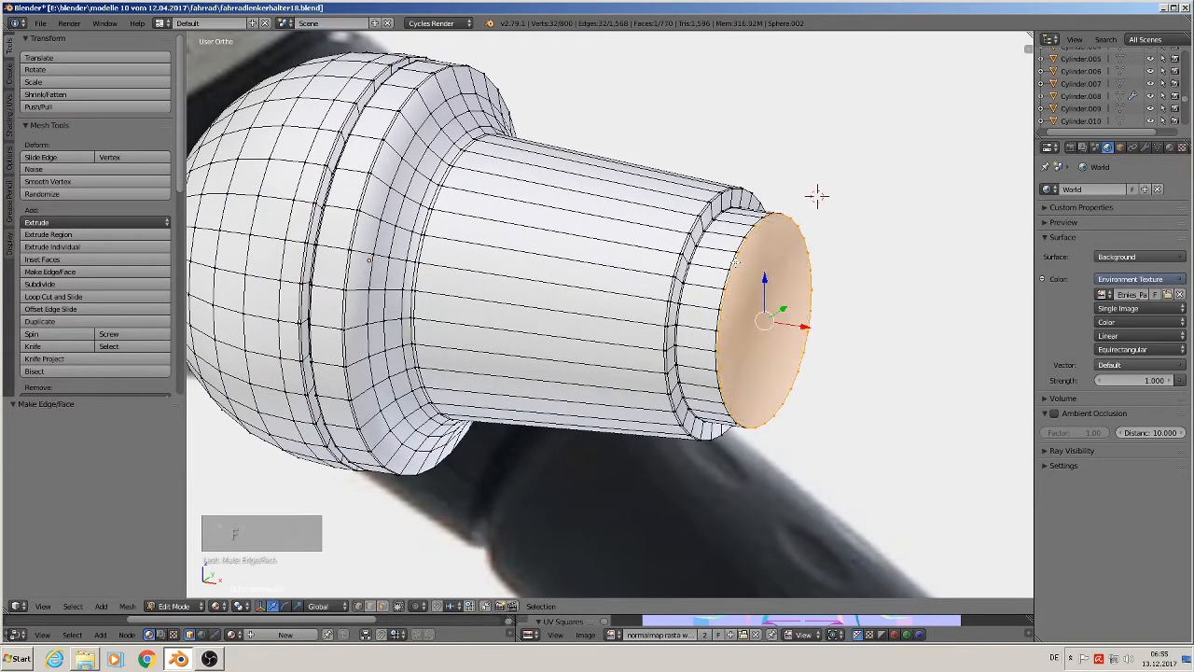
key("Tab")
scroll(654, 328, "down", 6)
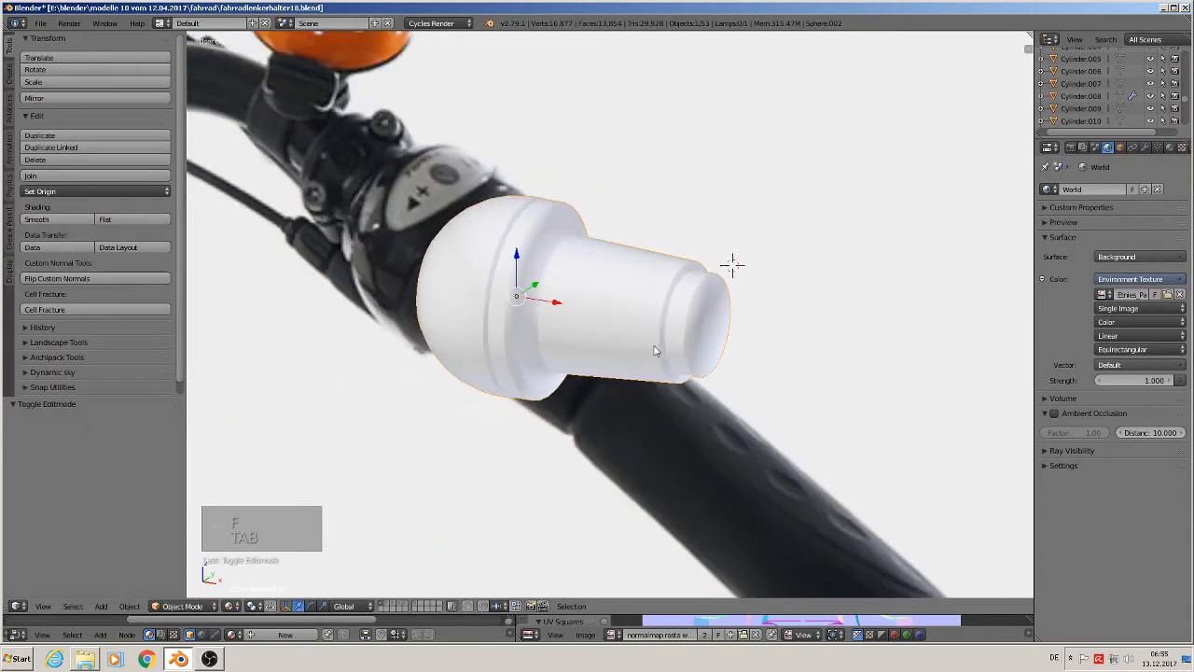
Step: Select the dome's flat end face and the collar's end face in Edit Mode, shade both flat and return to Object Mode
middle_click_drag(629, 376, 720, 368)
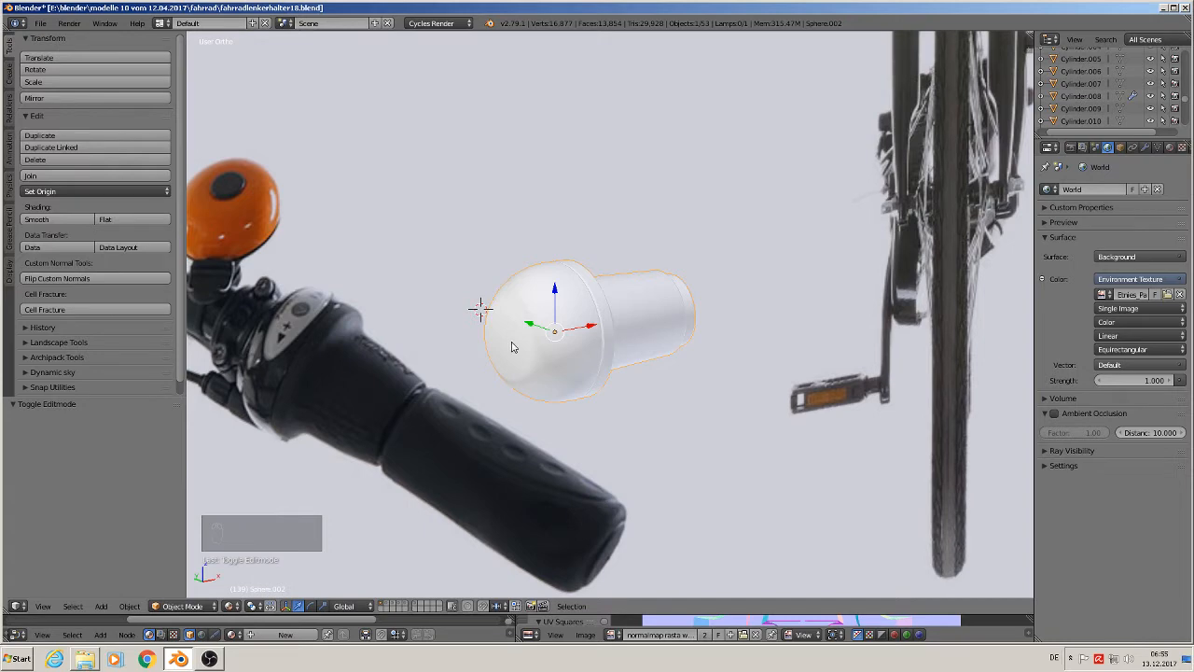
scroll(511, 347, "up", 2)
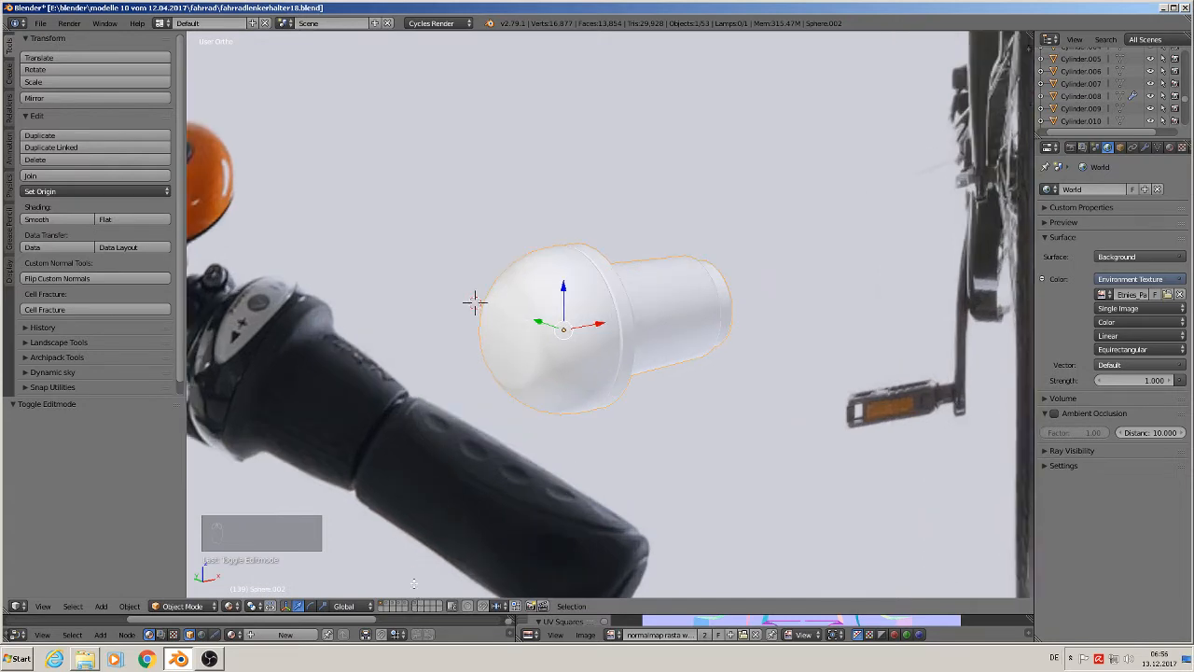
key("Tab")
right_click(502, 363)
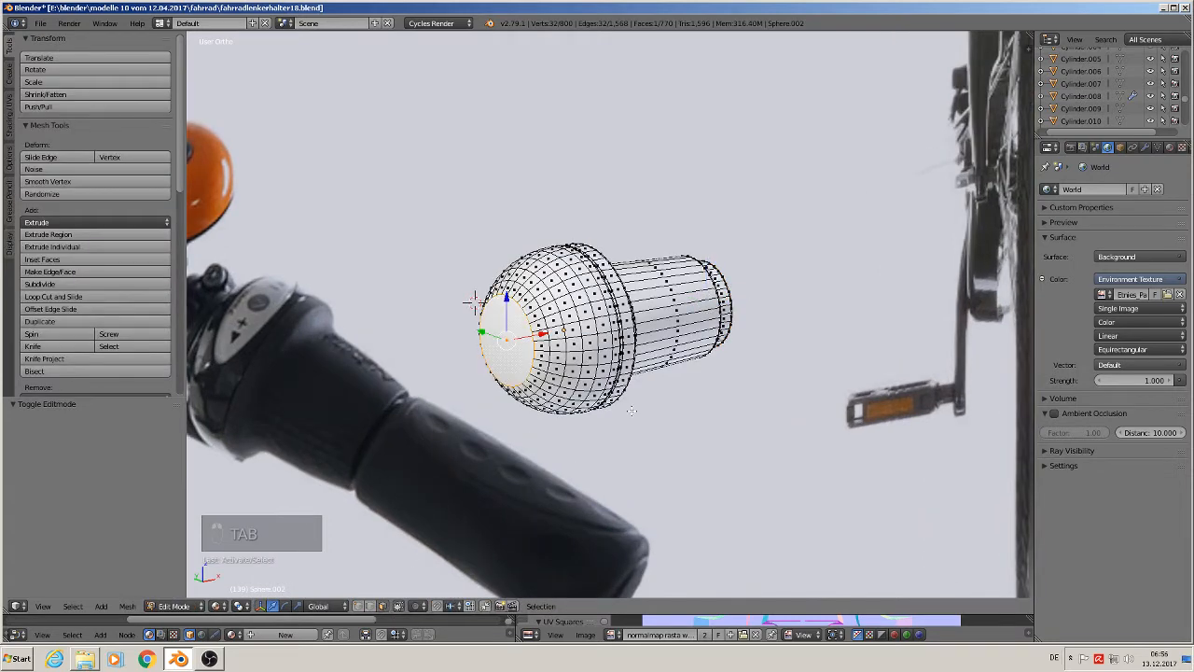
middle_click_drag(502, 357, 424, 362)
right_click(730, 369, "shift")
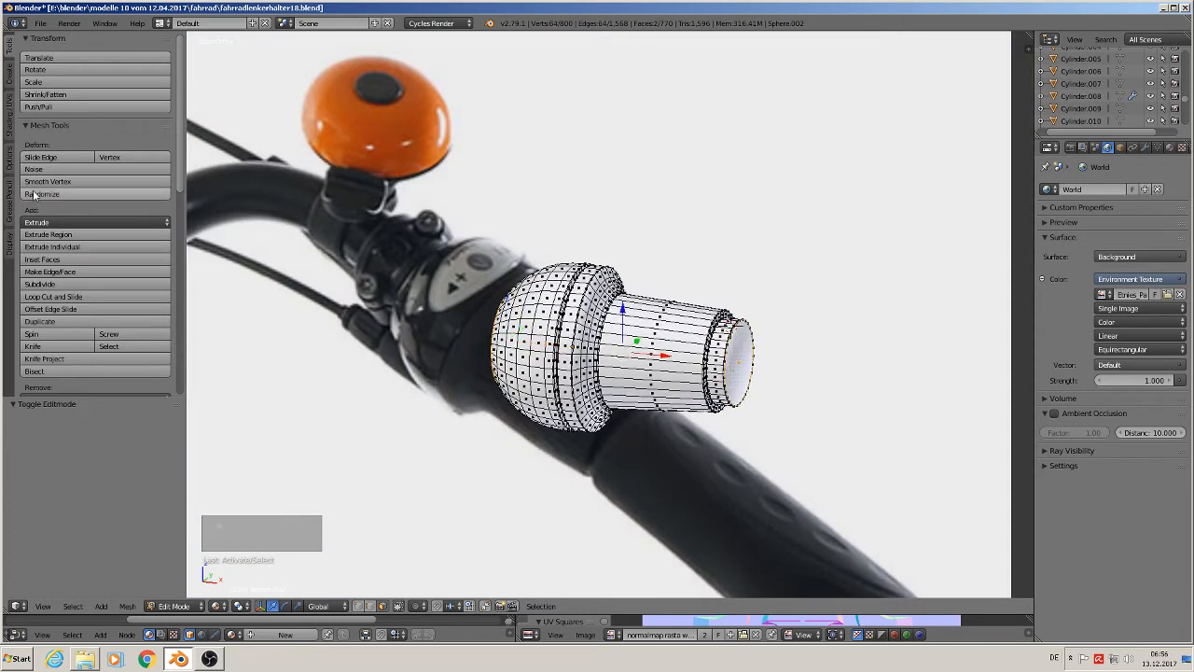
left_click(7, 121)
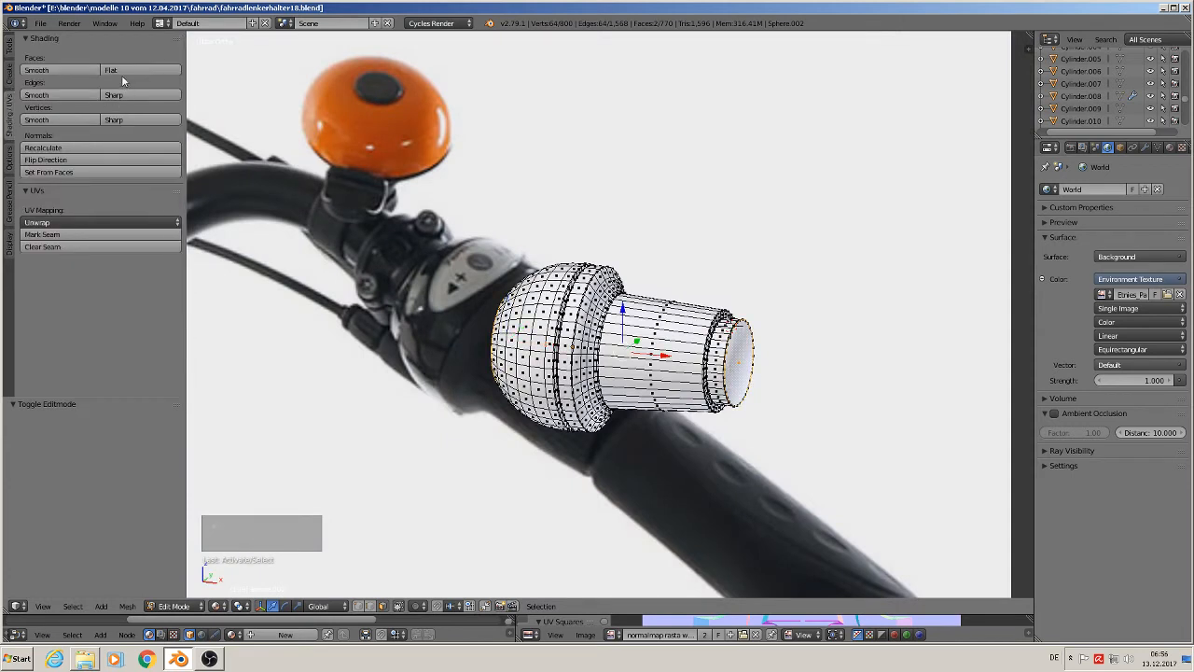
left_click(123, 71)
key("Tab")
Step: Place the 3D cursor at the dome's lower edge in front view and add a cylinder with 24 vertices there
middle_click_drag(639, 389, 711, 368)
key("KP_1")
scroll(668, 373, "down", 3)
scroll(712, 369, "up", 3)
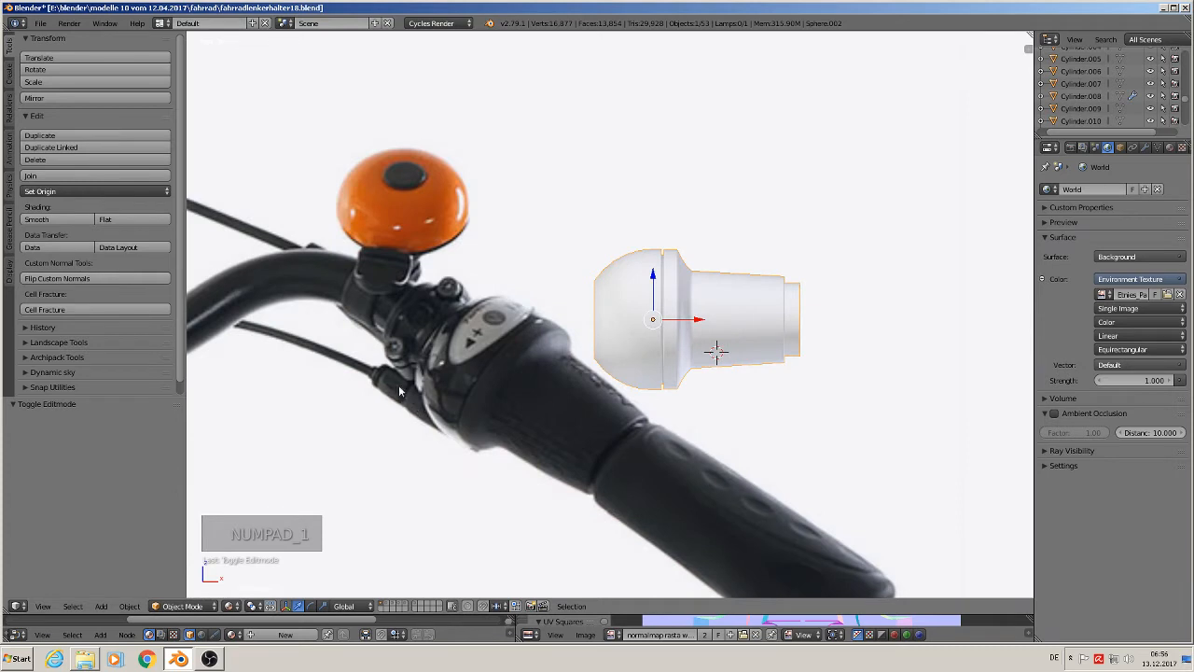
left_click(623, 379)
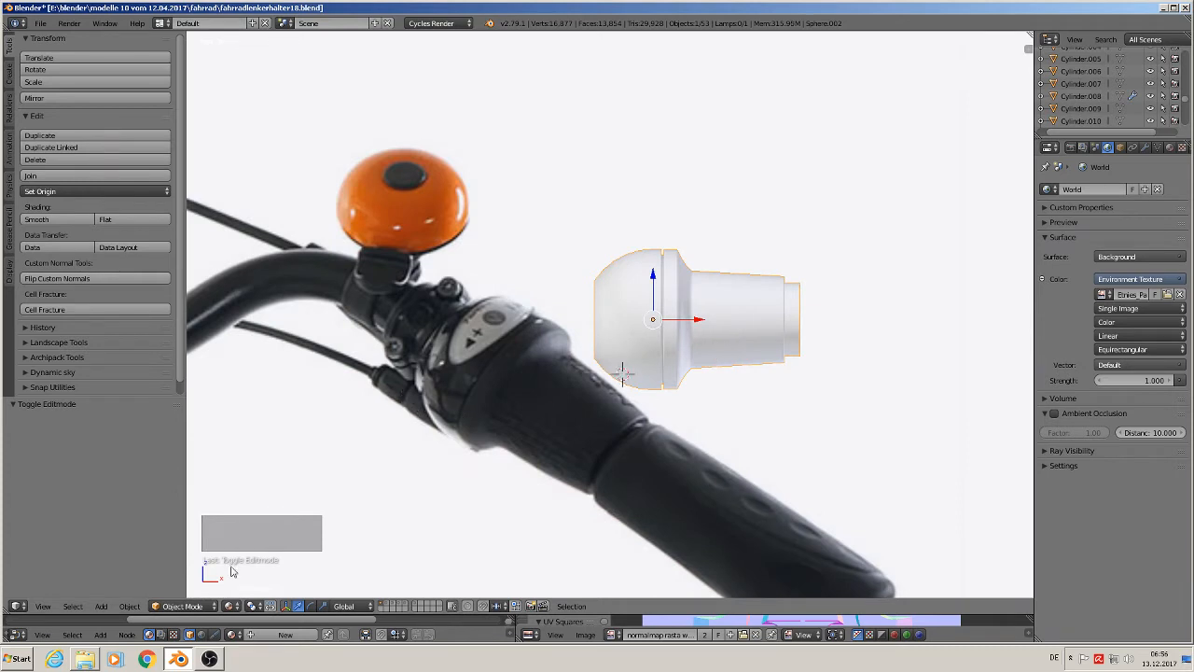
left_click(101, 607)
mouse_move(118, 591)
left_click(233, 358)
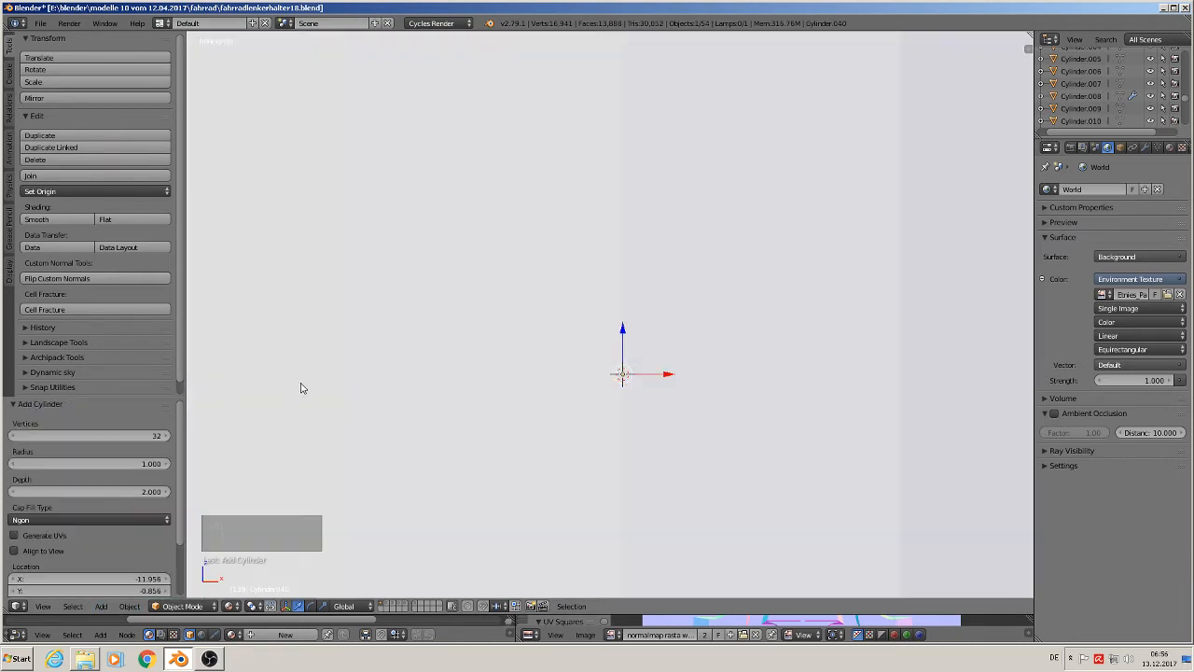
left_click(151, 436)
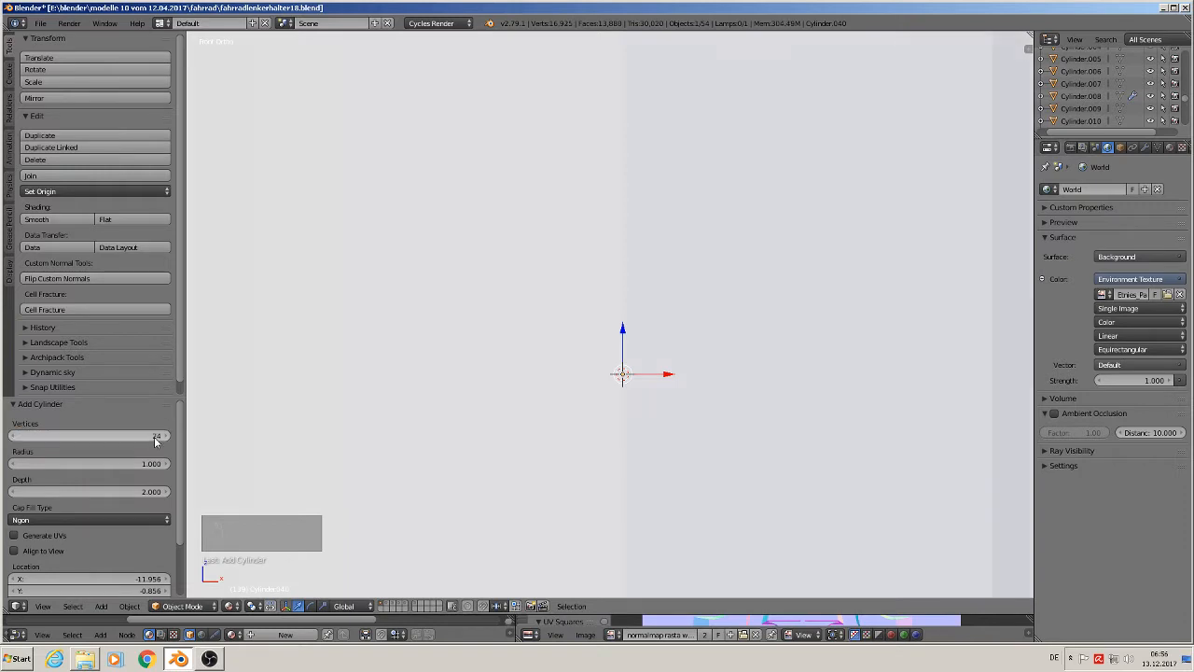
key("Return")
Step: Scale the new cylinder to about 0.012 and rotate it 90° about the Y axis
key("s")
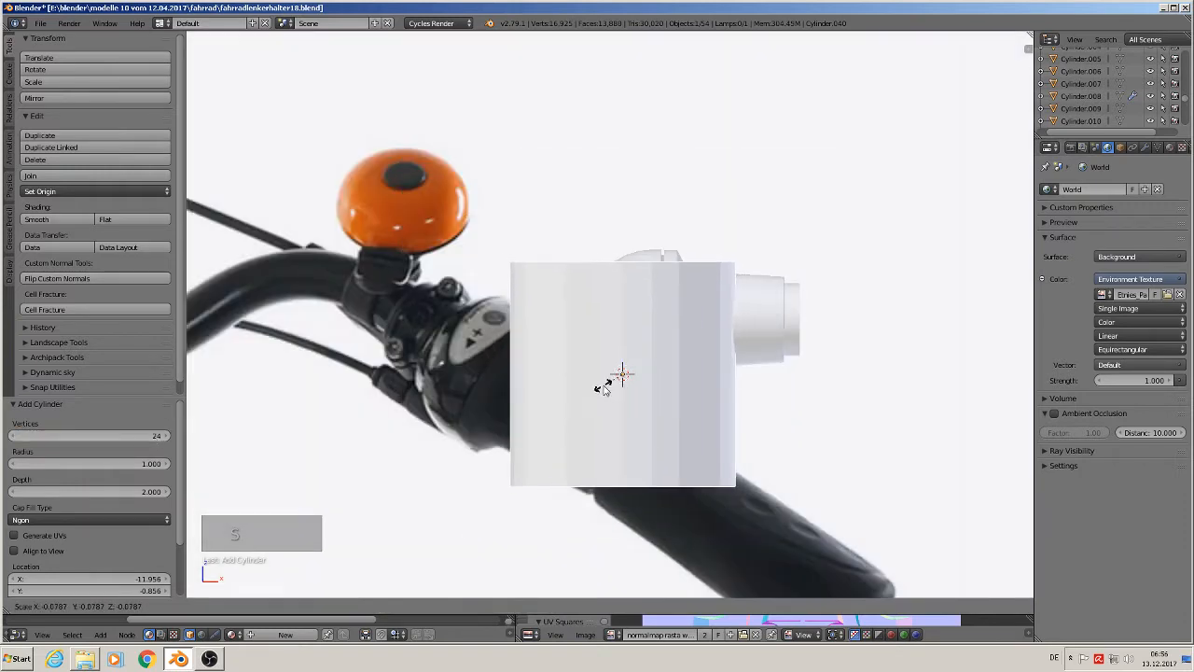
left_click(625, 380)
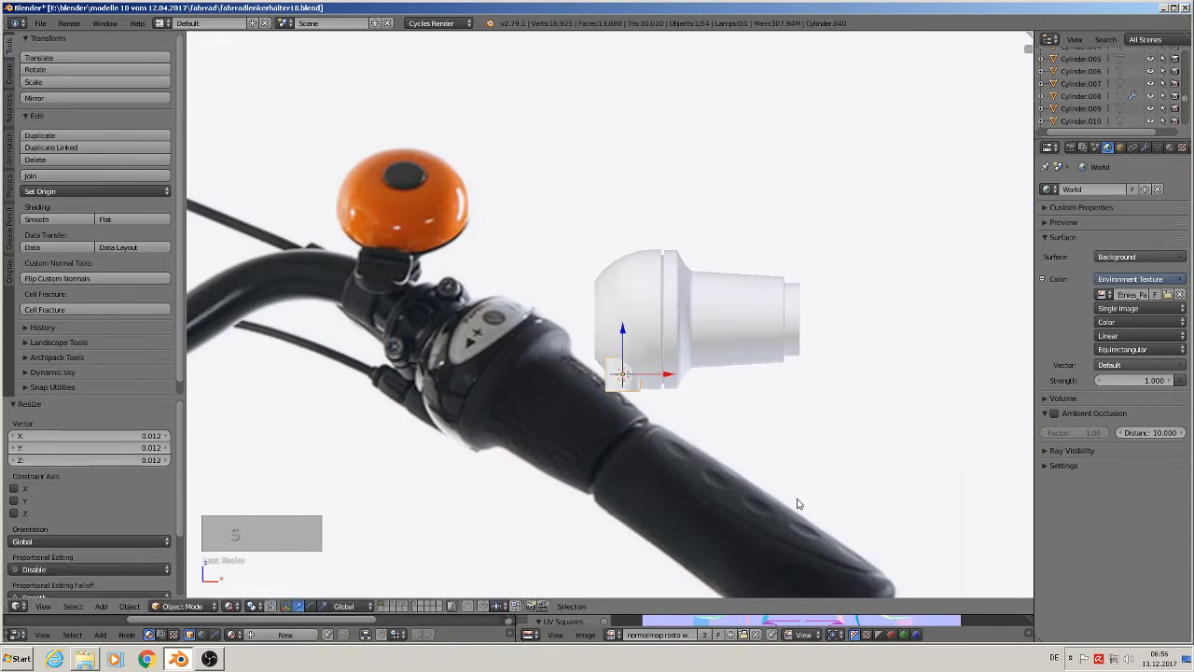
type("ry90")
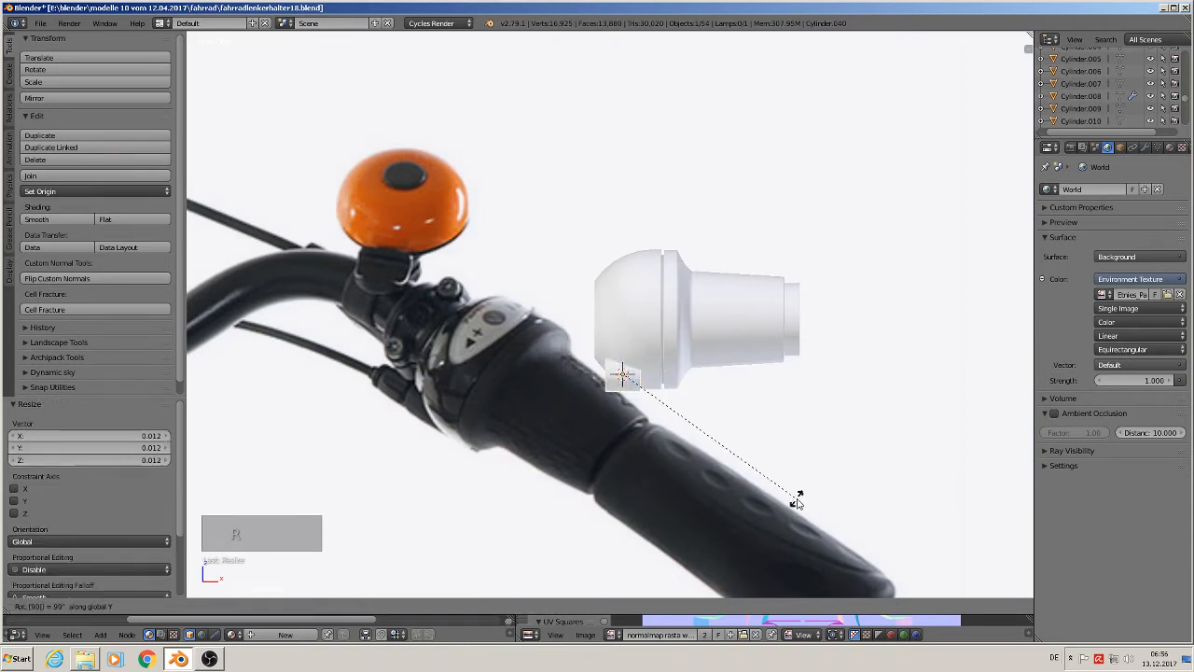
key("Return")
Step: Move the small cylinder about 0.004 up along Z into the dome, then lower it by about 0.0004
key("g")
key("z")
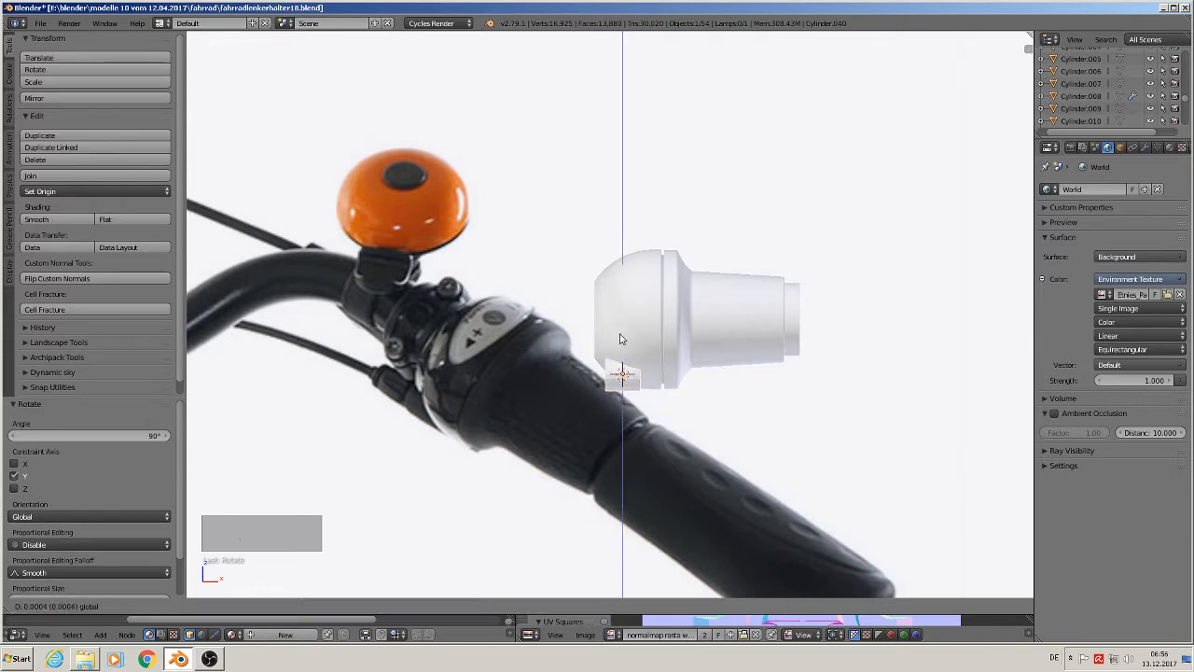
left_click(622, 333)
middle_click_drag(622, 334, 712, 370)
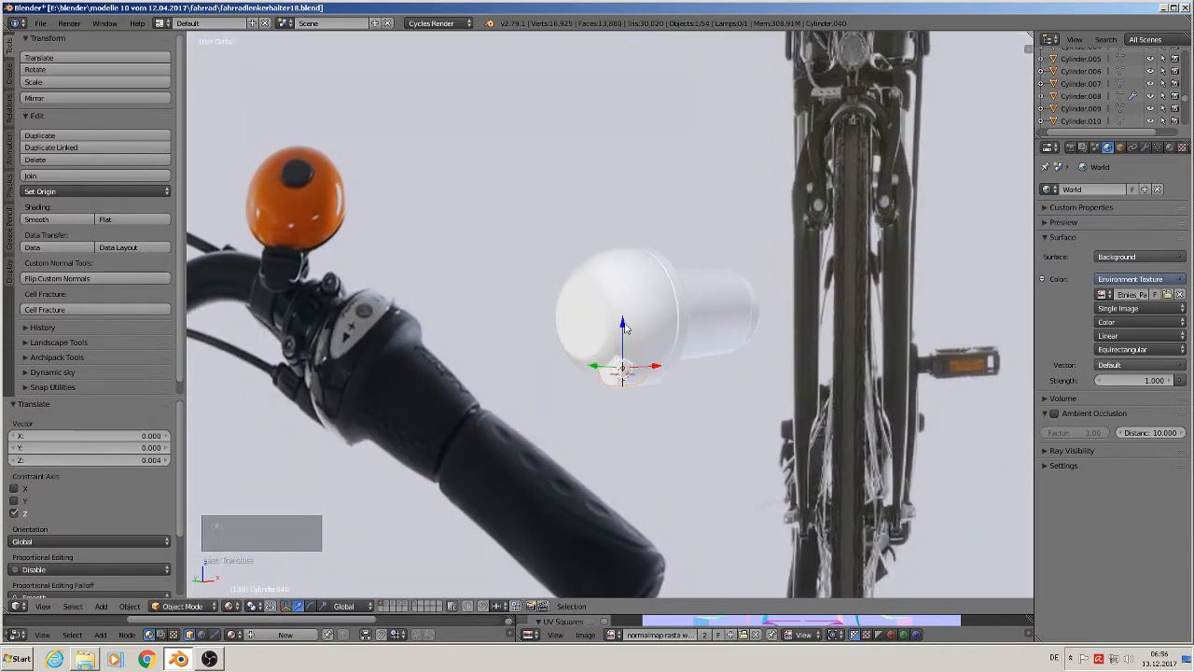
key("g")
key("z")
left_click(626, 329)
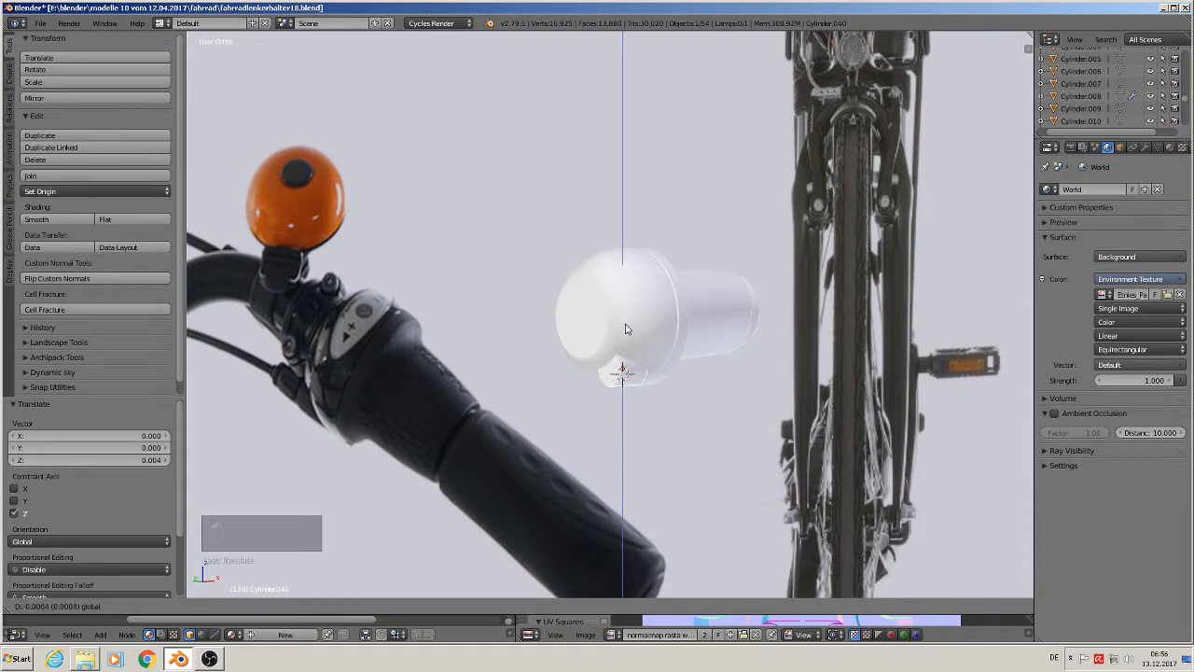
Step: Stretch the small cylinder along X to about twice its length and move it about -0.006 along X
key("KP_1")
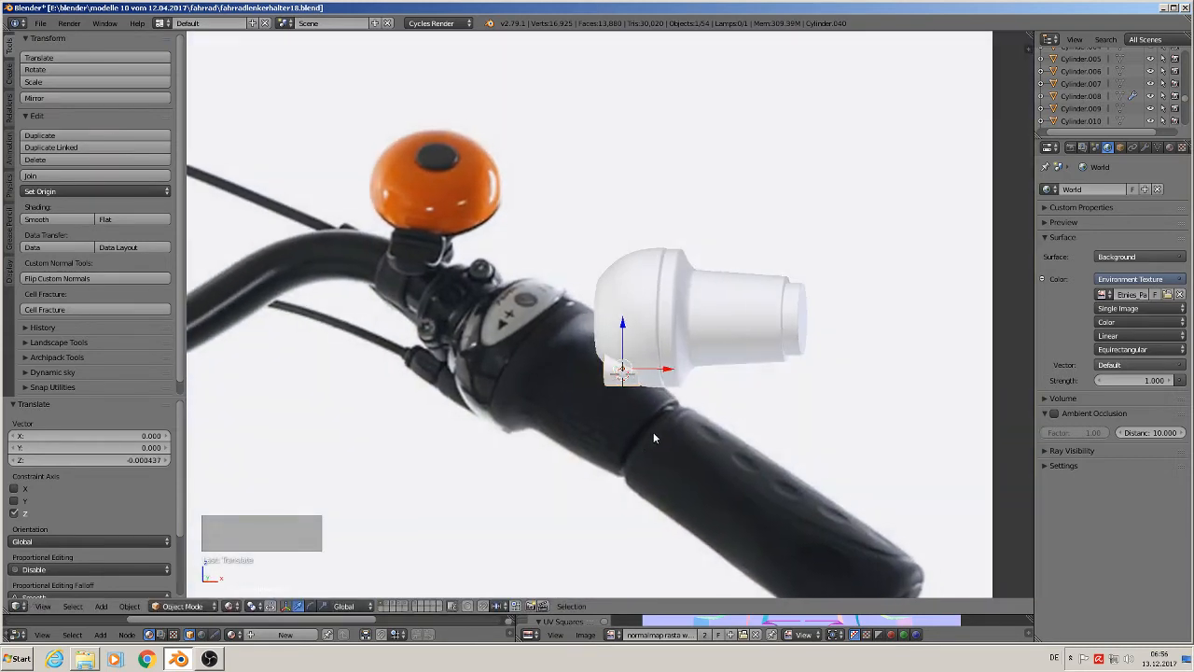
key("s")
key("x")
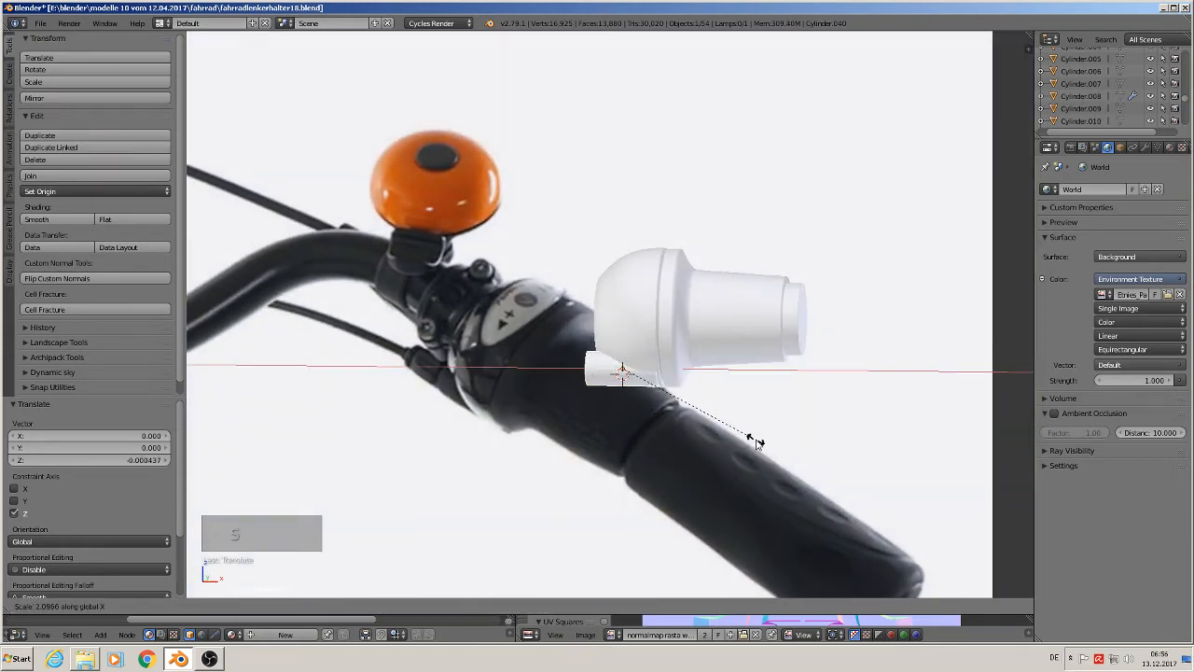
left_click(752, 441)
key("g")
key("x")
left_click(699, 395)
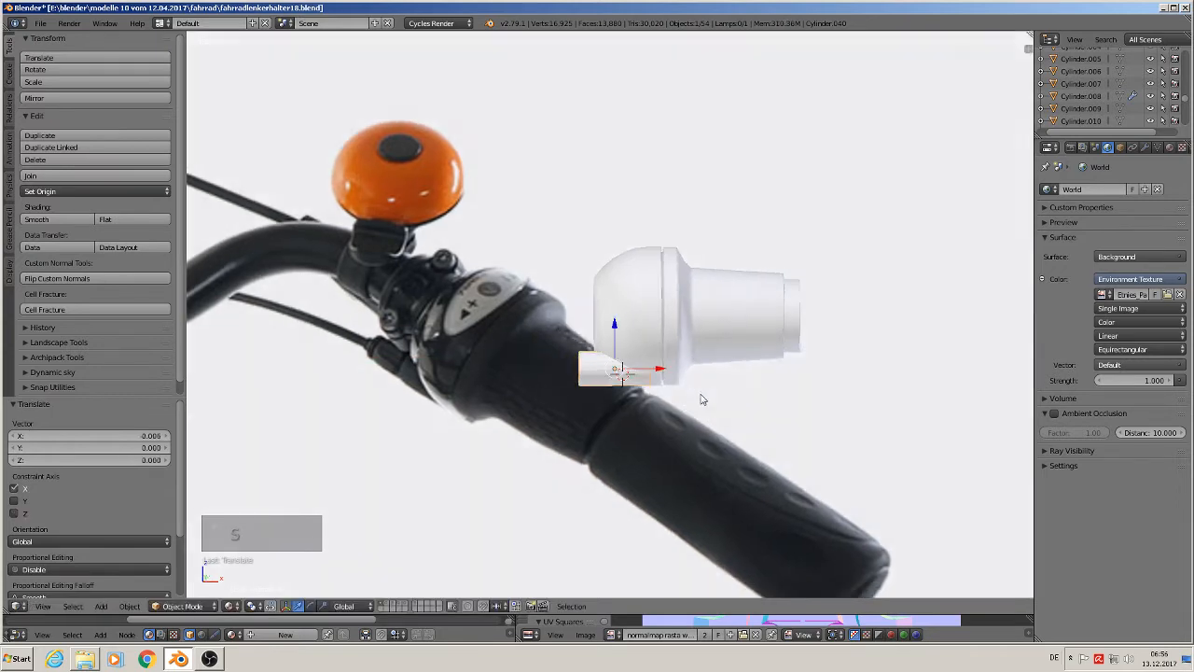
Step: Raise the small cylinder about 0.003 along Z, checking its position against the dome's end
key("ctrl+KP_3")
key("g")
key("z")
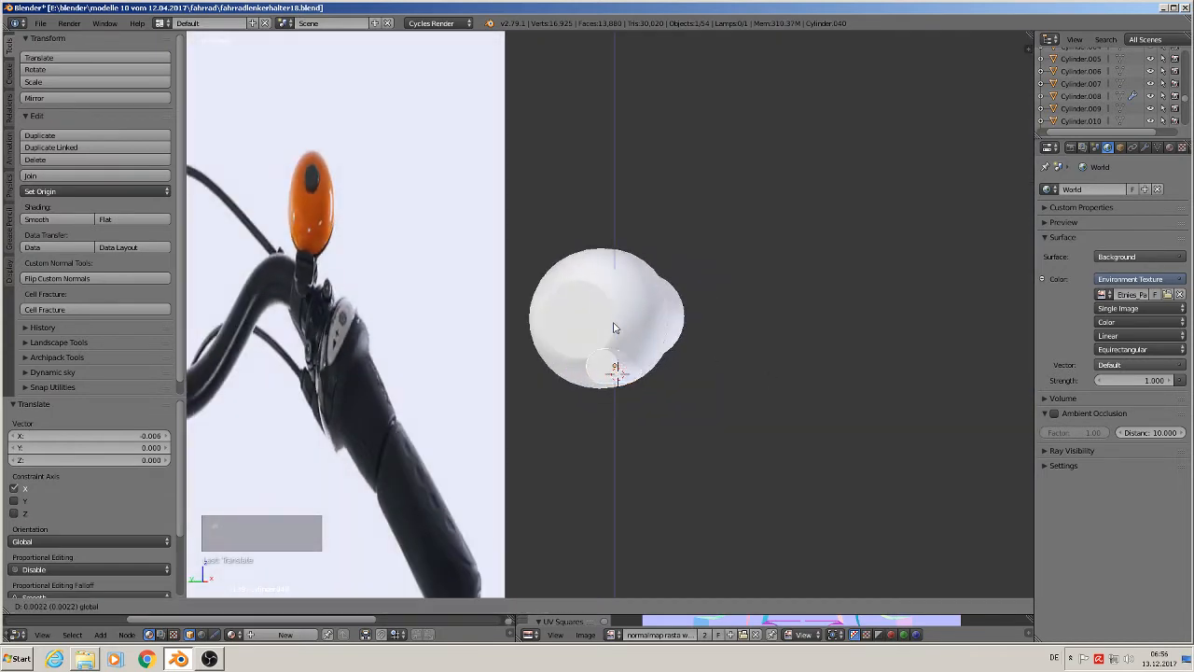
left_click(614, 326)
middle_click_drag(614, 326, 510, 401)
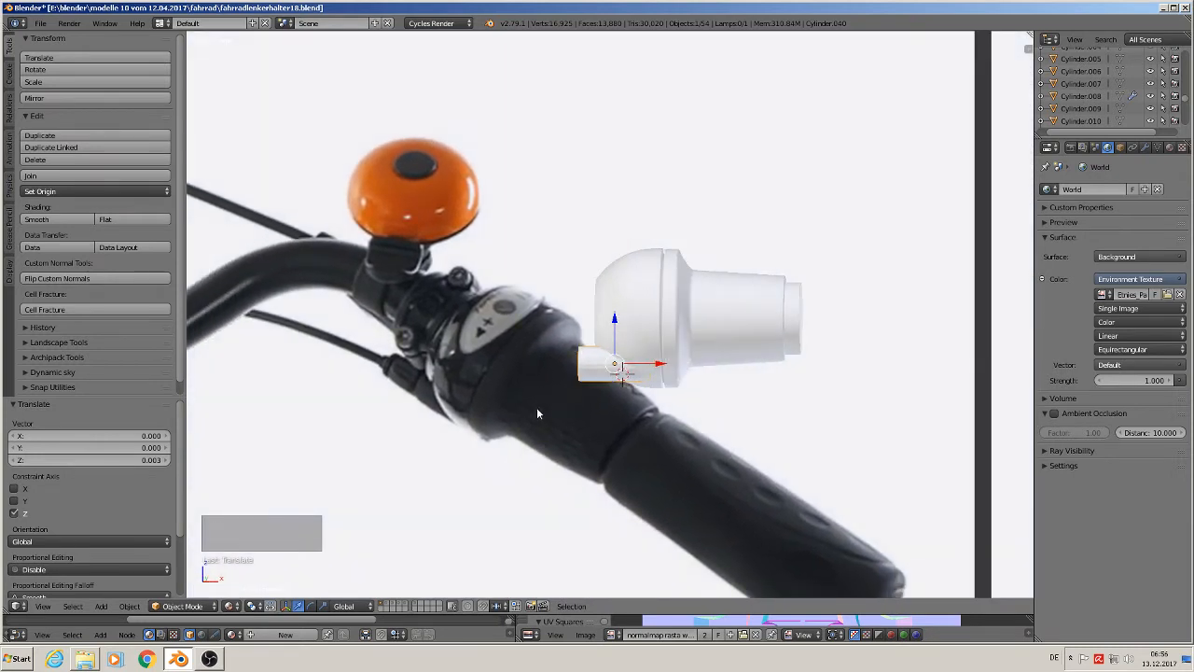
Step: Select the small cylinder's outer end face in Edit Mode, then extrude it and scale the new face to about 0.901
scroll(537, 407, "up", 2)
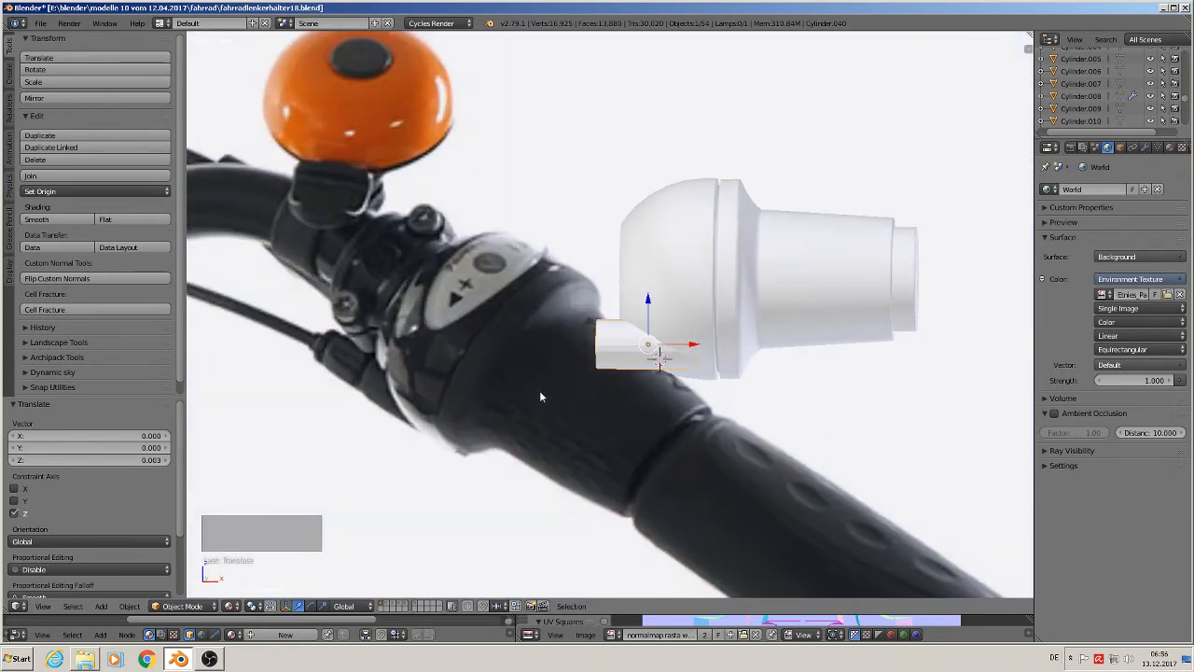
mouse_move(653, 375)
middle_mouse_down("shift")
mouse_move(685, 392)
mouse_move(634, 389)
mouse_move(657, 381)
middle_mouse_up("shift")
scroll(673, 388, "up", 1)
scroll(639, 383, "up", 4)
key("Tab")
right_click(628, 368)
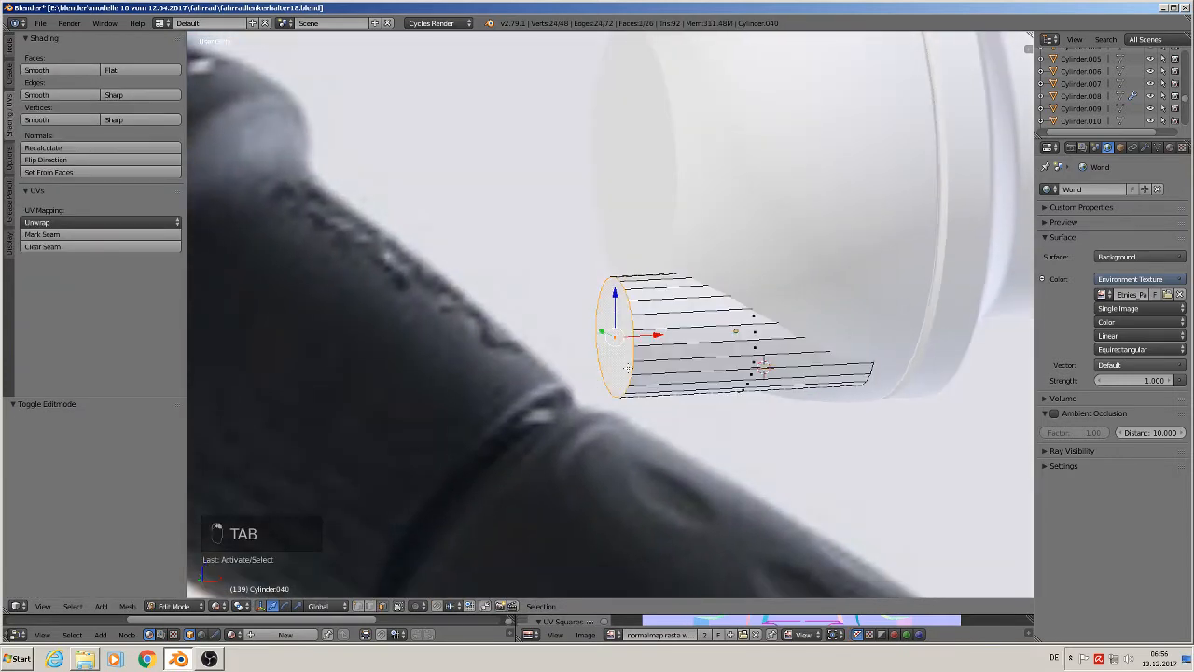
key("e")
left_click(716, 469)
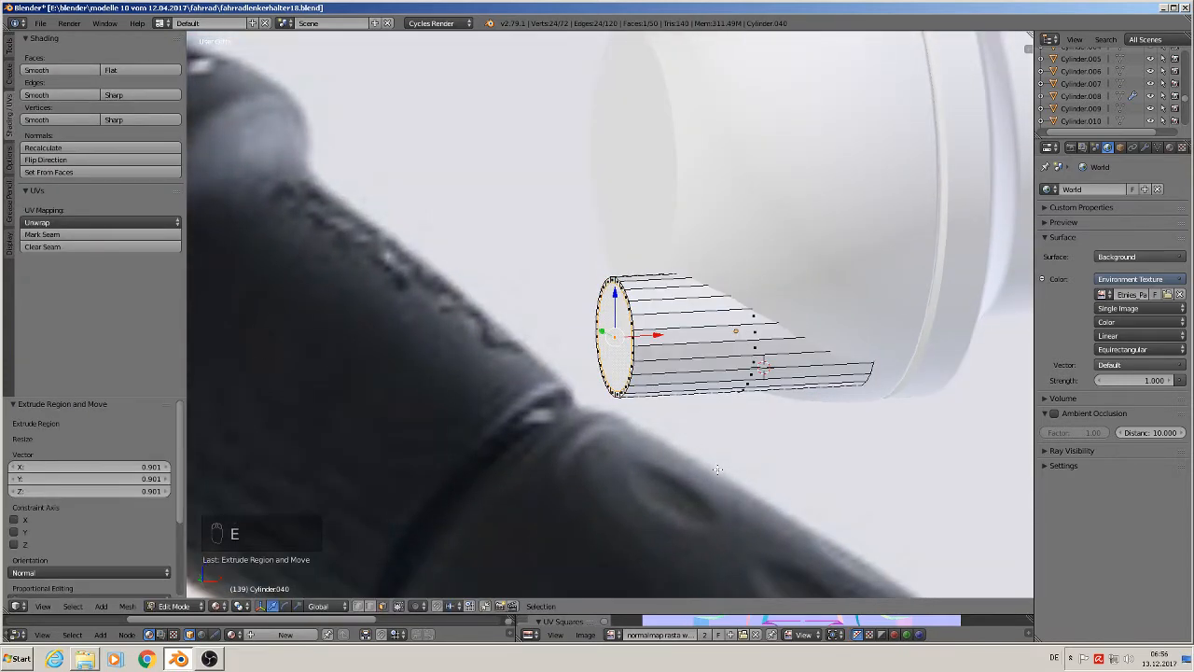
Step: Extrude the cylinder's outer end face and move it about -0.00065 along X, then extrude again and scale the new face to about 1.112
key("e")
right_click(696, 384)
left_click_drag(656, 335, 654, 336)
key("e")
key("s")
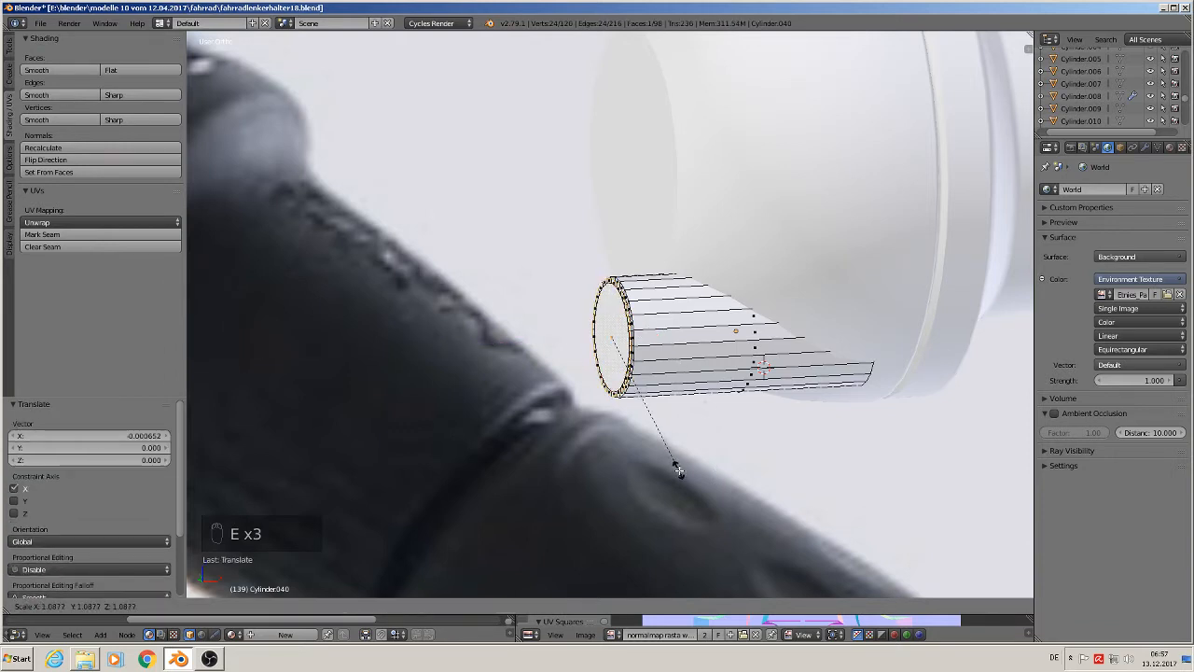
left_click(680, 472)
Step: Extrude the end face about -0.031 along X and scale the new end to about 0.913 to form a tapered section
scroll(680, 472, "down", 3)
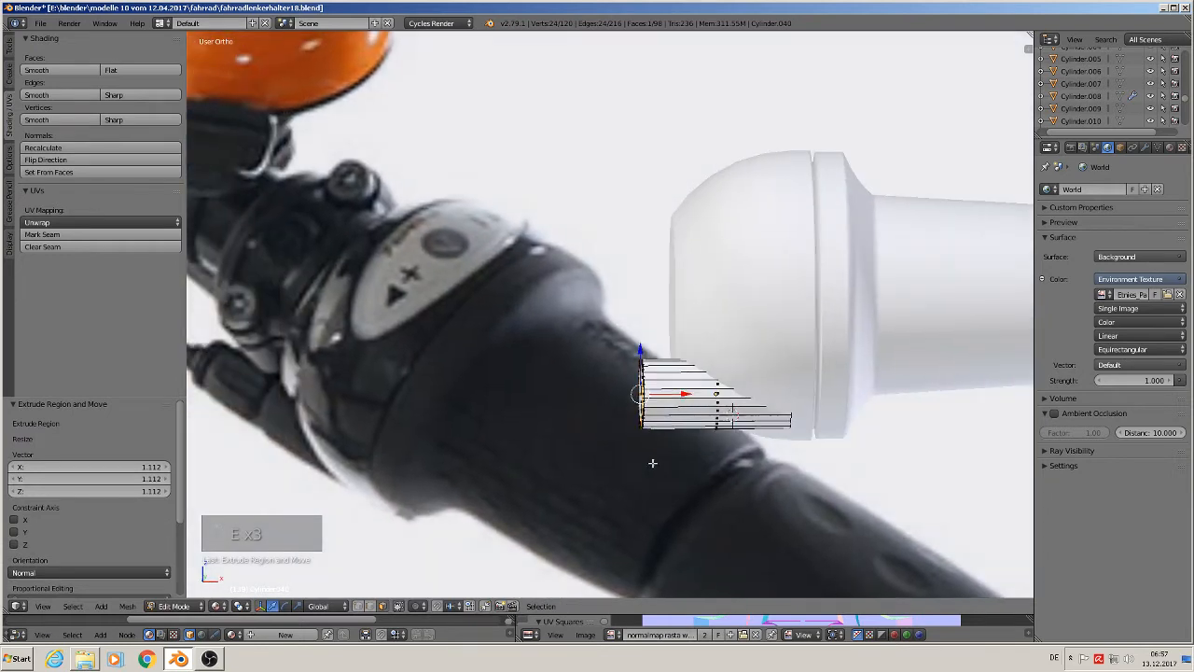
key("e")
right_click(656, 457)
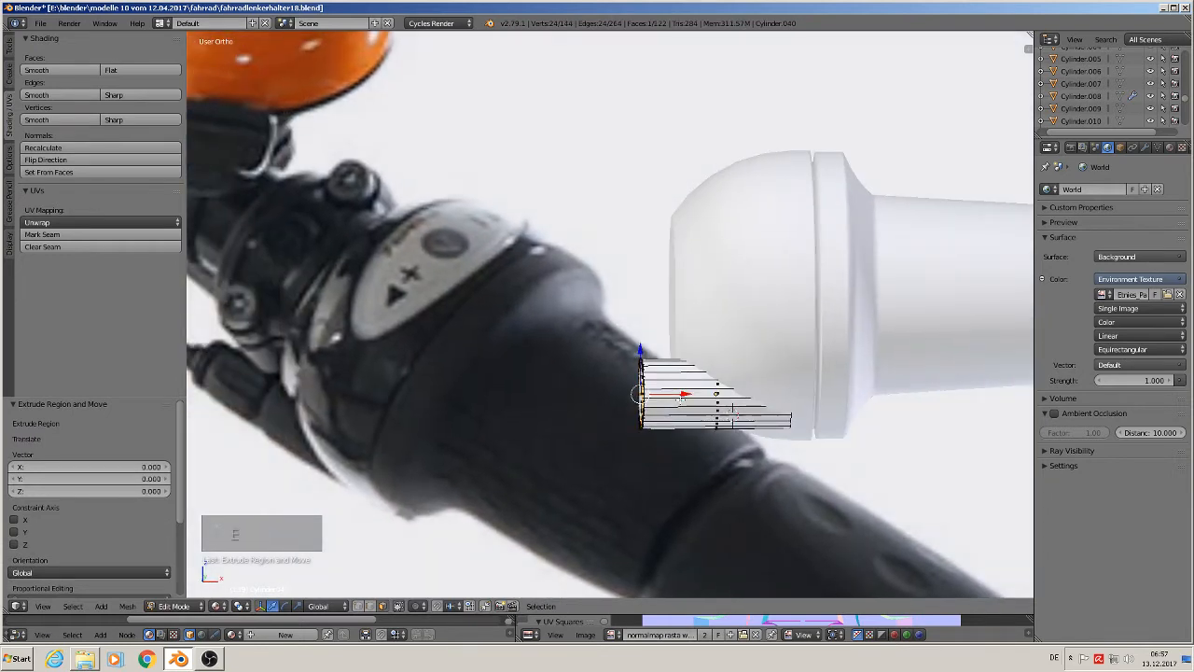
key("g")
key("x")
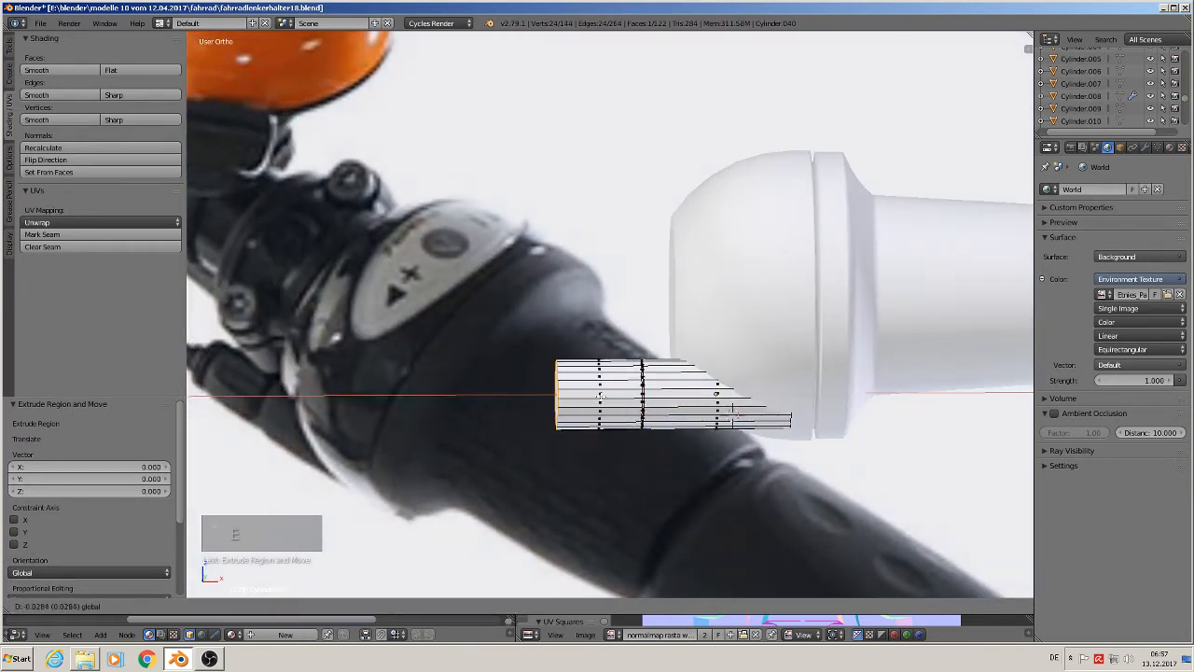
left_click(654, 459)
key("s")
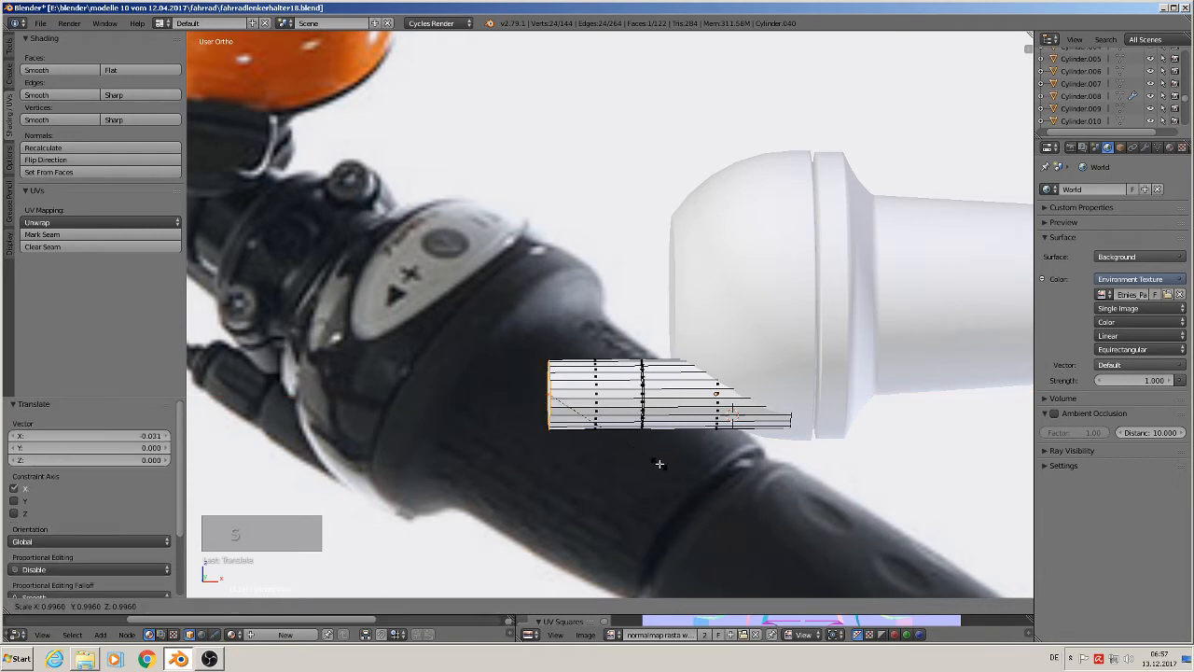
left_click(649, 460)
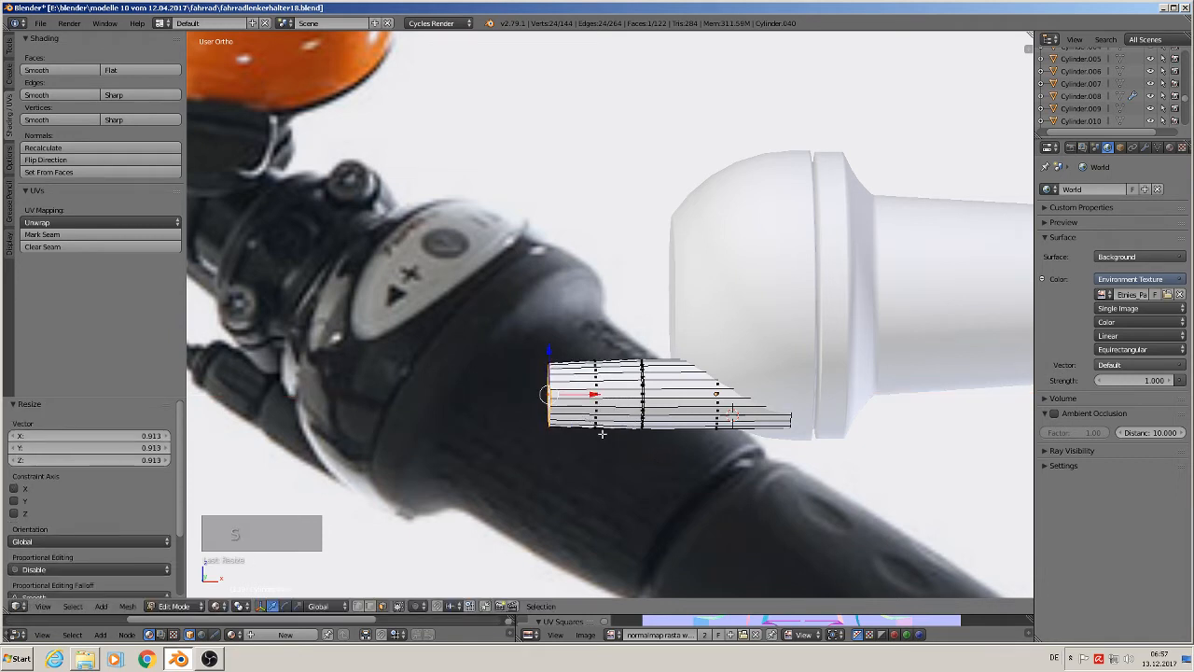
Step: Extrude the tapered end face and scale it slightly inward, then extrude again and move it about -0.001 along X
key("e")
key("s")
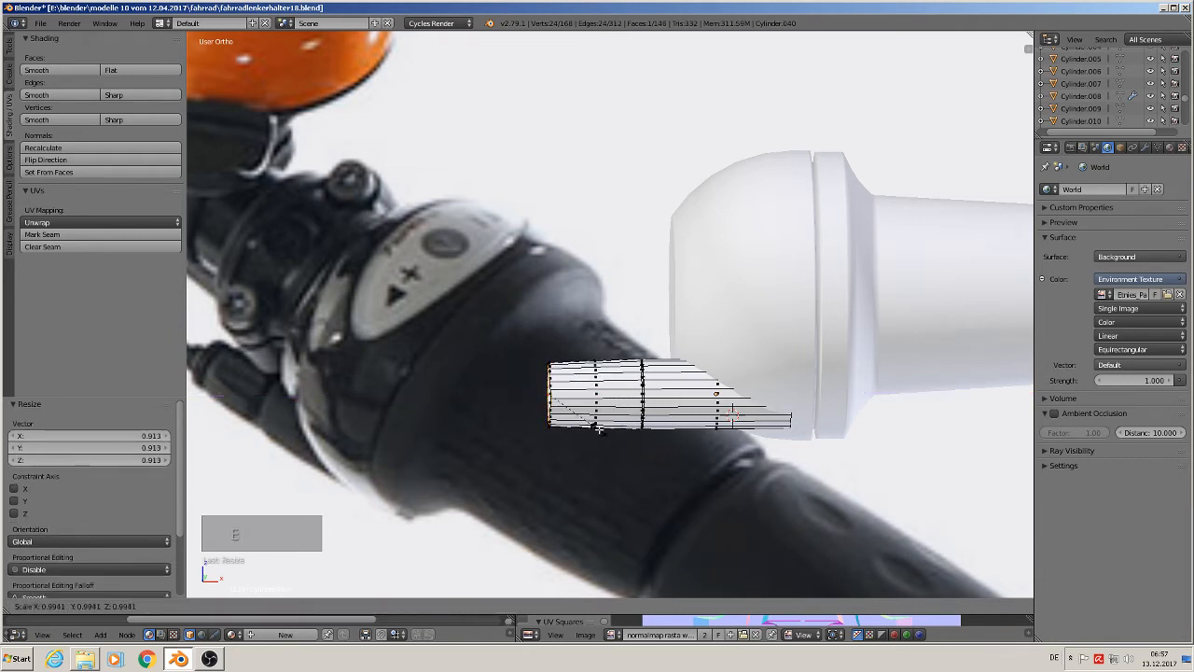
left_click(595, 425)
key("e")
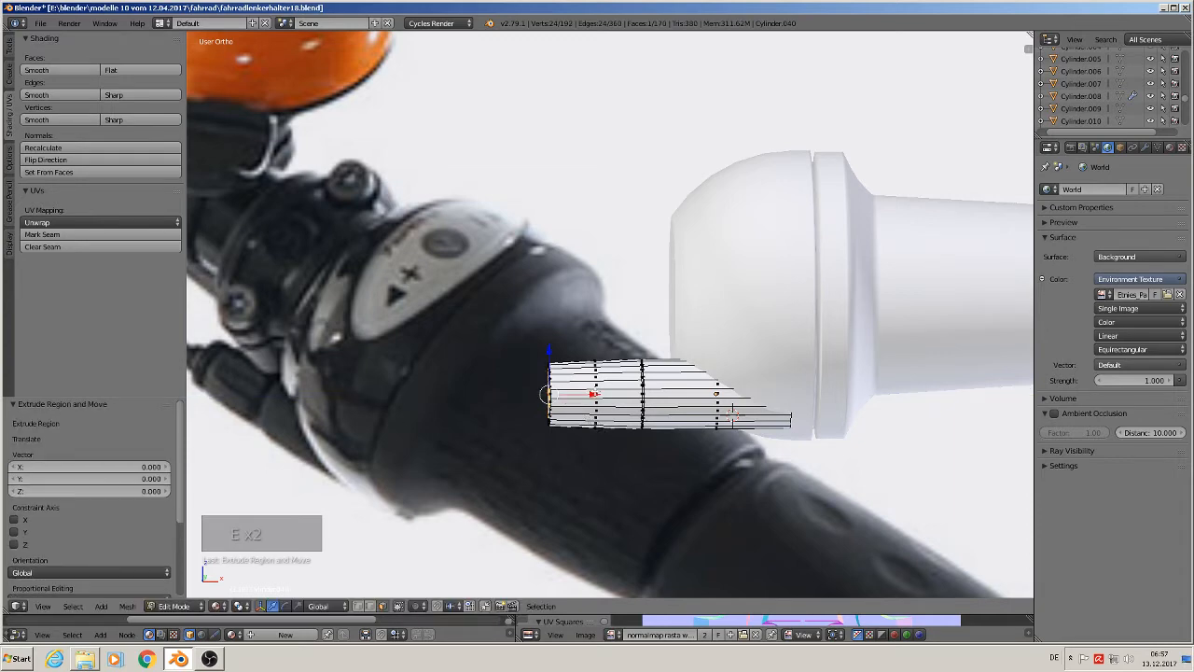
left_click_drag(596, 394, 591, 394)
Step: Extrude the end face and scale it to about 1.096, then extrude once more and move it about -0.002 along X
scroll(541, 448, "up", 3)
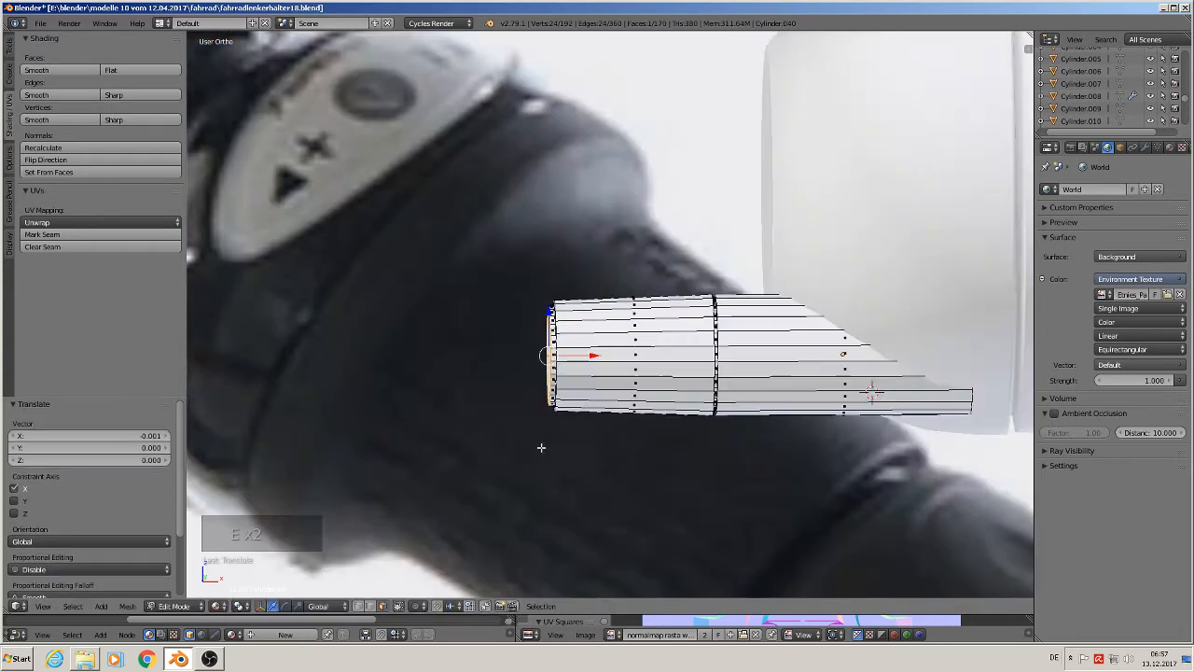
middle_click_drag(541, 448, 565, 448)
key("e")
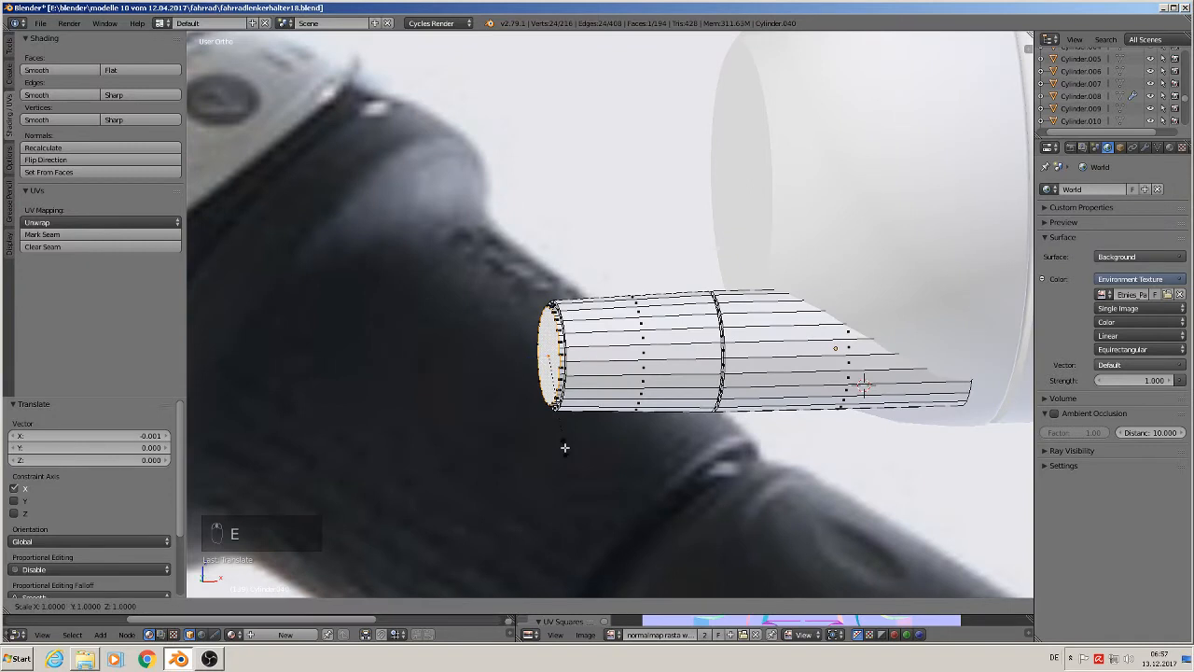
key("s")
left_click(568, 458)
key("e")
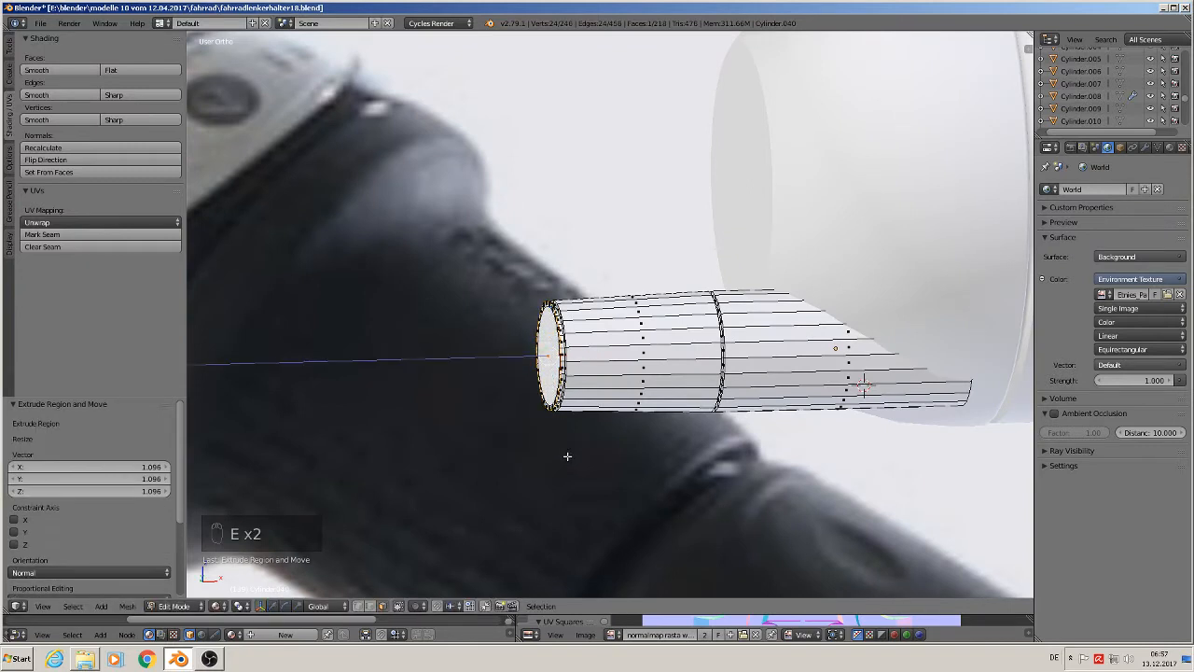
left_click(567, 458)
left_click_drag(591, 355, 581, 356)
Step: Select four pairs of adjacent side faces on the tapered section, leaving gaps between the pairs around its circumference
key("KP_1")
scroll(550, 458, "down", 4)
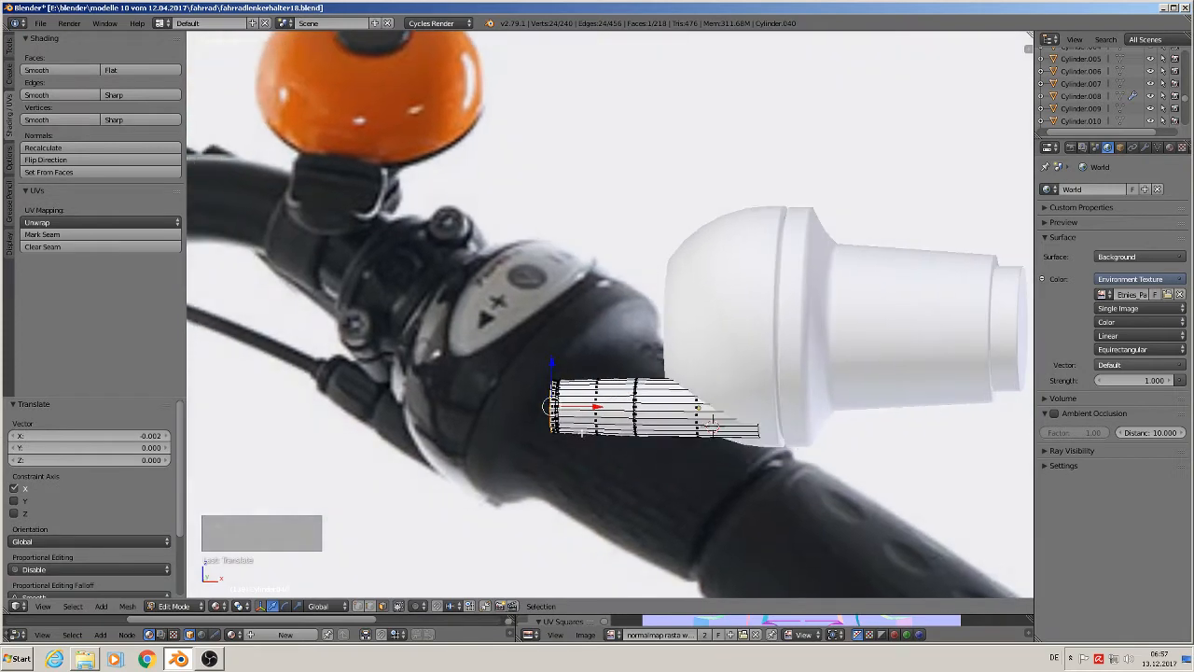
scroll(589, 428, "up", 3)
scroll(598, 430, "down", 2)
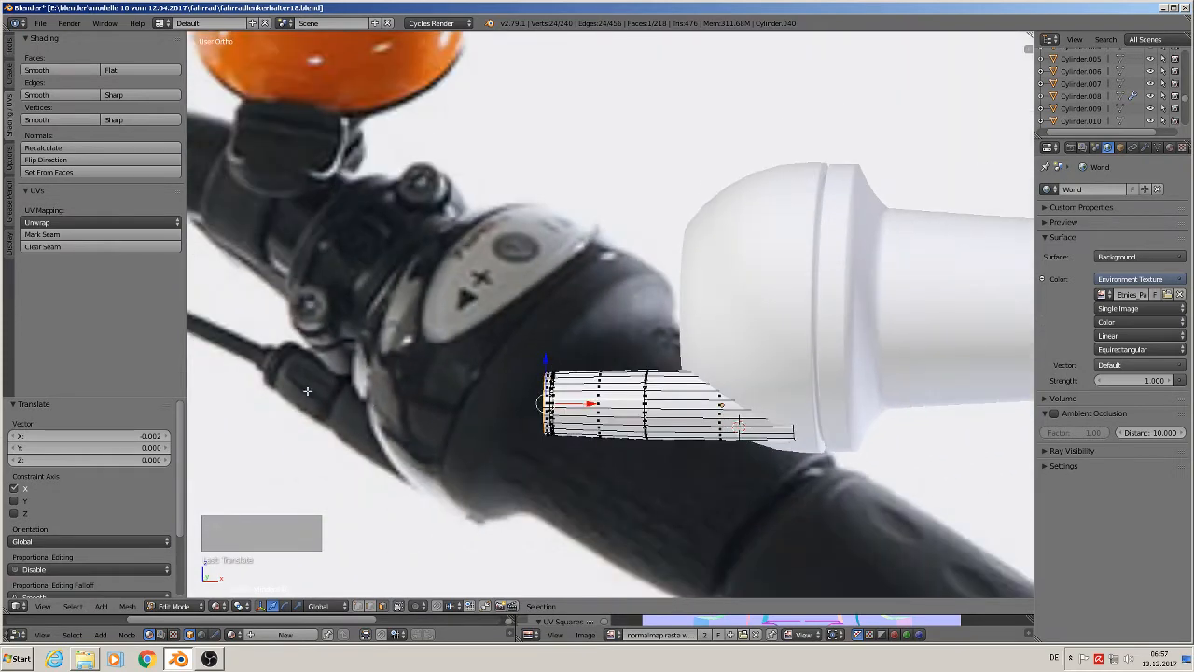
scroll(659, 435, "up", 2)
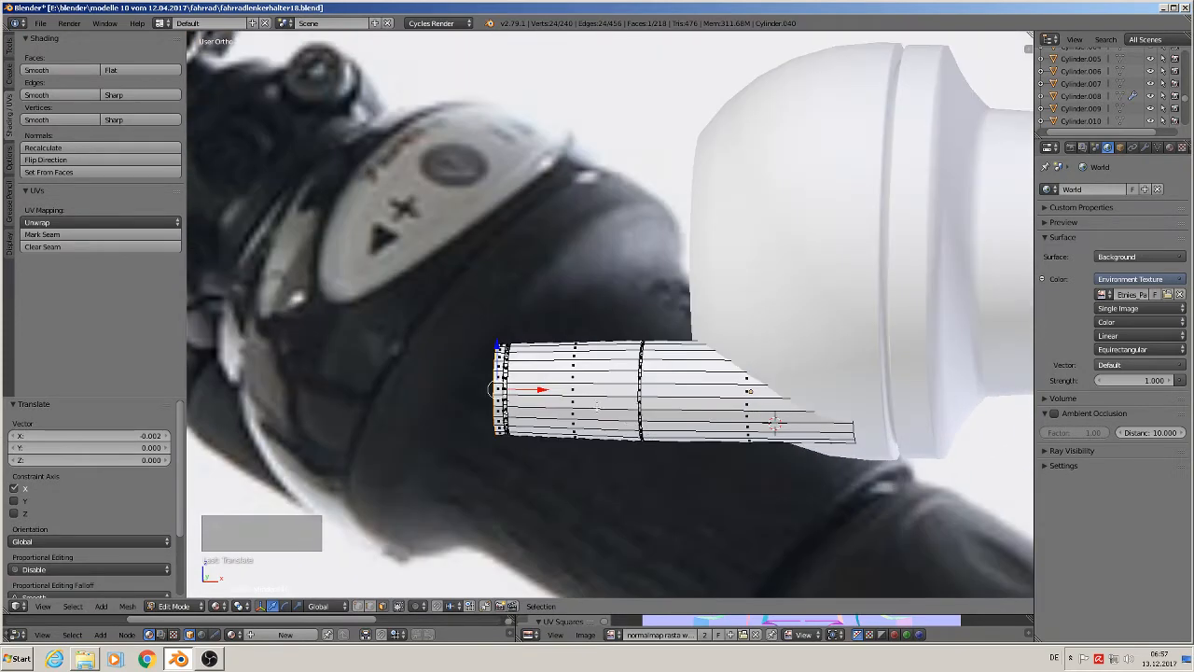
left_click(580, 389, "alt")
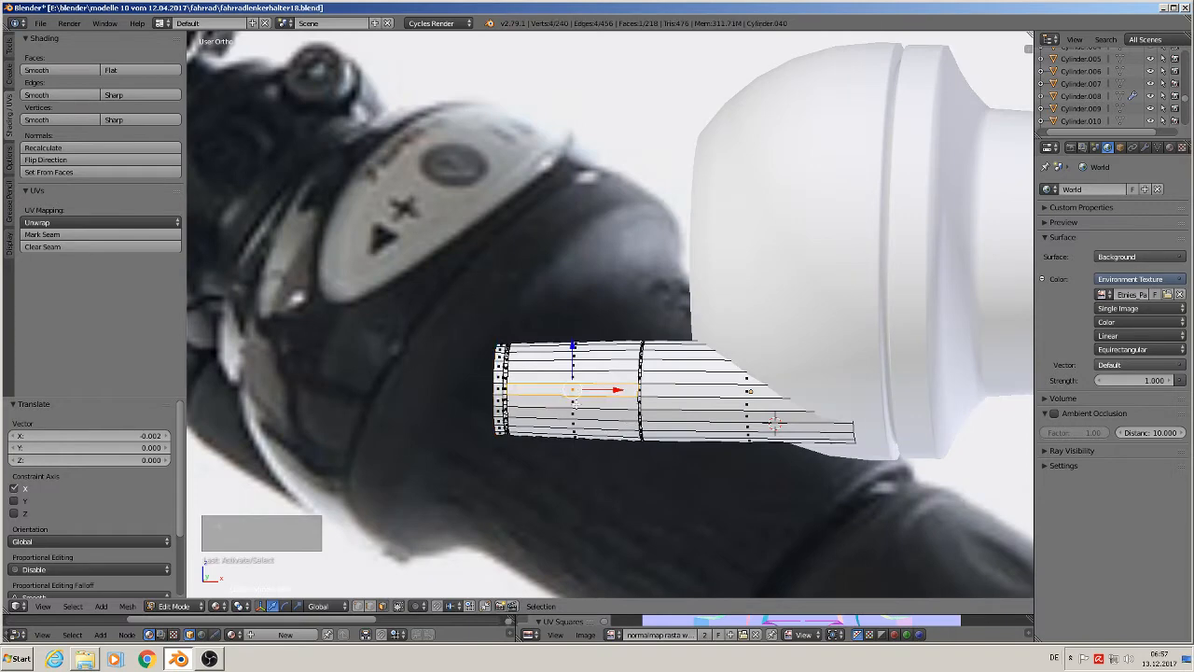
left_click(573, 396, "alt+shift")
middle_click_drag(586, 410, 585, 377)
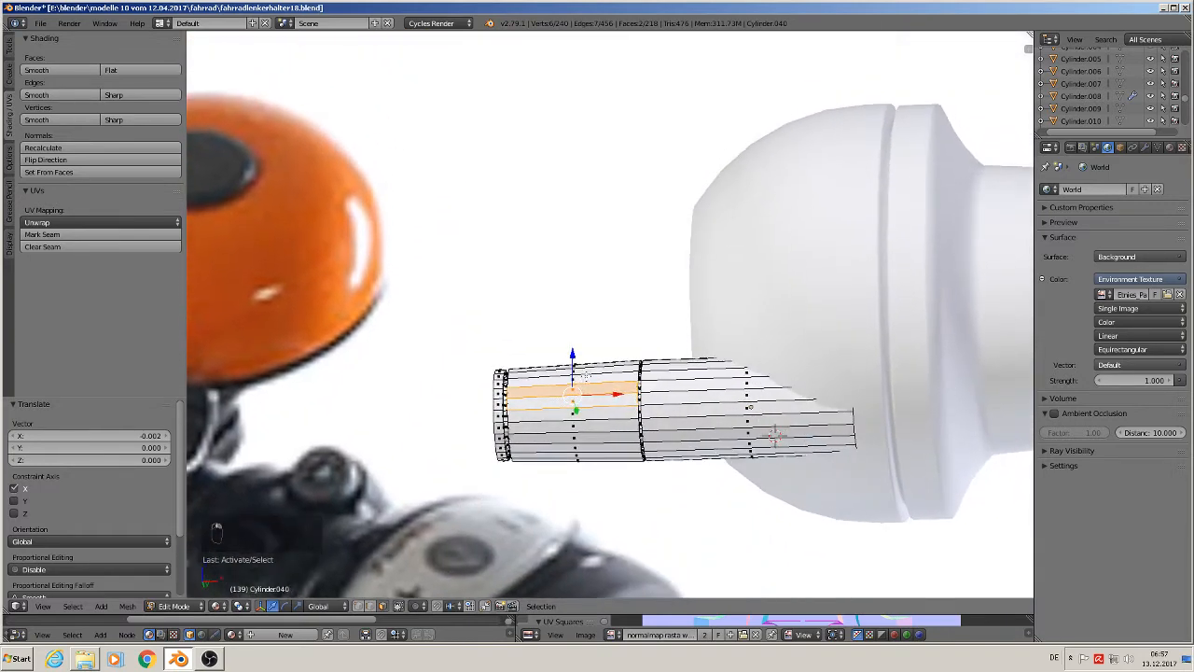
scroll(579, 422, "up", 2)
left_click(577, 447, "alt+shift")
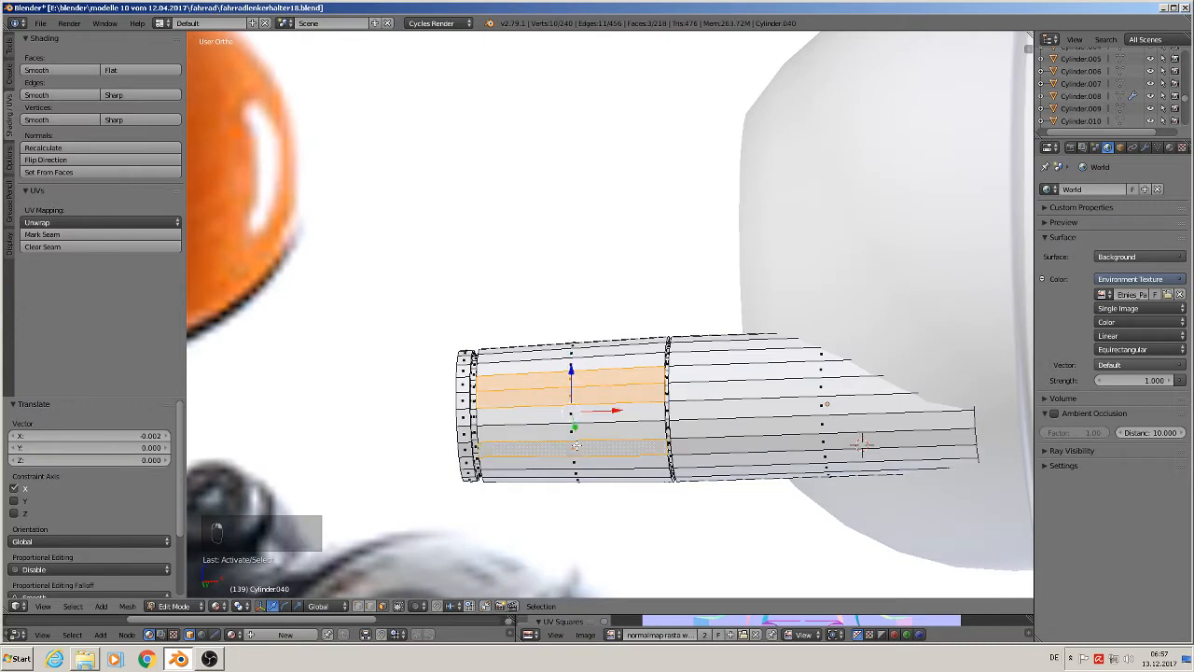
right_click(578, 465, "shift")
middle_click_drag(579, 464, 598, 558)
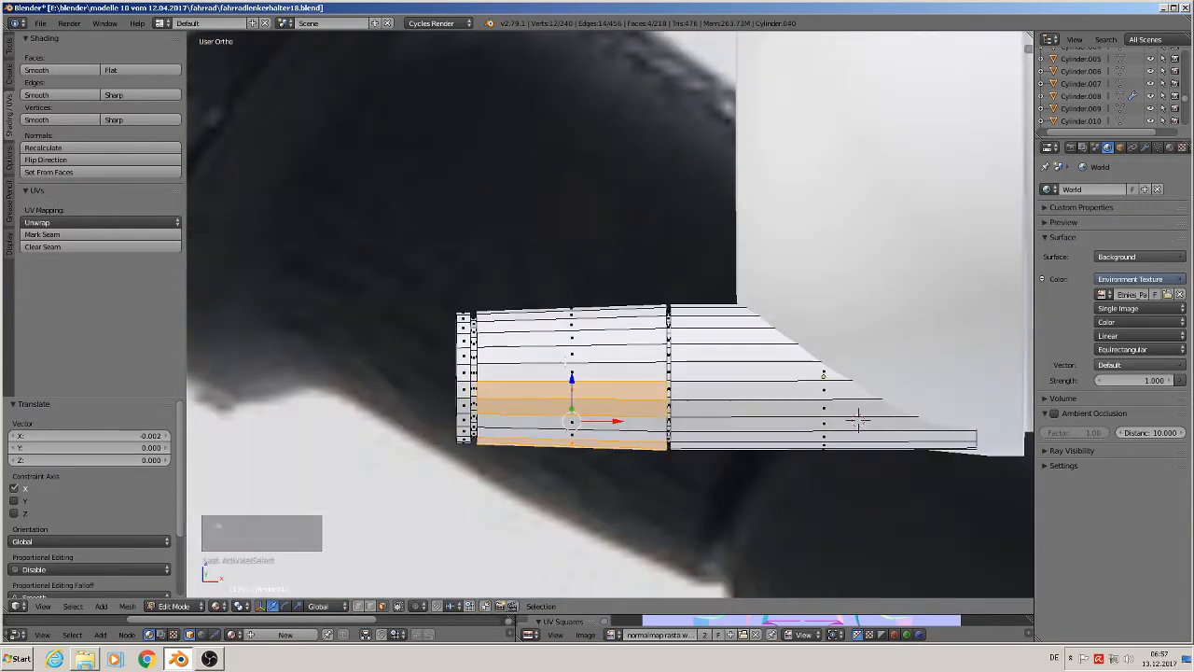
right_click(575, 336, "shift")
right_click(572, 326, "shift")
middle_click_drag(572, 329, 589, 411)
right_click(555, 300, "shift")
right_click(552, 291, "shift")
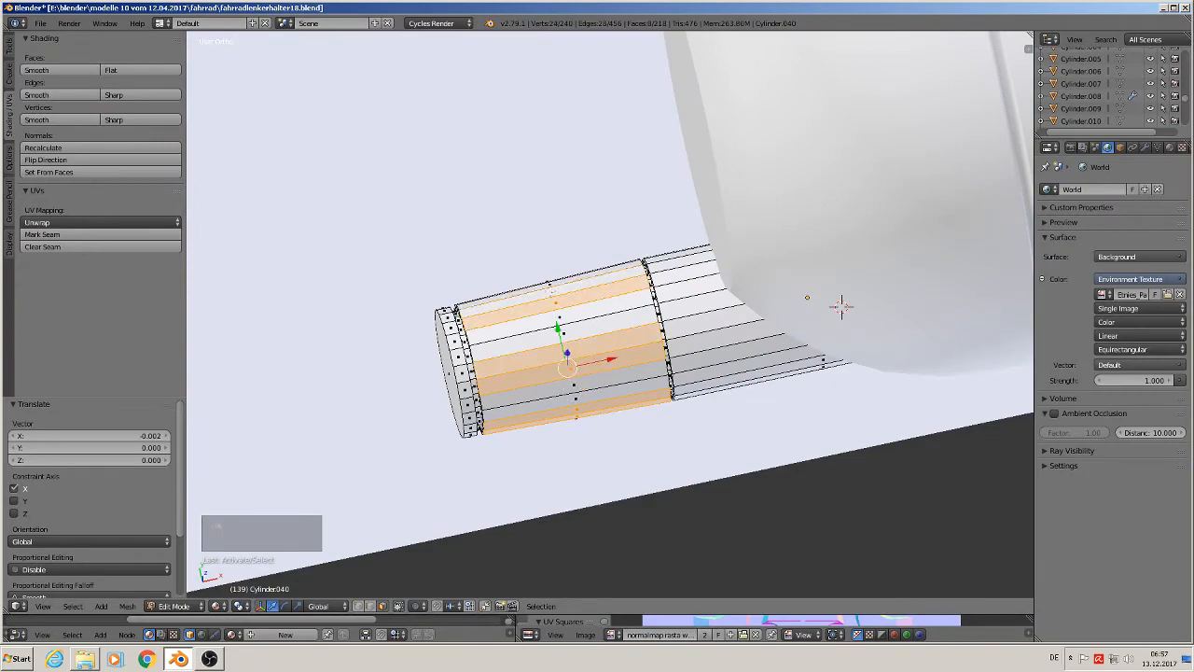
Step: Add two more pairs of side faces on the far side of the tapered section to the selection
middle_click_drag(551, 290, 700, 248)
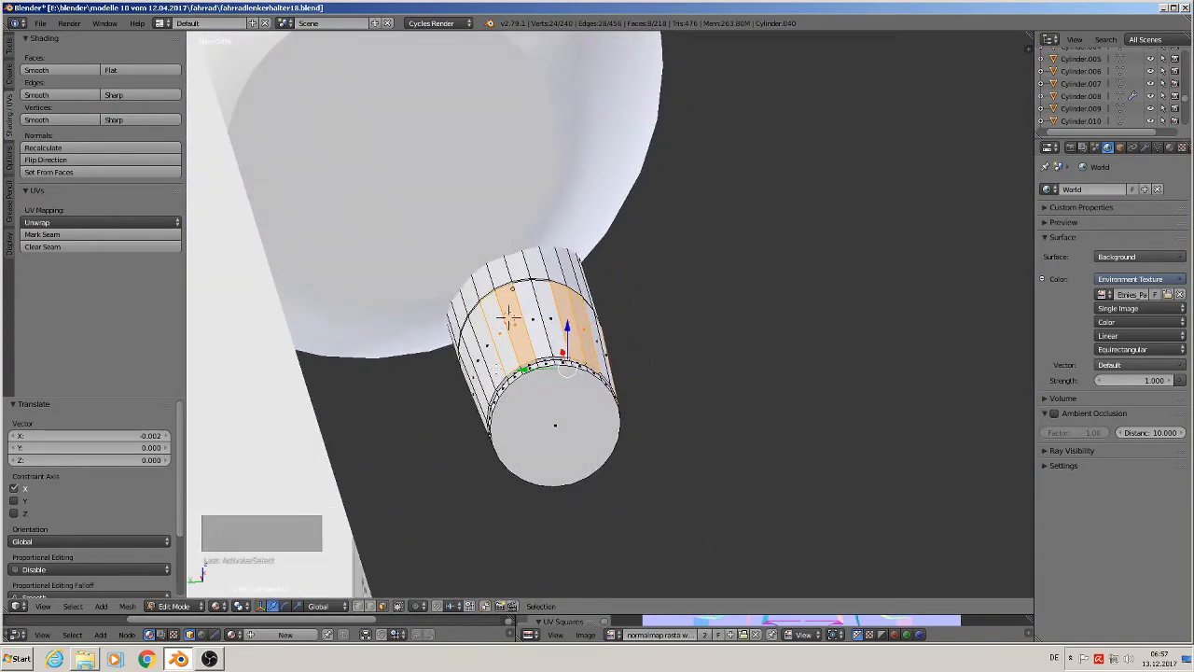
right_click(478, 380, "shift")
right_click(478, 397, "shift")
middle_click_drag(477, 397, 528, 501)
right_click(502, 432, "shift")
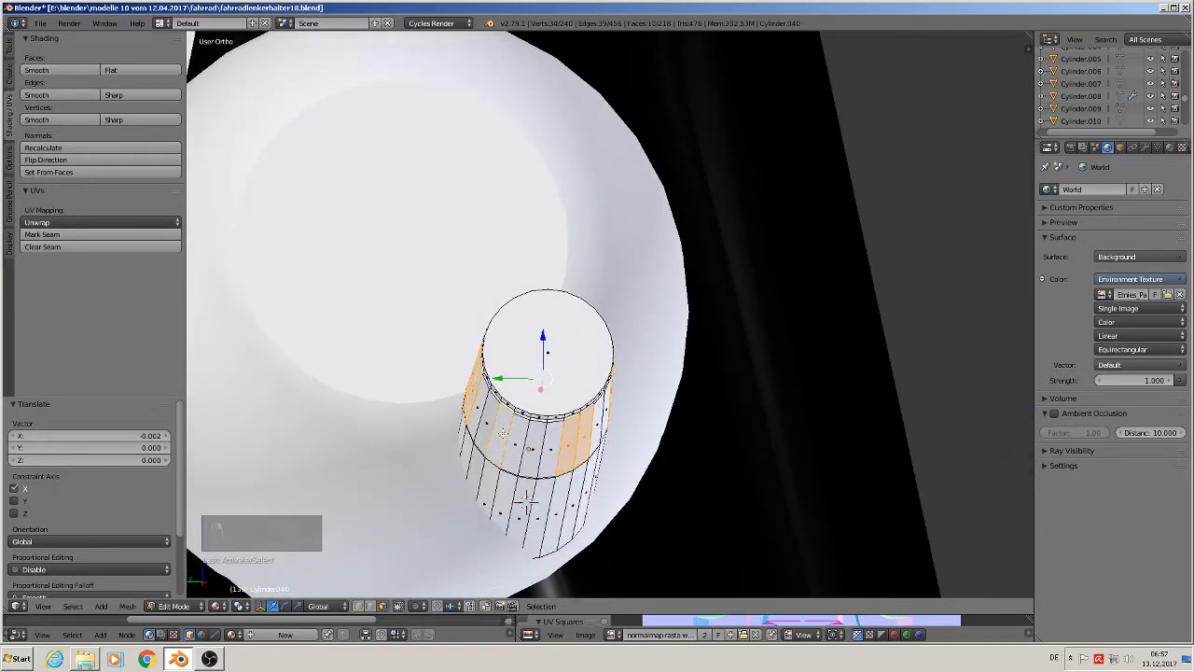
right_click(513, 439, "shift")
mouse_move(525, 502)
middle_mouse_down()
mouse_move(551, 507)
mouse_move(518, 512)
middle_mouse_up()
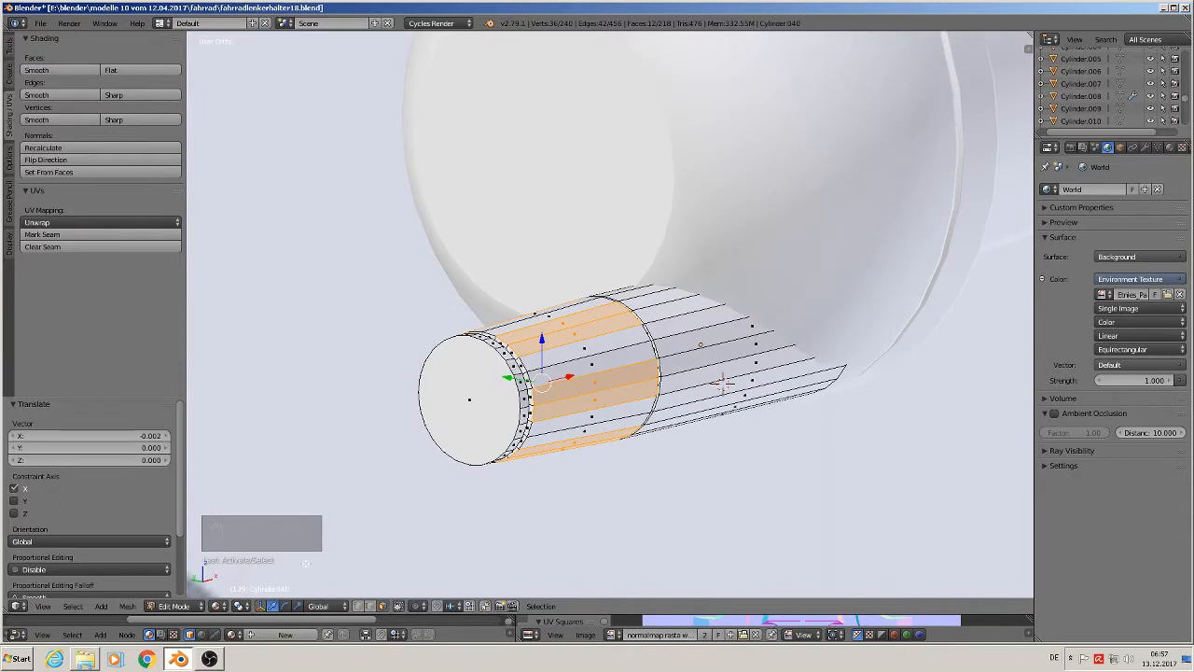
Step: Set the pivot point to Individual Origins, extrude the selected face pairs scaled to about 0.687, then enlarge them by about 1.18
left_click(241, 608)
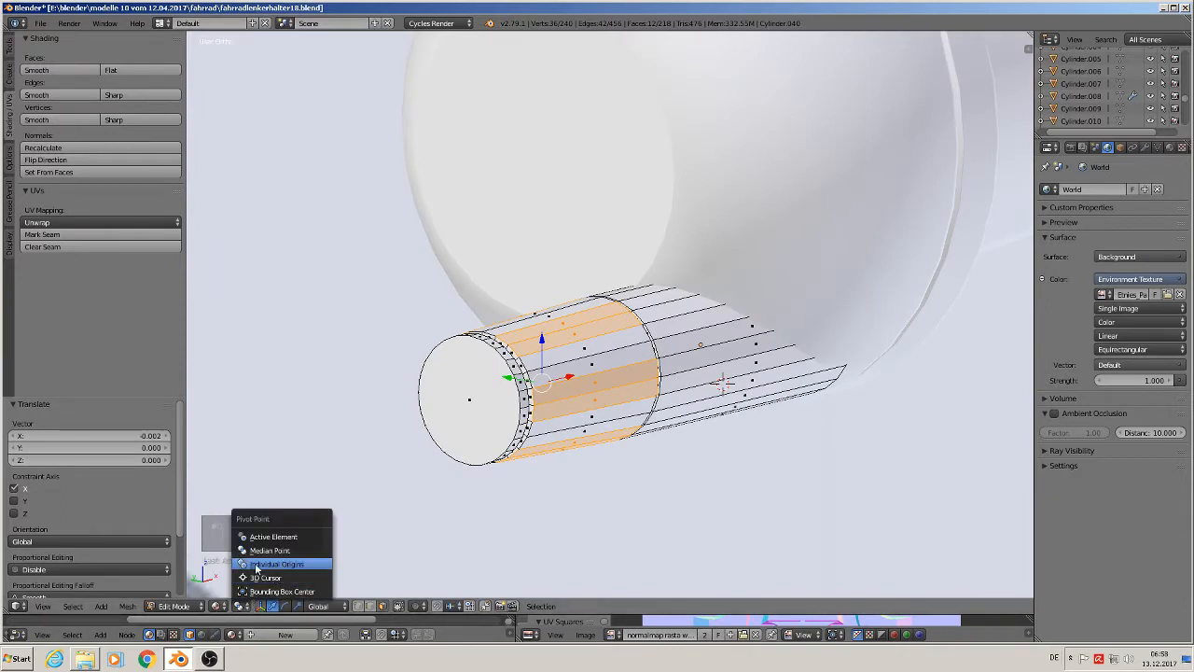
left_click(293, 566)
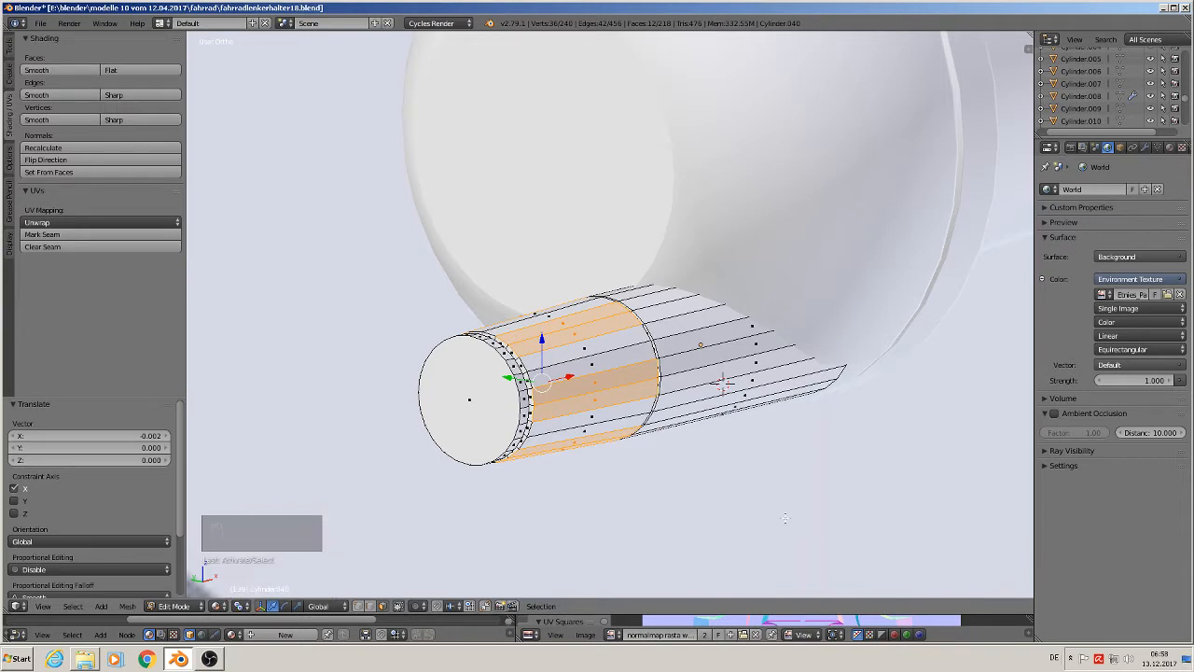
key("e")
key("s")
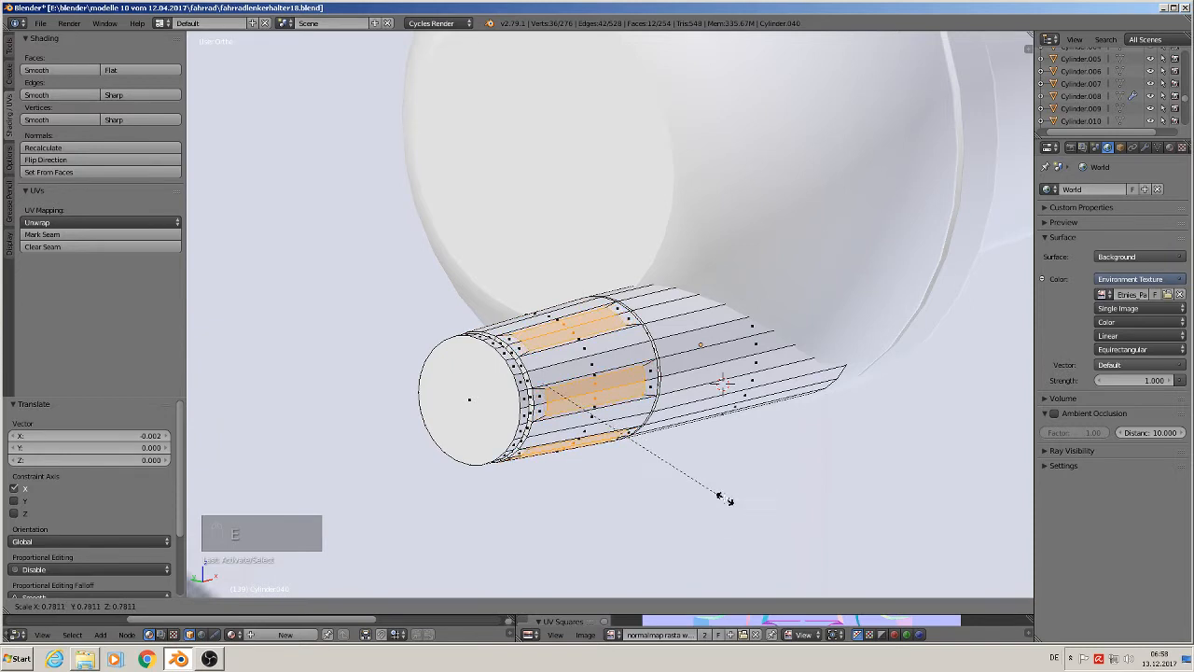
left_click(698, 497)
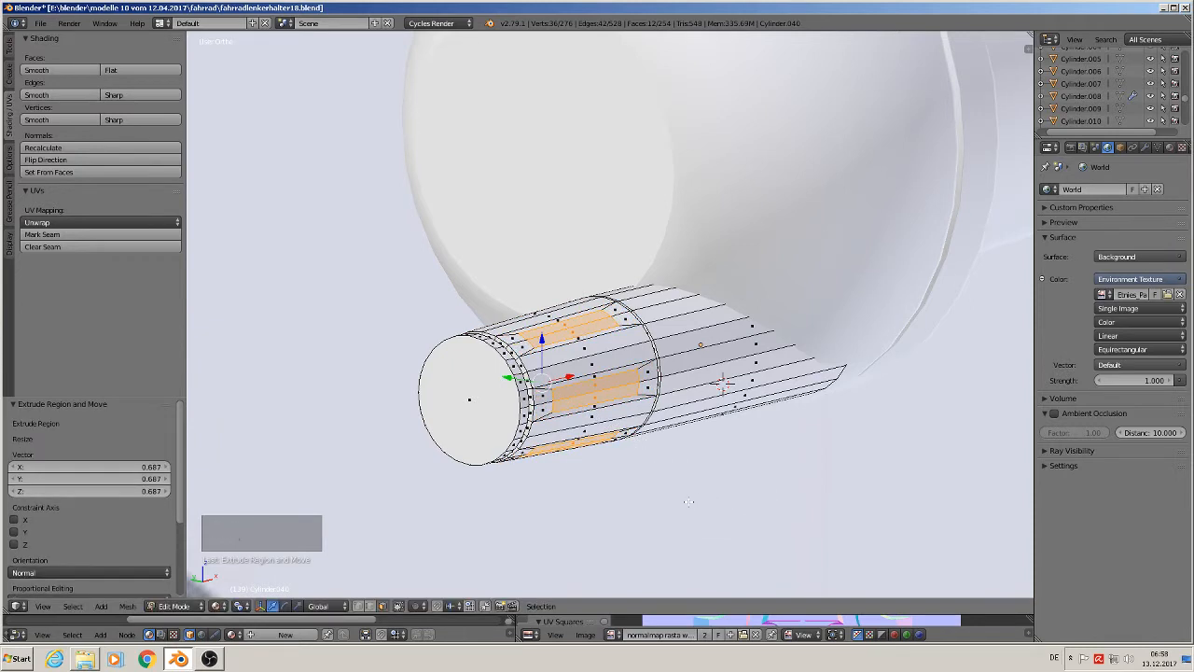
key("s")
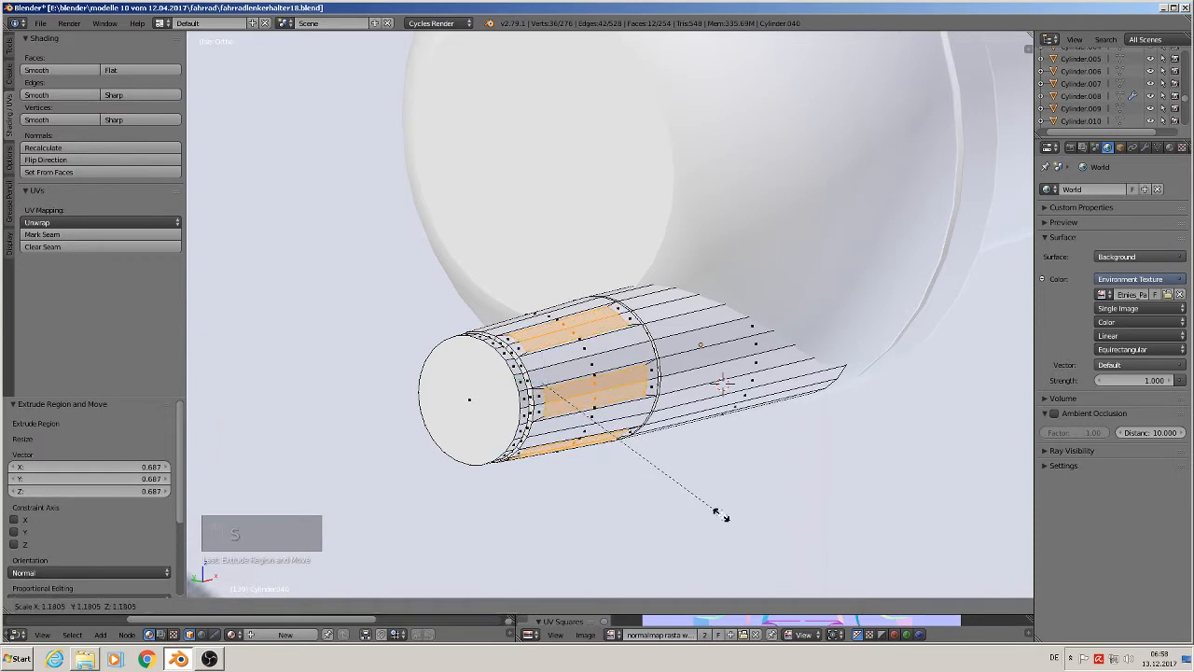
left_click(700, 509)
middle_click_drag(700, 509, 709, 514)
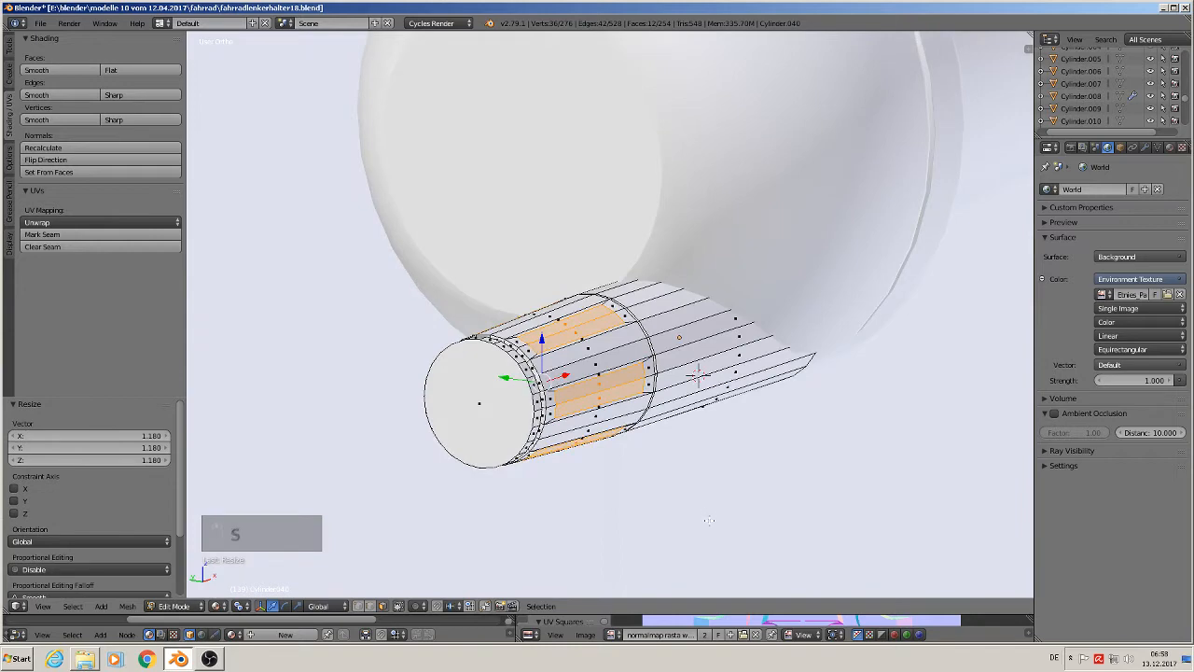
key("g")
right_click(711, 524)
middle_click_drag(711, 524, 728, 541)
key("s")
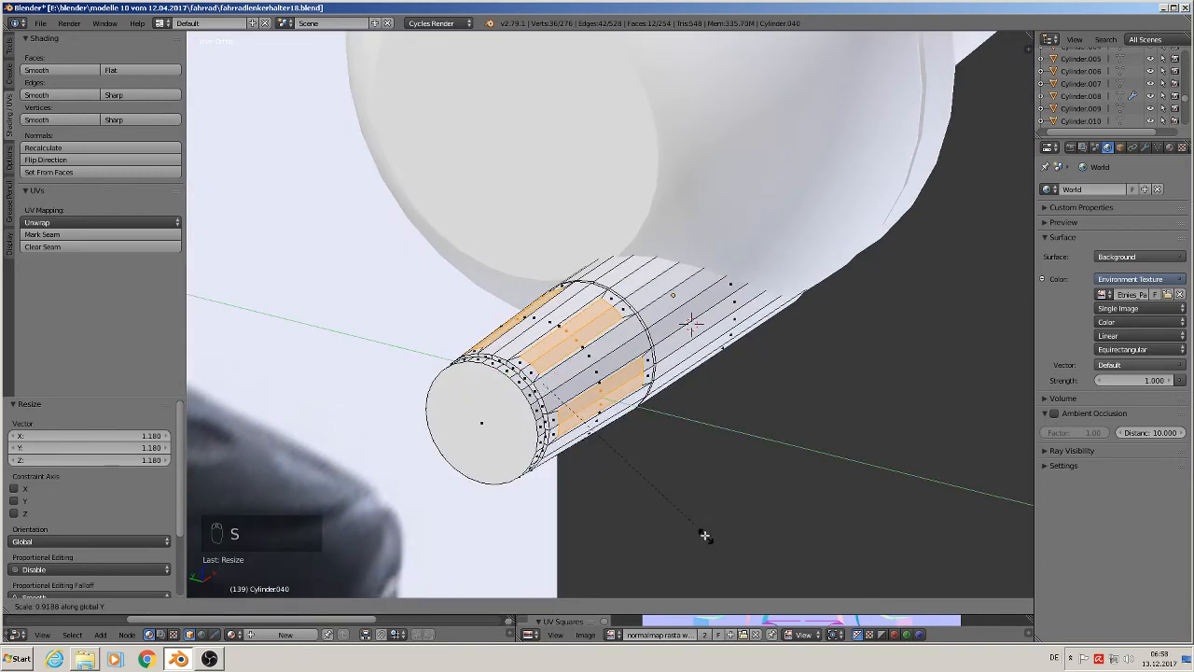
right_click(706, 528)
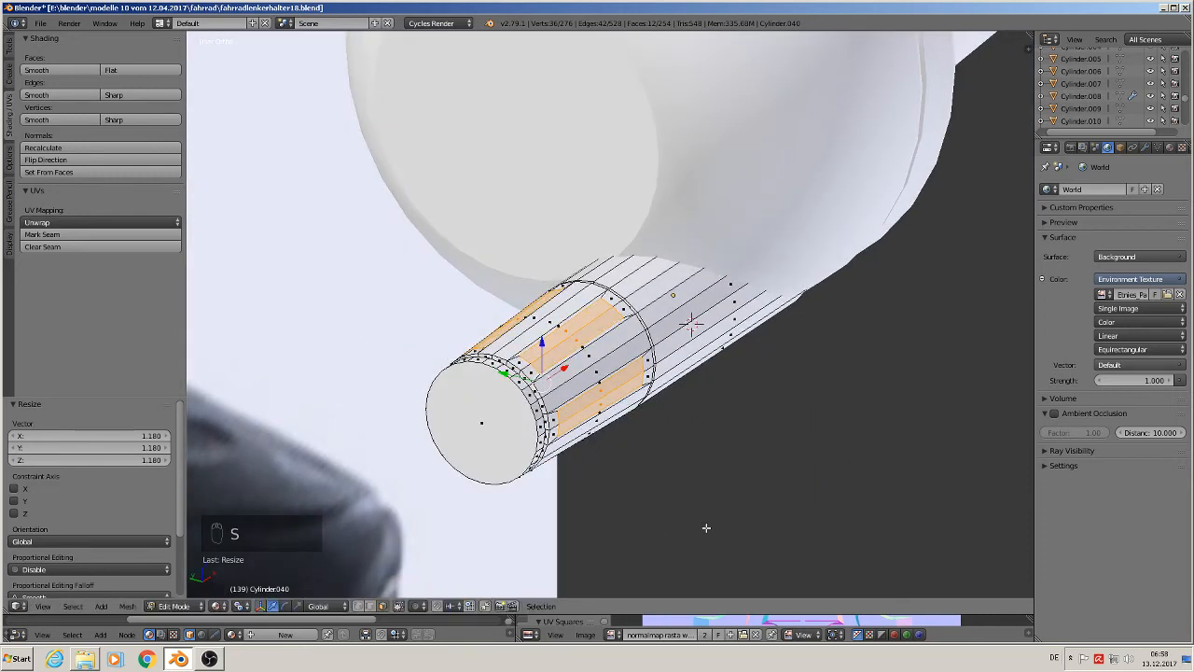
Step: Scale the selected inset panels to about 1.067 along the X axis
key("s")
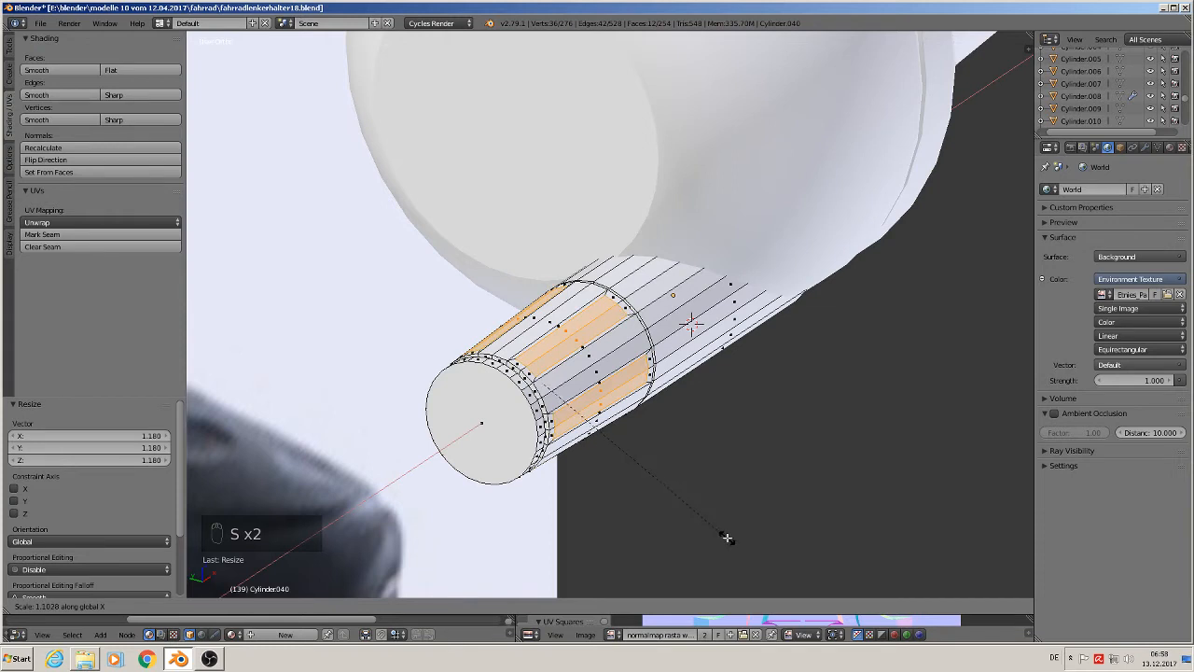
left_click(719, 536)
key("s")
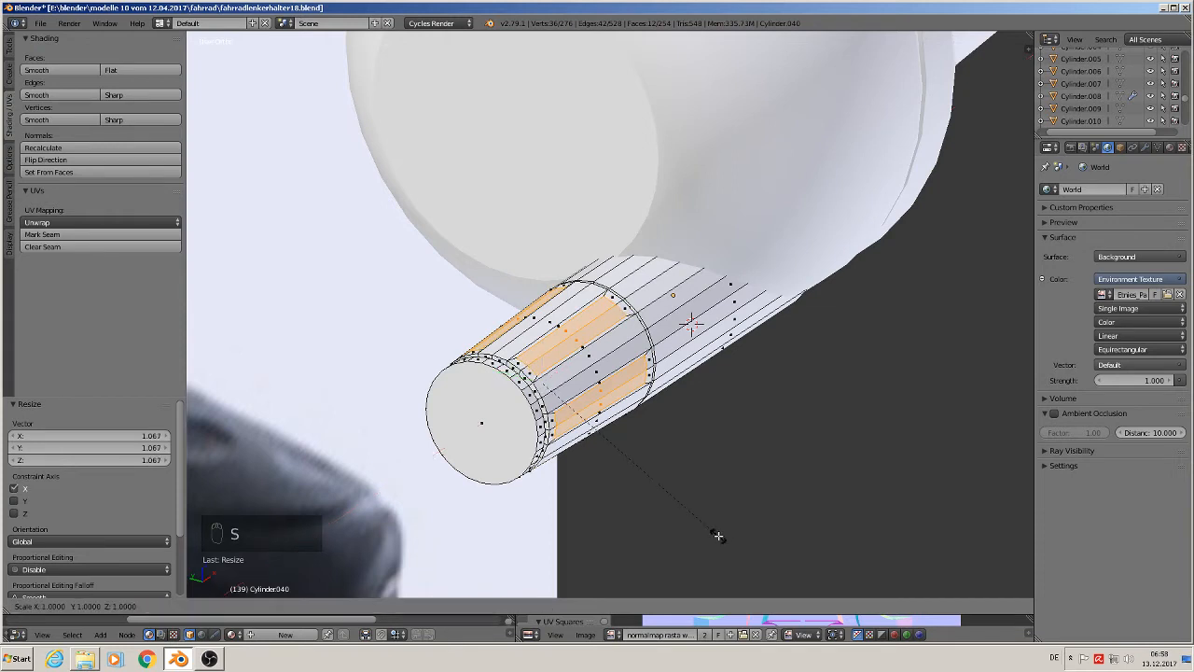
key("z")
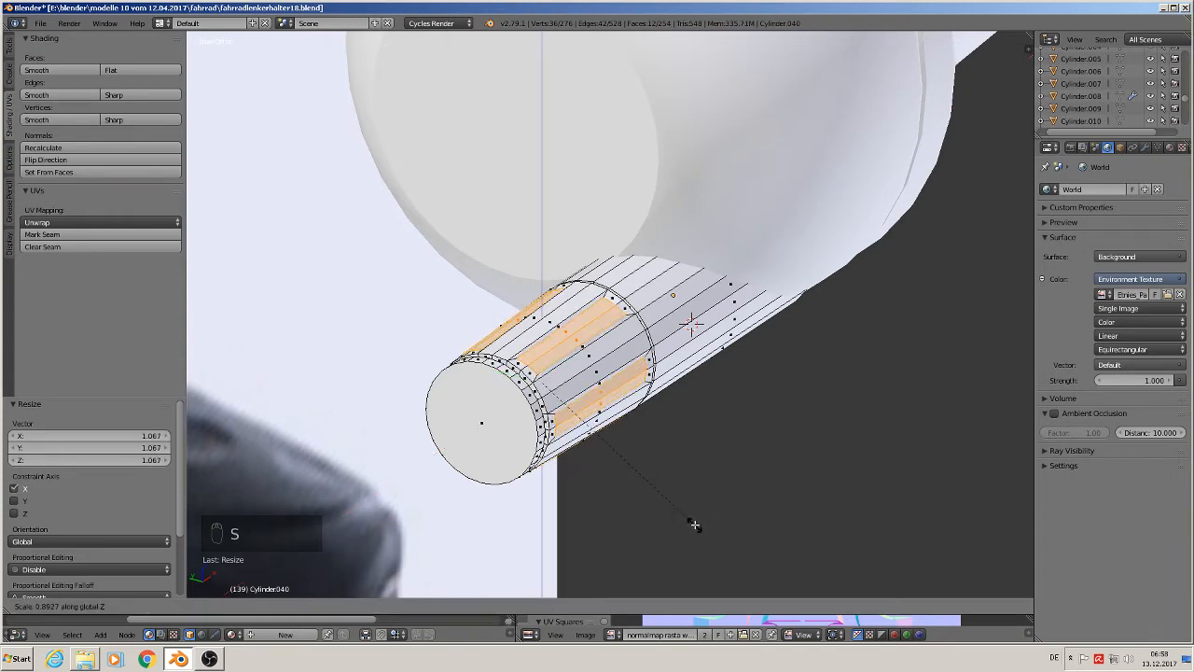
right_click(684, 510)
Step: Change the transform pivot point to Median Point while keeping the inset panels in Edit Mode
key("Tab")
middle_click_drag(685, 510, 625, 506)
key("Tab")
scroll(506, 416, "up", 2)
middle_click_drag(507, 417, 448, 365)
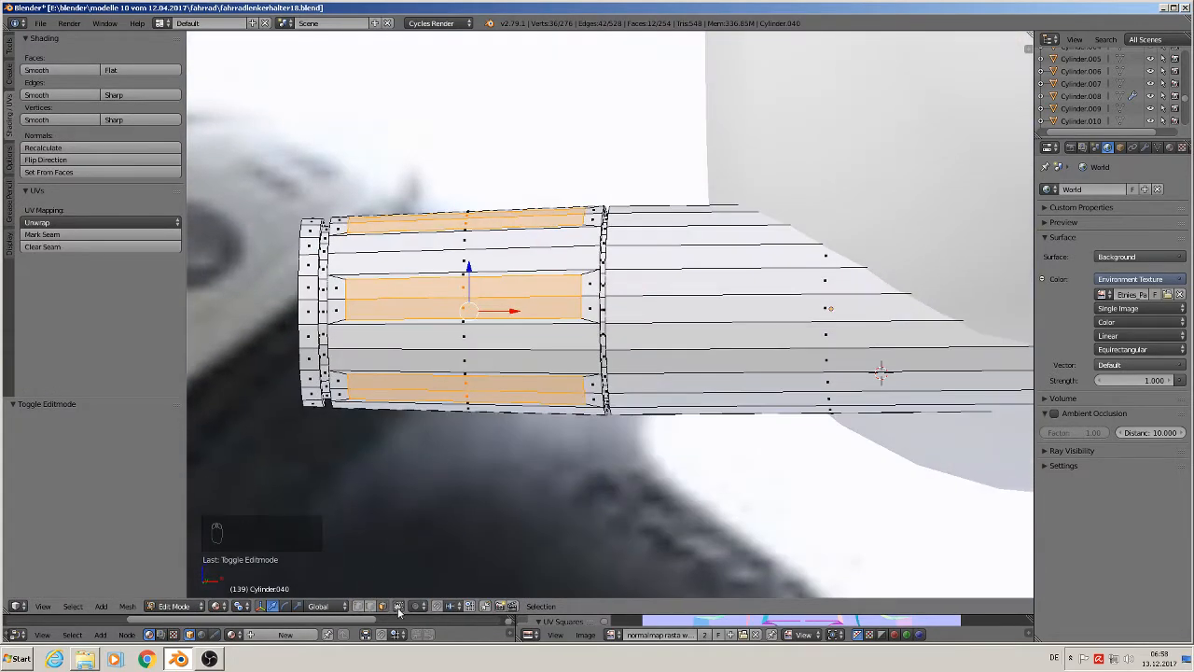
left_click(238, 607)
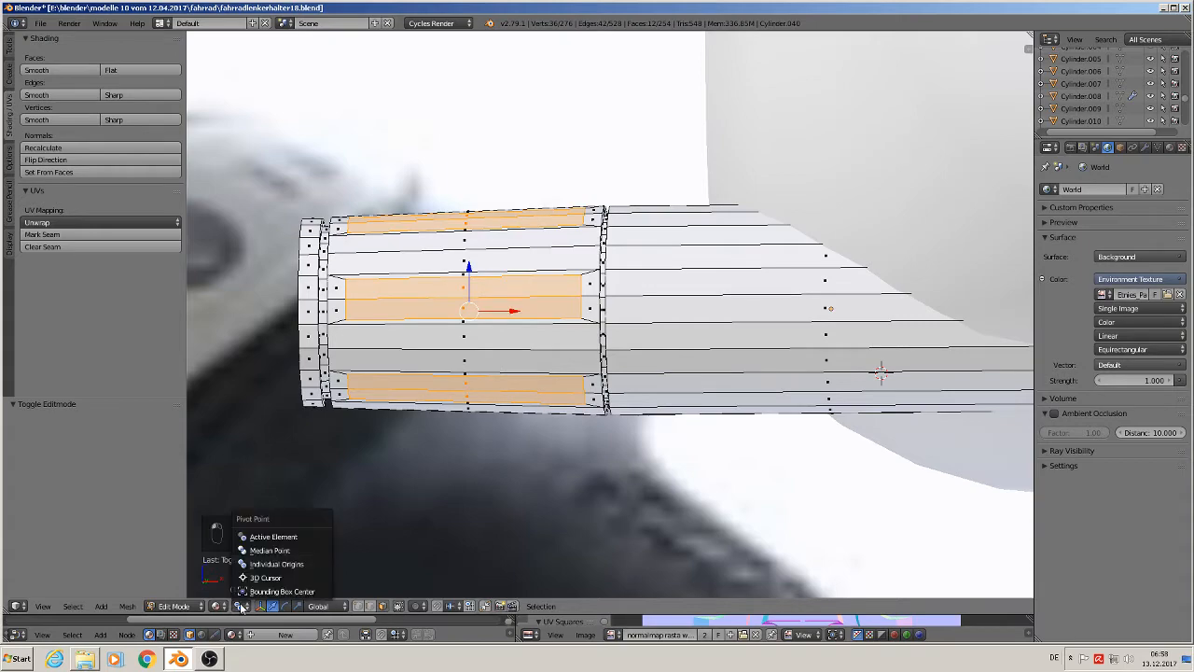
left_click(273, 556)
Step: Select the two inset faces of one side panel and push them inward by 0.001 along the Y axis
middle_click_drag(425, 325, 571, 362)
right_click(534, 323)
right_click(530, 341, "shift")
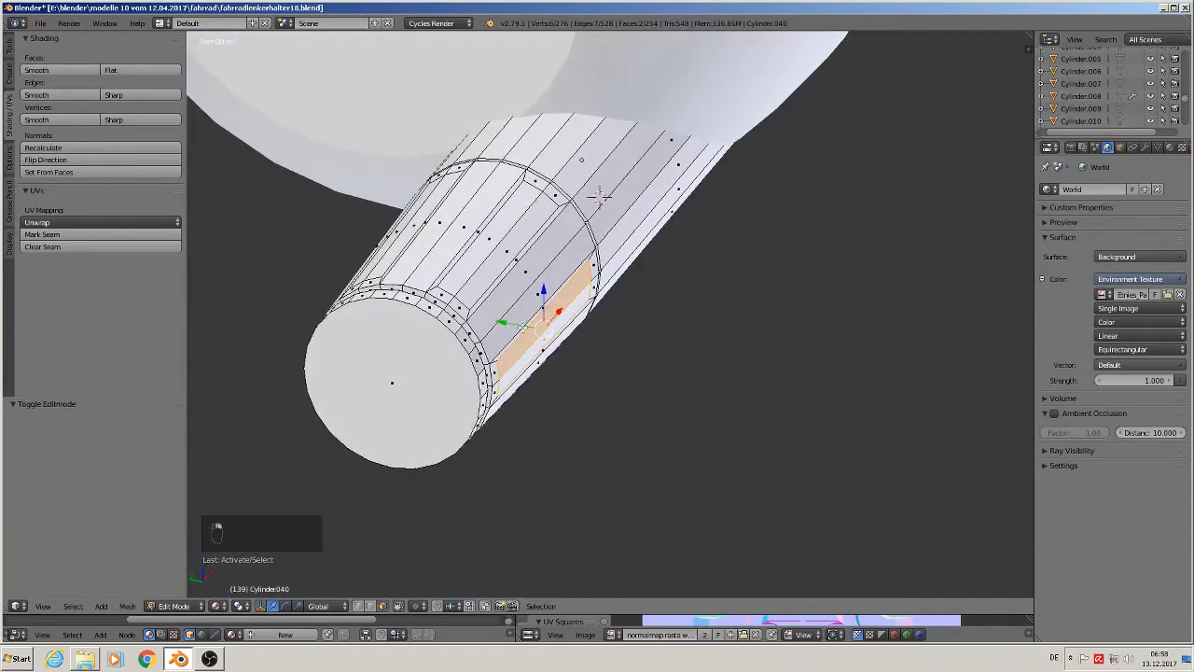
left_click_drag(506, 320, 493, 317)
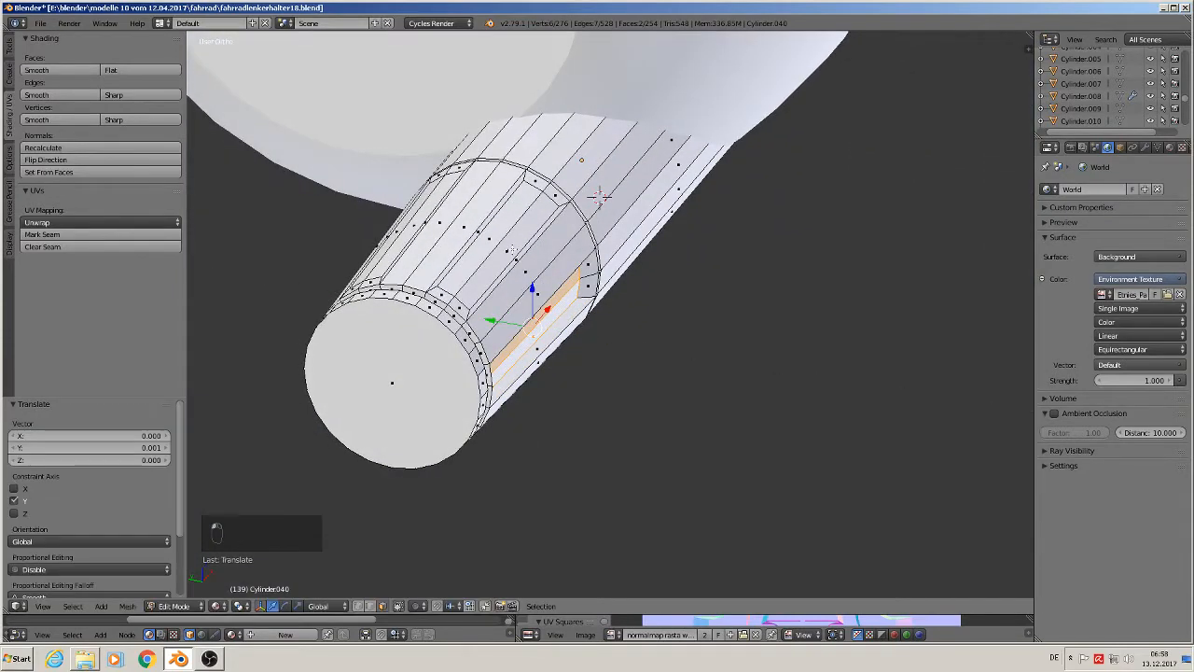
Step: Select the two faces of the adjacent upper panel and push them inward, finishing with about 0.0005 in Y and -0.0006 in Z
right_click(512, 249)
right_click(495, 241, "shift")
middle_click_drag(496, 240, 532, 222)
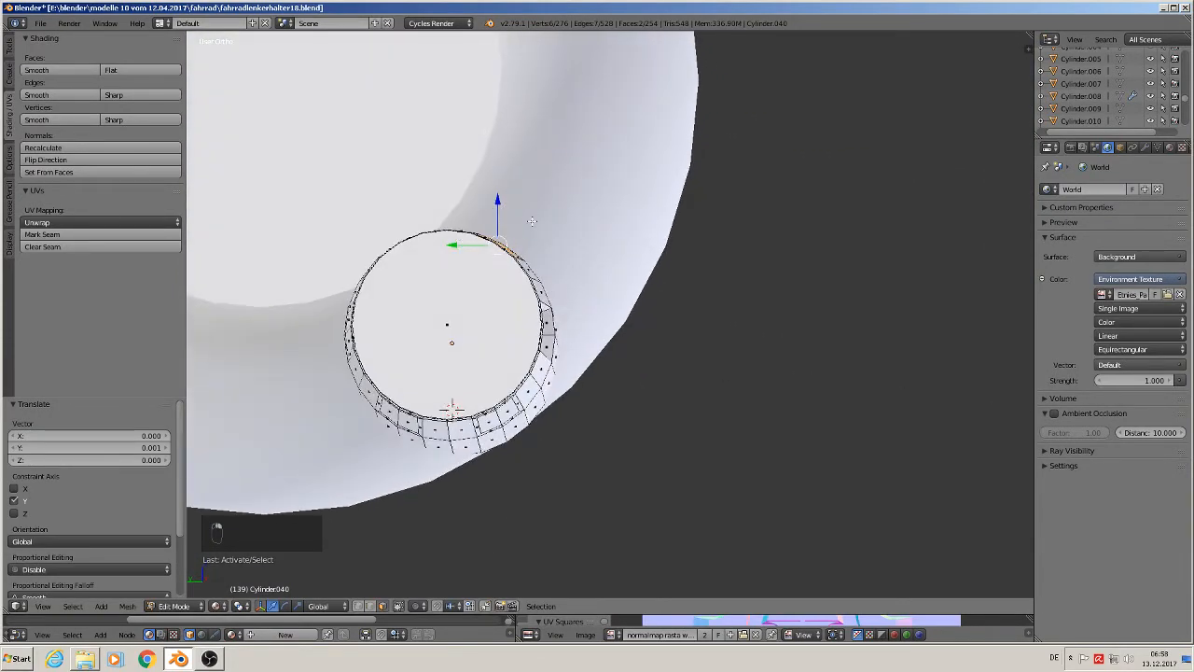
key("g")
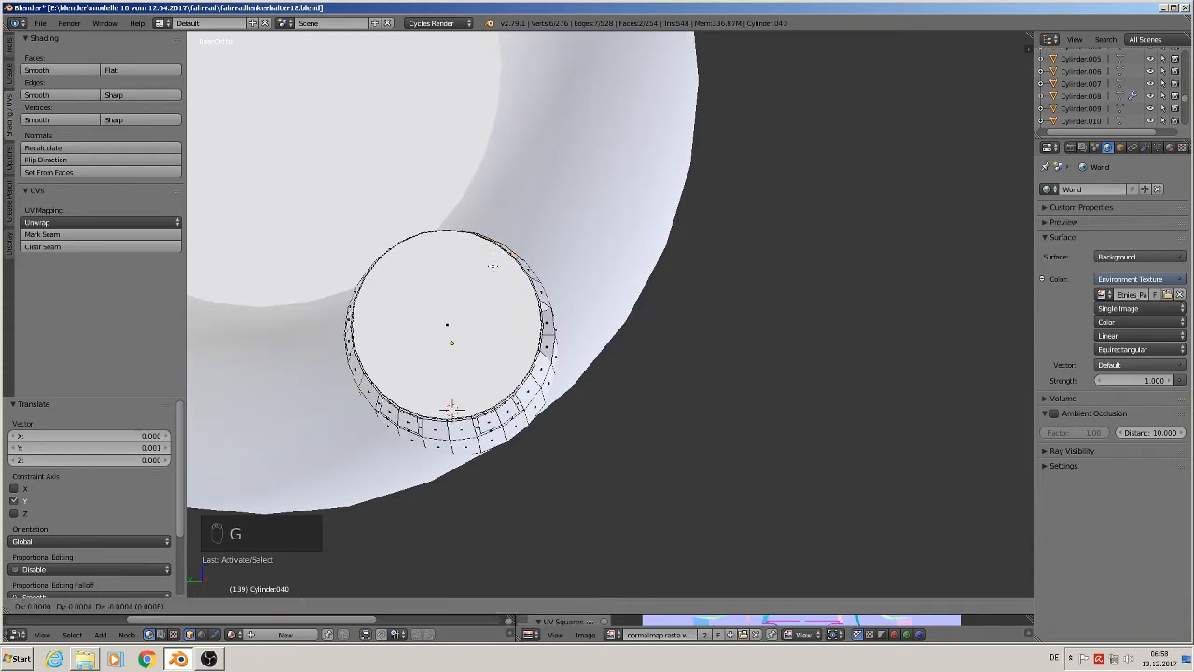
left_click(495, 268)
middle_click_drag(495, 268, 472, 336)
key("g")
left_click(474, 293)
Step: Select both faces of the other upper panel and sink them by about -0.0005 in Y and -0.001 in Z
right_click(407, 231)
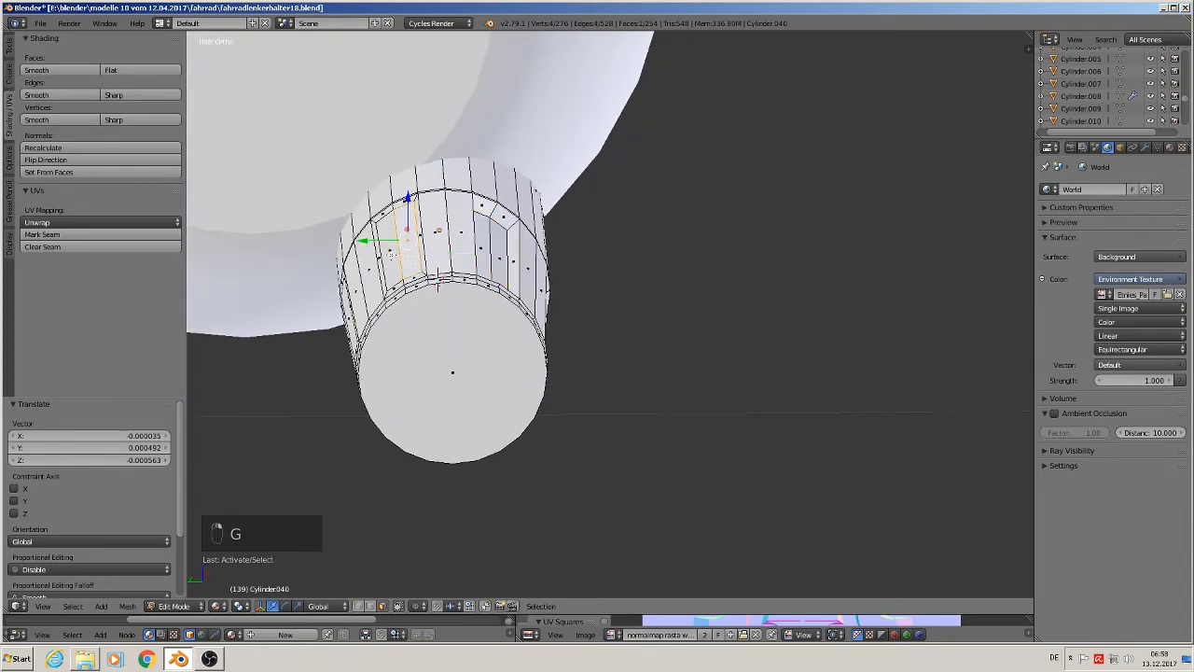
right_click(390, 254, "shift")
middle_click_drag(390, 254, 404, 277)
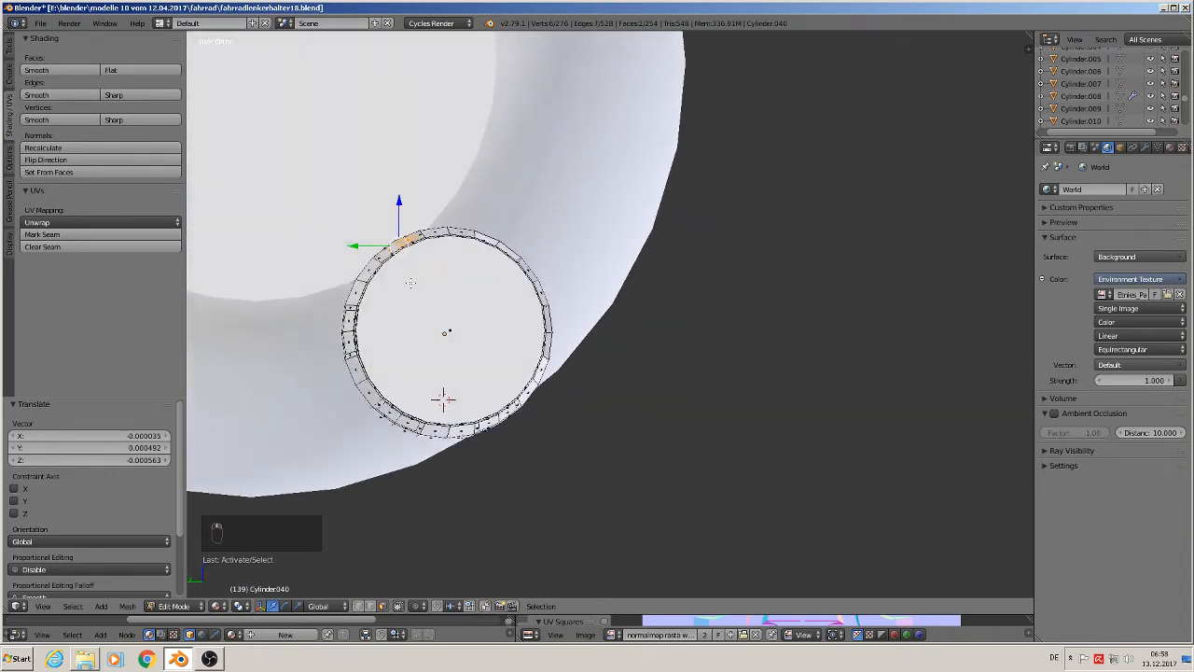
key("g")
left_click(415, 292)
middle_click_drag(404, 280, 411, 283)
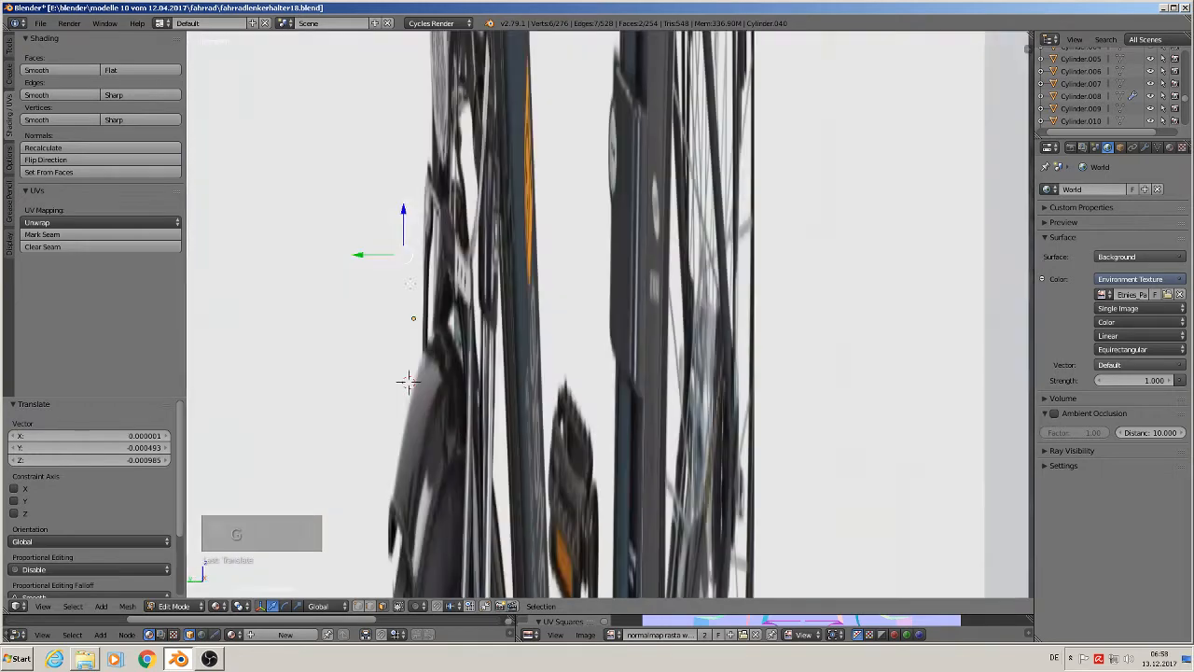
middle_click_drag(407, 381, 442, 354)
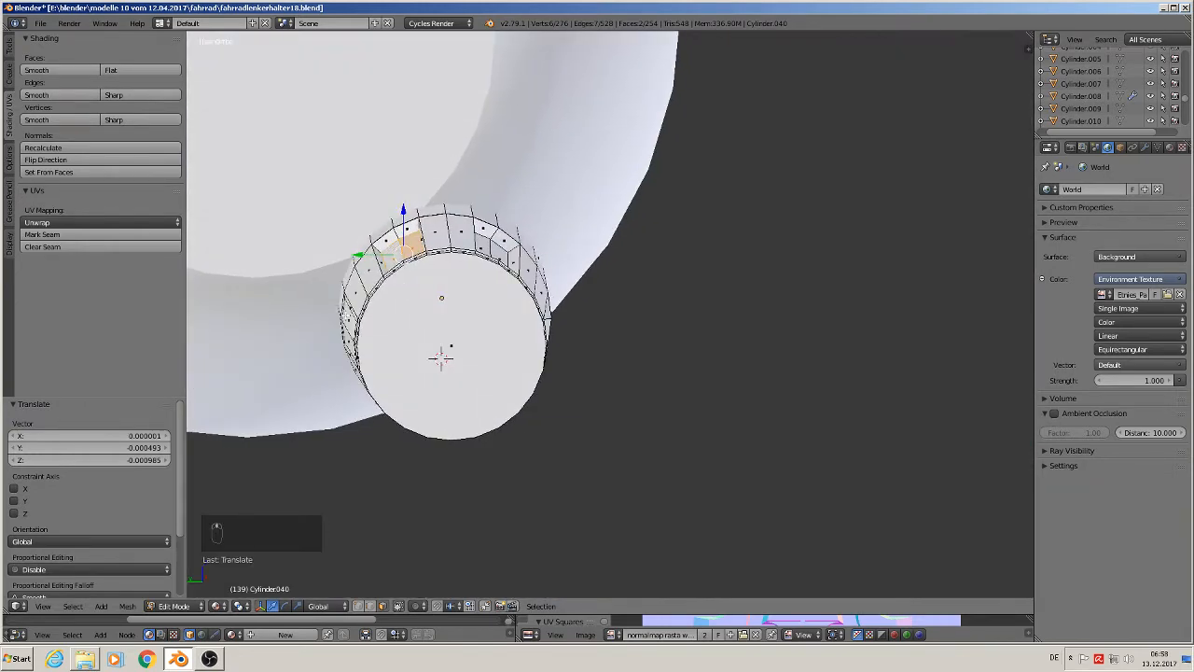
Step: Select both faces of the panel on the opposite side and push them inward by -0.001 along the Y axis
right_click(347, 319)
right_click(352, 340, "shift")
middle_click_drag(367, 345, 420, 376)
key("g")
key("y")
left_click(331, 332)
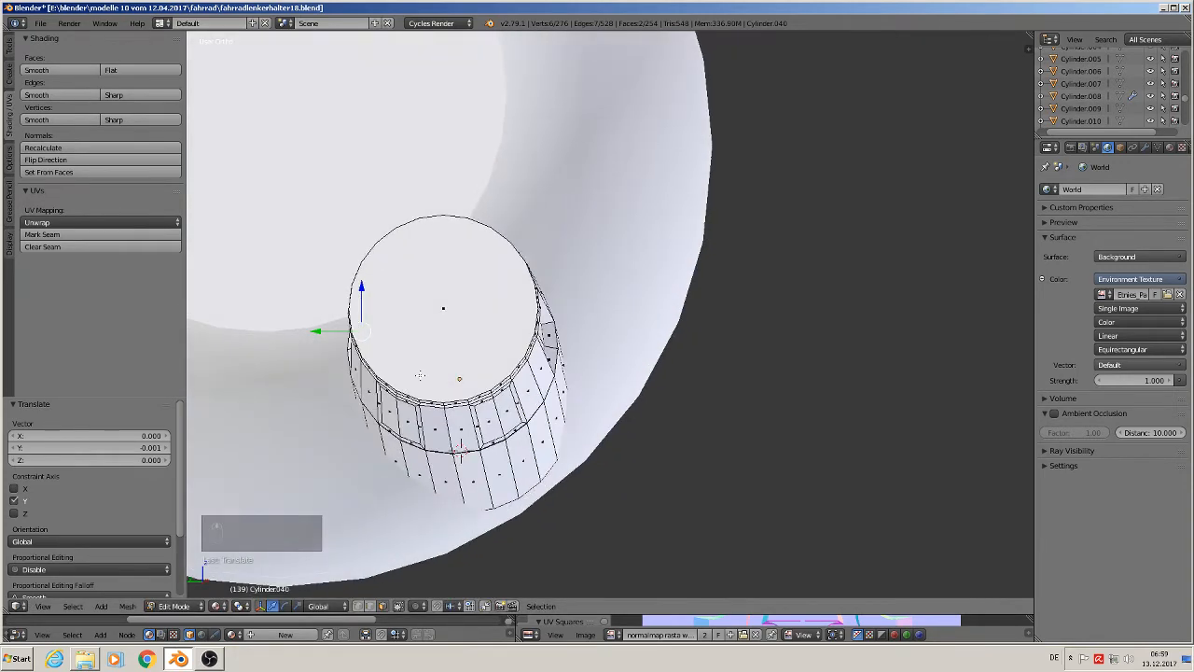
Step: Select both faces of the lower panel on that side and sink them by about -0.001 in Y and 0.001 in Z
right_click(420, 428)
right_click(405, 418)
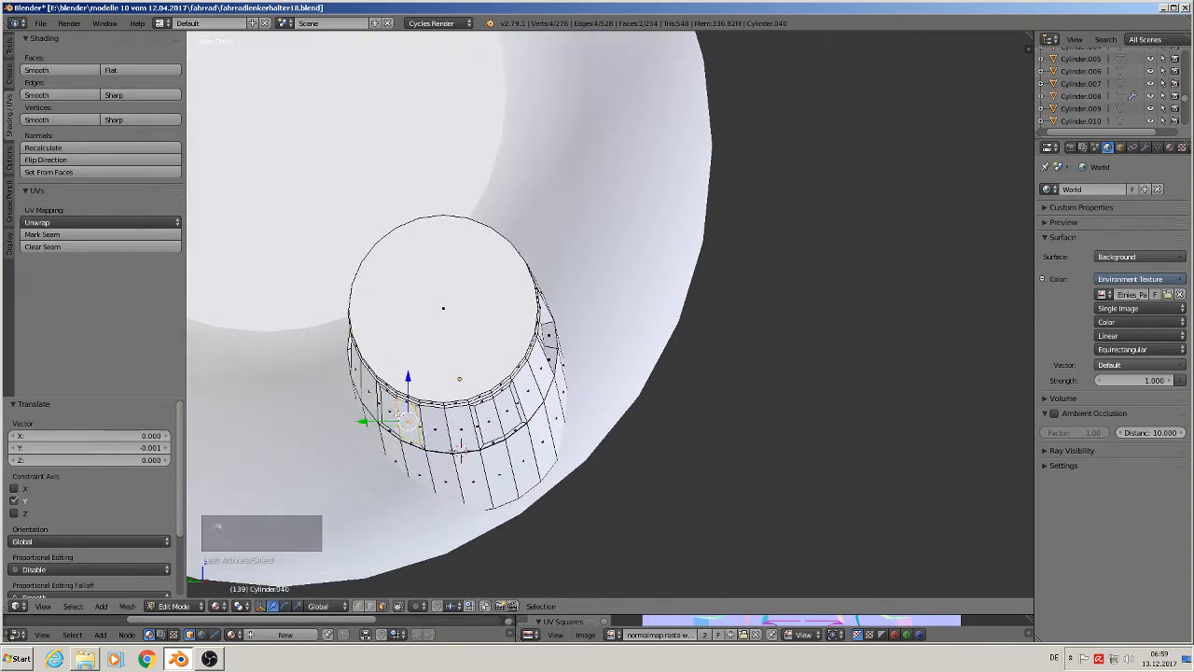
right_click(388, 411, "shift")
middle_click_drag(388, 411, 472, 417)
key("g")
left_click(404, 410)
Step: Select the remaining panel on the fitting's underside and move it inward toward the axis
right_click(492, 419)
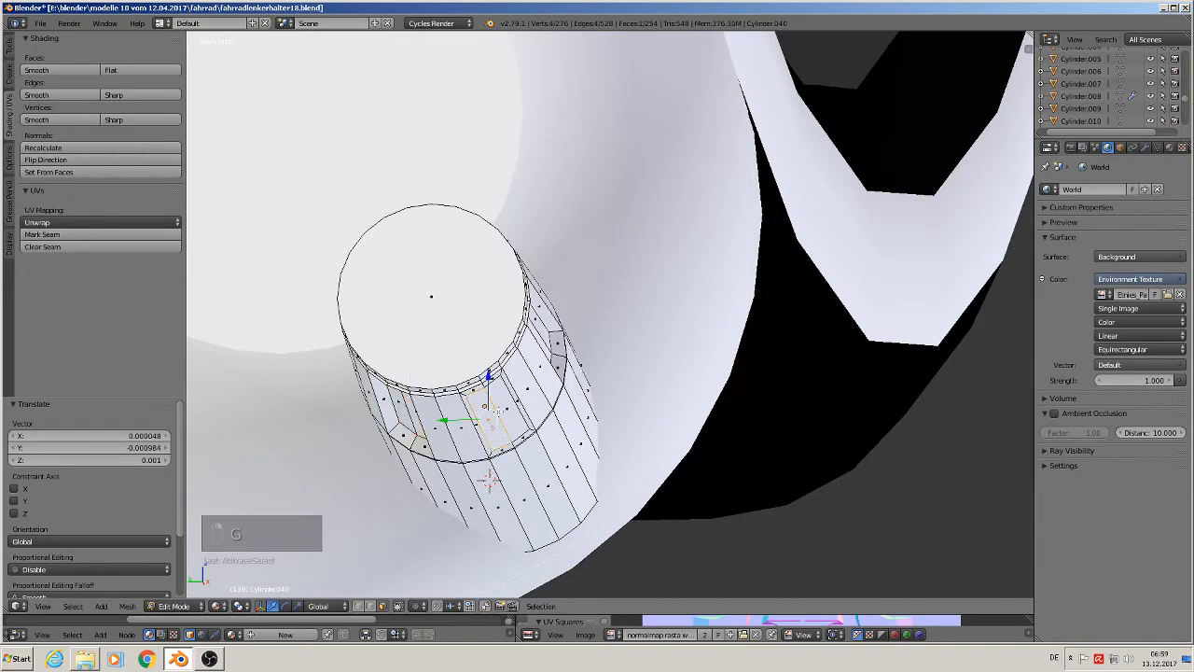
middle_click_drag(492, 419, 417, 420)
key("g")
left_click(512, 432)
Step: Return to Object Mode and apply smooth shading to the cable fitting
key("Tab")
scroll(517, 431, "down", 3)
scroll(430, 426, "down", 2)
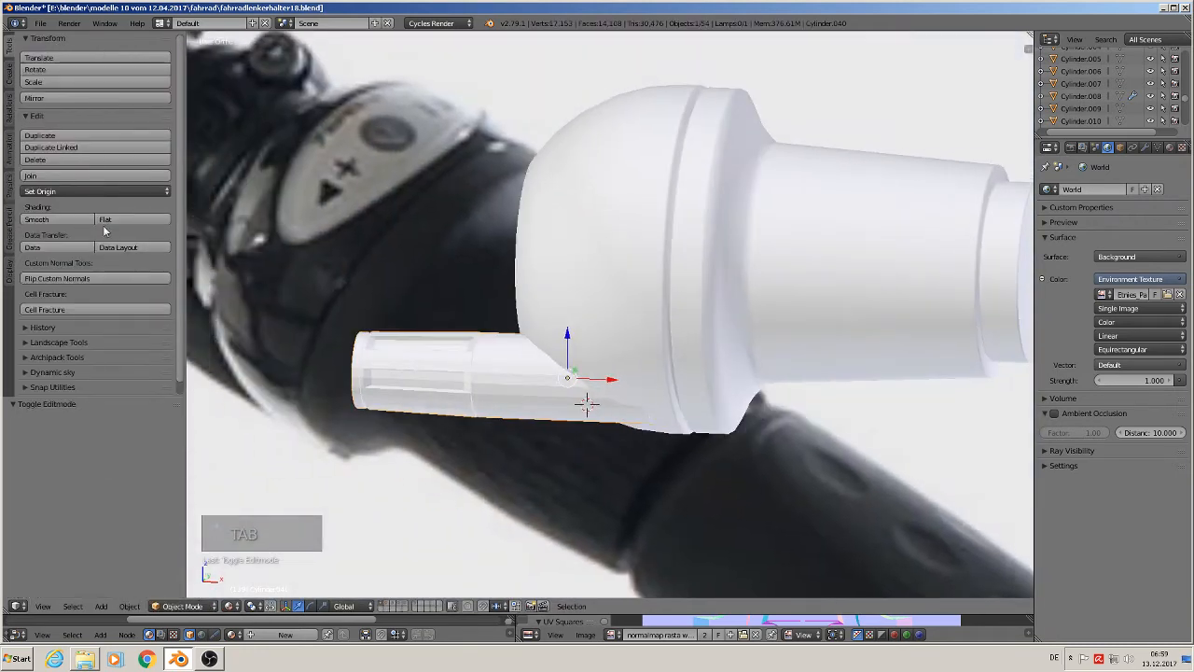
left_click(62, 220)
scroll(434, 389, "up", 2)
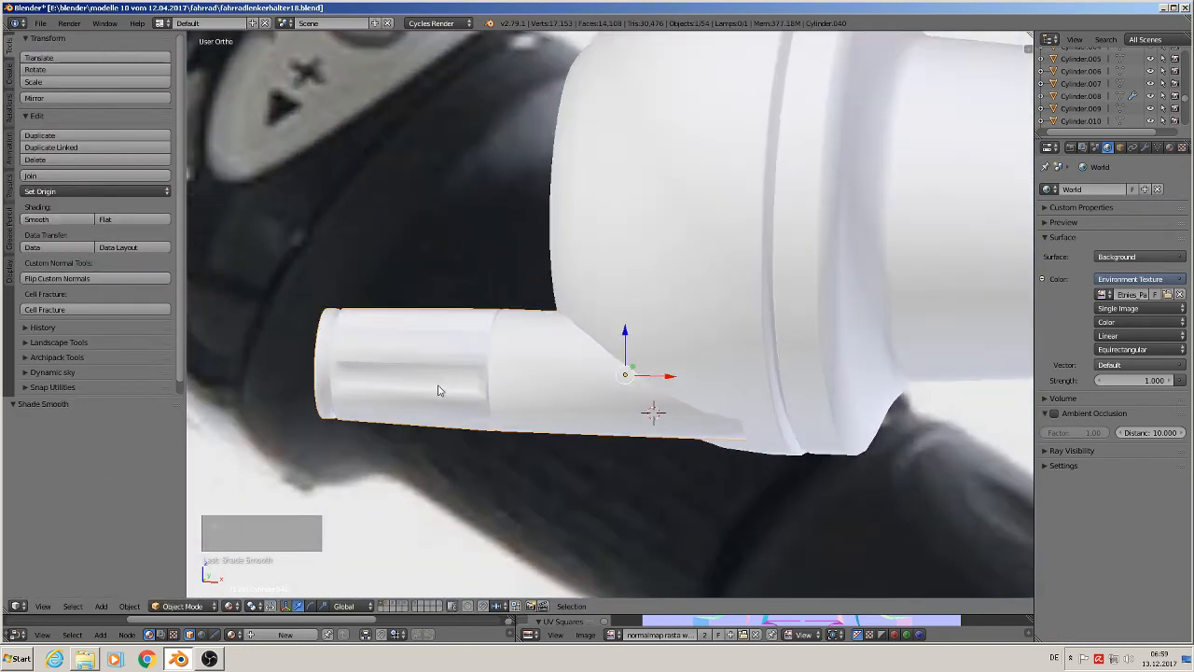
middle_click_drag(438, 390, 466, 395)
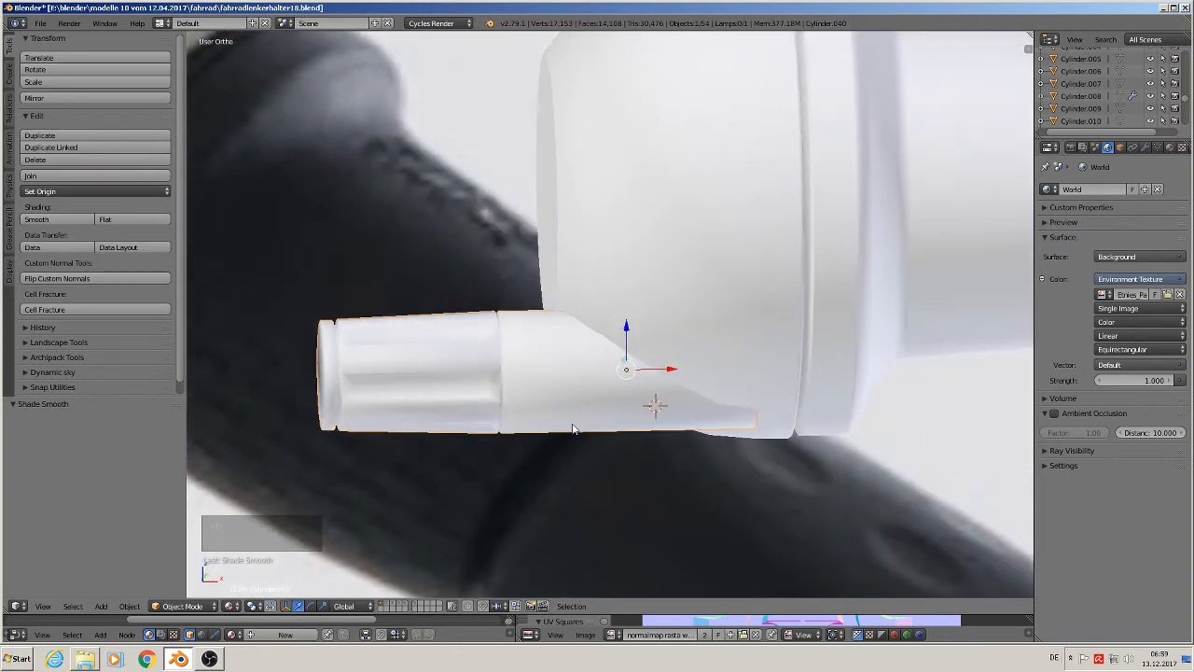
Step: Raise the cable fitting 0.001 along the Z axis, then join it with the dome-shaped body into one object
scroll(573, 428, "down", 3)
key("g")
key("z")
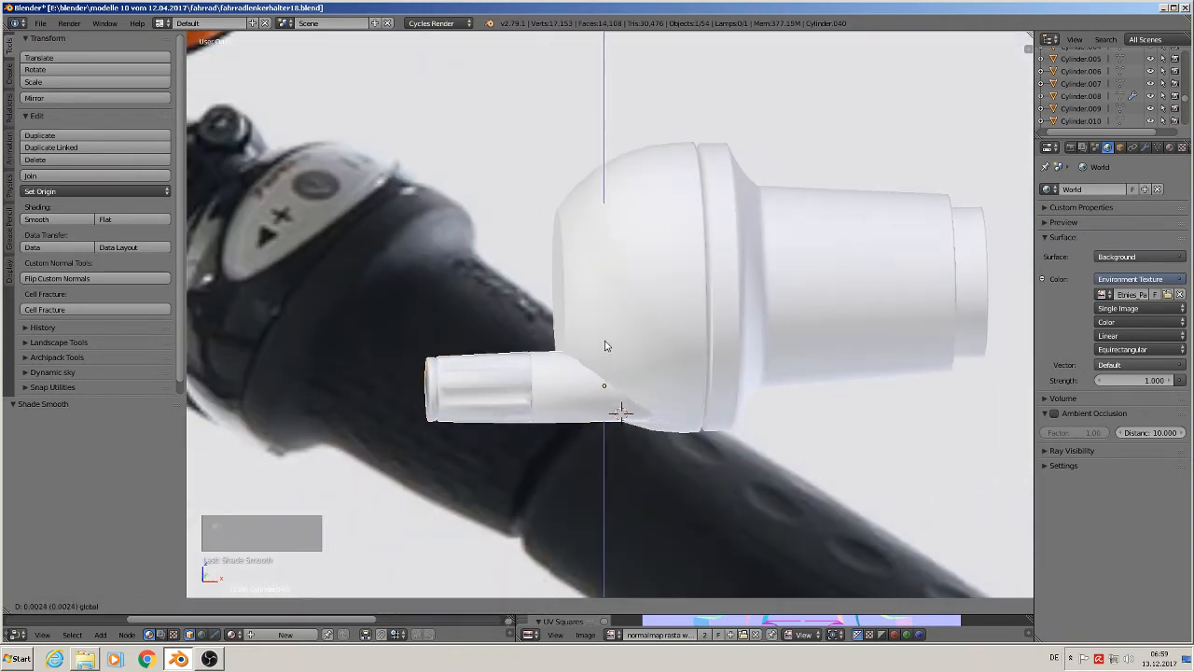
left_click(607, 347)
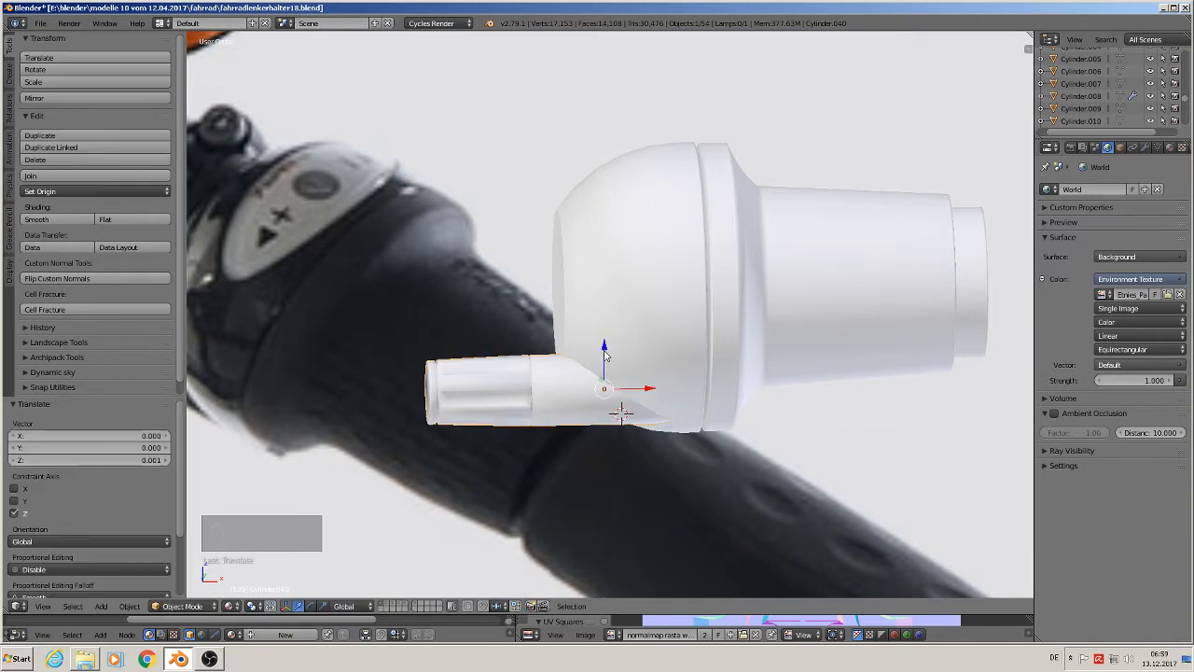
middle_click_drag(607, 347, 590, 398)
scroll(547, 402, "up", 3)
scroll(547, 403, "down", 1)
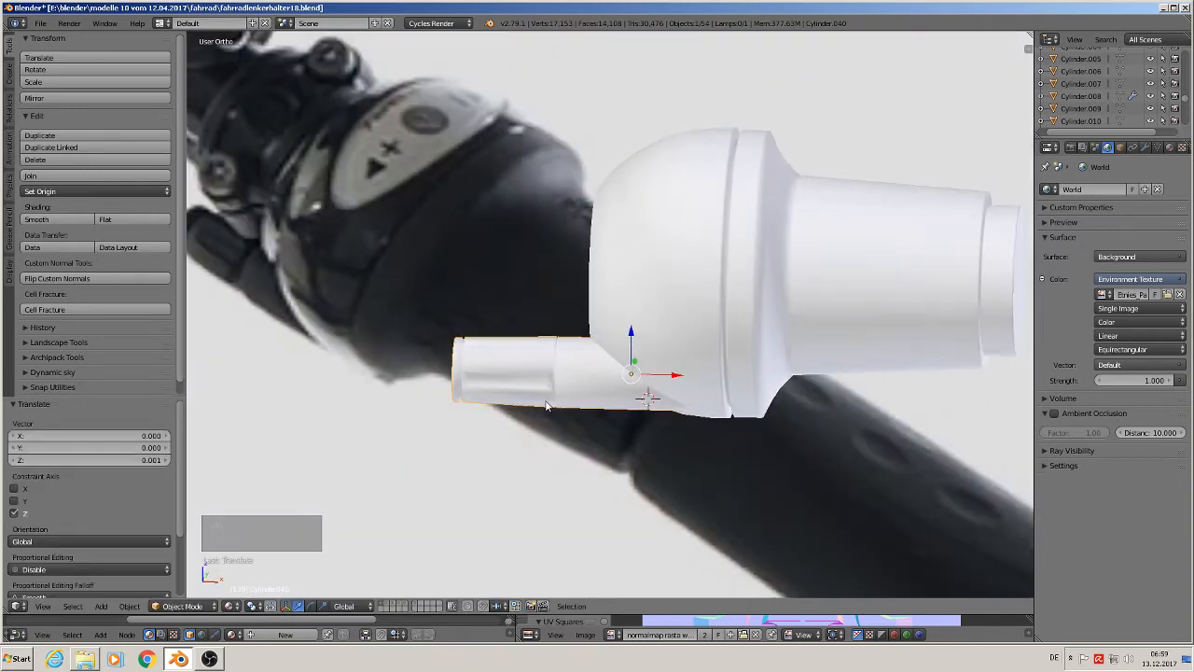
right_click(631, 307, "shift")
left_click(53, 175)
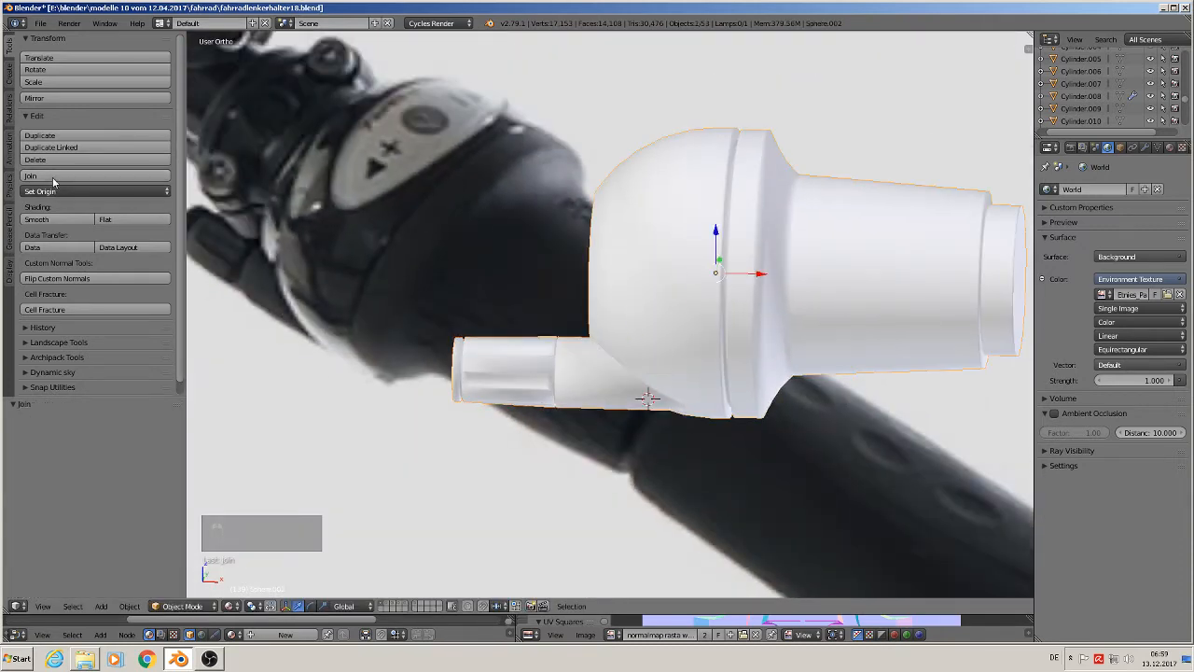
Step: Add two loop cuts to the fitting's plain section, one slid to -0.807 near the dome and one to 0.967 beside the groove
scroll(518, 401, "up", 3)
key("Tab")
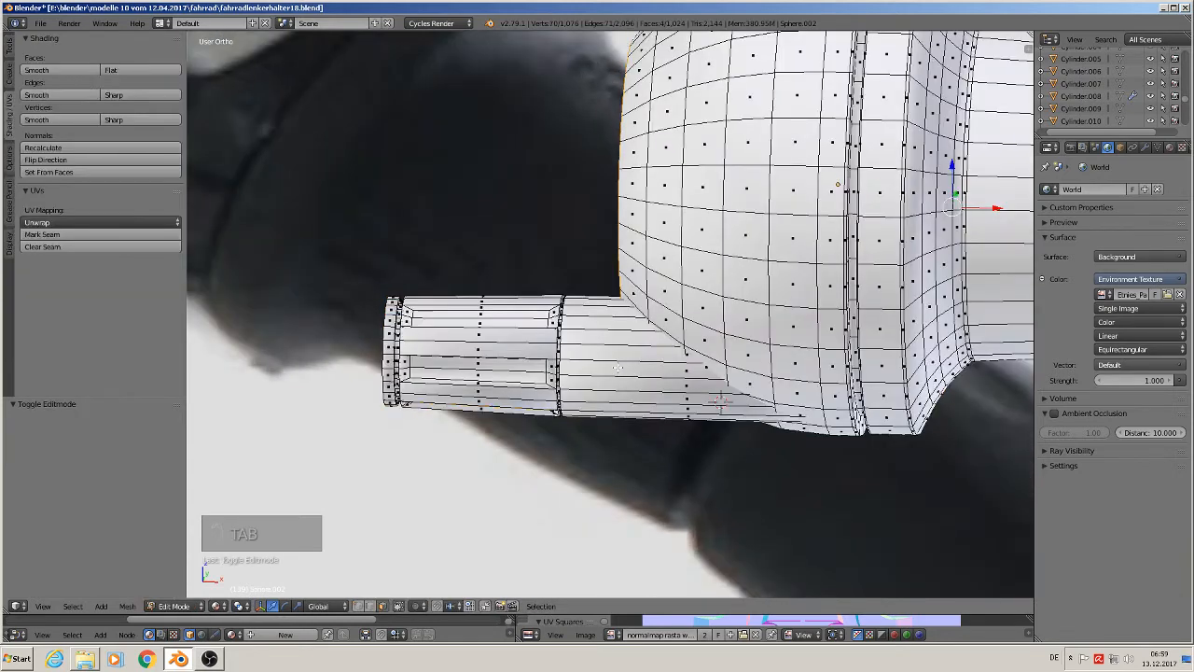
key("ctrl+r")
left_click(644, 347)
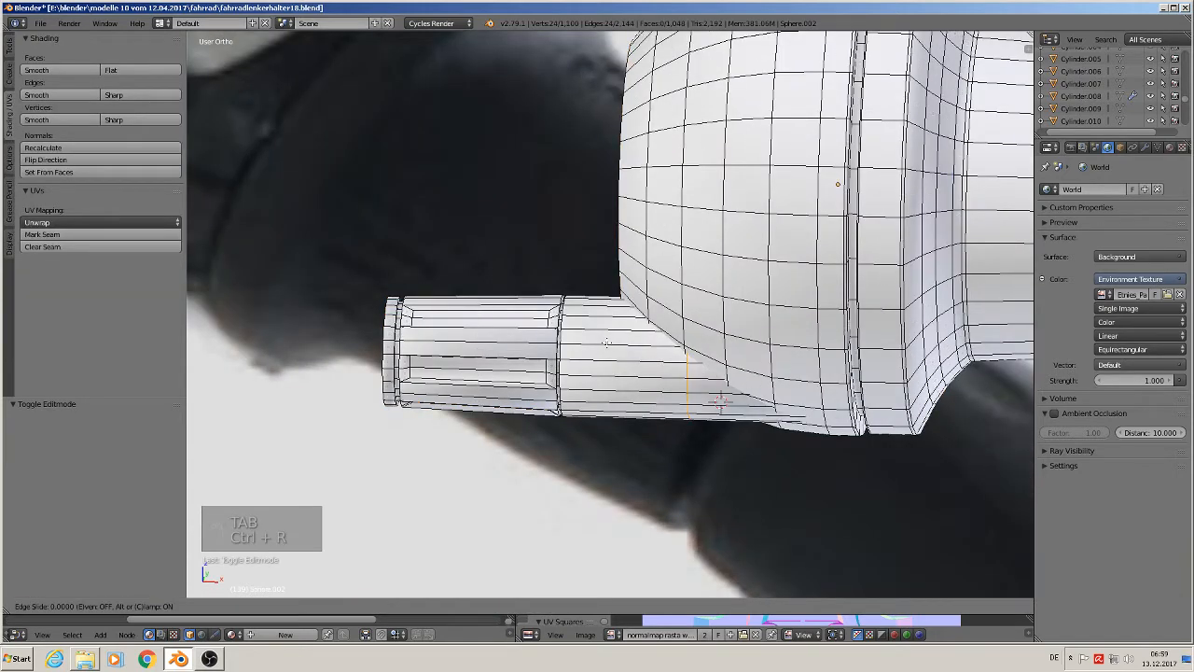
left_click(708, 360)
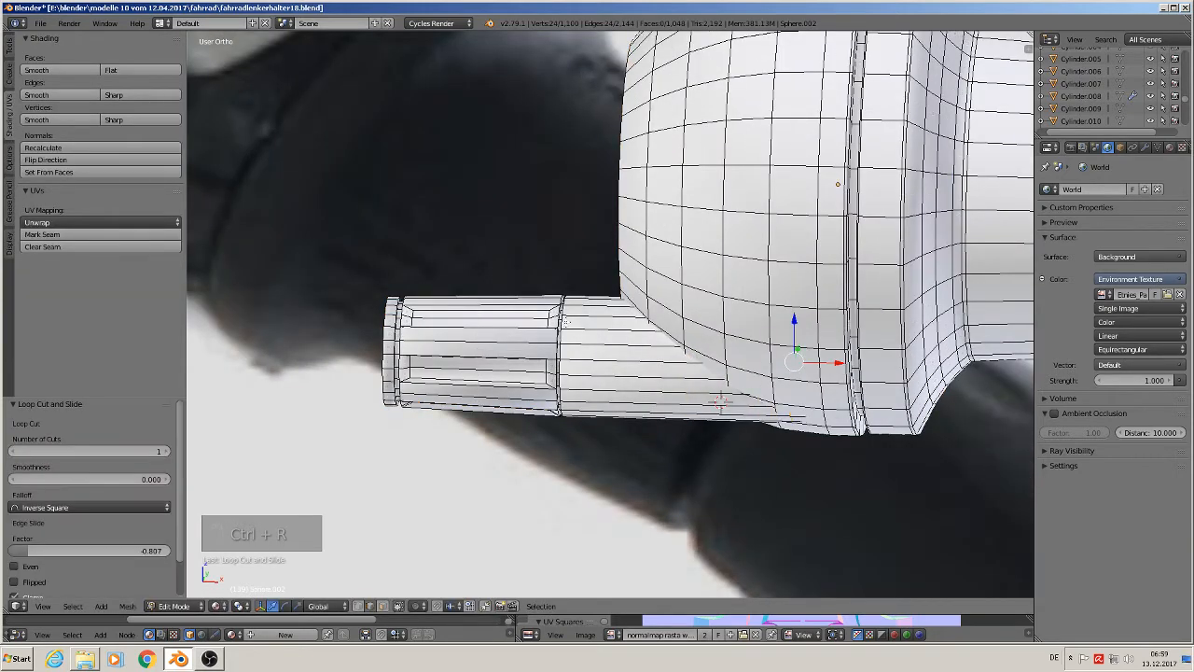
key("ctrl+r")
left_click(571, 317)
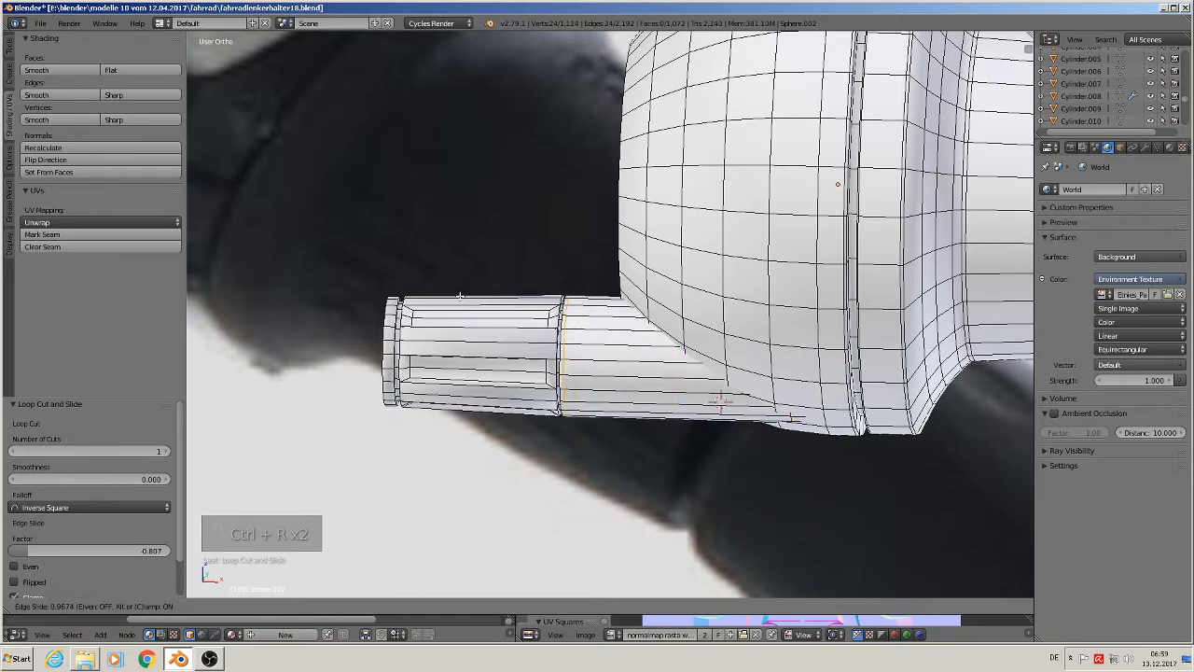
left_click(459, 296)
Step: Add a supporting loop cut at each end of the grip panel section, slid to factors of about 0.973 and -0.970
scroll(485, 345, "up", 3)
key("ctrl+r")
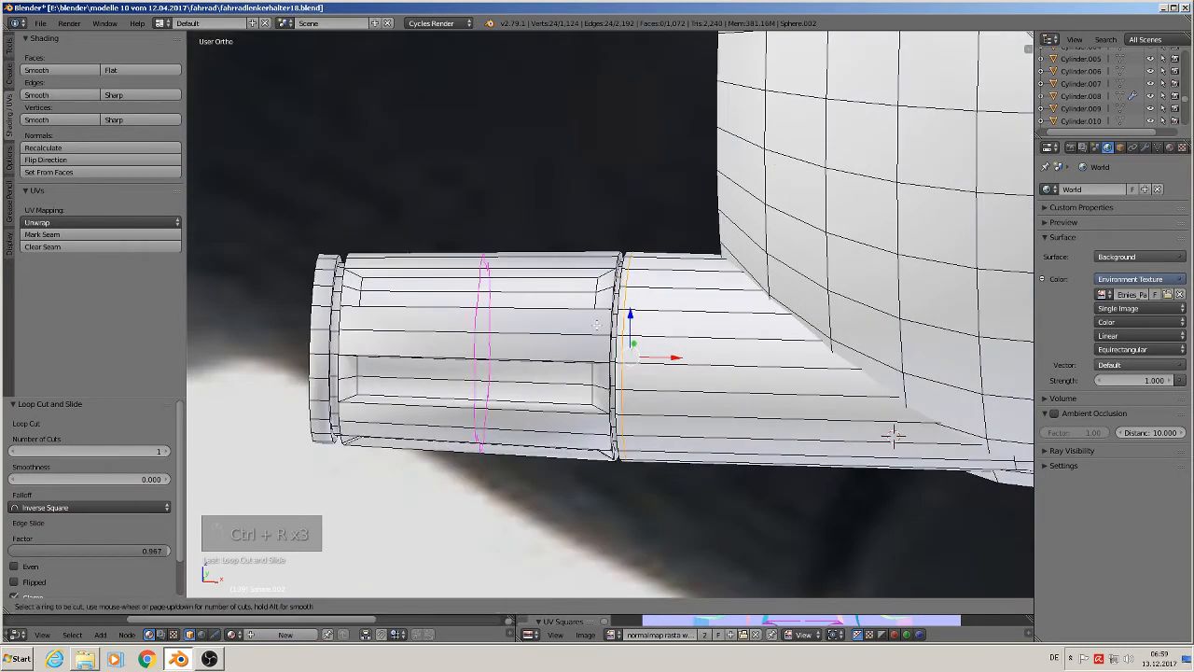
left_click(597, 324)
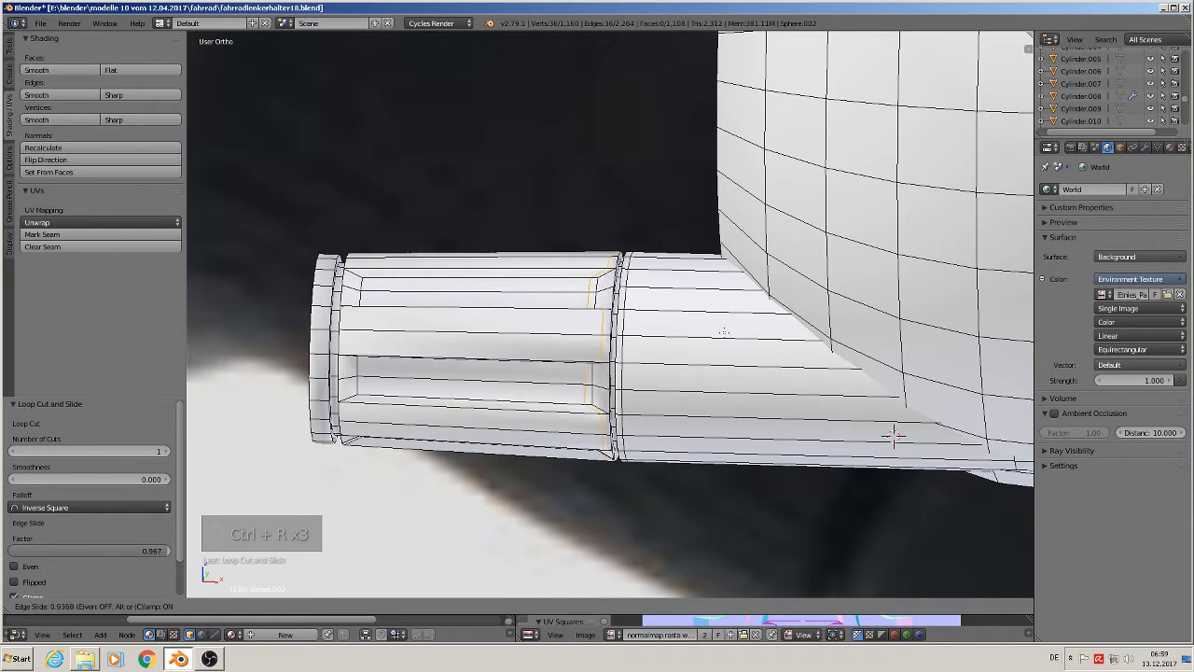
left_click(590, 318)
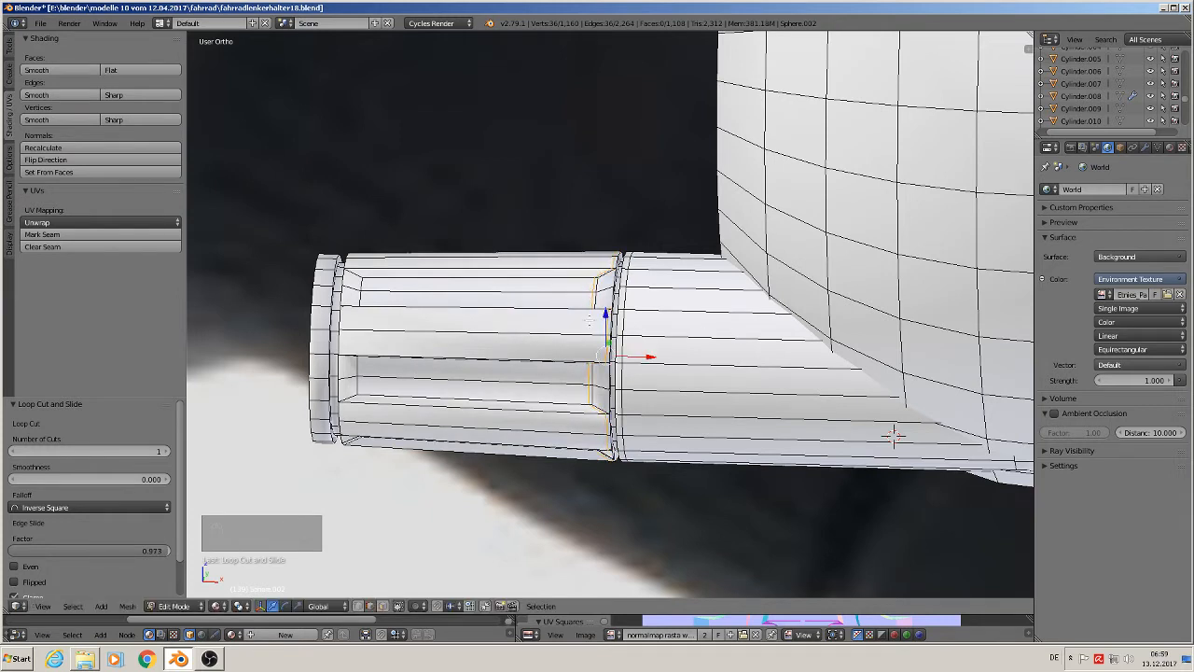
key("ctrl+r")
left_click(448, 324)
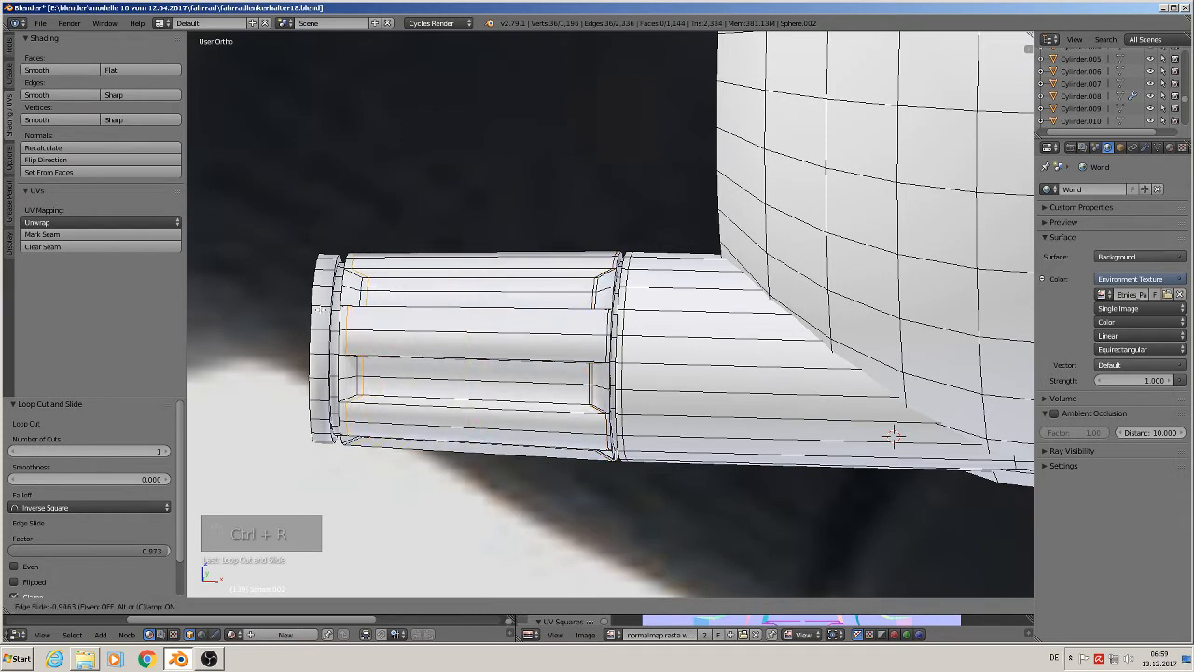
left_click(320, 309)
Step: Add two loop cuts to the fitting's end rim, one slid to -0.688 toward the outer edge and one toward the inner edge
key("ctrl+r")
key("ctrl+r")
left_click(317, 308)
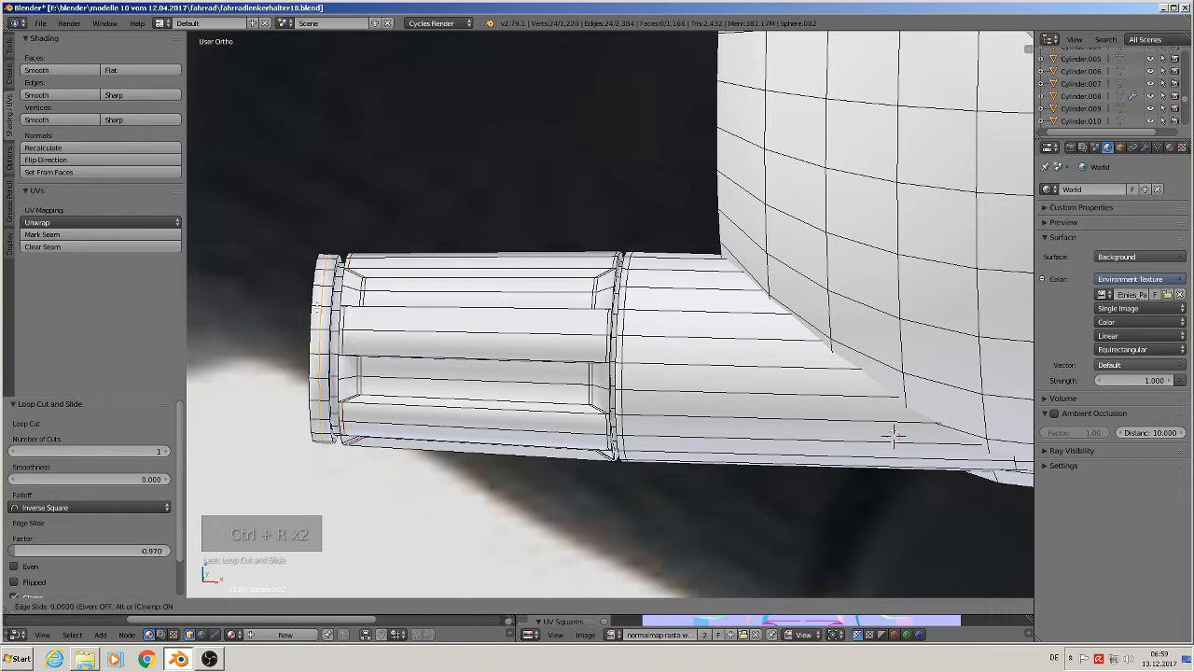
left_click(311, 306)
key("ctrl+r")
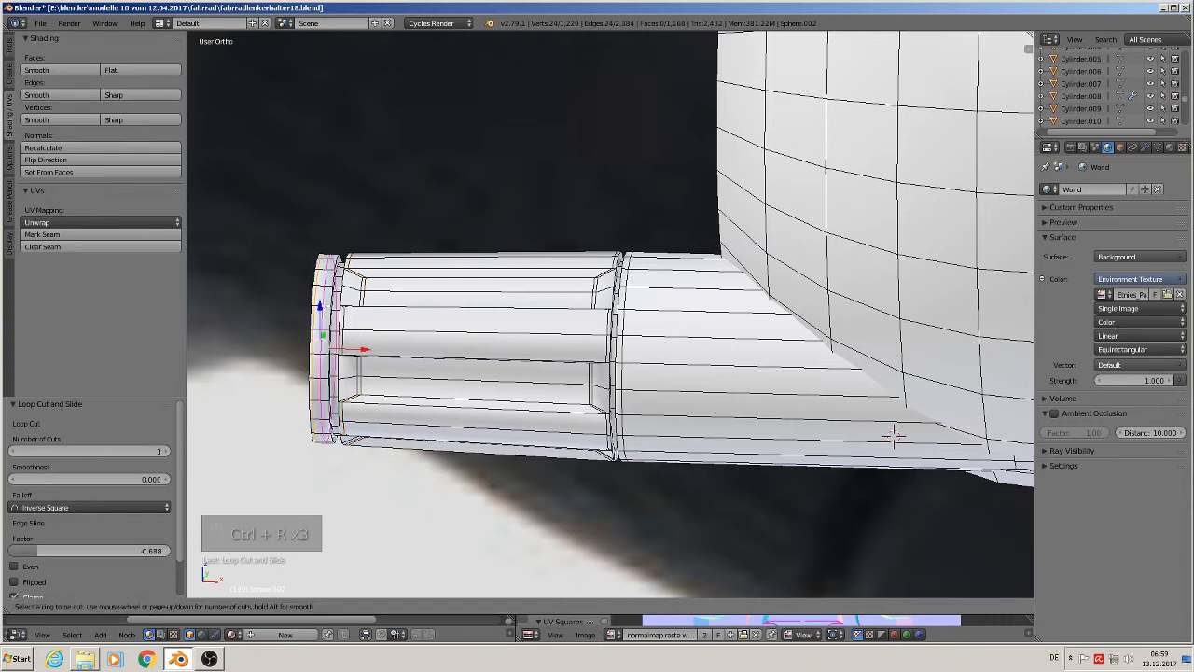
left_click(319, 308)
left_click(334, 310)
Step: Leave Edit Mode, add an Edge Split modifier with a 30° split angle to the joined part, and deselect everything
key("Tab")
scroll(474, 365, "down", 6)
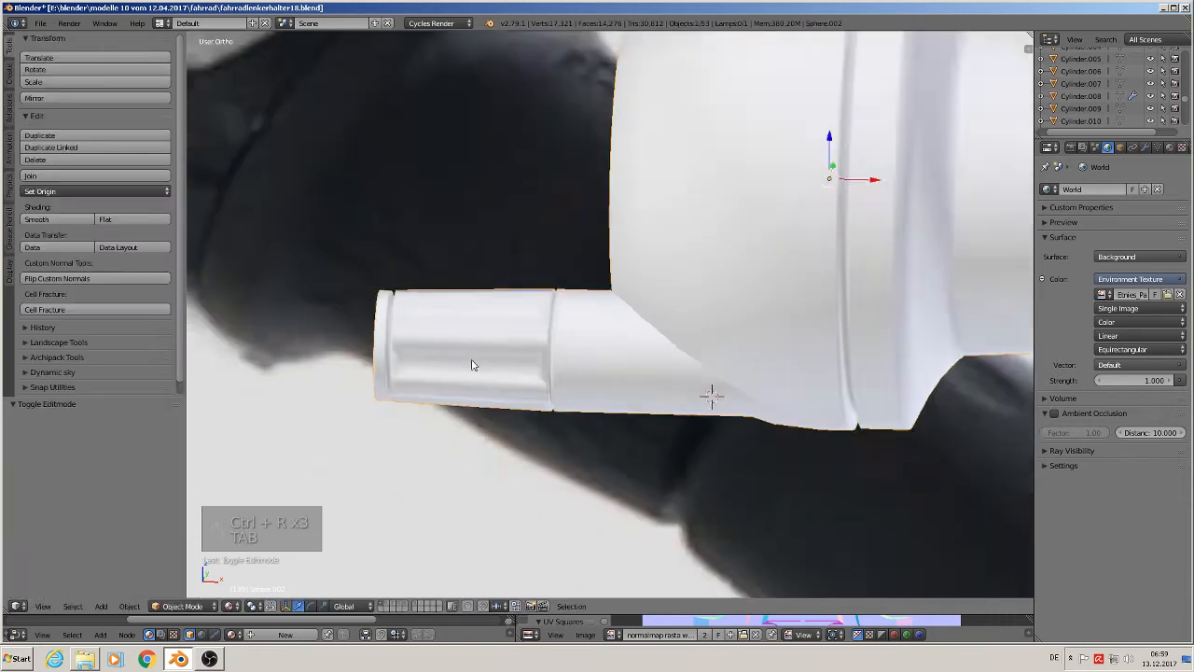
scroll(488, 381, "up", 2)
middle_click_drag(488, 382, 550, 418)
scroll(552, 403, "down", 1)
scroll(573, 429, "up", 1)
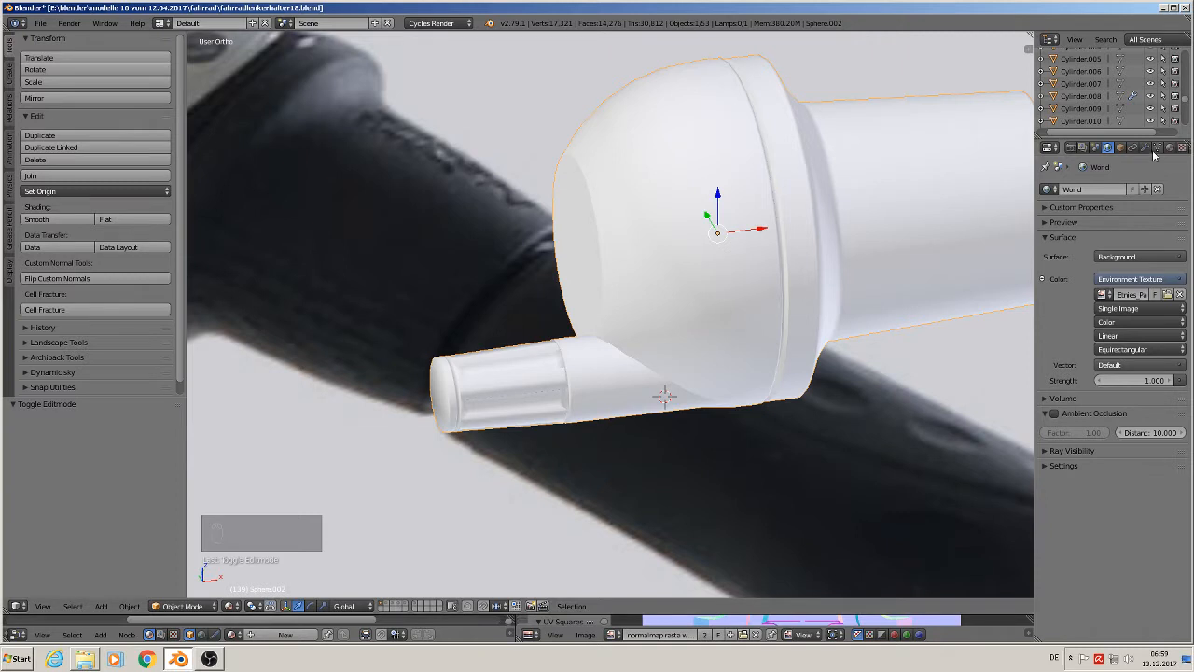
left_click(1147, 148)
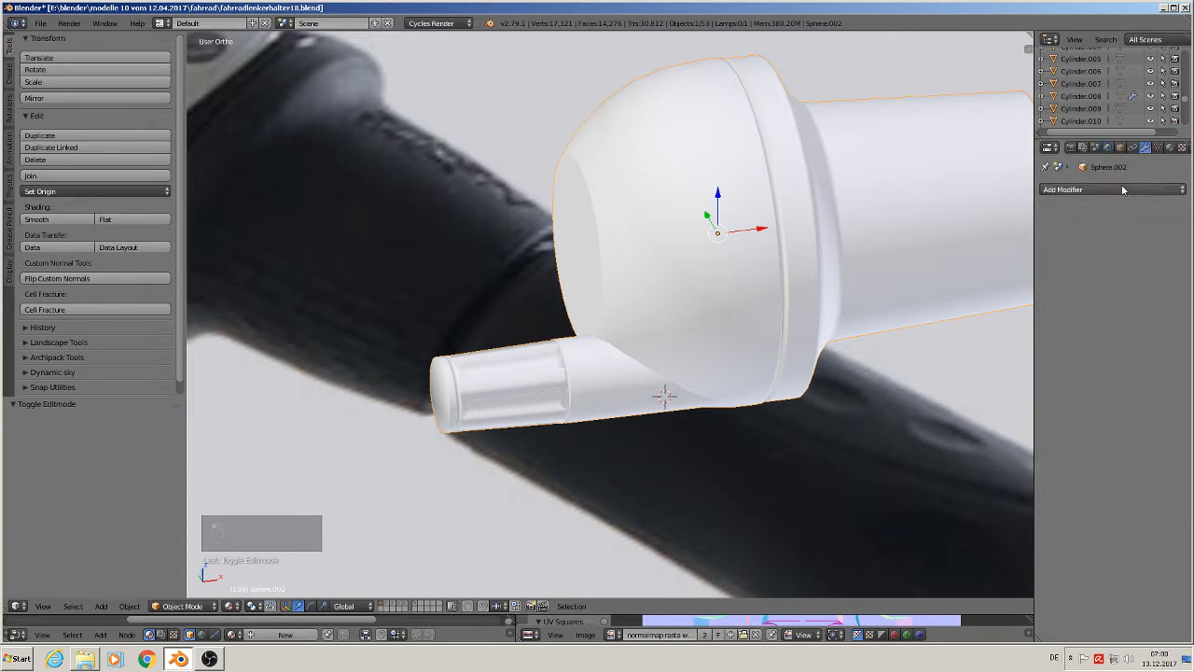
left_click(1113, 216)
left_click(956, 288)
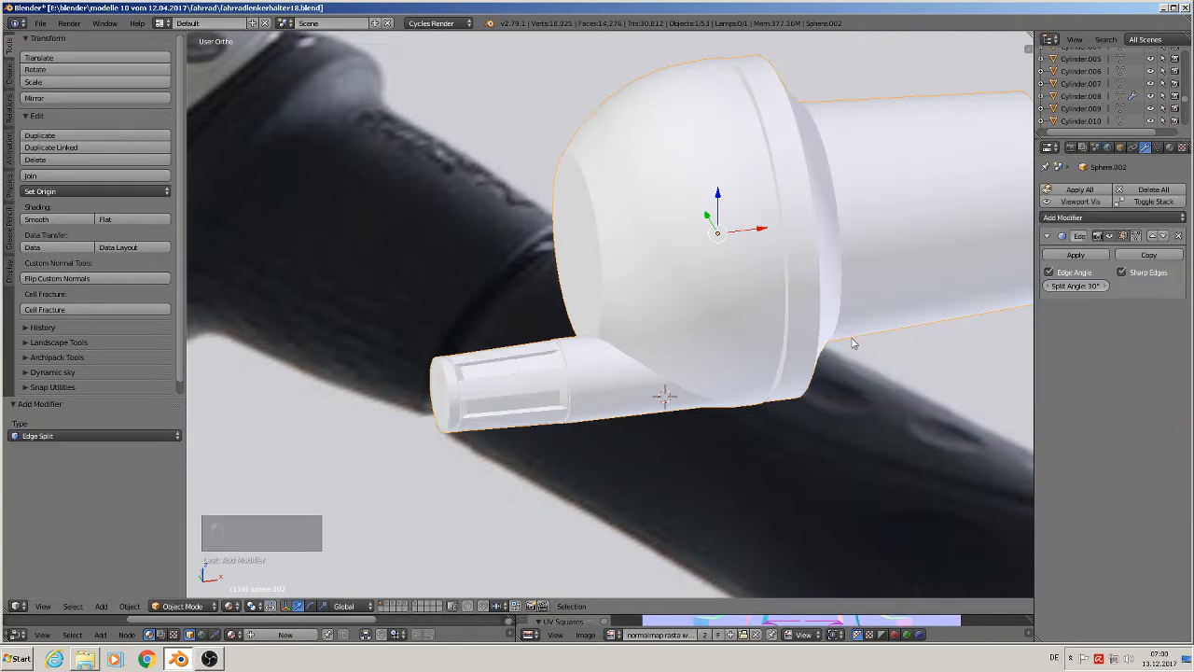
scroll(790, 401, "down", 4)
key("a")
middle_click_drag(787, 407, 753, 397)
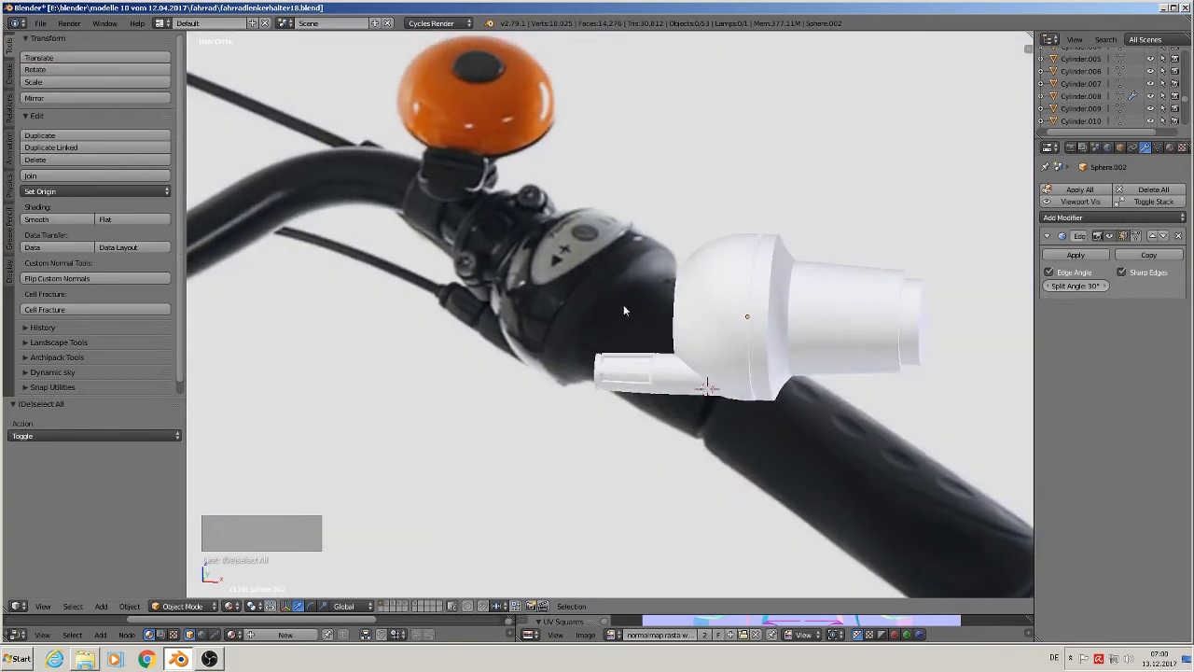
Step: Select the joined dome part and give it the existing material black plastic.001
scroll(682, 366, "down", 3)
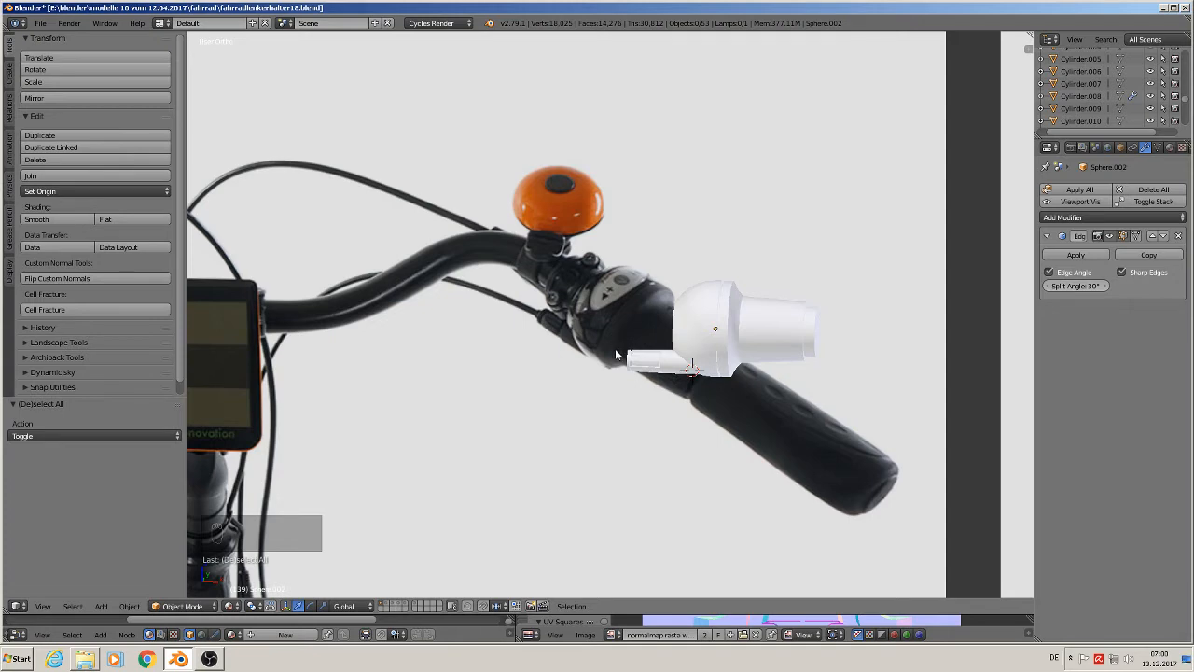
scroll(625, 374, "down", 5)
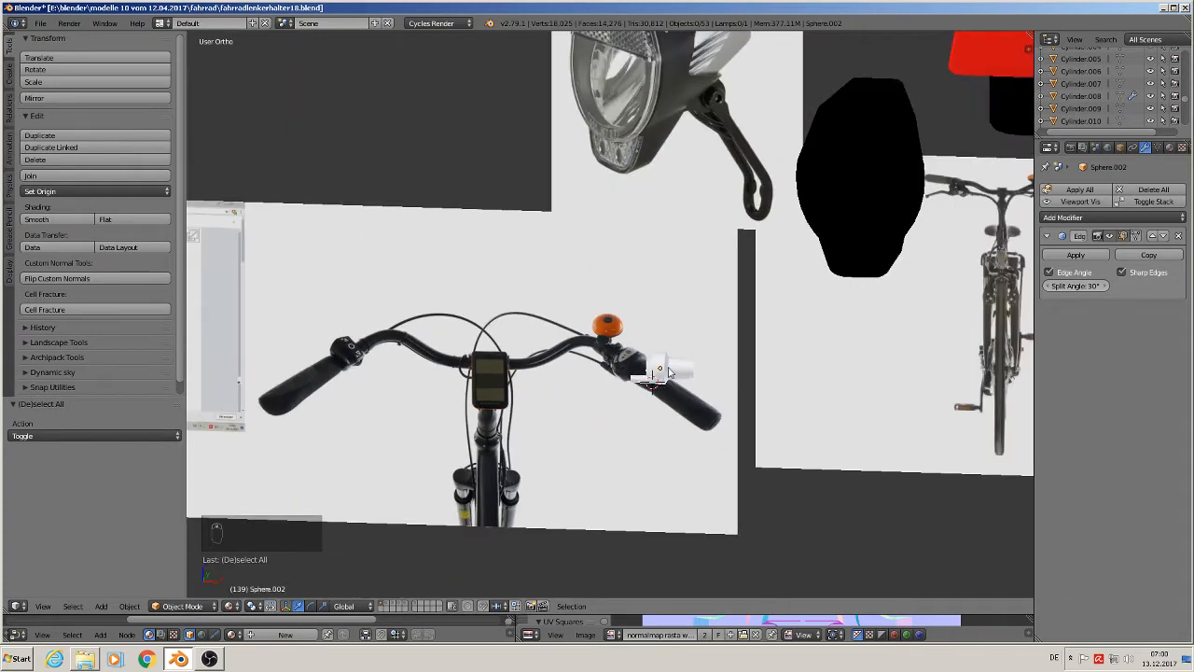
scroll(670, 373, "up", 7)
right_click(671, 335)
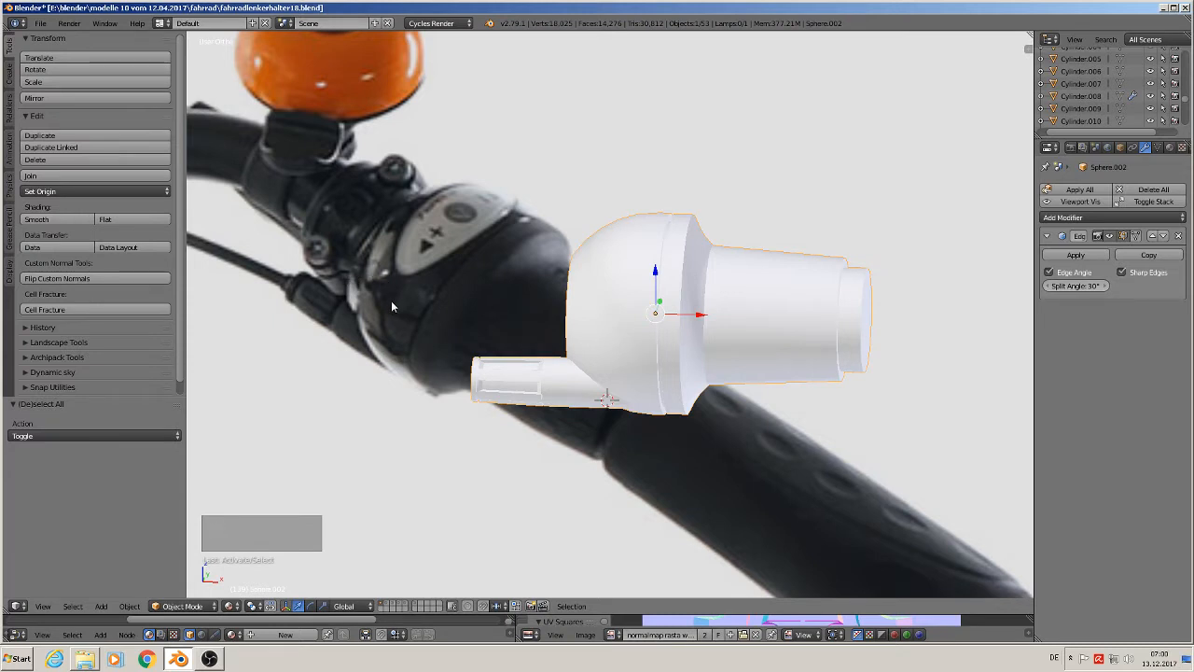
left_click(1170, 148)
left_click(1046, 266)
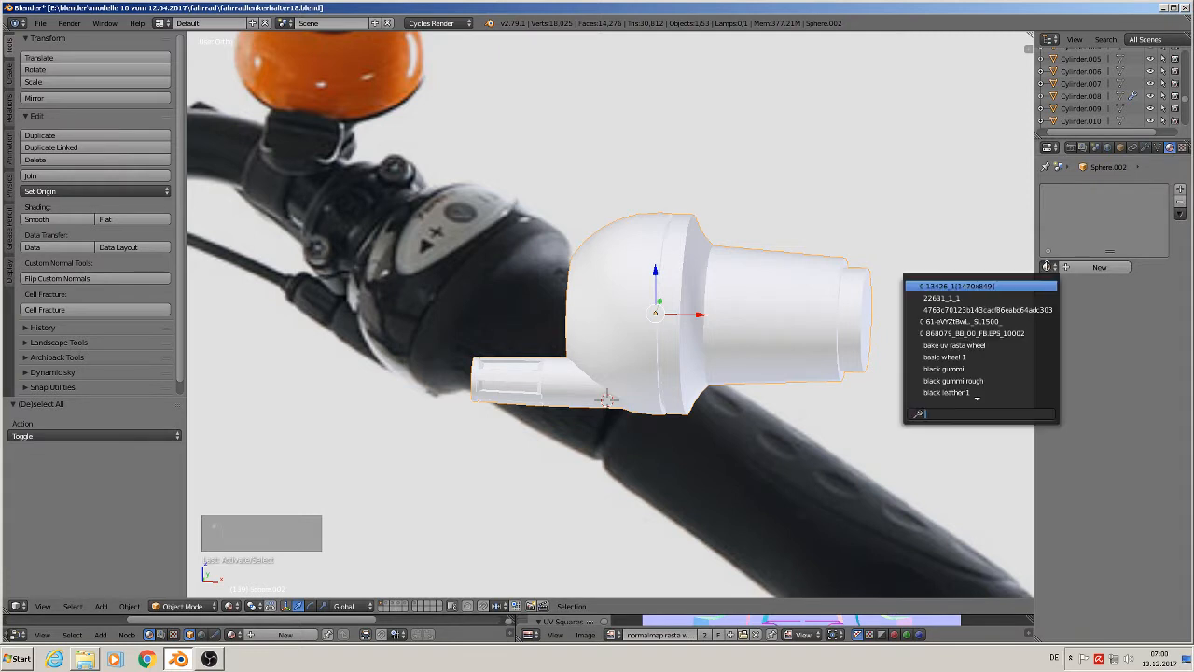
left_click(1021, 368)
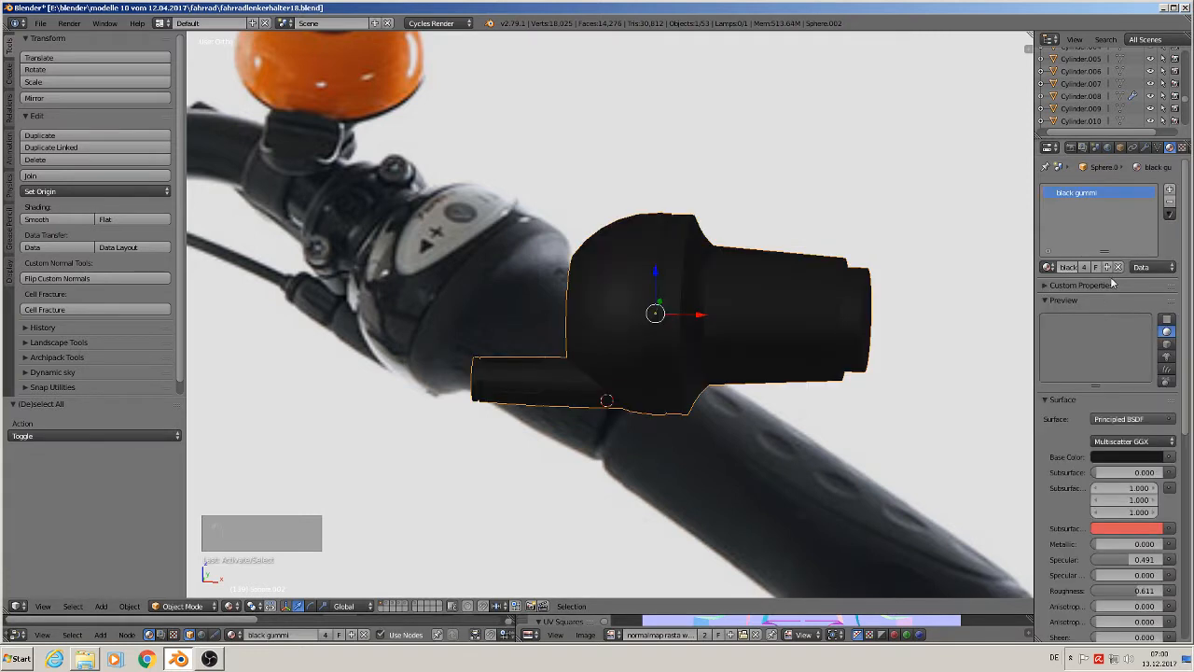
left_click(1047, 267)
scroll(979, 383, "down", 4)
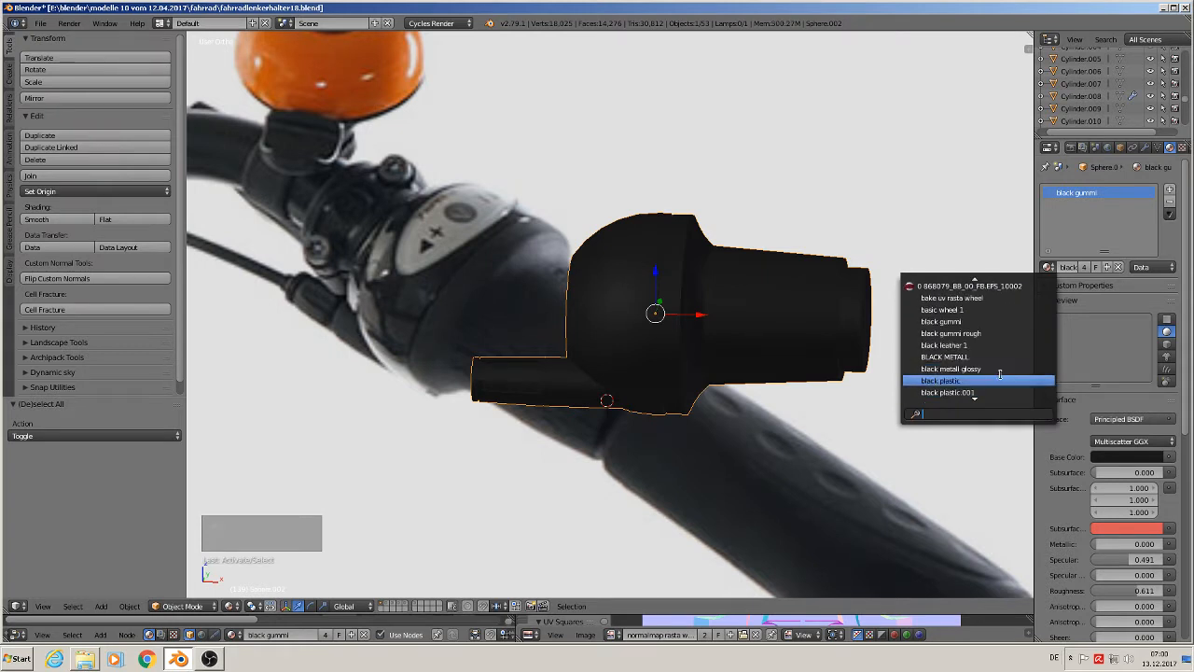
scroll(999, 374, "down", 3)
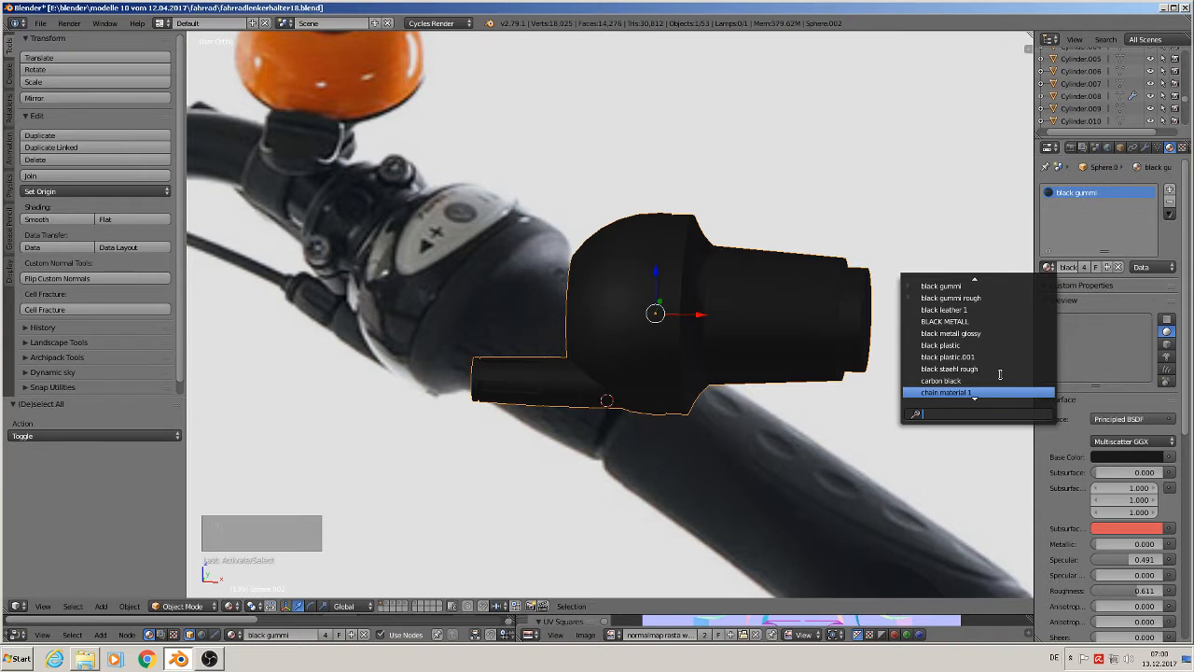
left_click(997, 358)
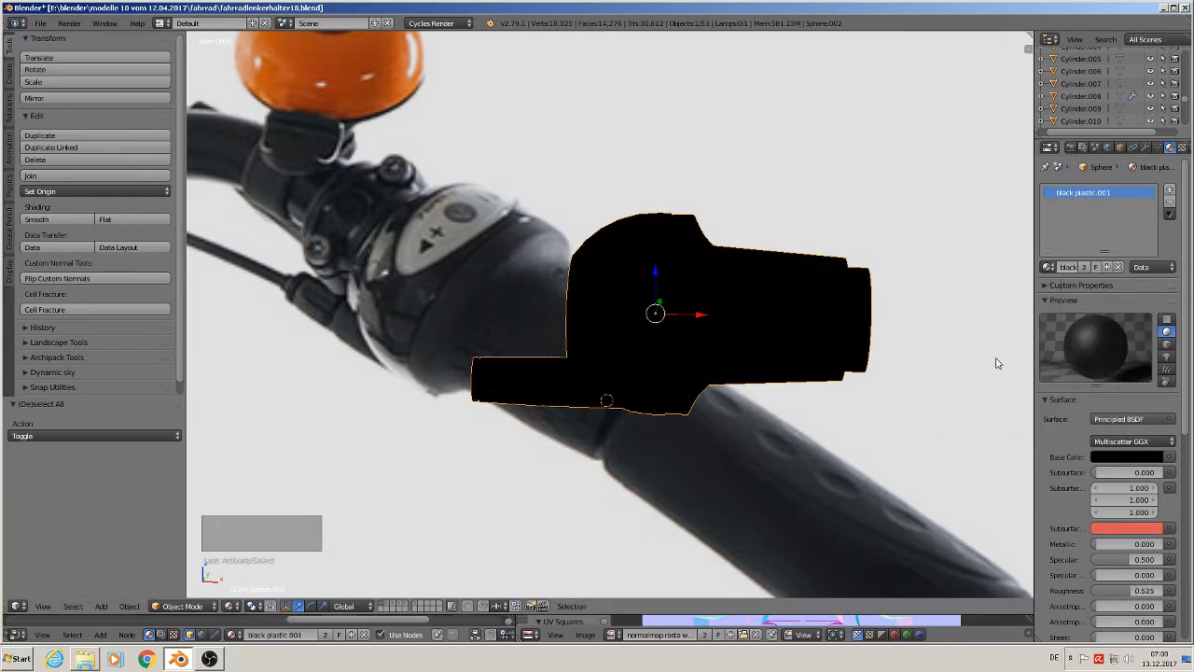
Step: Add a second material slot to the part and fill it with the existing material black gummi rough
left_click(1170, 190)
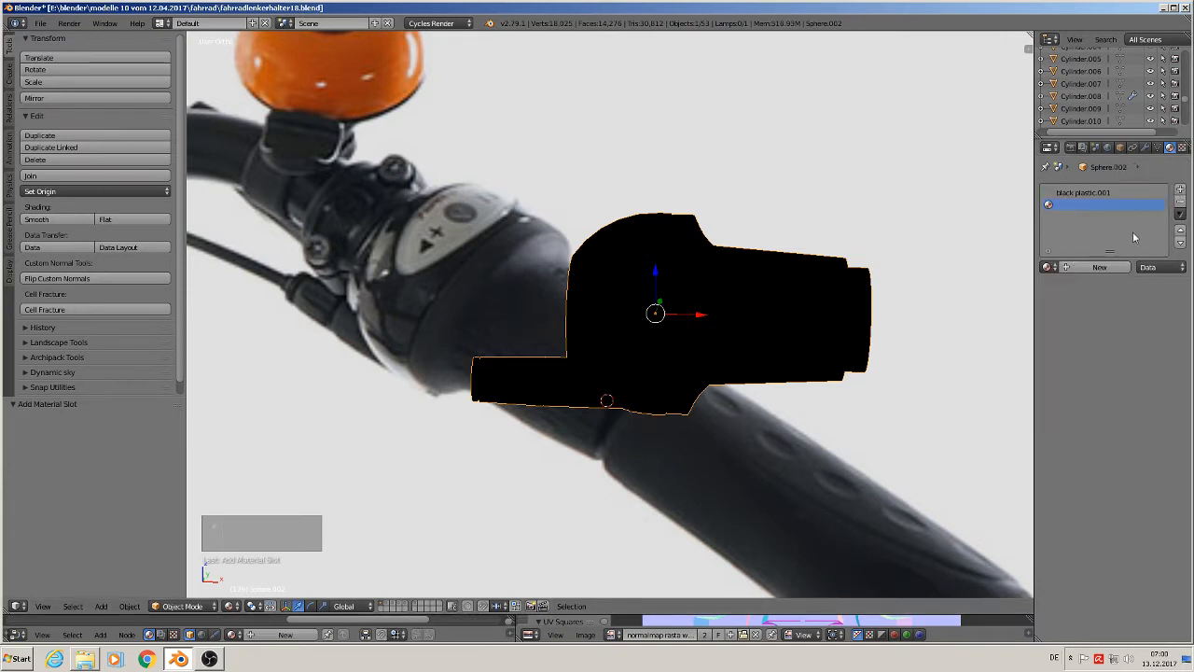
left_click(1049, 267)
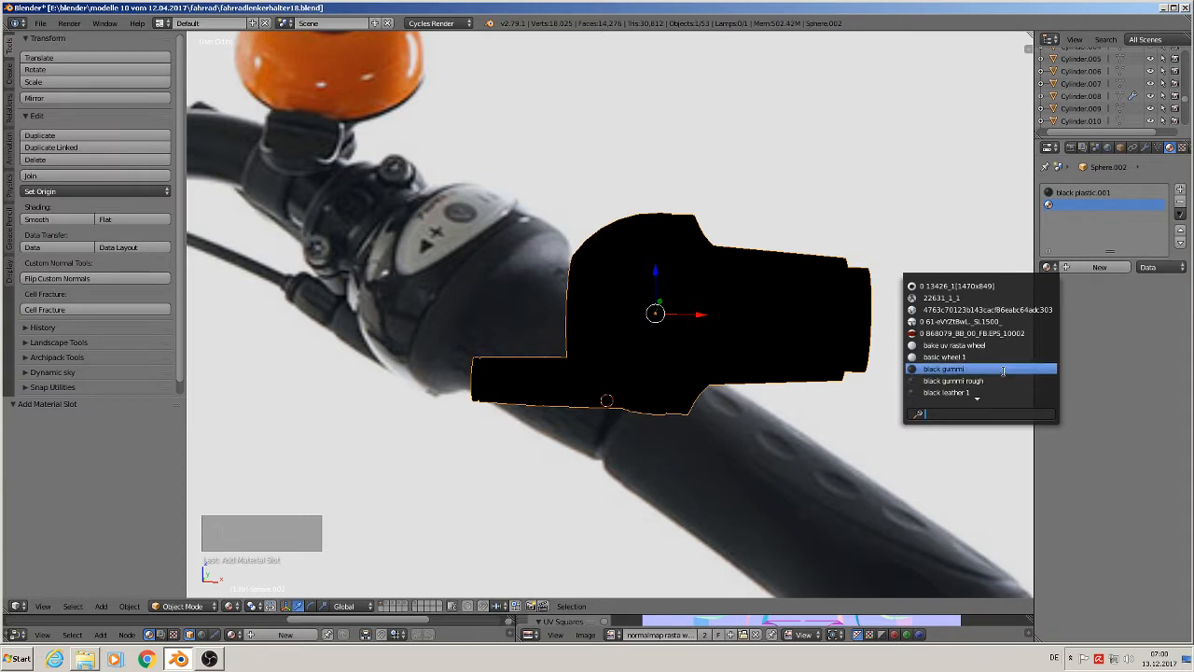
left_click(1006, 383)
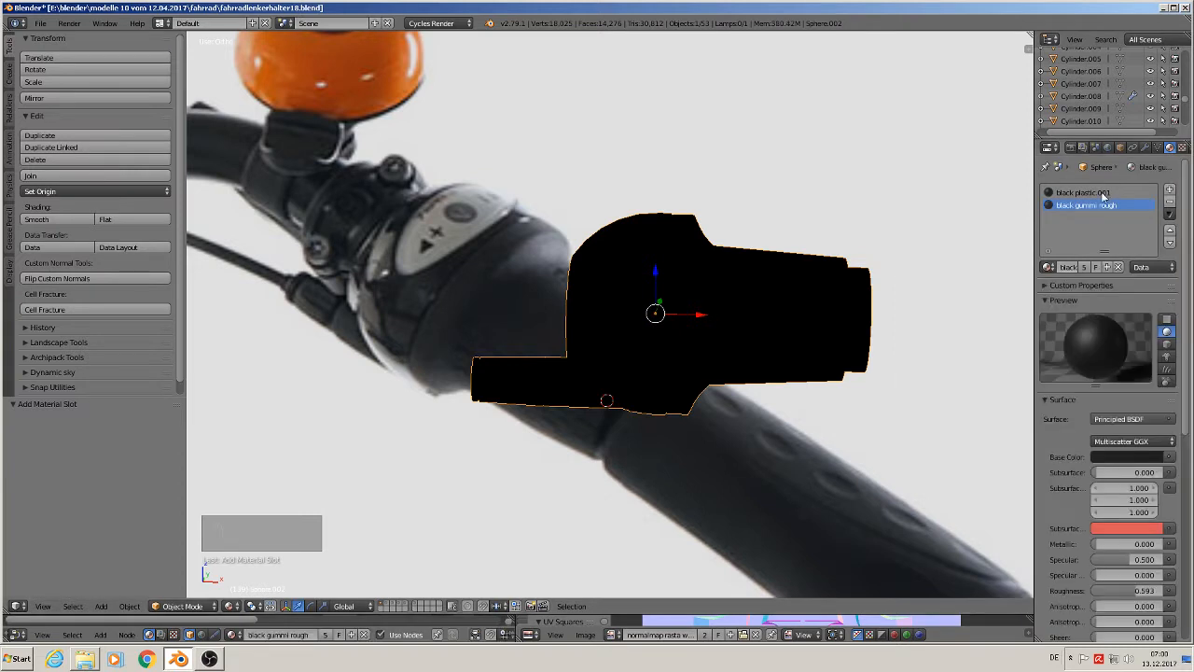
Step: Make a single-user copy of the part's black plastic.001 material and lower its roughness to 0.000
left_click(1084, 192)
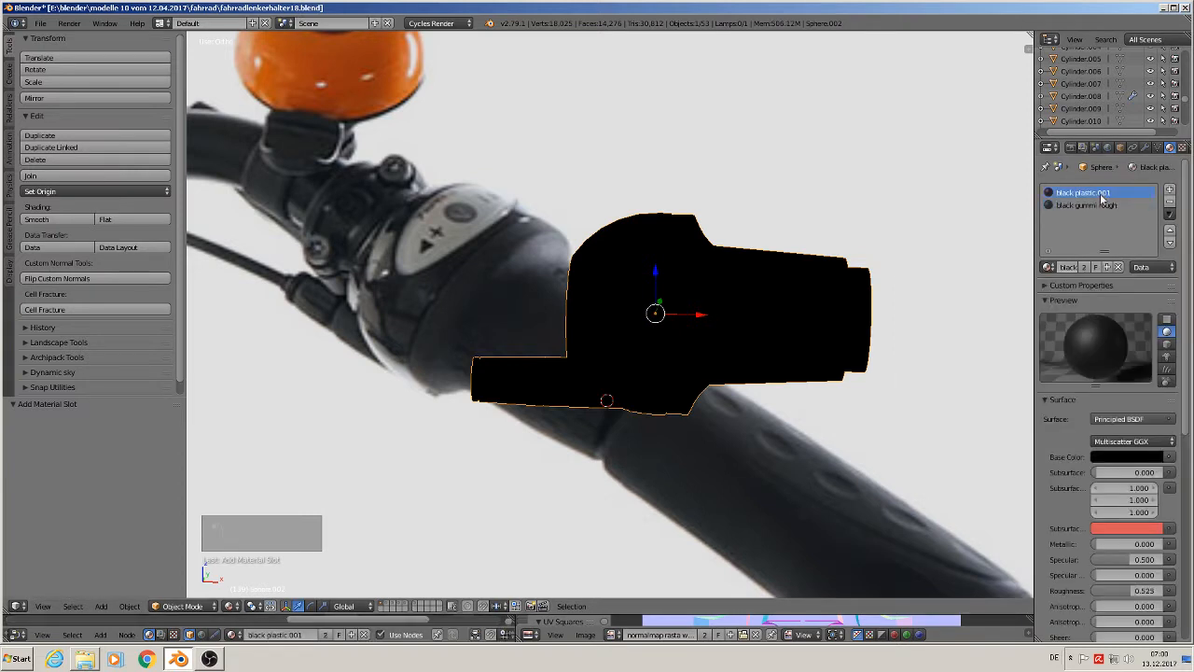
left_click(1085, 268)
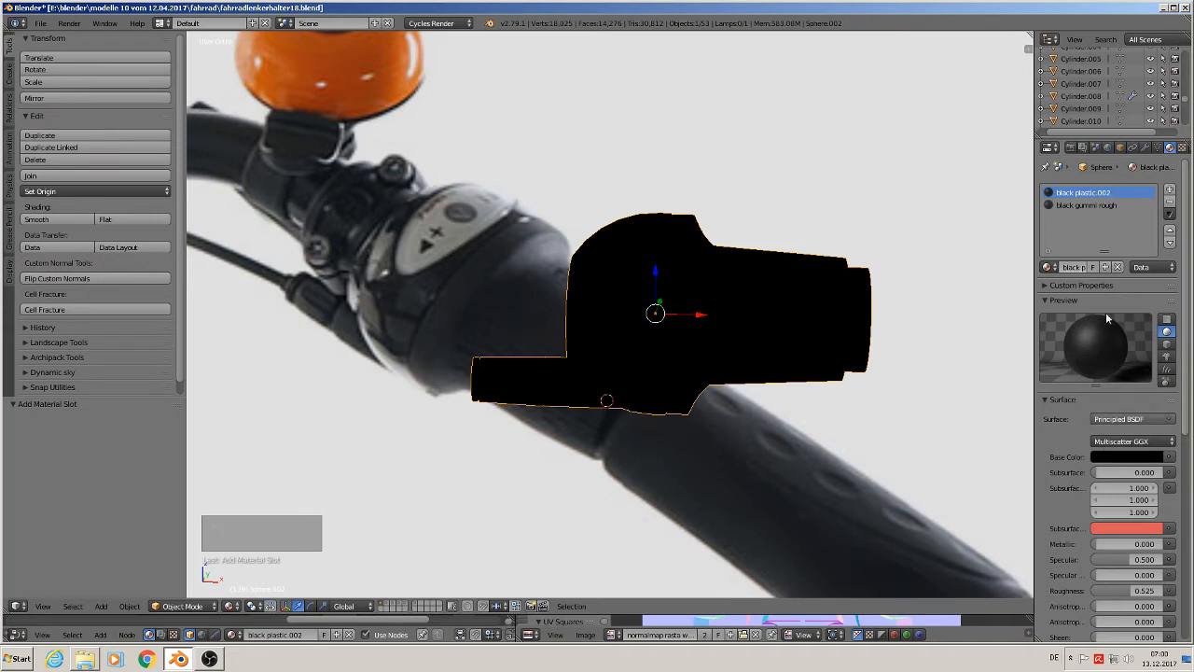
mouse_move(1126, 594)
left_mouse_down()
mouse_move(1088, 594)
mouse_move(1105, 588)
left_mouse_up()
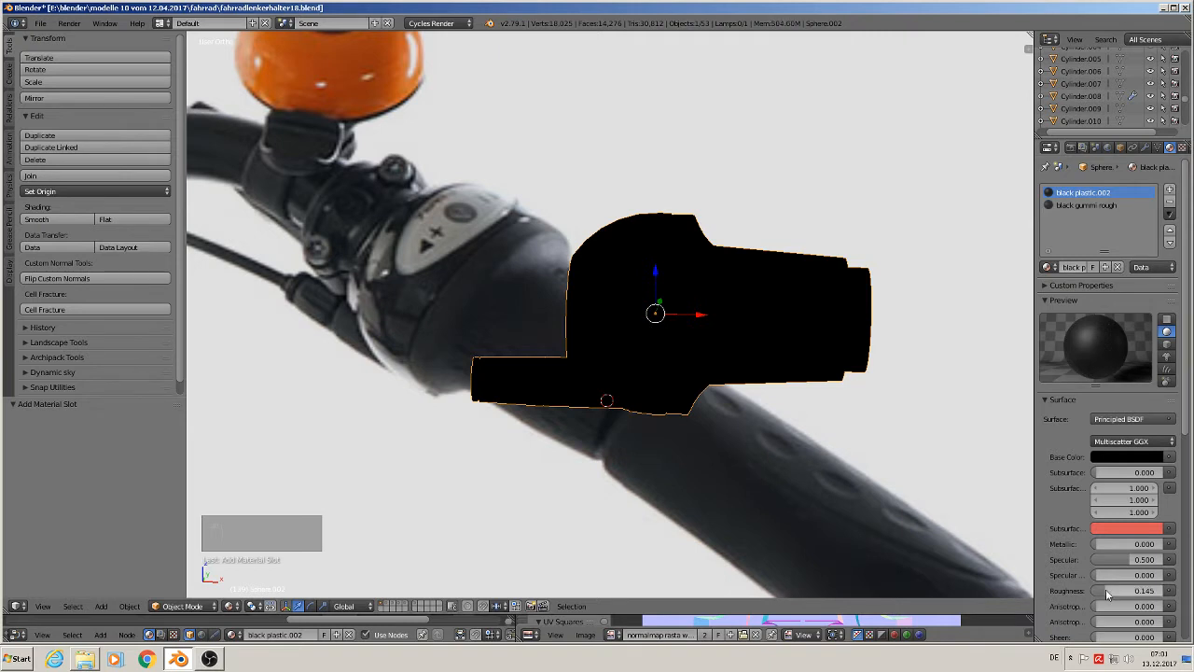
left_click_drag(1106, 589, 1102, 595)
left_click_drag(1102, 595, 1098, 595)
Step: In Edit Mode, grow a selection from the dome's front edge loop over the whole rounded section and assign the copied black plastic material
key("Tab")
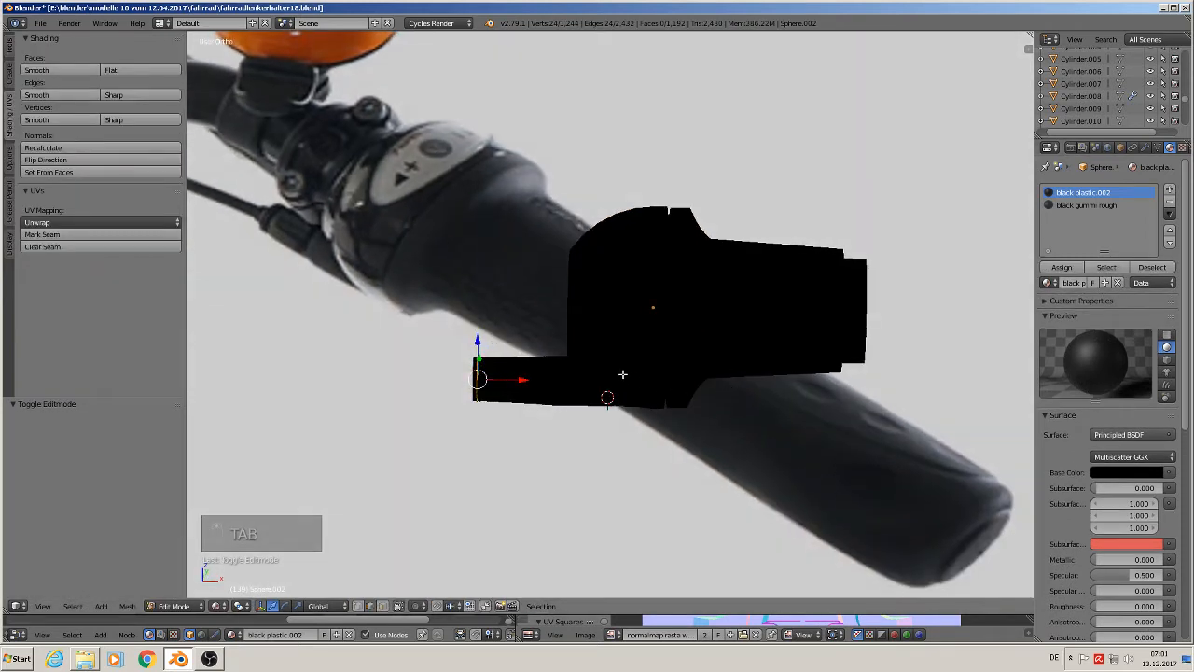
right_click(614, 289)
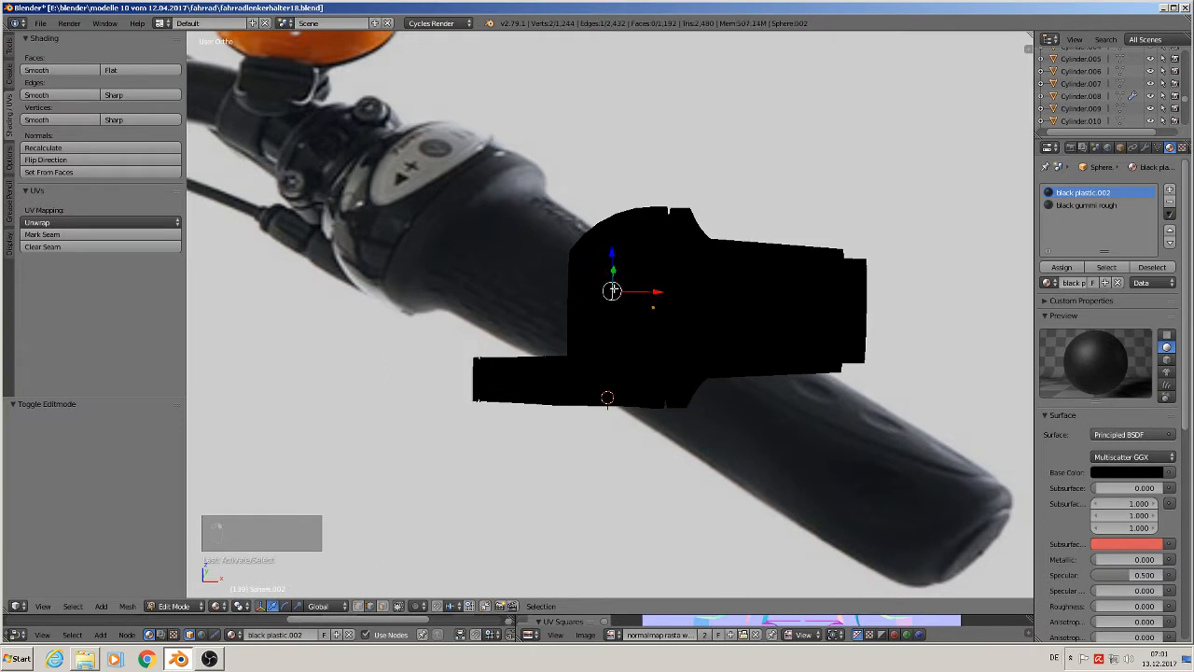
key("l")
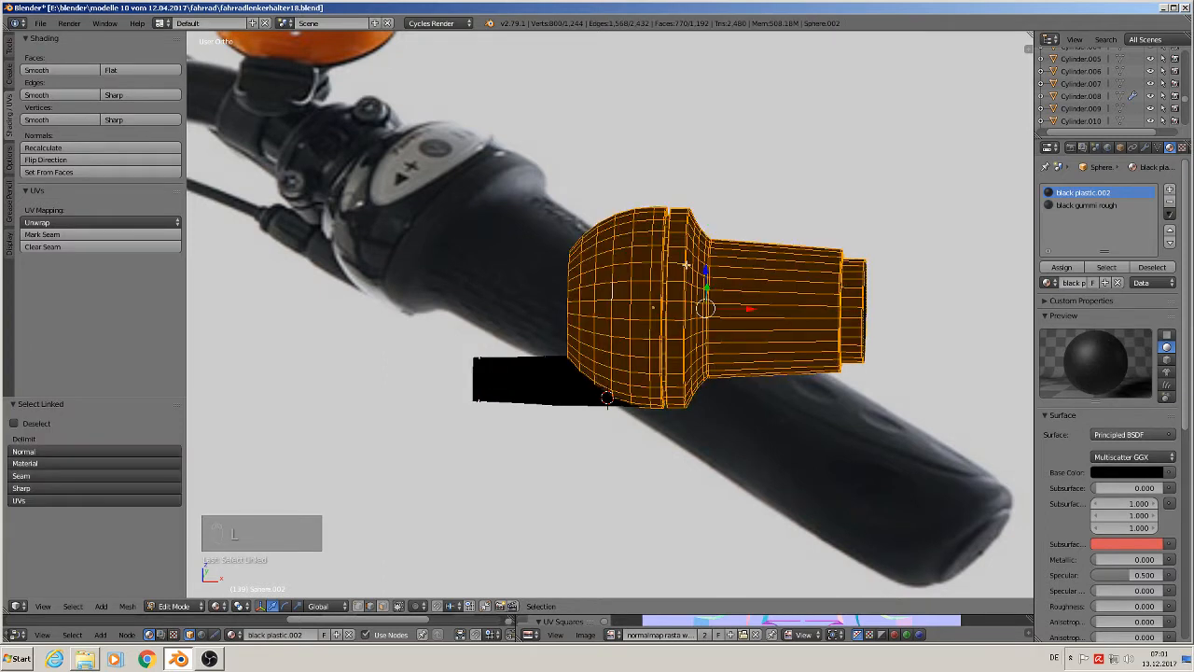
right_click(566, 294)
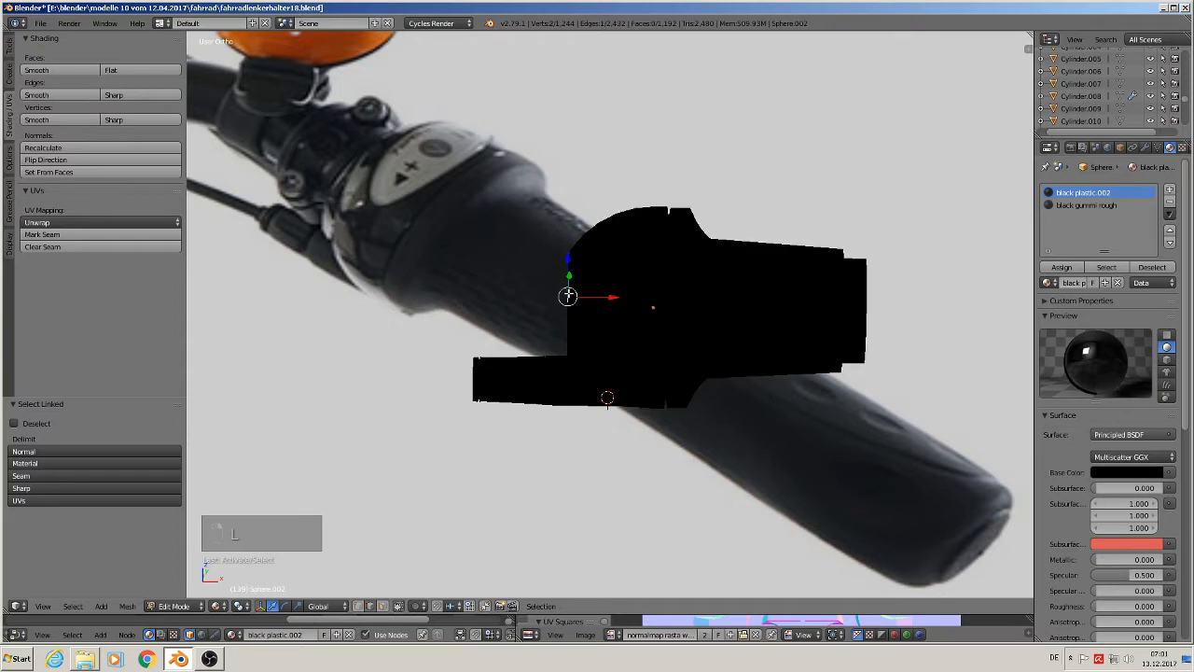
right_click(567, 295, "alt")
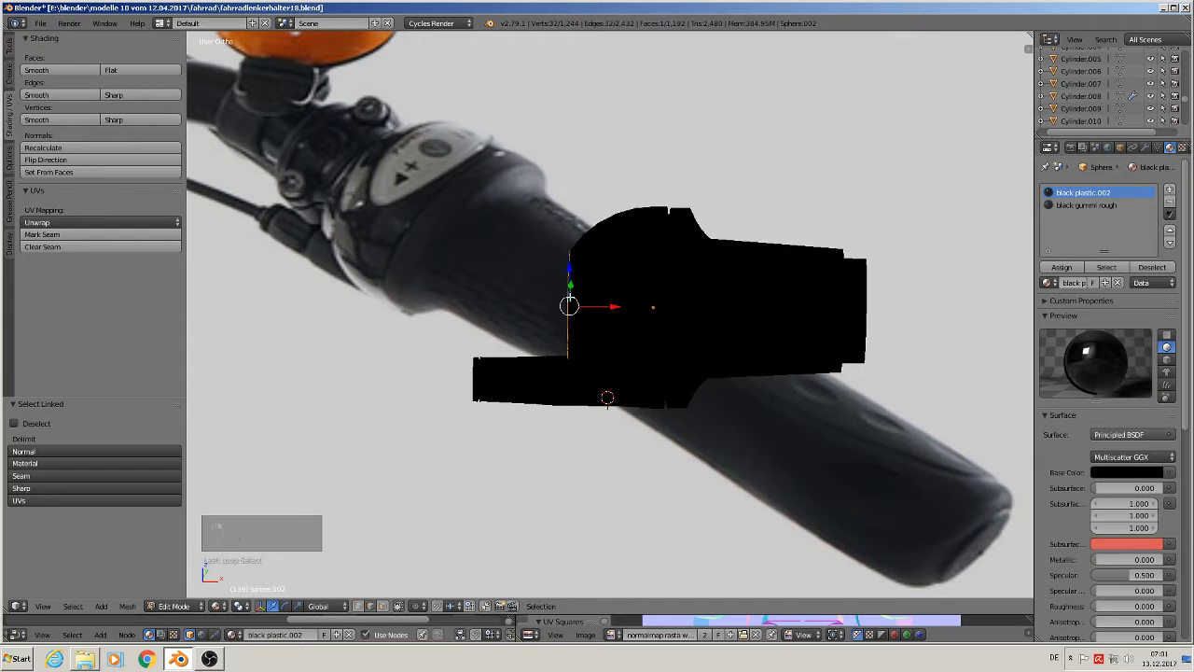
key("ctrl+KP_Add")
key("ctrl+KP_Add")
key("ctrl+KP_Add")
key("ctrl+KP_Add")
key("ctrl+KP_Add")
key("ctrl+KP_Add")
key("ctrl+KP_Add")
key("ctrl+KP_Add")
key("ctrl+KP_Add")
key("ctrl+KP_Add")
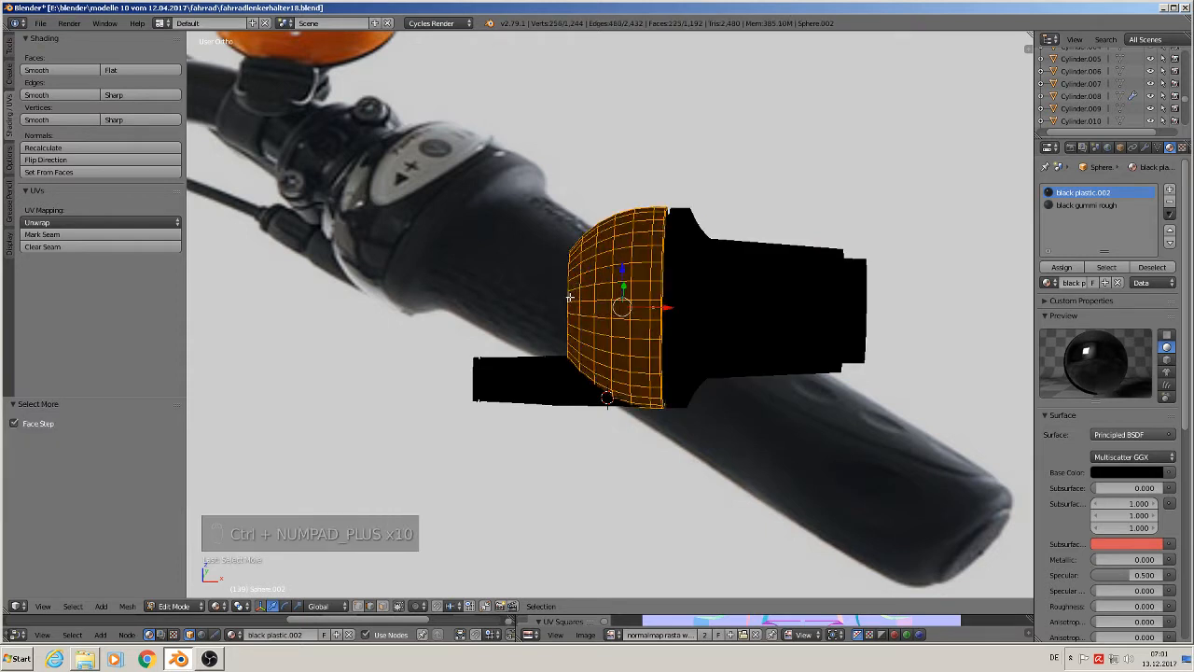
left_click(1064, 269)
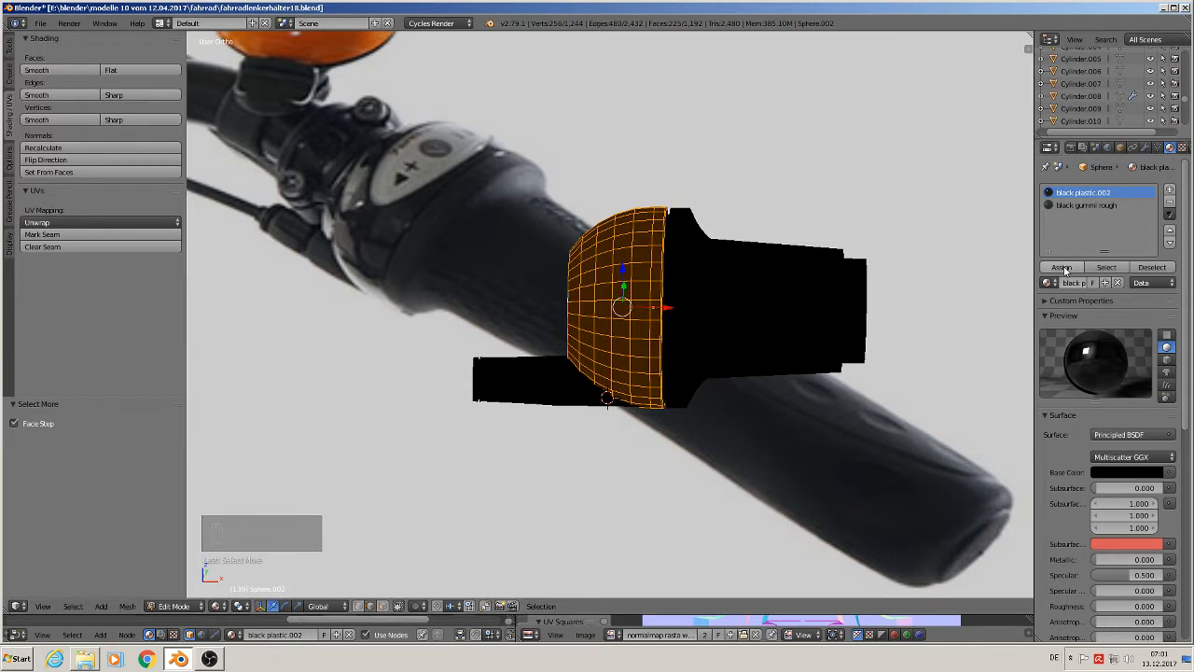
left_click(1065, 269)
Step: Rename the copied material black plastic.glossy and return to Object Mode
left_click(1078, 283)
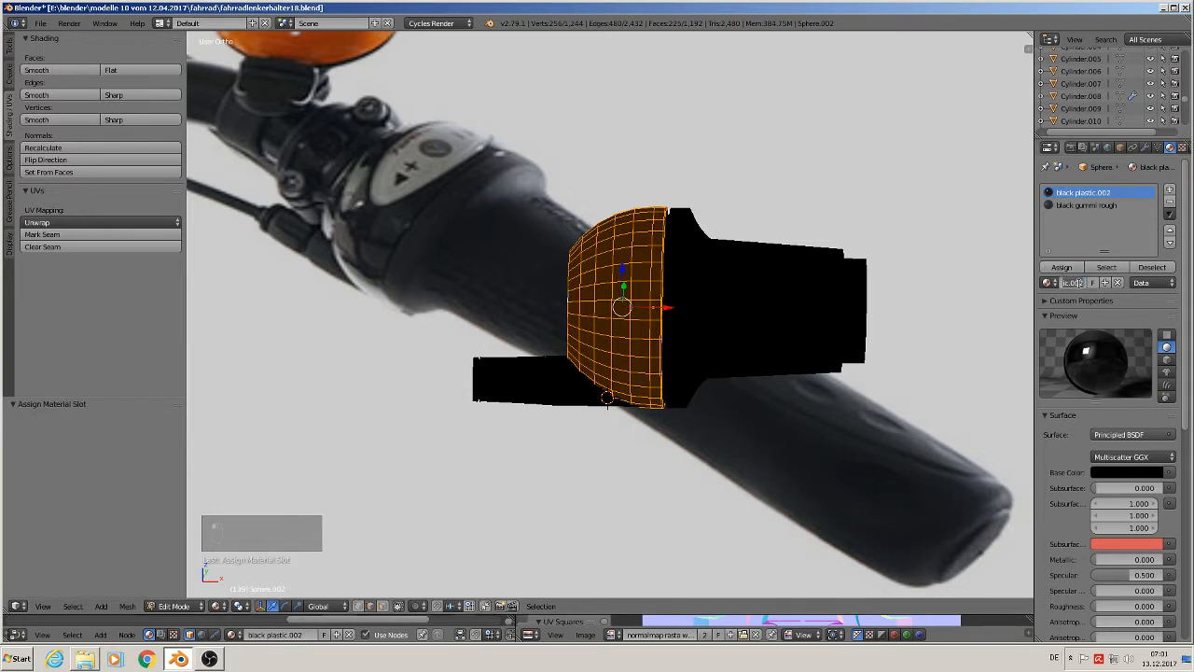
left_click_drag(1069, 282, 1096, 284)
key("BackSpace")
type(".glossy")
key("Return")
key("Tab")
Step: In front view, move the part about 1.17 along X and 0.65 along Z among the finished parts, scale it about 1.8 and nudge it into place
scroll(688, 329, "down", 4)
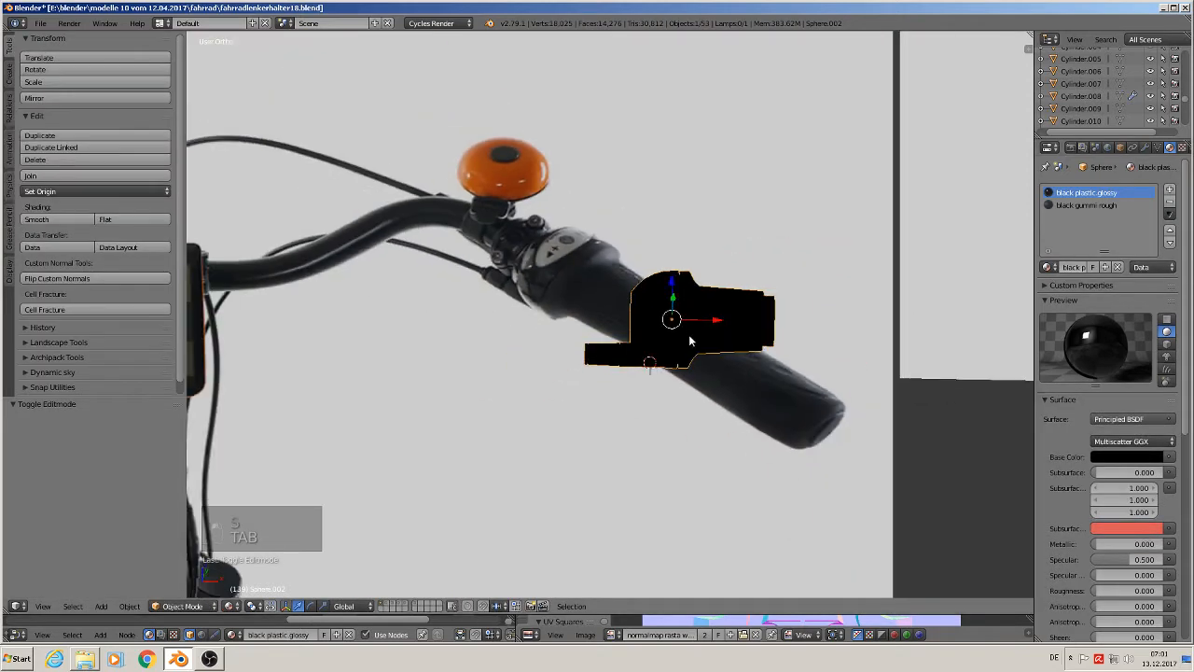
mouse_move(689, 338)
middle_mouse_down()
mouse_move(706, 383)
mouse_move(734, 305)
mouse_move(679, 317)
middle_mouse_up()
scroll(679, 316, "down", 2)
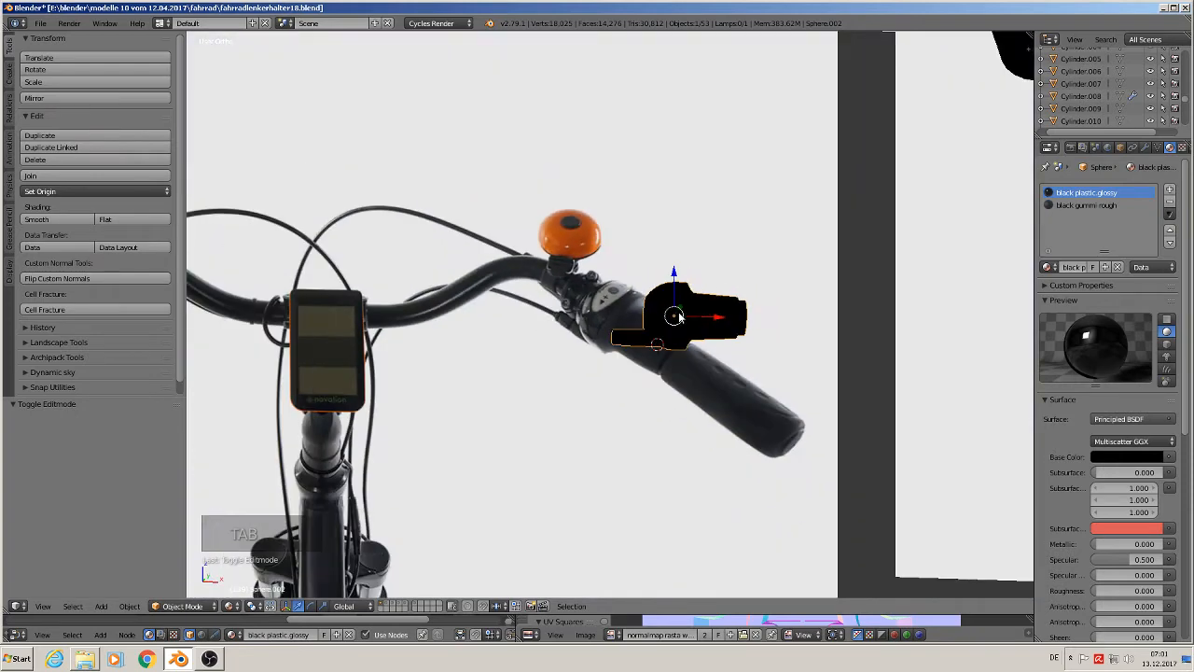
key("KP_1")
scroll(691, 326, "down", 5)
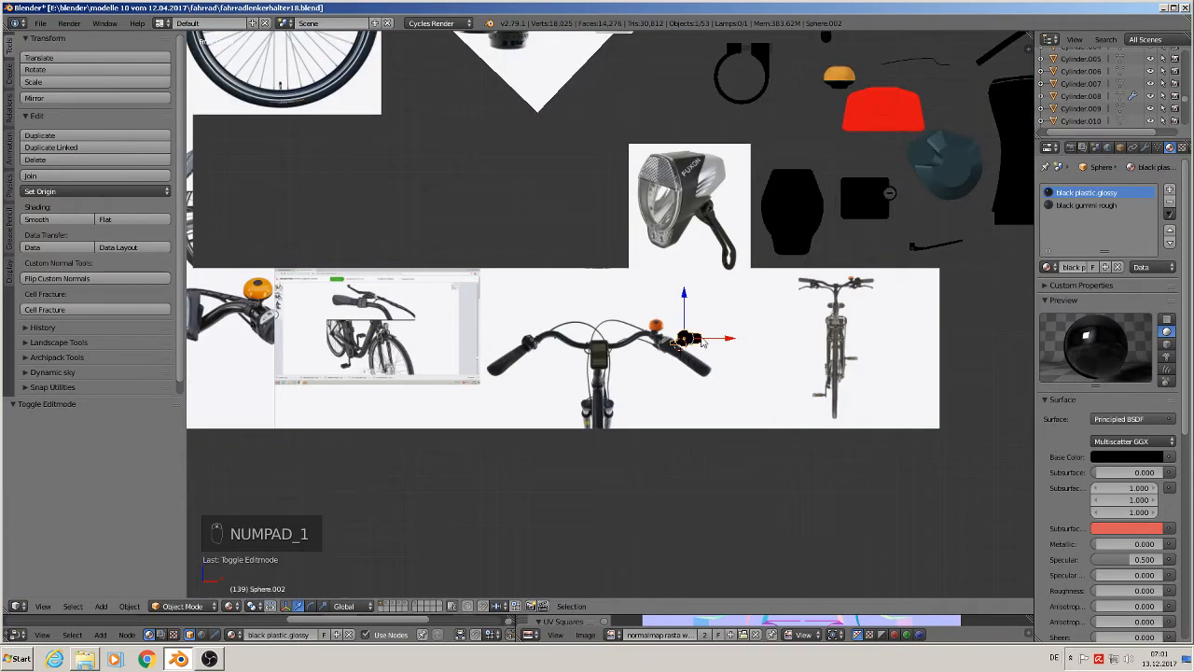
key("g")
left_click(910, 250)
key("s")
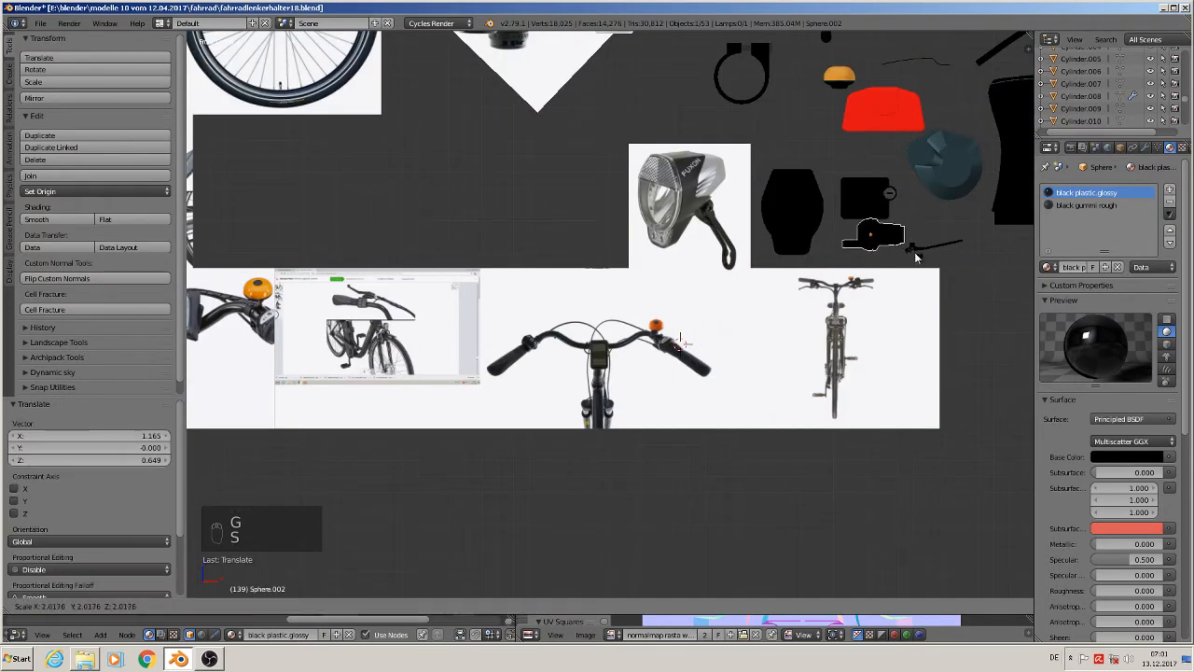
left_click(906, 257)
key("g")
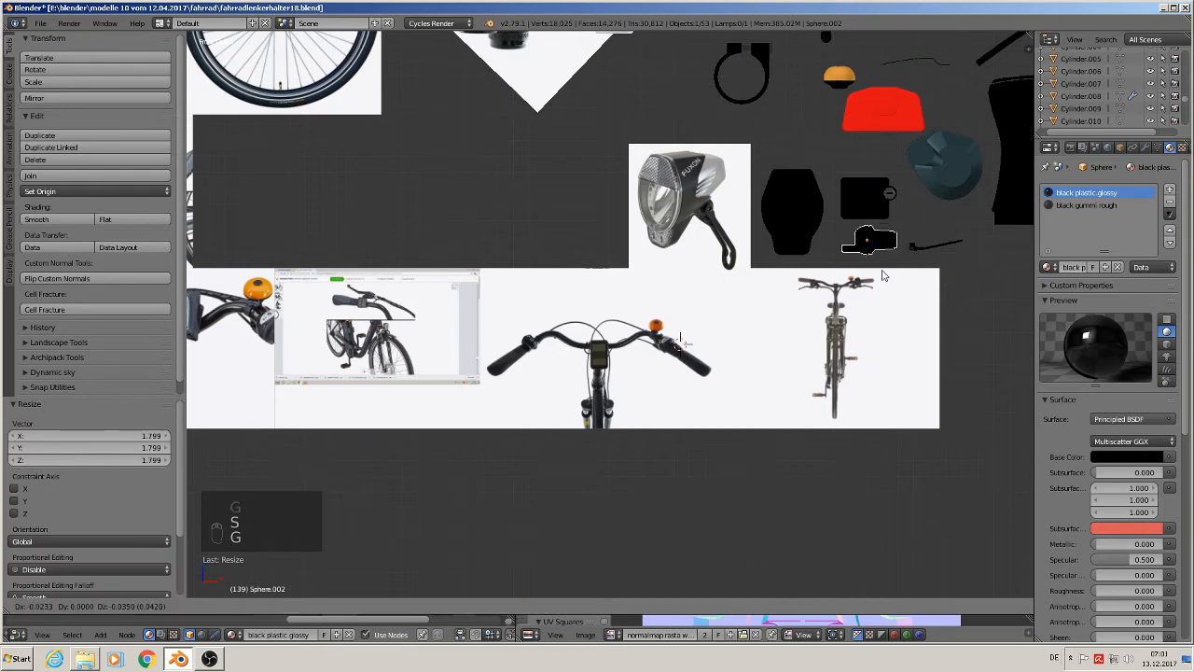
left_click(884, 272)
Step: Add a cube at the 3D cursor on the brake lever housing in the grip reference image and scale it to about 0.011
middle_click_drag(572, 341, 788, 308, "shift")
scroll(788, 309, "up", 1)
scroll(784, 317, "up", 4)
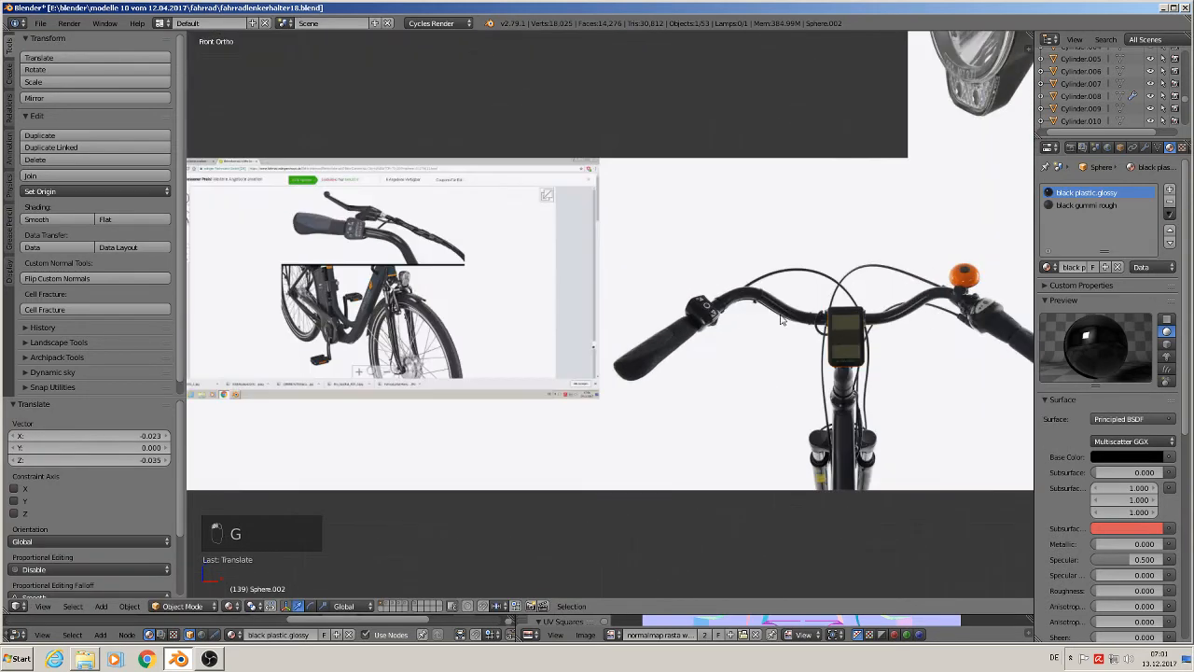
scroll(779, 328, "down", 1)
scroll(779, 331, "up", 1)
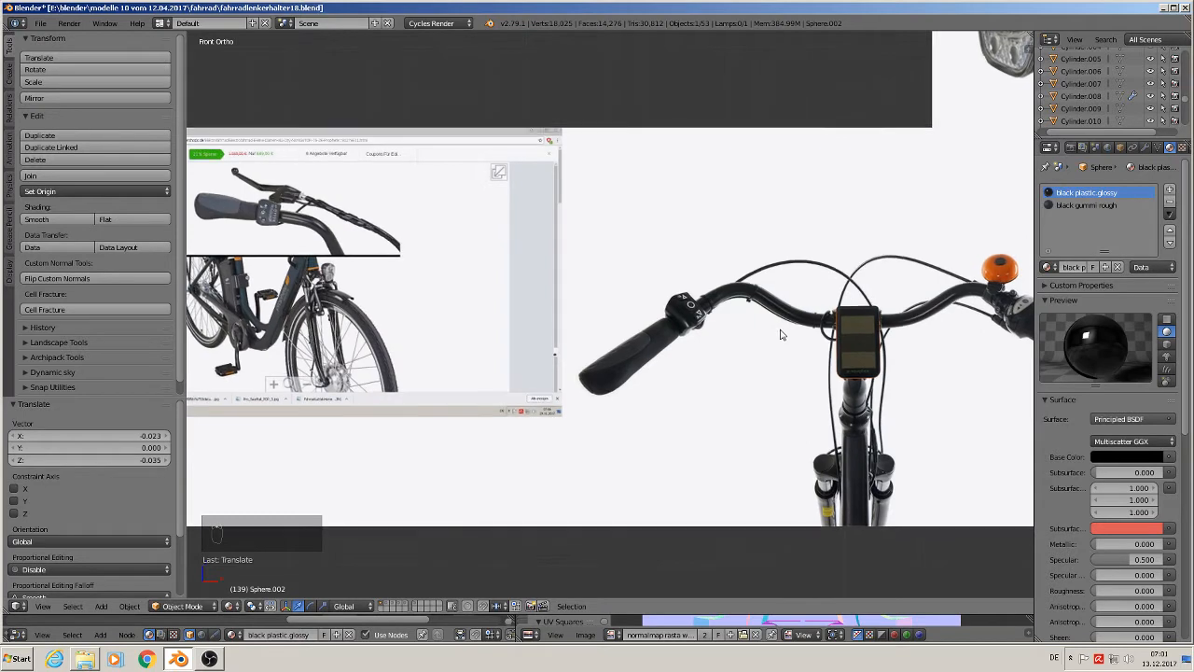
middle_click_drag(781, 334, 290, 361, "shift")
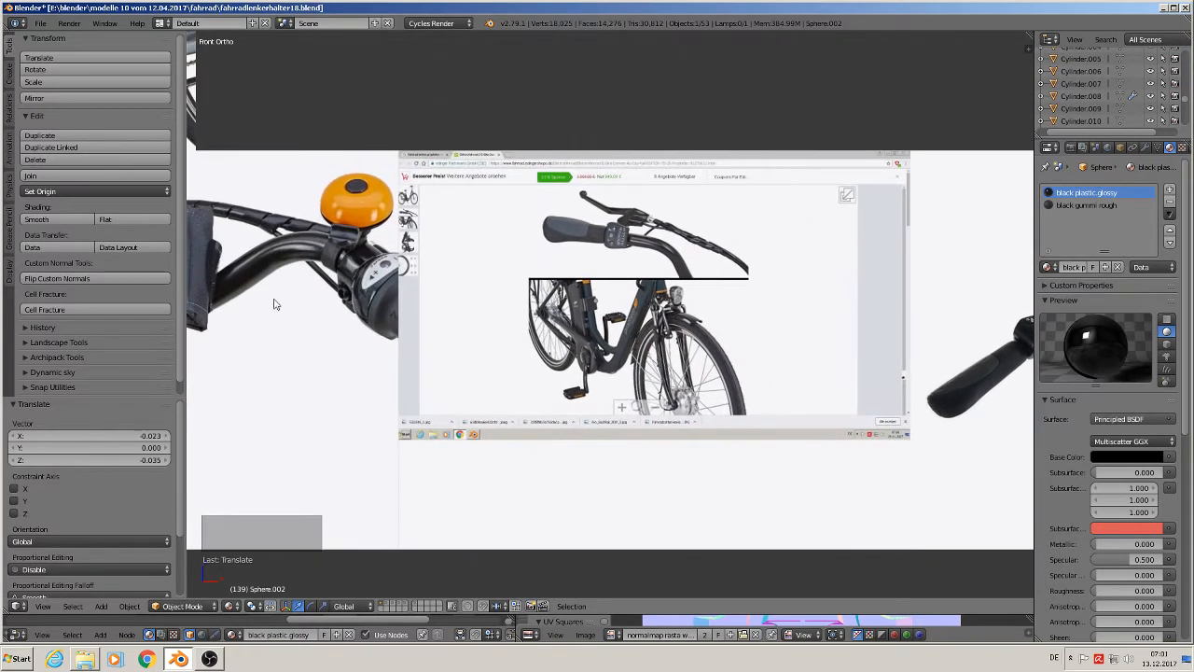
scroll(644, 229, "up", 4)
scroll(664, 226, "up", 3)
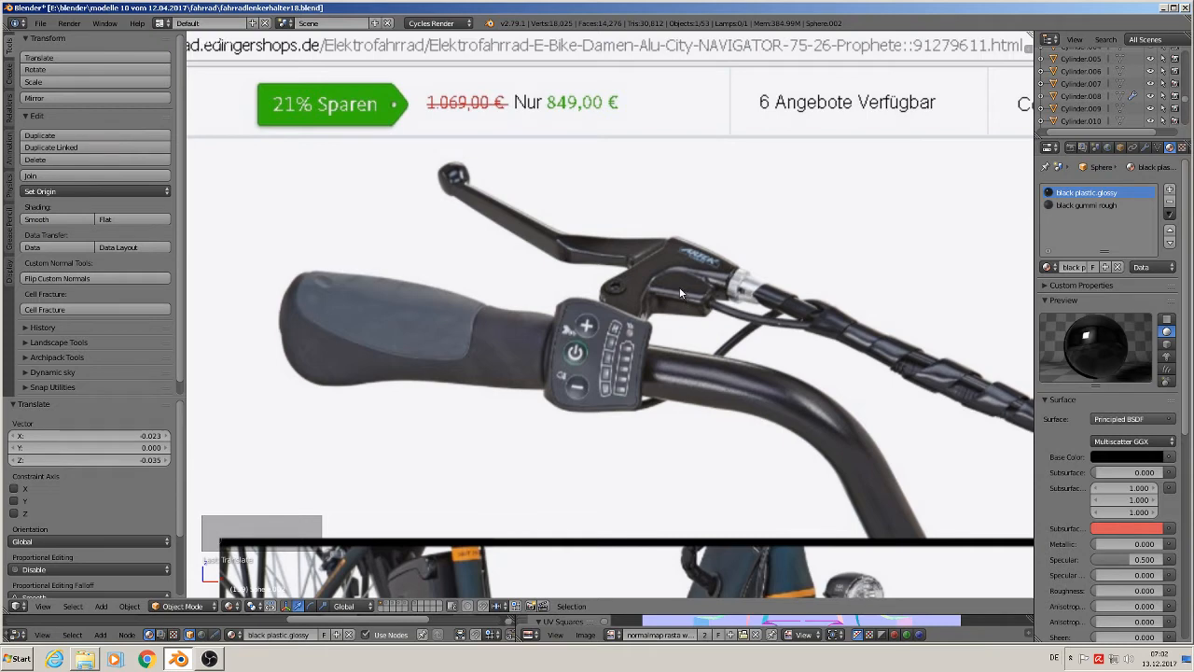
left_click(100, 607)
mouse_move(115, 593)
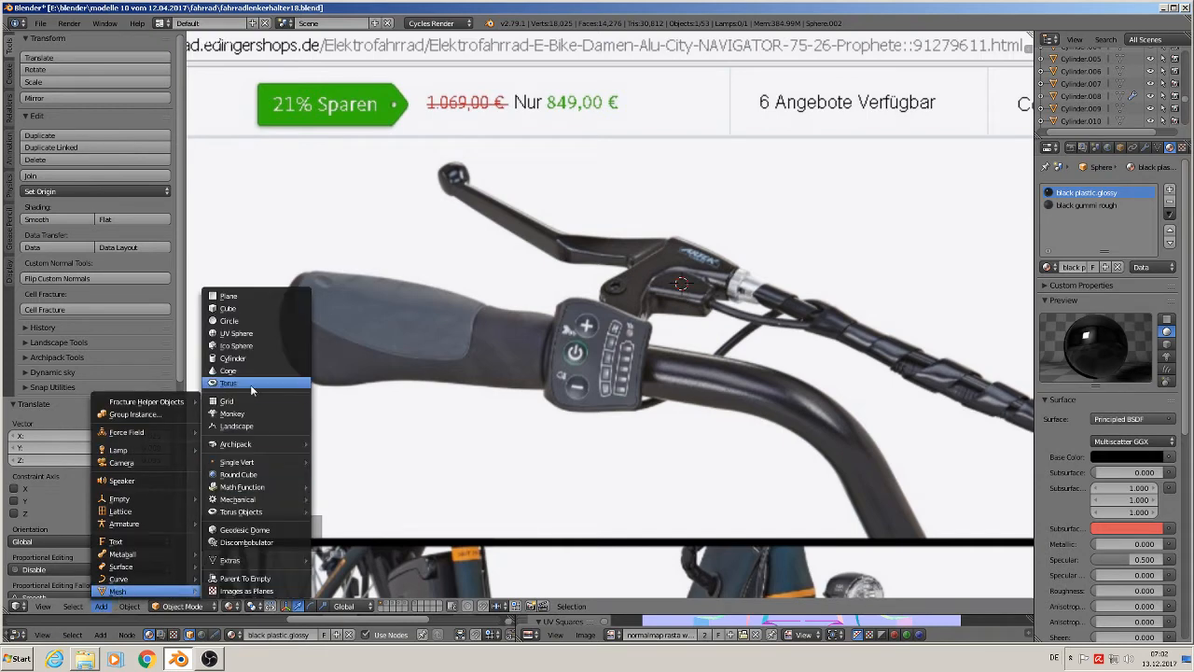
left_click(252, 306)
key("s")
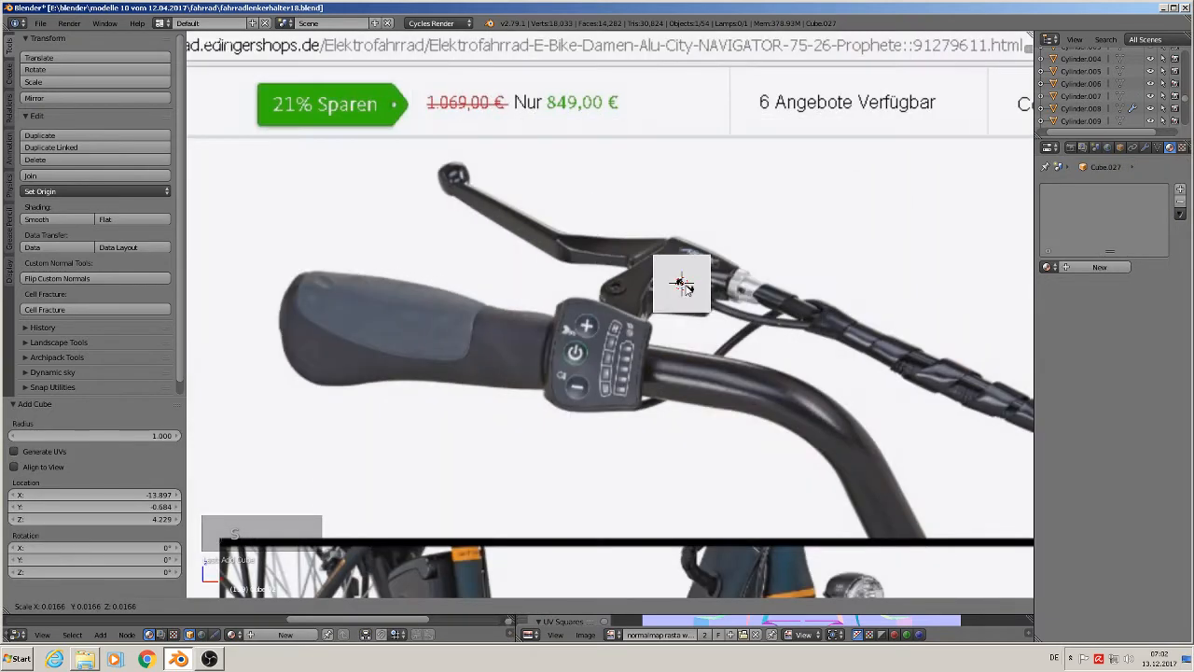
left_click(682, 286)
Step: Stretch the cube along X into a bar and move it about 0.051 along X and -0.057 along Y, clear of the reference image
key("g")
key("x")
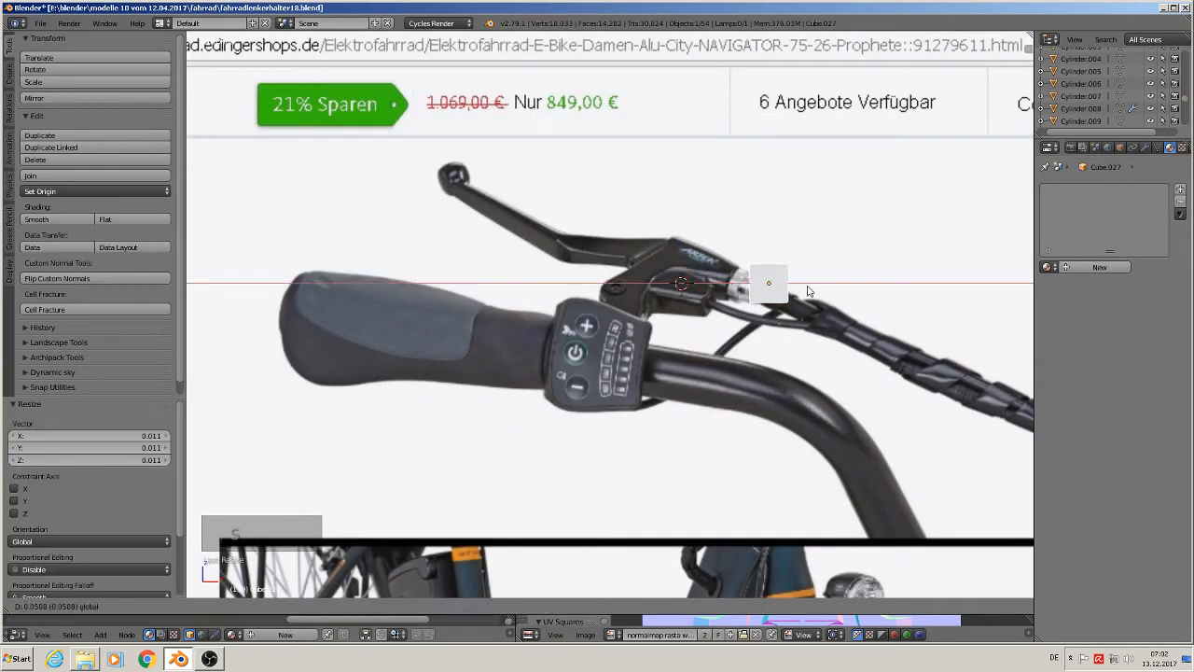
left_click(836, 348)
key("s")
key("x")
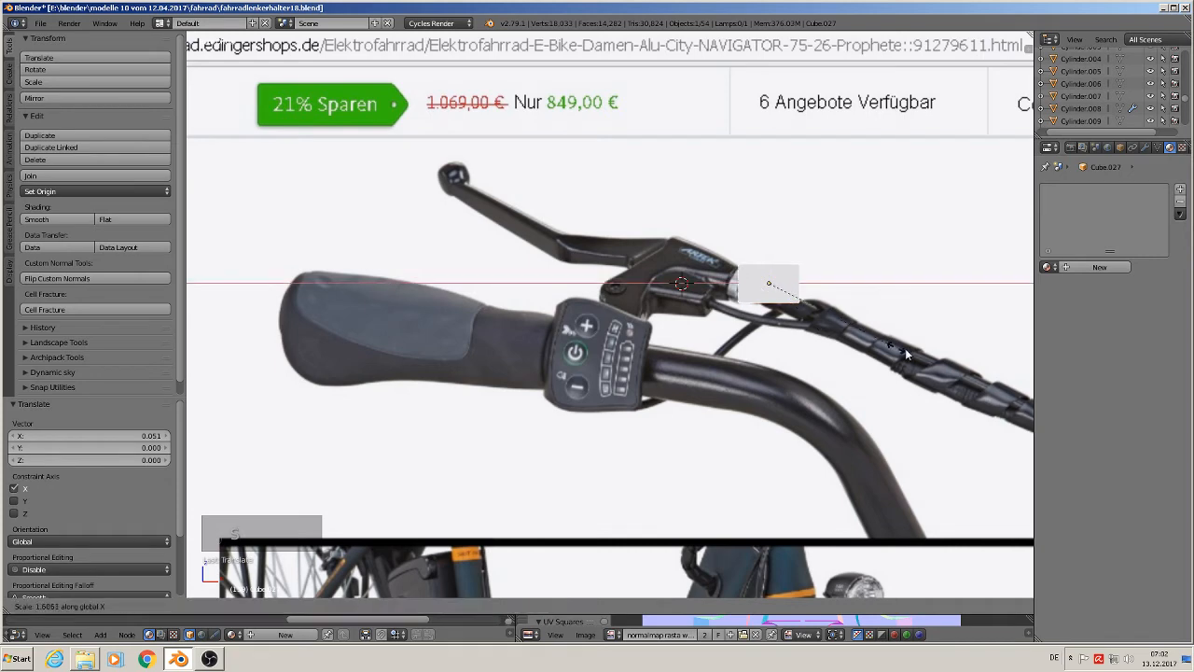
left_click(952, 355)
middle_click_drag(952, 354, 782, 365)
left_click_drag(794, 265, 733, 307)
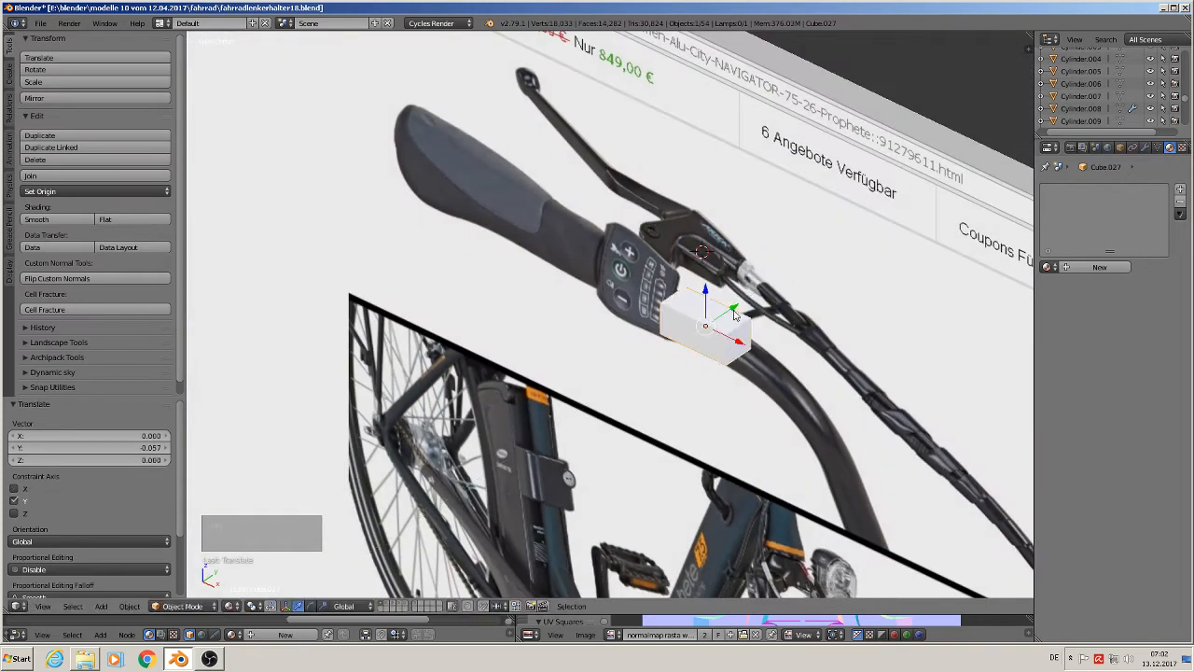
Step: In Edit Mode, select the bar's +X end face and scale it to about 0.73 to taper the block
scroll(752, 330, "up", 4)
key("Tab")
right_click(721, 346)
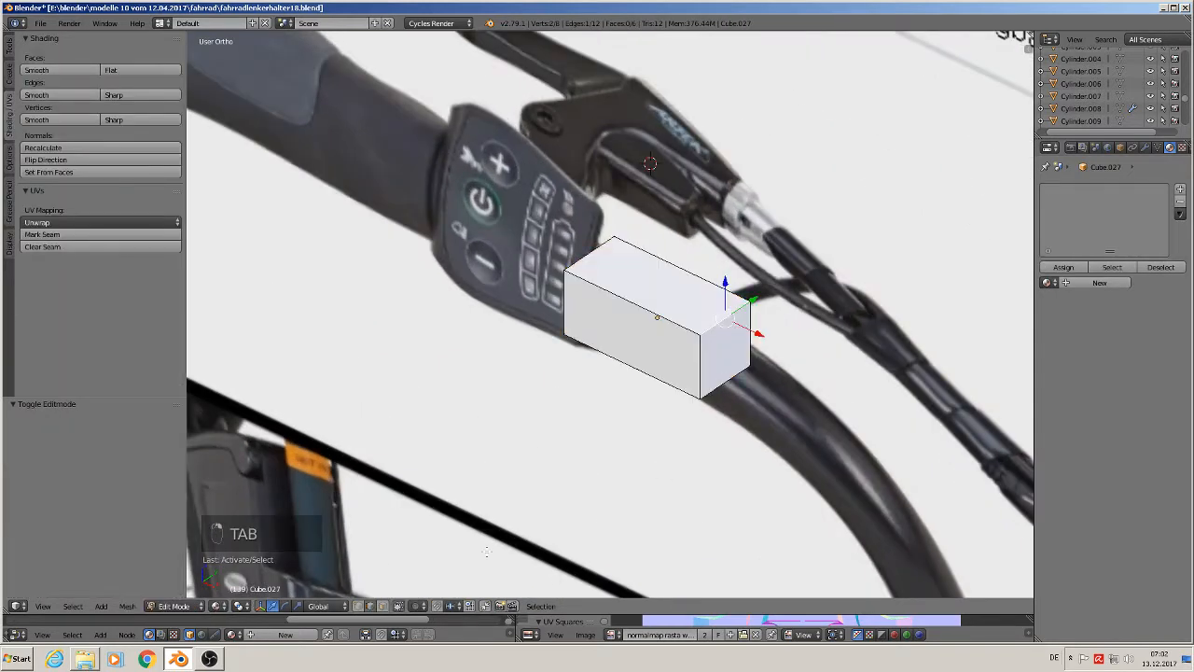
left_click(382, 606)
right_click(724, 360)
key("s")
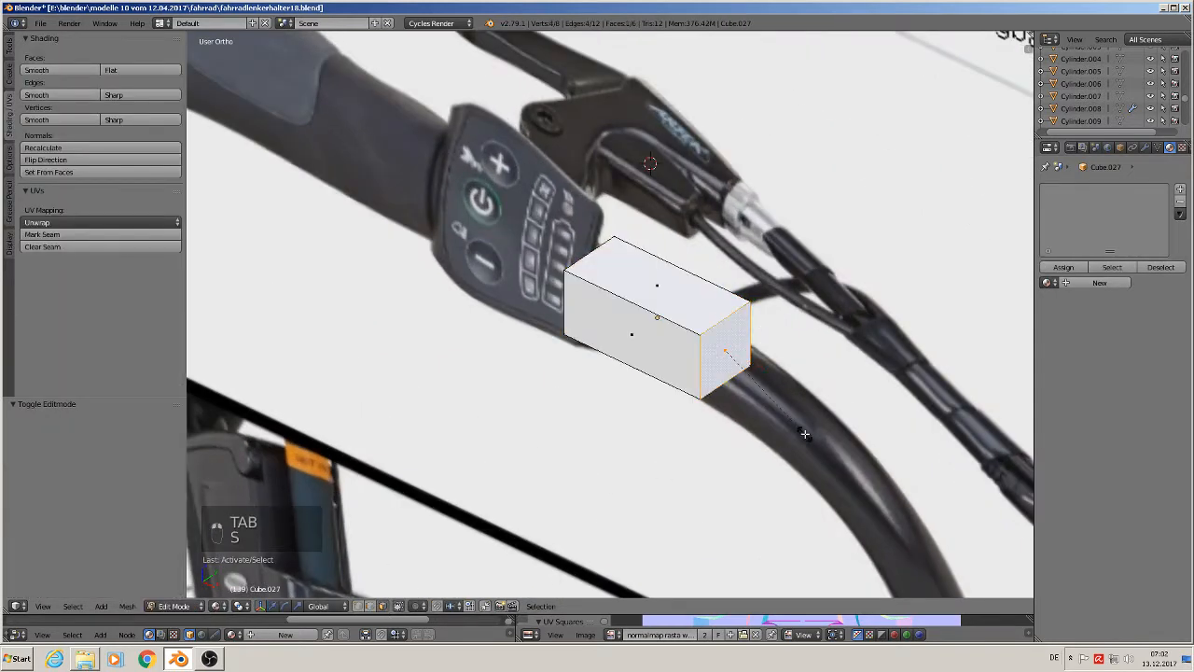
left_click(771, 421)
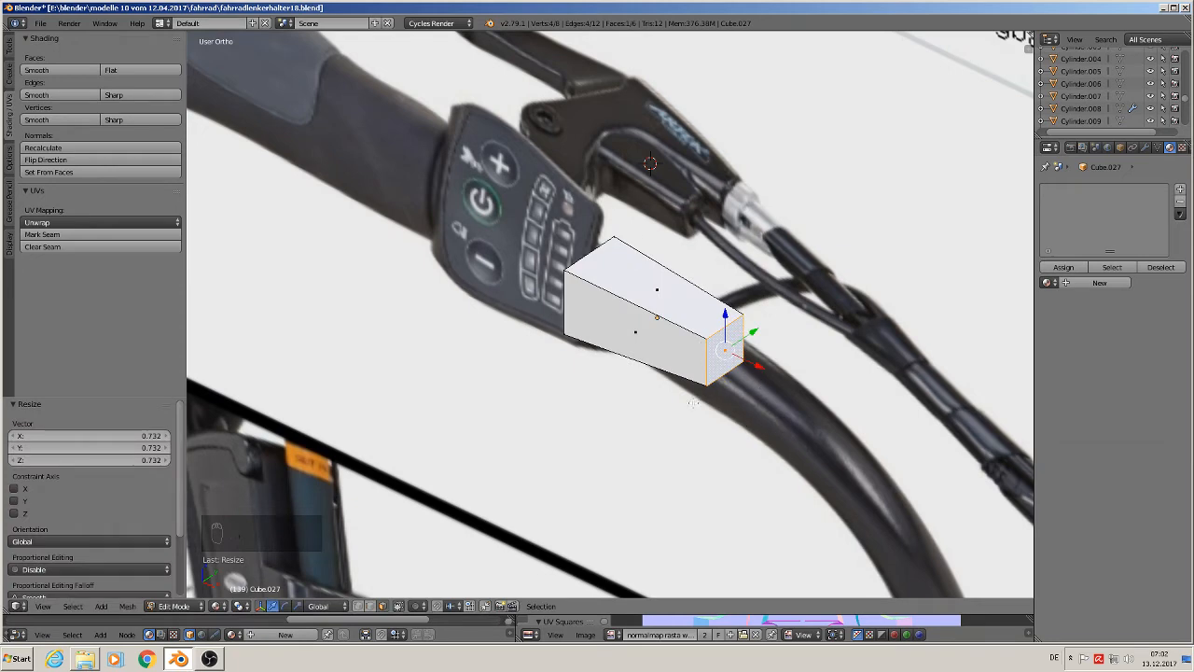
Step: Bevel all edges of the tapered block narrowly with two segments and return to Object Mode
key("a")
key("a")
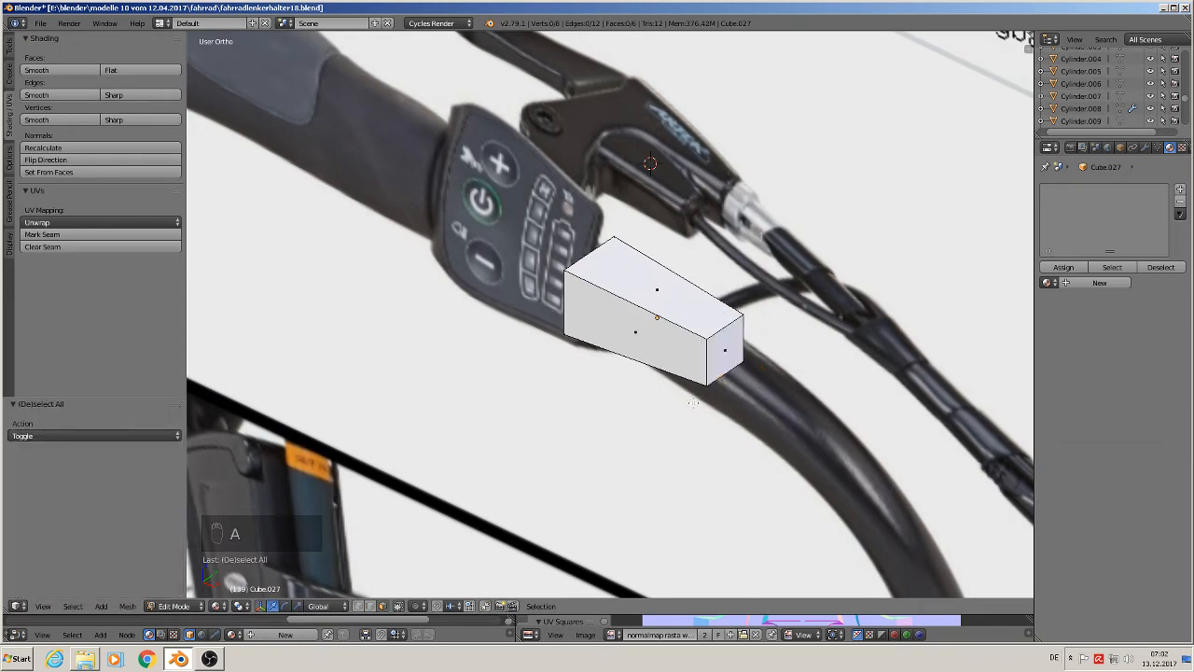
key("ctrl+b")
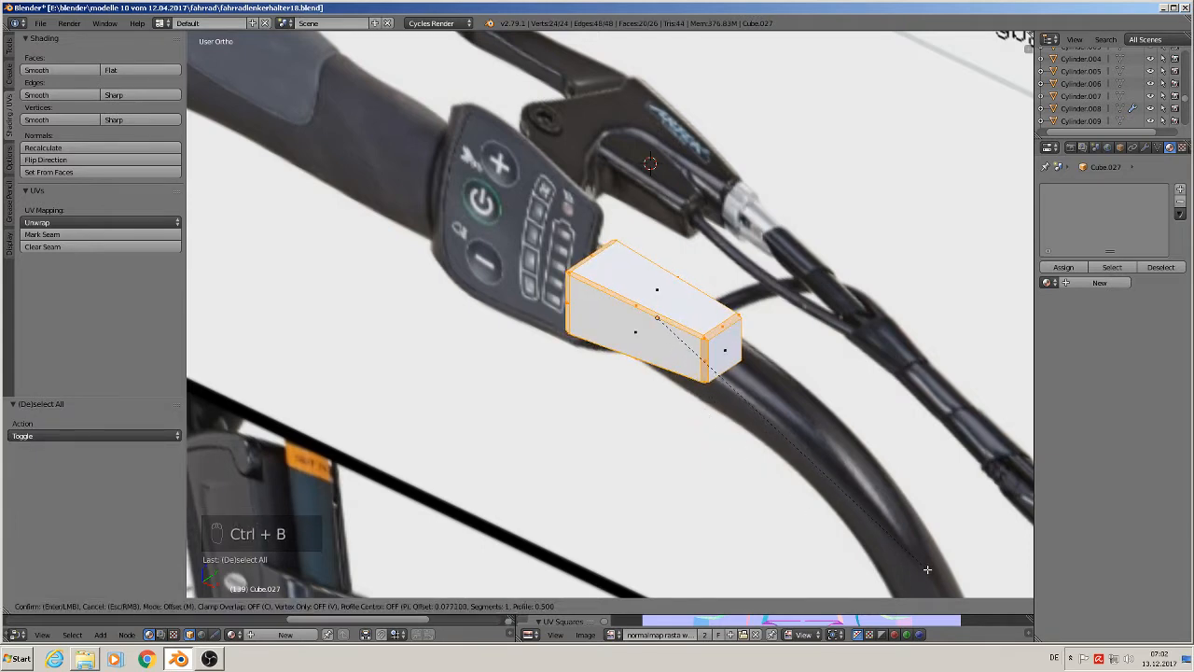
scroll(938, 577, "up", 1)
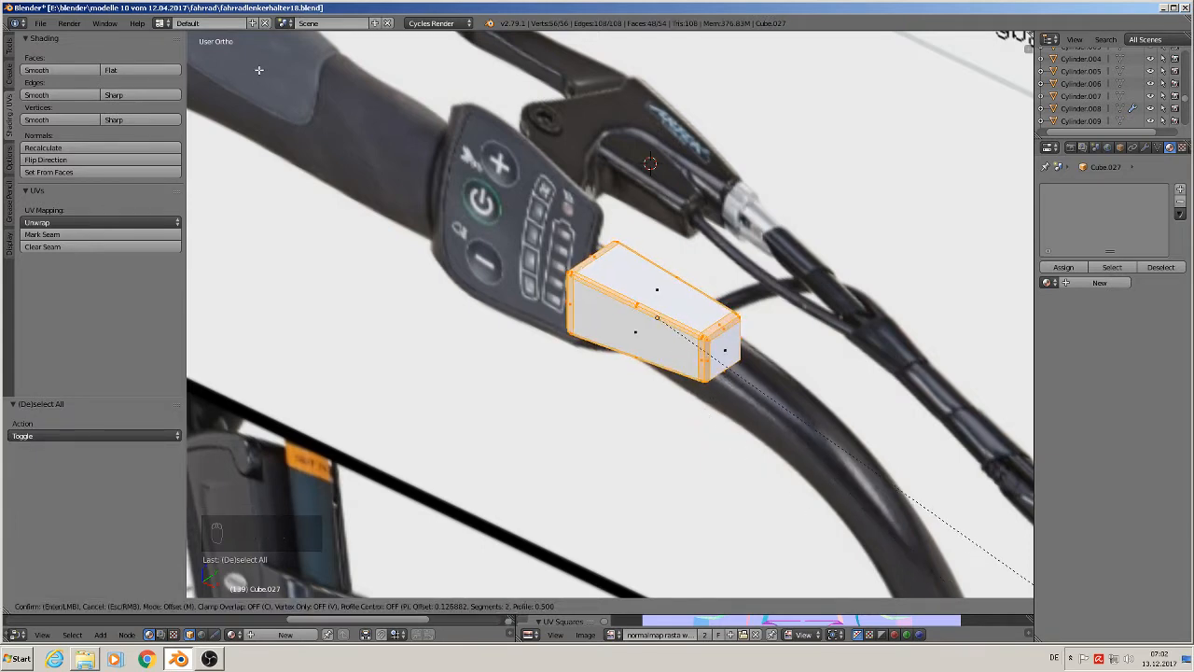
left_click(964, 593)
key("Tab")
Step: In front view, scale the tapered block to about 0.925 and move it about 0.087 along X and 0.05 along Z, above the cable
middle_click_drag(652, 303, 679, 319)
key("KP_1")
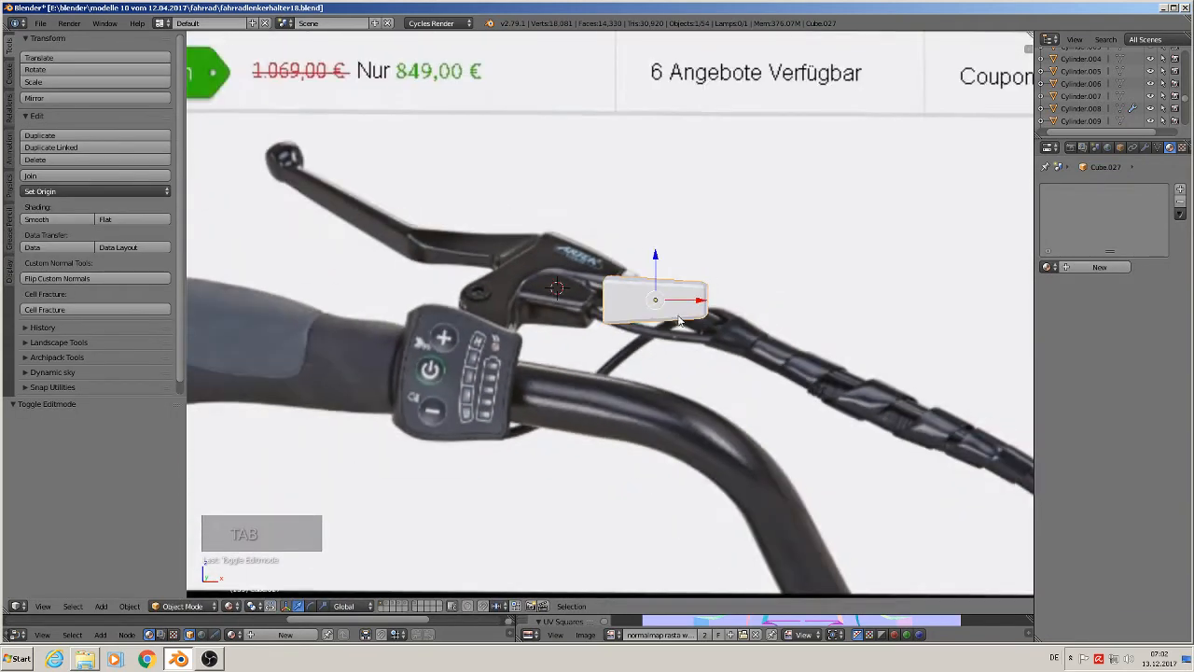
key("s")
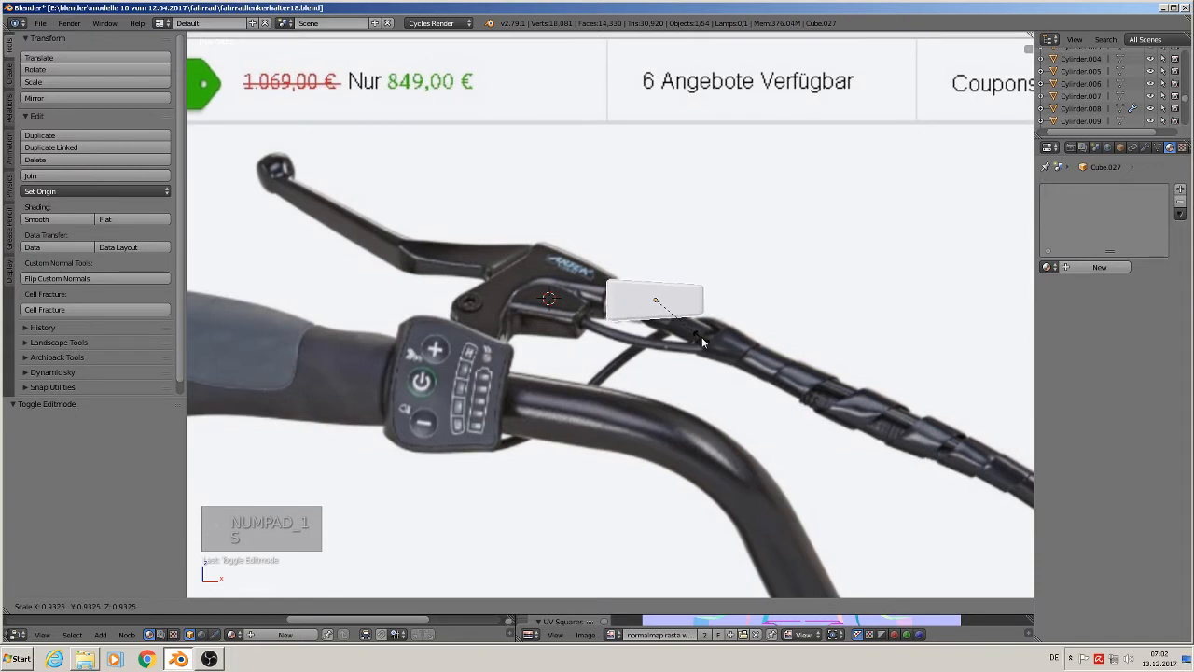
left_click(700, 336)
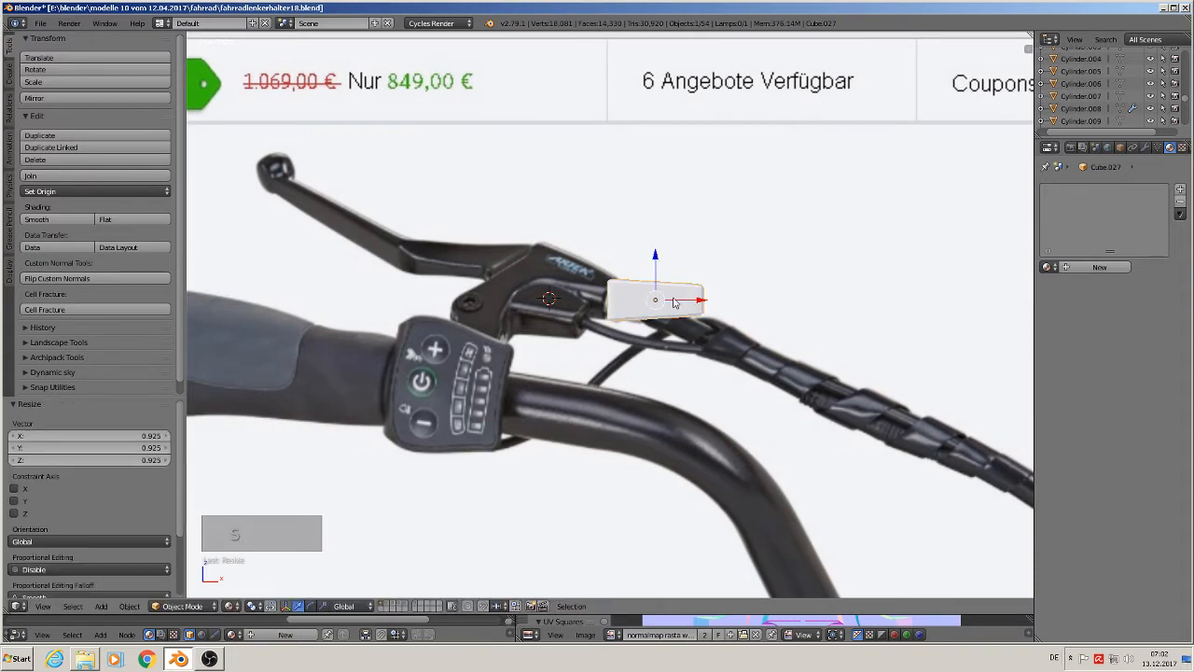
key("g")
left_click(847, 196)
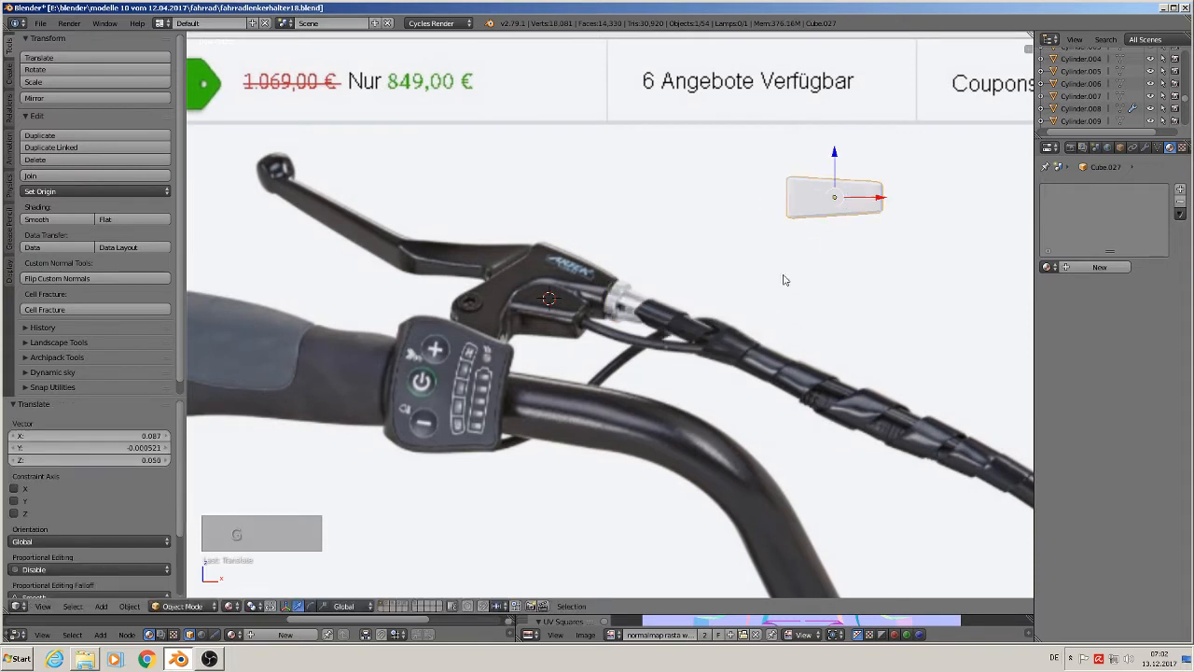
Step: Place the 3D cursor on the ball end of the brake lever in the reference image and add a UV sphere there
middle_click_drag(326, 261, 477, 267, "shift")
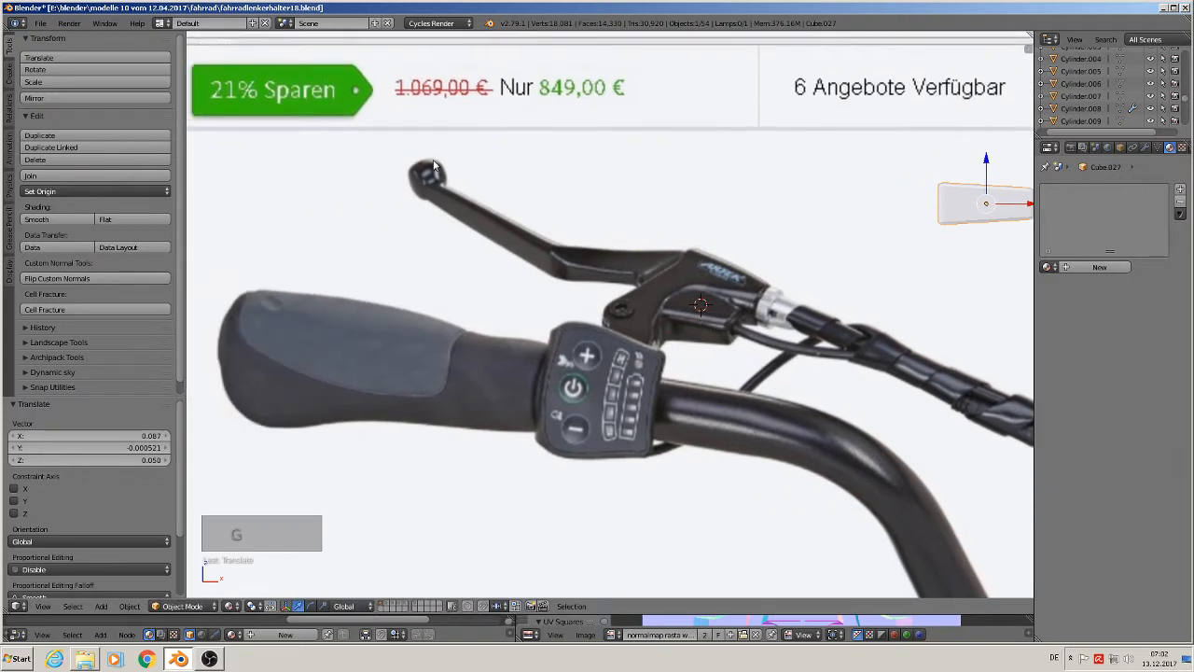
middle_click_drag(450, 220, 346, 224, "shift")
left_click(329, 178)
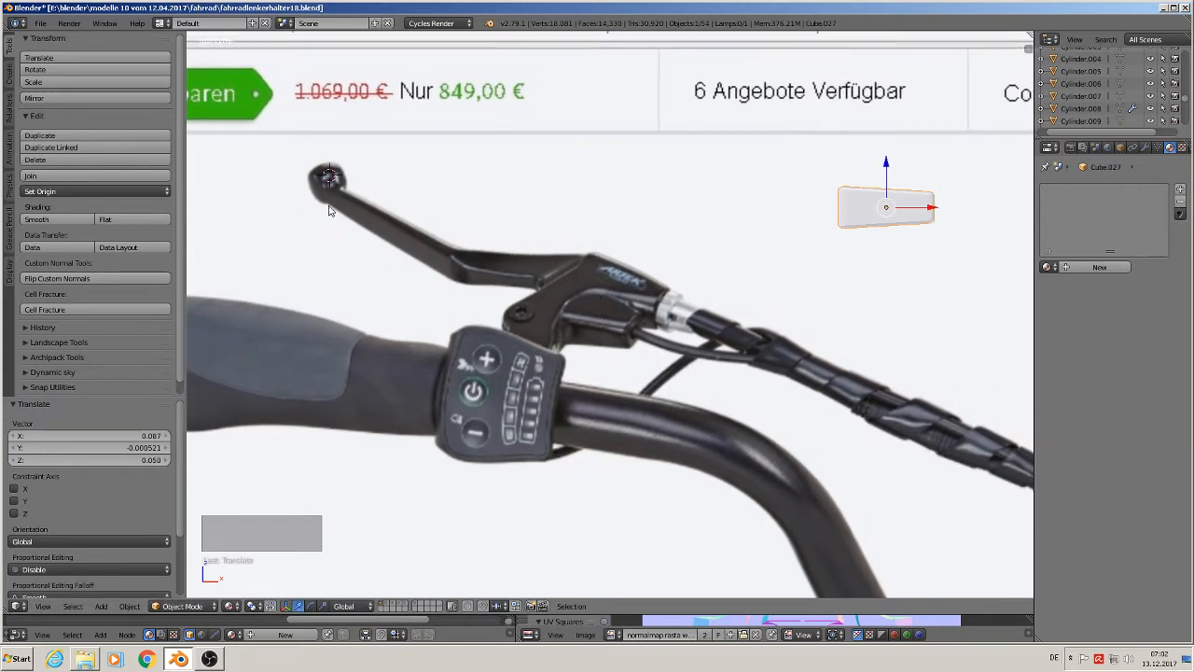
left_click(102, 606)
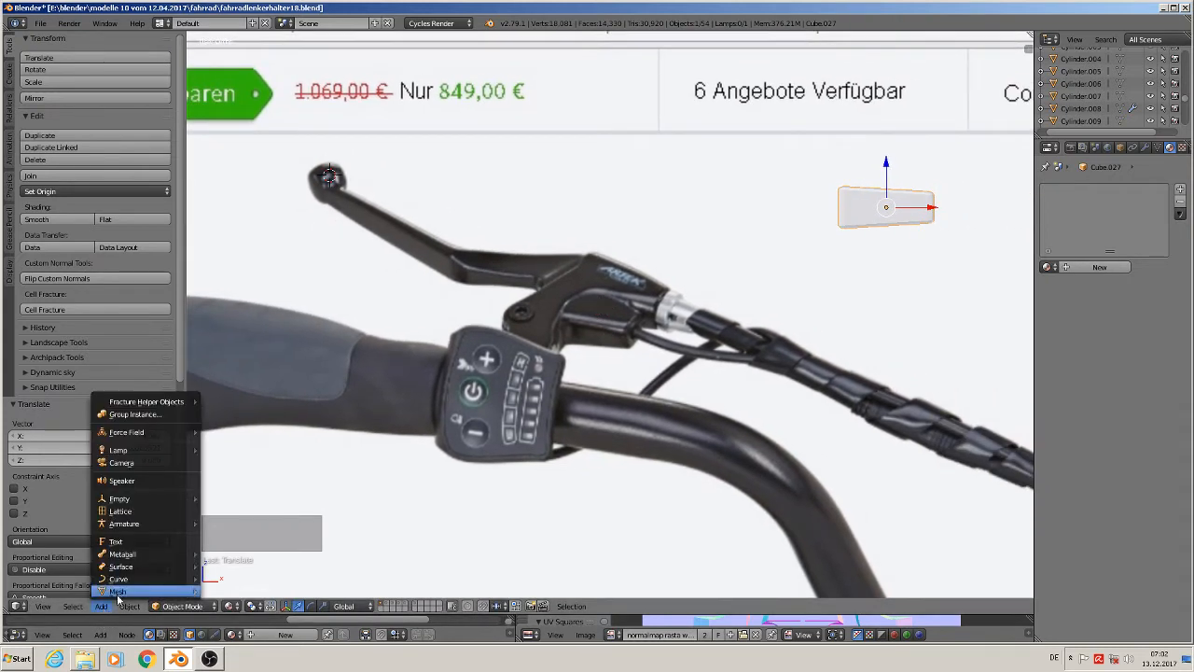
mouse_move(117, 593)
left_click(264, 334)
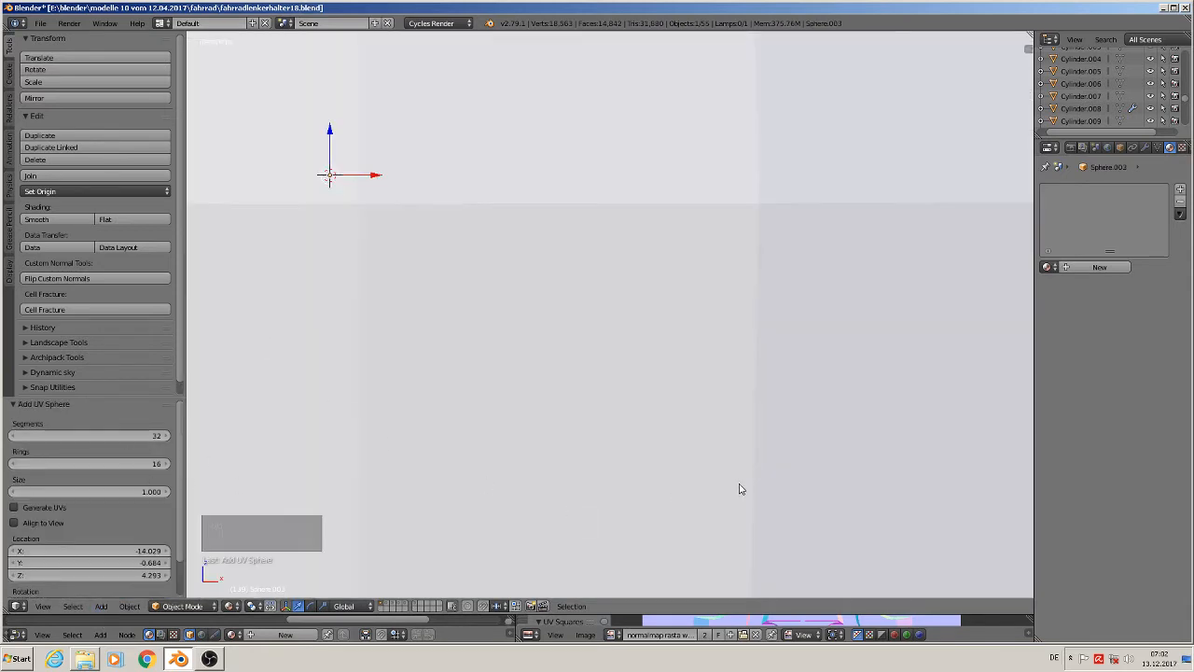
Step: Scale the sphere down to roughly the size of the lever's ball end and move it about 0.077 along X
key("s")
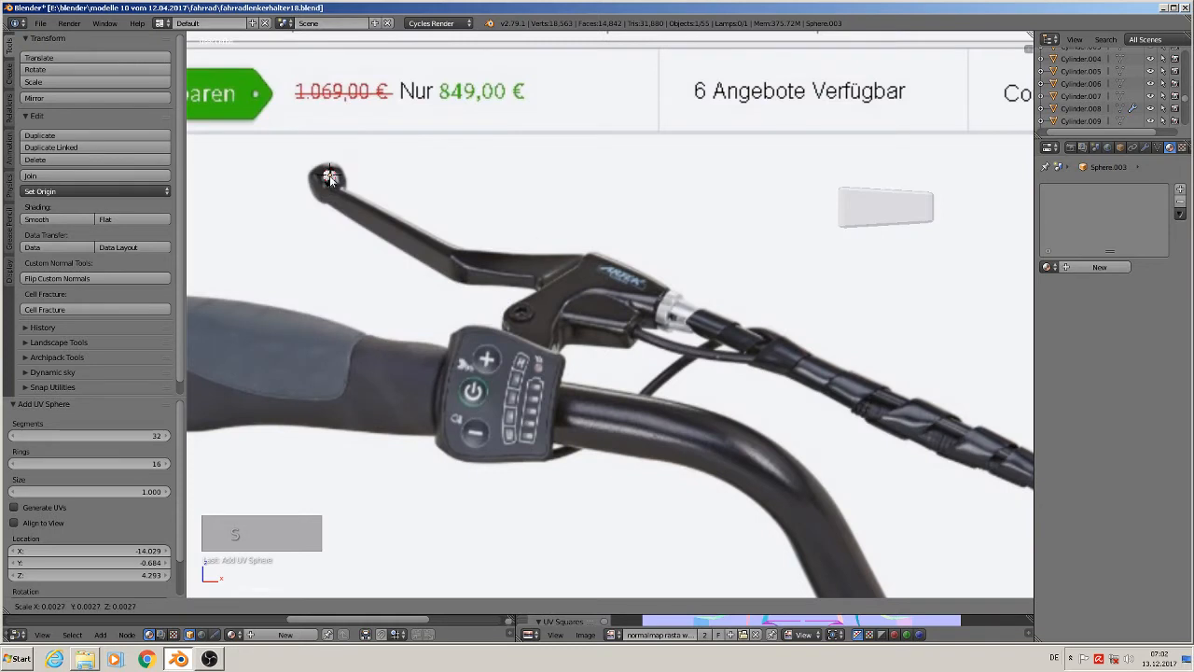
left_click(334, 179)
left_click_drag(376, 178, 535, 180)
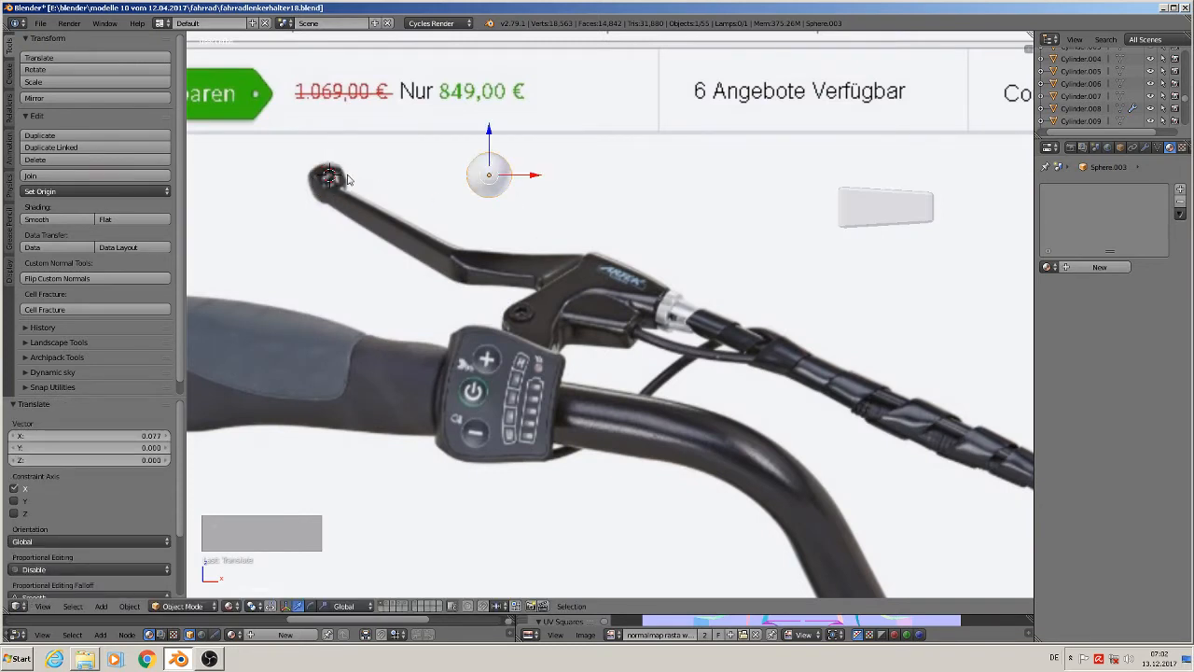
Step: In Edit Mode, select the sphere's top pole vertex, grow the selection by two rings and delete those vertices
scroll(593, 284, "up", 3)
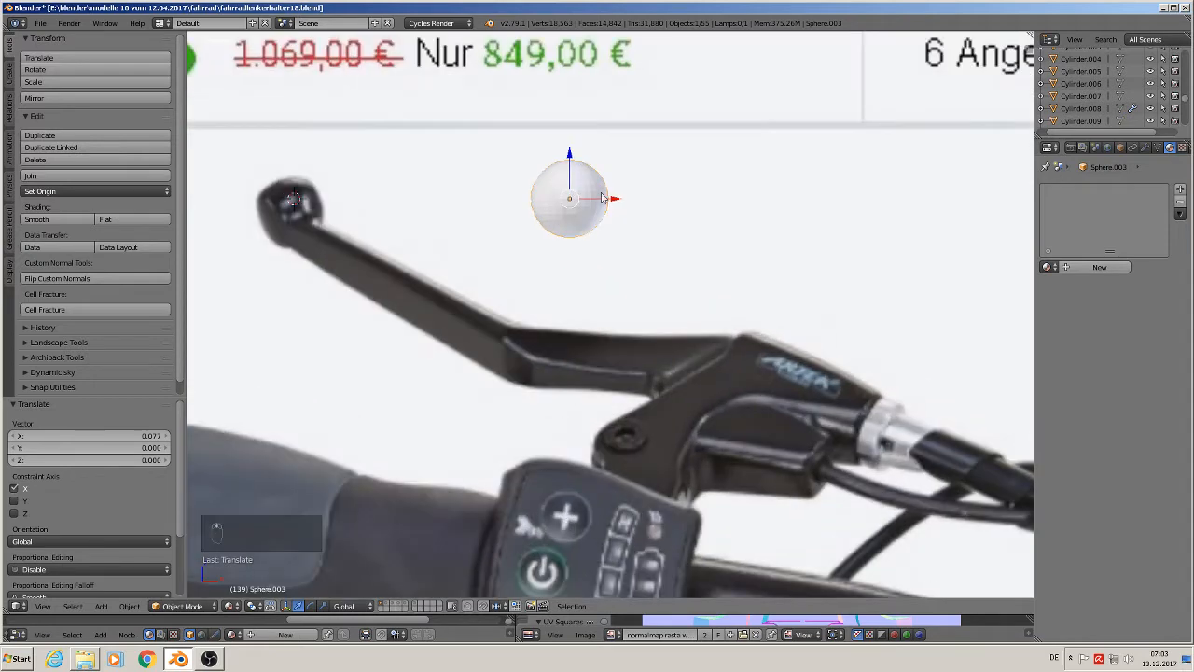
key("Tab")
scroll(592, 305, "up", 3)
middle_click_drag(592, 287, 551, 457, "shift")
left_click(369, 606)
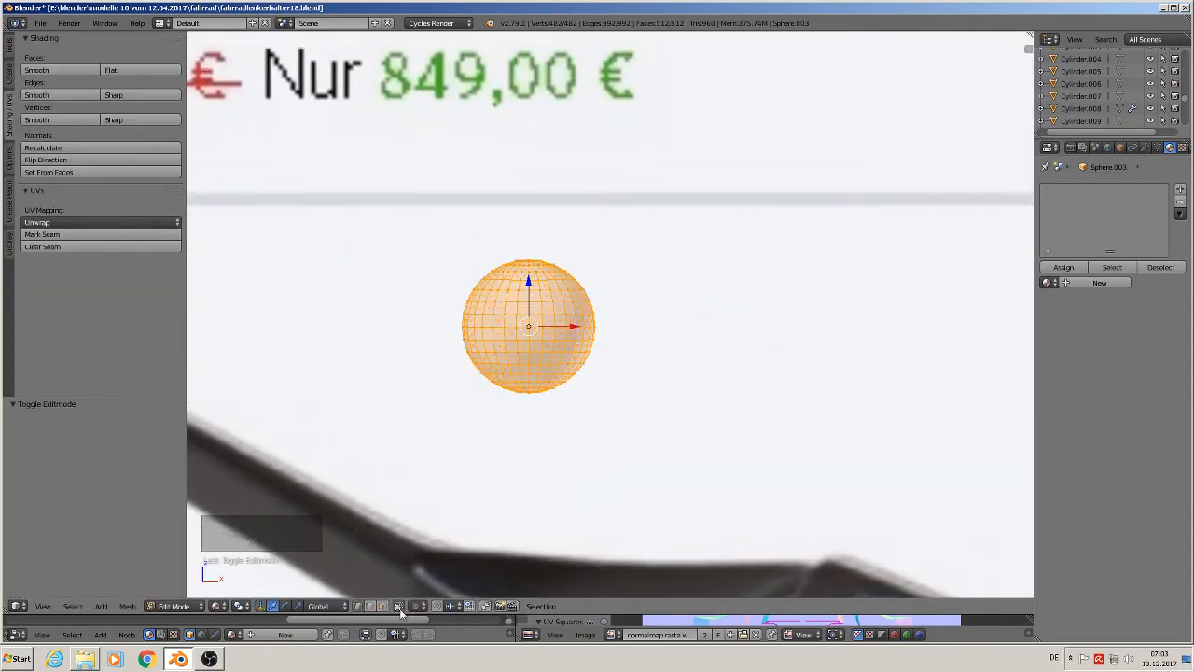
key("a")
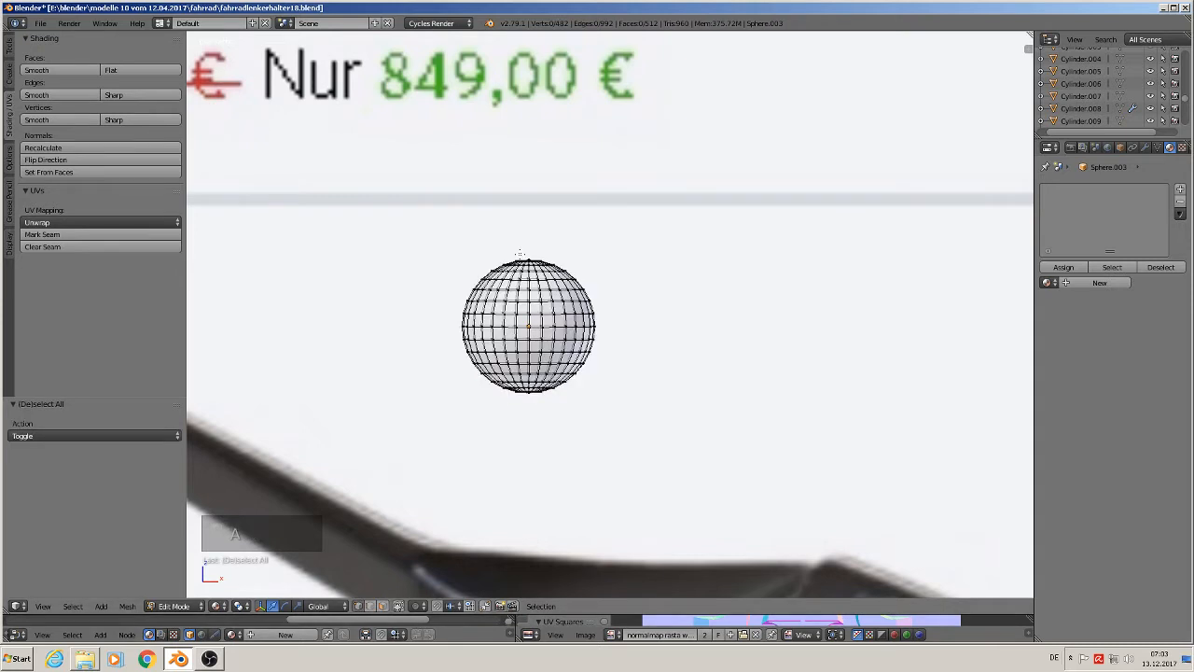
right_click(524, 254, "alt")
right_click(526, 255)
right_click(528, 253)
key("ctrl+KP_Add")
key("ctrl+KP_Add")
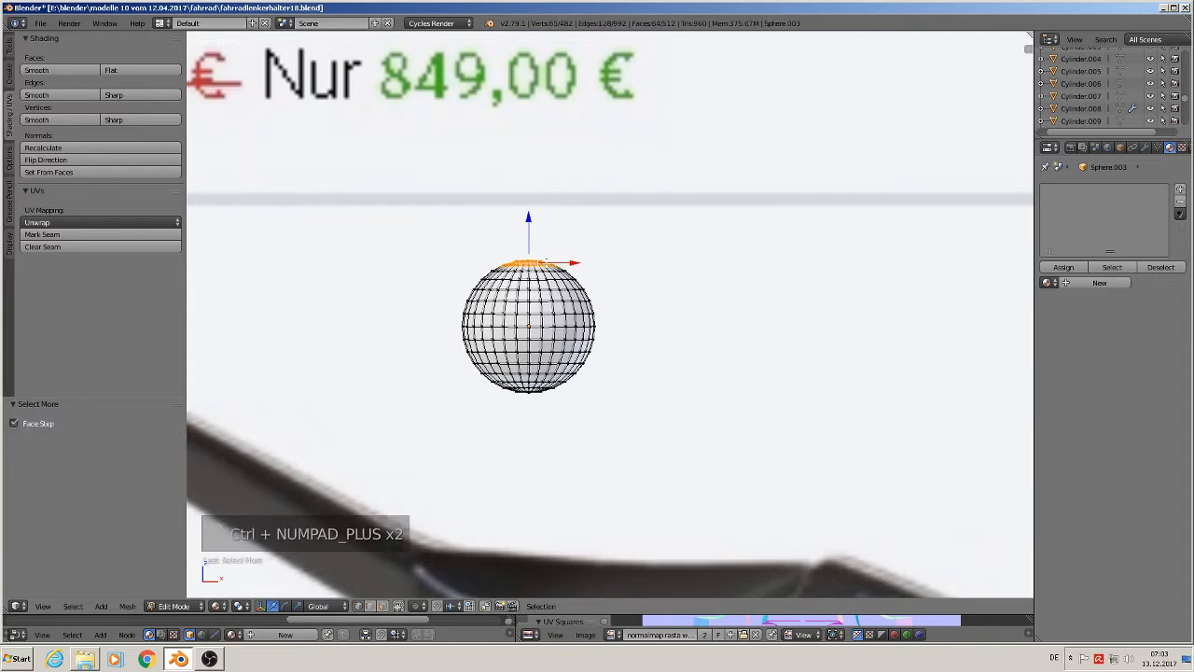
key("x")
left_click(547, 264)
Step: Select the sphere's bottom pole vertex, grow the selection by two rings and delete those vertices
right_click(529, 392)
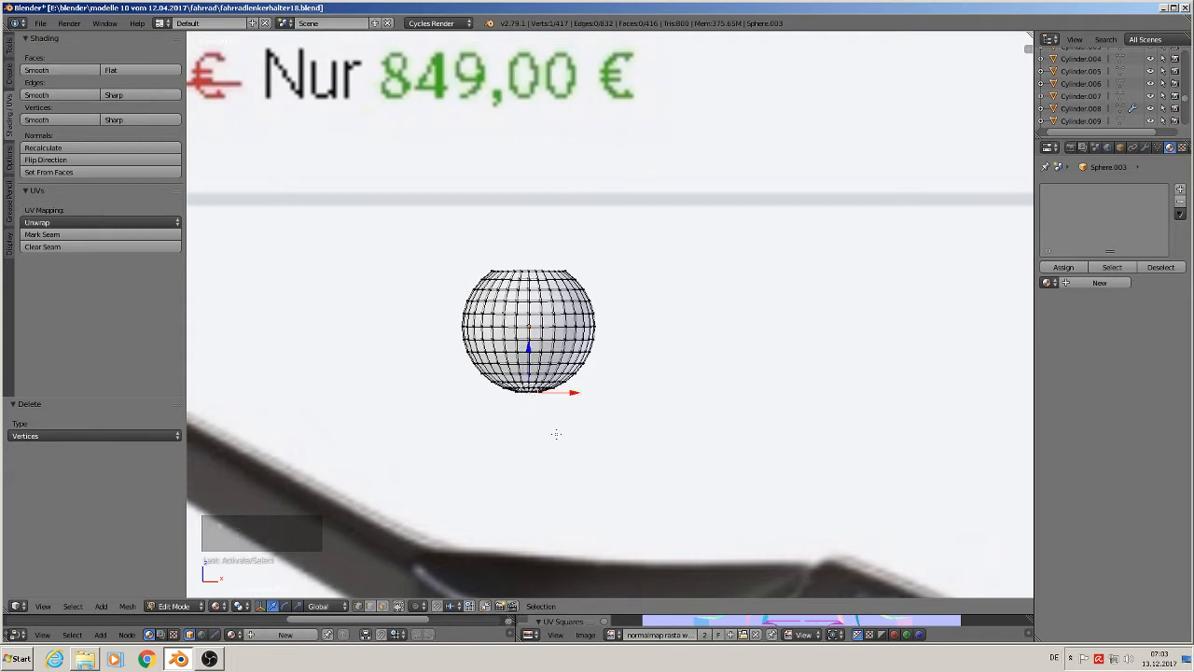
key("ctrl+KP_Add")
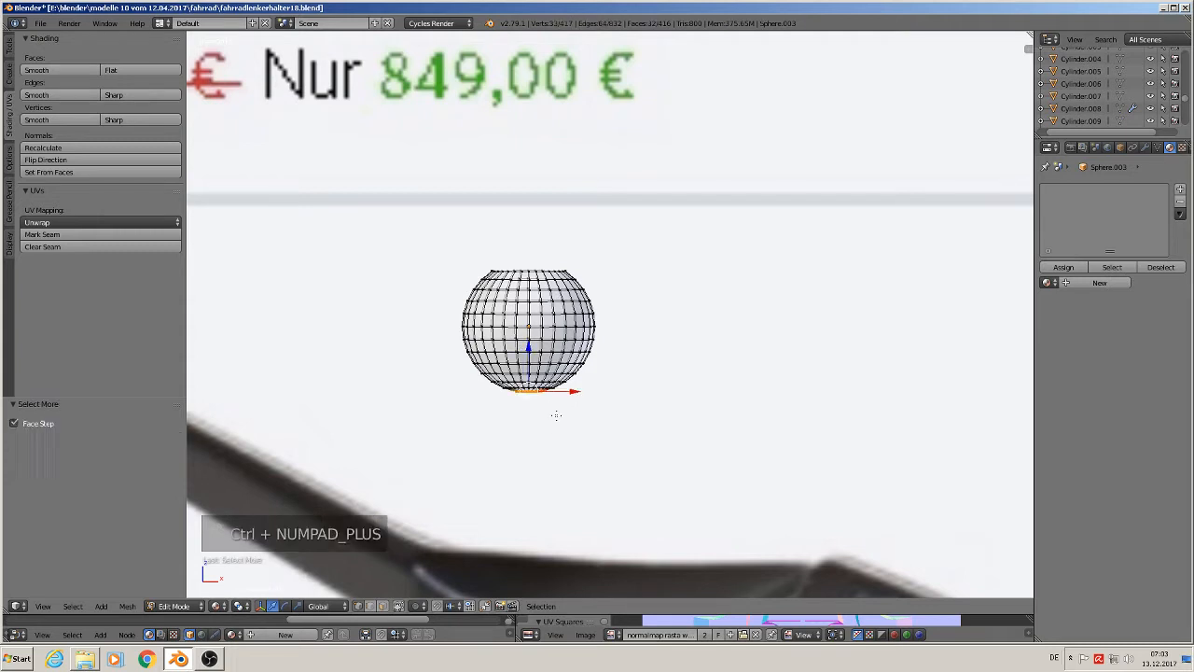
key("ctrl+KP_Add")
key("x")
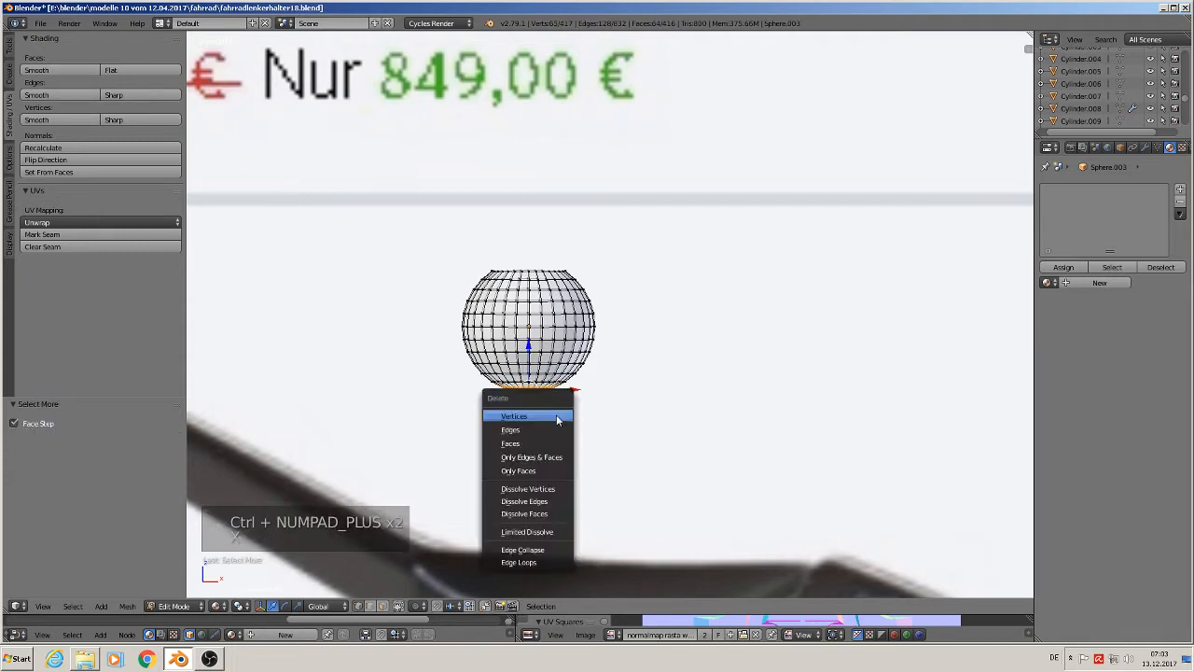
left_click(556, 415)
Step: Fill the open edge loops at the bottom and top of the sphere with faces and return to Object Mode
right_click(534, 383, "alt")
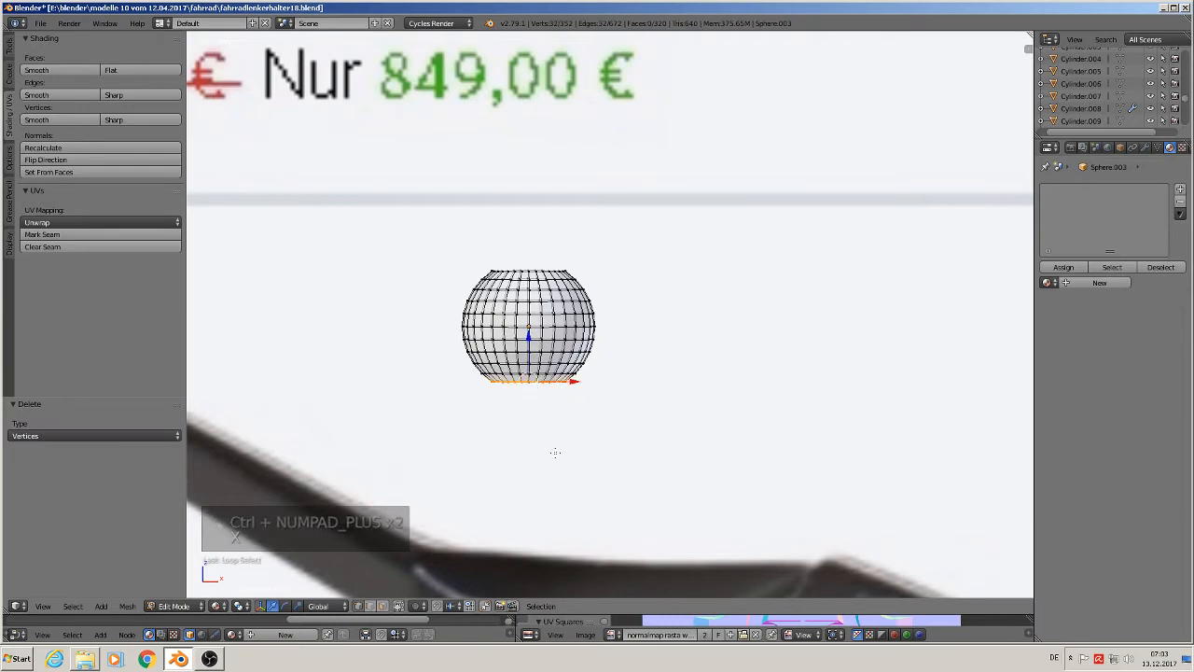
key("f")
middle_click_drag(553, 454, 540, 488)
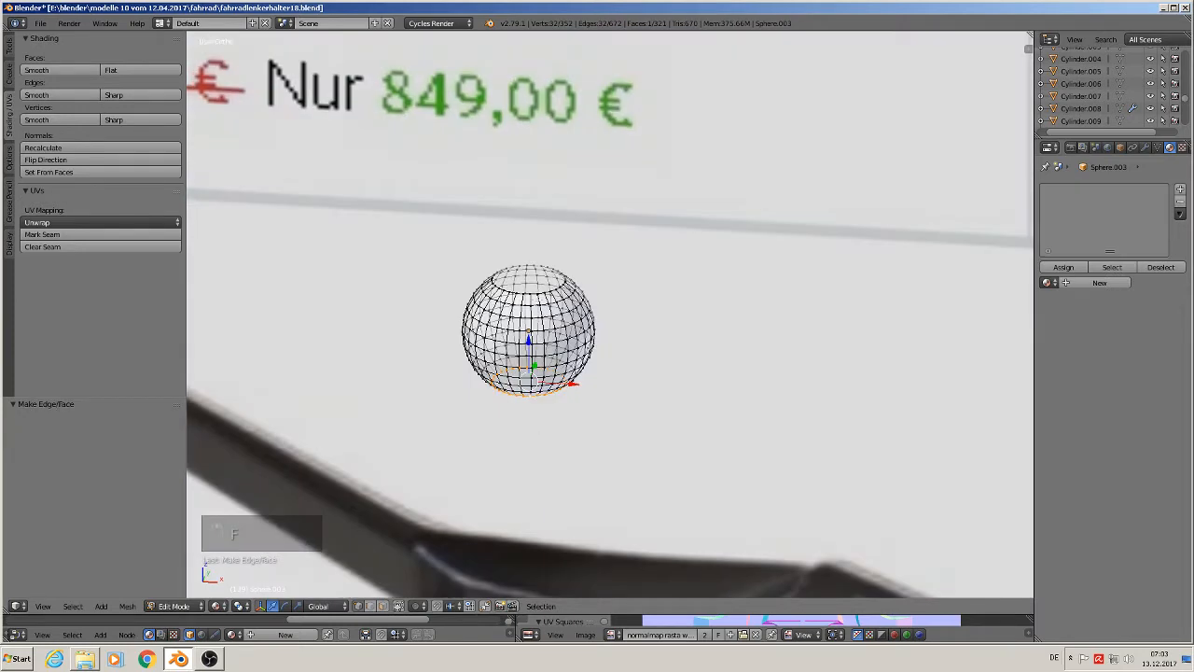
right_click(533, 291, "alt")
right_click(535, 293, "alt")
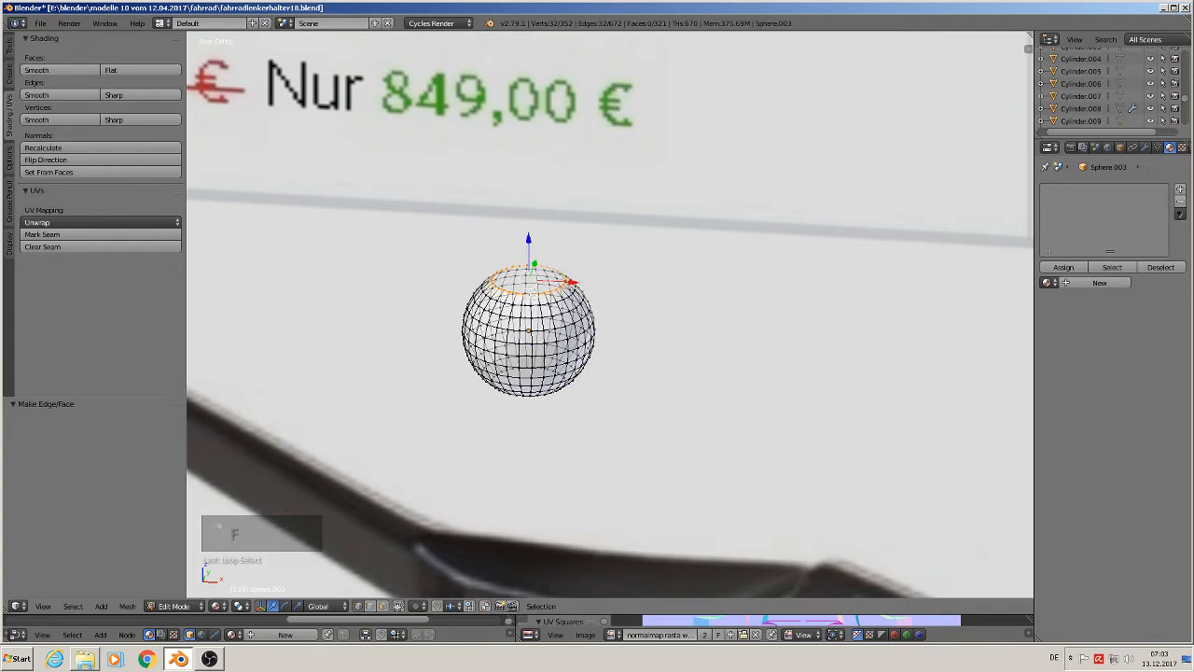
key("f")
key("Tab")
Step: Move the flattened sphere along Y, away from the reference image, and shade it smooth
scroll(563, 390, "down", 4)
middle_click_drag(563, 392, 523, 407)
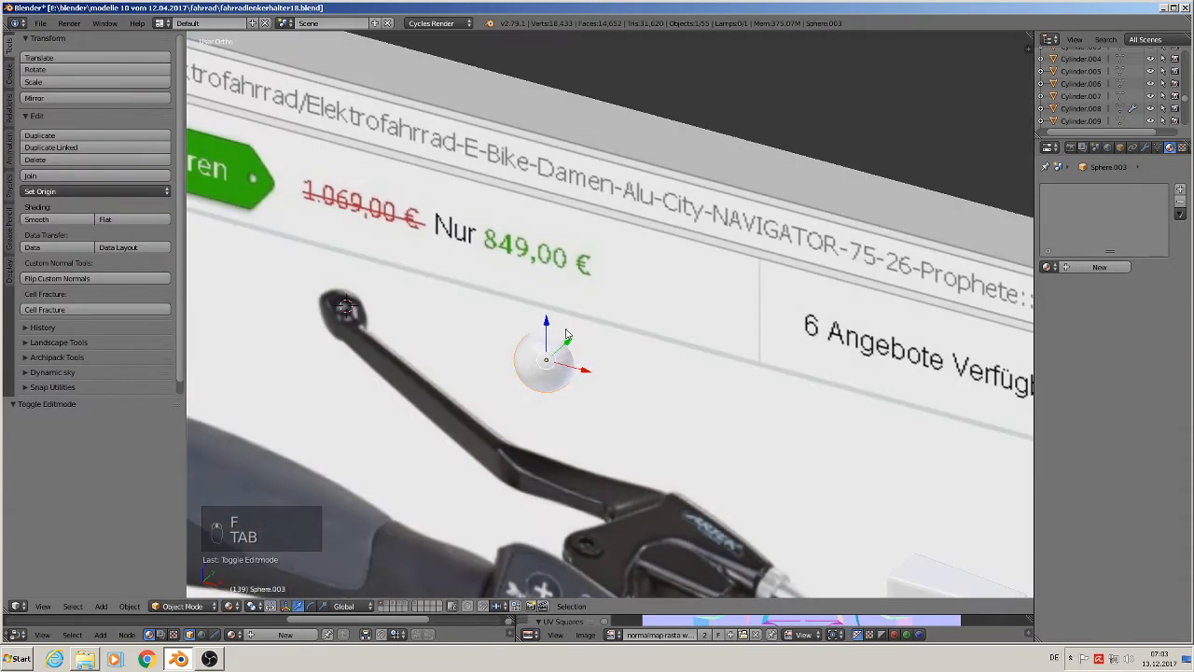
left_click_drag(566, 334, 524, 369)
left_click(37, 219)
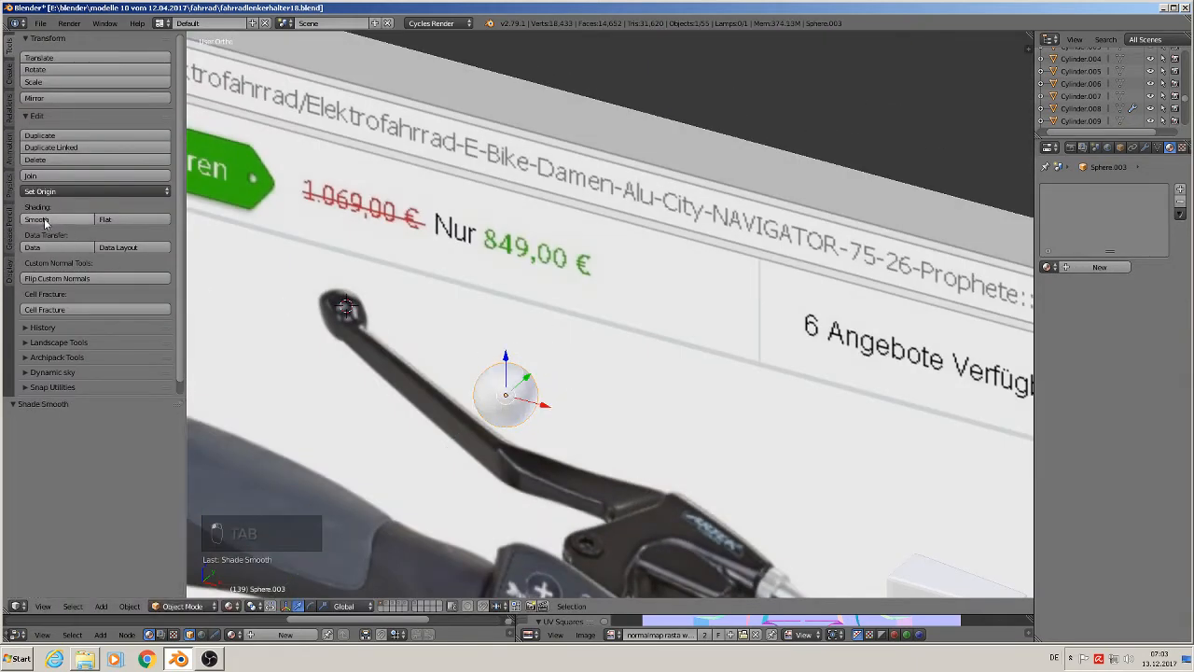
Step: In front view, move the flattened sphere about 0.097 along X toward the tapered block
scroll(666, 469, "down", 3)
middle_click_drag(666, 470, 645, 416)
key("KP_1")
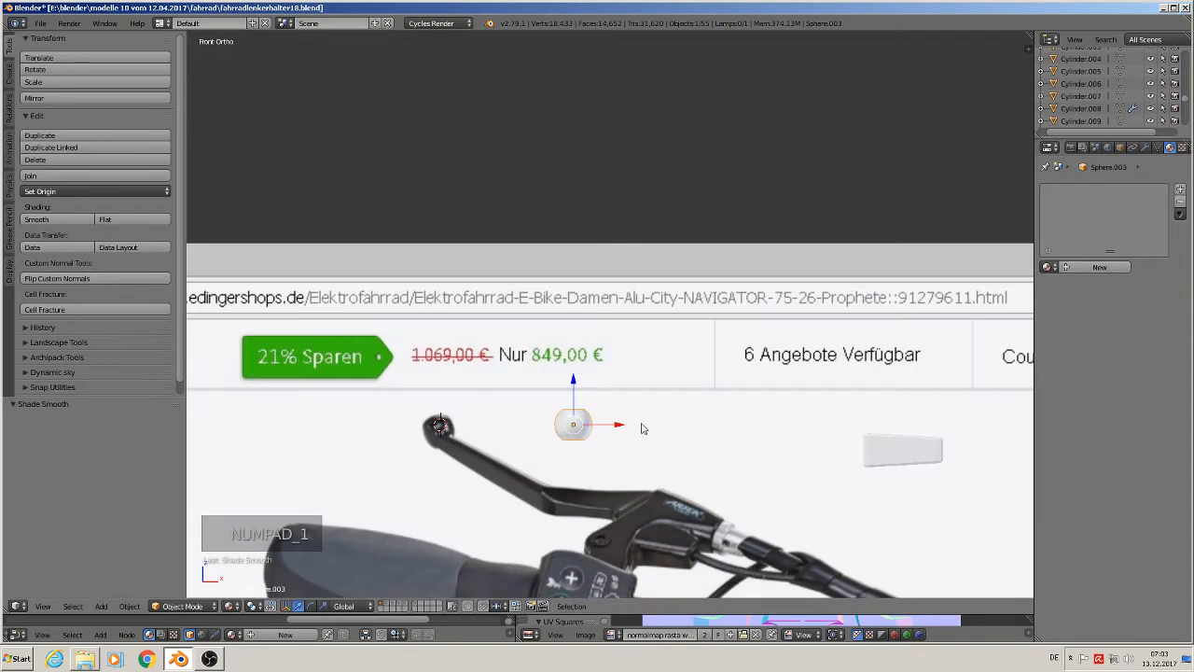
scroll(642, 428, "down", 2)
left_click_drag(627, 427, 739, 438)
Step: Add a 24-vertex cylinder just below the lever's ball end and scale it down by 0.009, then by 0.887
scroll(731, 475, "up", 2)
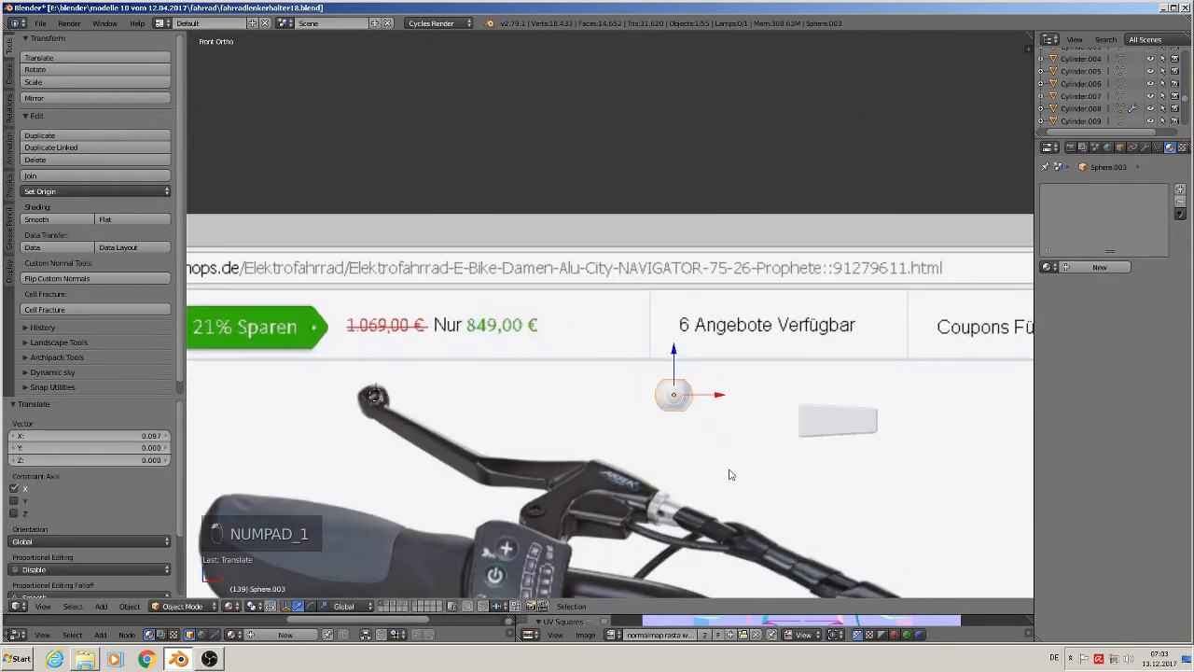
middle_click_drag(731, 475, 774, 413, "shift")
scroll(774, 413, "up", 1)
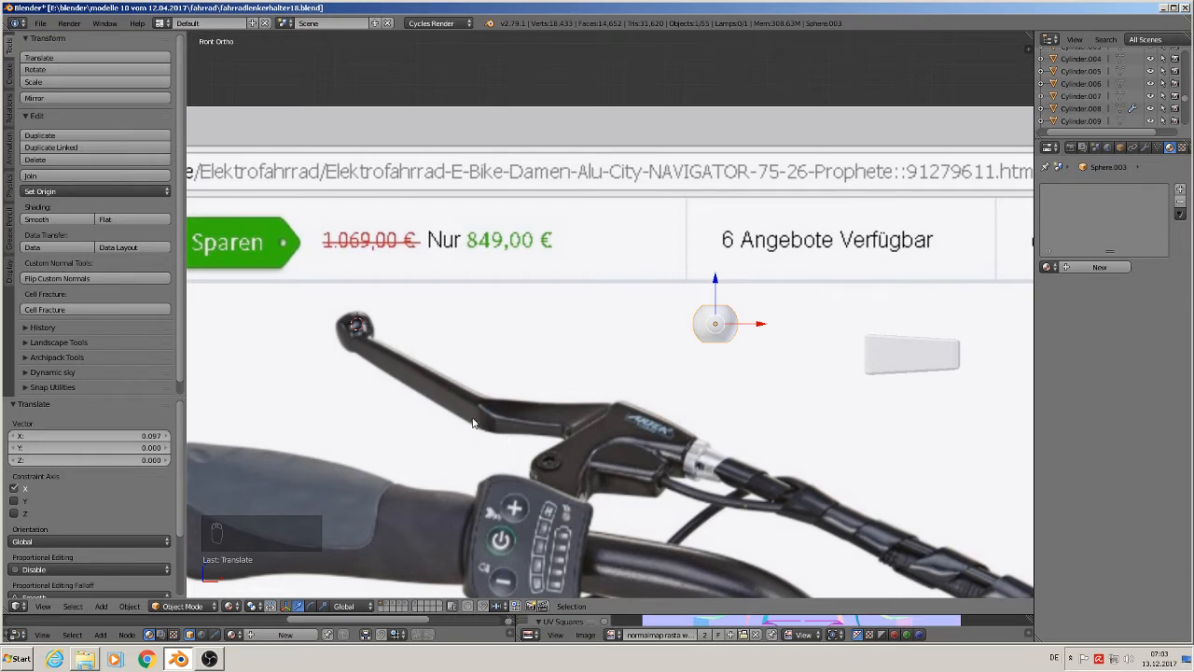
left_click(370, 349)
left_click(100, 606)
mouse_move(117, 592)
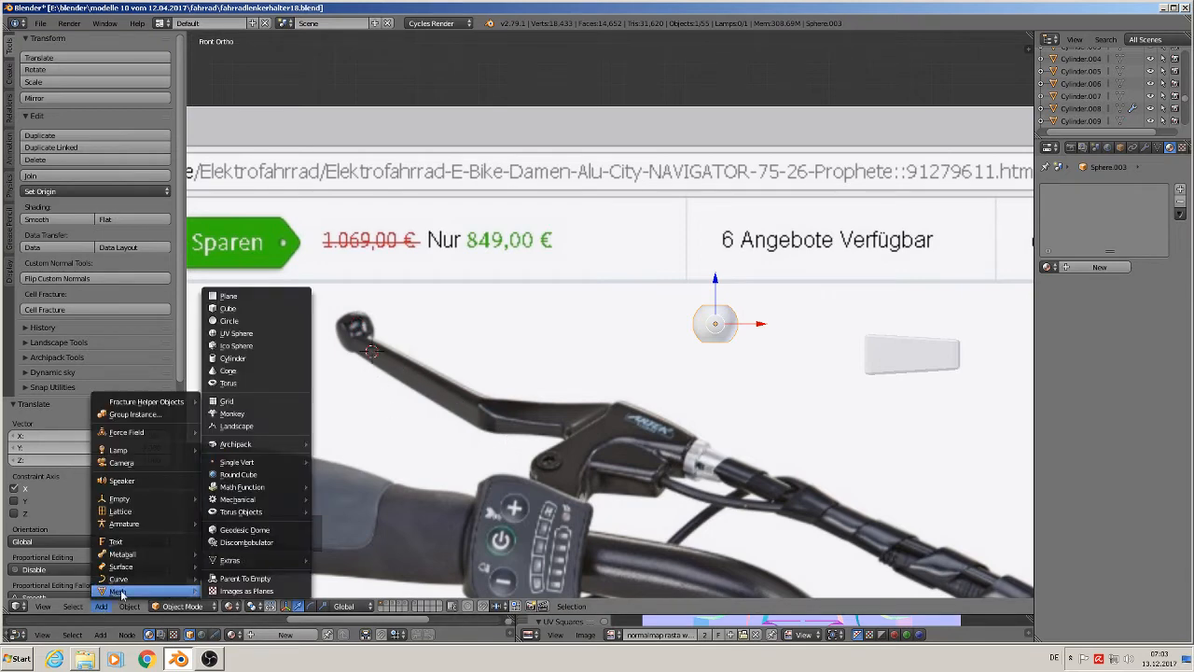
left_click(236, 360)
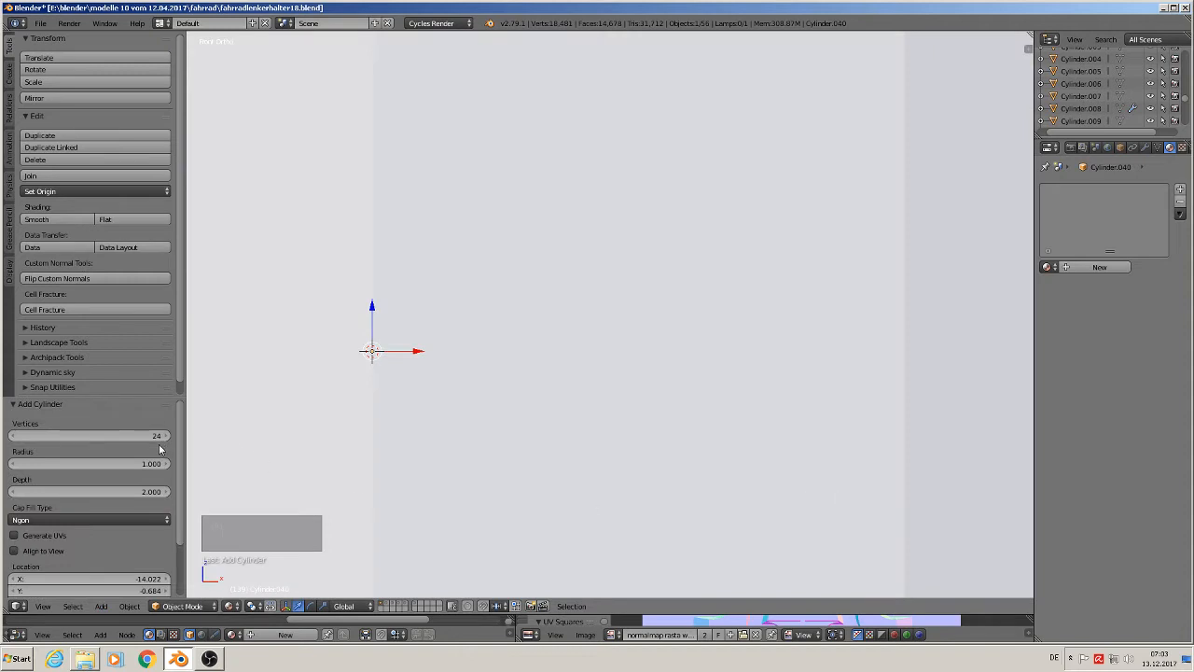
key("s")
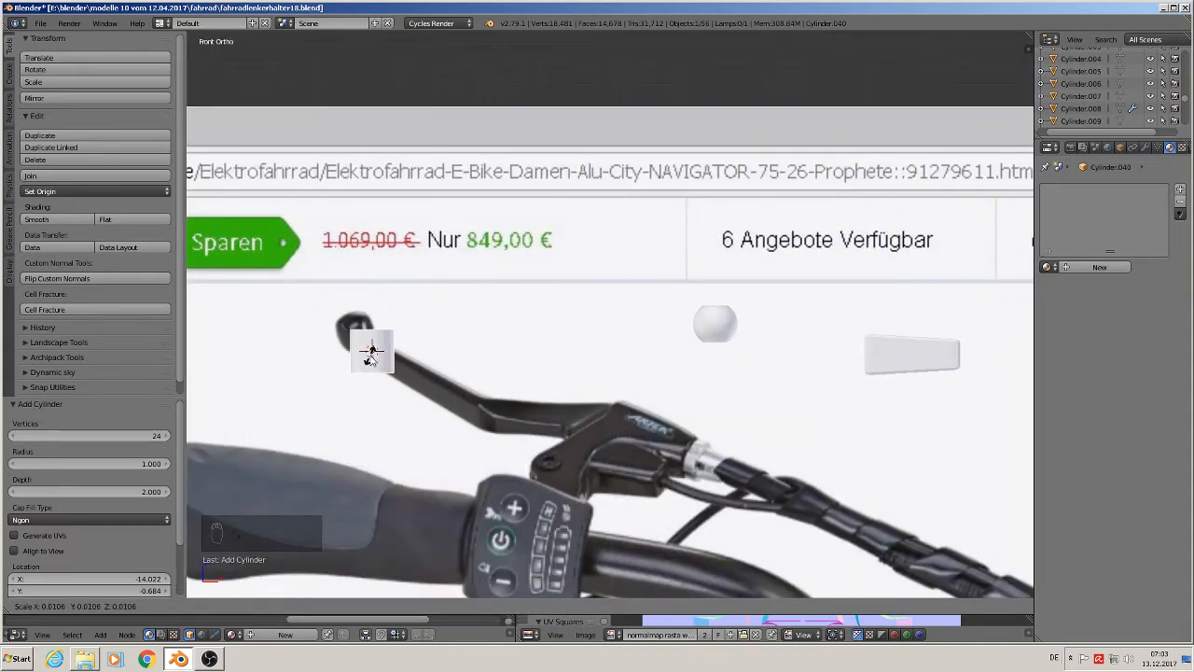
left_click(371, 352)
key("s")
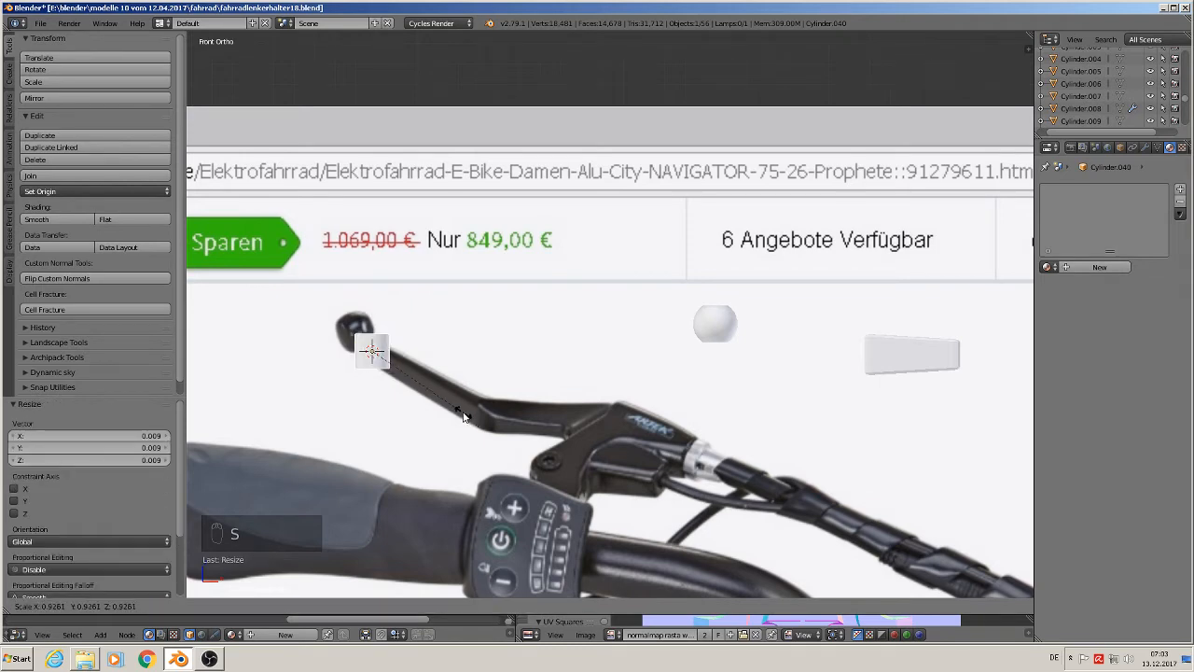
left_click(461, 416)
Step: Rotate the cylinder 90 degrees about the Y axis so that it lies horizontally
key("r")
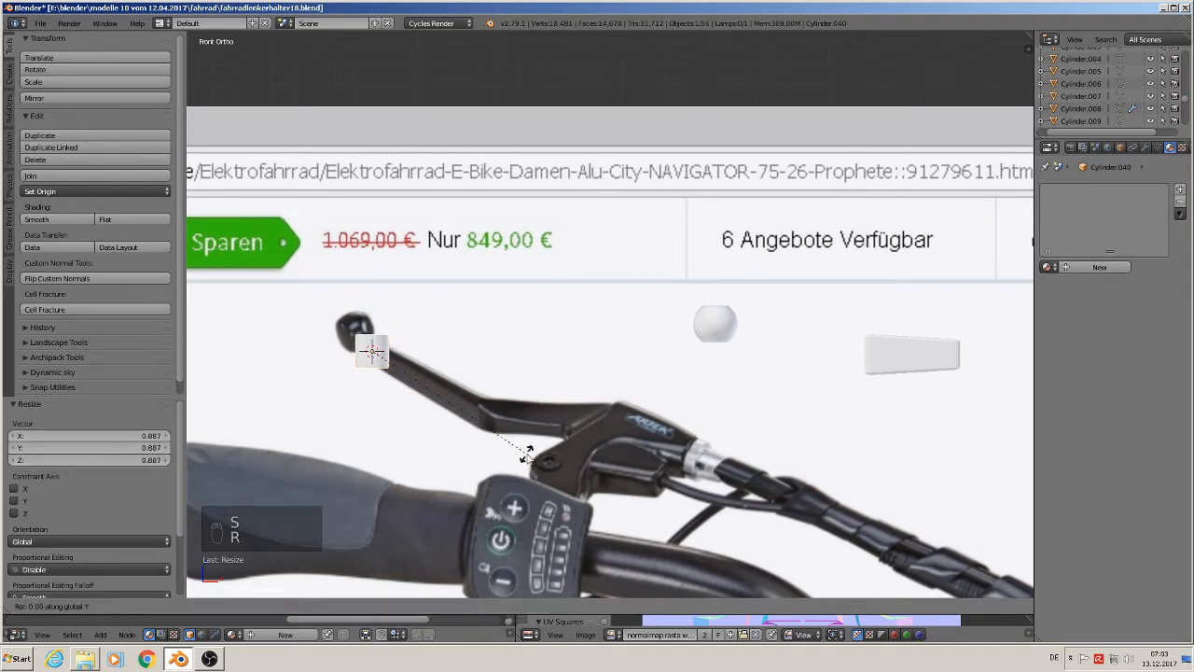
key("y")
key("9")
key("0")
key("Return")
Step: Move the cylinder about 0.012 along X and stretch it by about 7.359 along X
left_click_drag(418, 351, 444, 353)
key("s")
key("x")
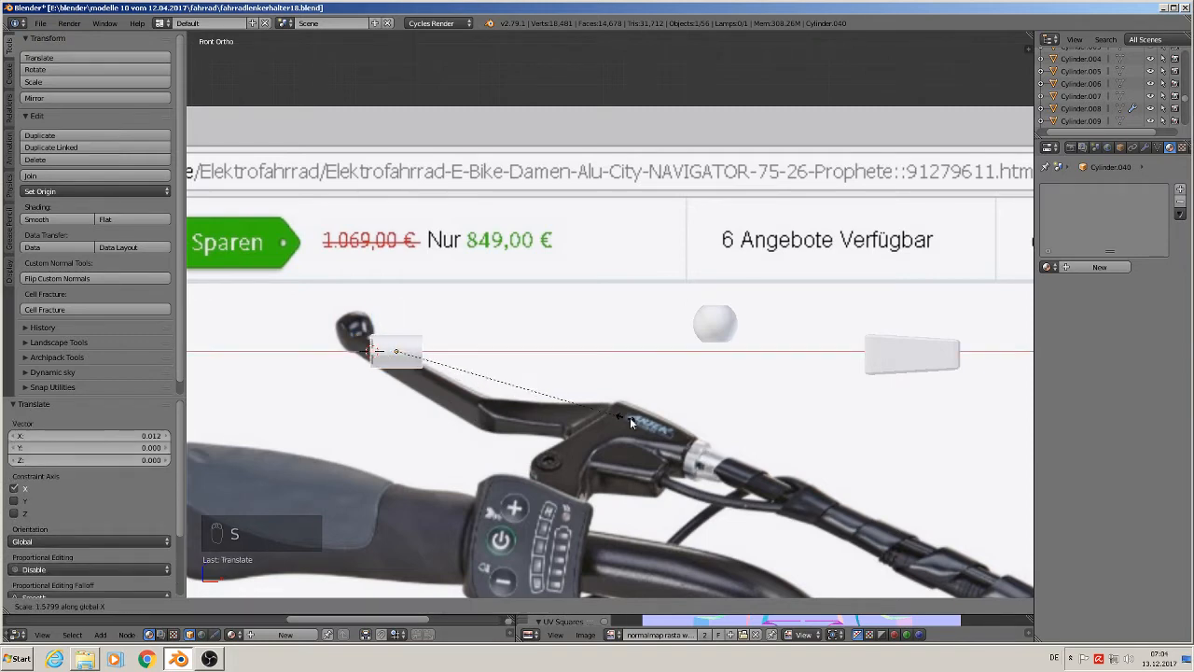
left_click(650, 512)
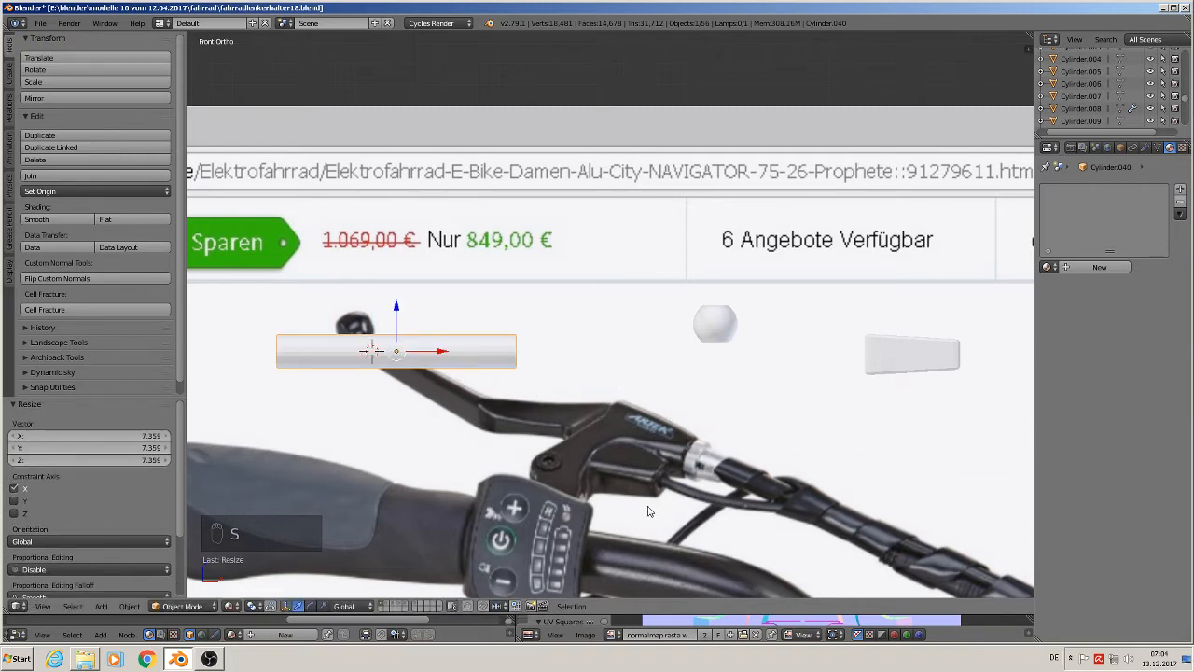
Step: In Edit Mode, select the vertices of the cylinder's lower half in front view and delete them
middle_click_drag(472, 346, 686, 354, "shift")
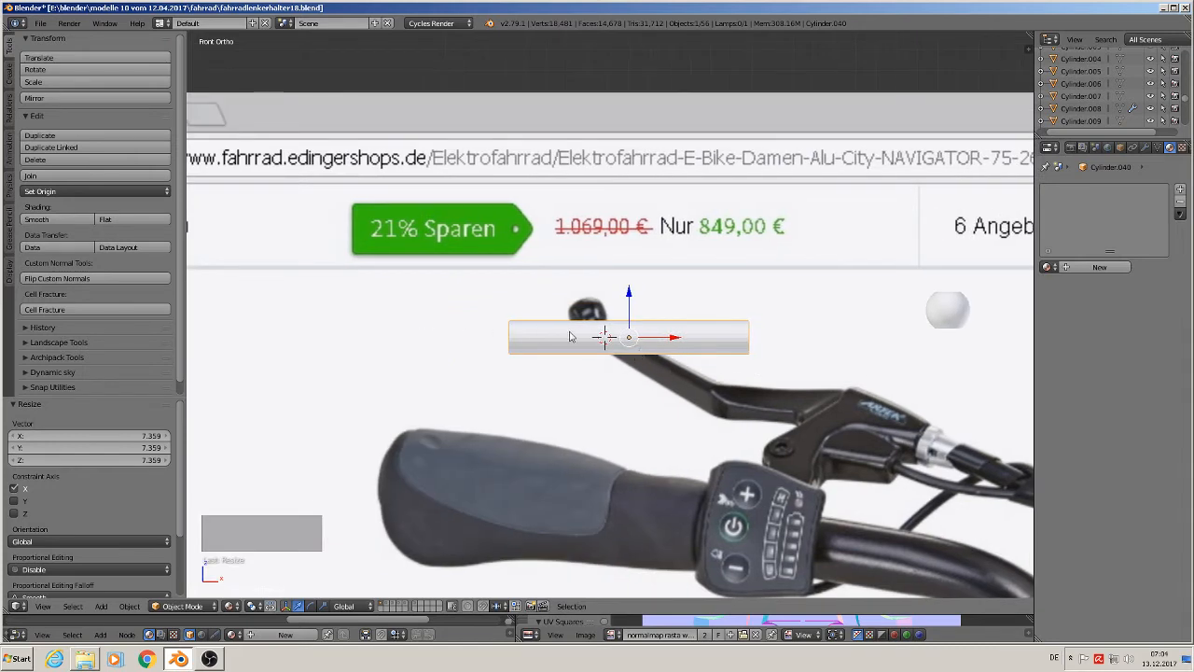
key("Tab")
key("KP_1")
scroll(607, 374, "up", 3)
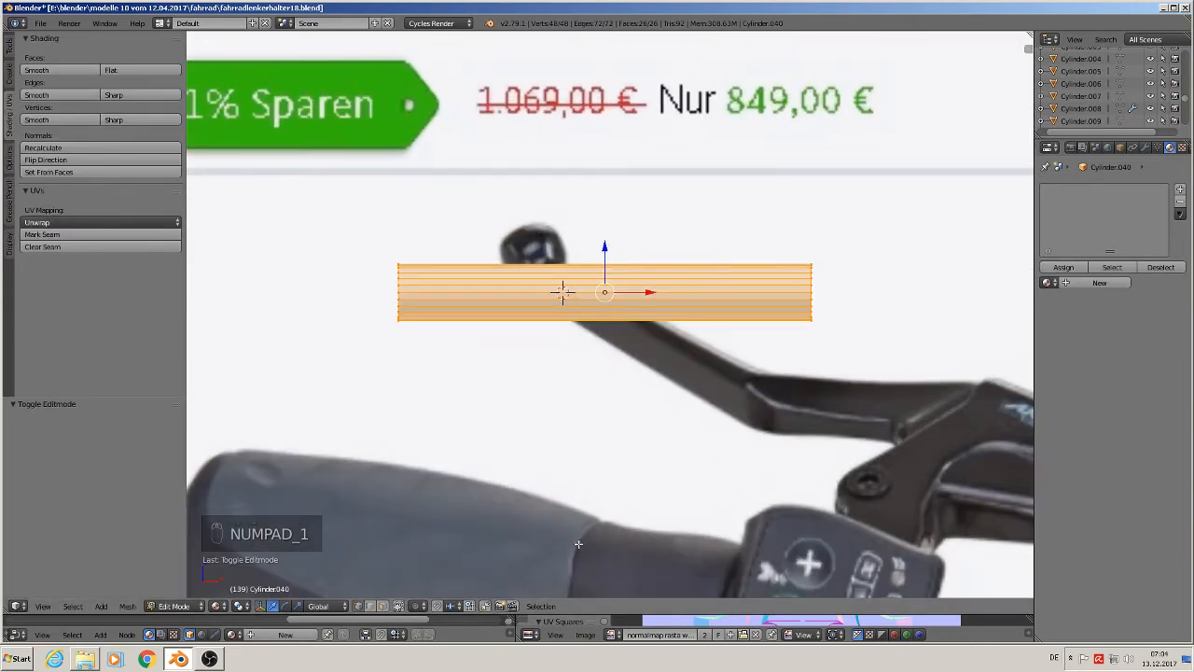
key("a")
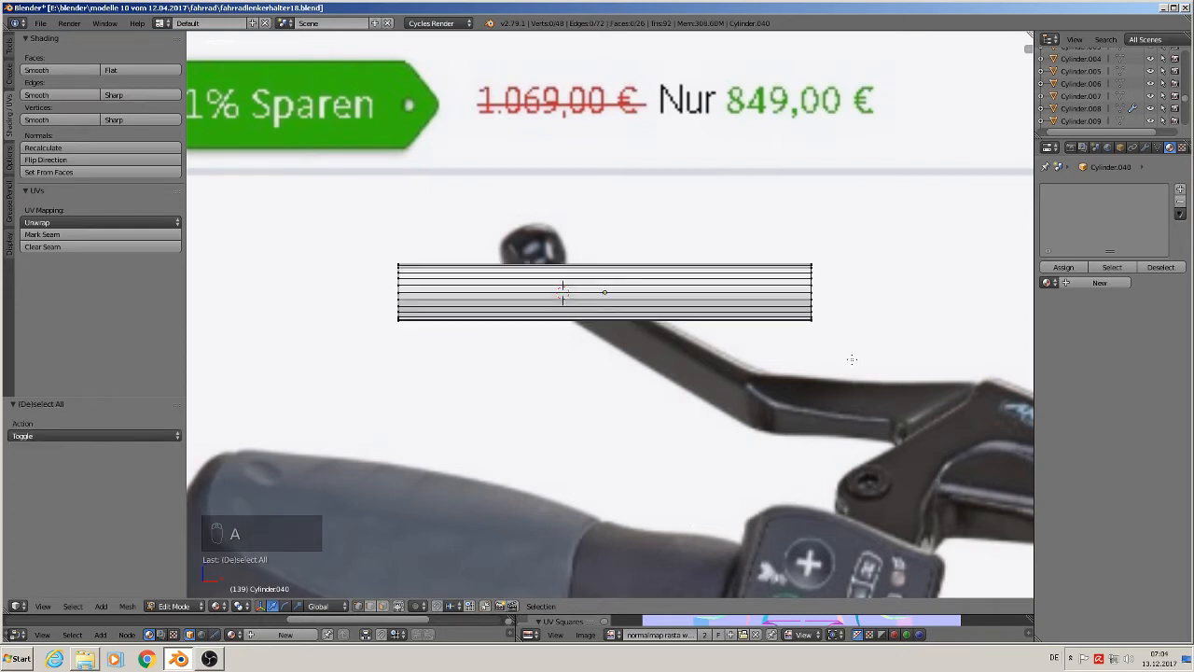
key("b")
left_click_drag(855, 358, 298, 300)
key("x")
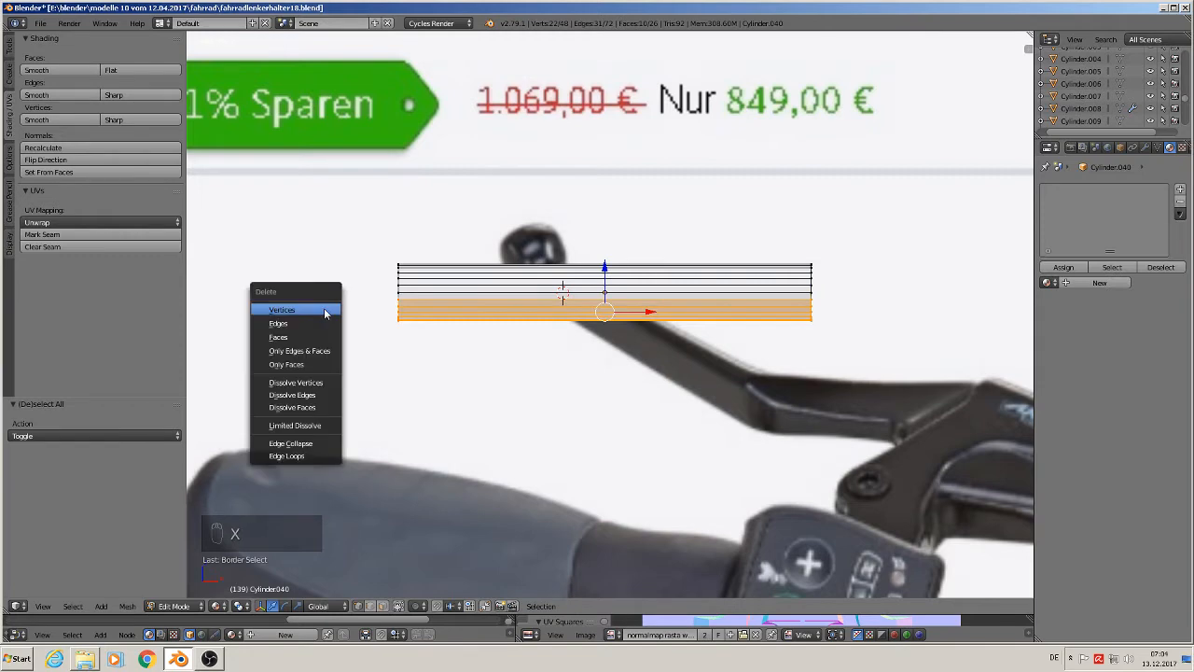
left_click(325, 313)
middle_click_drag(538, 370, 574, 405)
Step: Return to Object Mode and move the half cylinder along Y, away from the reference image
key("Tab")
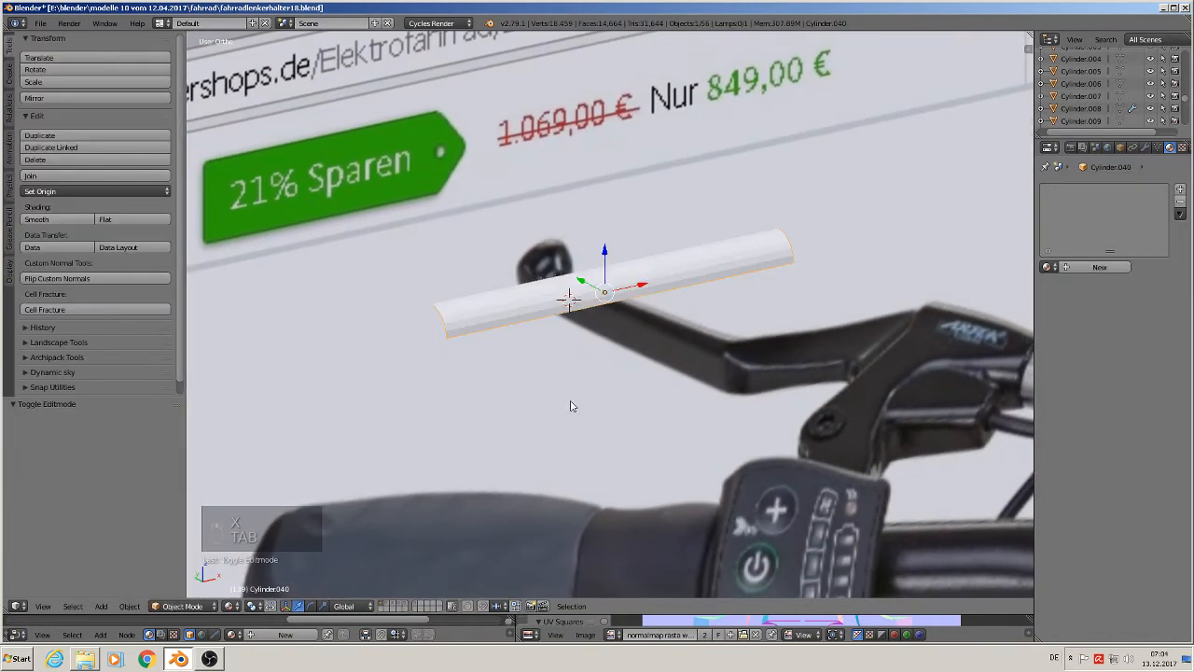
scroll(572, 406, "down", 3)
left_click_drag(572, 317, 597, 345)
scroll(606, 383, "up", 2)
Step: Extrude the half cylinder's two long bottom edges in Edit Mode and move them down 0.002 along Z
key("Tab")
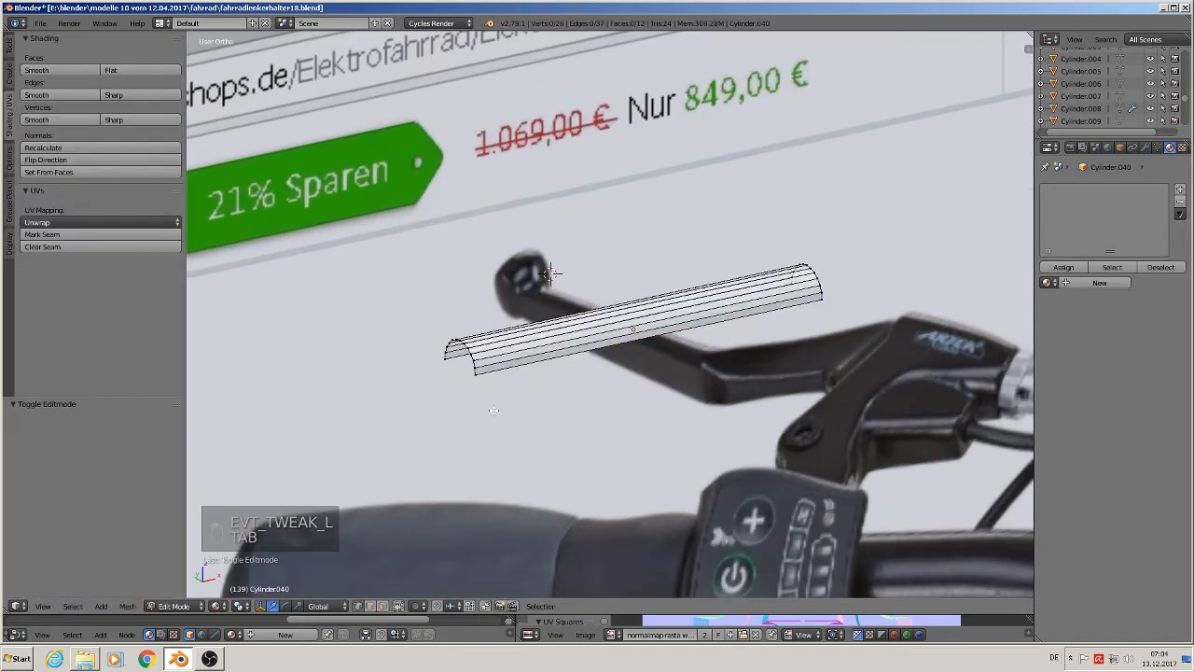
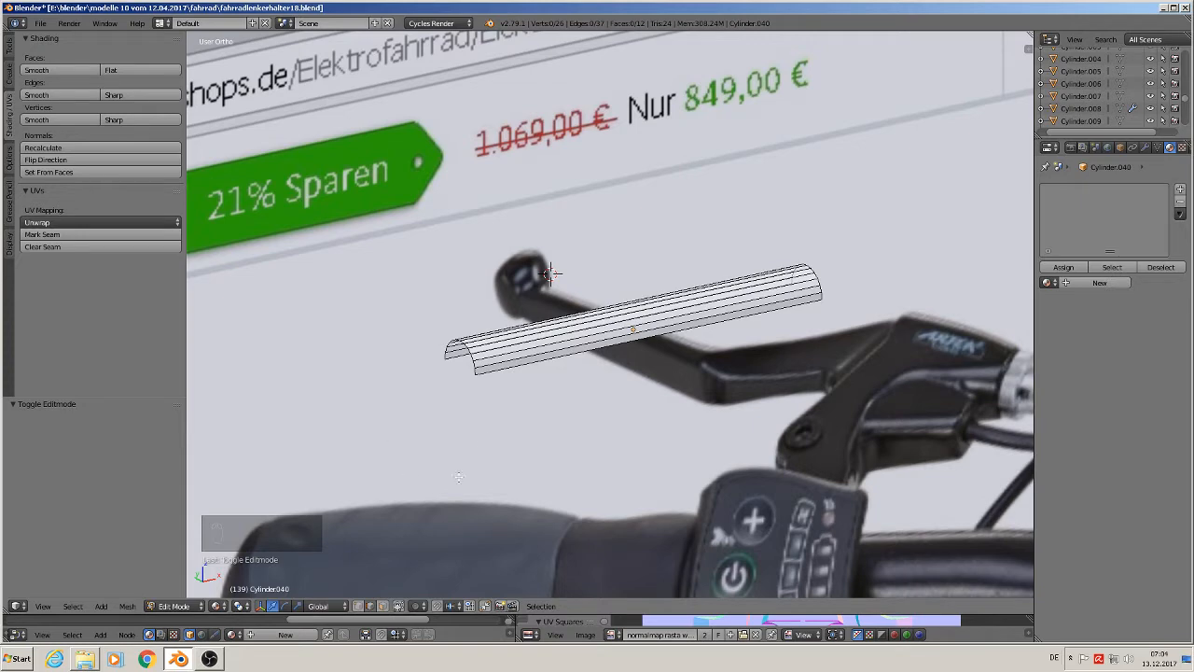
middle_click_drag(478, 381, 472, 354)
scroll(470, 356, "up", 2)
right_click(452, 334)
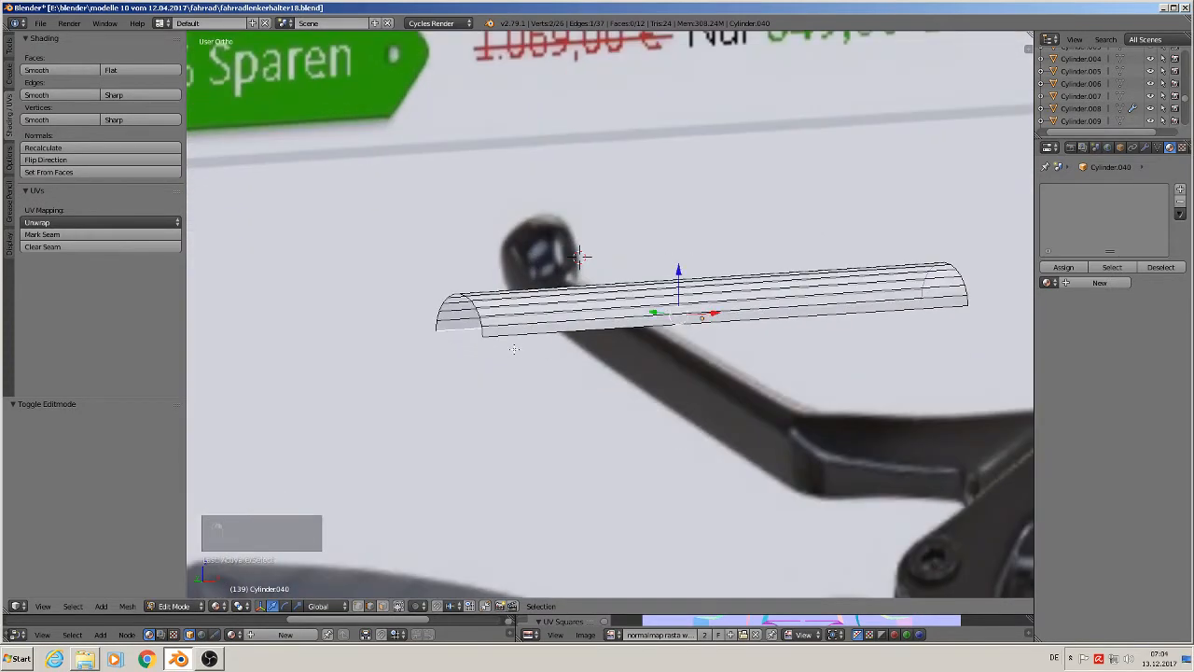
key("e")
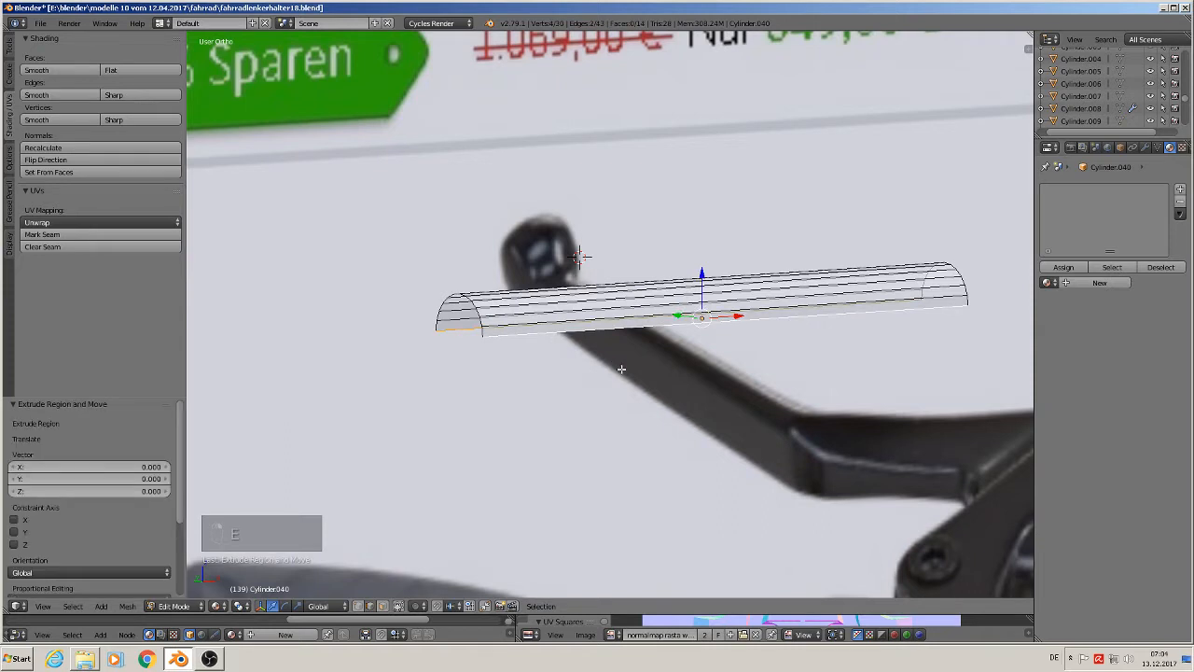
left_click_drag(700, 274, 698, 287)
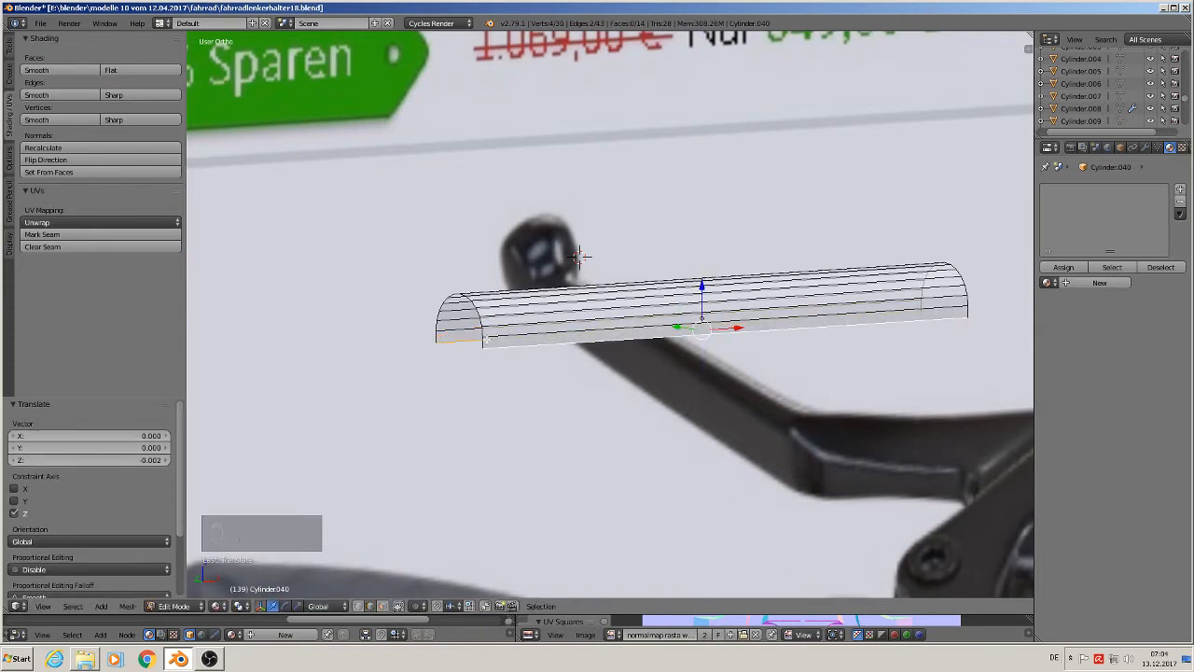
Step: Fill the open underside and both open ends of the half cylinder with faces
key("f")
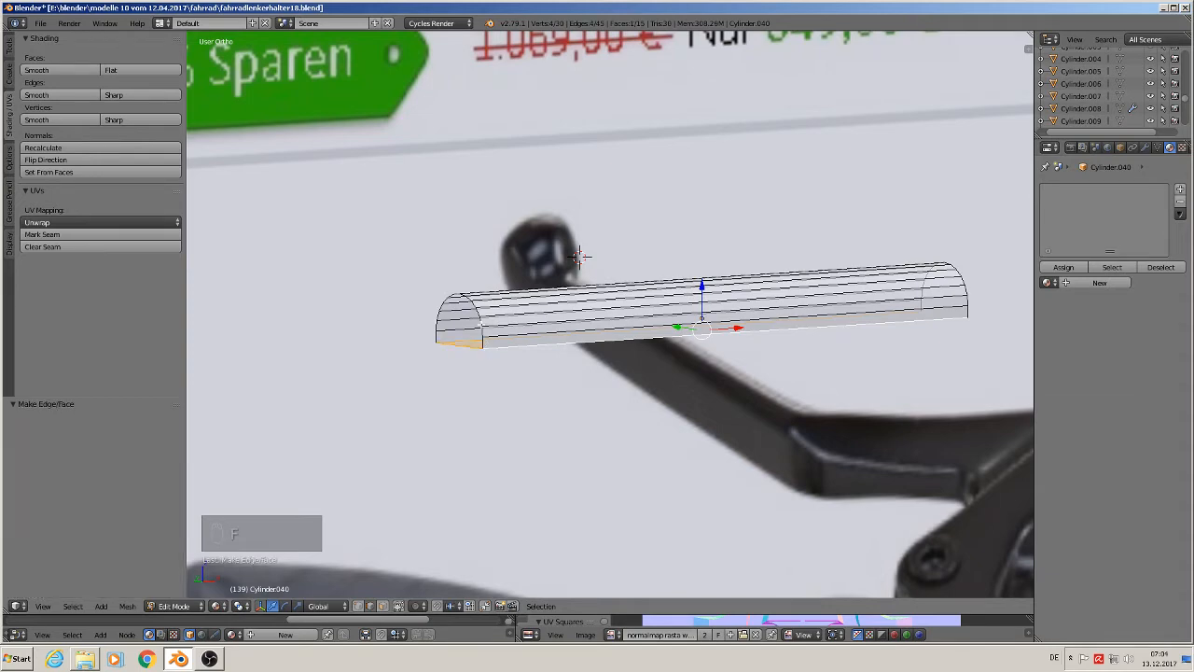
right_click(482, 325, "alt")
key("f")
middle_click_drag(750, 431, 611, 442)
right_click(778, 422, "alt")
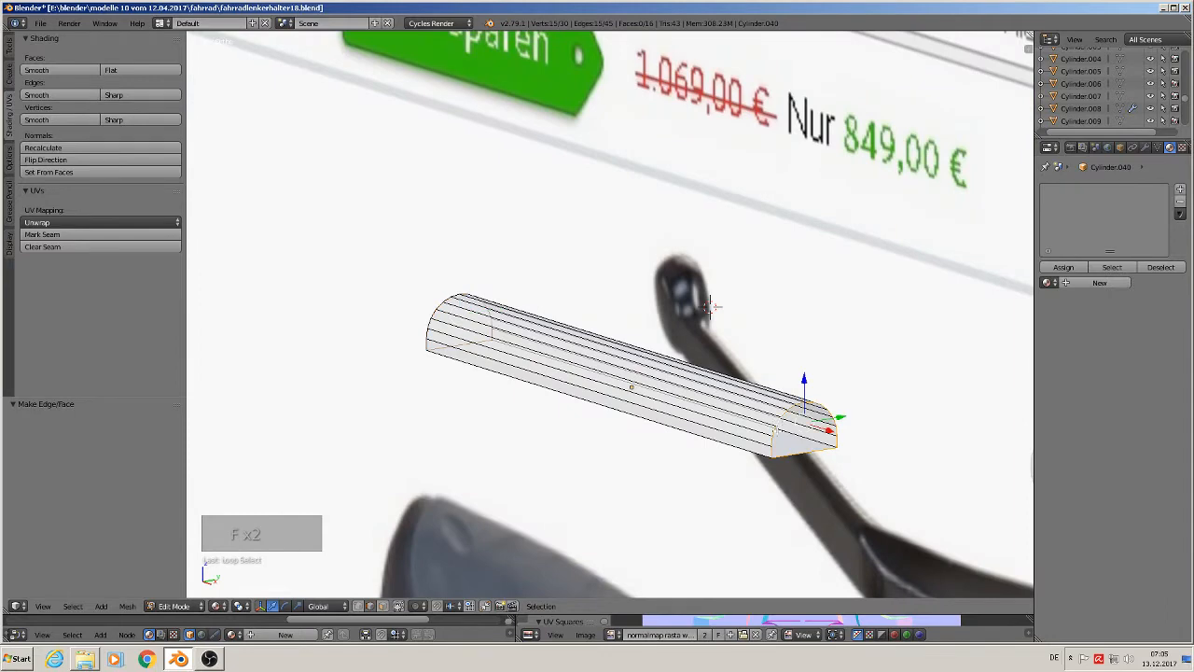
key("f")
Step: Return to Object Mode and shade the half-round bar smooth
scroll(780, 429, "down", 3)
key("Tab")
scroll(766, 476, "up", 2)
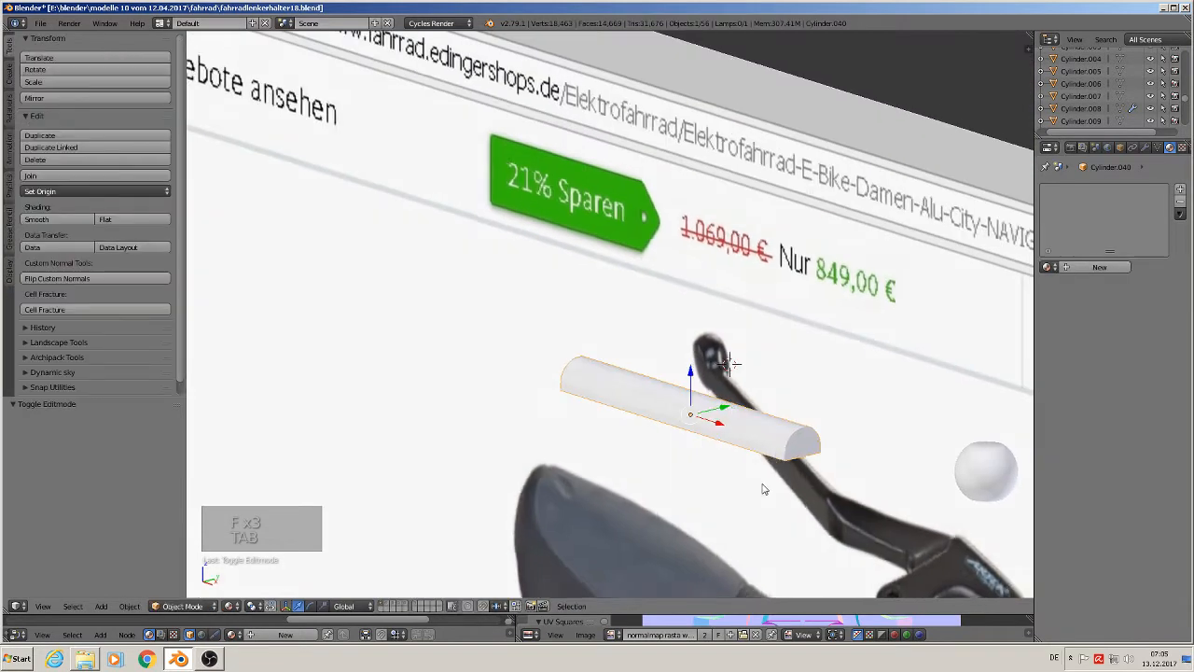
left_click(53, 218)
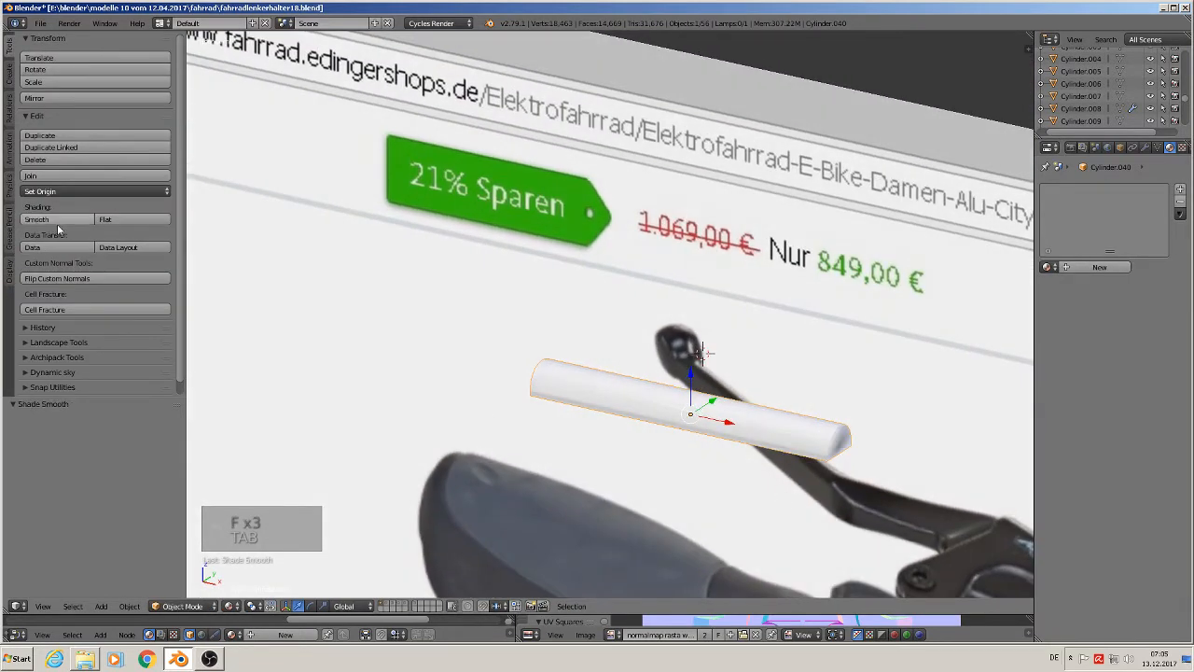
Step: Add one loop cut close to each end of the half-round bar, with slide factors 0.997 and -0.989
scroll(627, 407, "up", 3)
key("Tab")
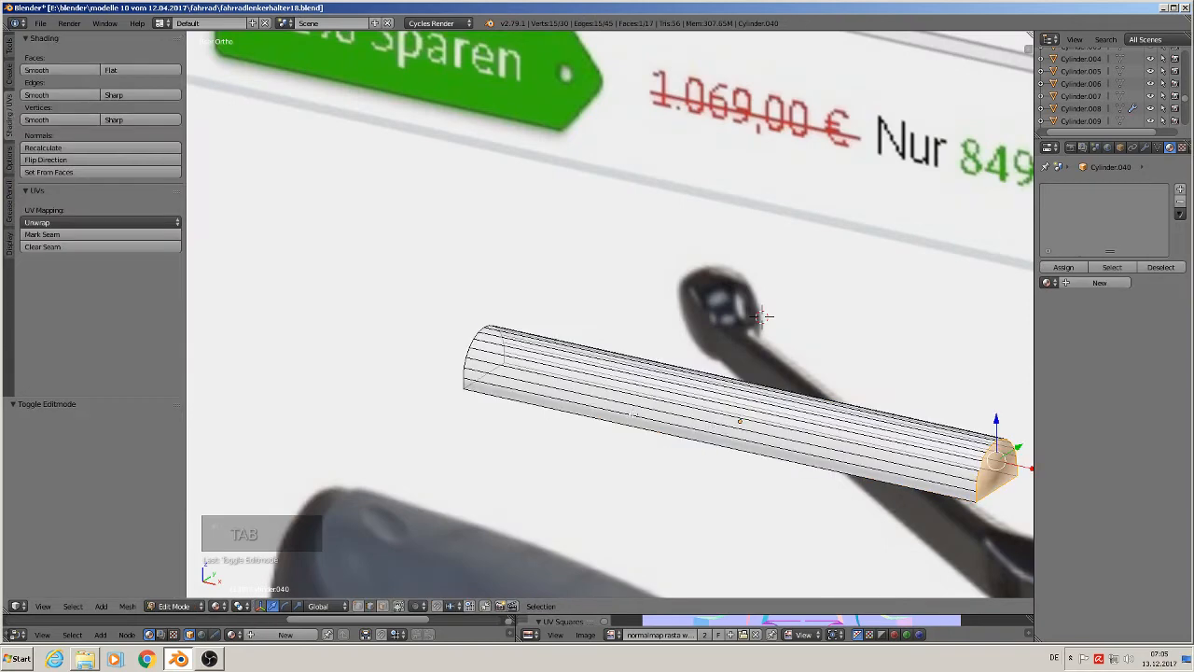
middle_click_drag(763, 316, 724, 315)
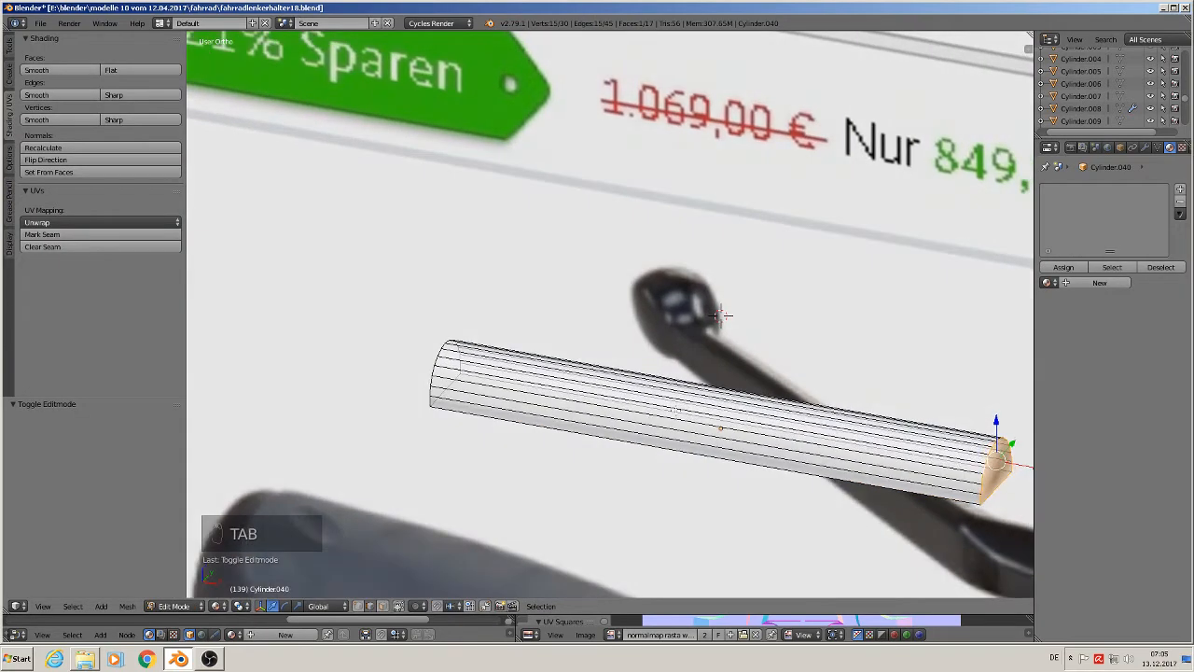
key("ctrl+r")
left_click(722, 315)
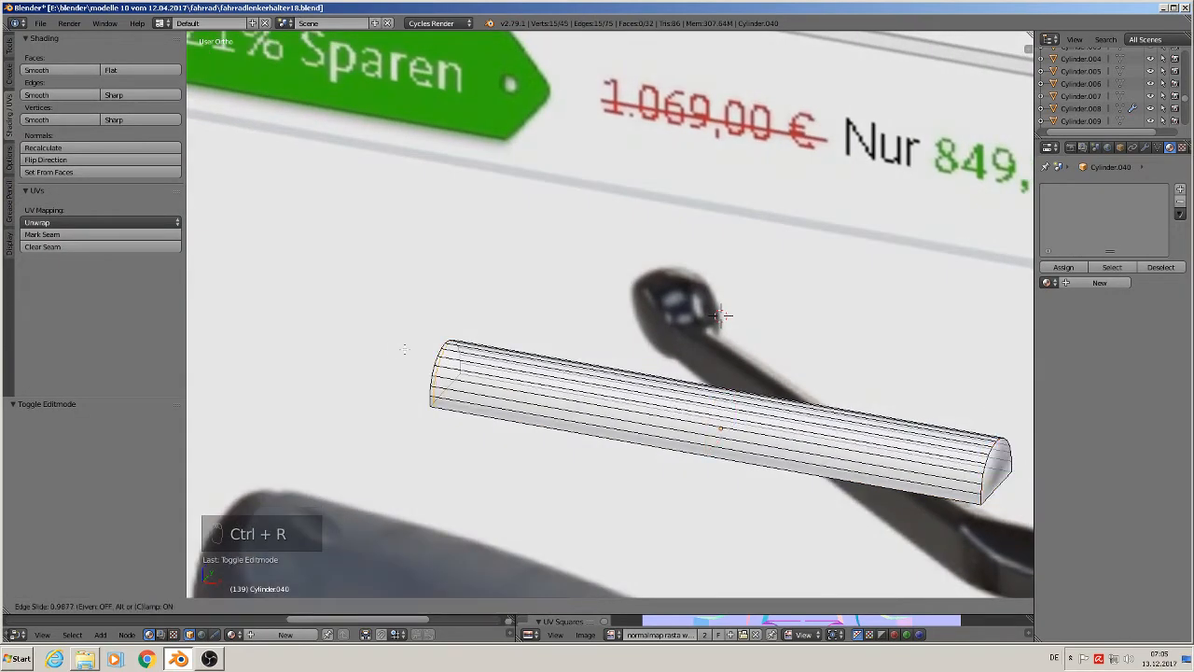
left_click(403, 349)
key("ctrl+r")
left_click(719, 315)
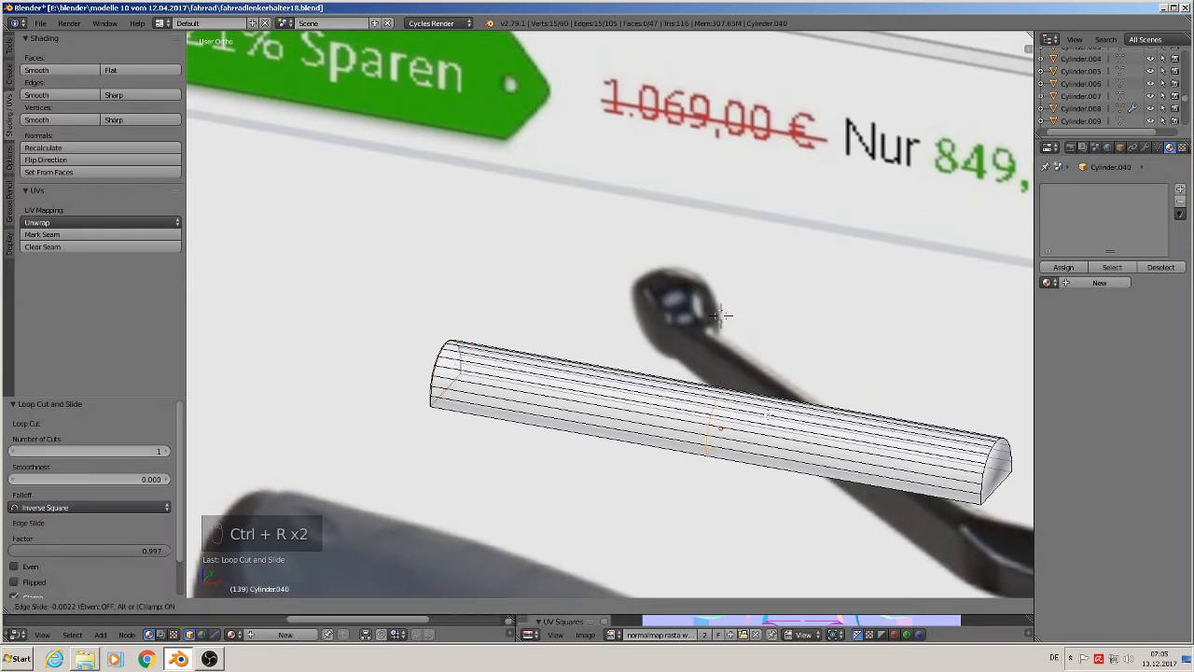
left_click(193, 458)
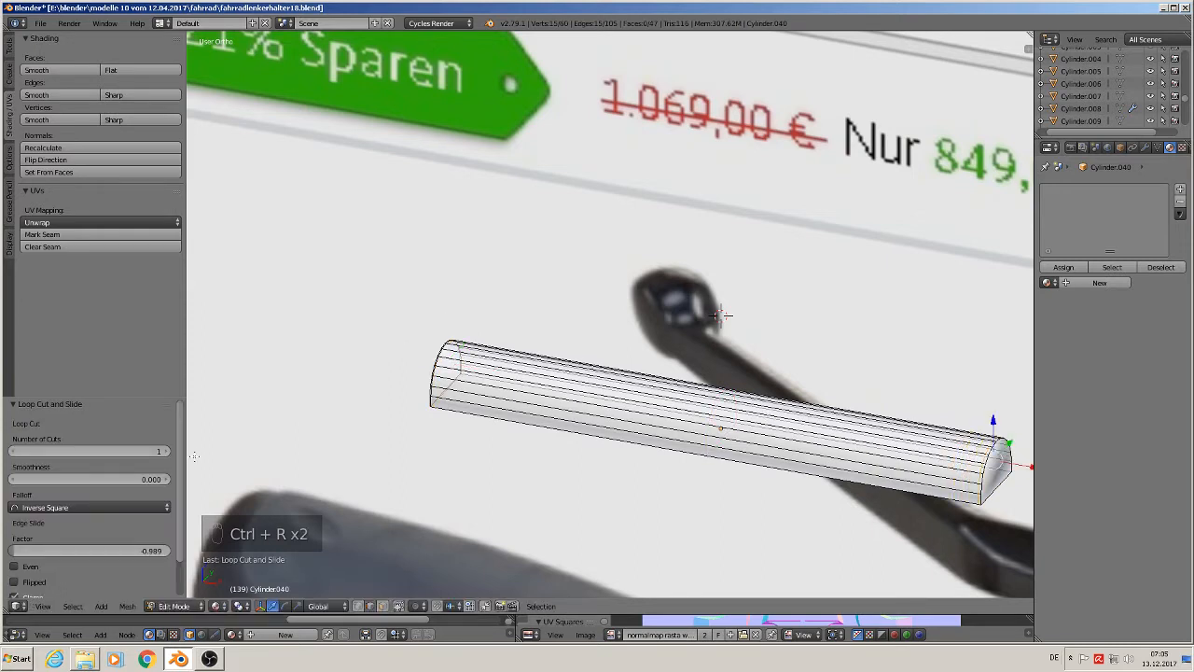
Step: In face select mode, select the bar's two end faces, shade them flat and return to Object Mode
left_click(381, 607)
right_click(1000, 468)
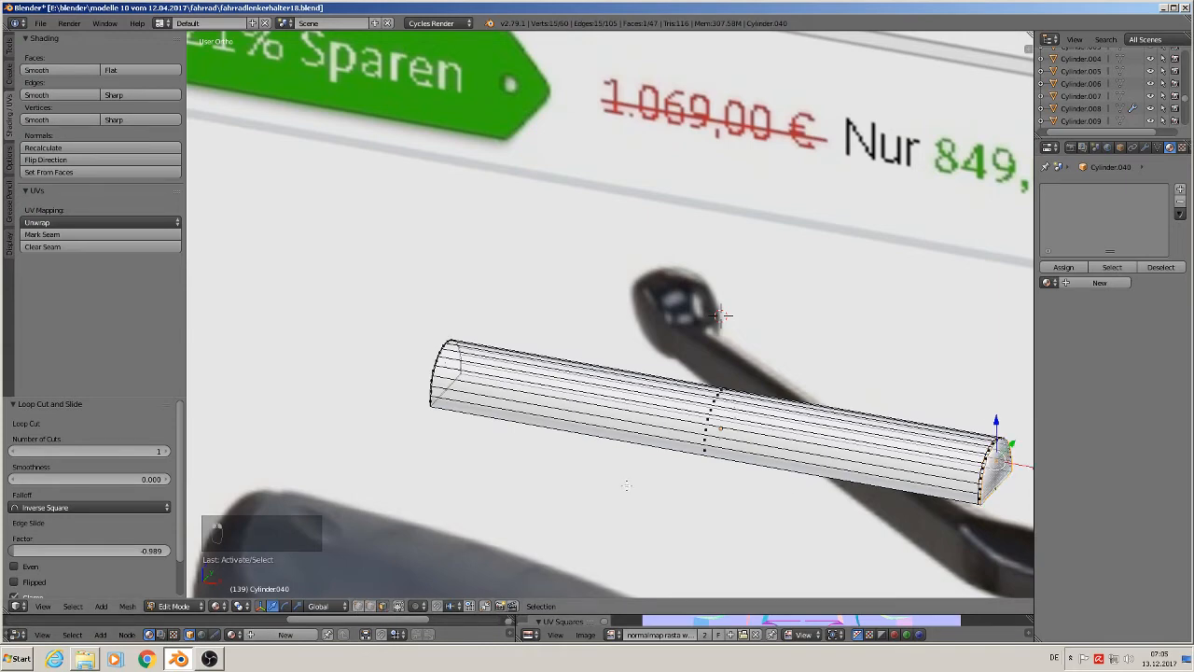
middle_click_drag(720, 315, 620, 420)
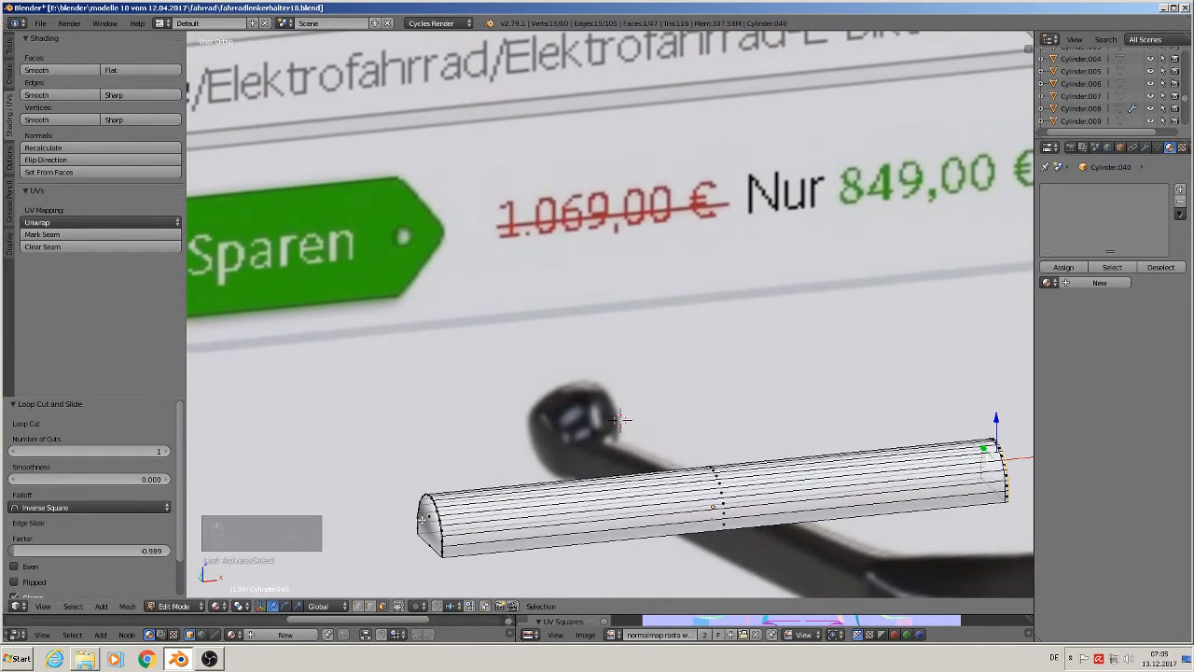
right_click(426, 519, "shift")
right_click(427, 520)
middle_click_drag(663, 530, 590, 516)
right_click(949, 565, "shift")
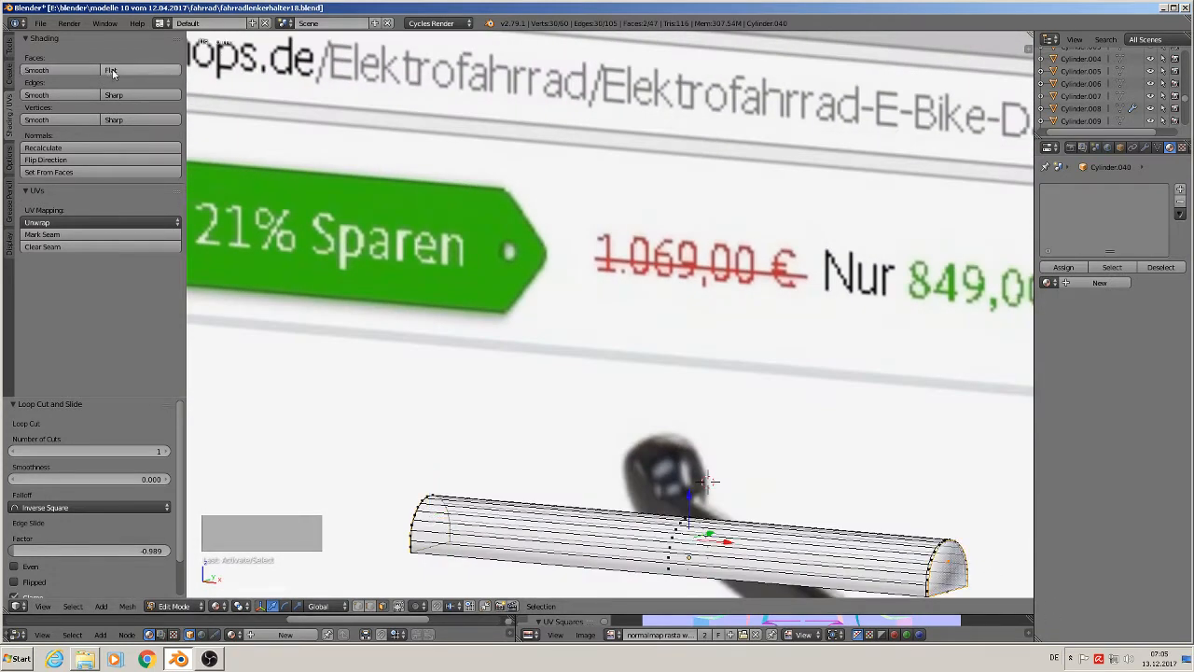
left_click(114, 74)
key("Tab")
scroll(592, 373, "down", 3)
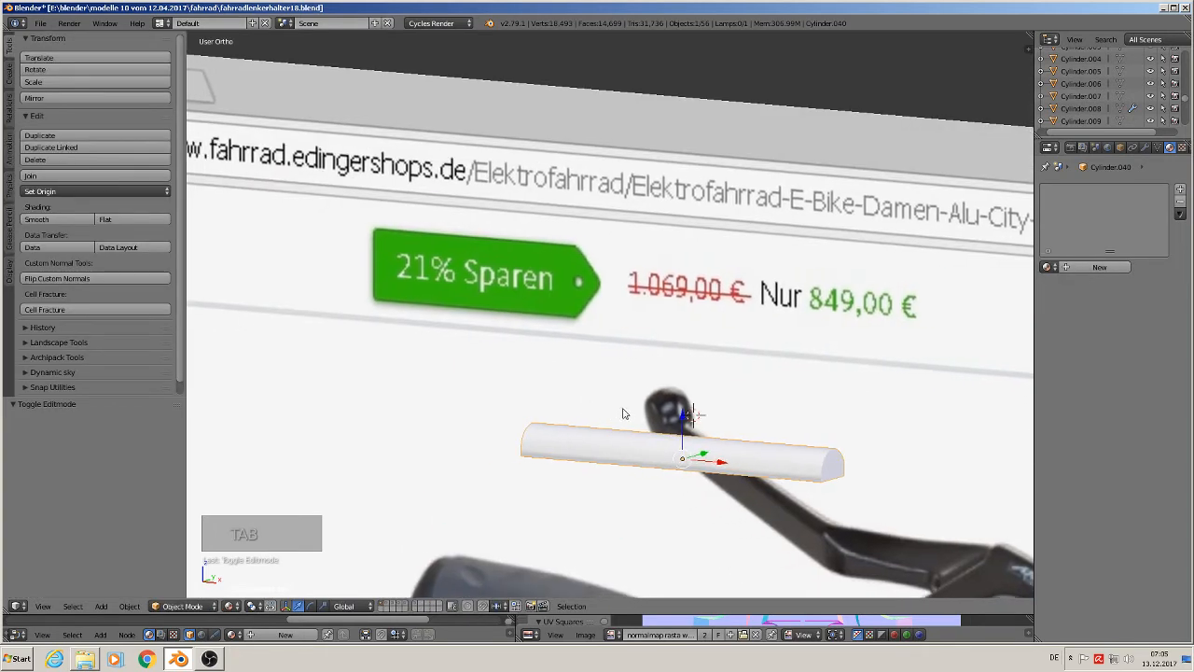
Step: In front view, move the half-round bar along X to just beyond the flattened sphere and raise it 0.010 along Z
key("KP_1")
scroll(709, 466, "down", 3)
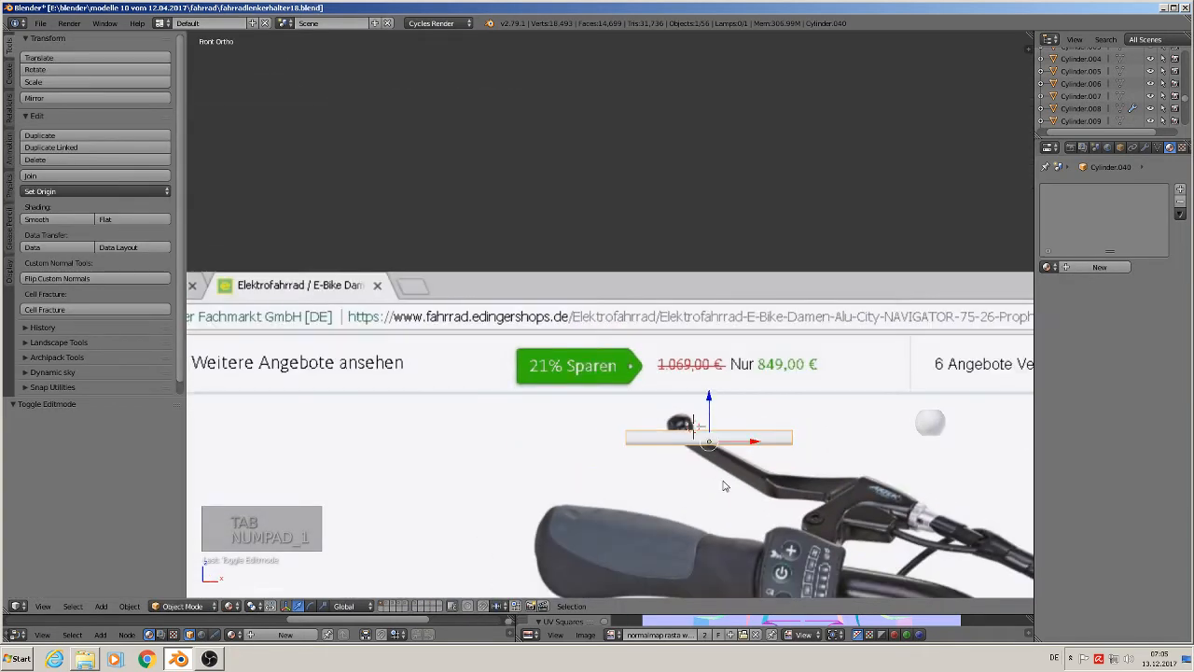
middle_click_drag(725, 486, 458, 399, "shift")
left_click_drag(444, 377, 761, 397)
left_click_drag(721, 344, 720, 329)
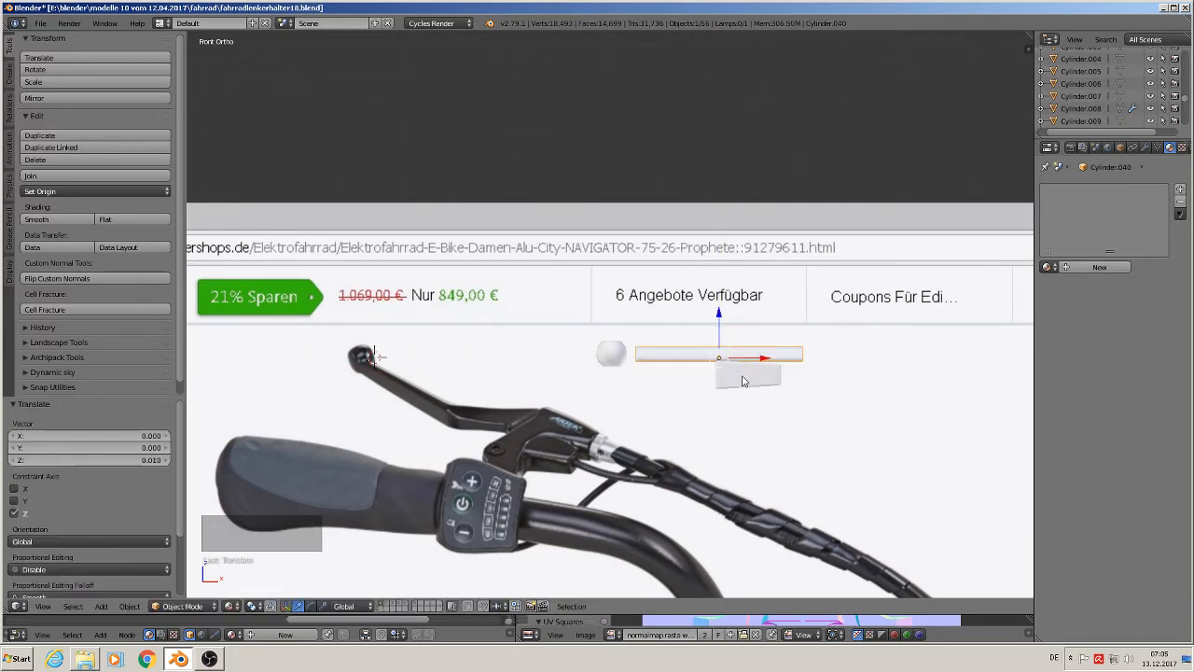
Step: Move the tapered block about 0.097 along X, clear of the half-round bar
right_click(744, 379)
left_click_drag(793, 377, 957, 388)
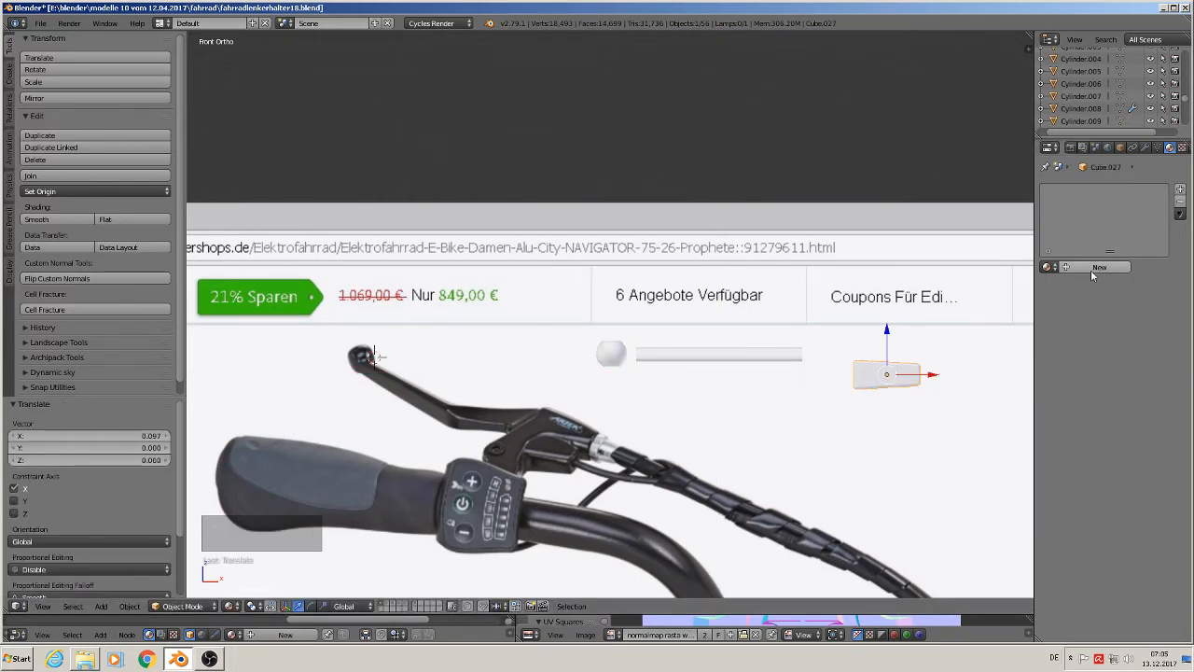
Step: Assign the existing material "black metall glossy" to the tapered block, the half-round bar and the flattened sphere, and deselect everything
left_click(1047, 267)
scroll(1003, 358, "down", 4)
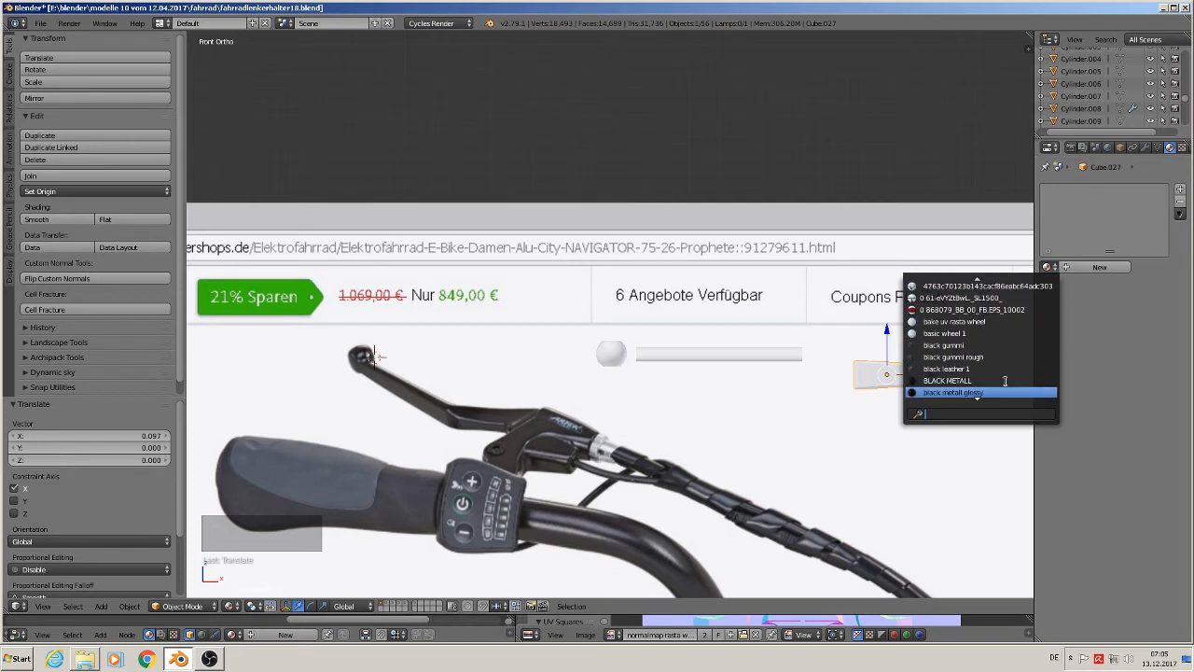
left_click(979, 357)
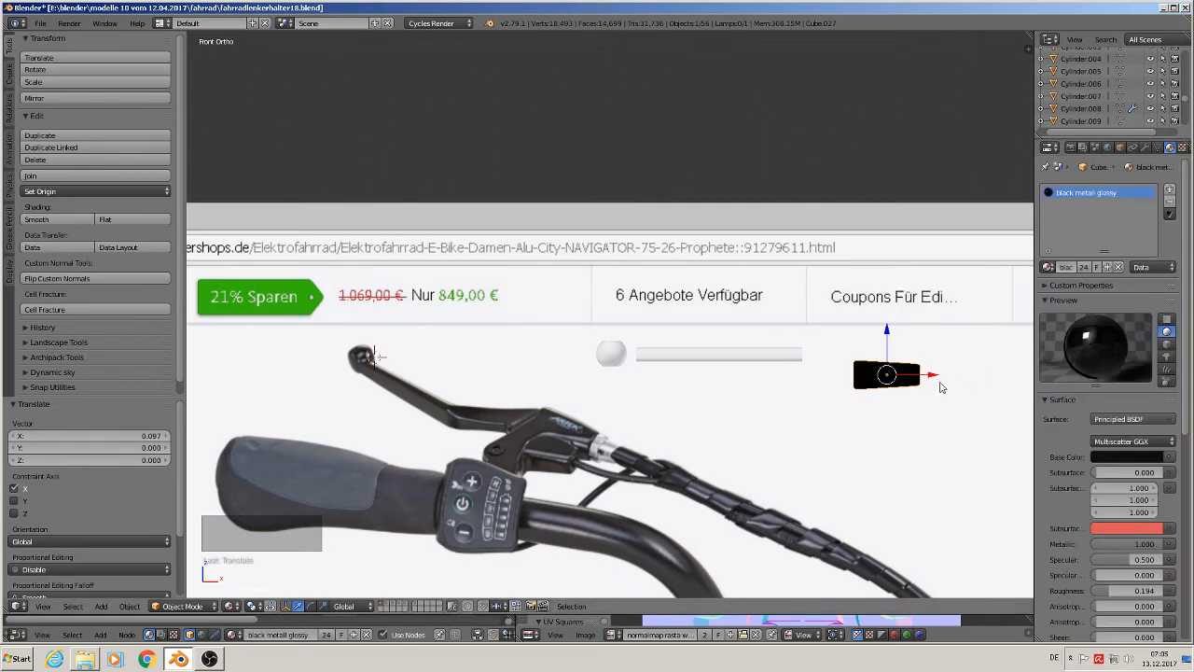
right_click(736, 360)
left_click(1047, 267)
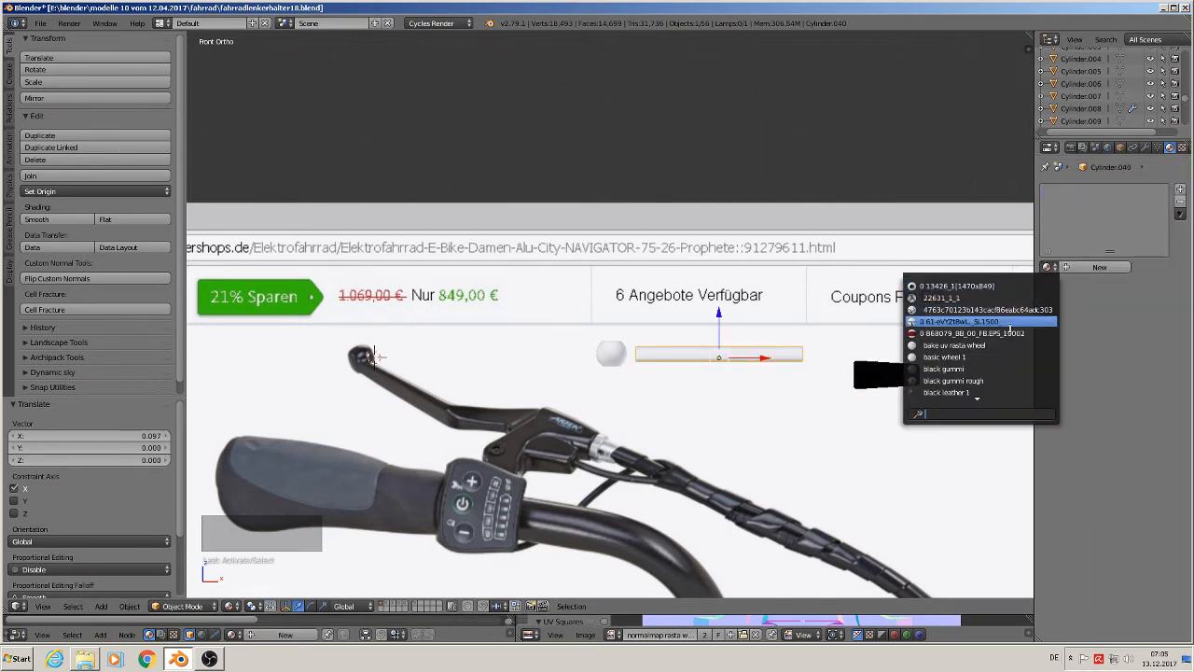
scroll(980, 373, "down", 4)
left_click(980, 380)
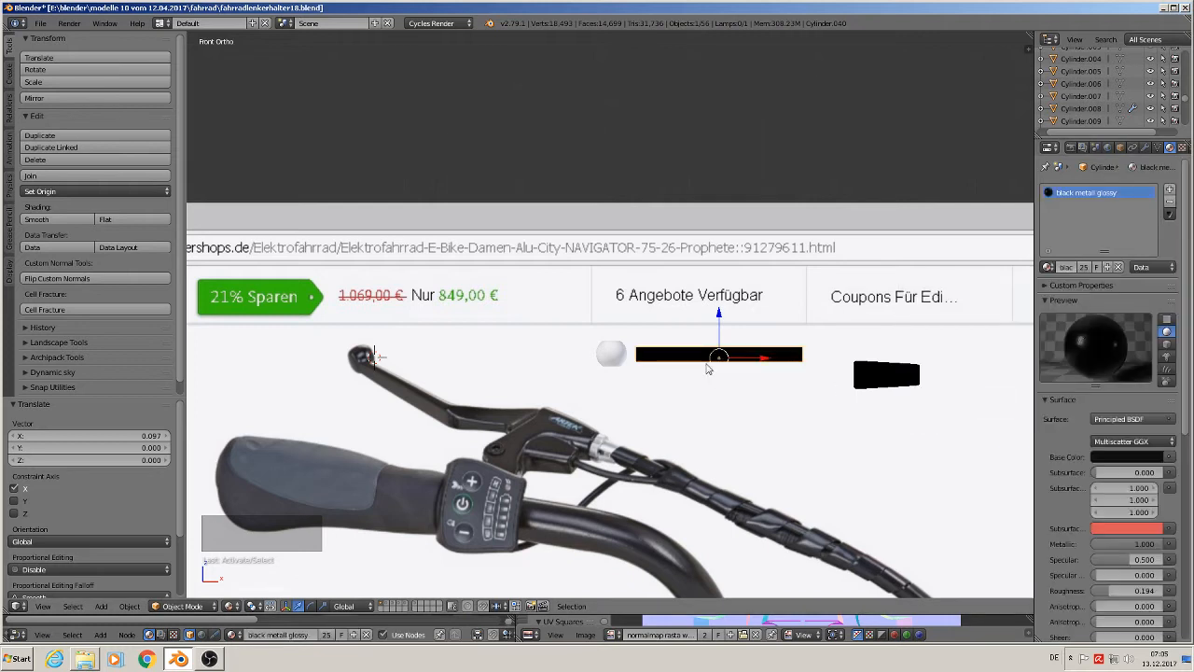
right_click(618, 359)
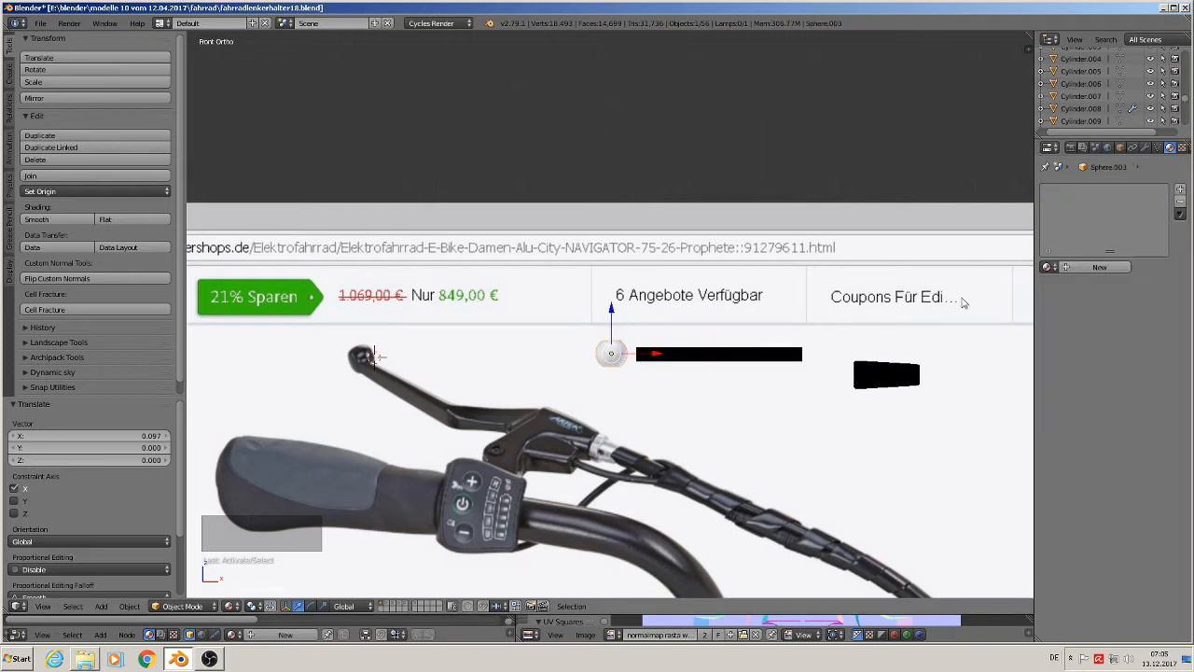
left_click(1047, 267)
scroll(987, 377, "down", 2)
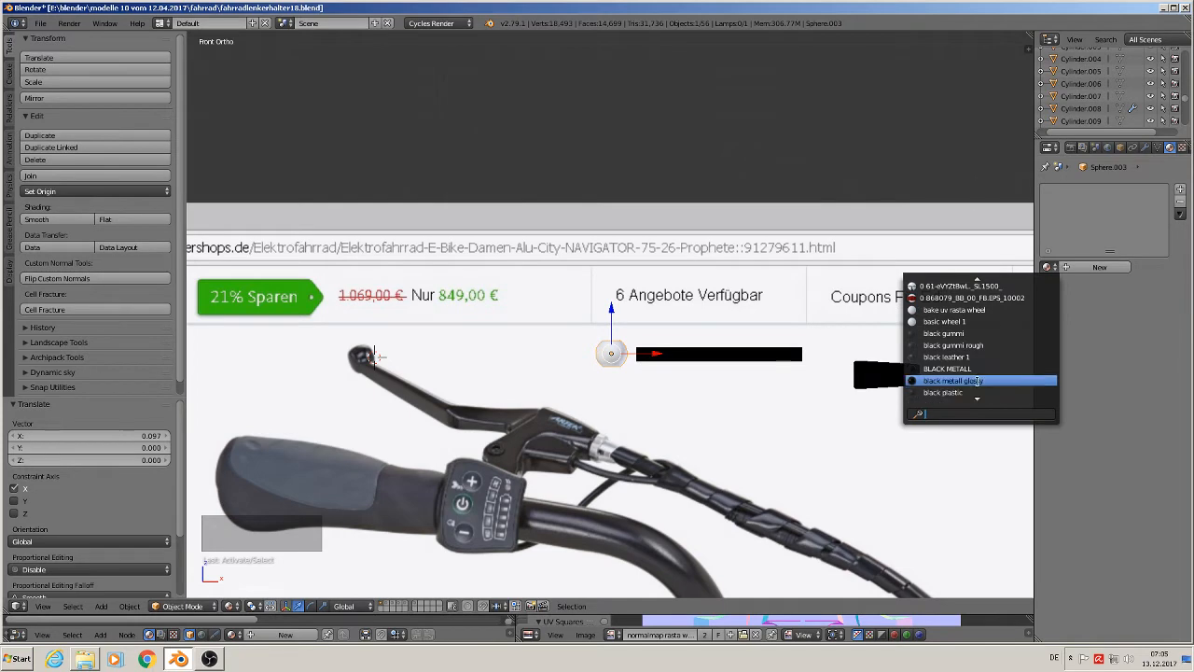
left_click(961, 380)
key("a")
Step: Add a cube just above the lever's bend in the reference image and scale it down by 0.012 and again by 0.506
scroll(536, 430, "up", 2)
middle_click_drag(537, 422, 642, 385, "shift")
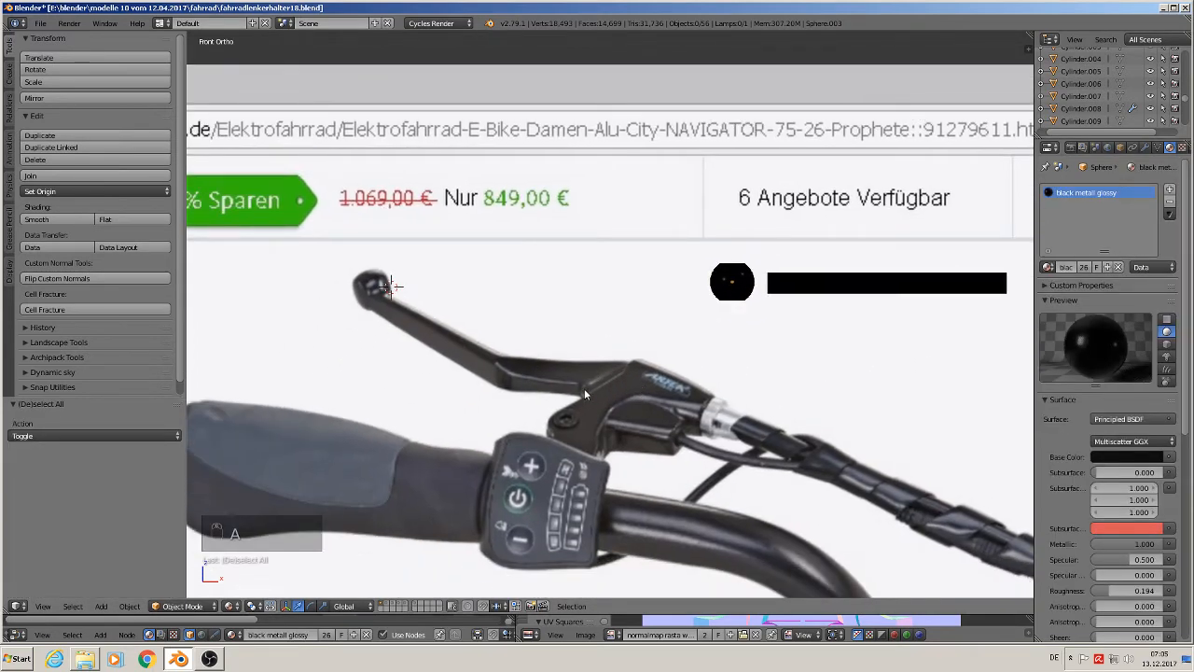
left_click(568, 328)
left_click(101, 607)
mouse_move(125, 592)
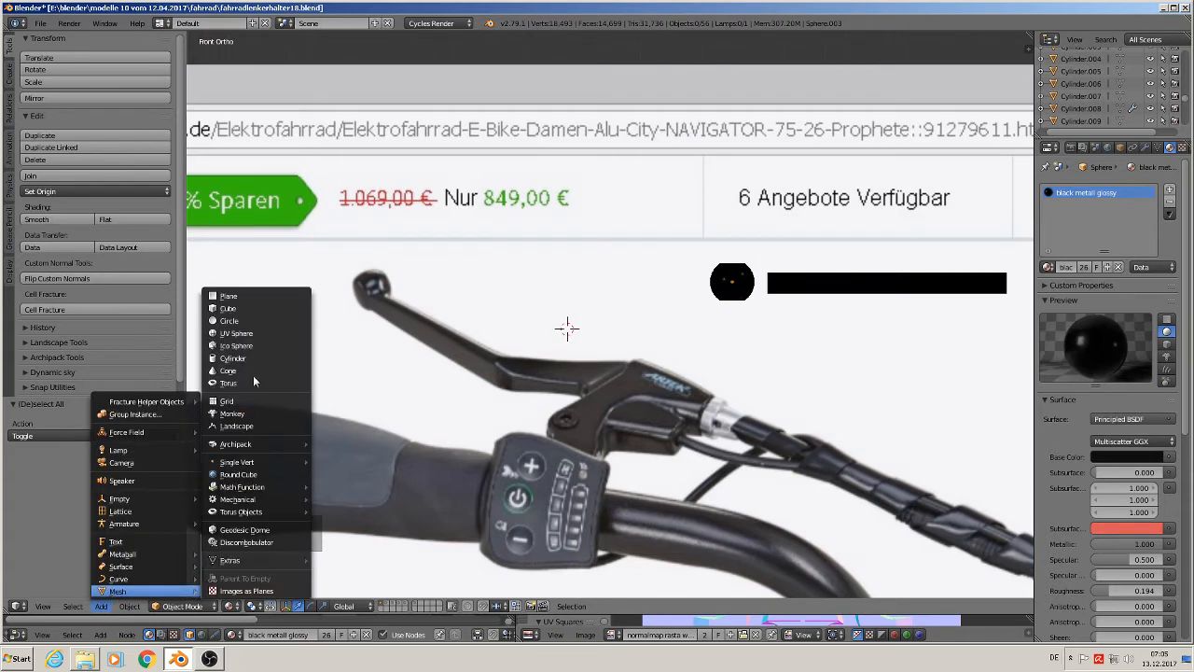
left_click(239, 308)
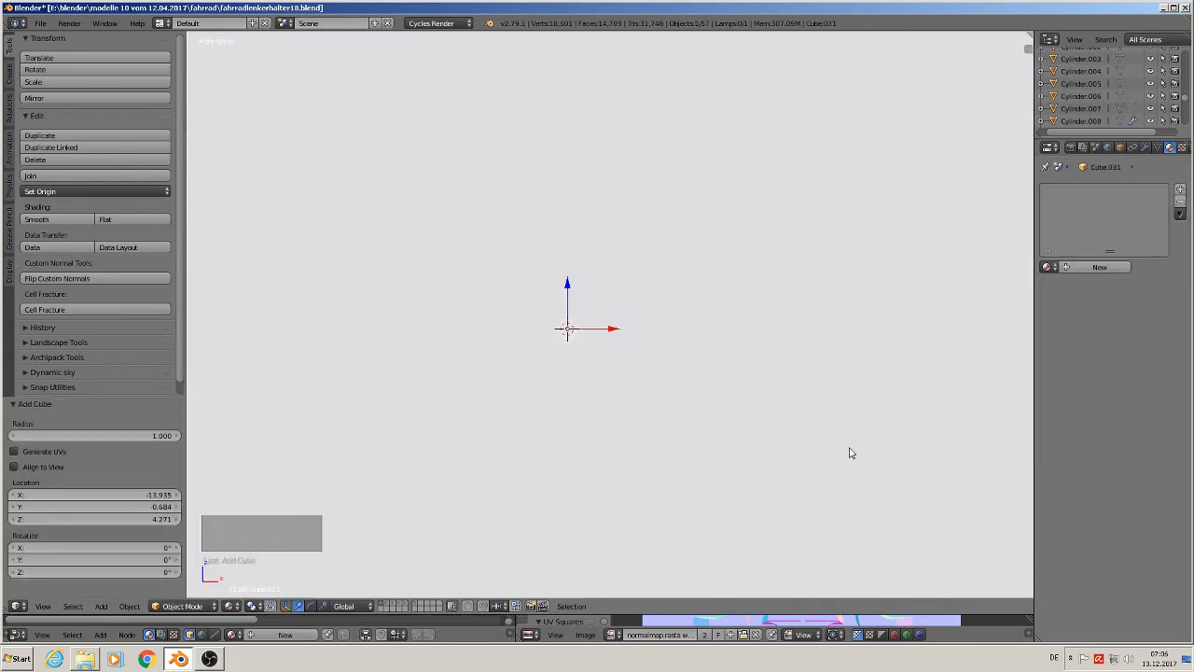
key("s")
left_click(567, 333)
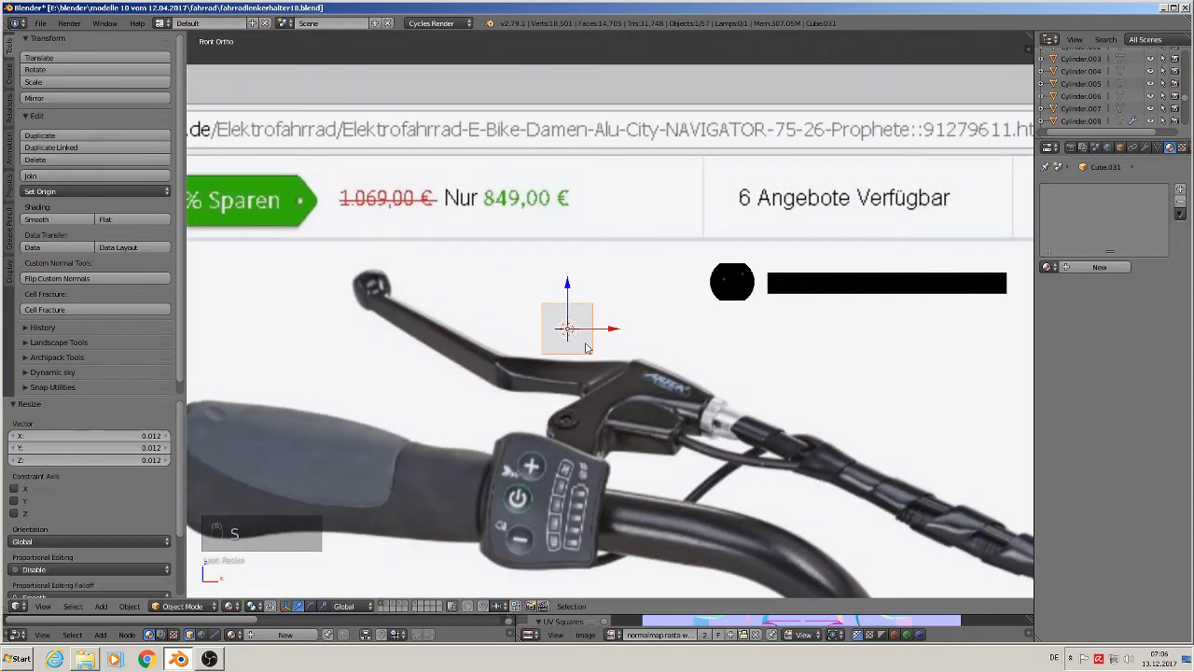
key("s")
left_click(614, 360)
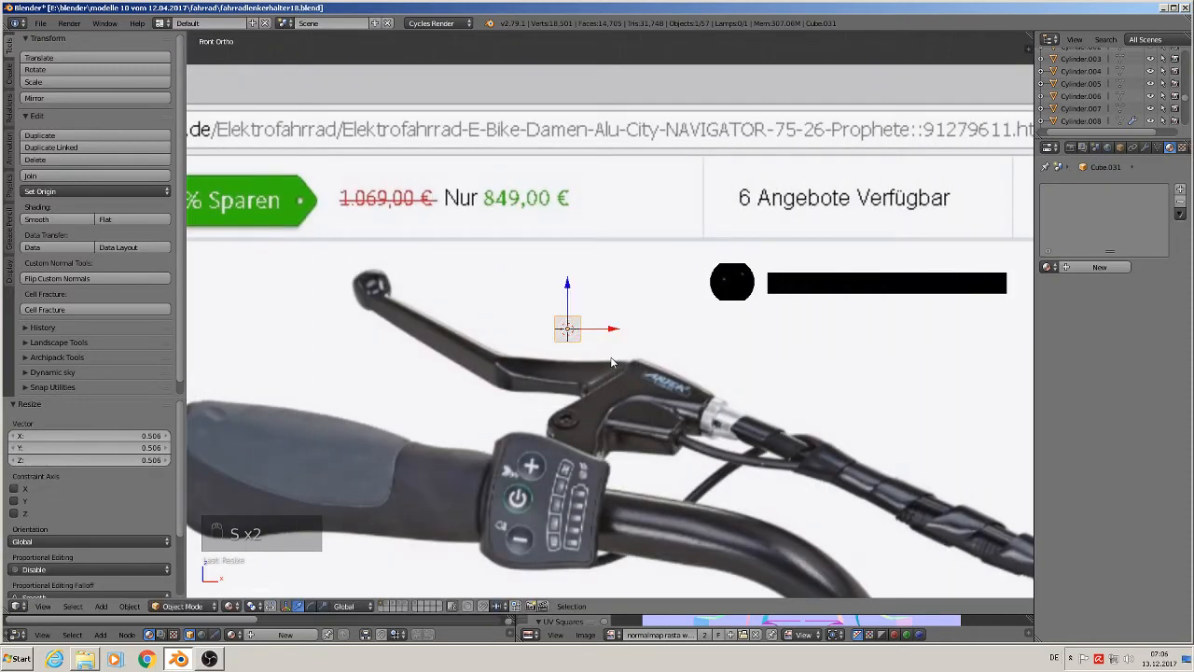
Step: Stretch the small cube about 4.9 times along X and move it -0.022 along Y, ending in front view
key("s")
key("x")
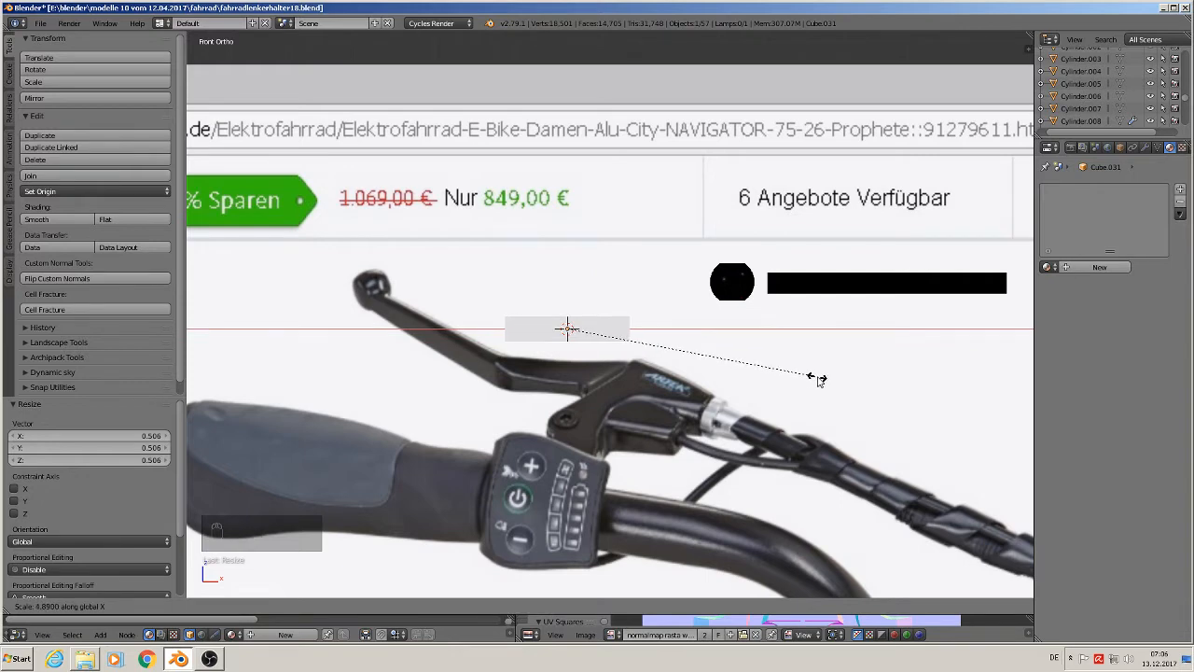
left_click(821, 380)
scroll(620, 362, "up", 1)
middle_click_drag(616, 362, 574, 341, "shift")
left_click_drag(554, 312, 581, 334)
key("KP_1")
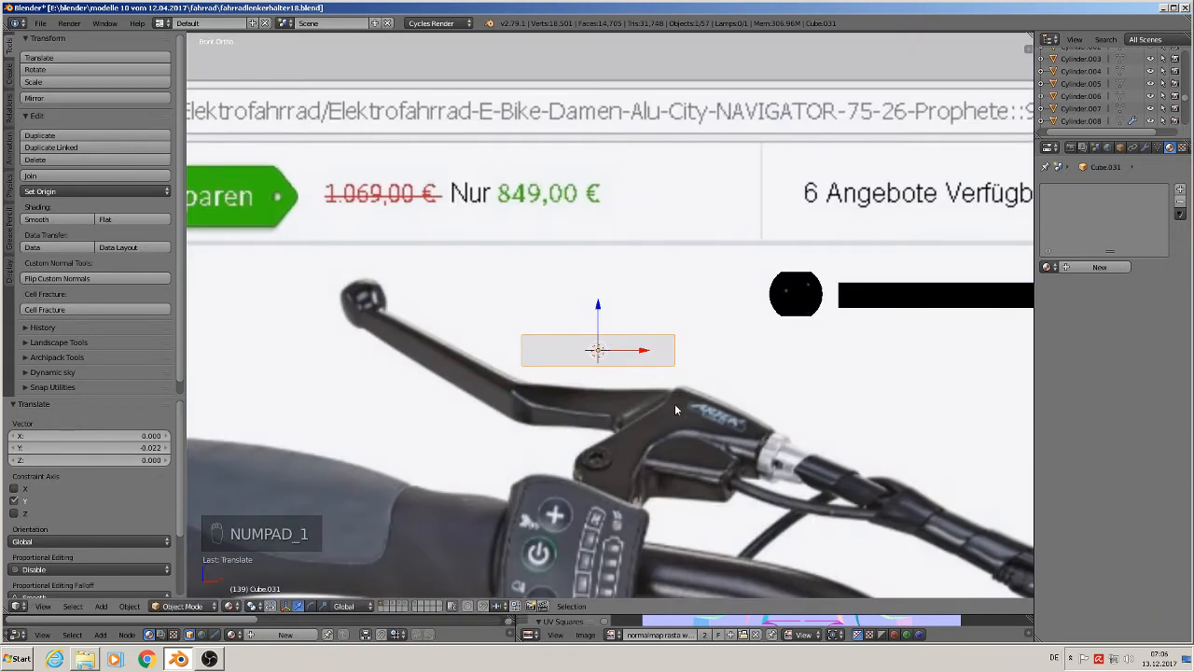
Step: In Edit Mode, scale the new bar's end face nearest the sphere by 1.422 along Z, and return to Object Mode with nothing selected
key("Tab")
middle_click_drag(683, 375, 638, 390)
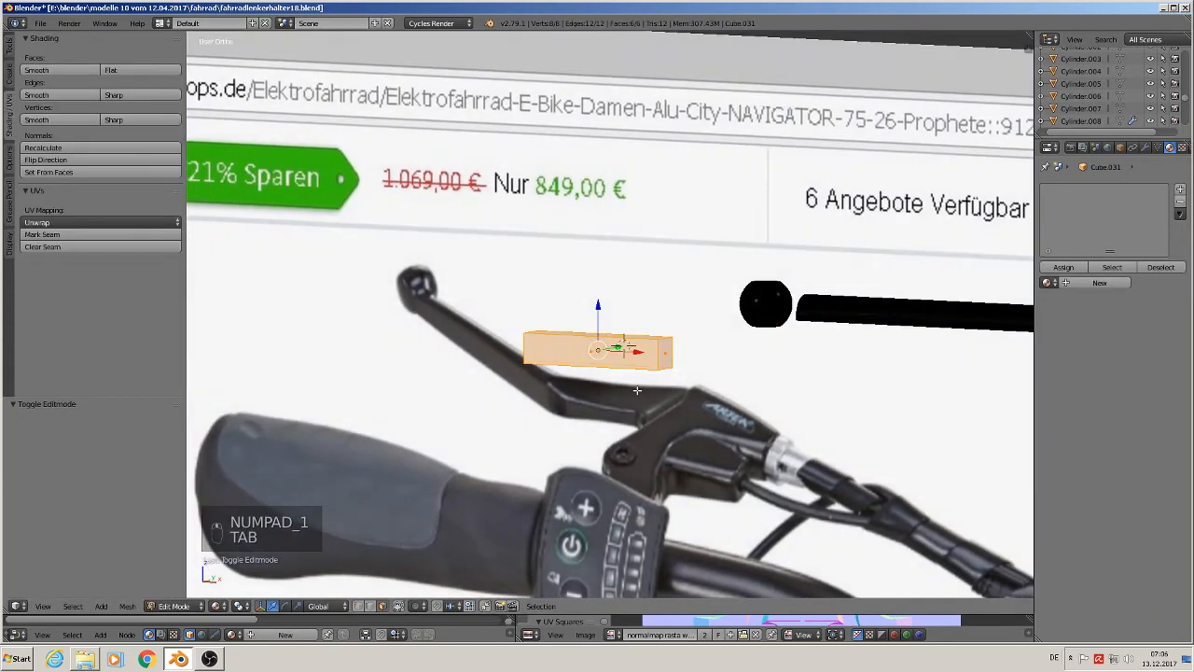
right_click(667, 359)
key("KP_1")
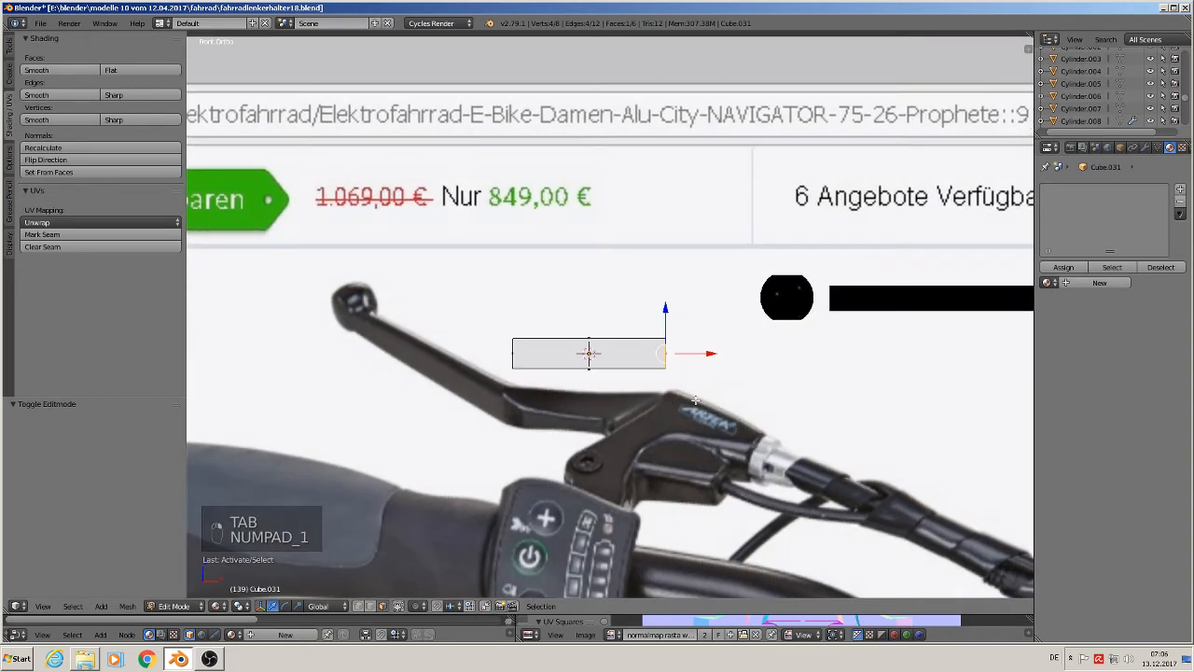
key("s")
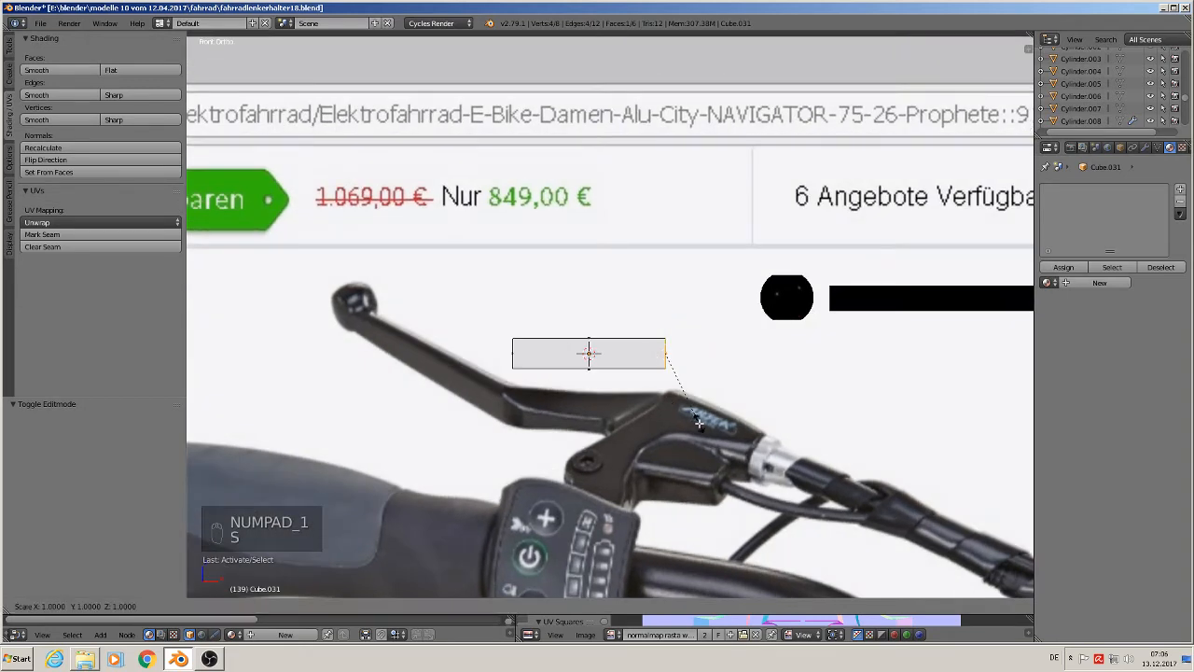
key("z")
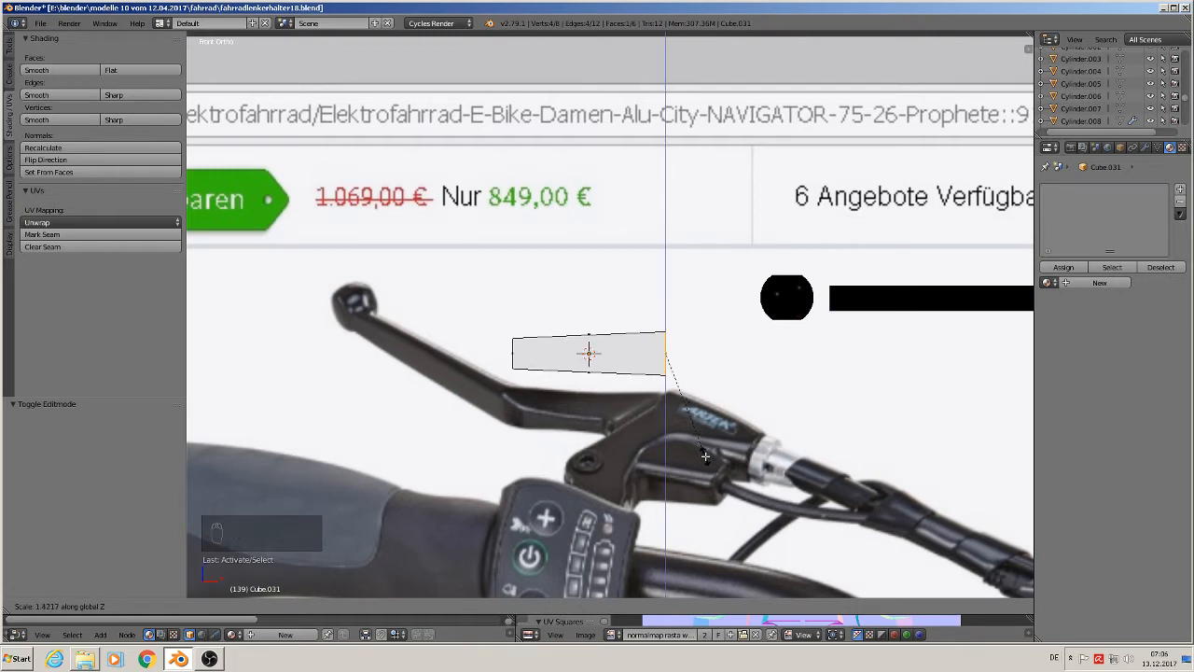
left_click(705, 456)
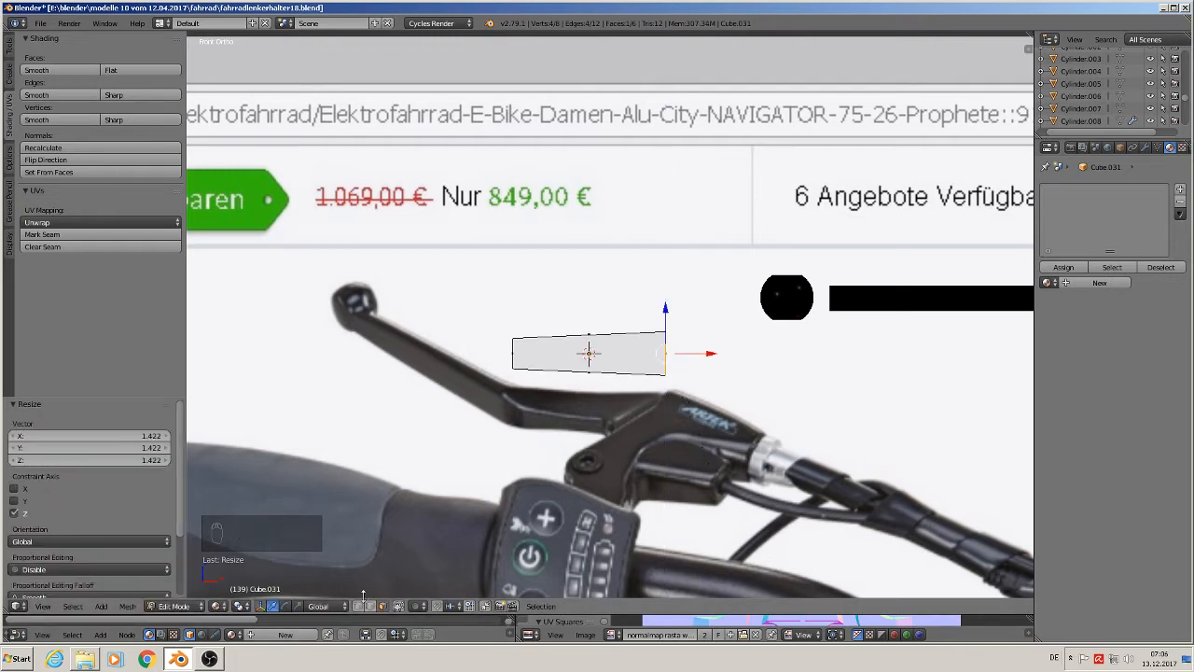
key("Tab")
key("a")
key("a")
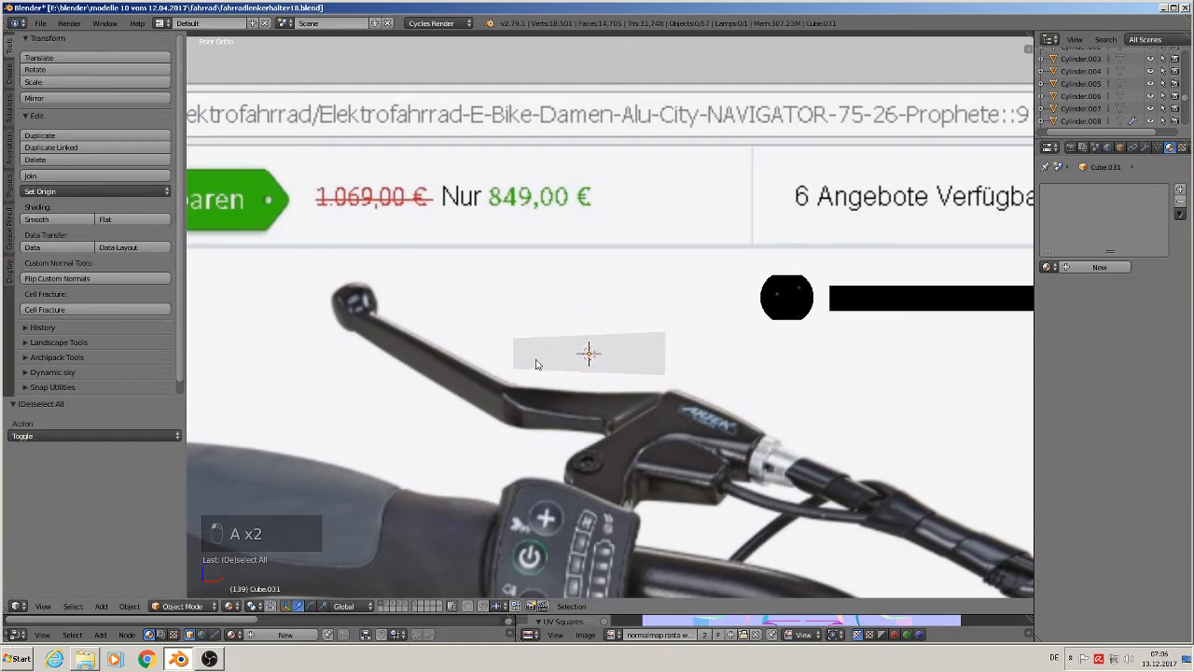
Step: Move the two lower corner vertices at the bar's narrow end -0.003 along Z to level its underside
right_click(535, 360)
key("Tab")
key("a")
key("a")
key("c")
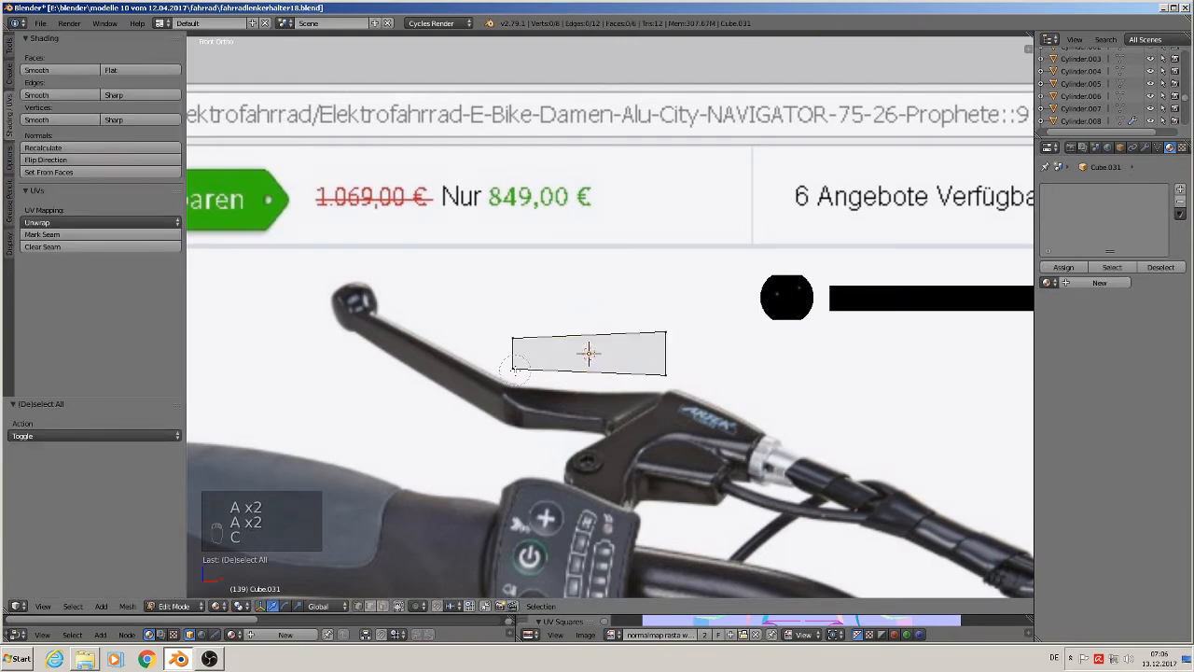
left_click(512, 370)
right_click(513, 370)
left_click_drag(512, 325, 513, 330)
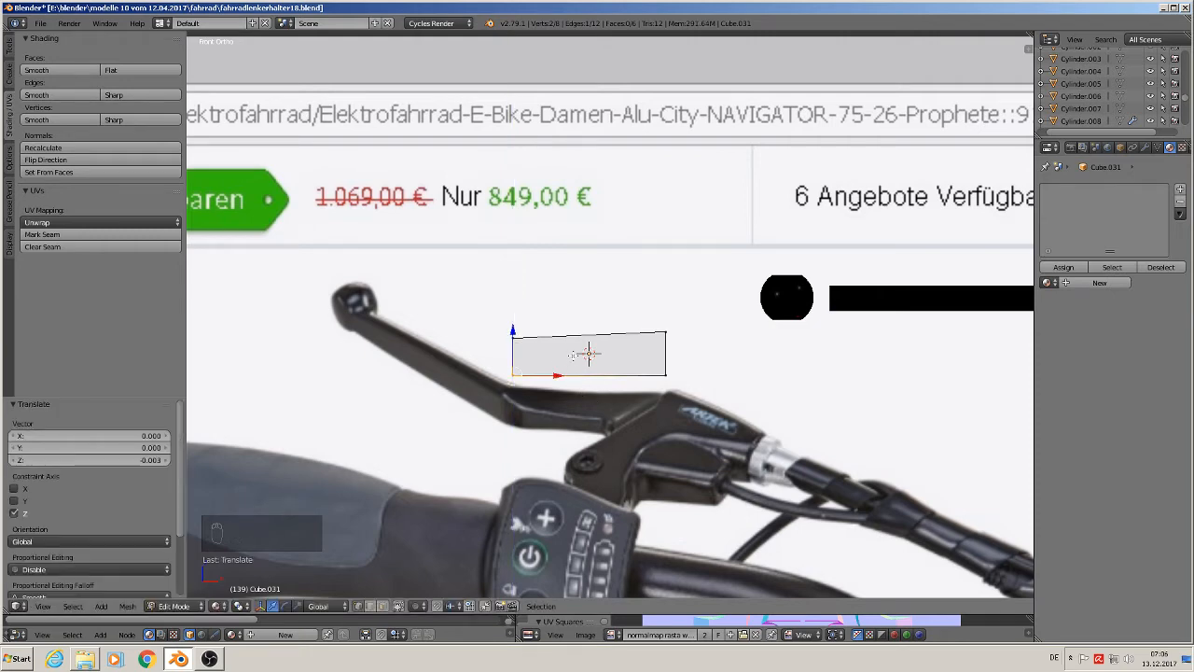
Step: Add three evenly spaced loop cuts across the bar's length and scale the middle loop uniformly by 0.821
key("ctrl+r")
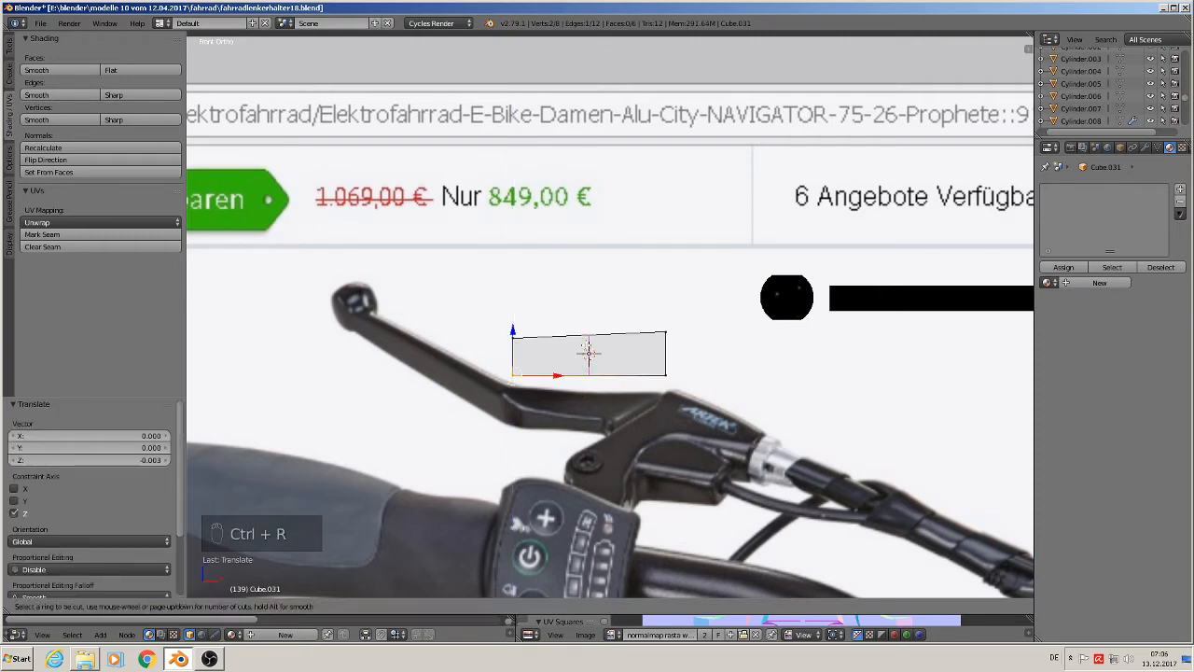
scroll(587, 350, "up", 2)
left_click(587, 350)
left_click(587, 350)
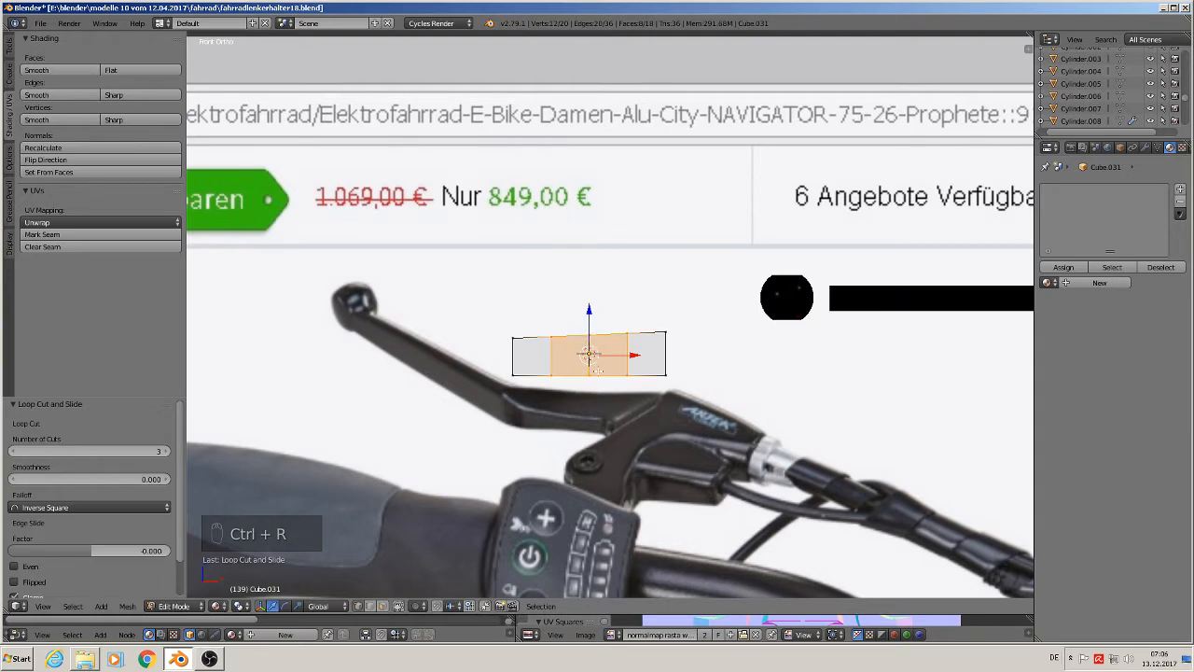
right_click(588, 354, "alt")
key("s")
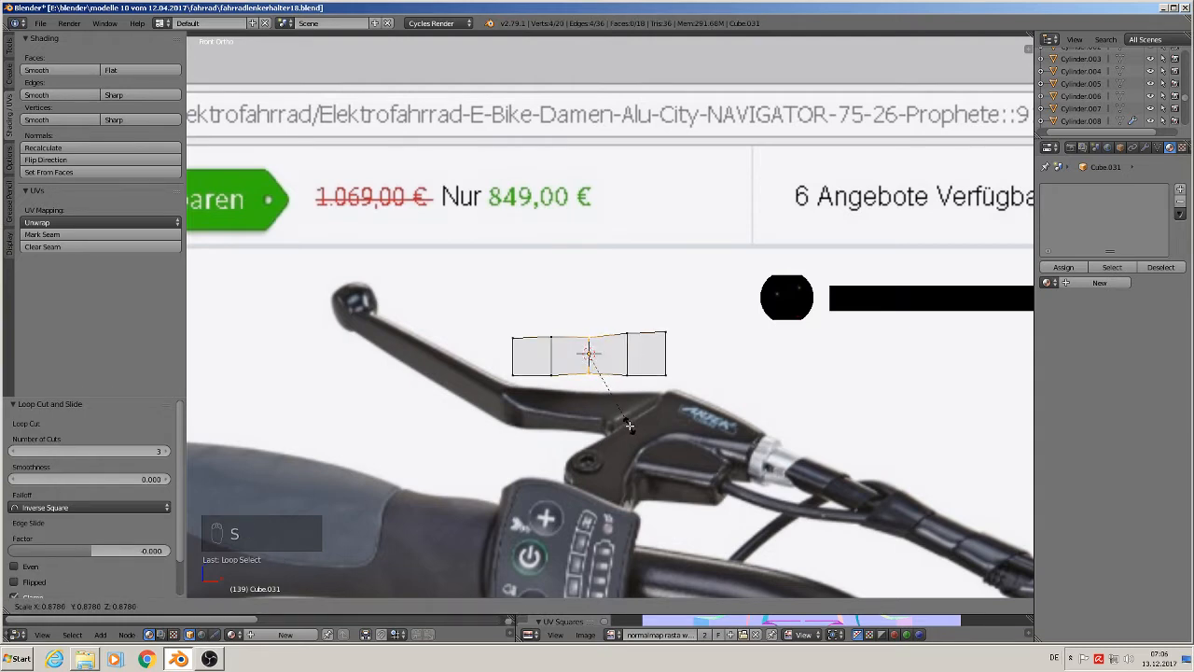
left_click(627, 421)
Step: Select the two loops on either side of the middle one and scale them by 0.869 along Z and 0.782 along Y
right_click(563, 355, "alt")
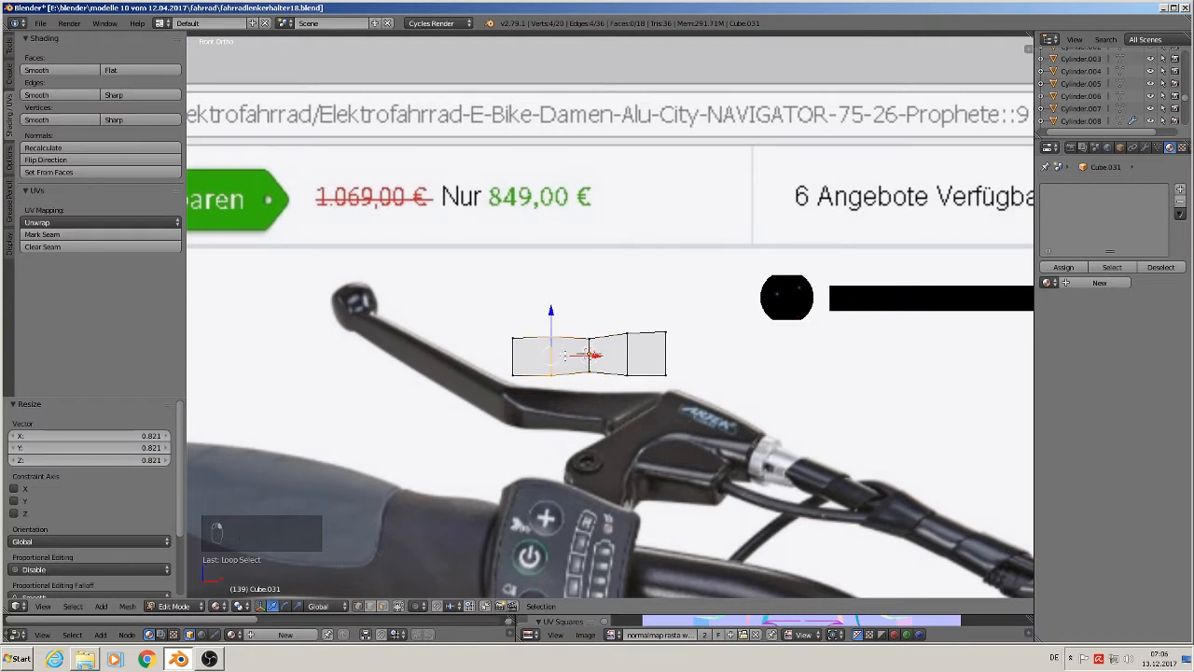
right_click(657, 420, "alt+shift")
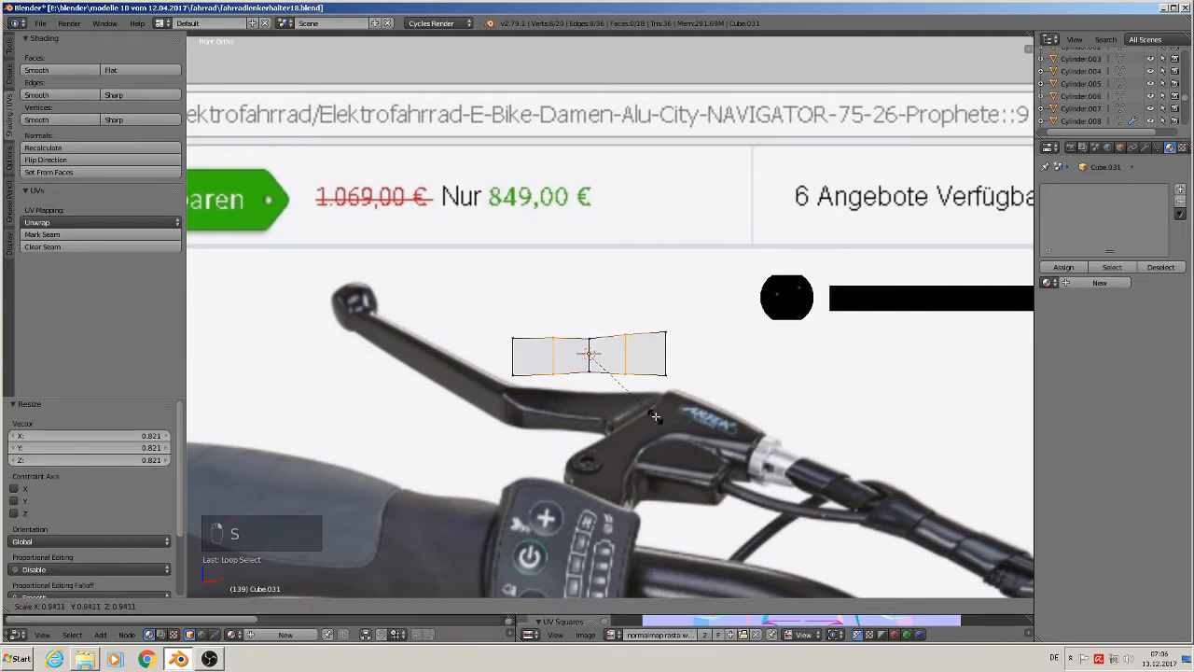
key("s")
key("z")
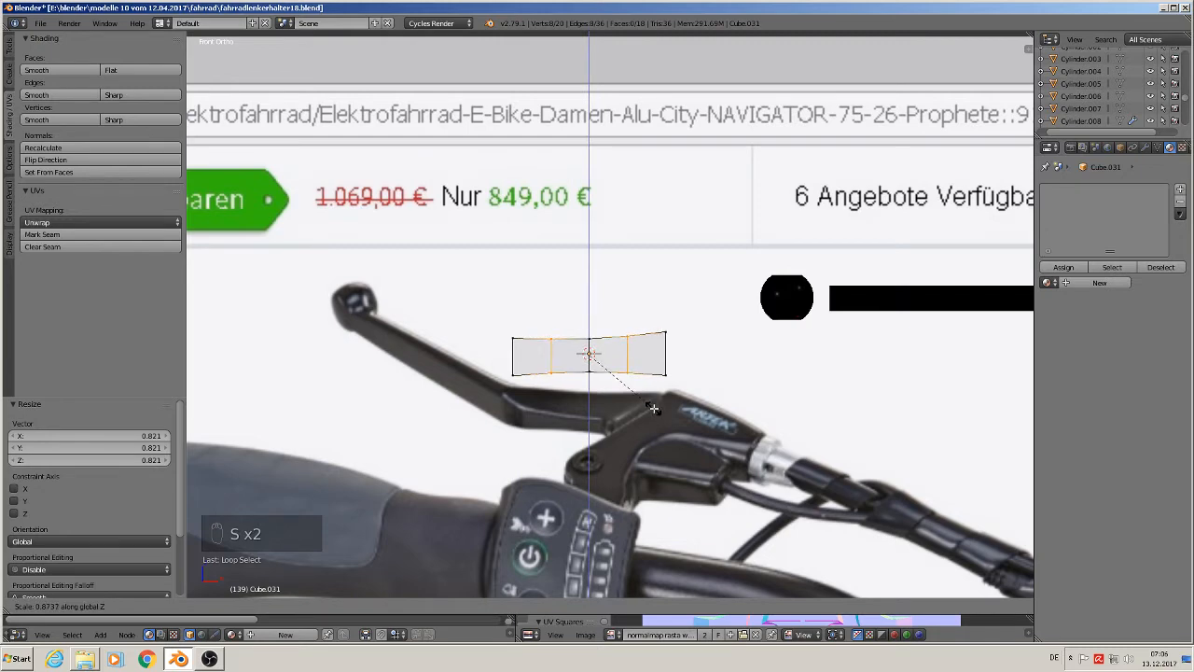
left_click(653, 403)
middle_click_drag(653, 402, 681, 465)
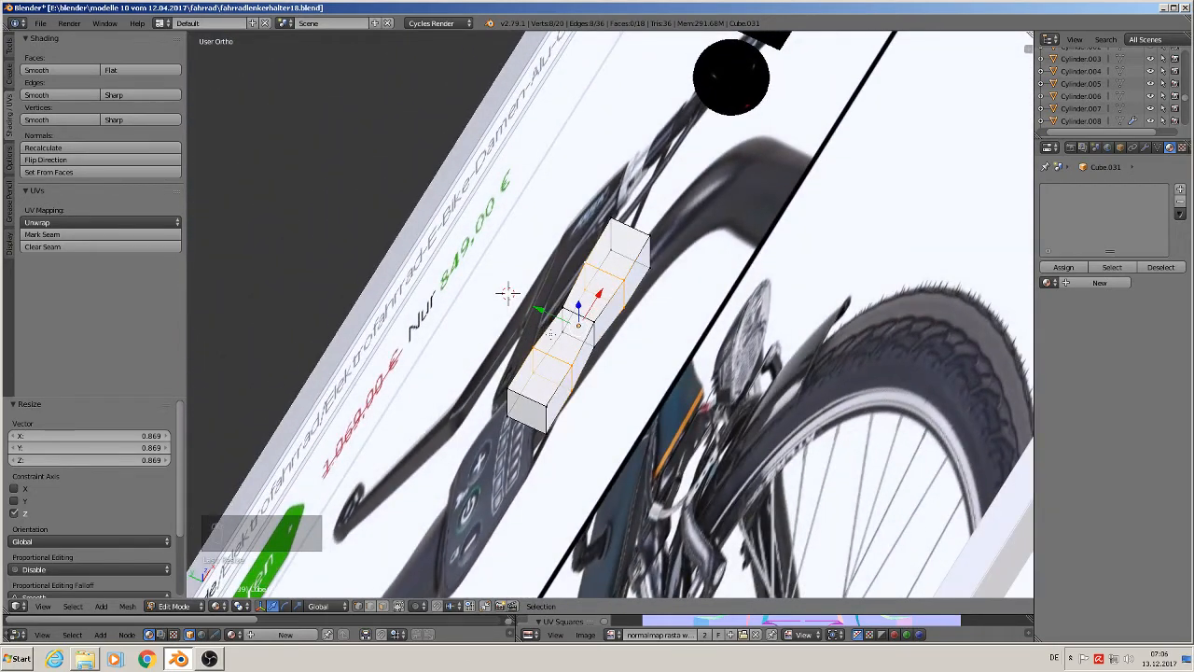
key("s")
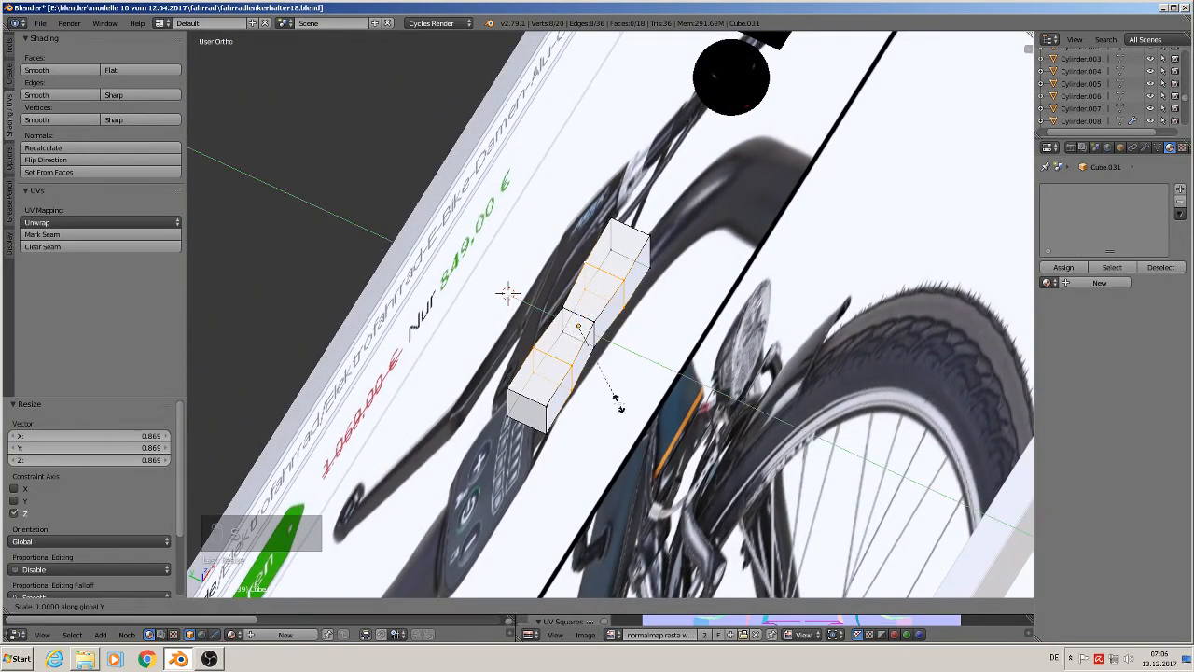
key("y")
left_click(616, 390)
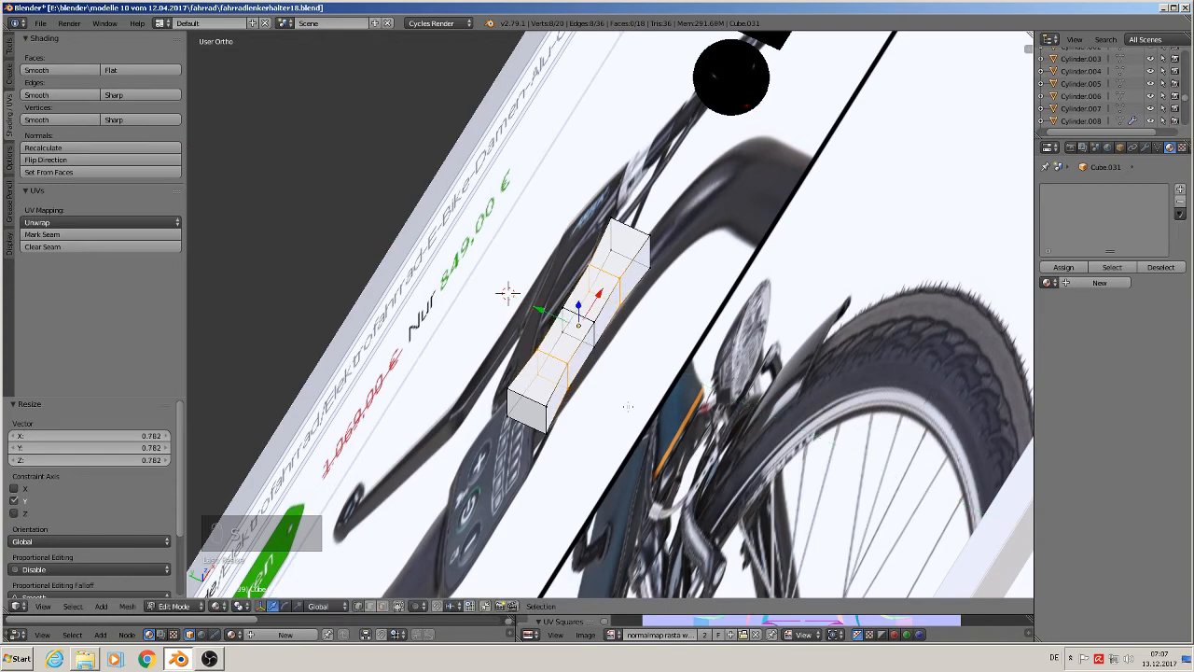
key("KP_1")
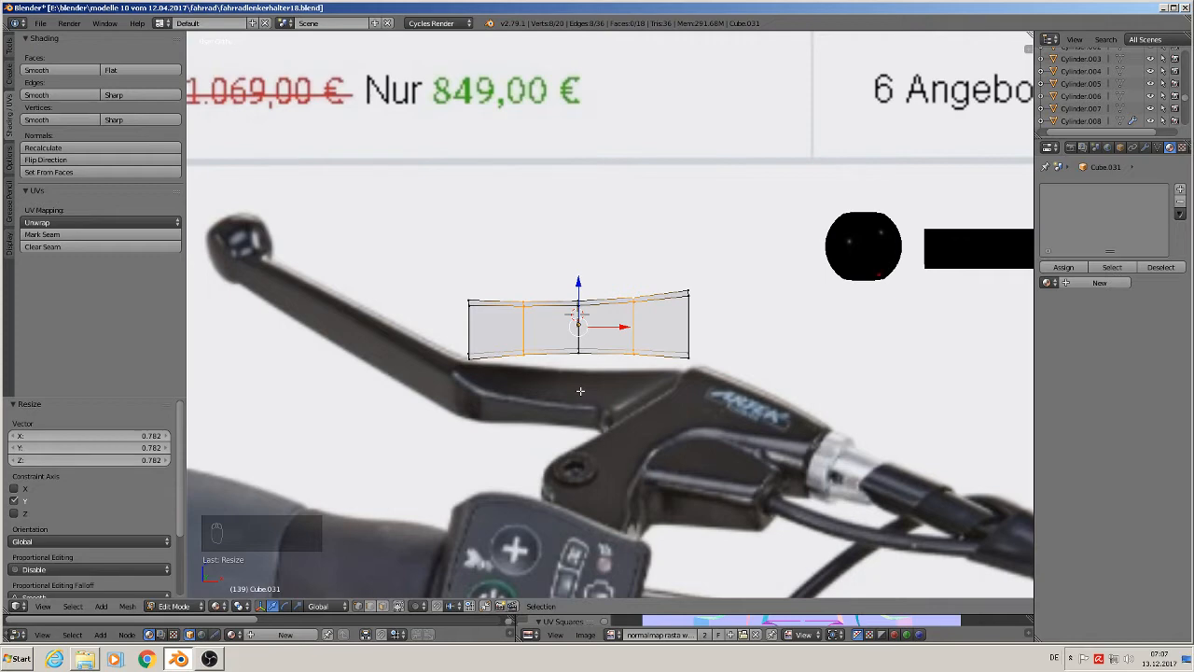
right_click(547, 304, "alt")
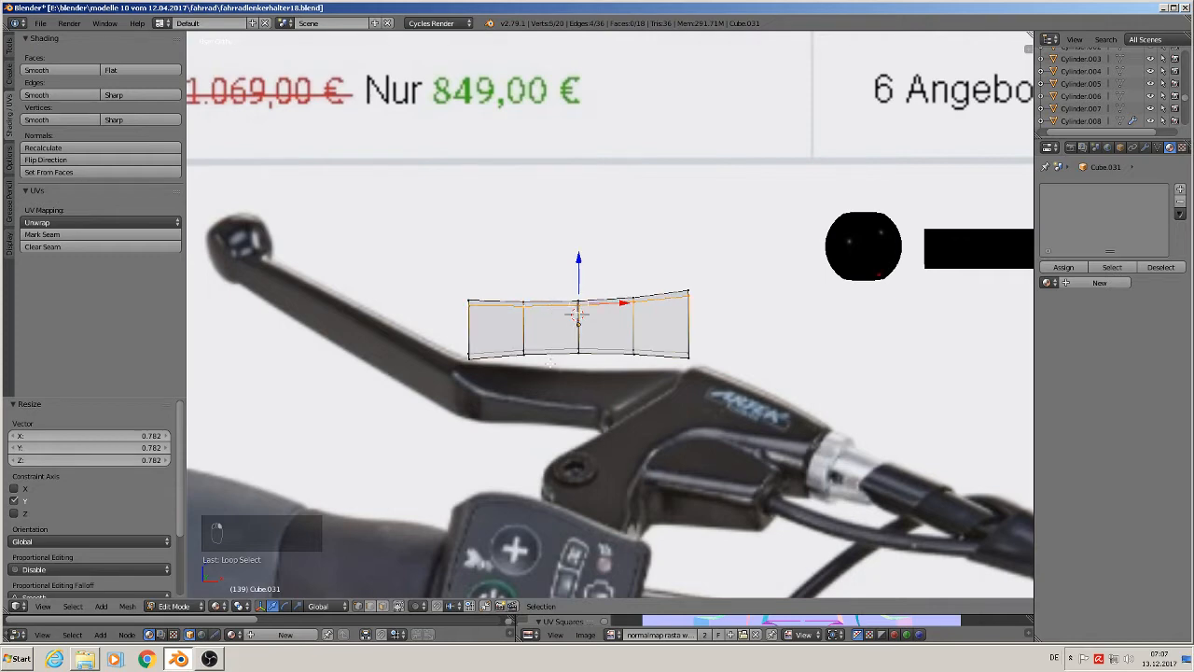
middle_click_drag(551, 362, 572, 400)
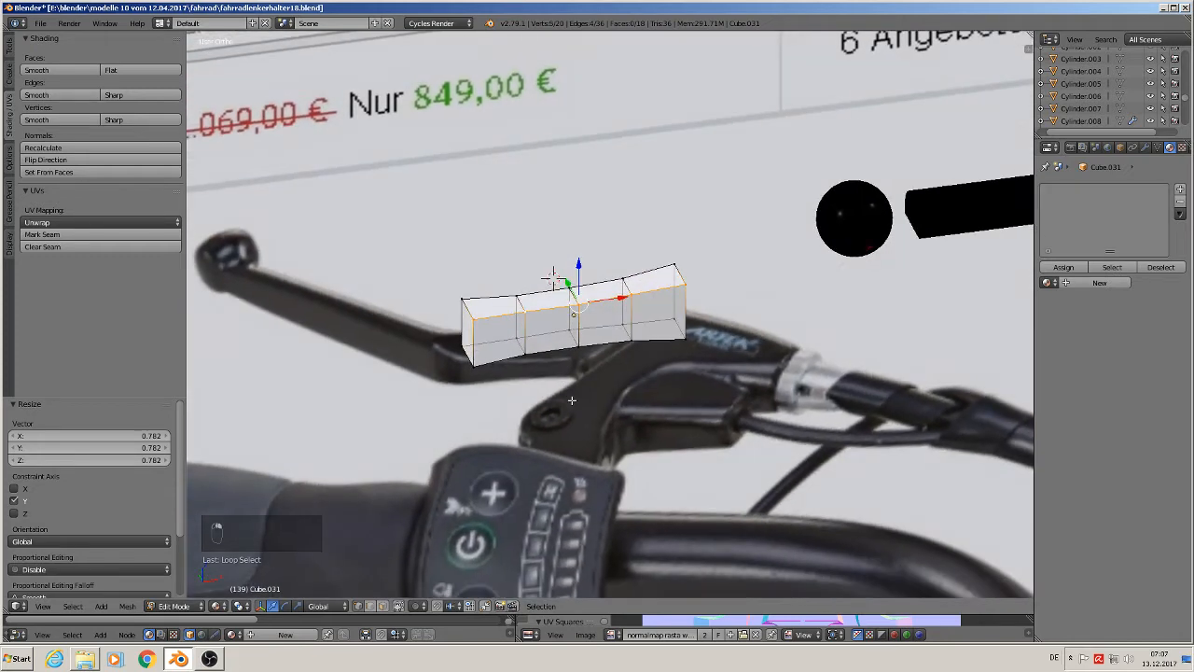
right_click(564, 348, "alt+shift")
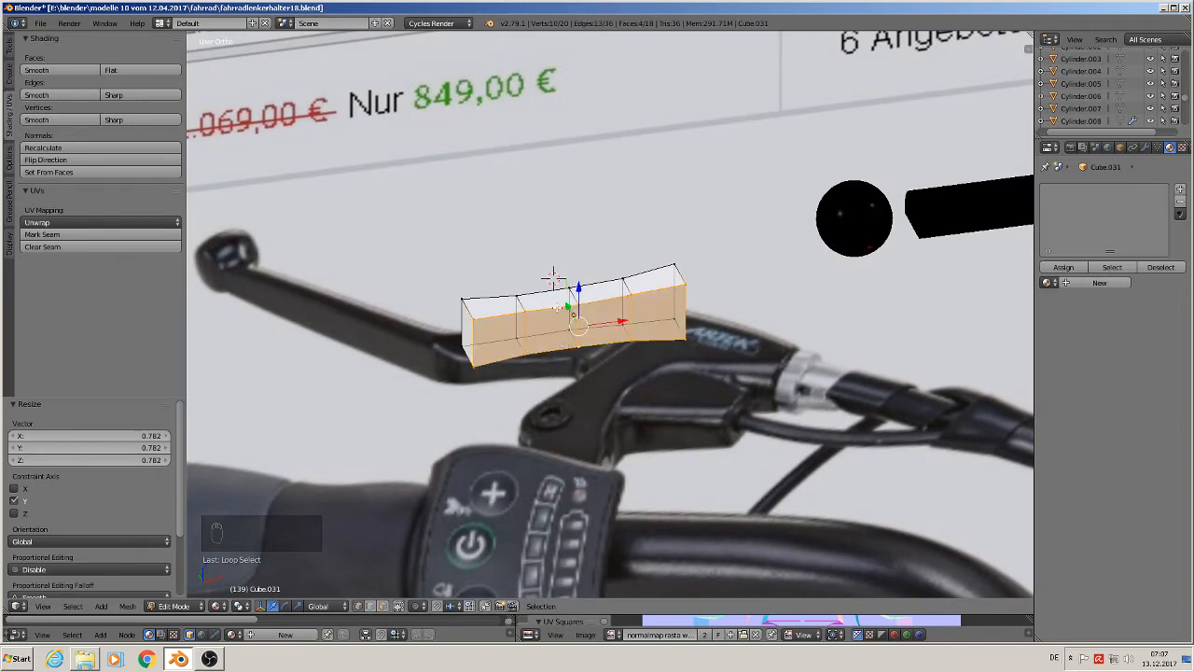
right_click(559, 306, "alt")
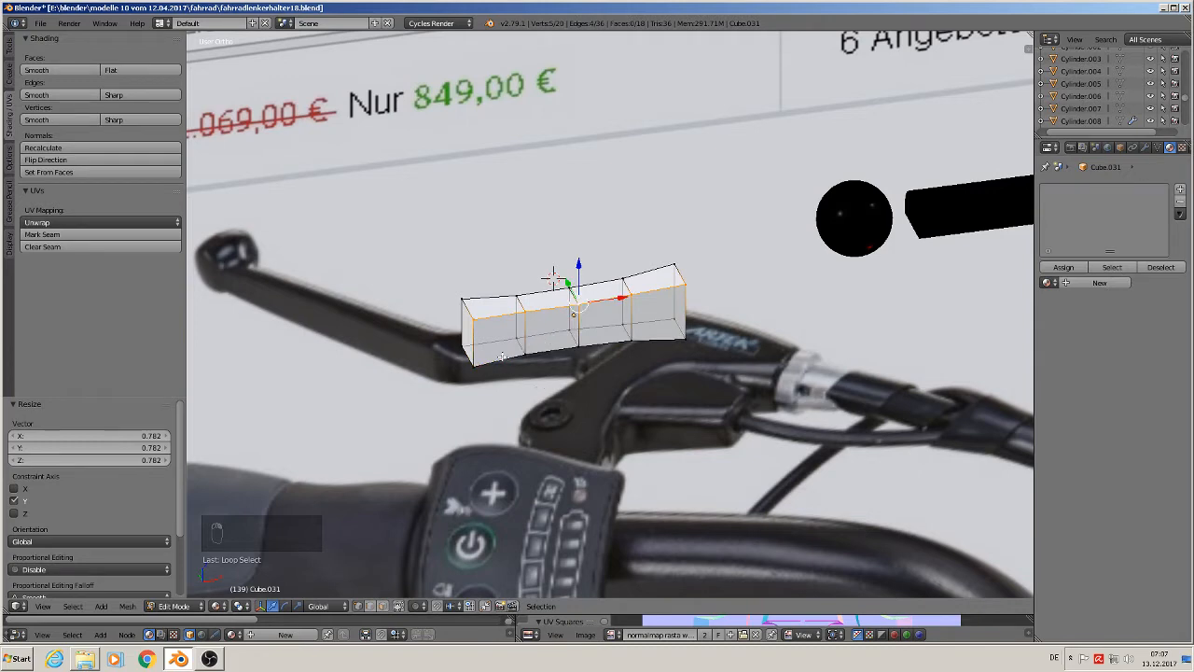
Step: Add two centred loop cuts along the bar's length, one halving its height and one halving its depth
scroll(501, 356, "up", 2)
key("ctrl+r")
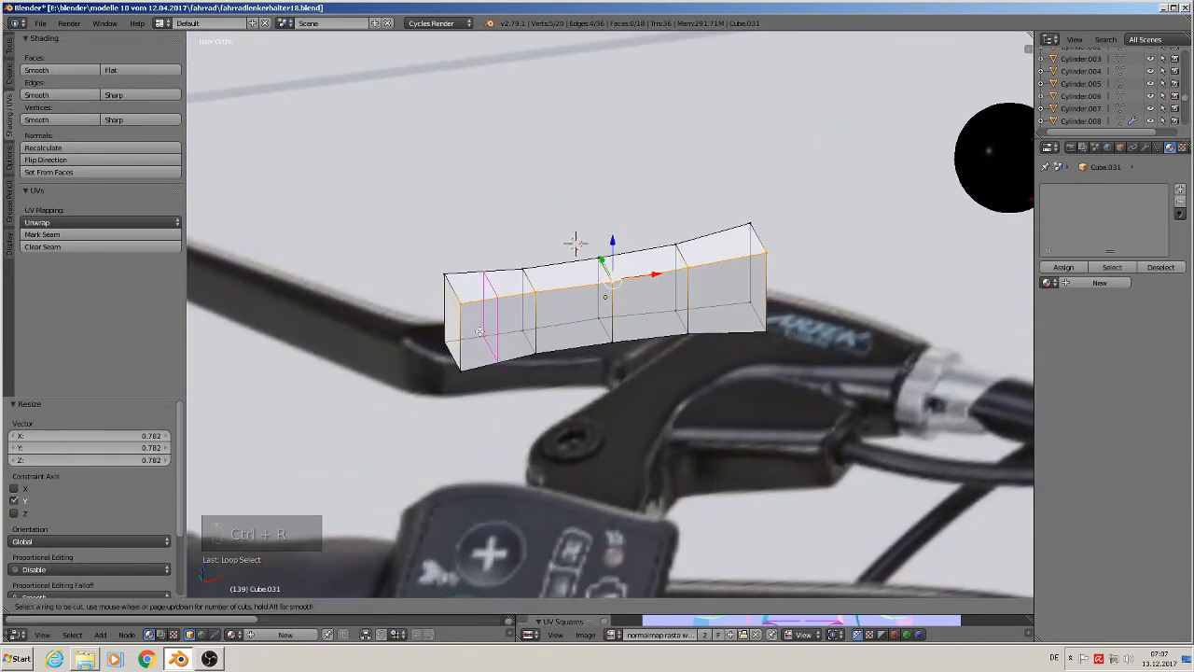
left_click(467, 329)
right_click(459, 329)
key("ctrl+r")
left_click(460, 286)
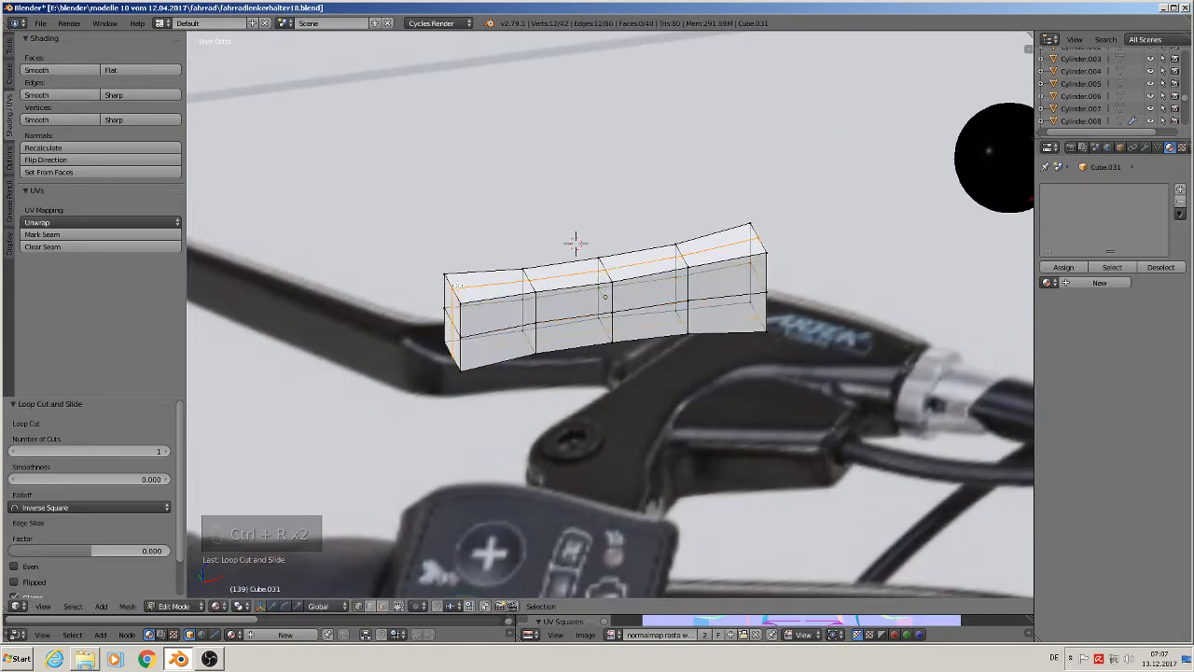
right_click(483, 297)
Step: Select the outline edges of the bar's front side and of its narrow end as shortest paths between corner vertices
right_click(466, 302)
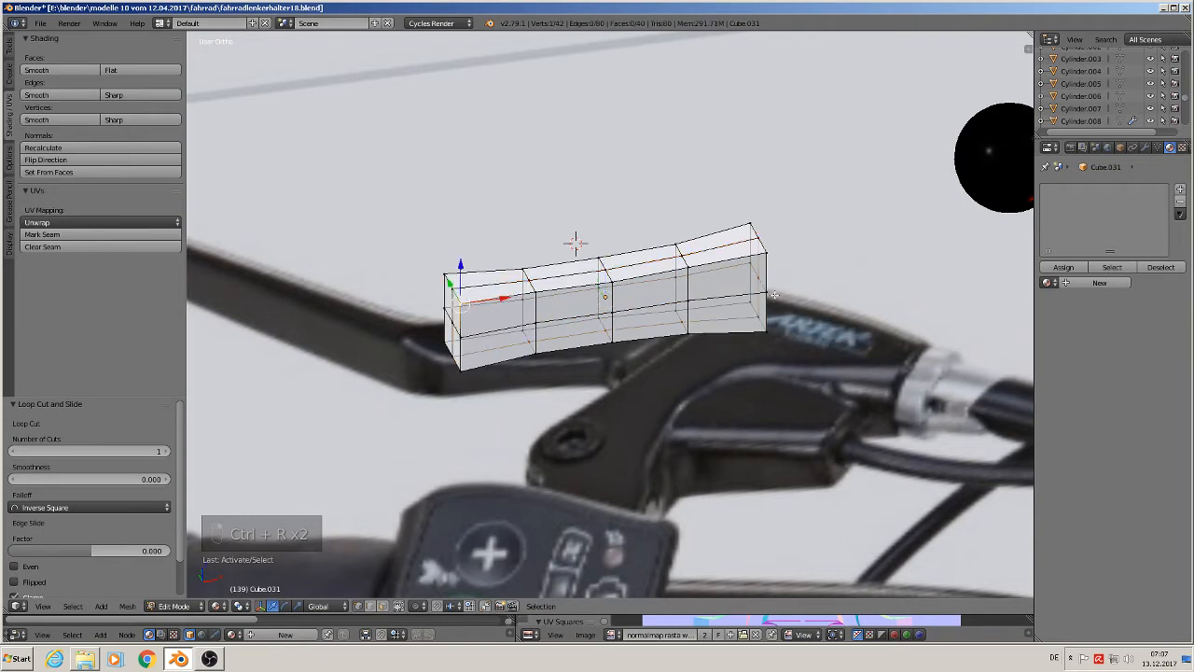
right_click(767, 252, "ctrl")
right_click(767, 332, "ctrl")
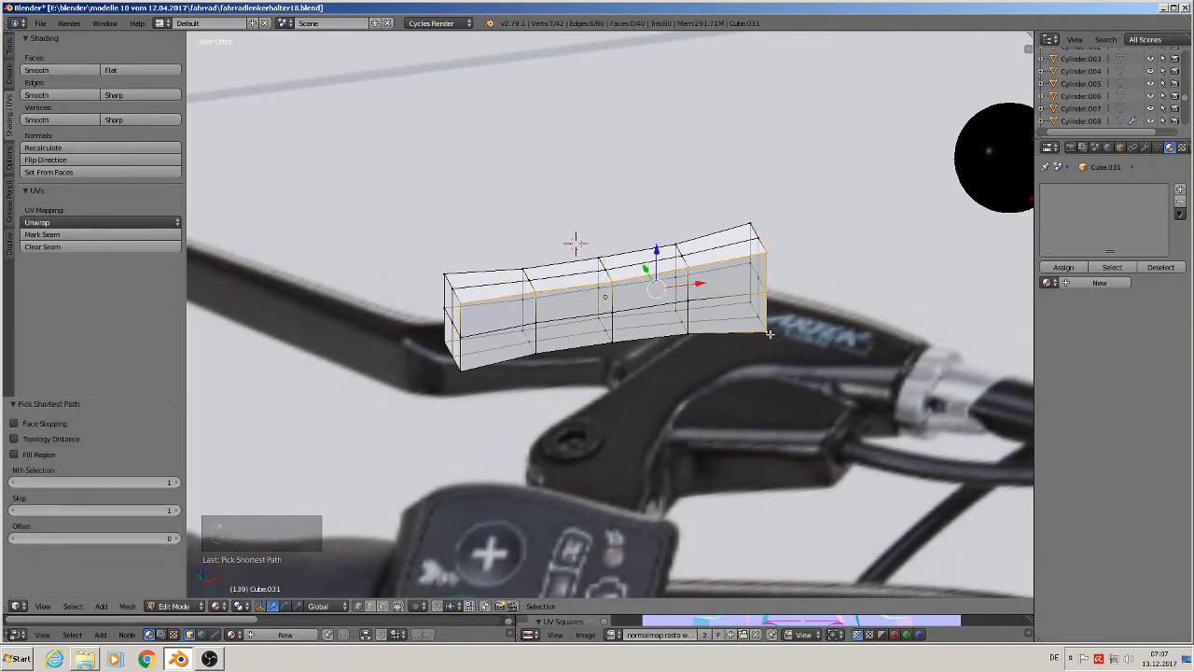
right_click(466, 372, "ctrl")
right_click(455, 305, "ctrl")
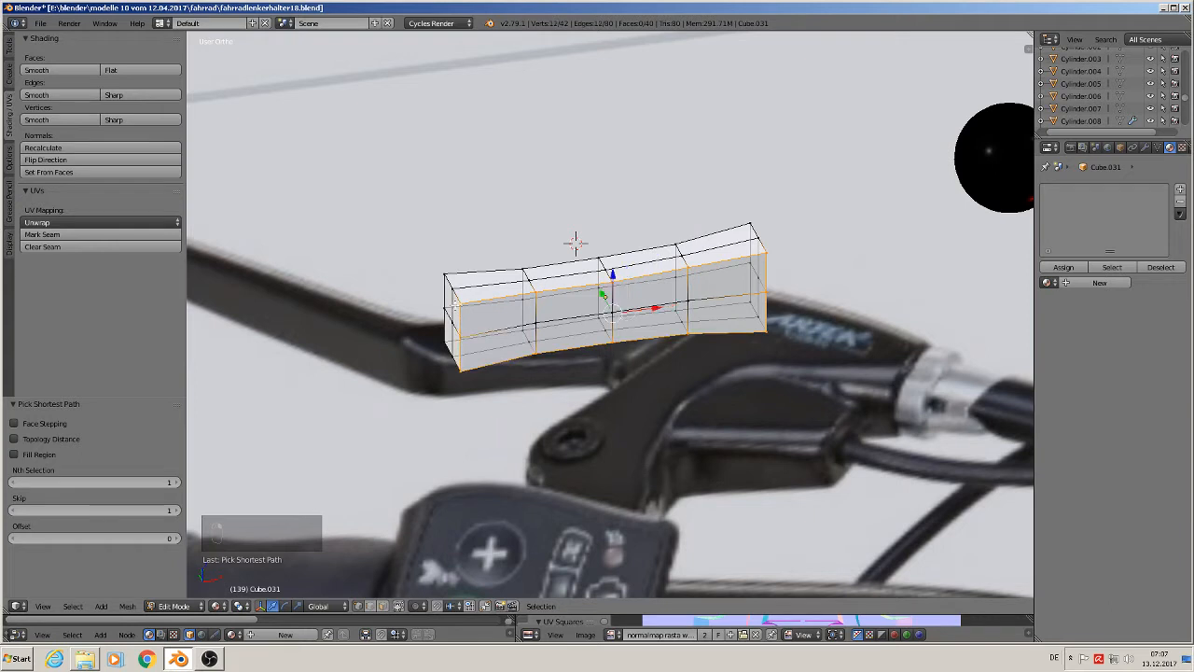
right_click(439, 278, "ctrl")
right_click(458, 360, "ctrl")
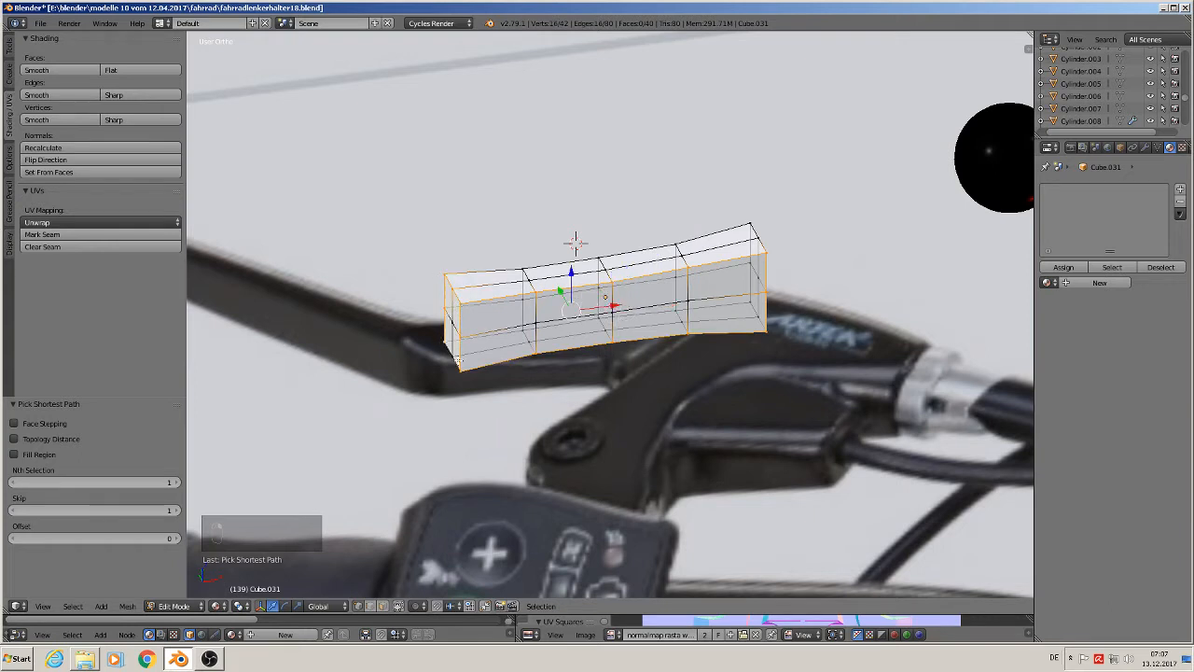
right_click(481, 356, "ctrl")
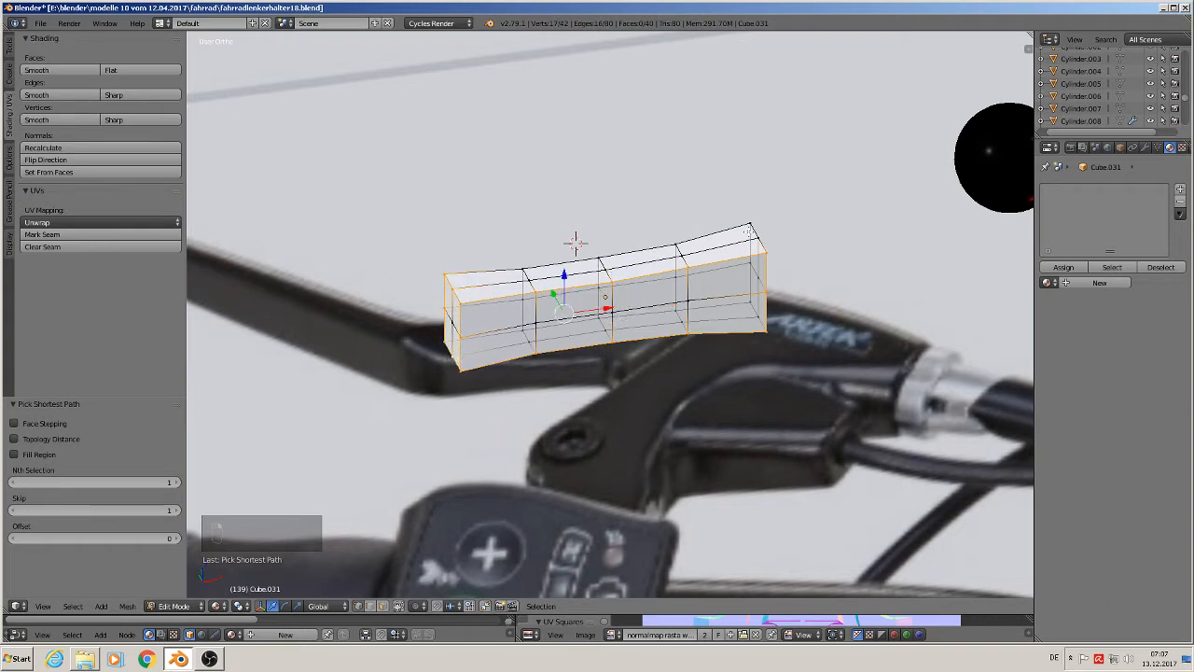
Step: Complete the selection of the bar's outer edges without its underside centre vertices, and bevel them by 0.063 with 2 segments
right_click(755, 221, "ctrl")
right_click(761, 240, "ctrl")
middle_click_drag(819, 352, 718, 323)
right_click(686, 291, "ctrl")
middle_click_drag(689, 364, 667, 342)
right_click(688, 332, "ctrl")
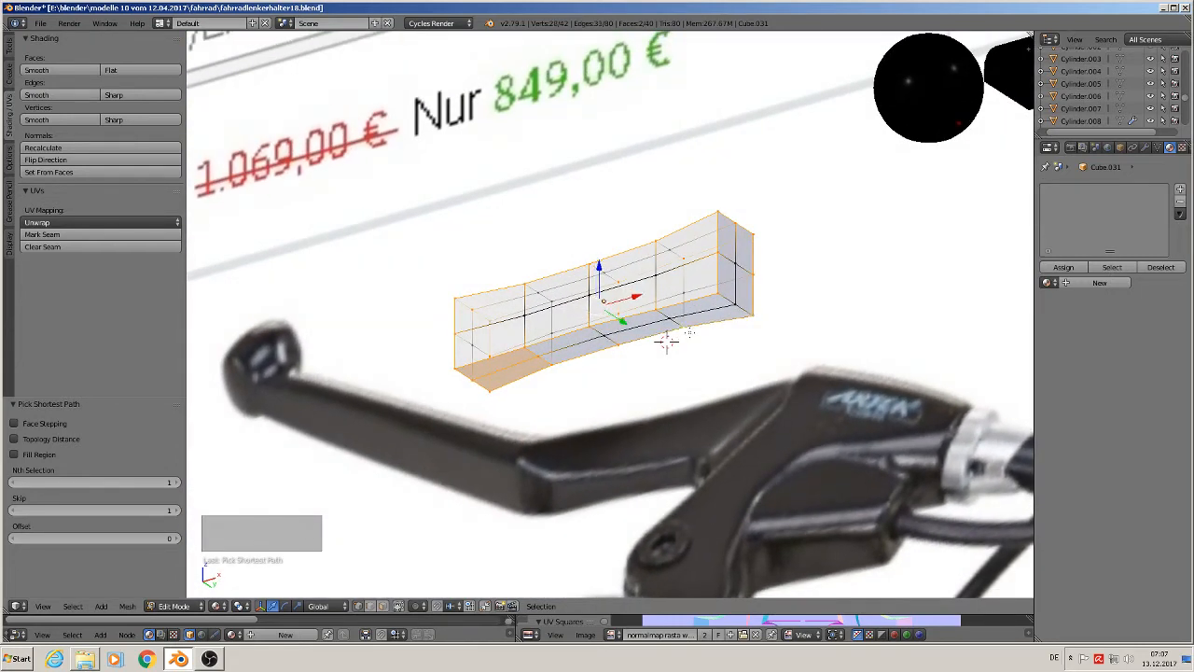
right_click(538, 356, "ctrl")
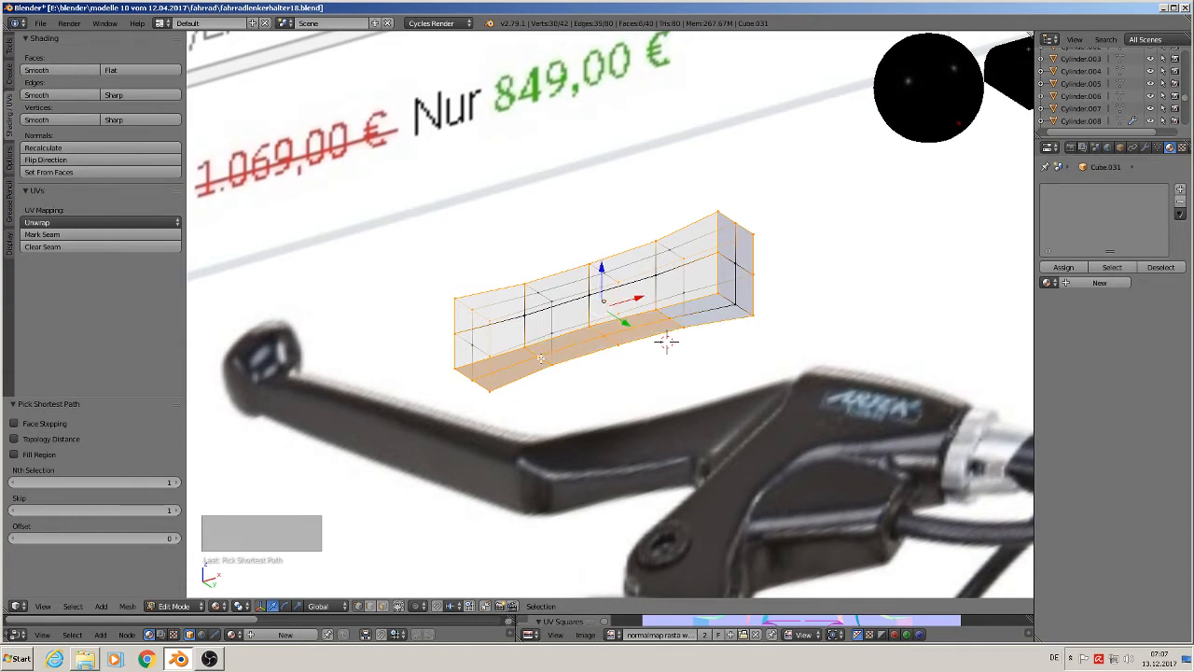
right_click(666, 342, "shift")
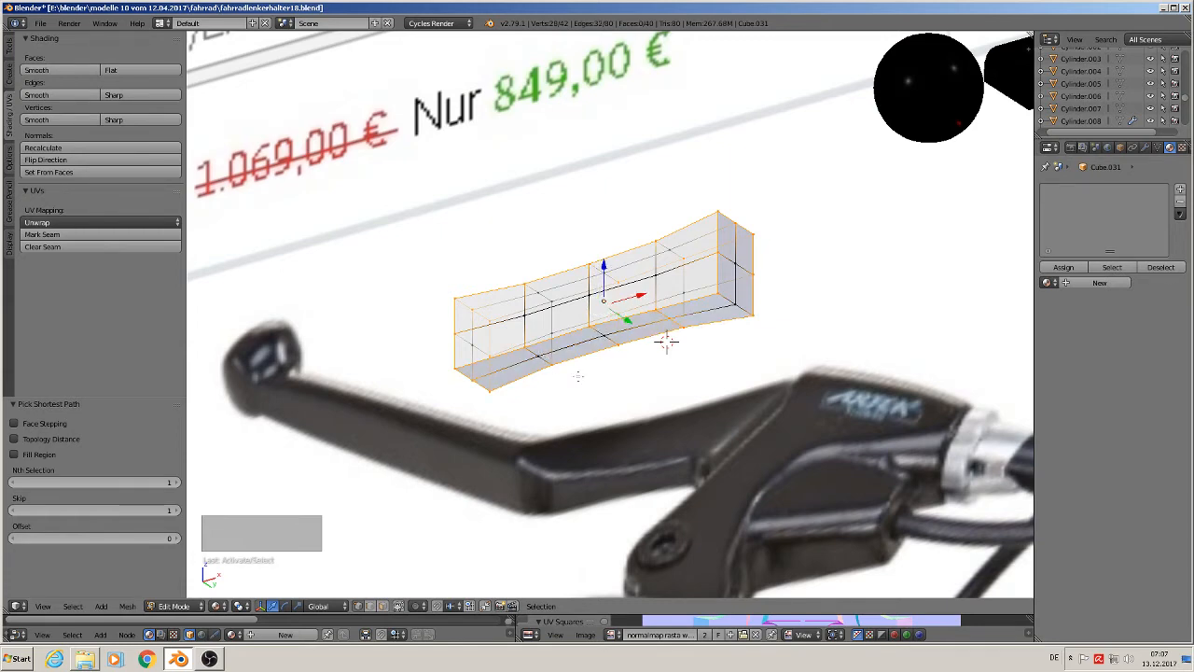
middle_click_drag(578, 373, 629, 384)
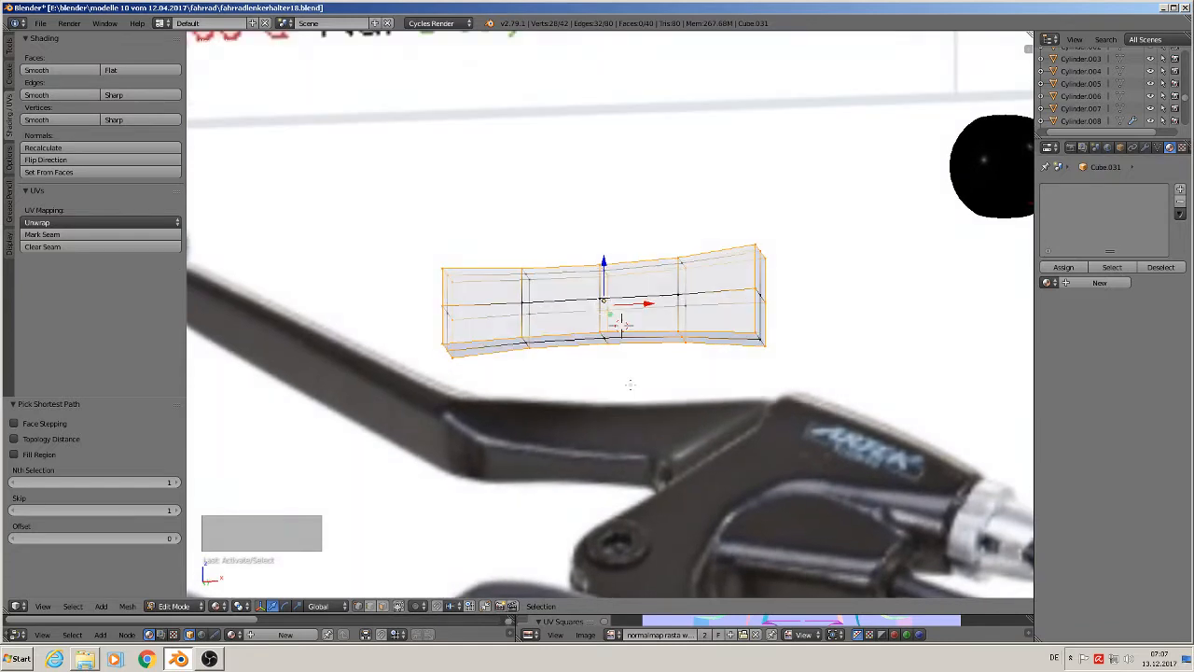
right_click(762, 341, "shift")
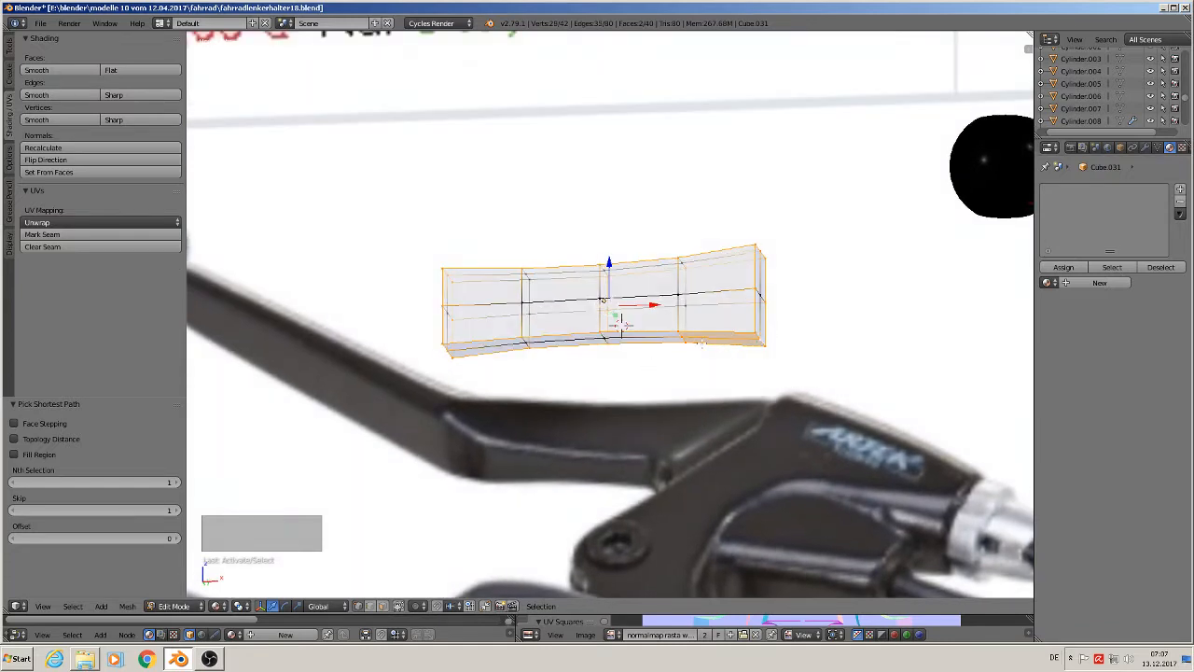
right_click(681, 340, "shift")
middle_click_drag(688, 381, 714, 439)
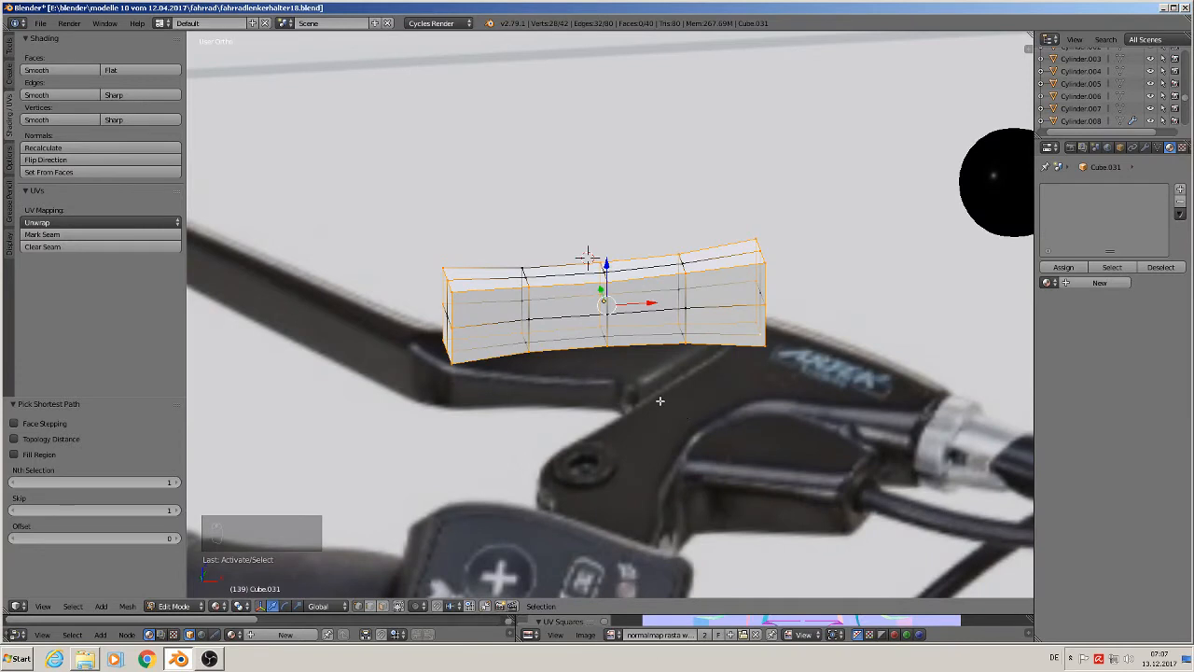
key("ctrl+b")
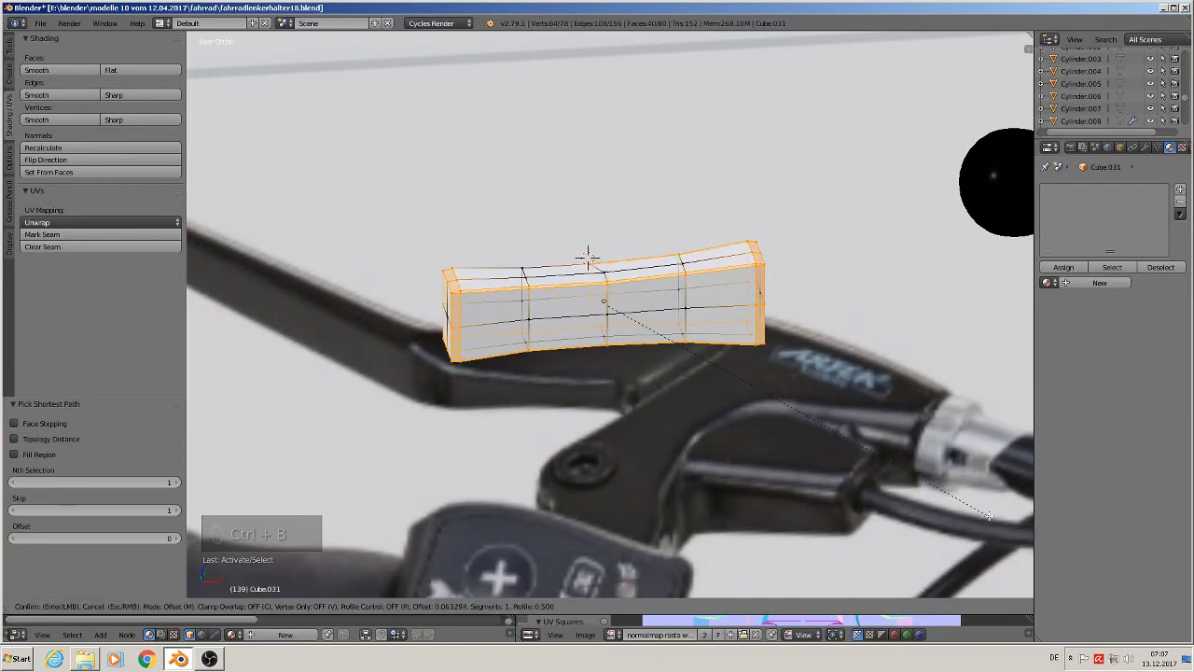
scroll(989, 516, "up", 1)
left_click(987, 515)
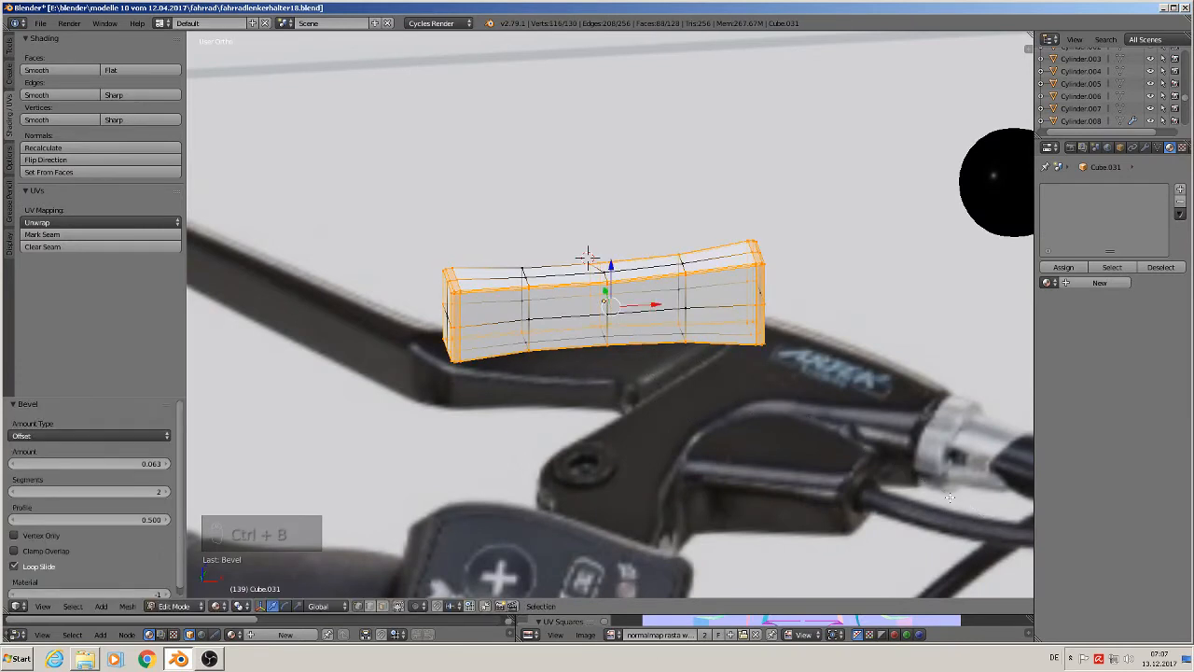
Step: Return to Object Mode and scale the bevelled bar by 0.866 along Y
scroll(907, 474, "down", 2)
key("Tab")
scroll(891, 482, "down", 2)
mouse_move(864, 470)
middle_mouse_down()
mouse_move(855, 455)
mouse_move(864, 471)
middle_mouse_up()
key("KP_1")
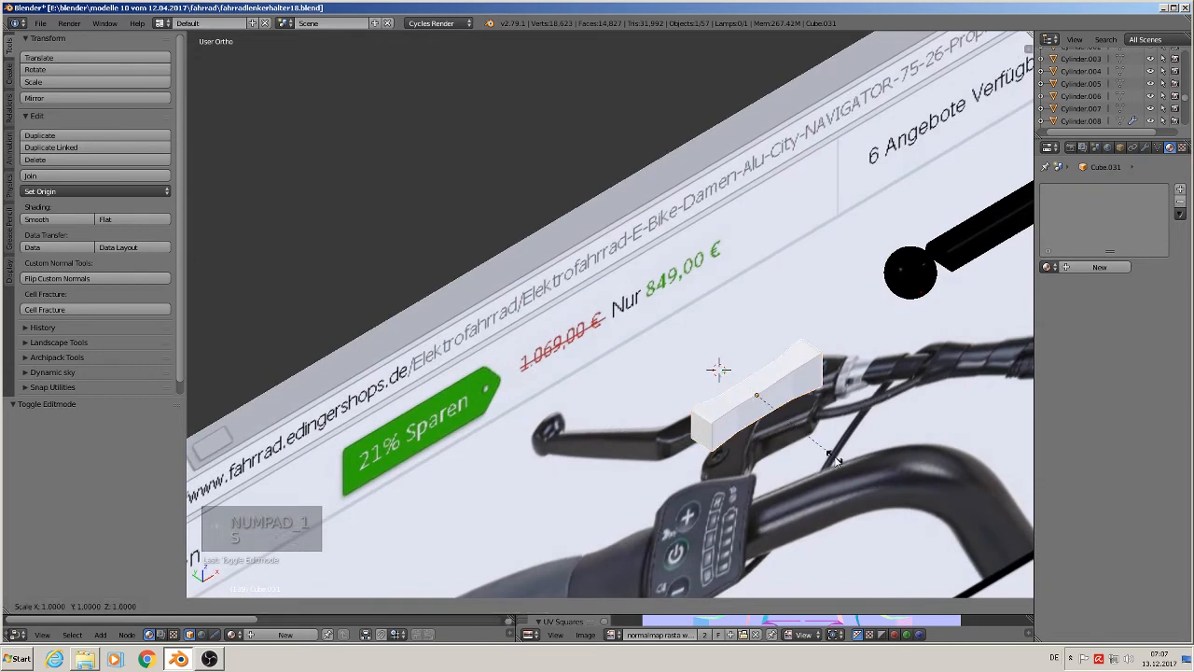
key("s")
left_click(825, 454)
key("KP_1")
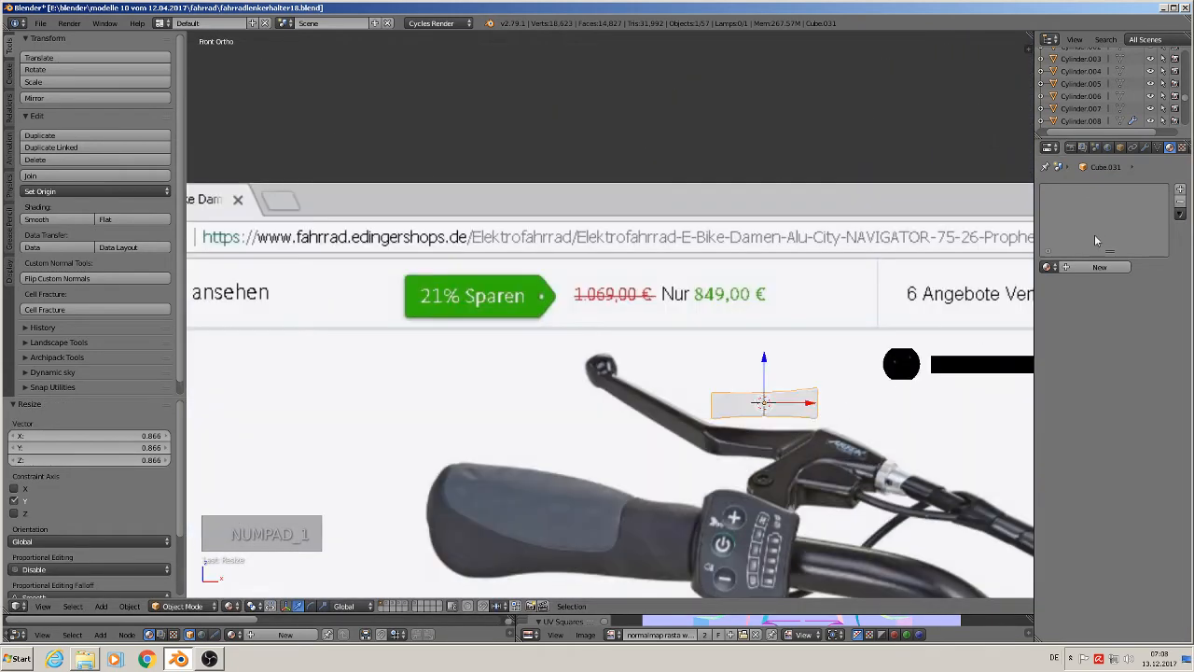
Step: Assign the existing material "black metall glossy" to the bar
left_click(1048, 268)
left_click(1046, 268)
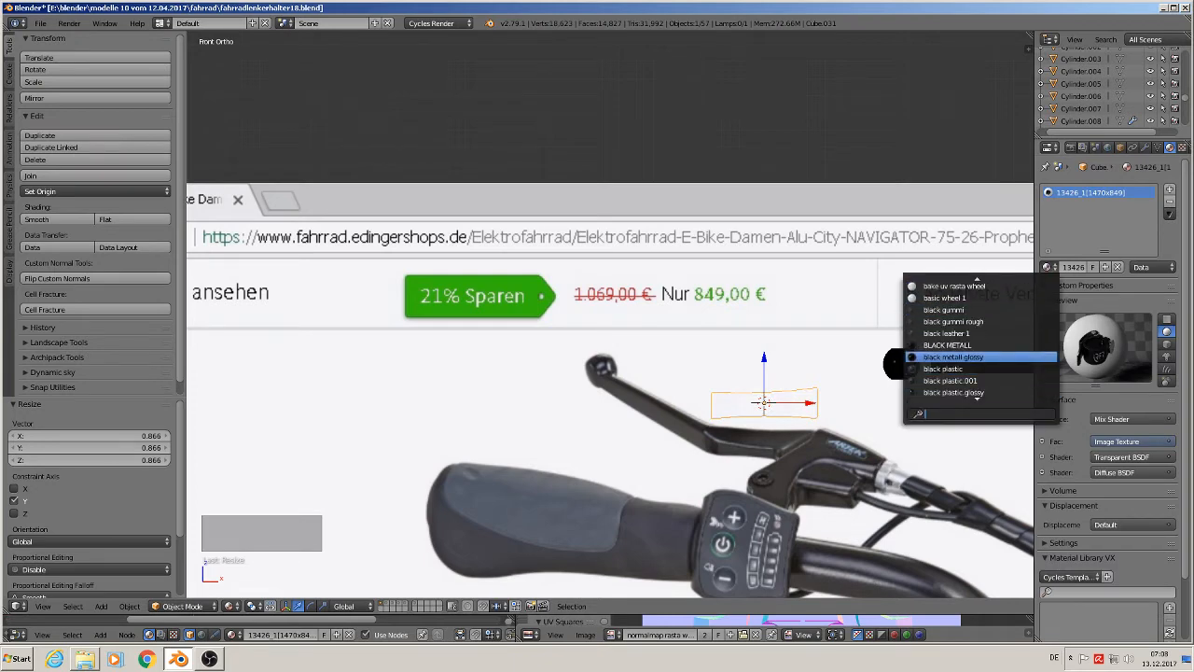
left_click(953, 356)
Step: Move the flared bar to the free end of the long arm, and the sphere 0.010 along X against the arm's other end
scroll(687, 415, "down", 3)
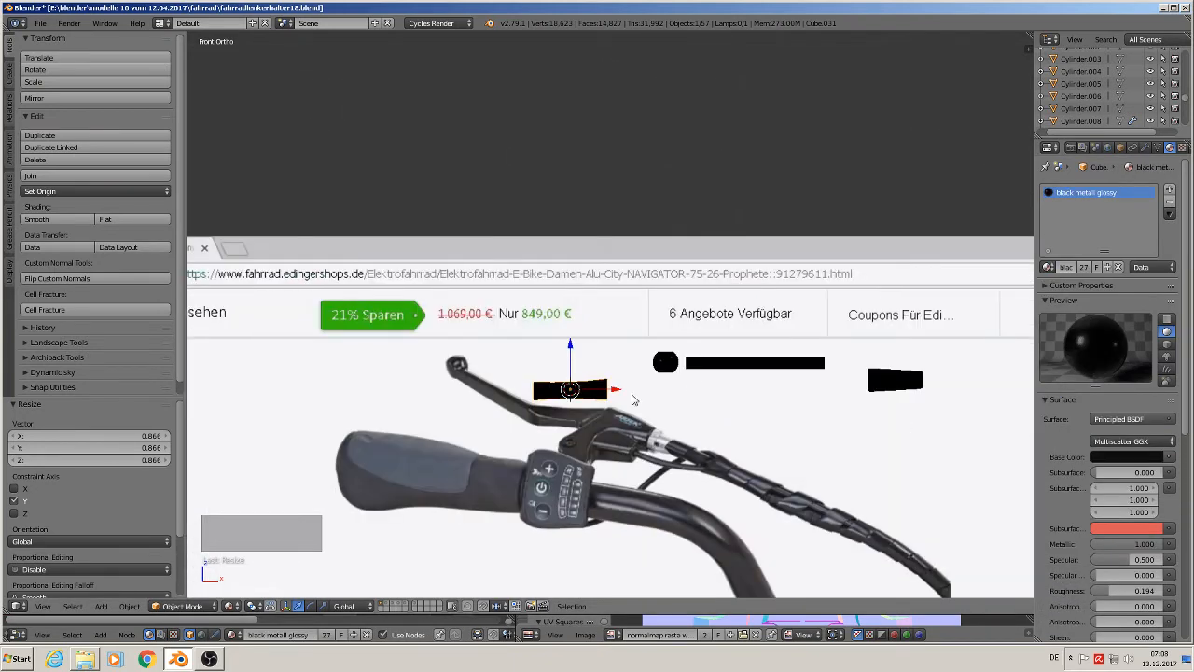
left_click_drag(616, 389, 899, 363)
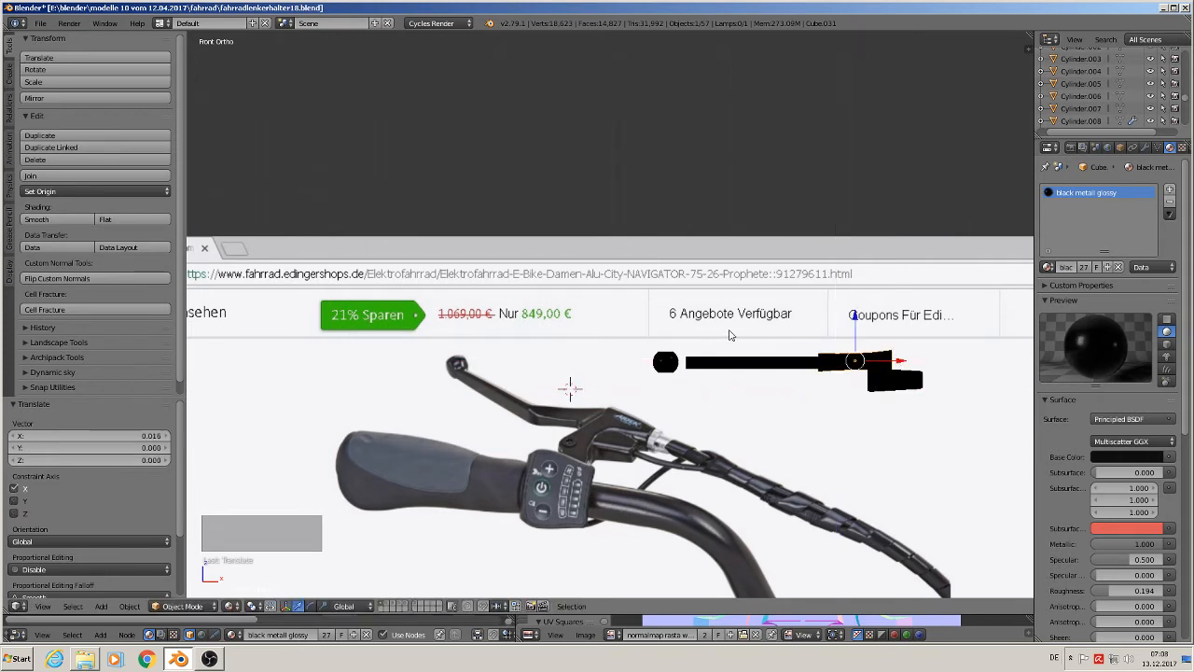
right_click(672, 366)
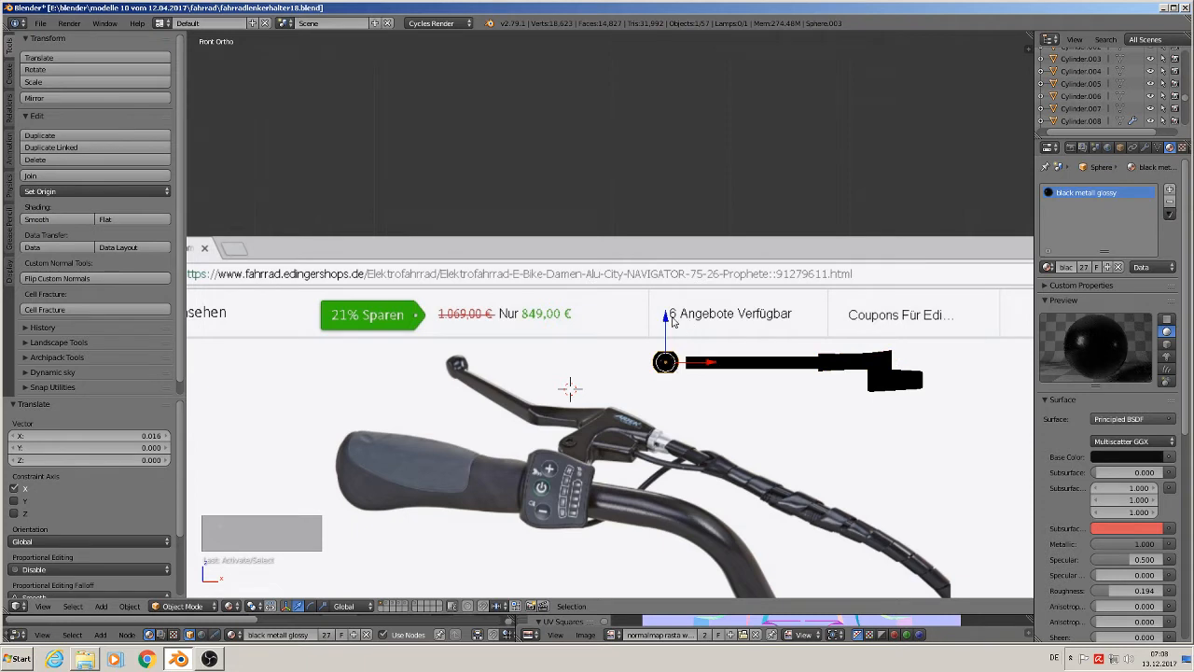
left_click_drag(711, 362, 724, 363)
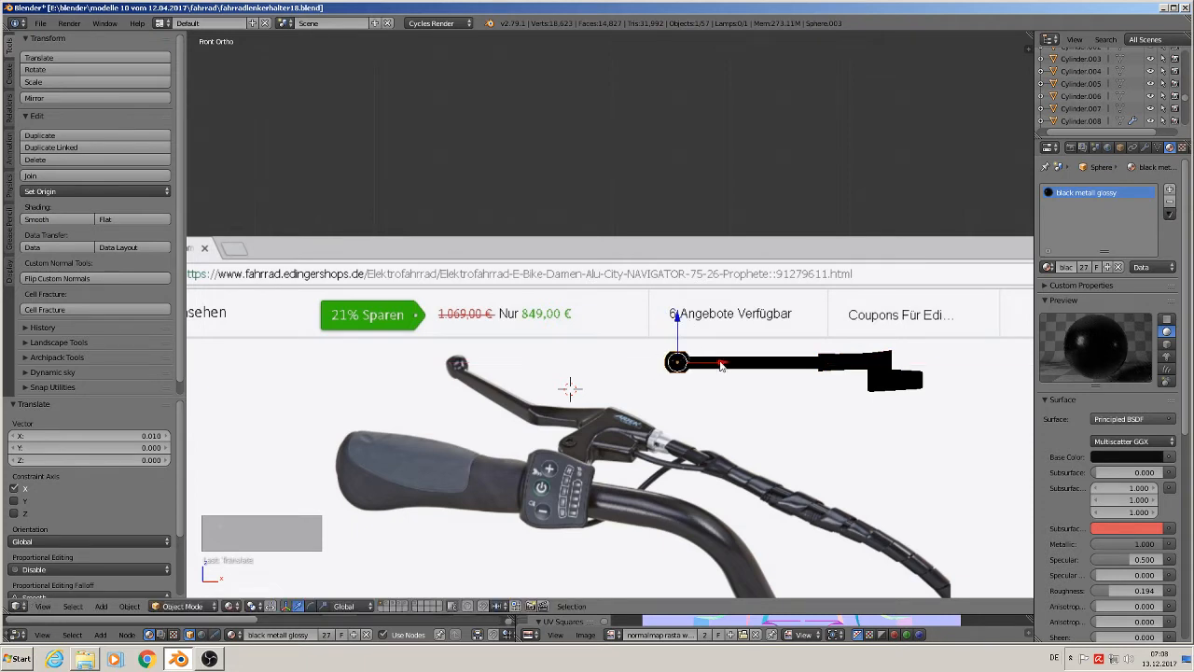
scroll(714, 436, "up", 1)
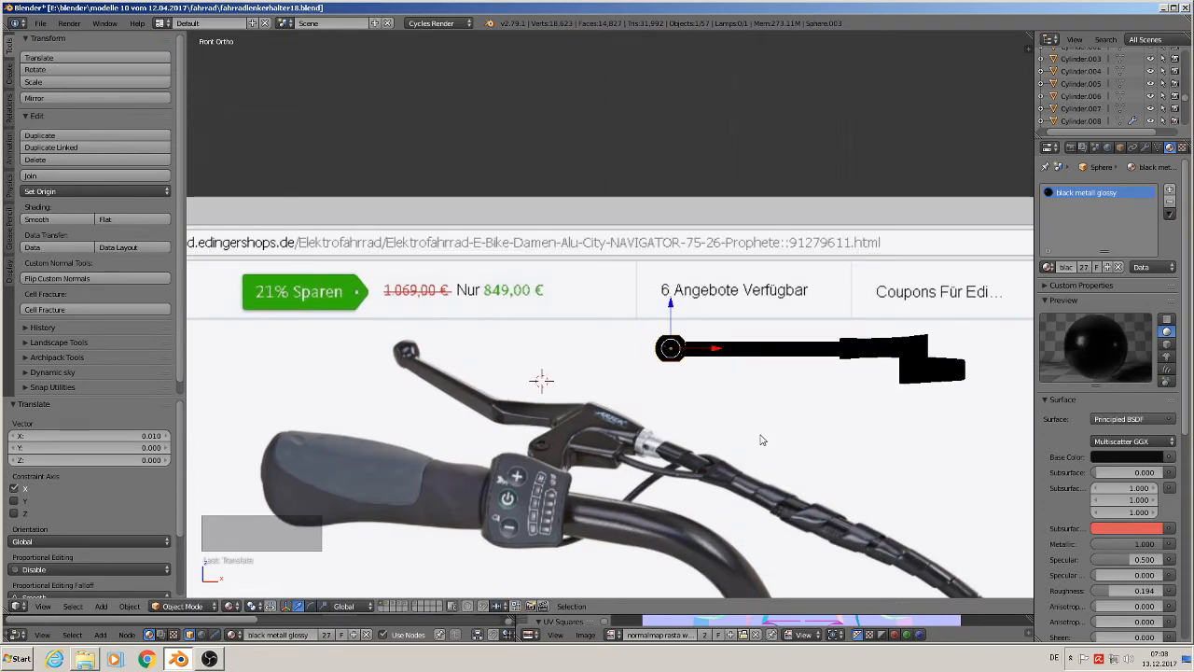
Step: Rotate the flared bar by about -11° in front view and move it 0.005 along Z to meet the arm's end
middle_click_drag(825, 399, 639, 384, "shift")
right_click(695, 335)
key("r")
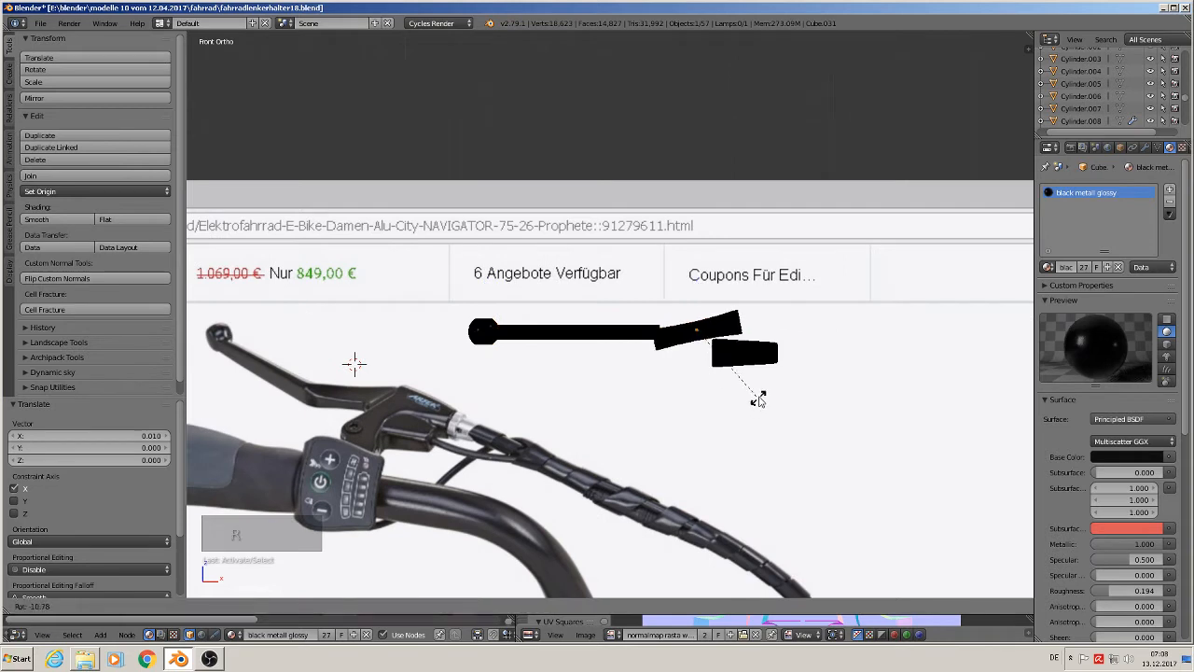
left_click(757, 400)
left_click_drag(703, 297, 701, 297)
Step: Move the tapered block 0.033 along X away from the flared bar and clear the selection
right_click(742, 350)
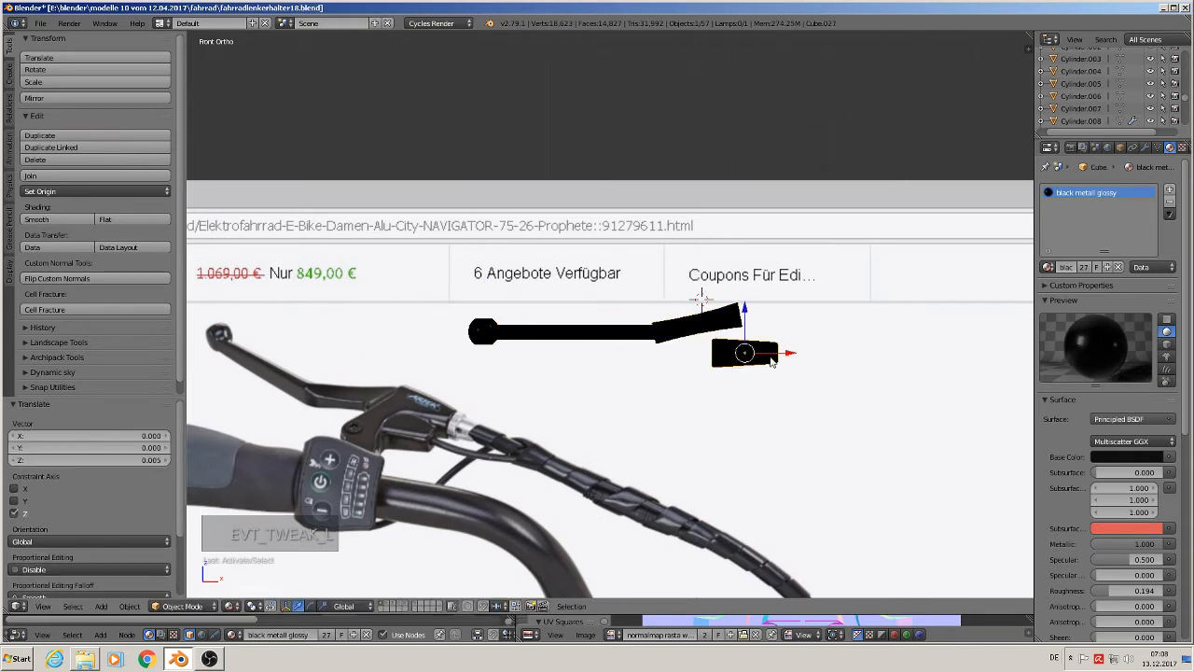
left_click_drag(780, 356, 826, 372)
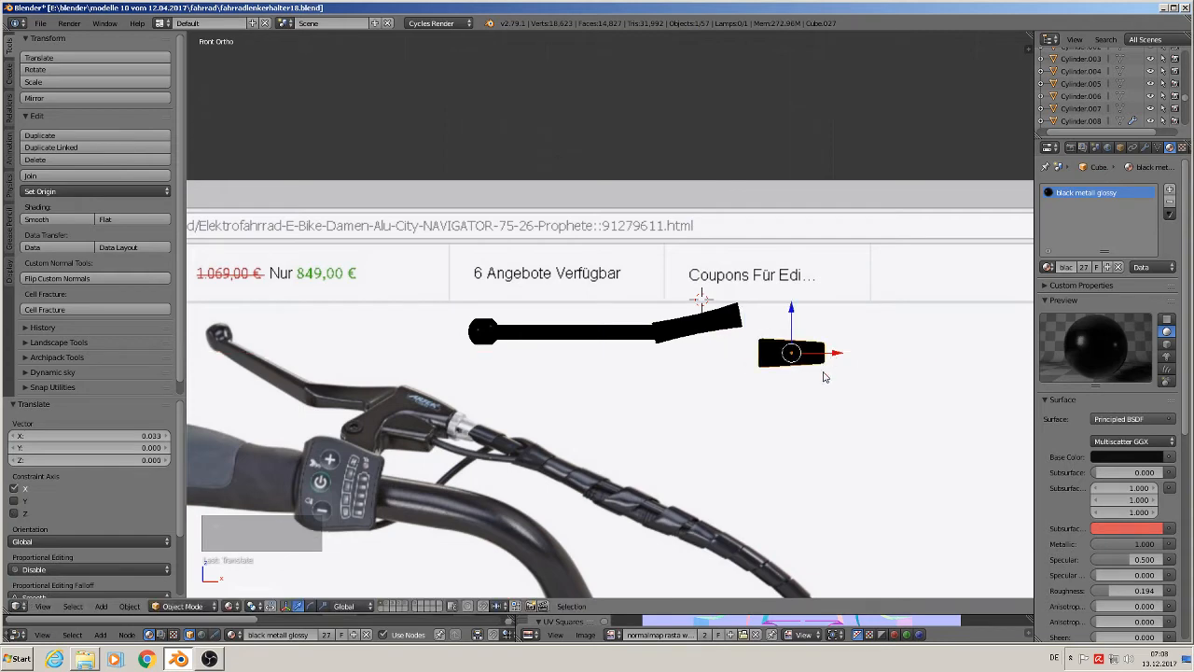
middle_click_drag(730, 398, 768, 372, "shift")
key("a")
Step: Place the 3D cursor on the lever's pivot bracket in the reference image and add a cube mesh there
scroll(719, 379, "up", 3)
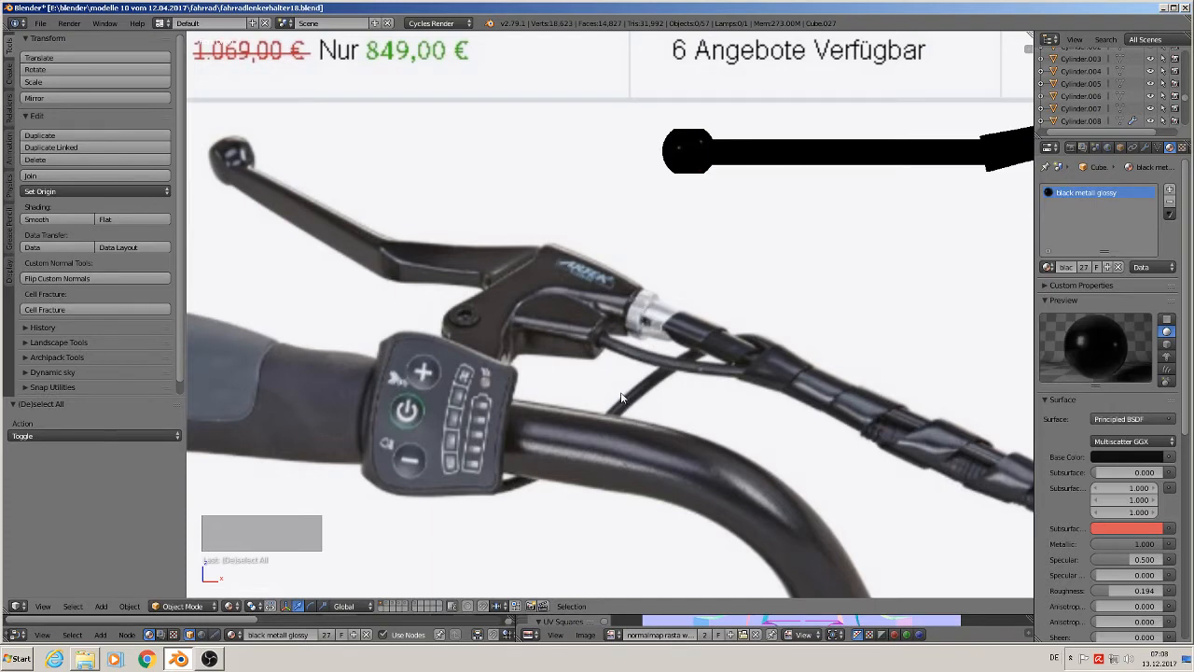
left_click(517, 286)
left_click(108, 608)
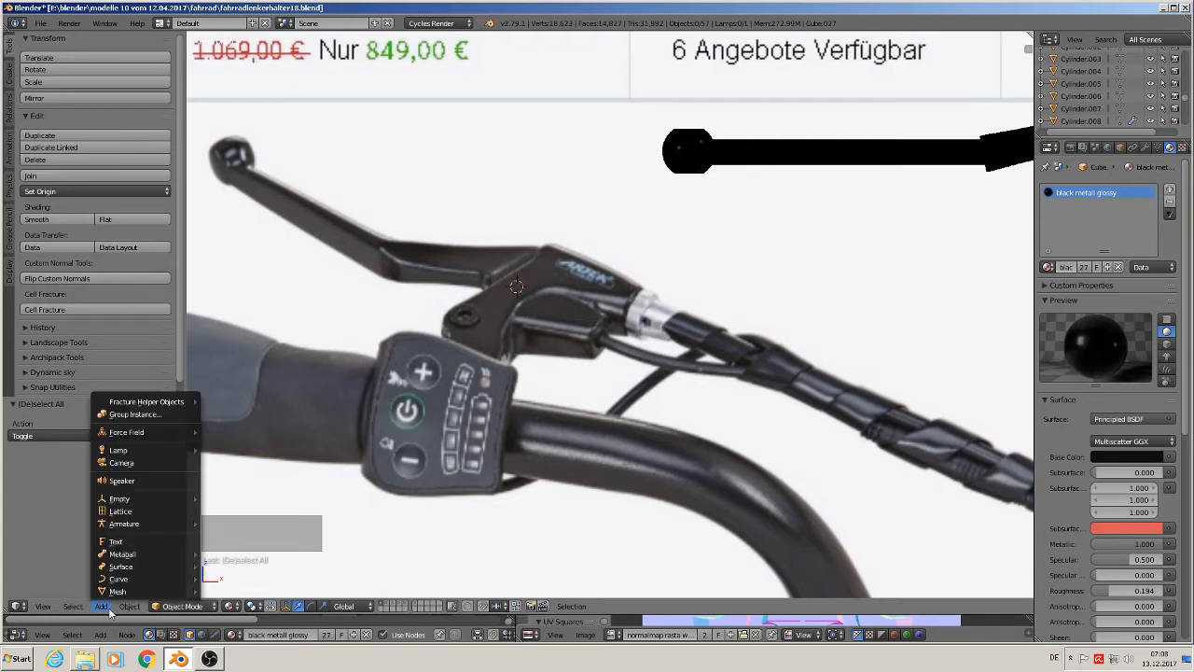
mouse_move(115, 593)
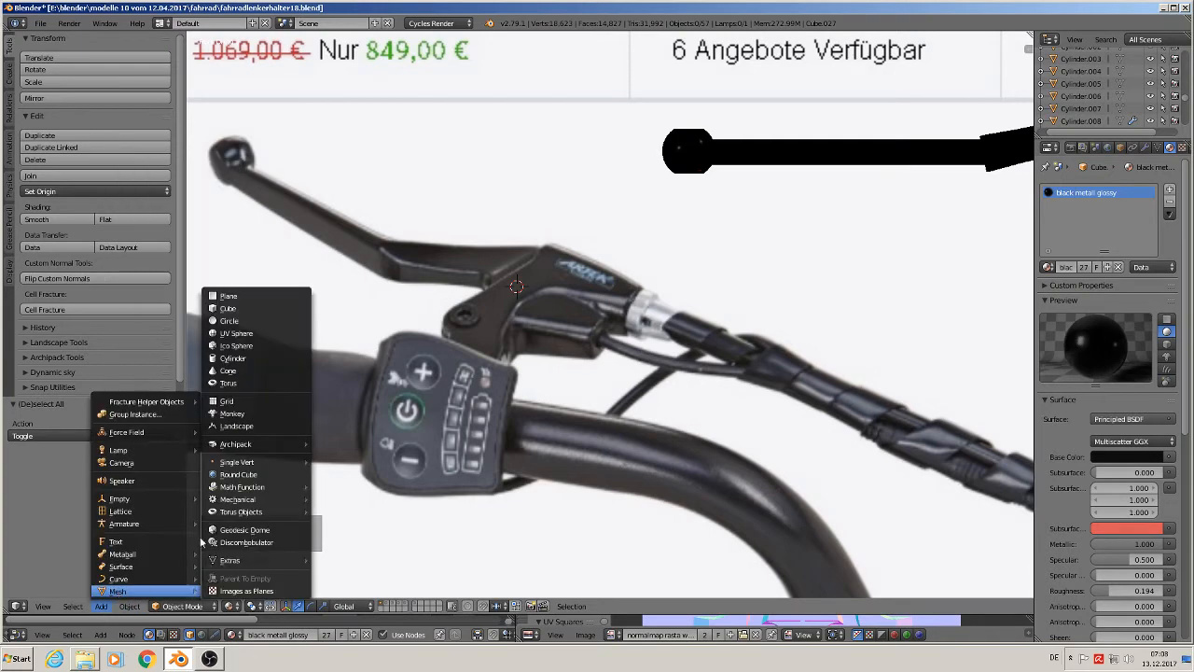
left_click(261, 309)
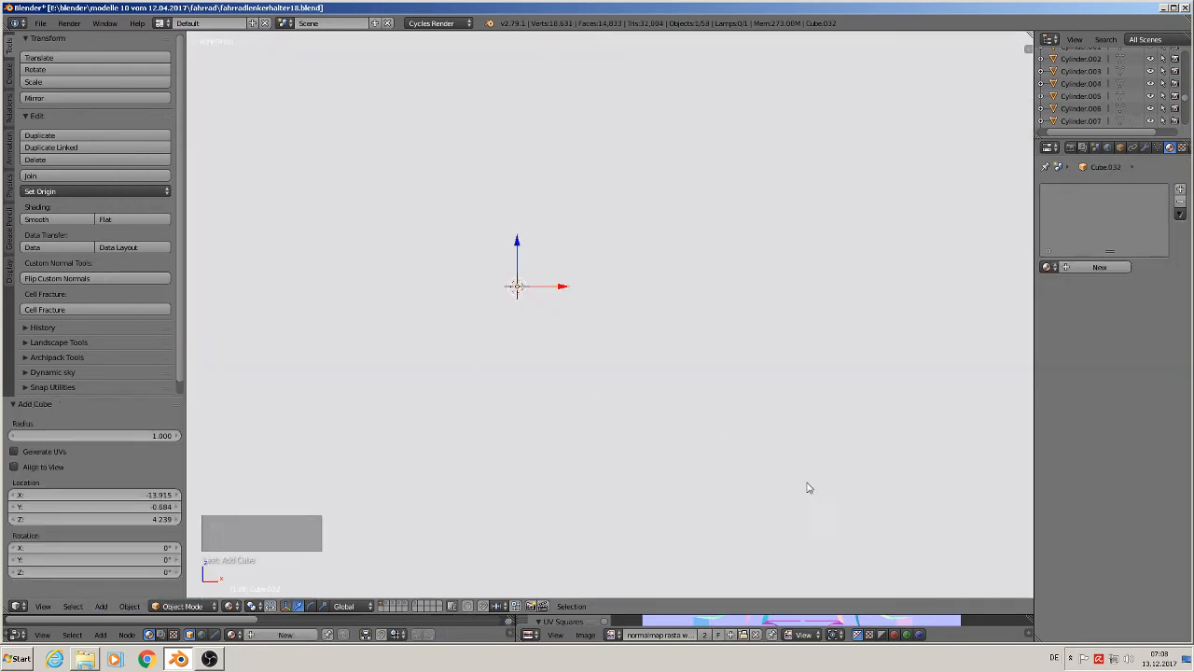
Step: Scale the new cube down to a small block and move it 0.089 along X and -0.028 along Y
key("s")
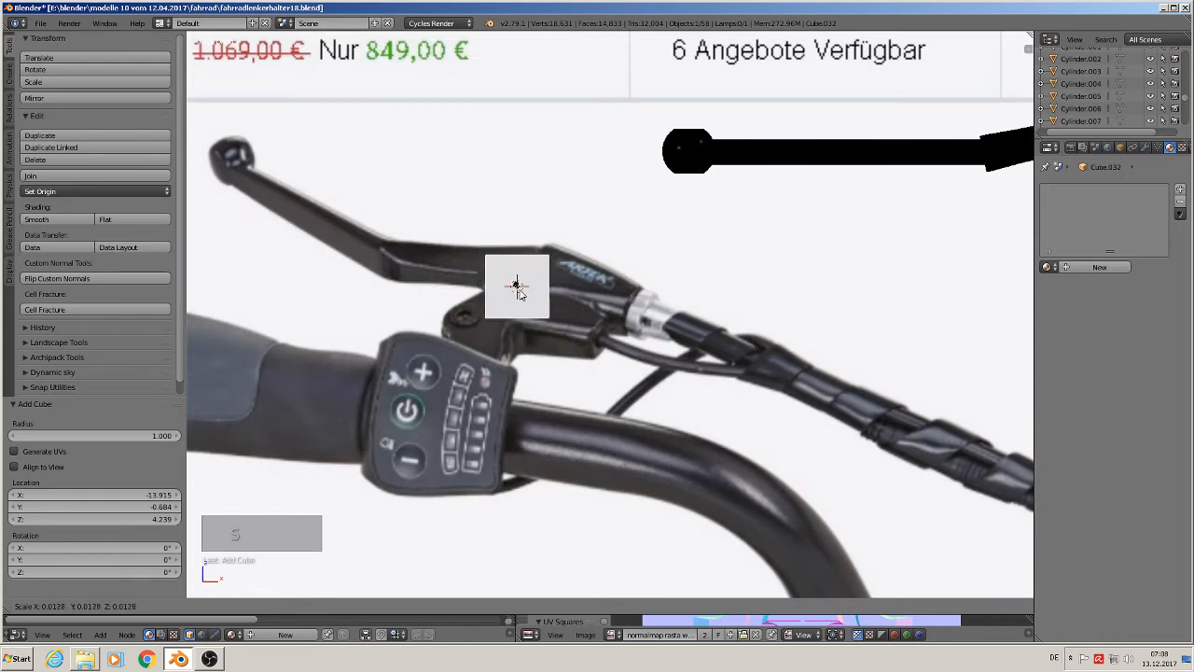
left_click(517, 287)
key("g")
key("x")
left_click(737, 297)
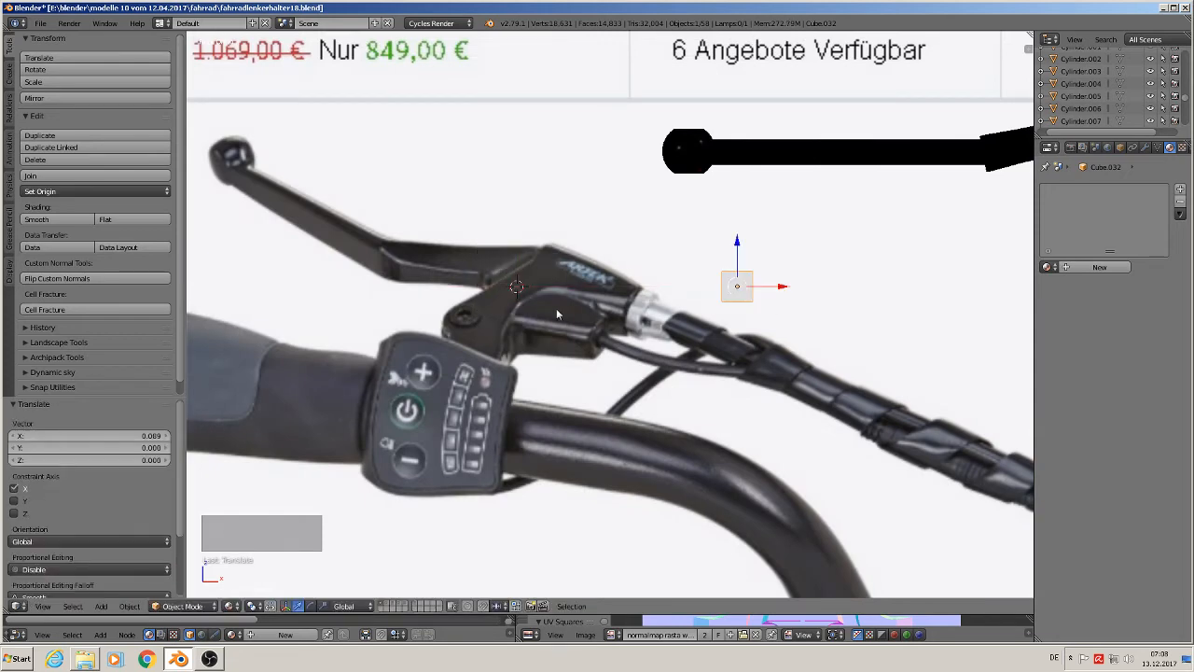
middle_click_drag(708, 399, 649, 401, "shift")
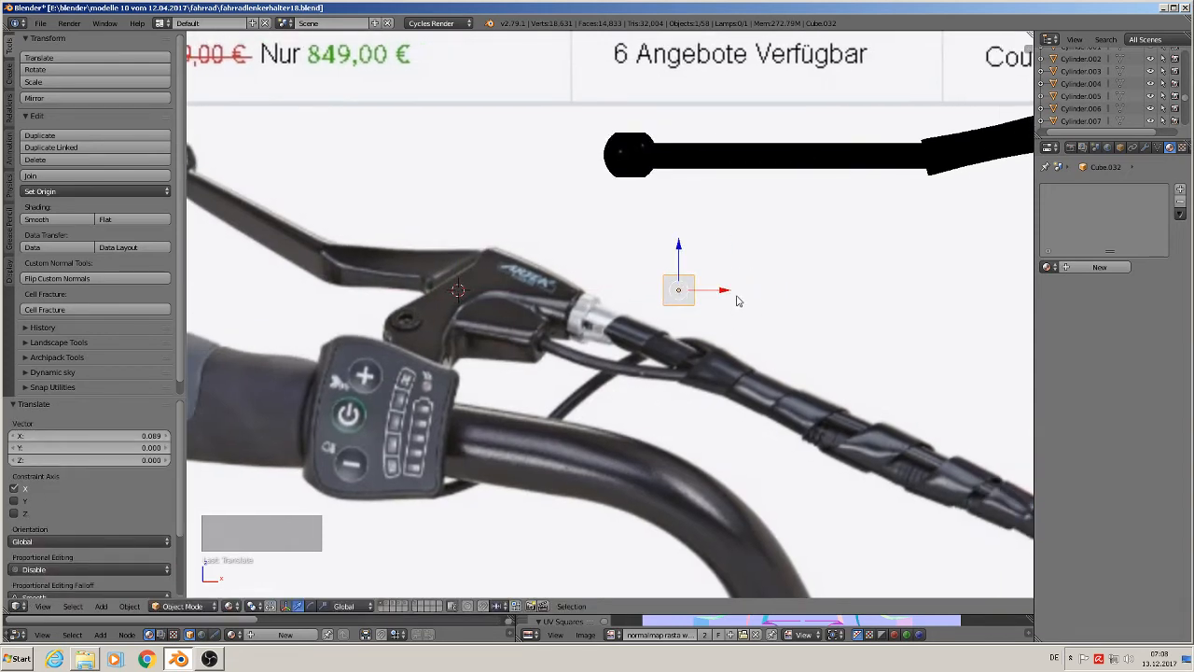
middle_click_drag(720, 361, 786, 405)
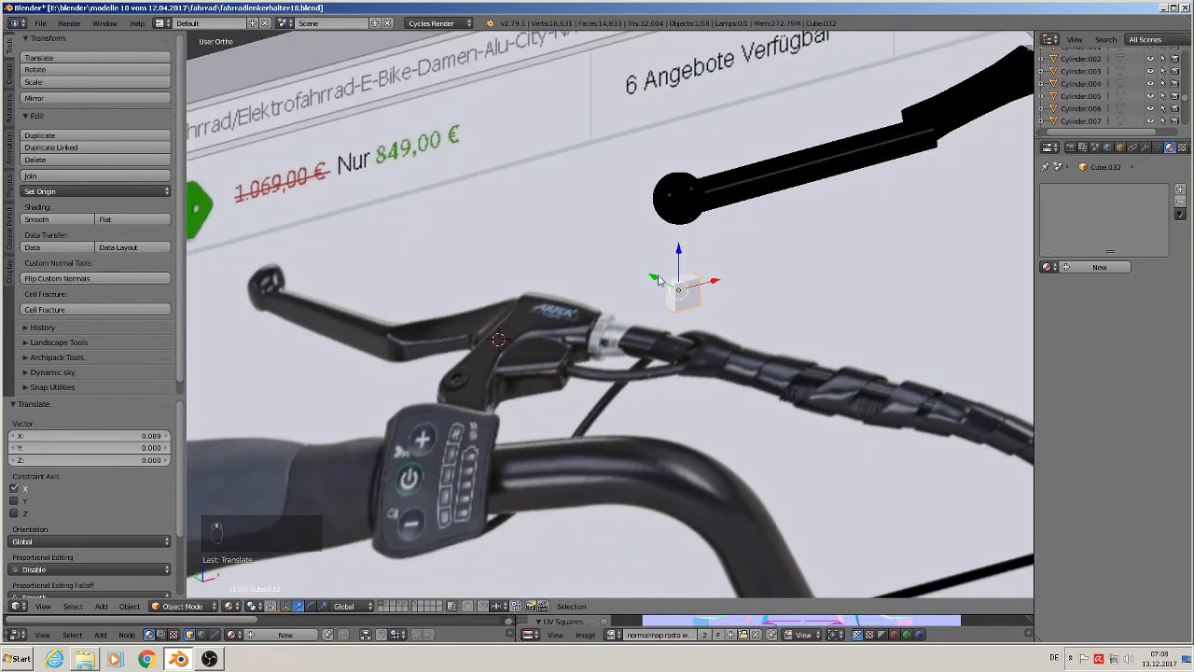
key("g")
key("y")
left_click(634, 339)
Step: Scale the small cube by 1.385 along Y and 2.879 along Z, then reduce its height slightly
middle_click_drag(505, 353, 703, 440)
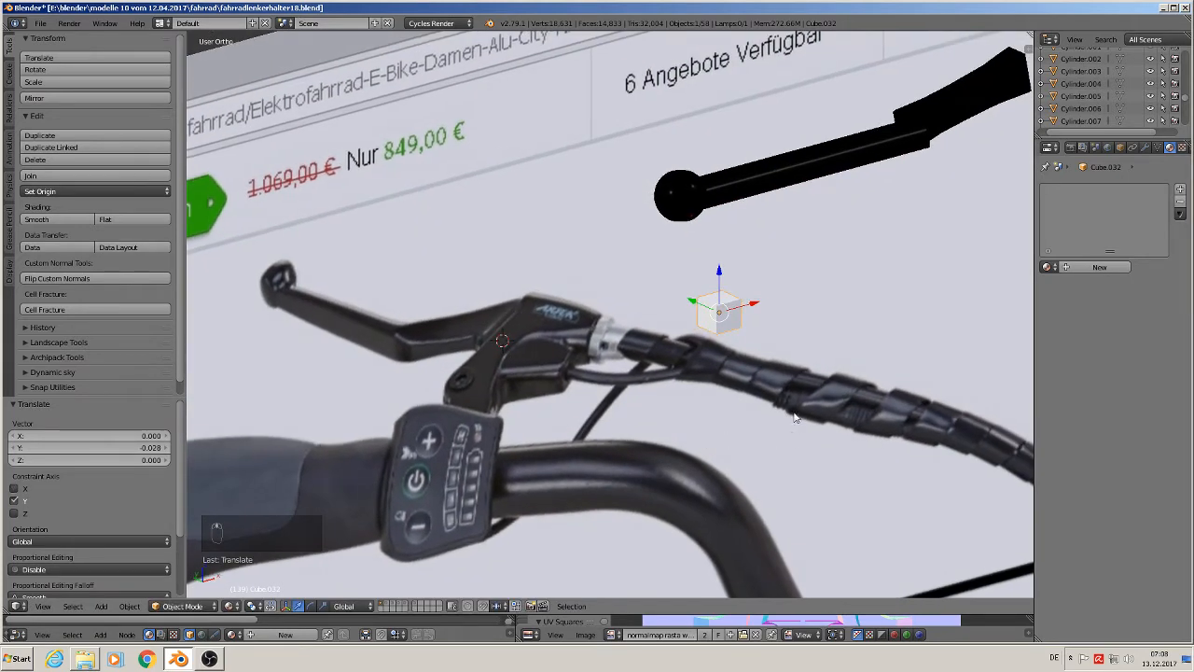
key("s")
key("y")
left_click(828, 446)
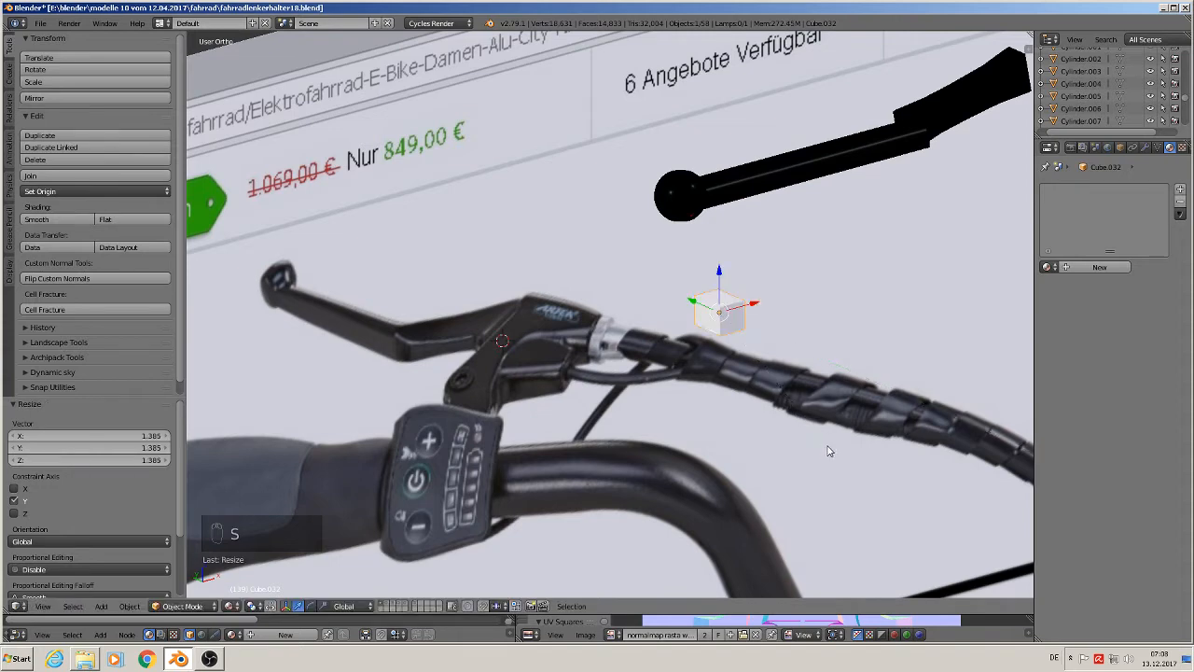
key("KP_1")
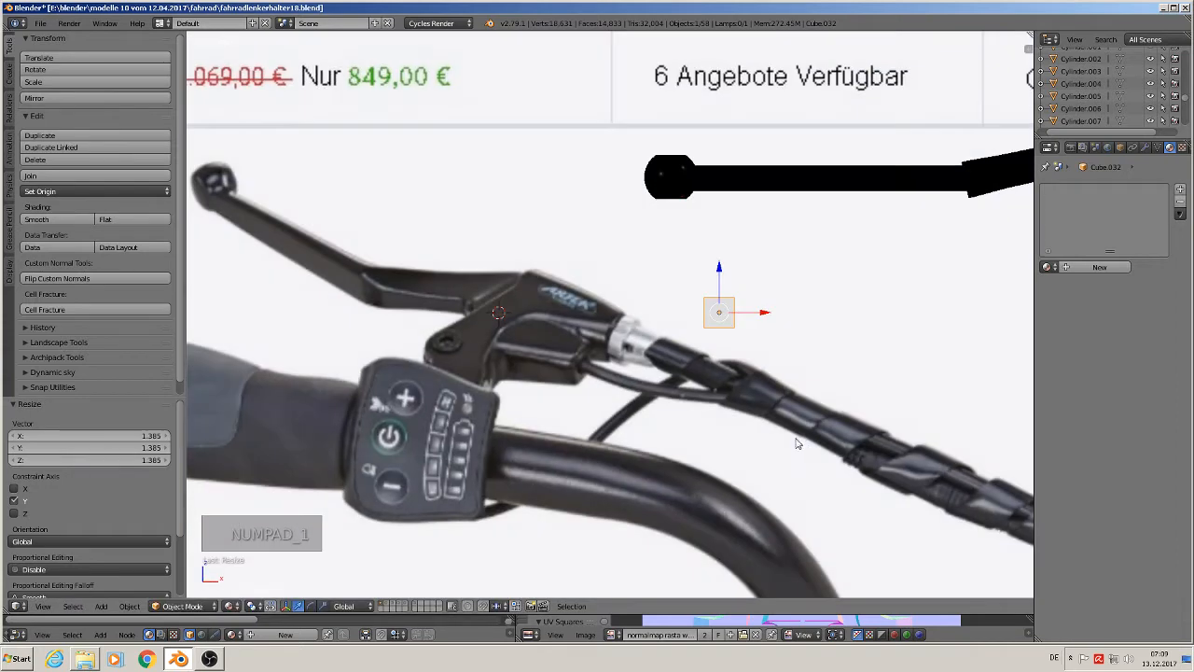
key("s")
key("z")
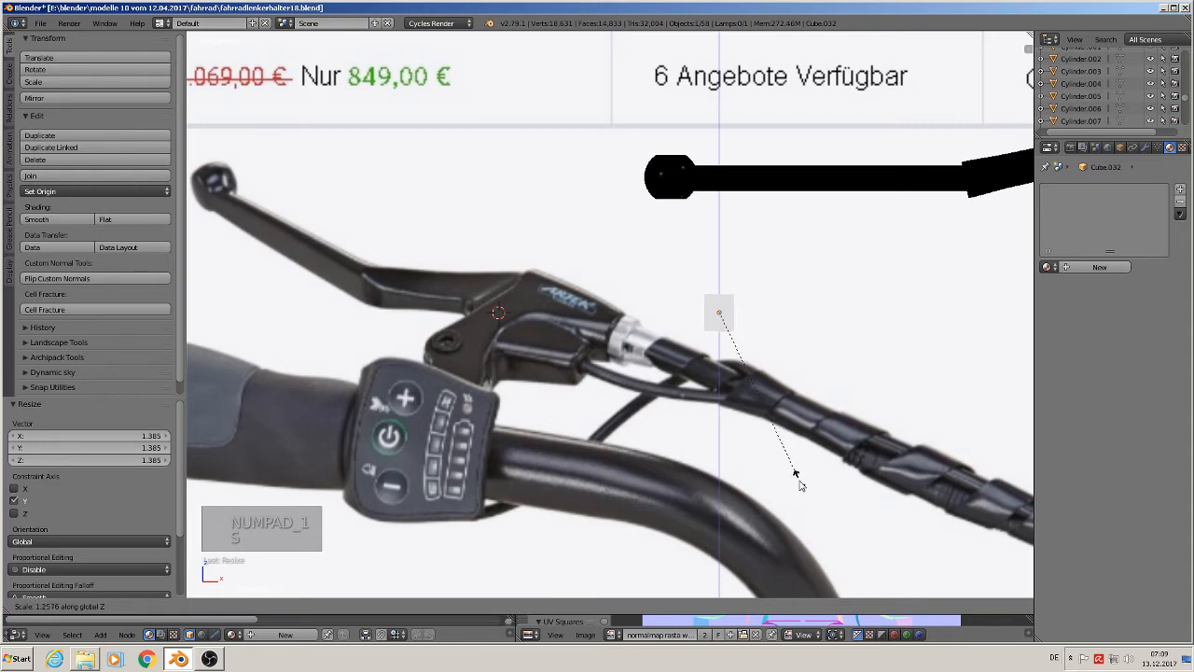
left_click(859, 154)
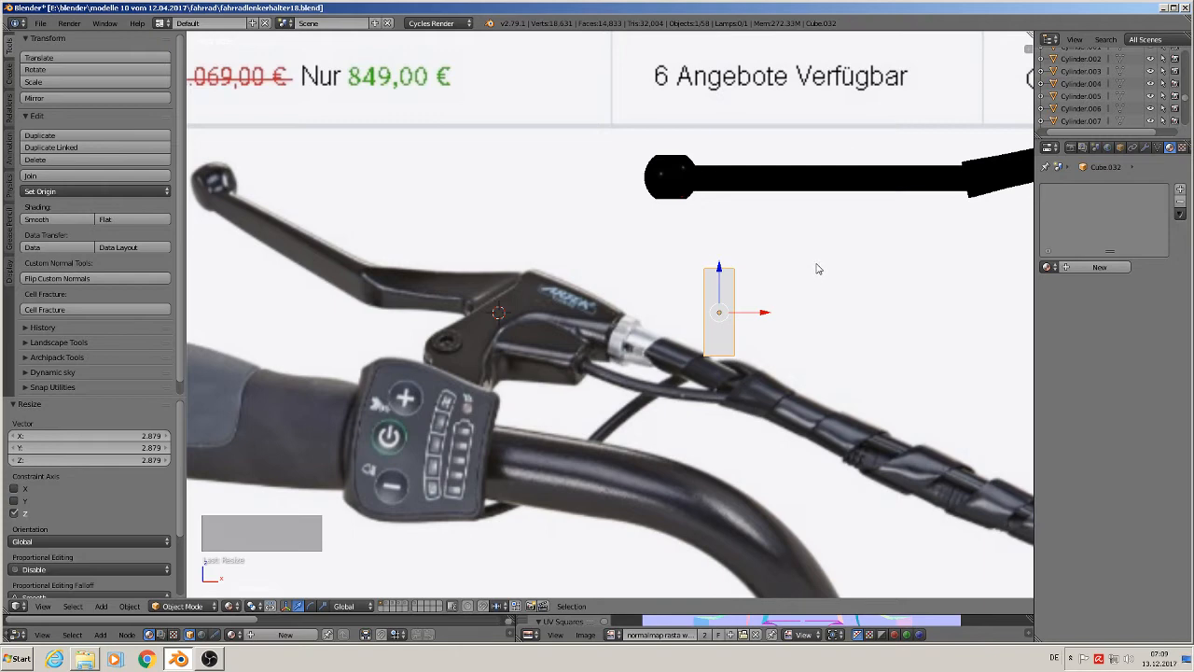
key("s")
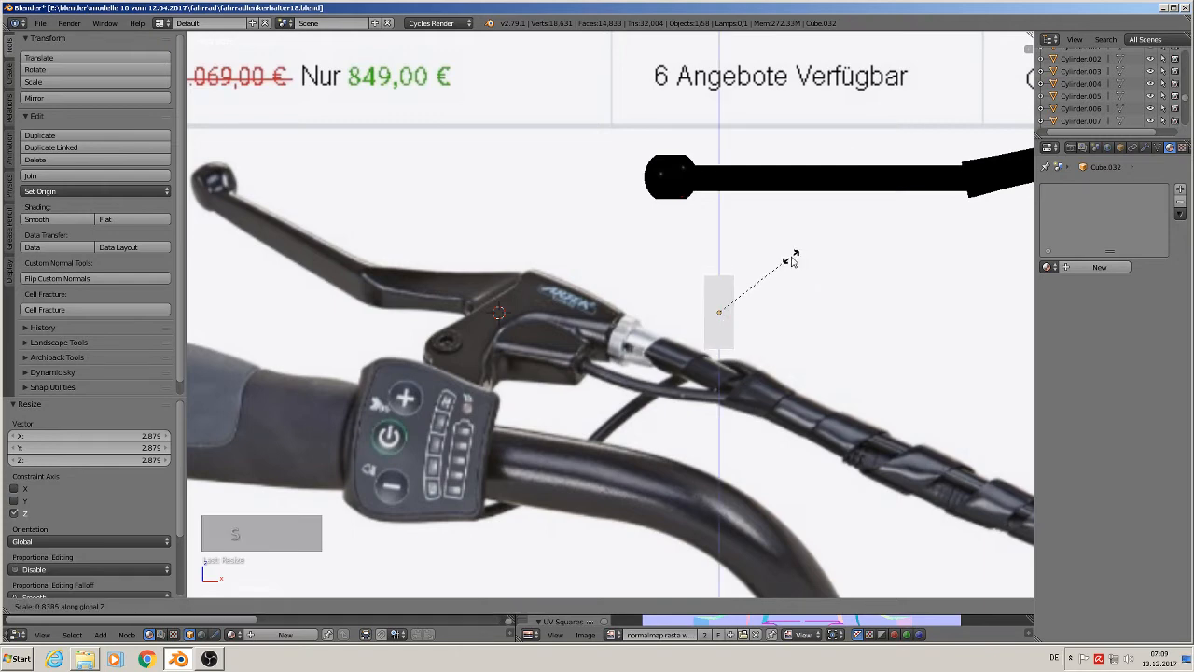
left_click(782, 271)
Step: Extrude the block's bottom face downward twice to form two short sections, extending the lower one by 0.010 along Z
scroll(708, 348, "up", 2)
middle_click_drag(715, 342, 723, 310)
key("Tab")
right_click(725, 356)
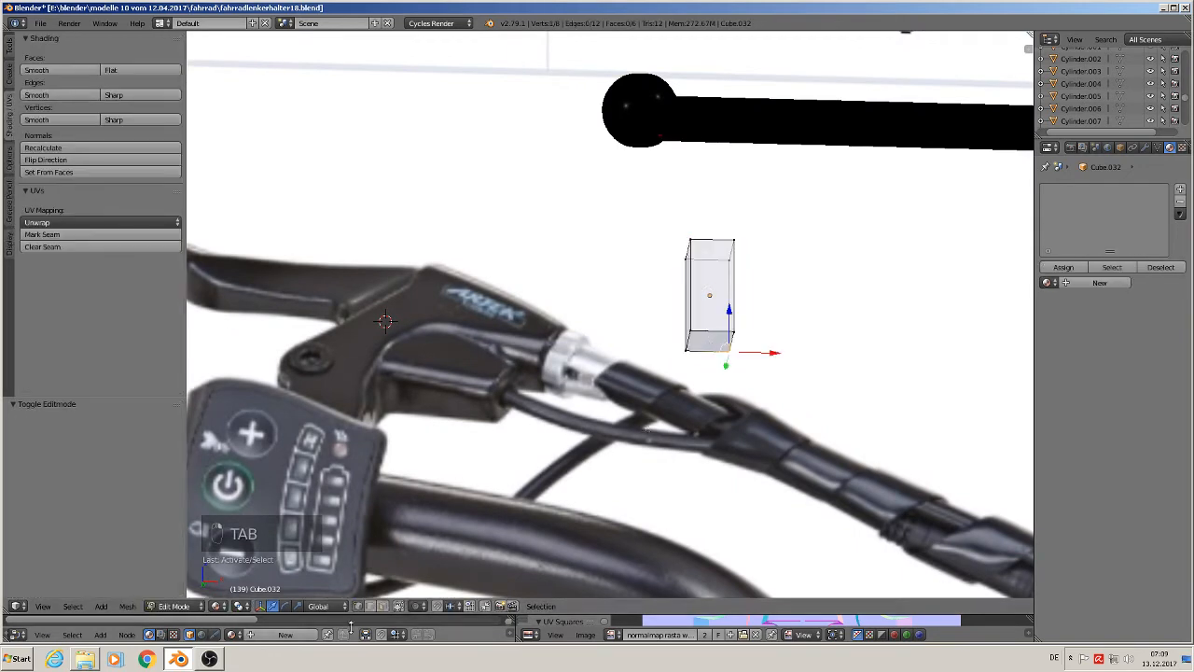
key("a")
right_click(709, 340)
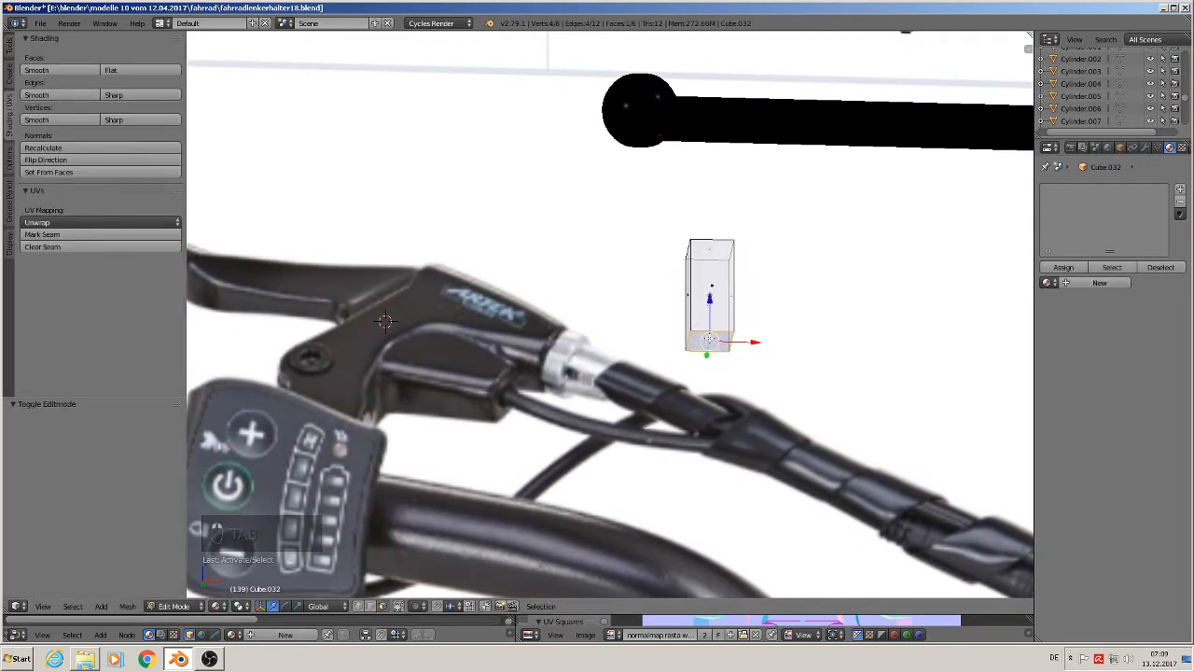
key("e")
key("e")
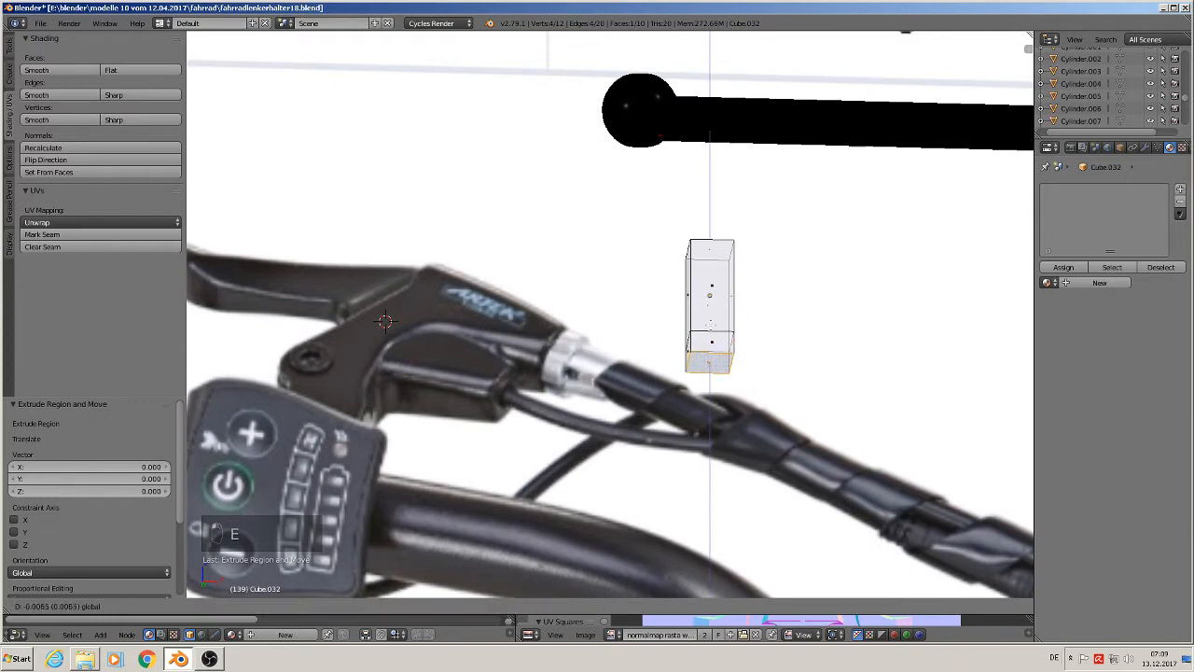
left_click(709, 367)
left_click(709, 365)
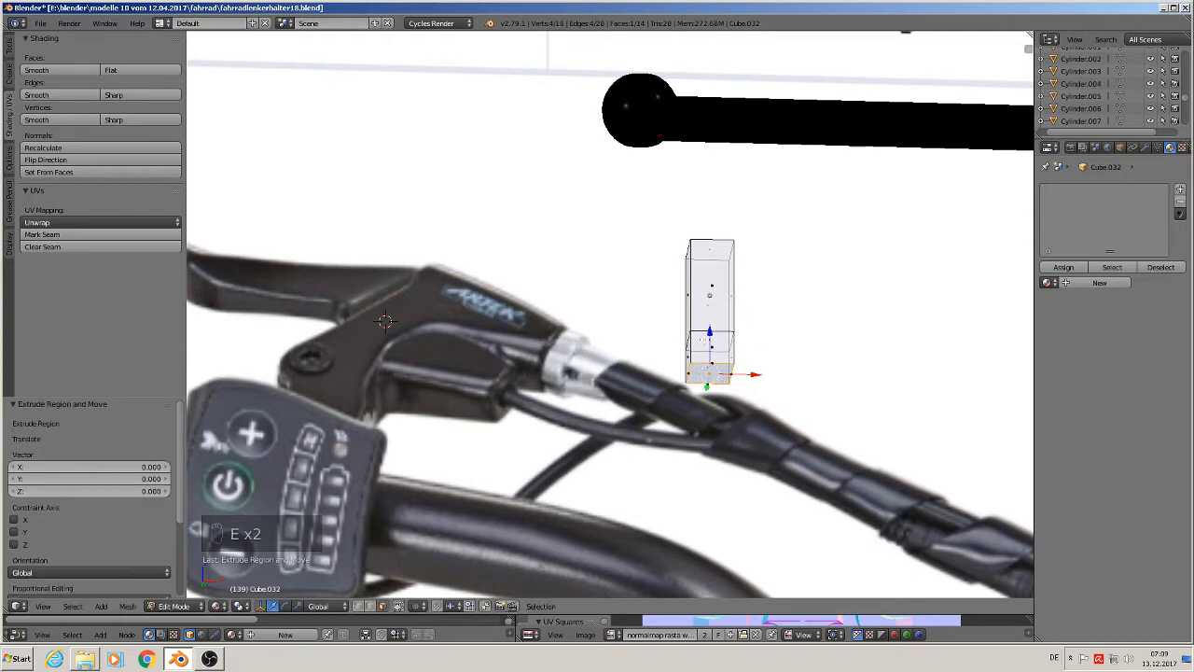
left_click_drag(708, 335, 708, 368)
Step: Extrude the -X side face of the upper of the two short bottom sections outward by 0.006
middle_click_drag(707, 367, 714, 429)
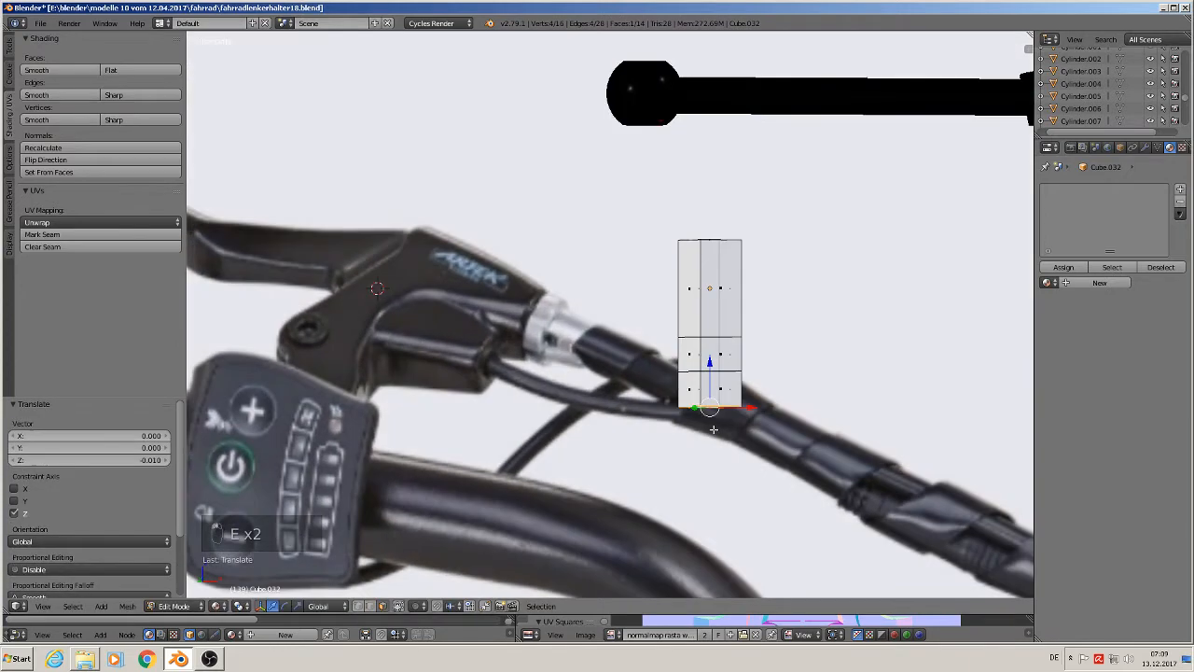
right_click(689, 349)
middle_click_drag(688, 349, 733, 360)
key("e")
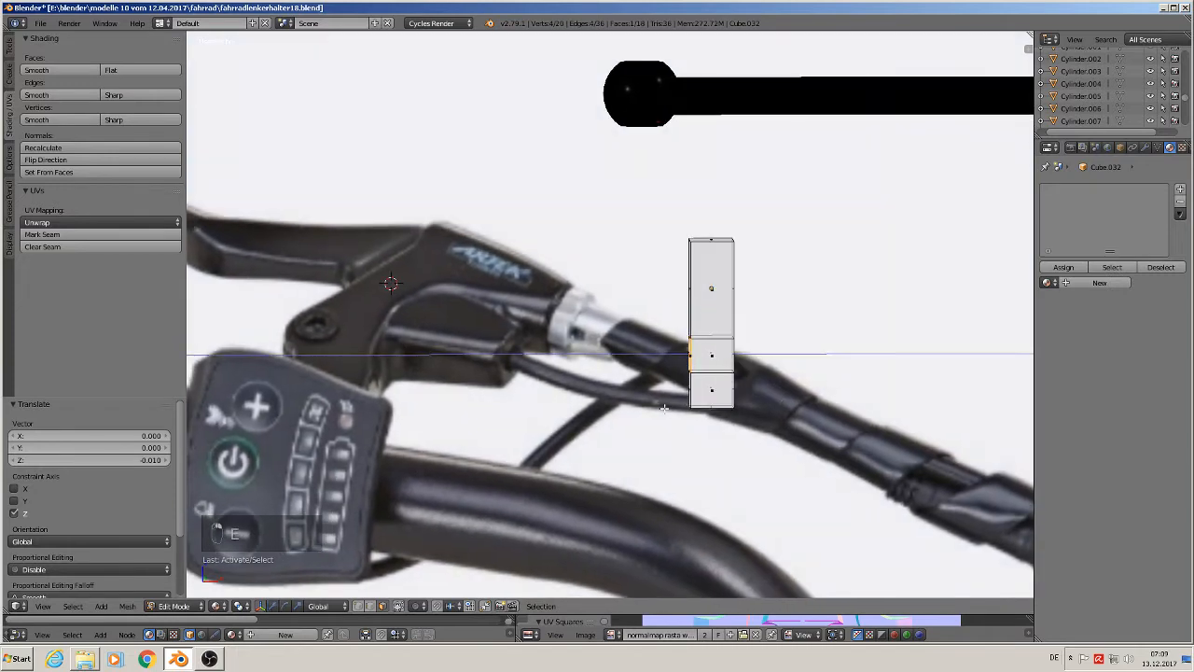
left_click(734, 360)
left_click_drag(735, 356, 712, 357)
Step: Extrude the block's top face upward by 0.008 along Z
middle_click_drag(737, 263, 704, 324, "shift")
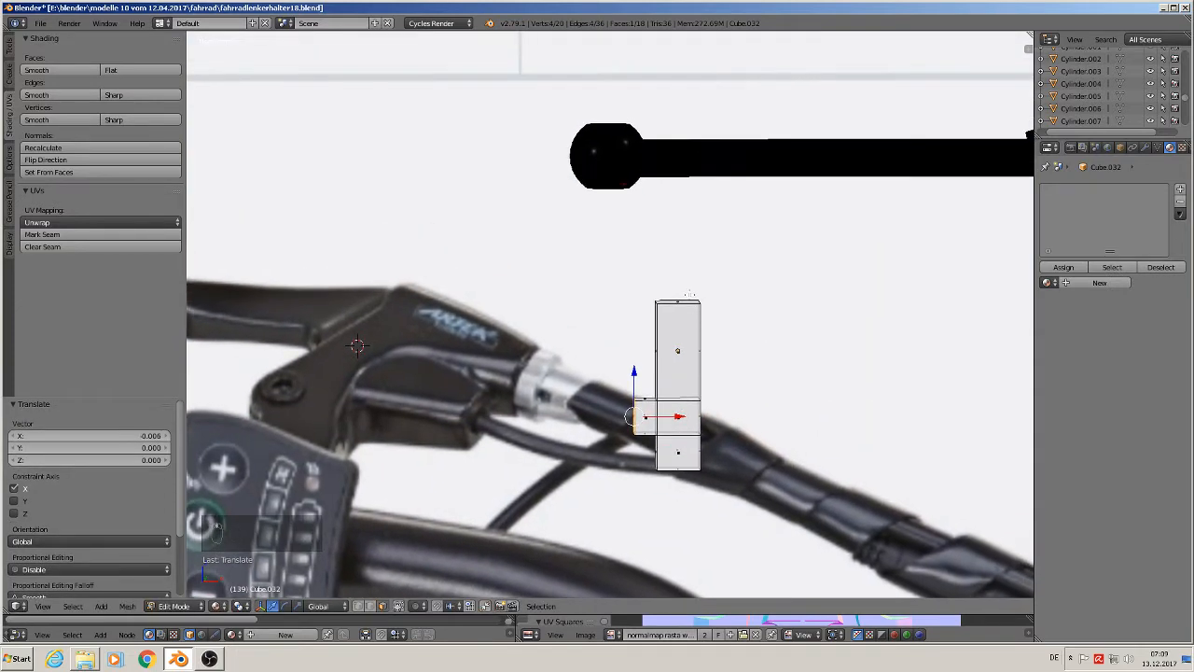
right_click(679, 303)
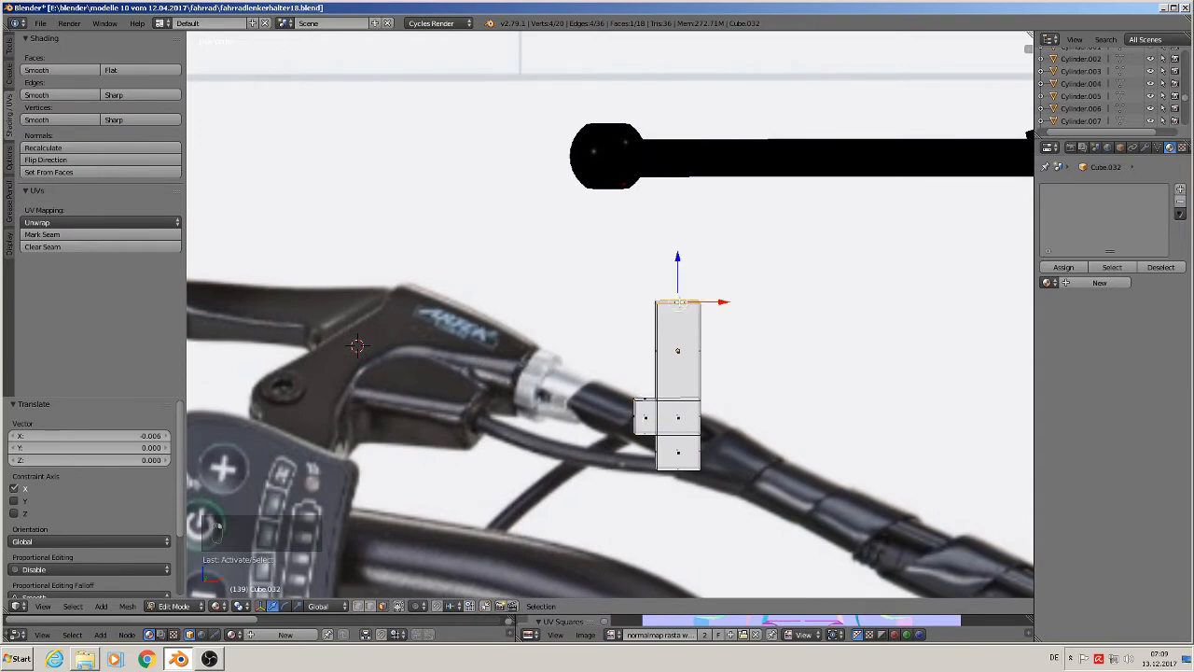
key("e")
key("g")
key("z")
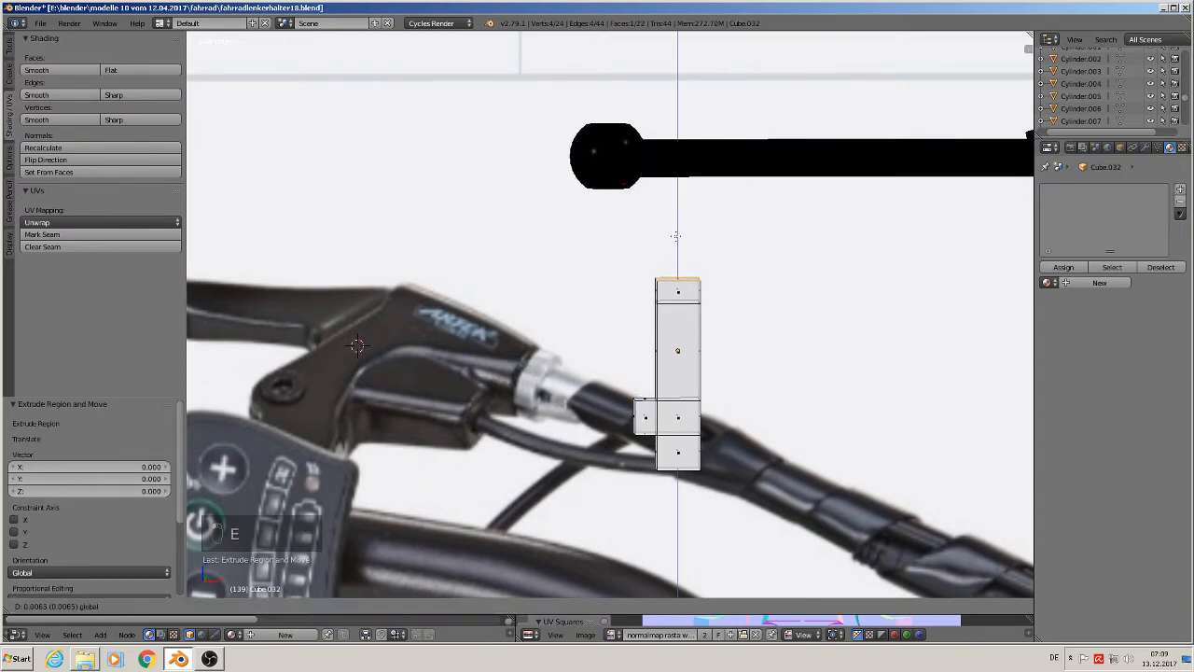
left_click(652, 299)
Step: Extrude the top section's -X face outward by 0.006 and its +X face by 0.034 into a long arm
middle_click_drag(653, 299, 644, 292)
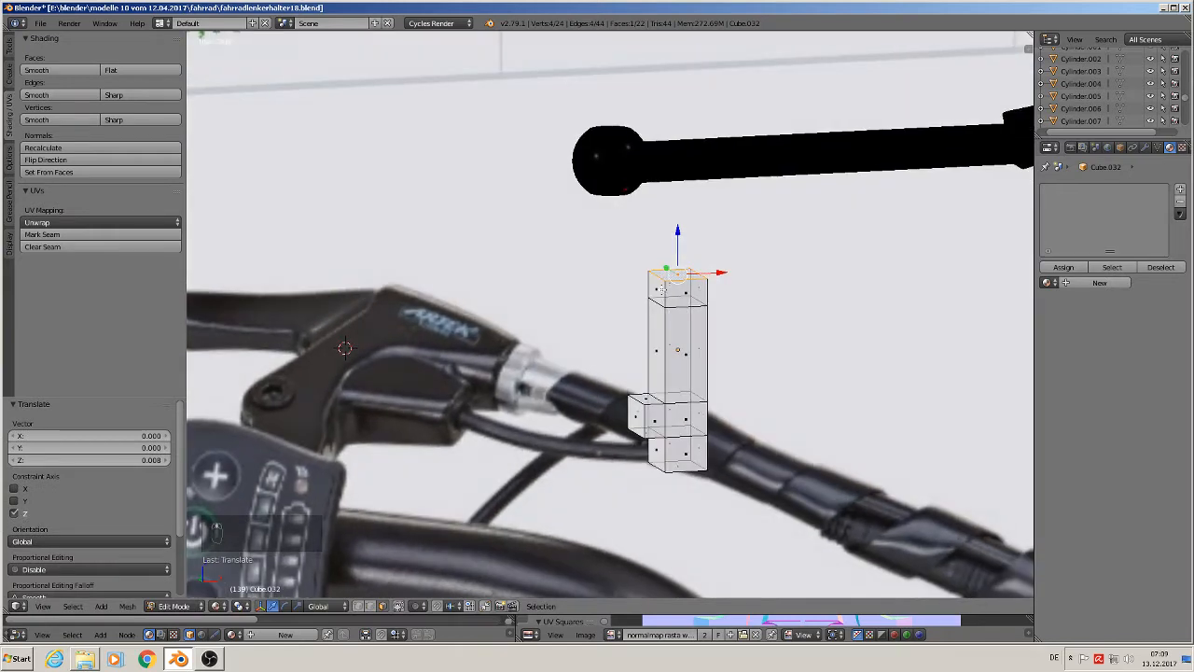
key("e")
left_click_drag(683, 287, 673, 288)
middle_click_drag(768, 326, 723, 327)
right_click(703, 292)
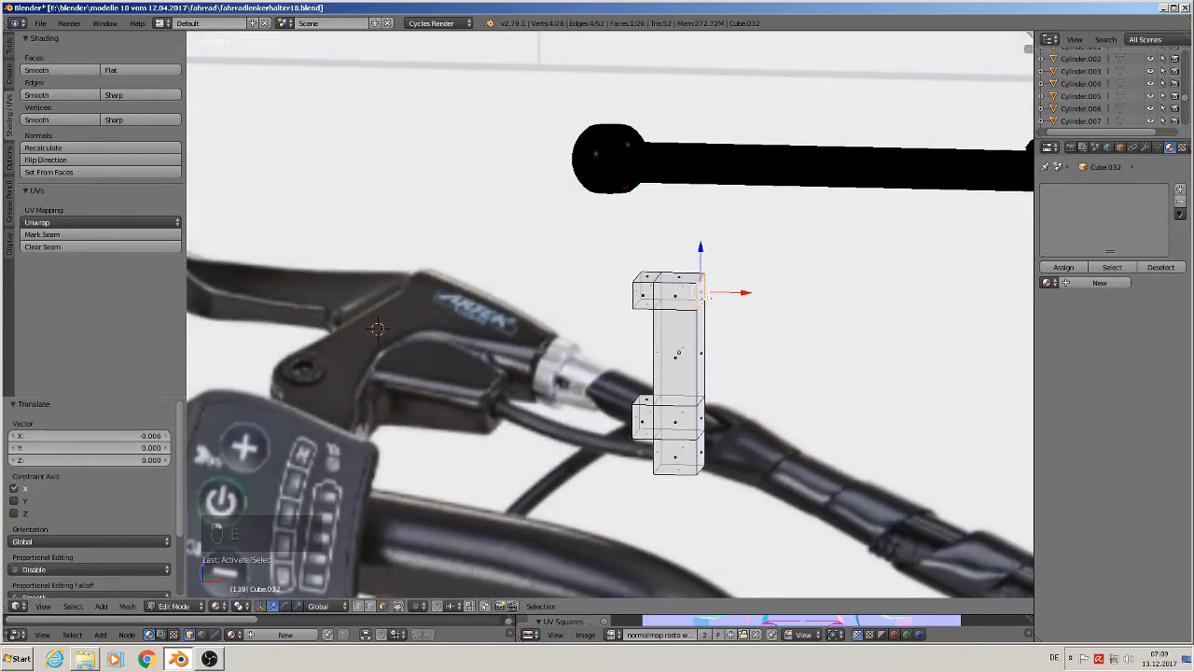
key("e")
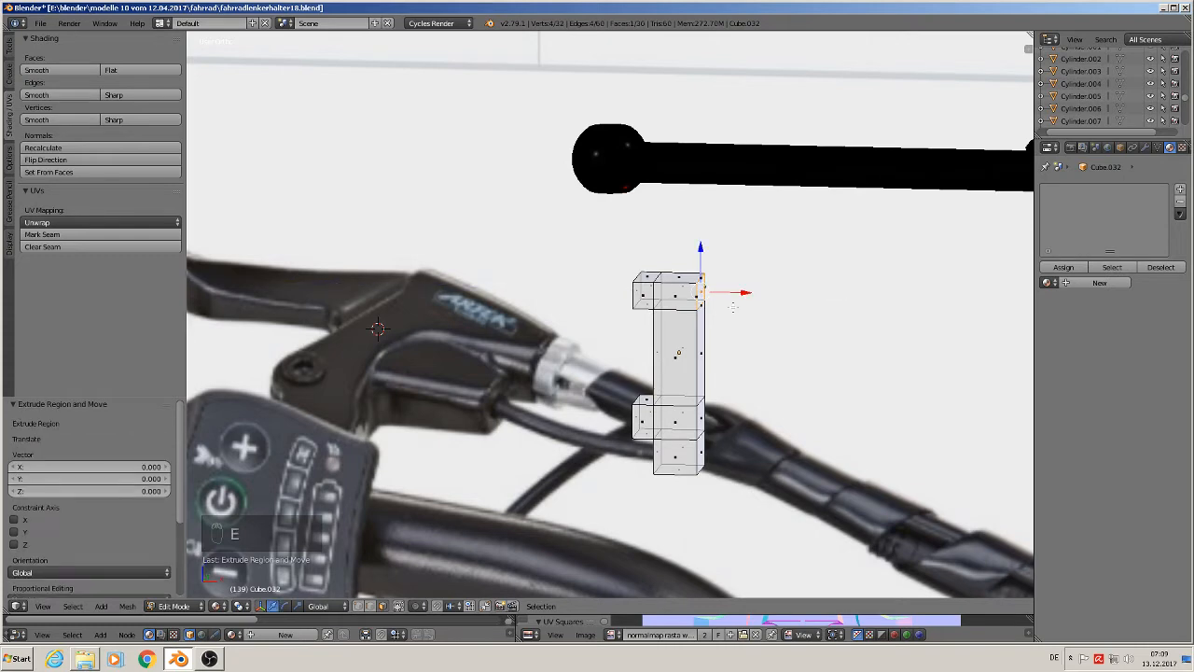
left_click_drag(870, 310, 858, 309)
scroll(793, 376, "up", 1)
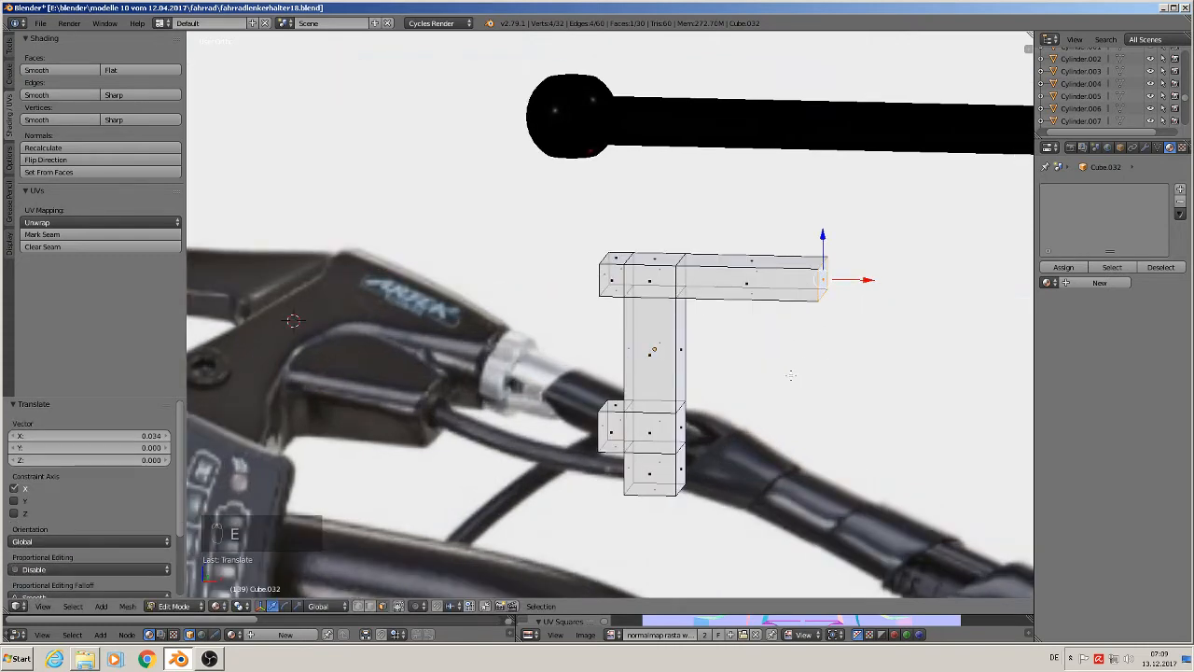
Step: Move the edge where the long arm's underside meets the upright block -0.004 along Z to taper the arm
left_click(370, 605)
right_click(683, 292)
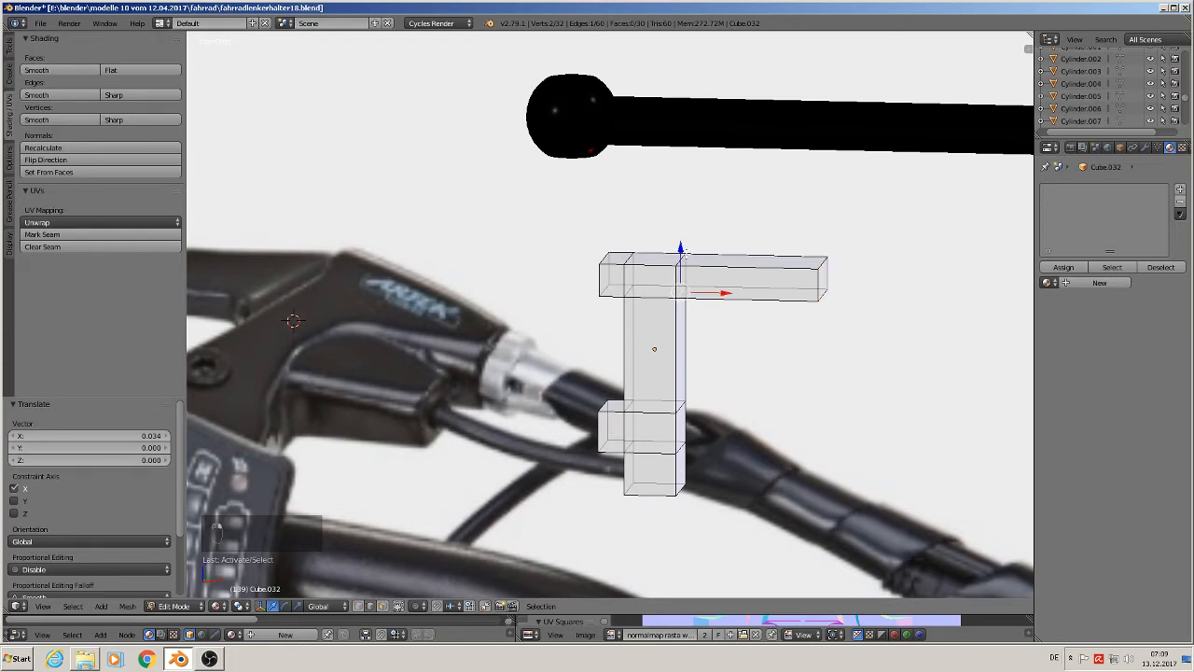
left_click_drag(681, 250, 681, 269)
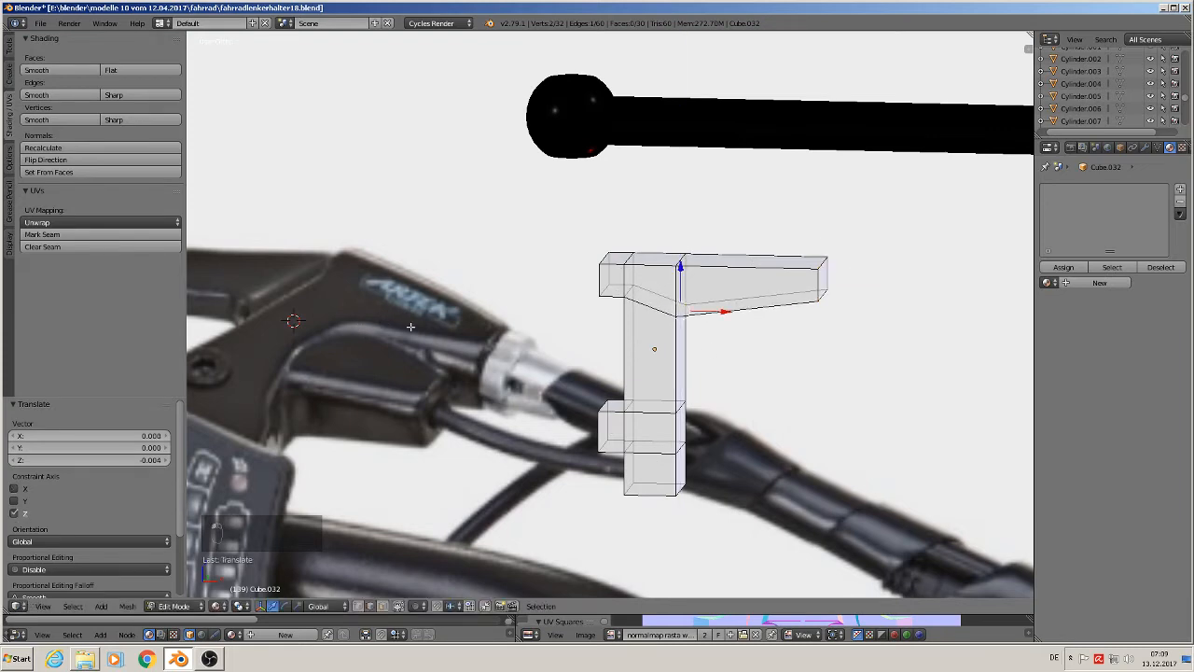
middle_click_drag(760, 417, 829, 366, "shift")
scroll(774, 390, "down", 1)
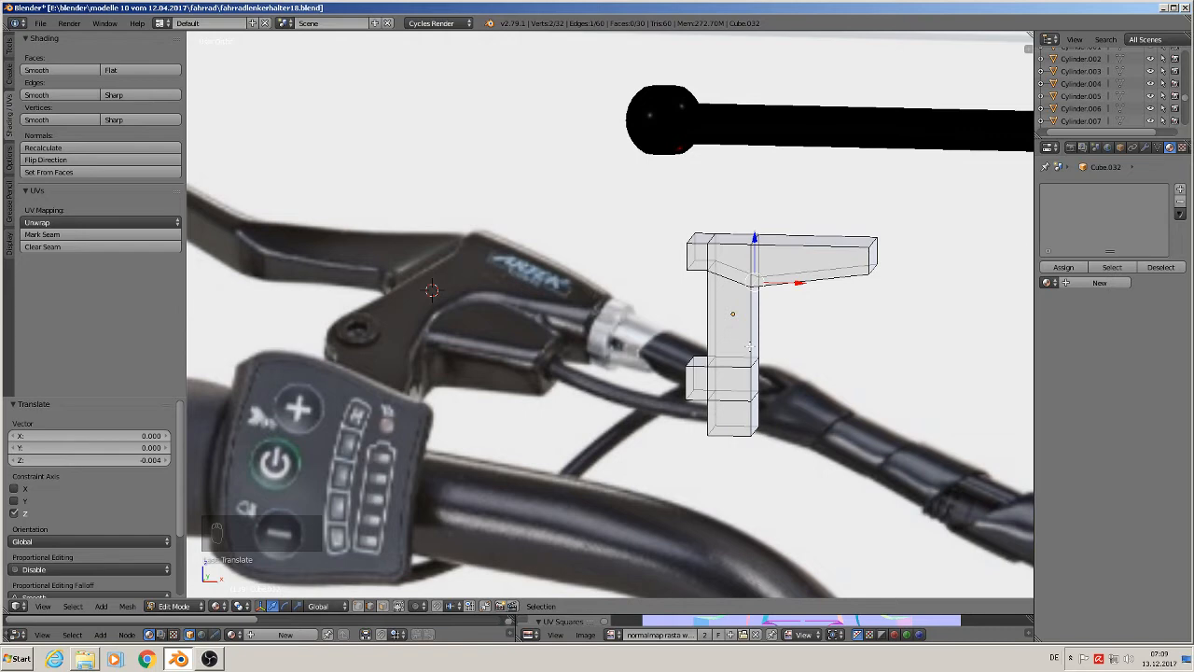
Step: Add a Subdivision Surface modifier with 2 view subdivisions to the bracket and shade it smooth
key("Tab")
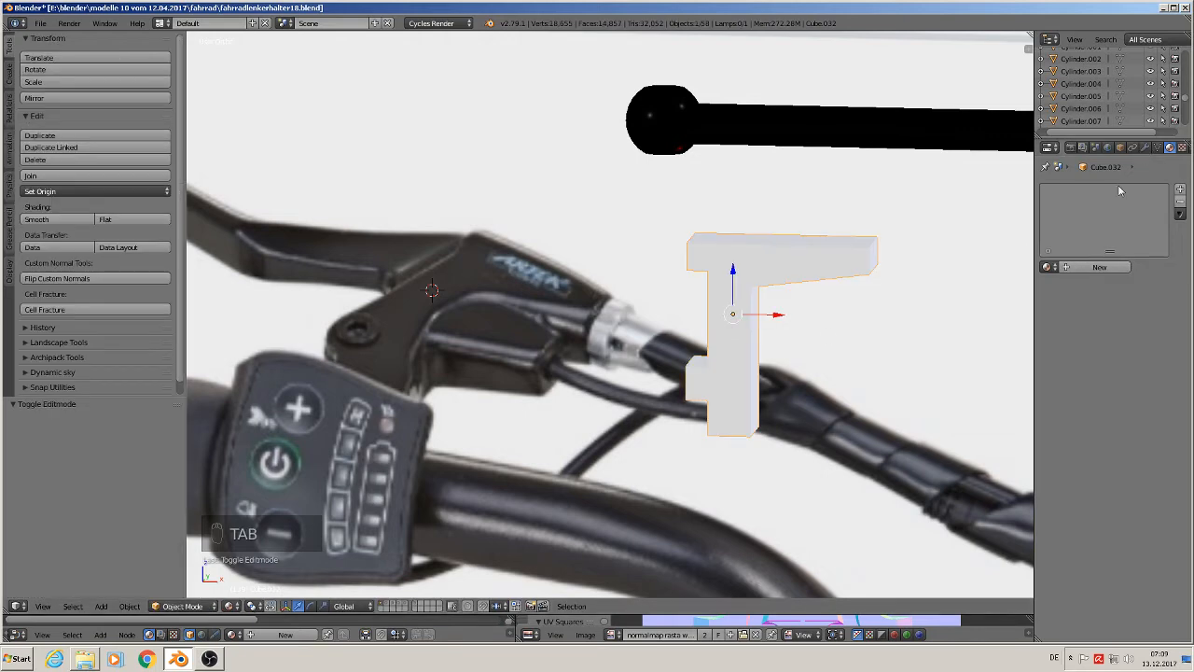
left_click(1147, 147)
left_click(1087, 190)
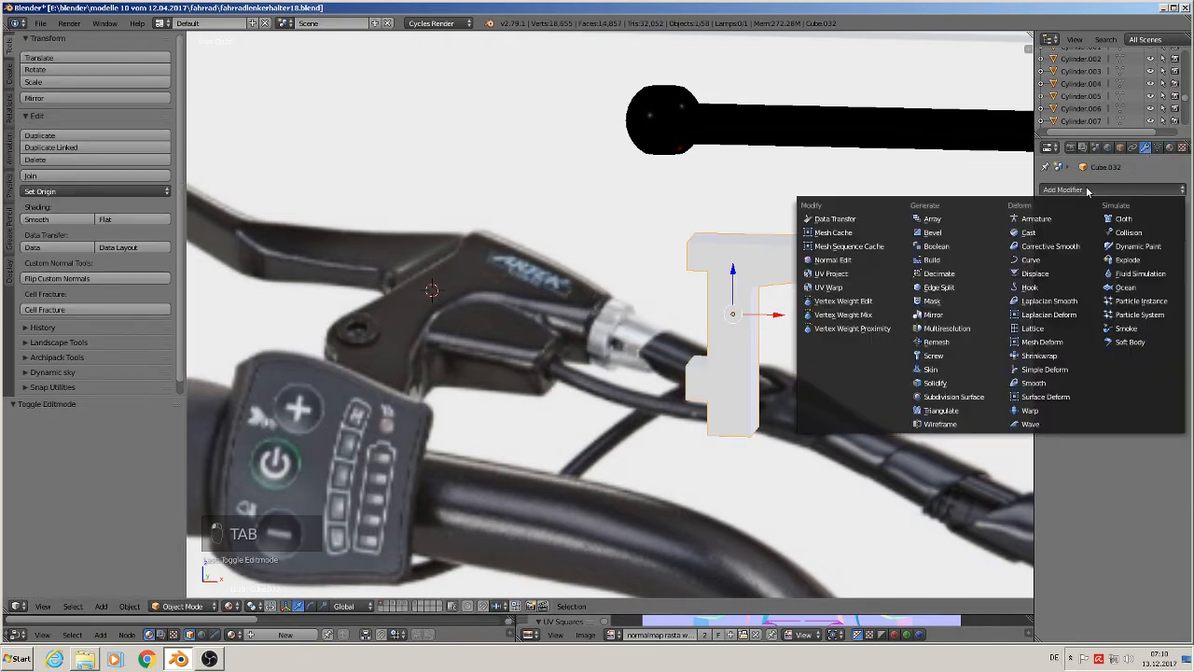
left_click(966, 397)
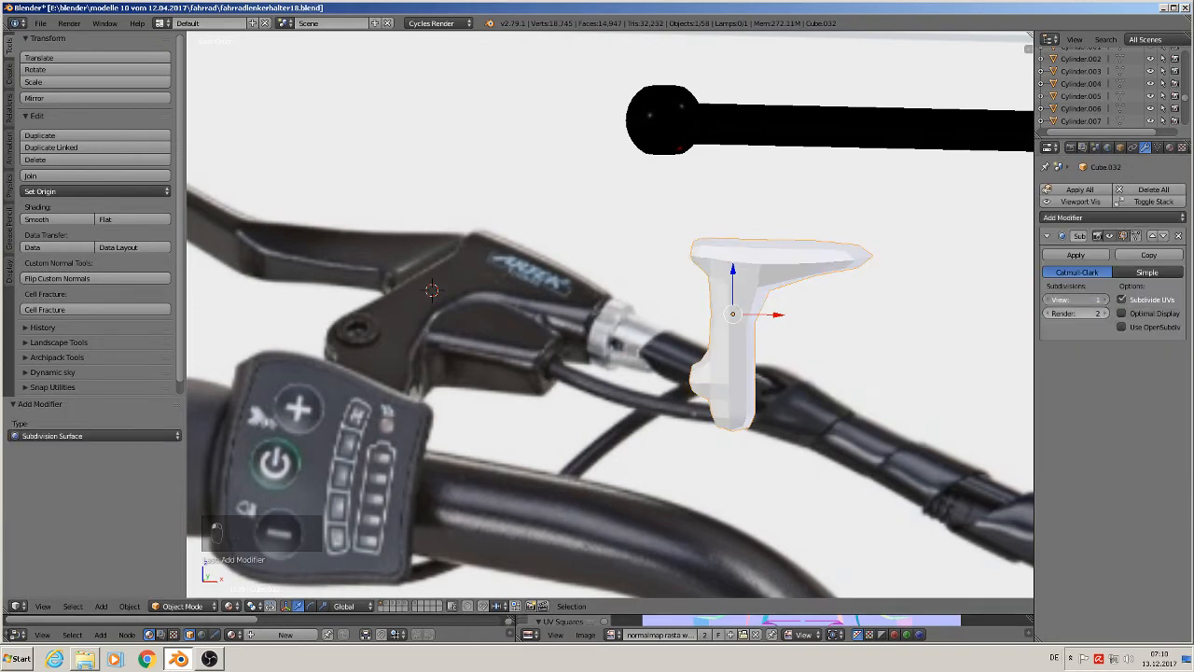
left_click(1101, 299)
left_click(54, 220)
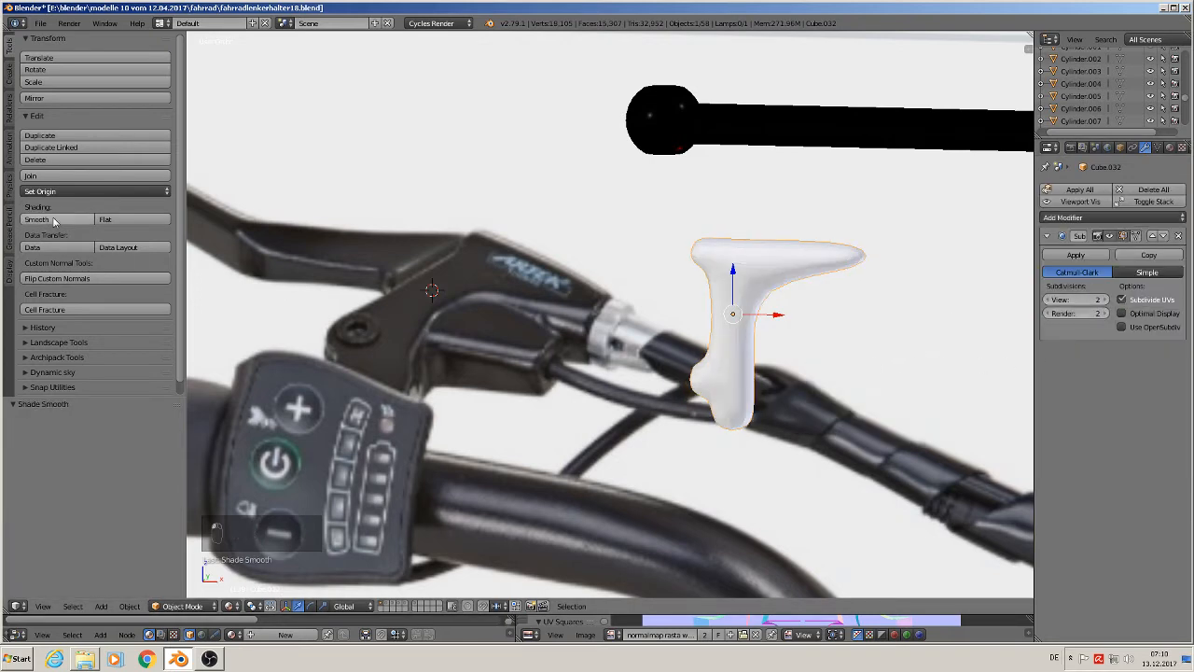
Step: Add loop cuts near the long arm's tip with slide factor -0.885 and near the short -X end with factor -0.353
key("Tab")
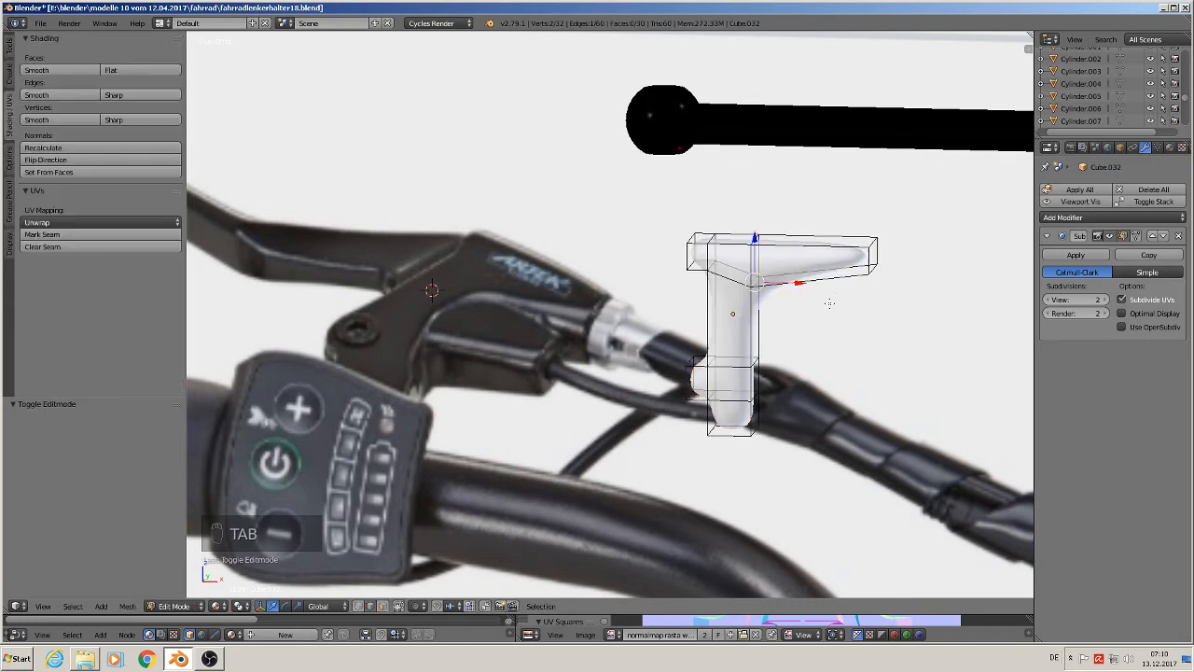
key("ctrl+r")
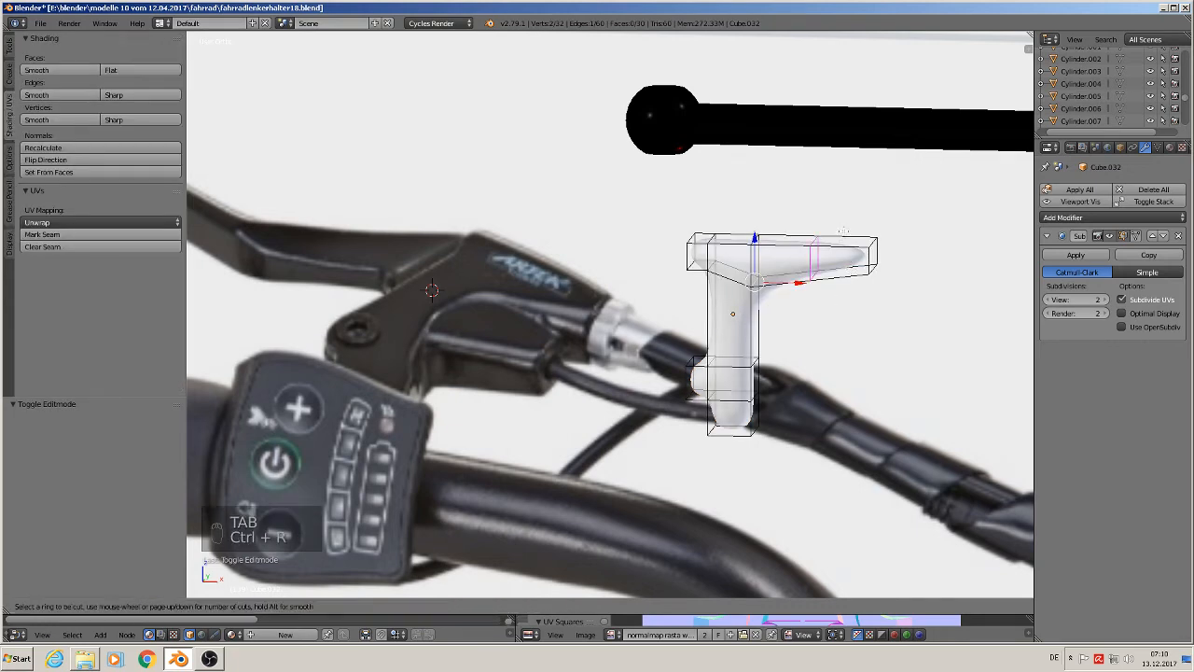
left_click(843, 230)
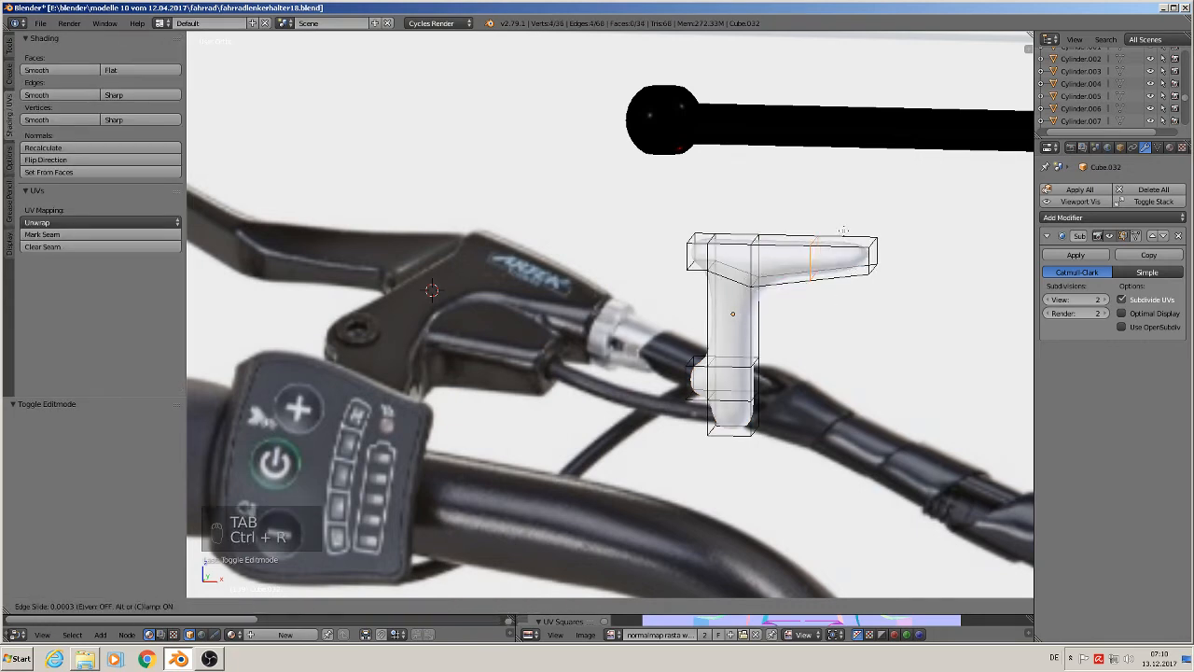
left_click(894, 235)
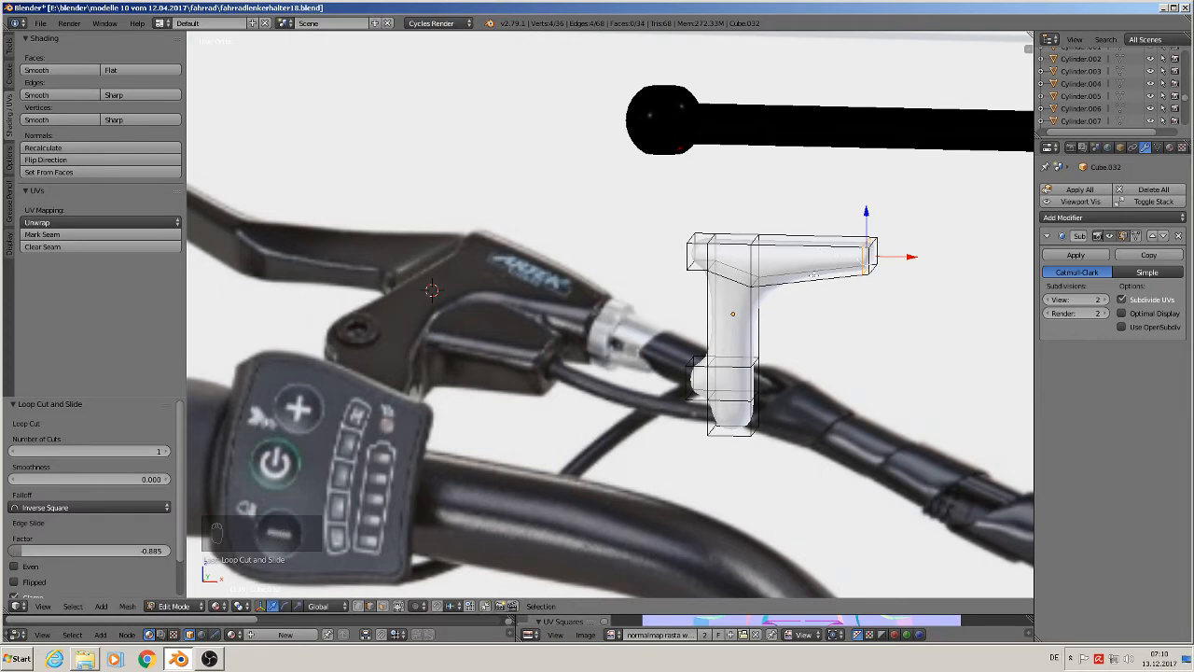
key("ctrl+r")
left_click(699, 241)
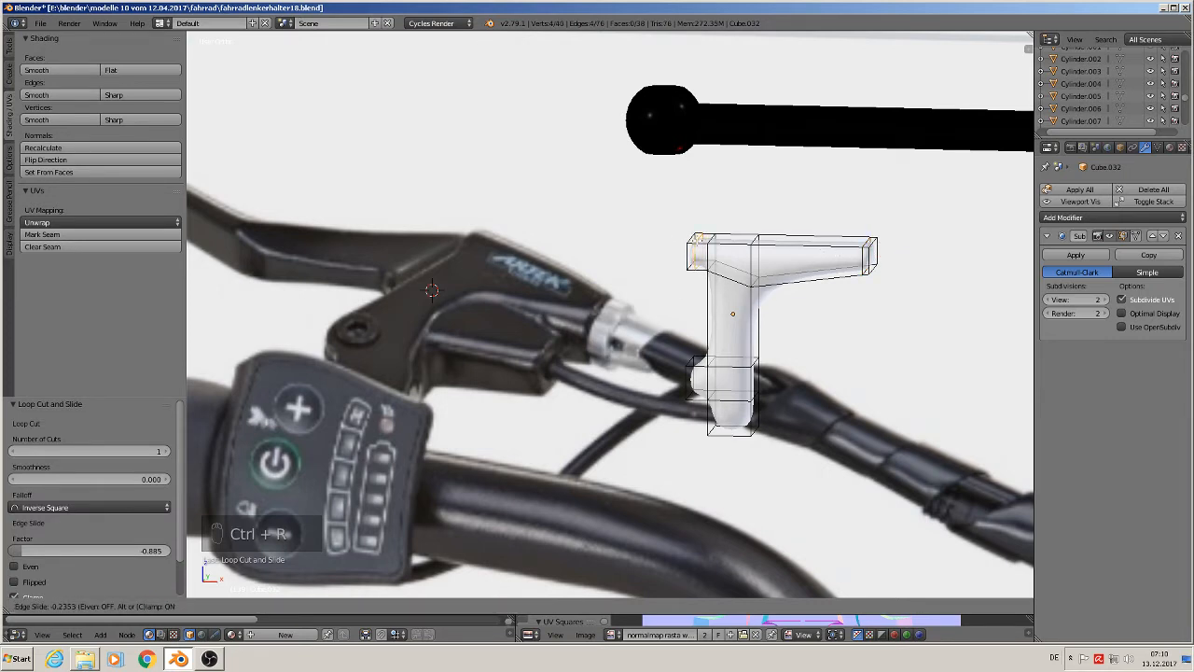
left_click(780, 399)
Step: Add a loop cut close to the bottom end of the bracket's upright with slide factor -0.735
scroll(779, 399, "up", 1)
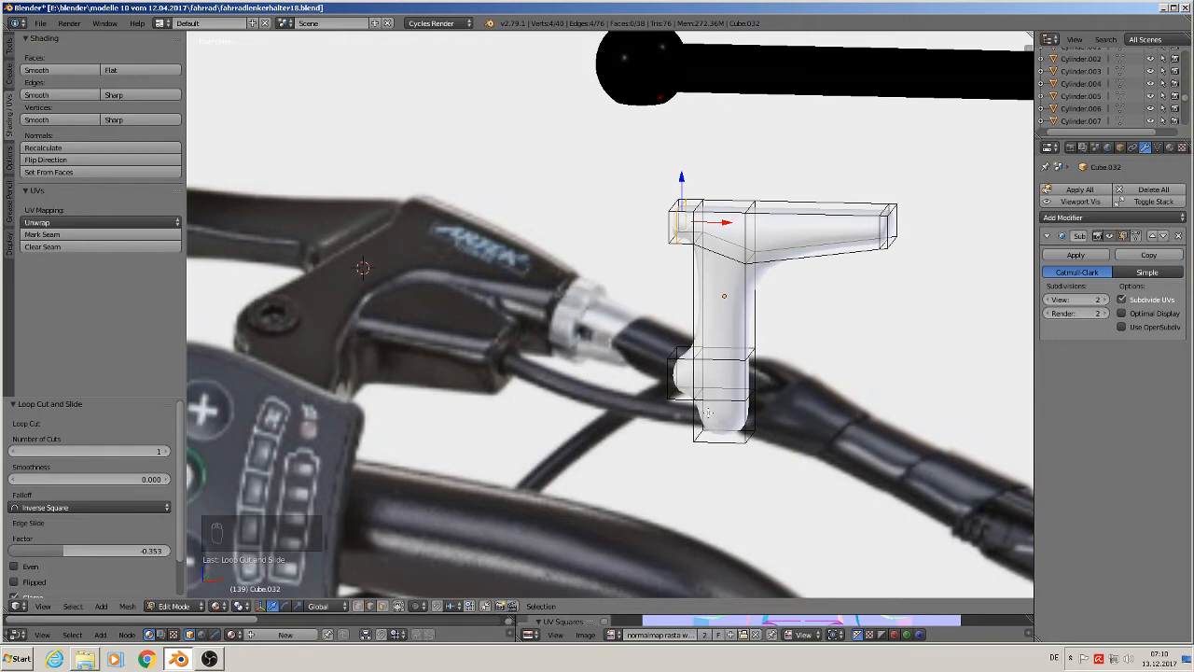
key("ctrl+r")
left_click(709, 425)
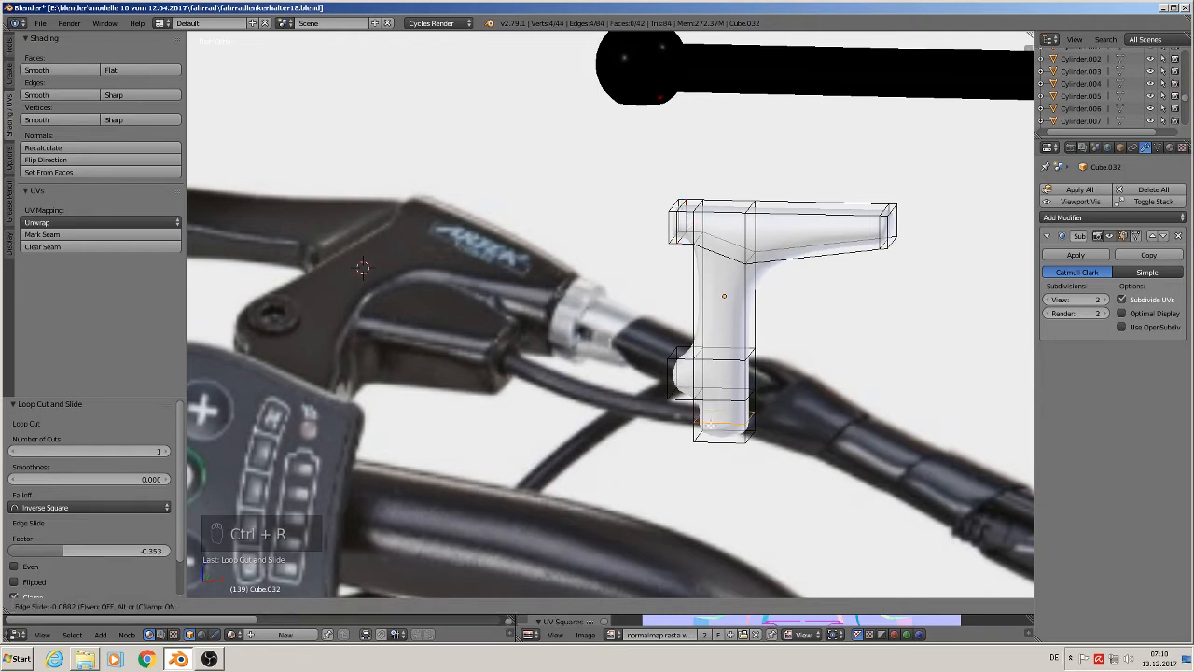
left_click(779, 399)
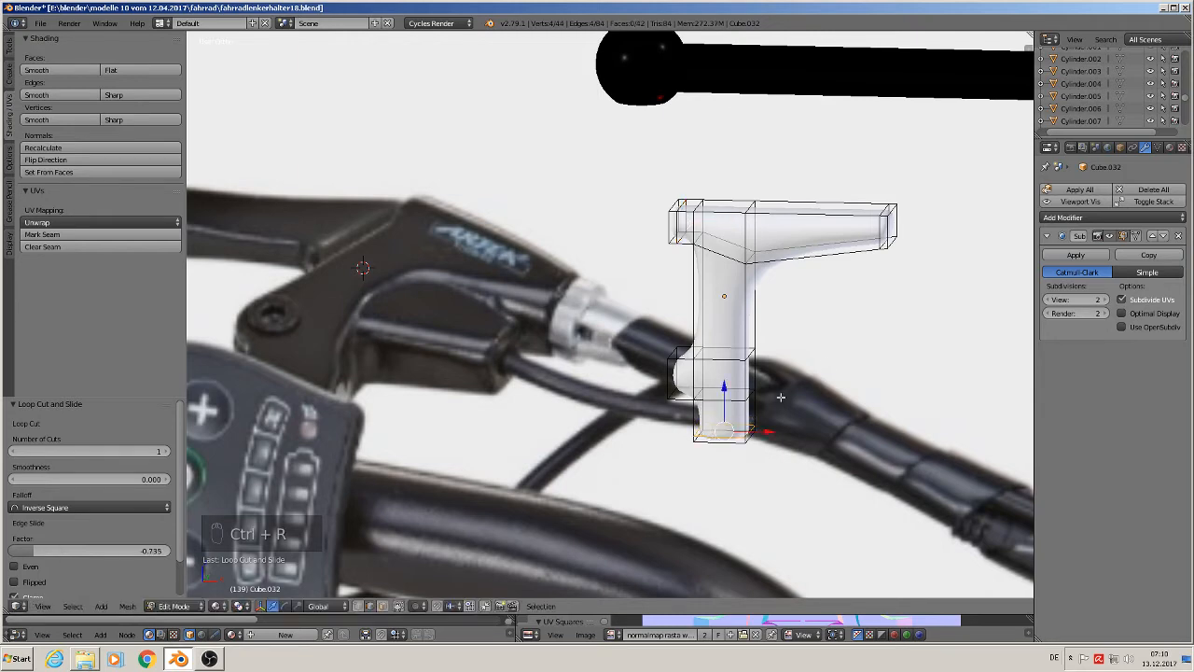
Step: Add a lengthwise loop cut through the arm and upright near the bracket's -Y side with slide factor 0.650
middle_click_drag(773, 399, 862, 403)
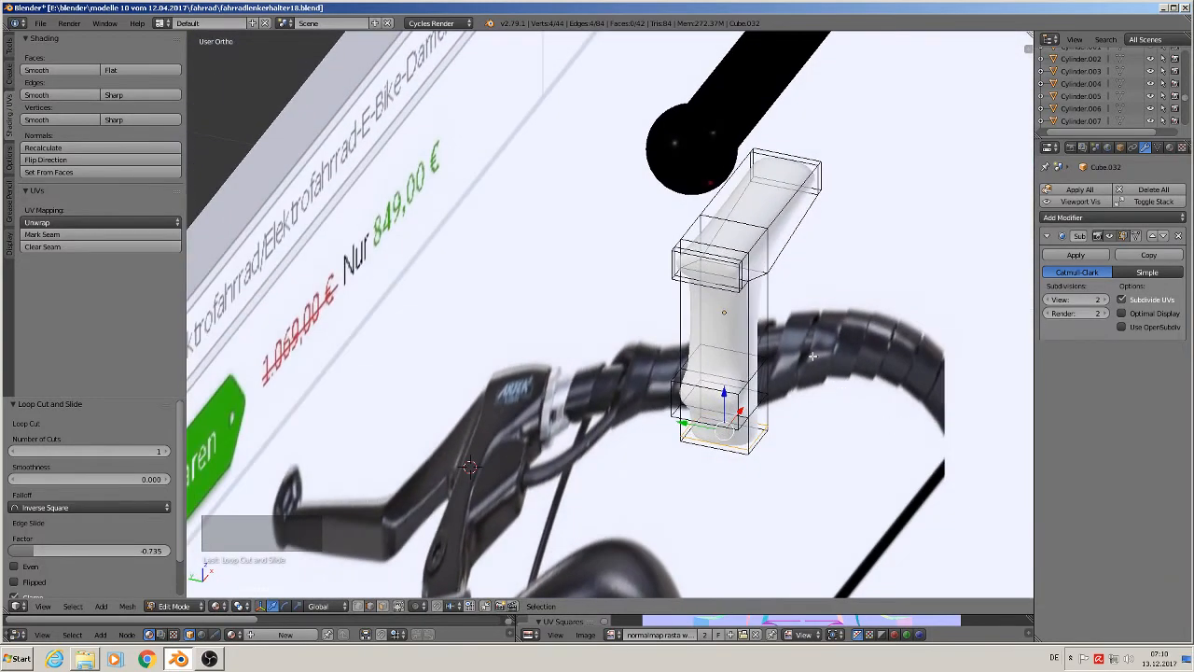
scroll(749, 286, "up", 1)
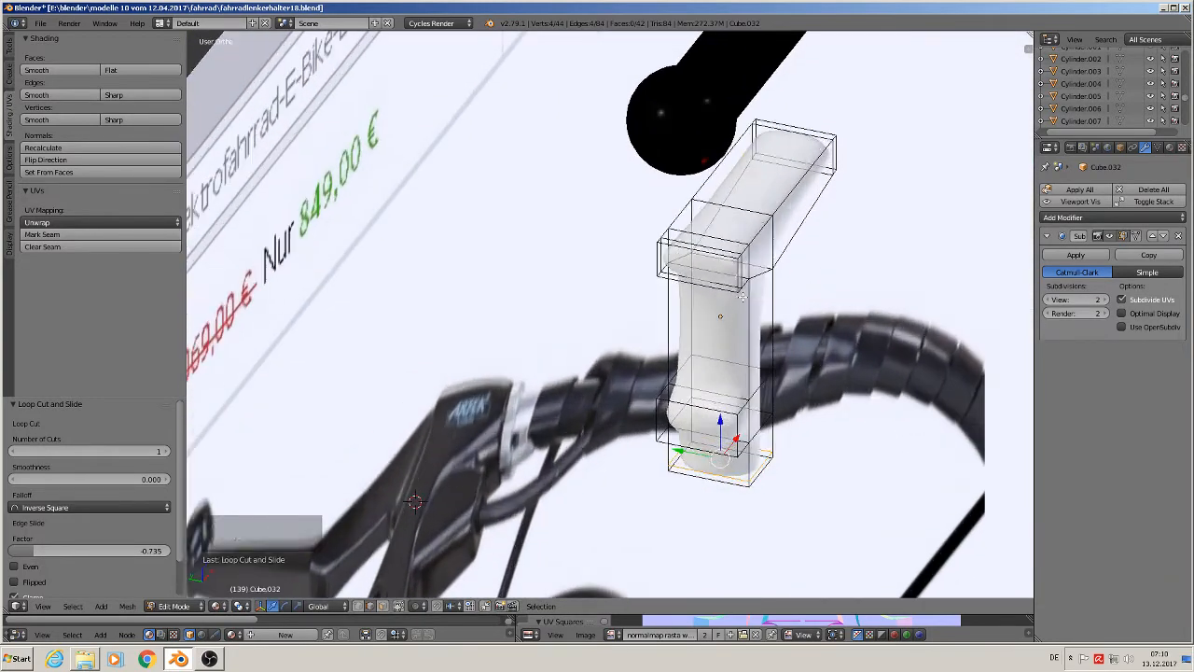
key("Tab")
mouse_move(759, 348)
middle_mouse_down()
mouse_move(698, 327)
mouse_move(745, 333)
middle_mouse_up()
key("Tab")
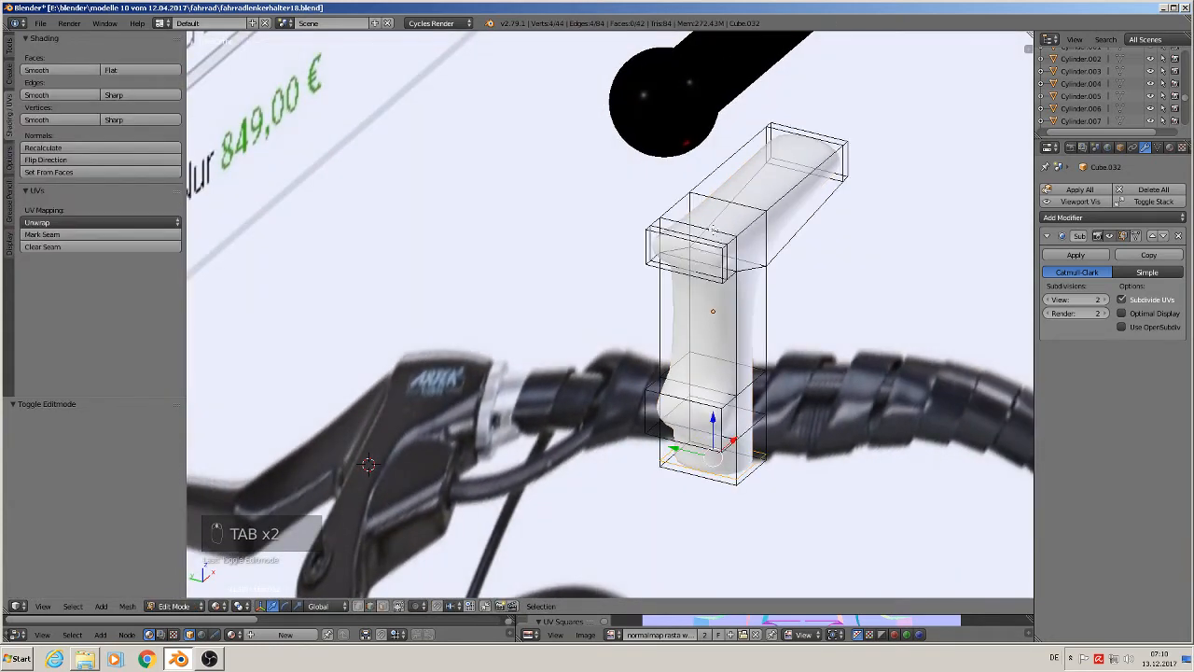
key("ctrl+r")
left_click(717, 230)
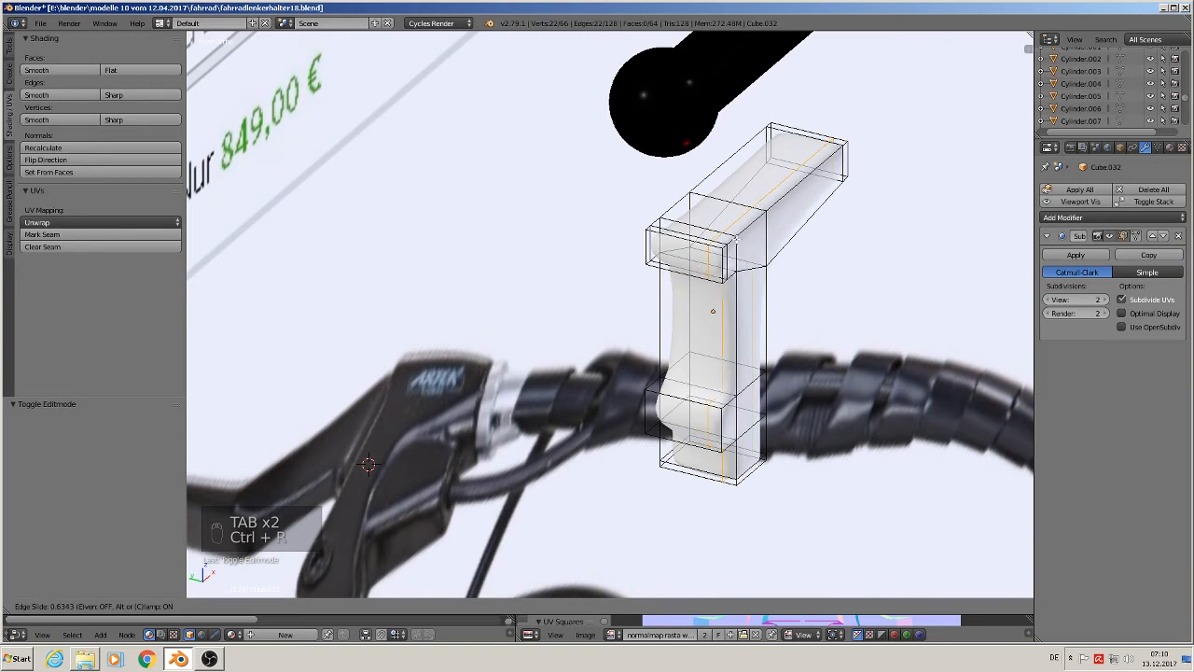
left_click(724, 230)
key("ctrl+r")
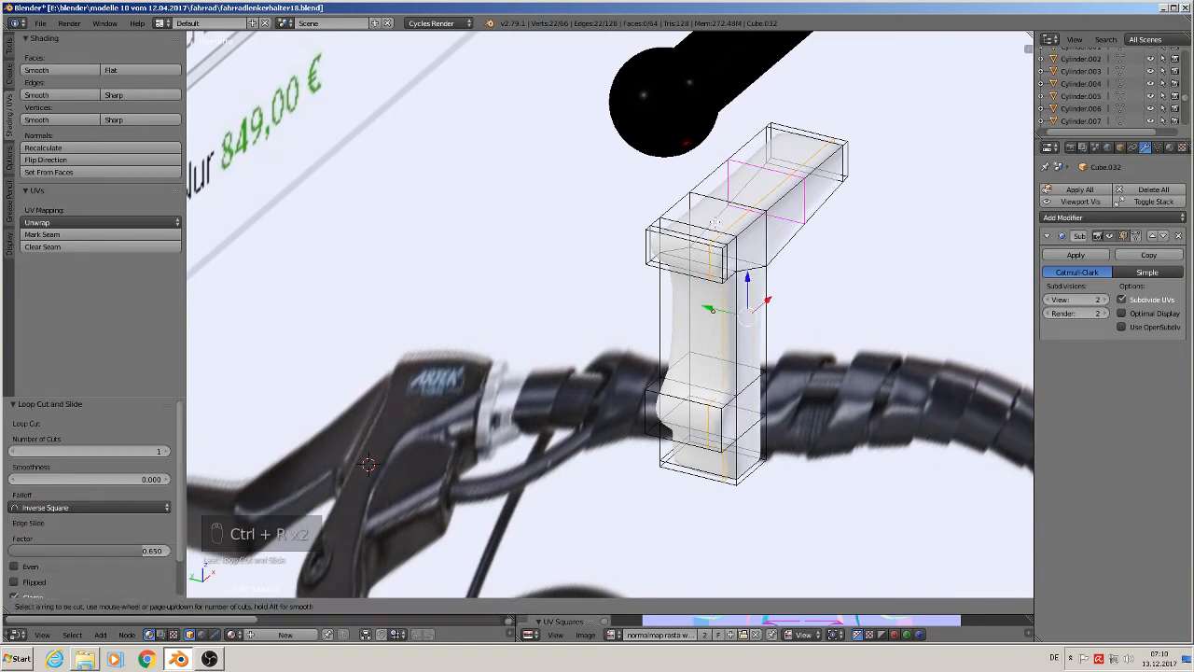
left_click(715, 222)
right_click(704, 213)
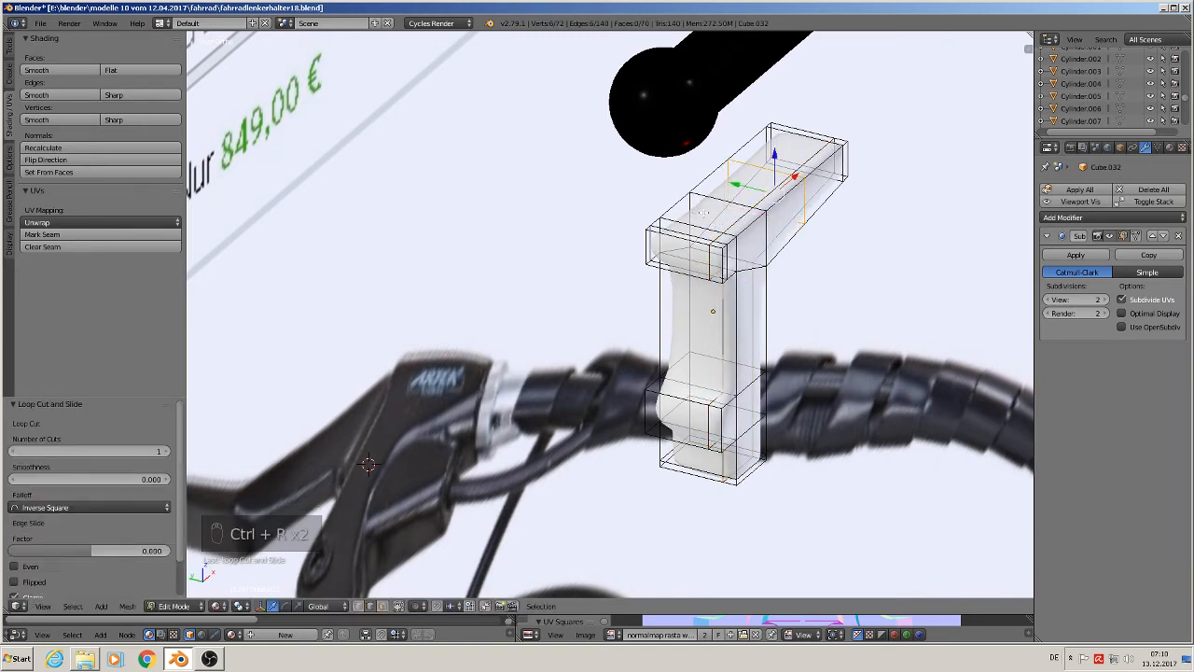
key("ctrl+z")
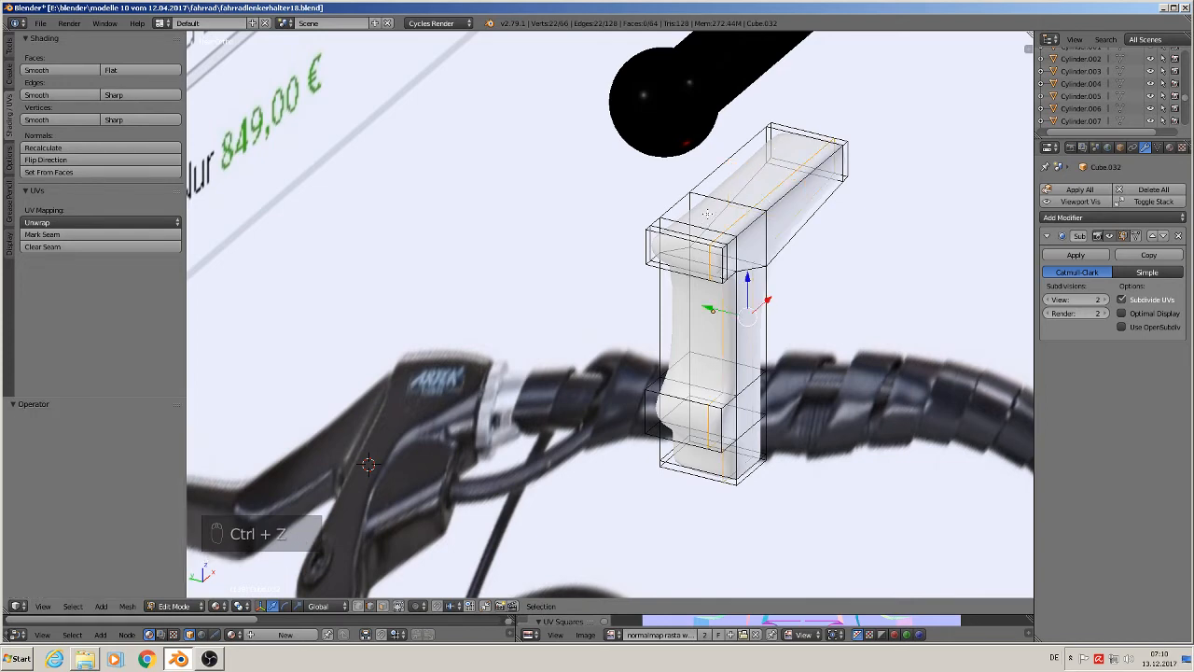
key("ctrl+r")
left_click(706, 210)
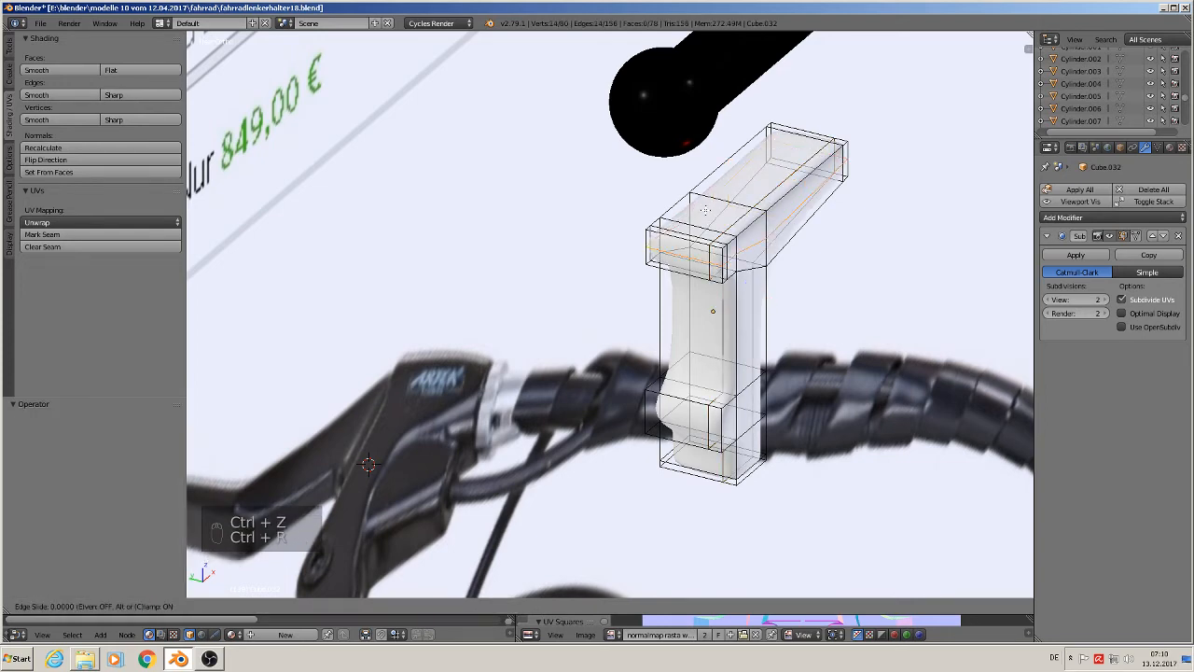
left_click(705, 211)
key("ctrl+z")
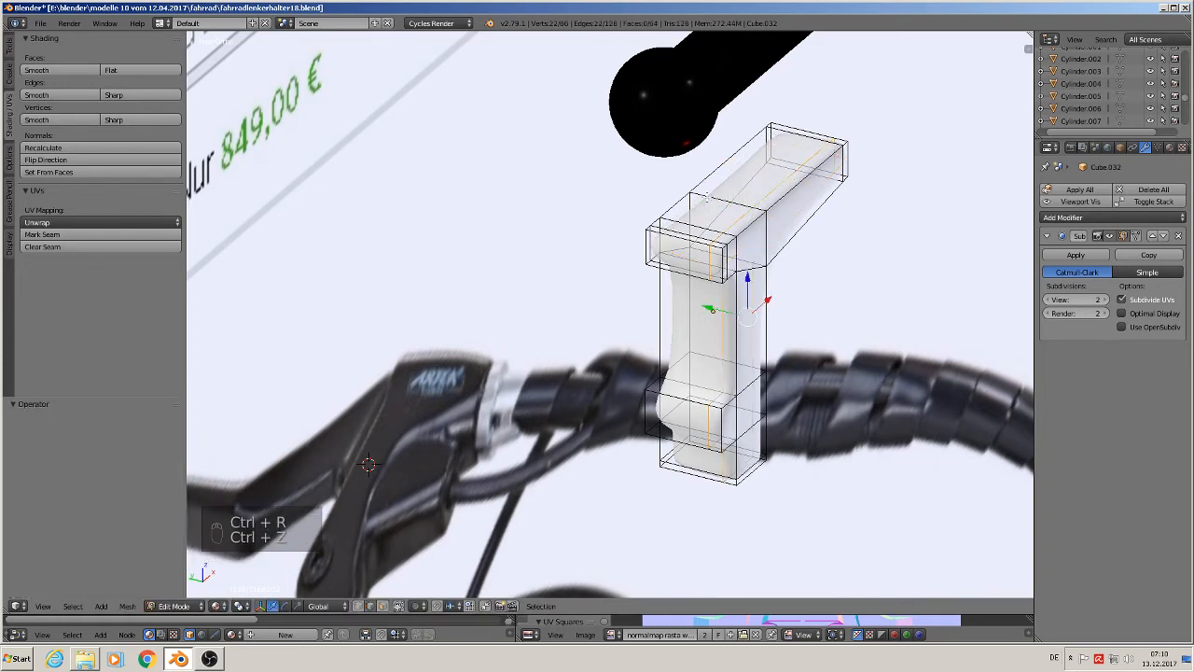
Step: Add a second lengthwise loop cut through the bracket's arm and upright, on the +Y side of the first
key("ctrl+r")
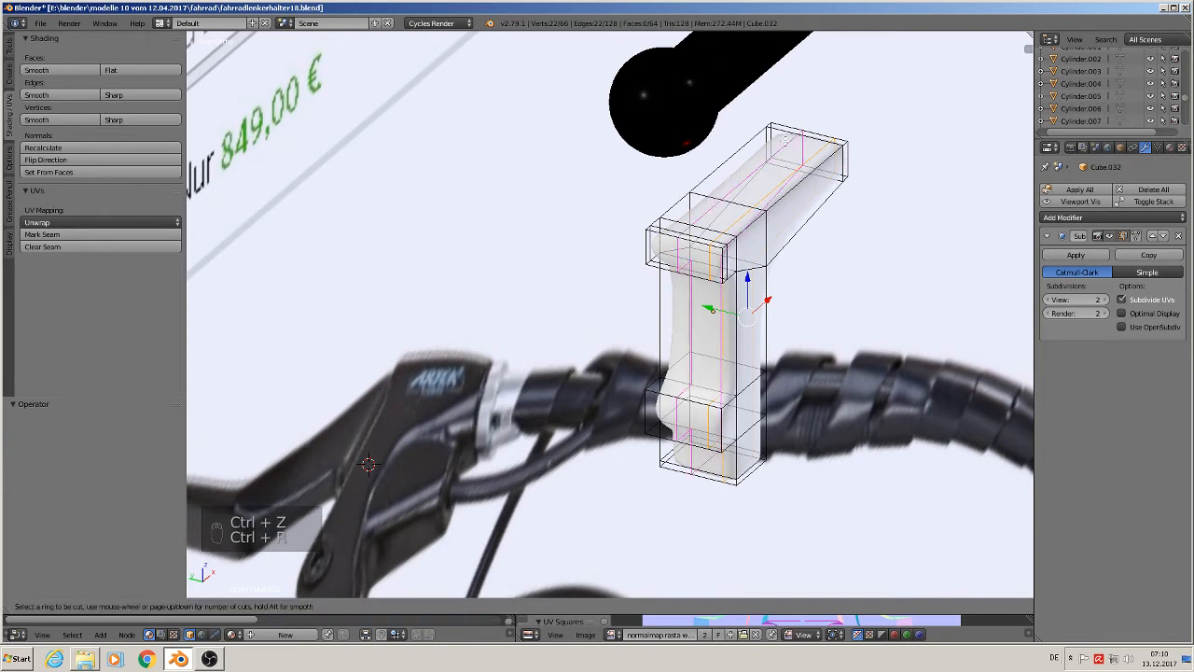
Step: Add a loop cut running the length of the T-shaped bracket and slide it close to its outer side edge
left_click(780, 150)
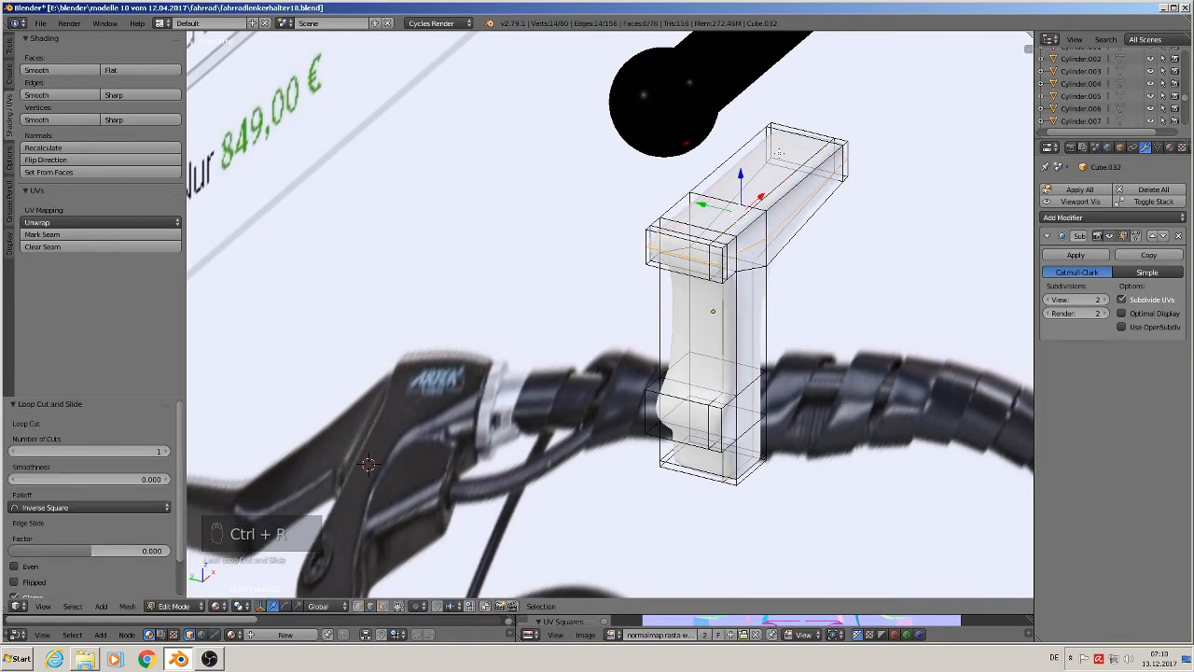
key("ctrl+z")
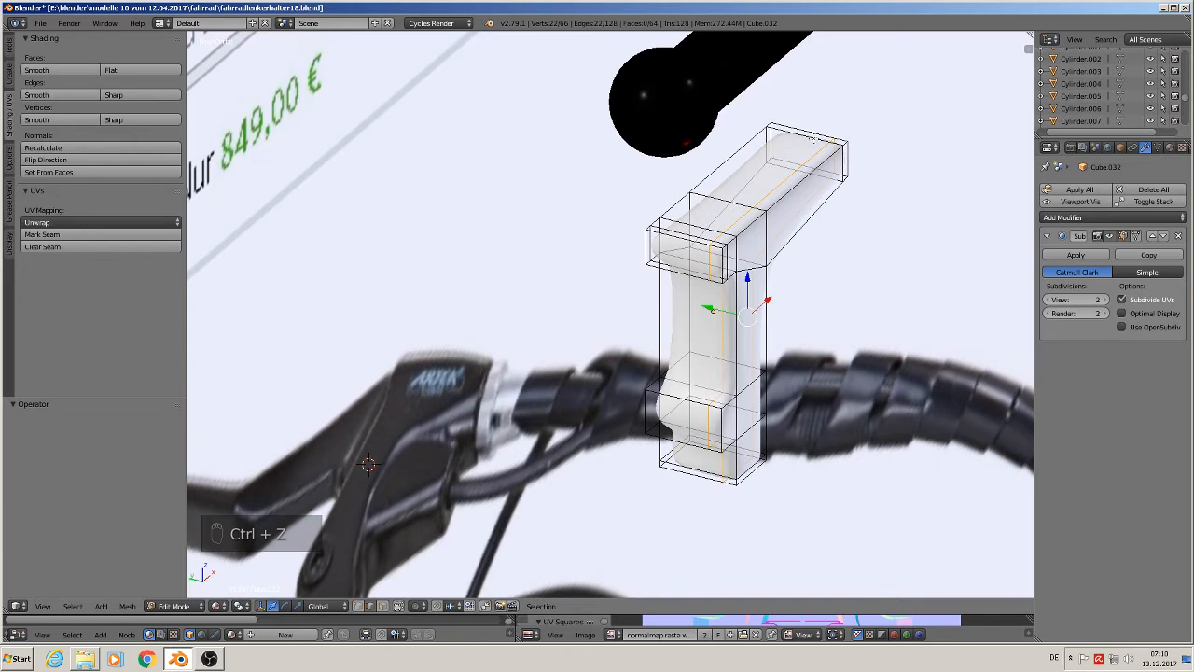
key("ctrl+r")
left_click(805, 137)
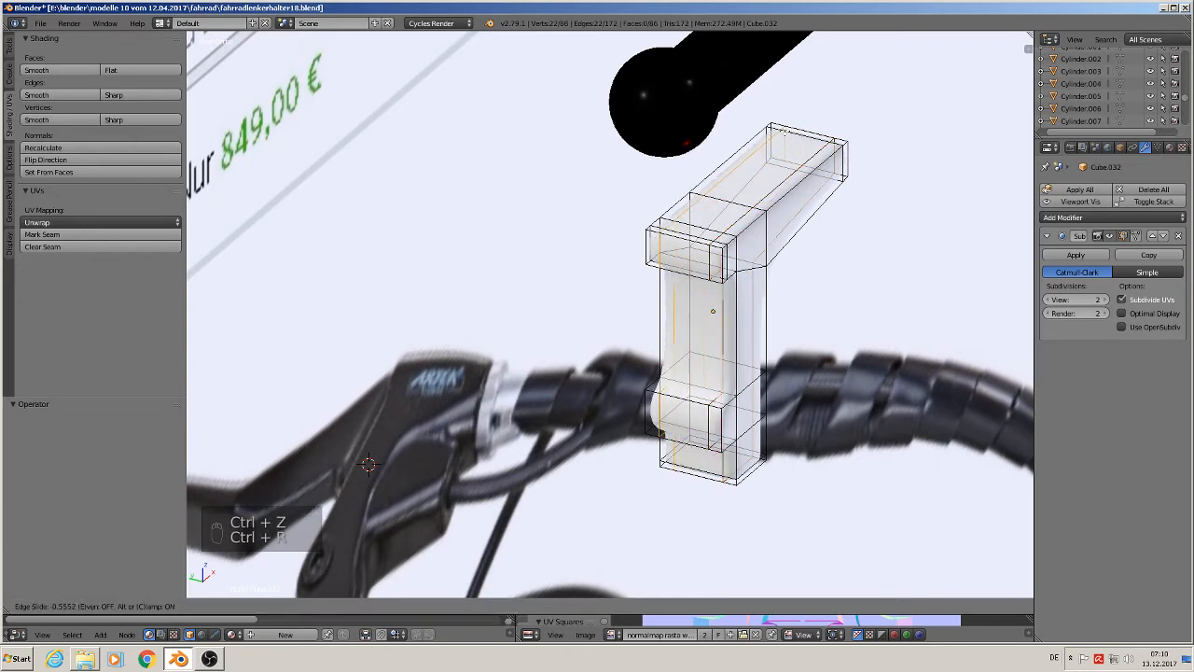
key("Tab")
scroll(777, 280, "down", 2)
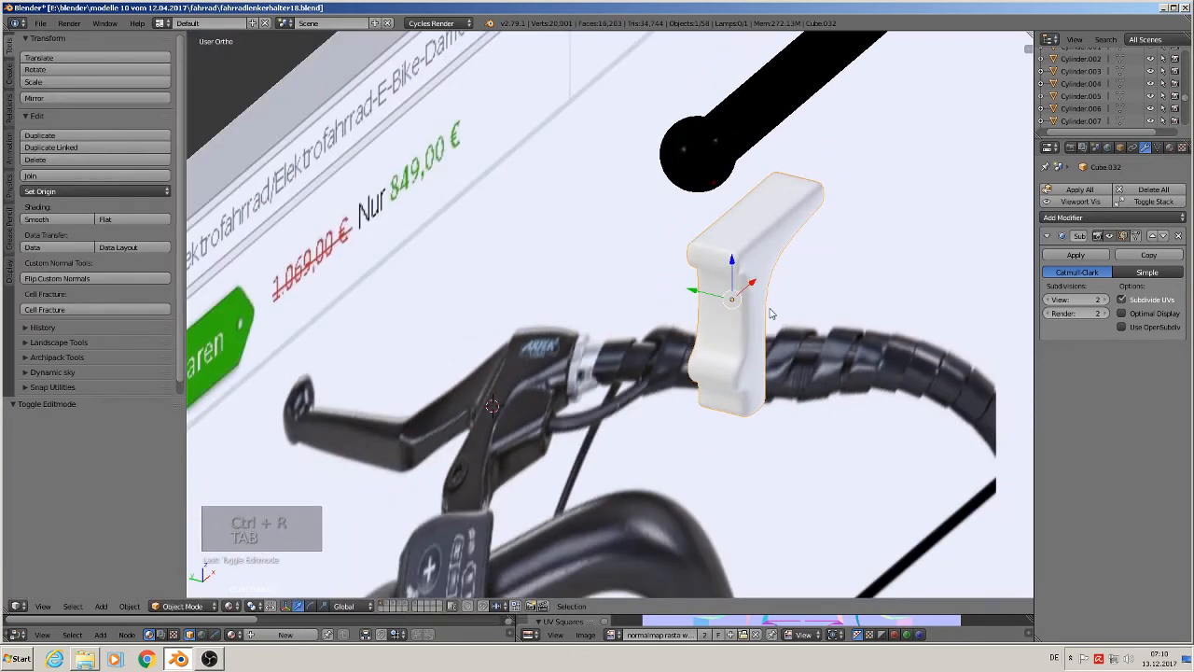
middle_click_drag(767, 315, 687, 282)
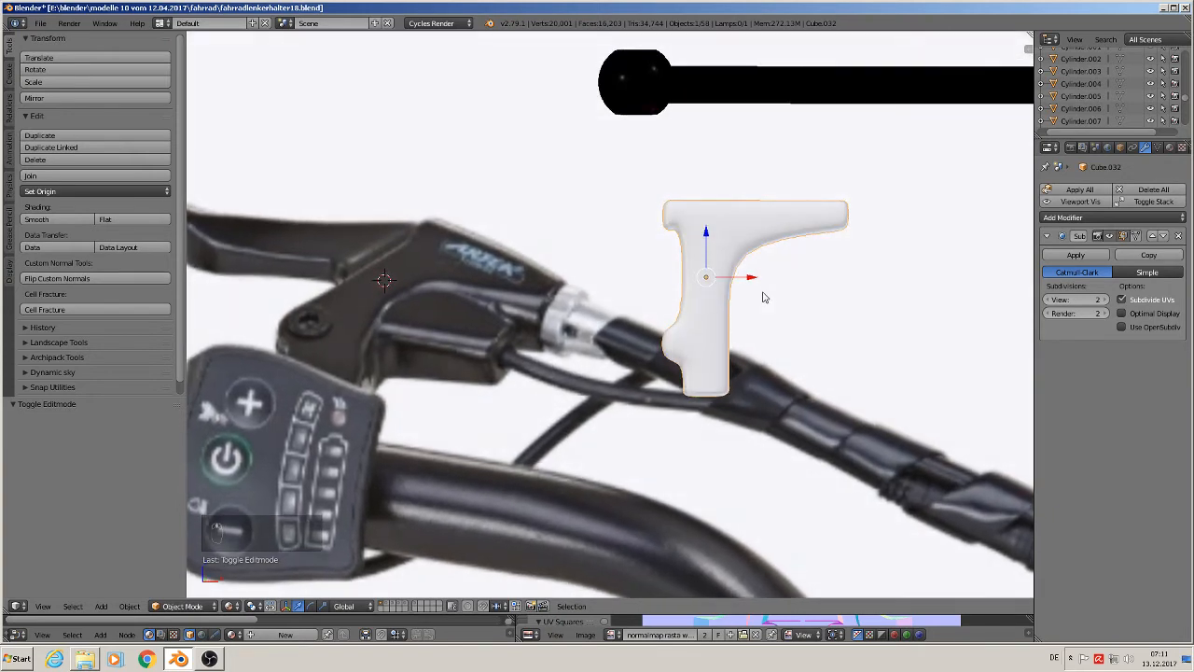
Step: Move the inner corner edges beneath the bracket's short top lip slightly down along the Z axis
scroll(675, 260, "up", 2)
key("Tab")
middle_click_drag(675, 260, 723, 192)
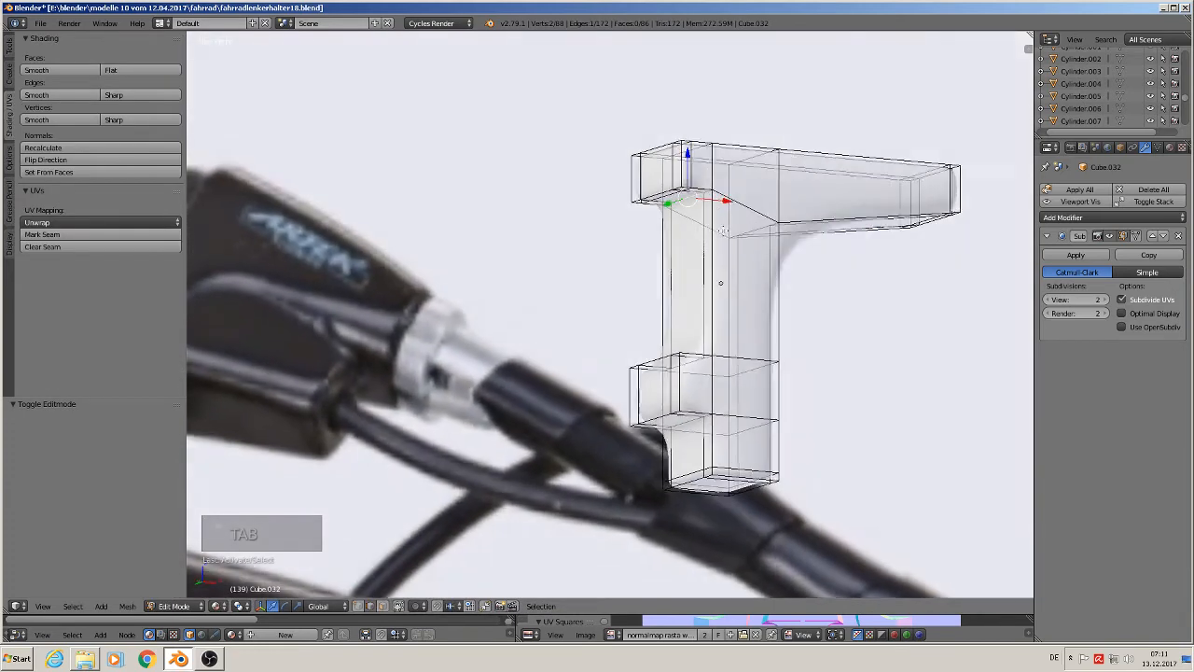
scroll(722, 187, "up", 3)
scroll(723, 183, "up", 2)
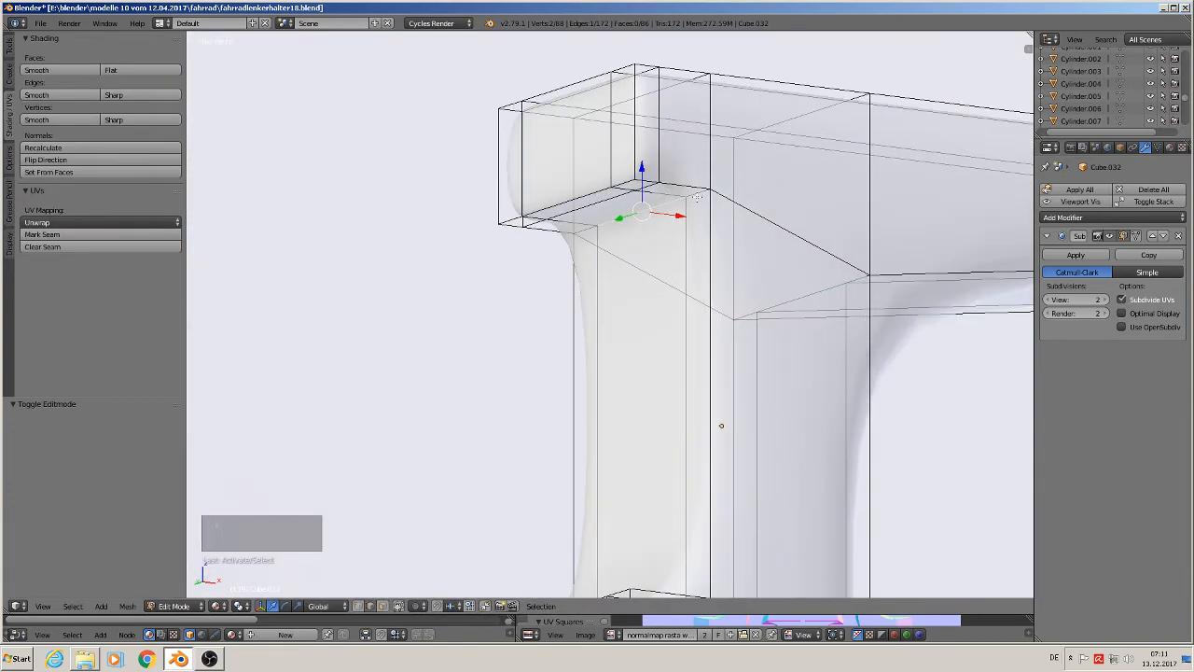
right_click(586, 228, "shift")
left_click_drag(640, 180, 642, 213)
scroll(672, 263, "down", 3)
key("Tab")
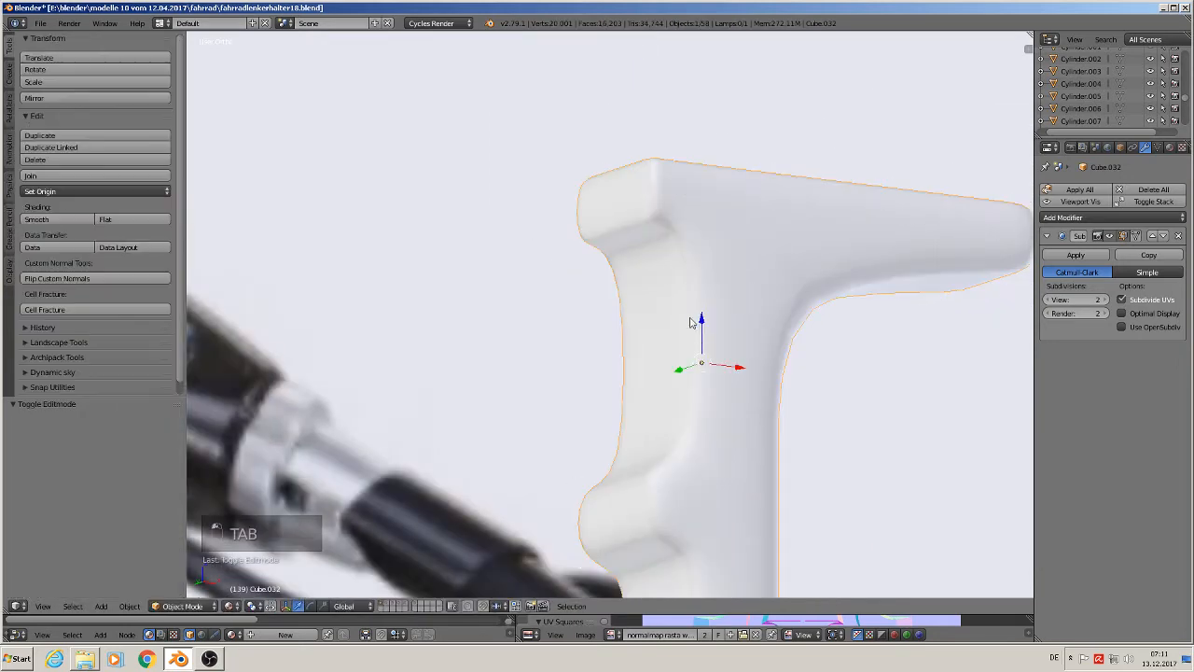
Step: Move the inner corner edges above the bracket's lower protrusion -0.005 along the X axis to flatten the notch
middle_click_drag(692, 323, 728, 327)
scroll(639, 362, "down", 2)
middle_click_drag(674, 387, 733, 332, "shift")
scroll(734, 334, "down", 3)
scroll(734, 333, "up", 1)
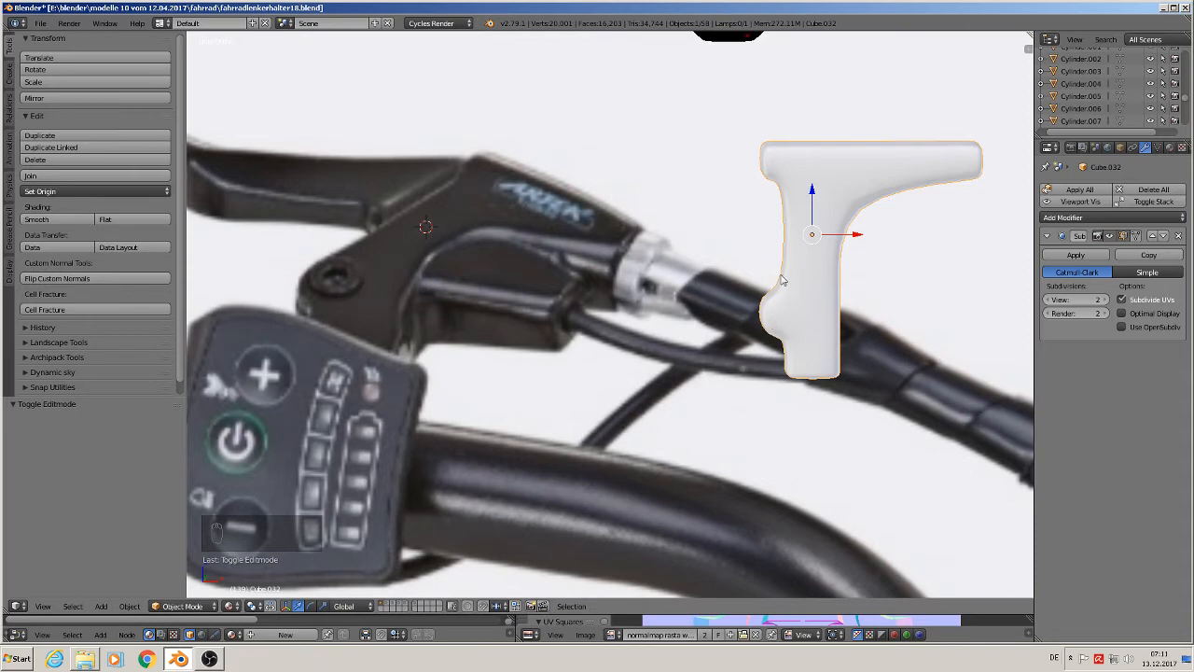
scroll(789, 287, "up", 5)
key("Tab")
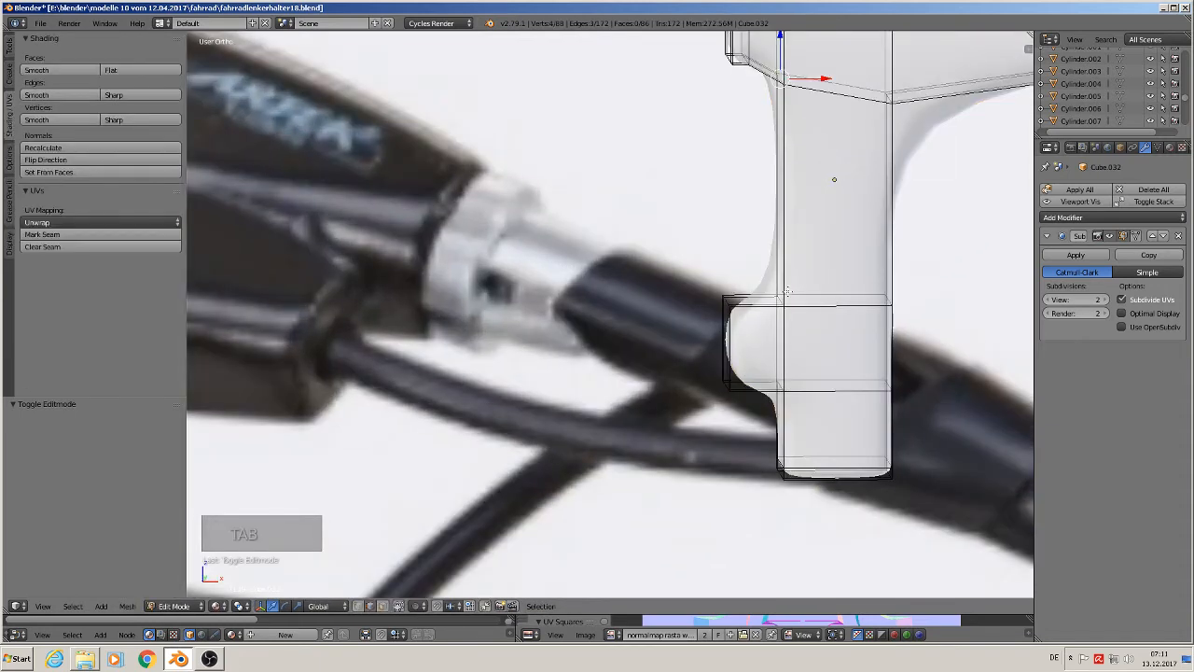
right_click(785, 305)
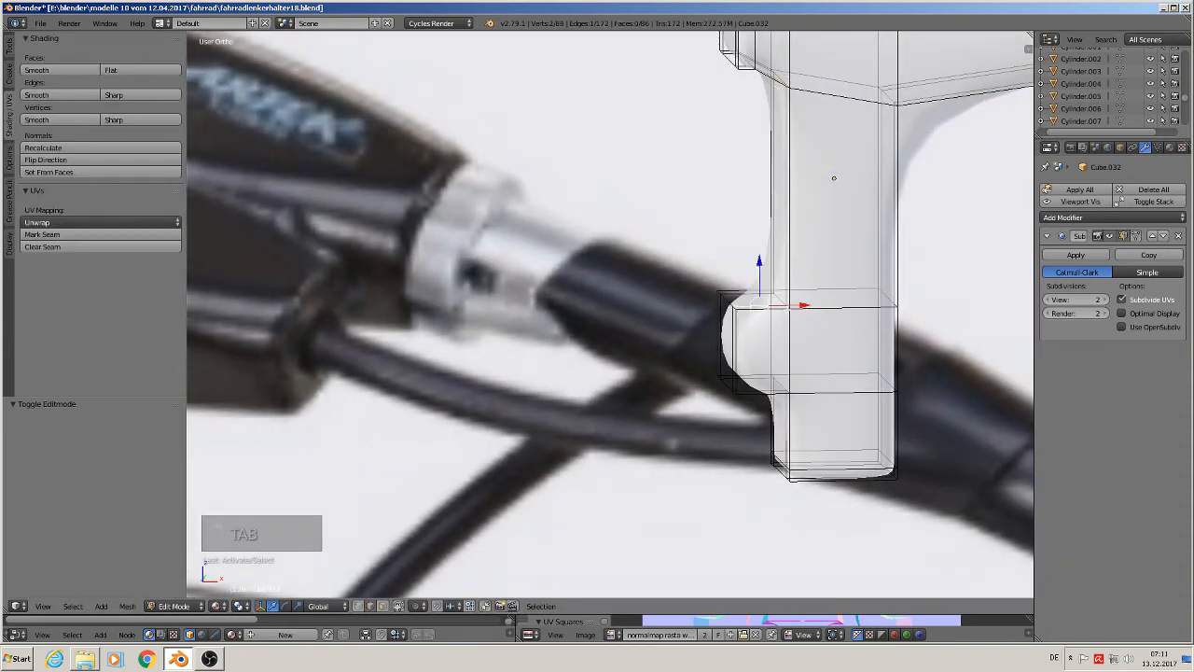
scroll(758, 304, "up", 4)
right_click(744, 256, "shift")
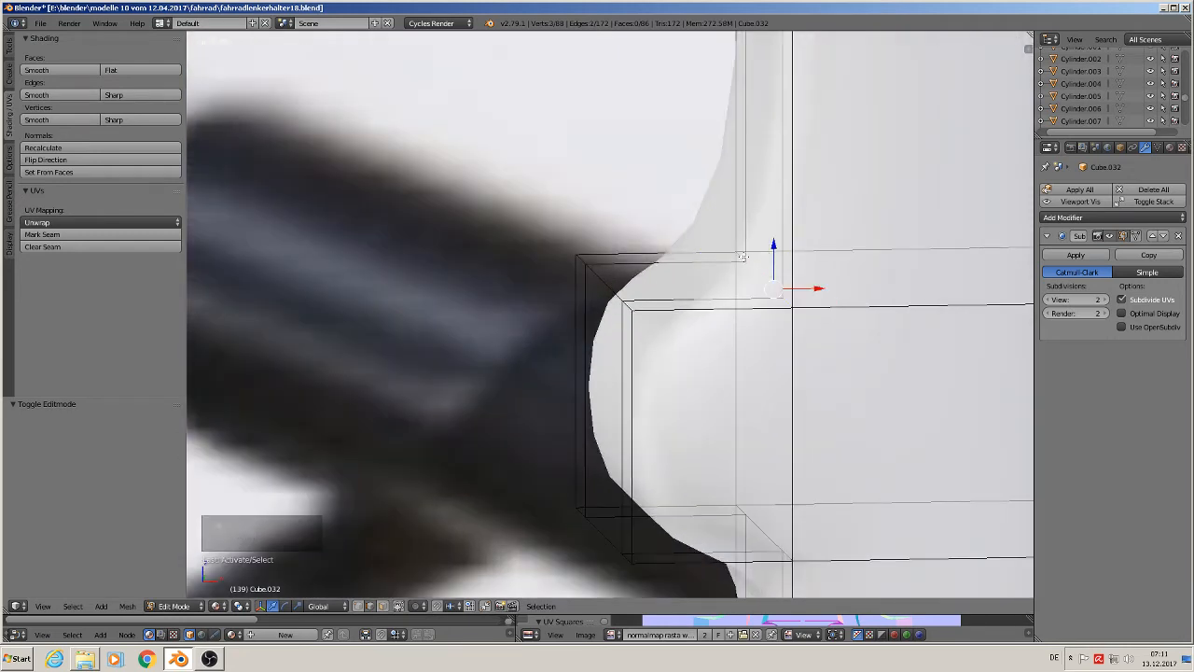
right_click(737, 253, "shift")
scroll(773, 311, "down", 3)
middle_click_drag(823, 309, 796, 297)
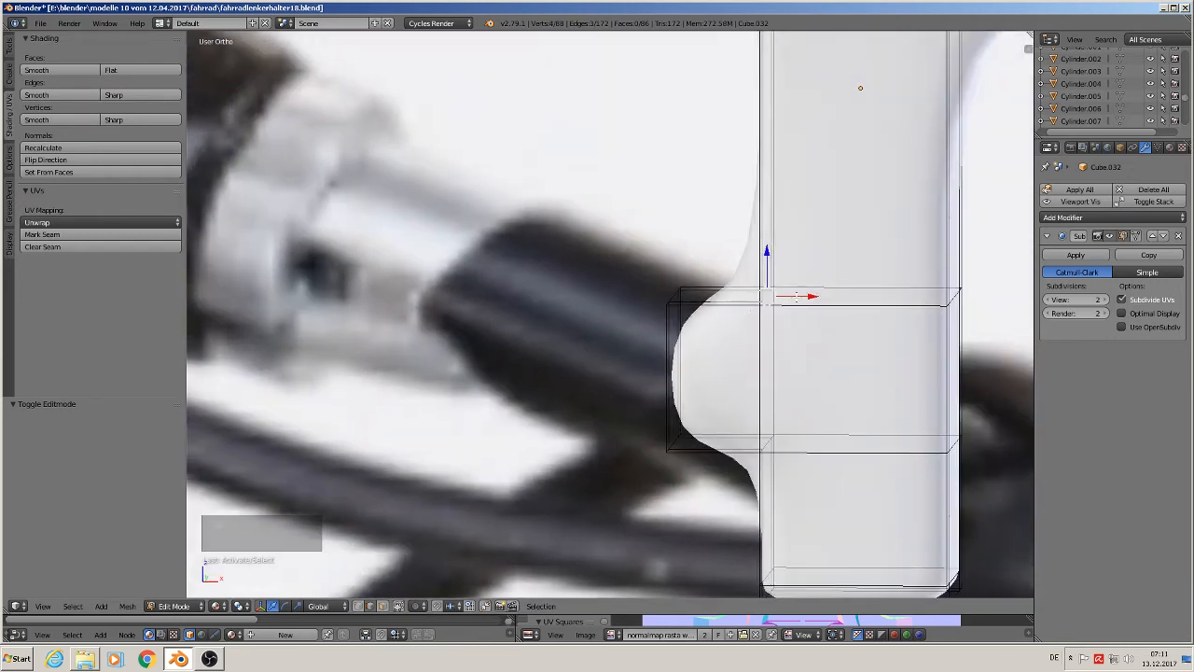
key("g")
key("x")
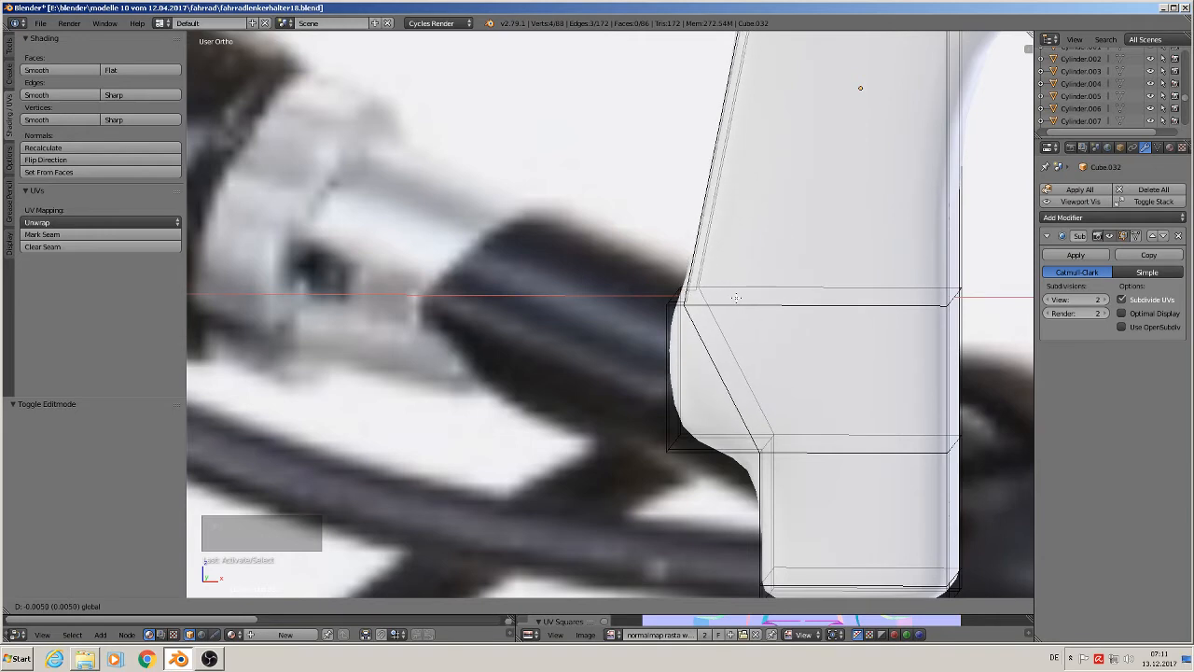
left_click(737, 297)
scroll(759, 324, "down", 5)
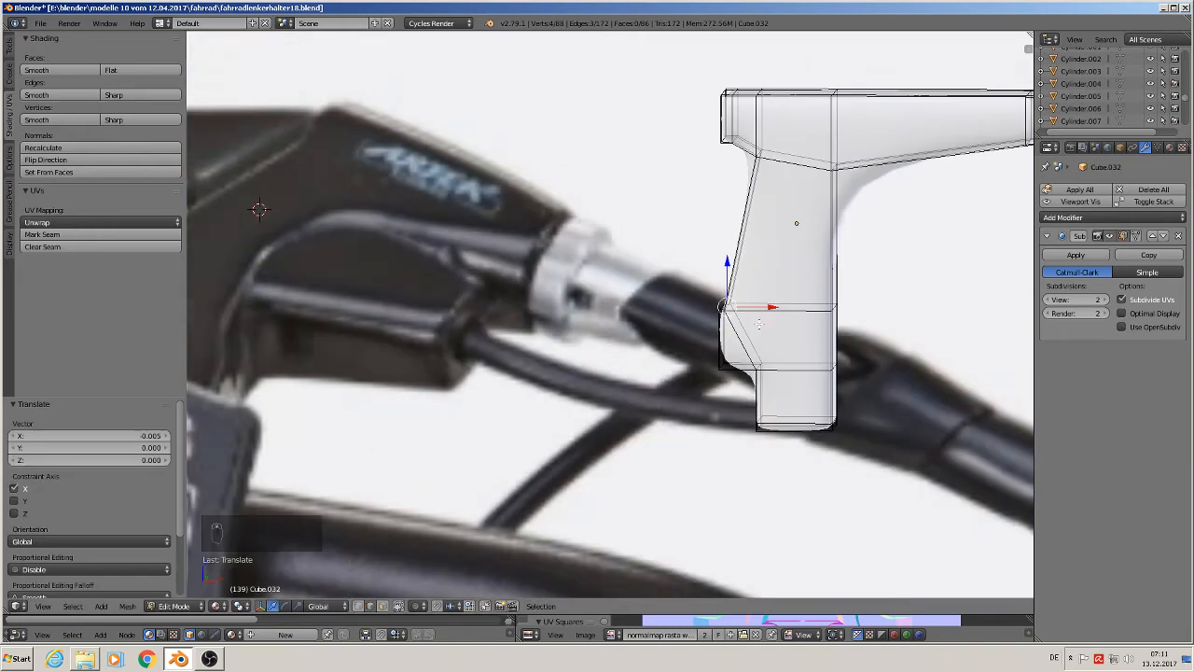
scroll(758, 324, "down", 4)
key("Tab")
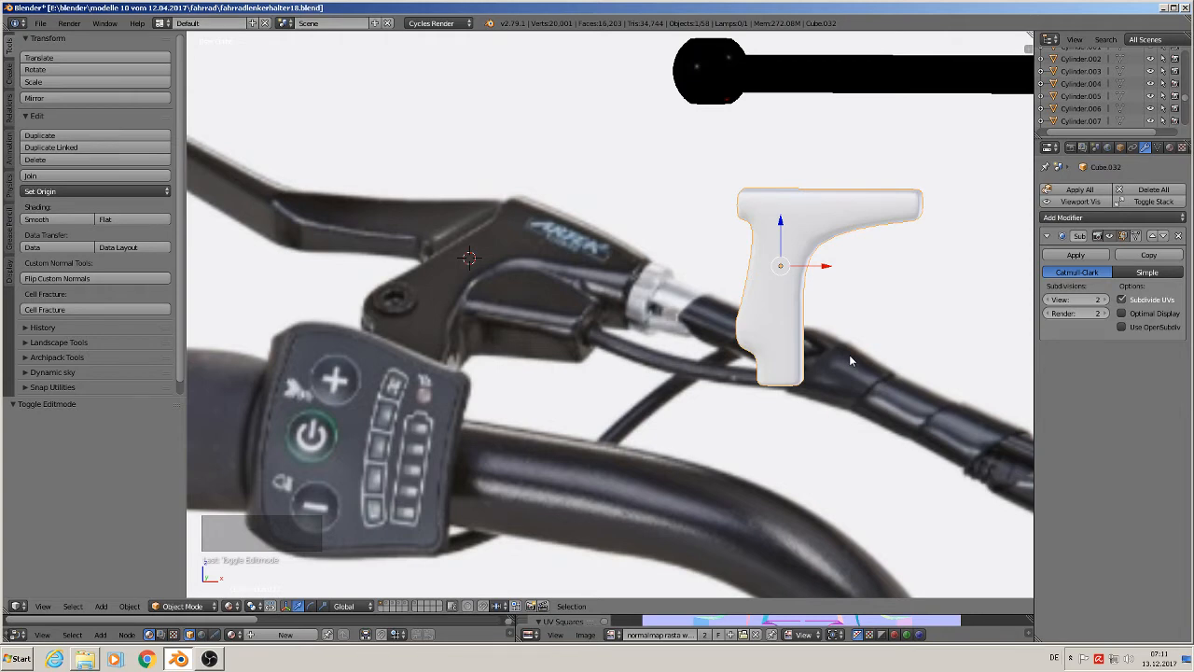
Step: Rotate the bracket 29.3° in front view to slant it along the cable
scroll(855, 351, "down", 3)
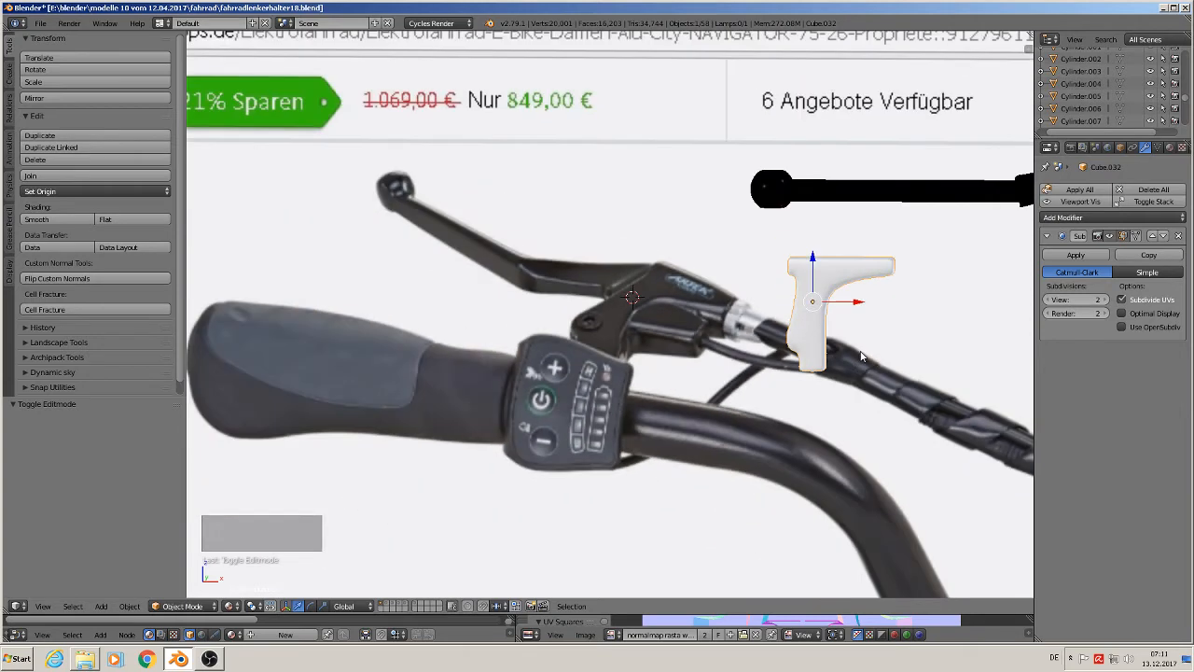
key("KP_1")
key("r")
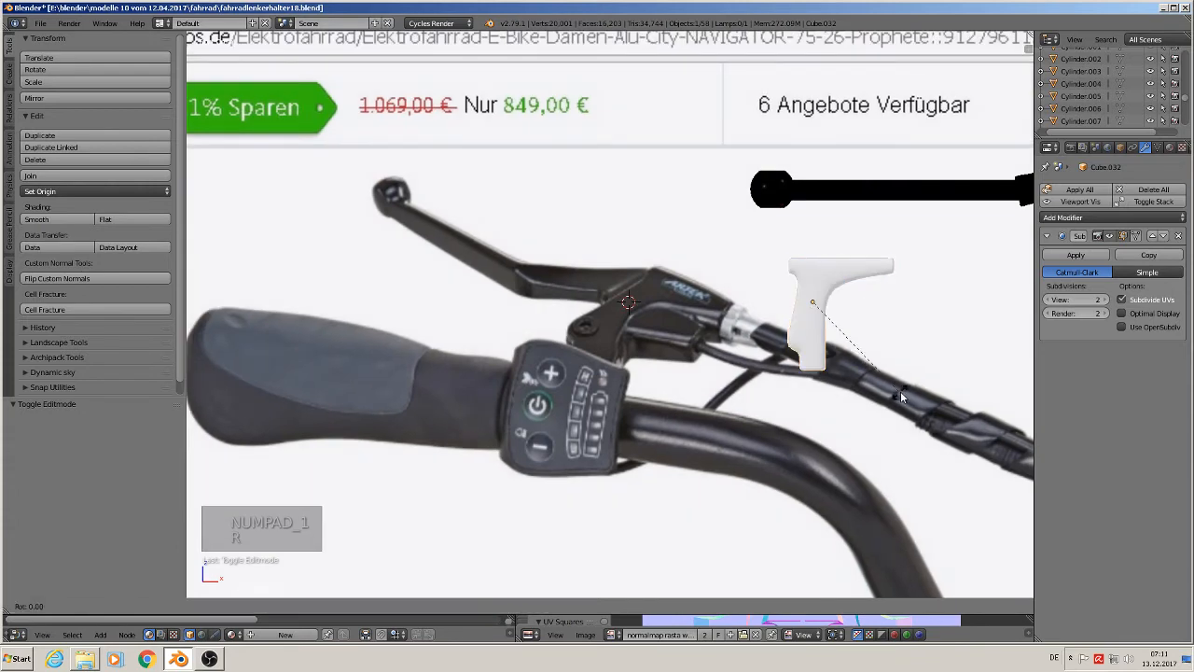
left_click(843, 419)
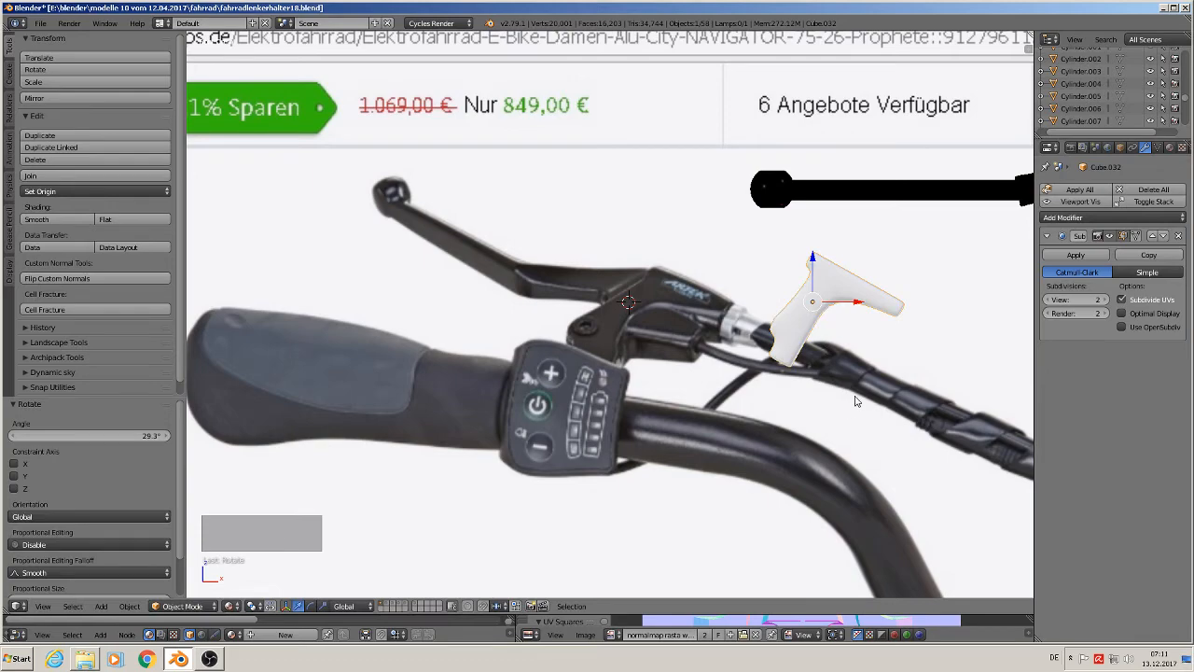
Step: Add one centred lengthwise loop cut around the bracket with slide factor 0
middle_click_drag(853, 401, 852, 370)
scroll(852, 370, "up", 5)
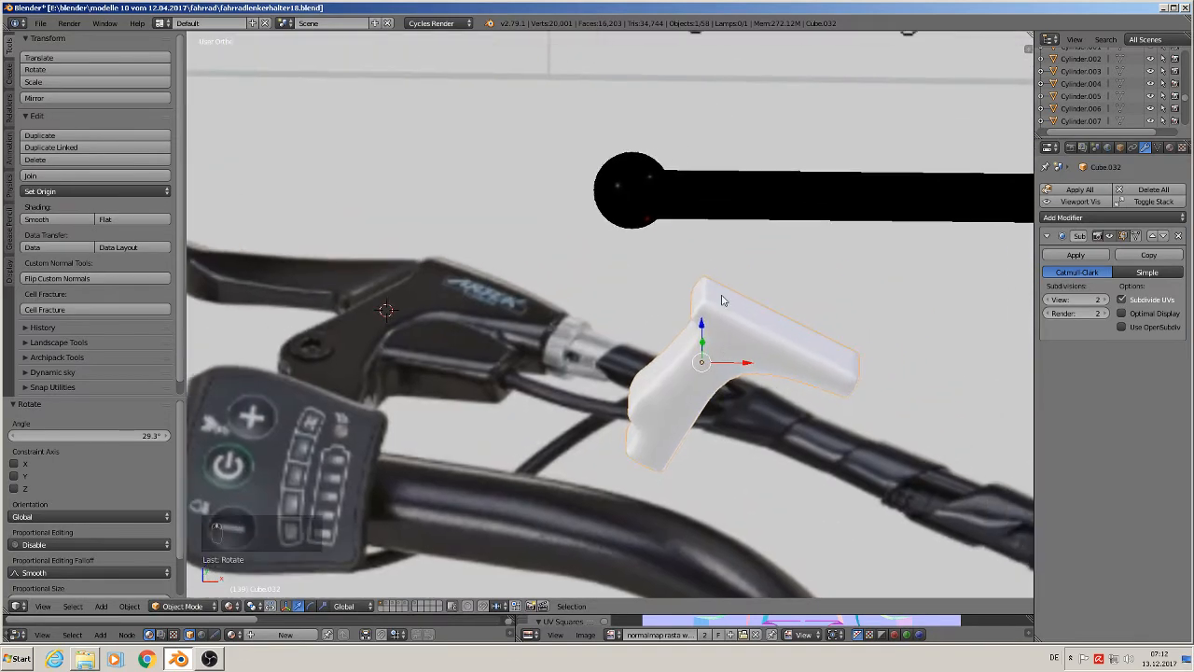
key("Tab")
mouse_move(854, 350)
middle_mouse_down()
mouse_move(802, 347)
mouse_move(717, 288)
middle_mouse_up()
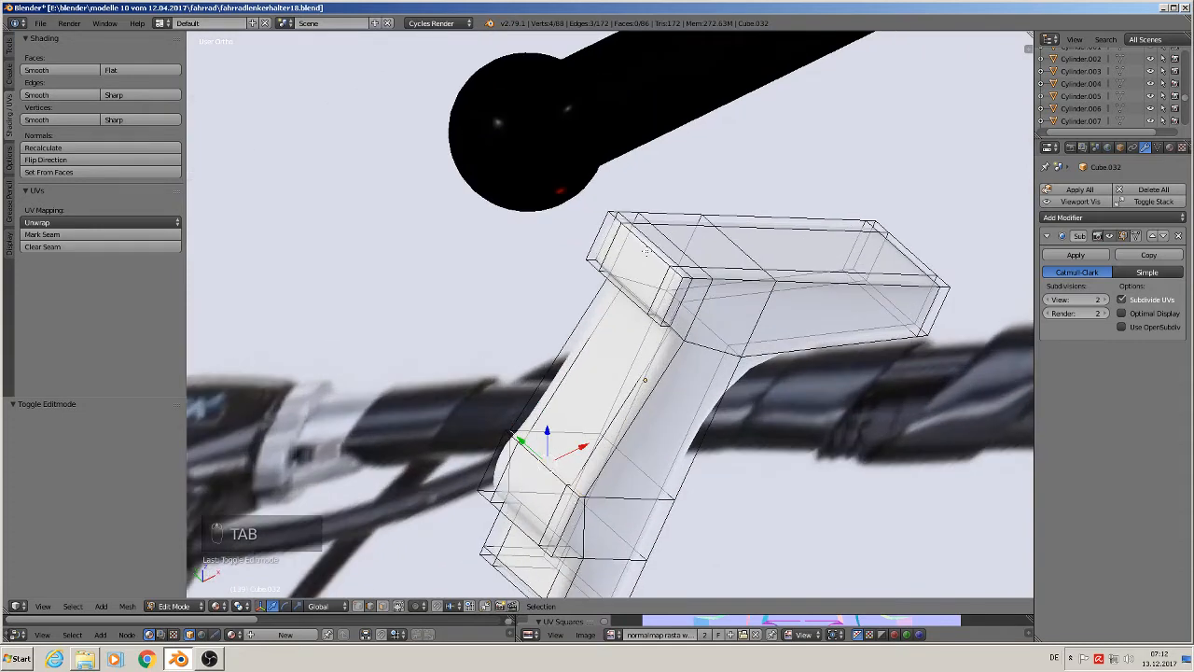
key("ctrl+r")
left_click(657, 248)
right_click(657, 248)
Step: Raise the centre edges along the bracket's top face by 0.004 on the Z axis to form a ridge
right_click(650, 242)
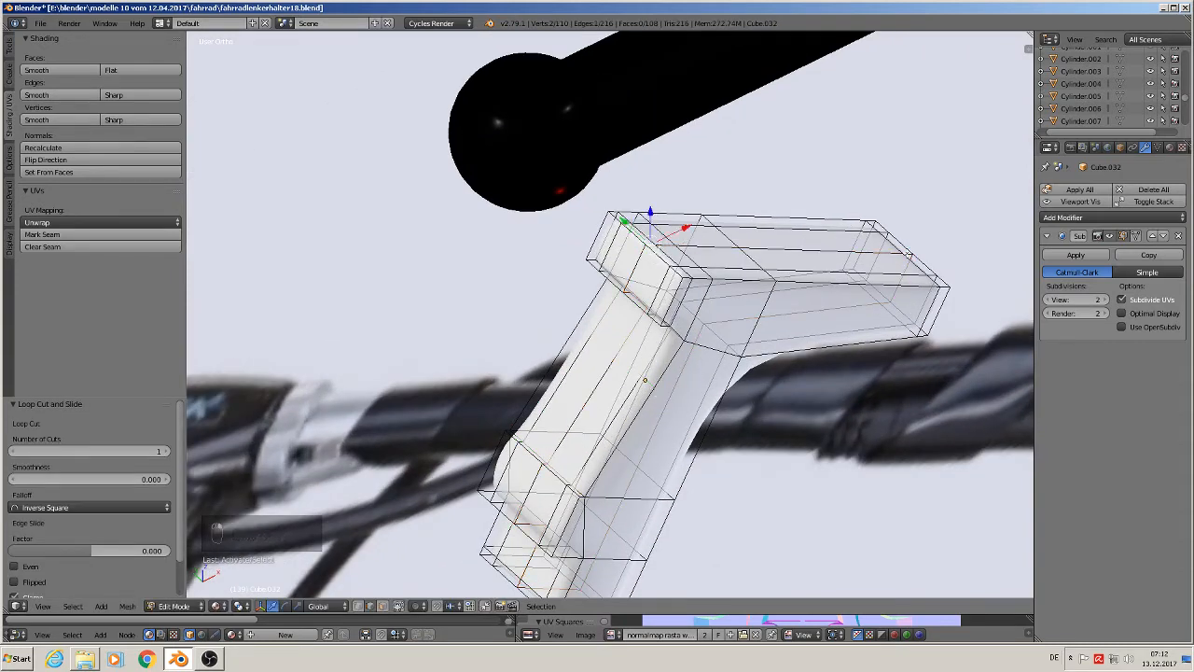
right_click(900, 254, "shift")
right_click(911, 253, "shift")
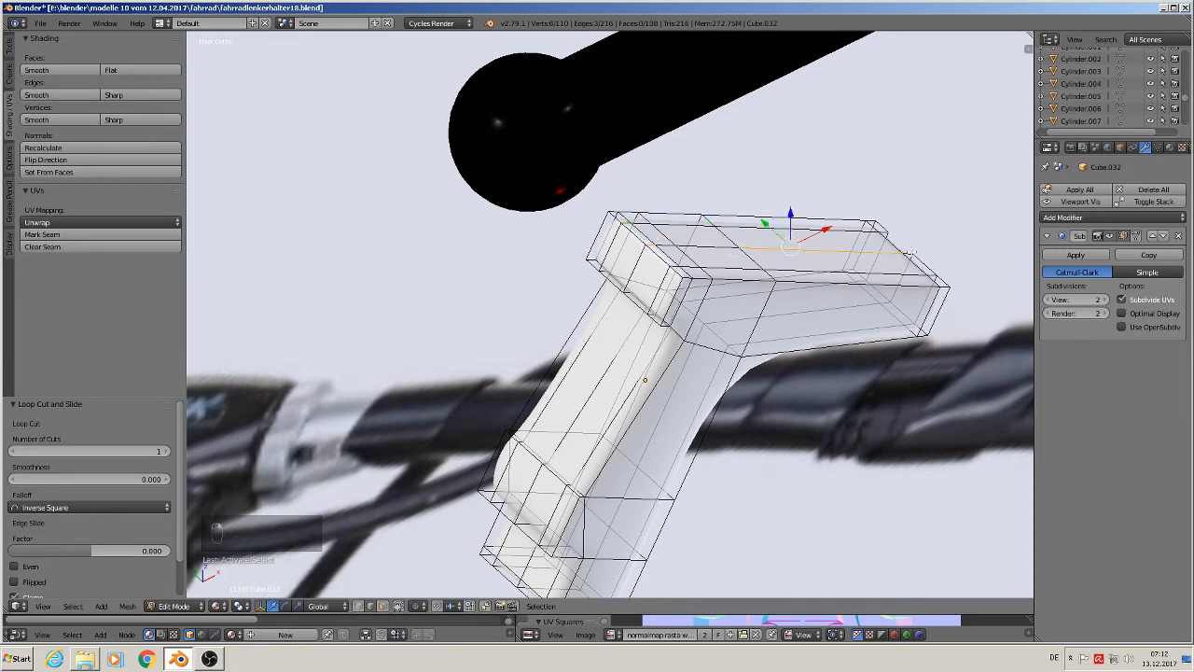
right_click(908, 251, "shift")
right_click(684, 248, "shift")
right_click(666, 245, "shift")
middle_click_drag(729, 280, 819, 265)
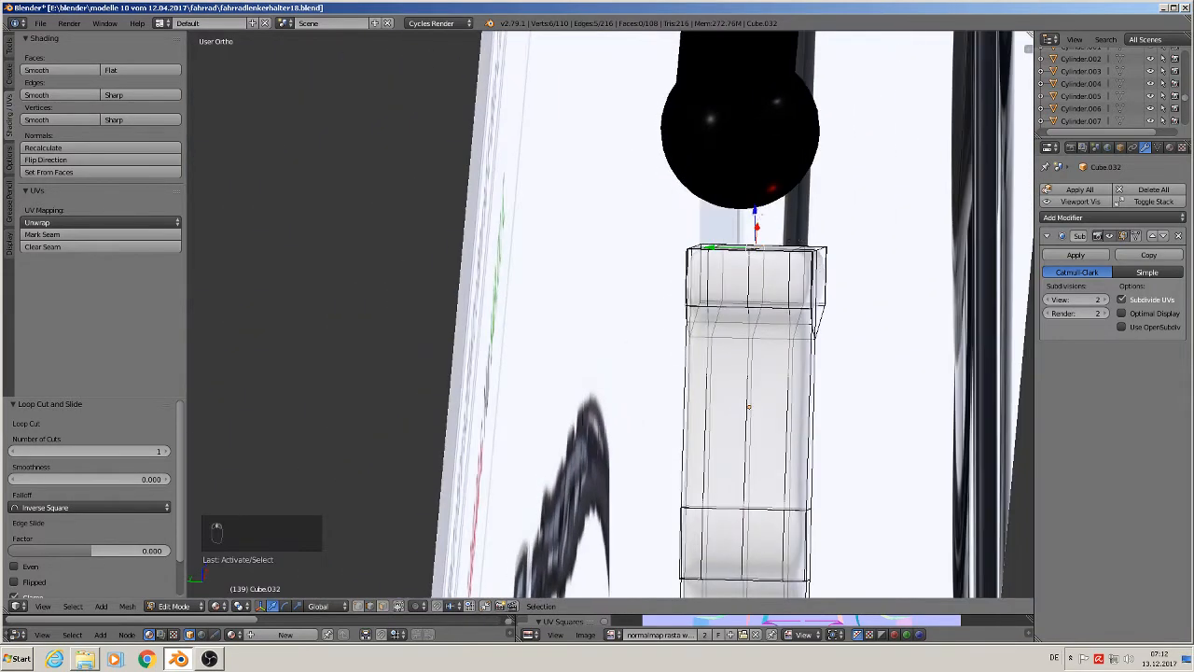
key("g")
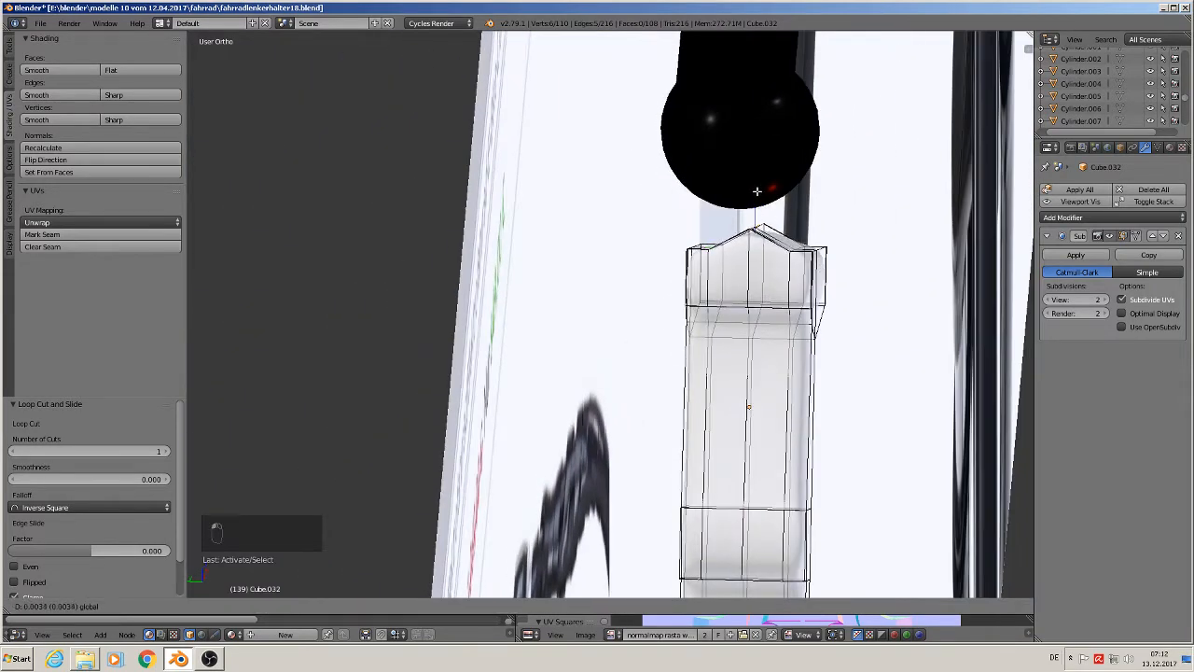
left_click(757, 190)
Step: Select the edge path along one side of the top ridge and raise it 0.002 on the Z axis
middle_click_drag(756, 192, 741, 262)
right_click(708, 257)
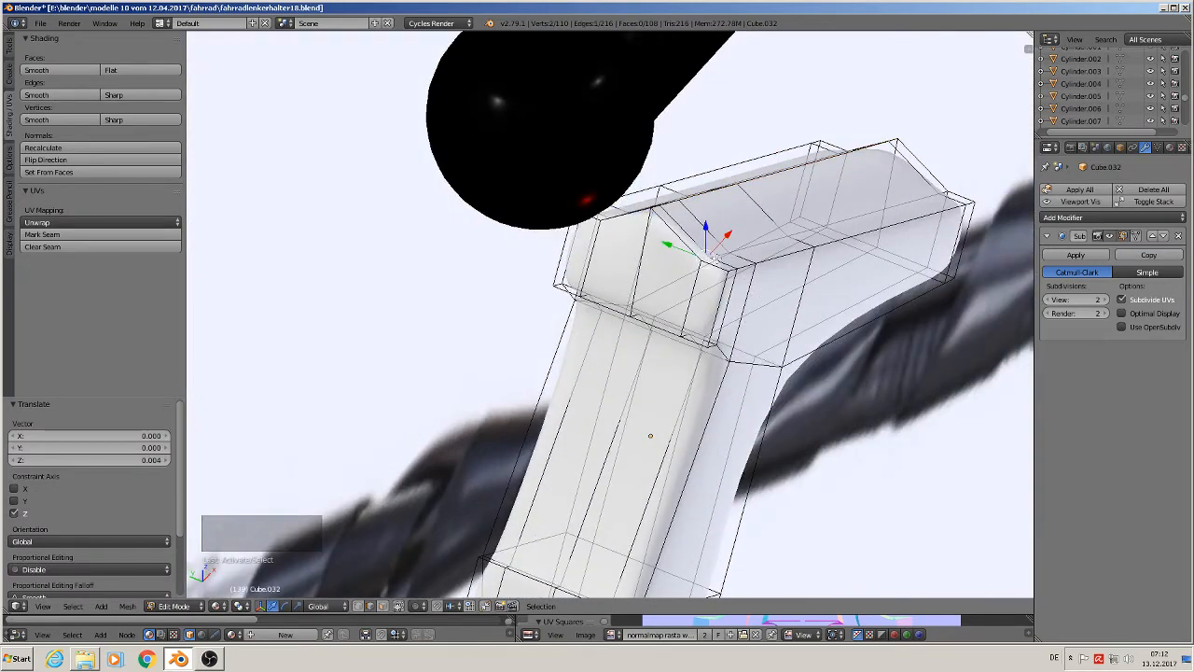
right_click(943, 193, "ctrl")
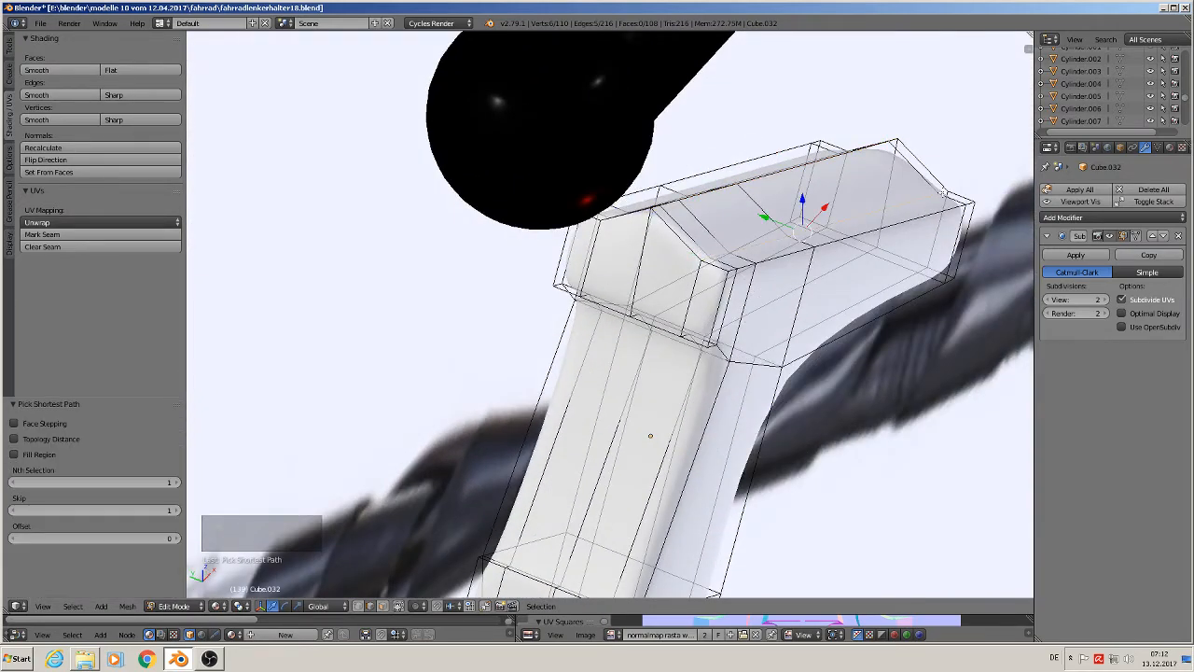
middle_click_drag(830, 272, 903, 244)
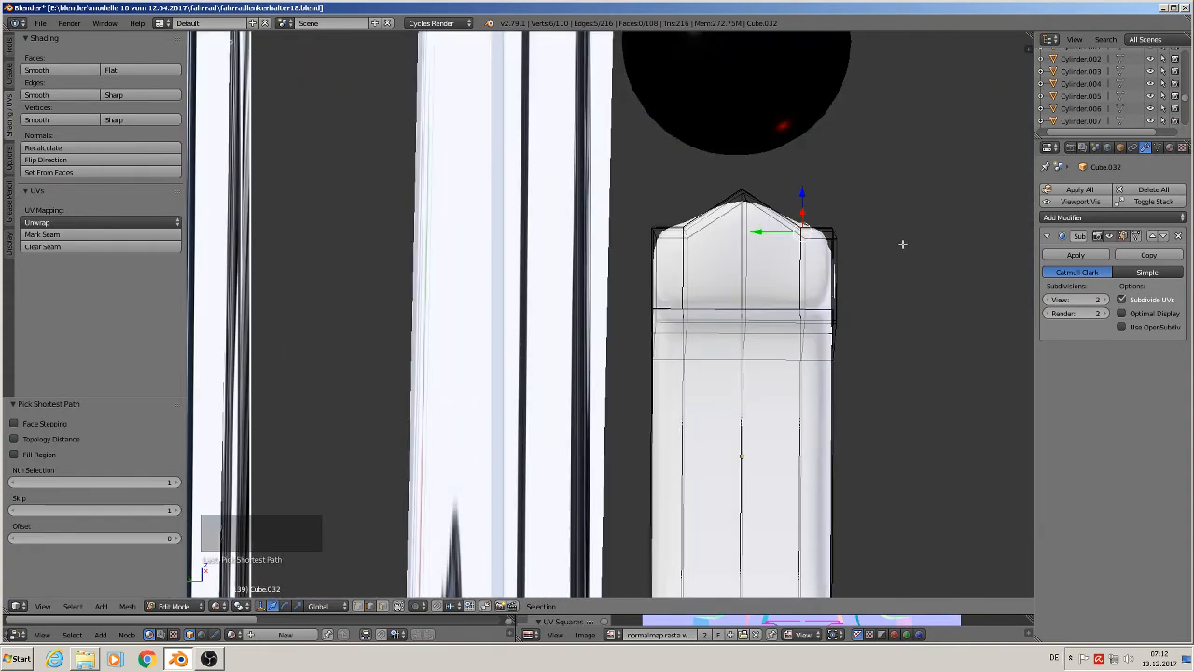
left_click_drag(812, 193, 790, 207)
Step: Raise the matching edge path on the opposite side of the ridge along the Z axis to round the top
scroll(790, 207, "up", 2)
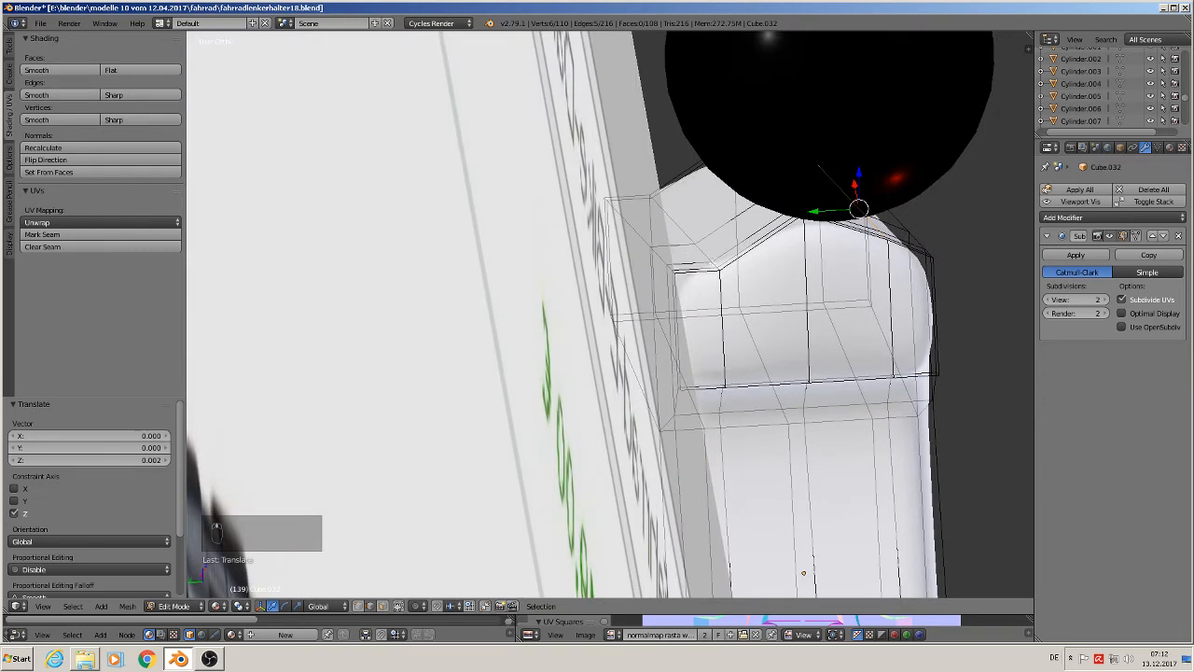
right_click(719, 270)
right_click(653, 195, "shift")
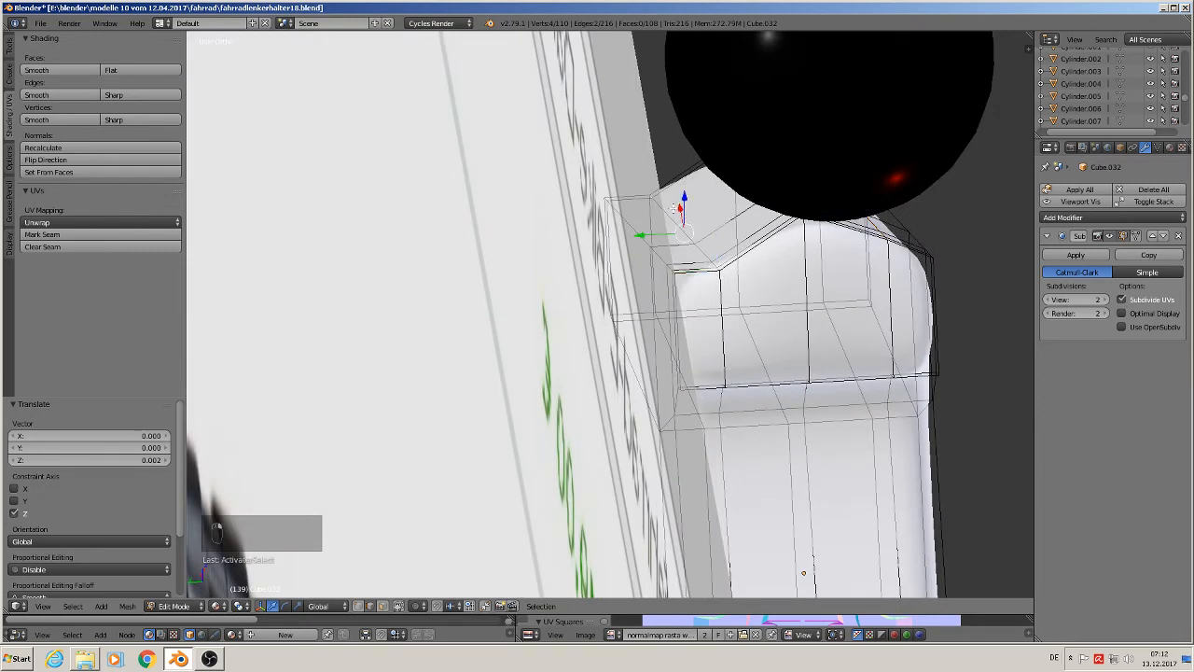
right_click(652, 196, "ctrl")
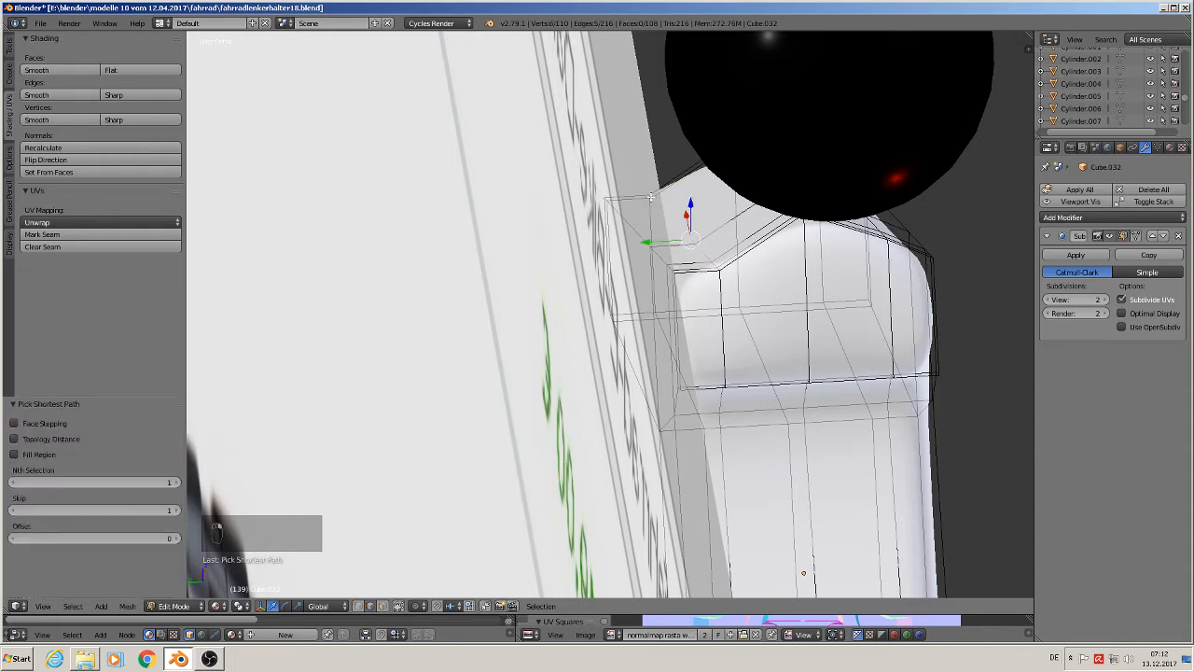
middle_click_drag(692, 238, 727, 263)
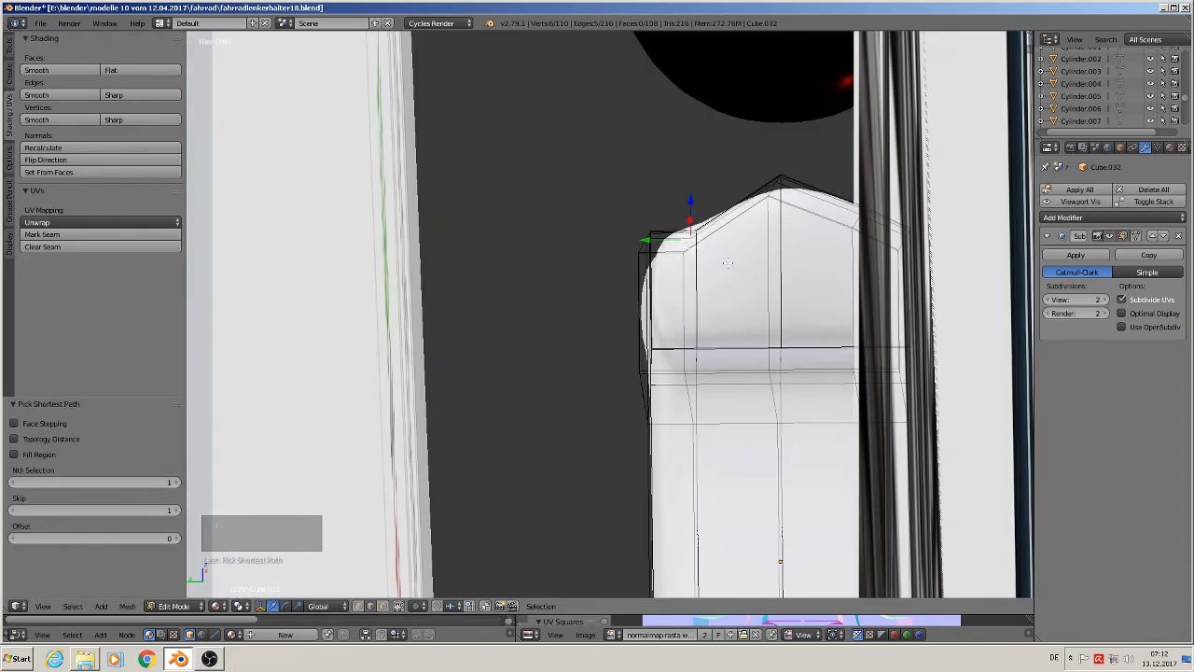
left_click_drag(693, 205, 691, 179)
middle_click_drag(692, 179, 775, 361)
key("Tab")
scroll(782, 362, "down", 4)
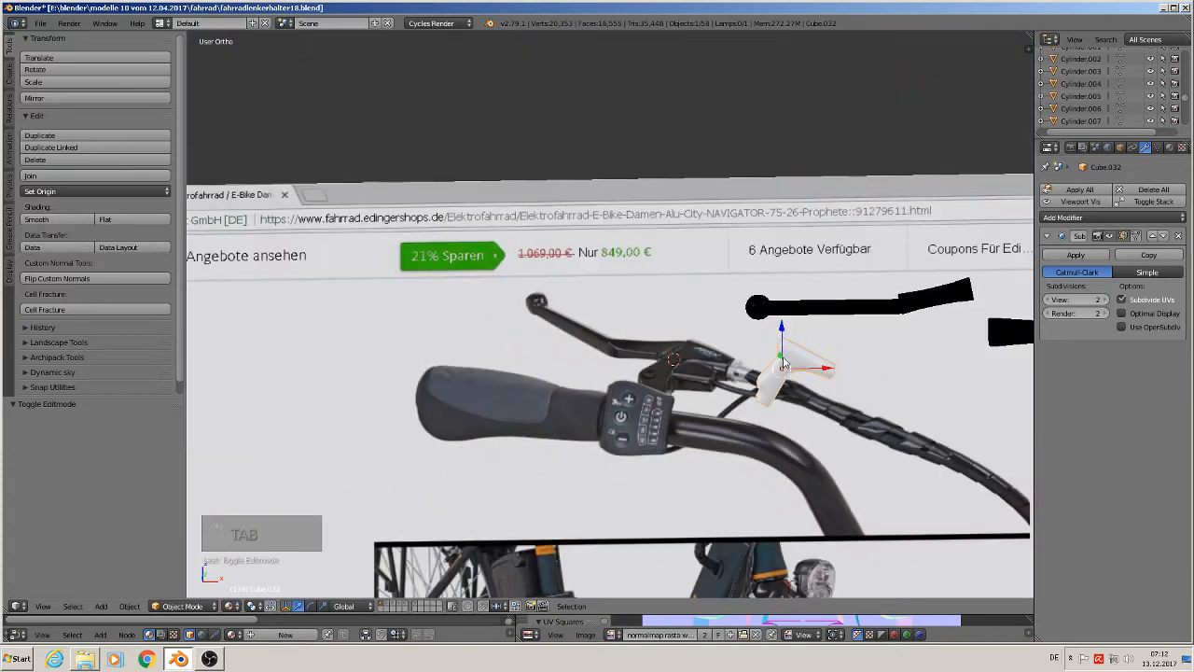
Step: Assign the existing material "black metall glossy" to the bracket
key("KP_1")
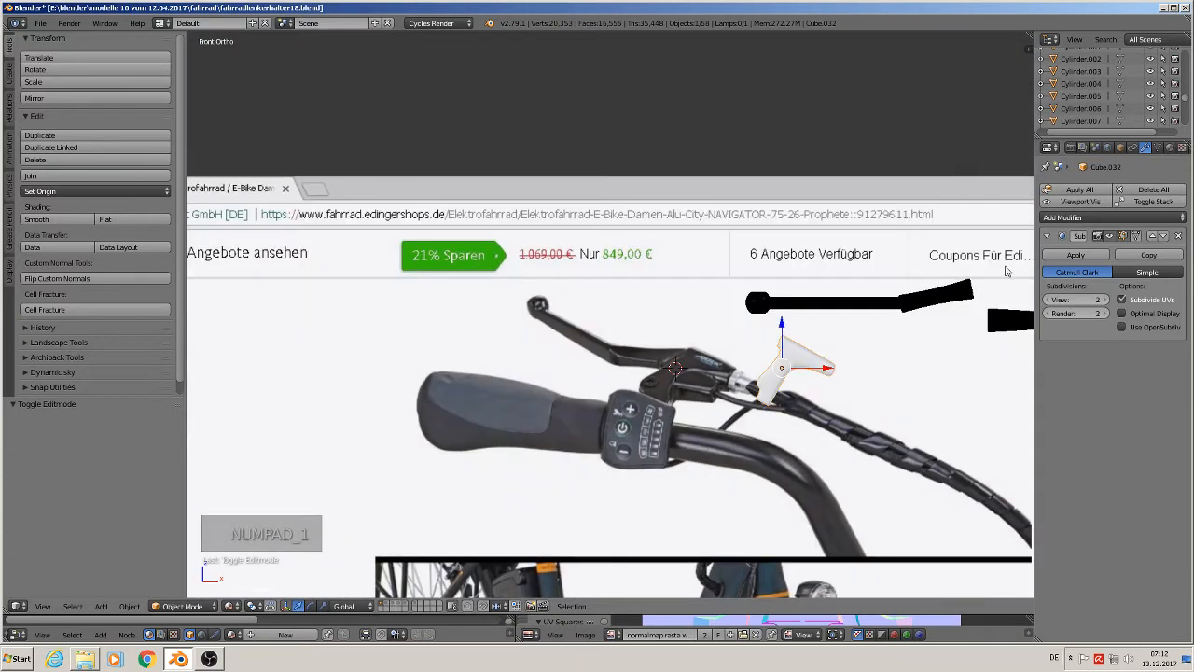
left_click(1172, 148)
left_click(1055, 266)
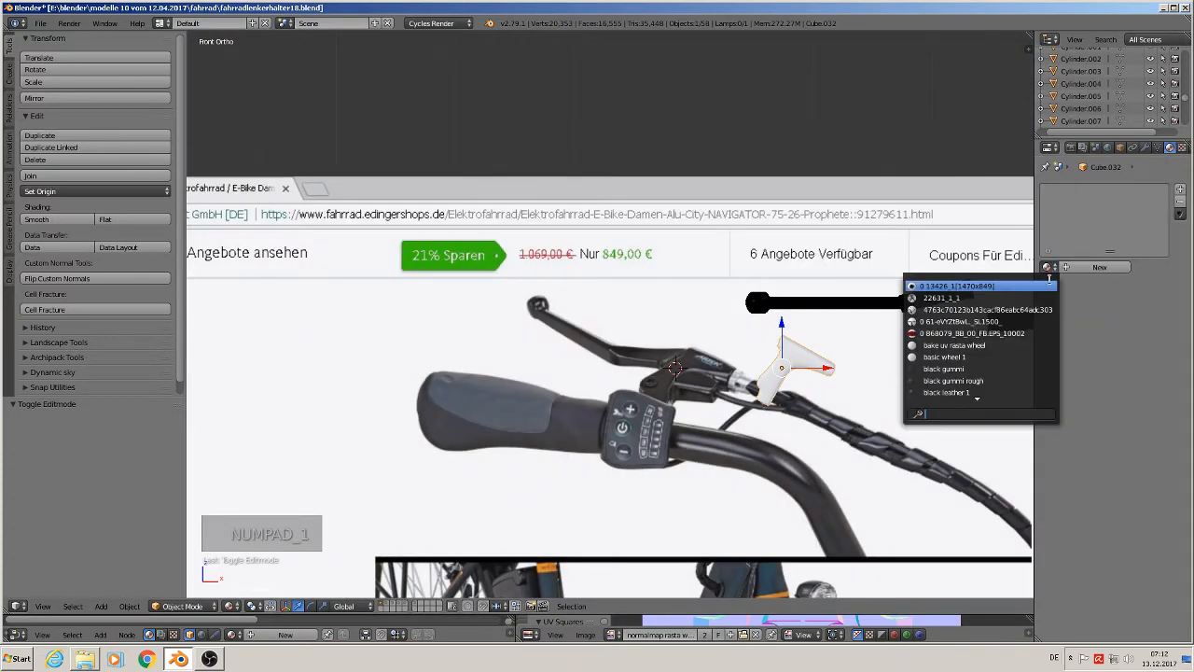
left_click(999, 380)
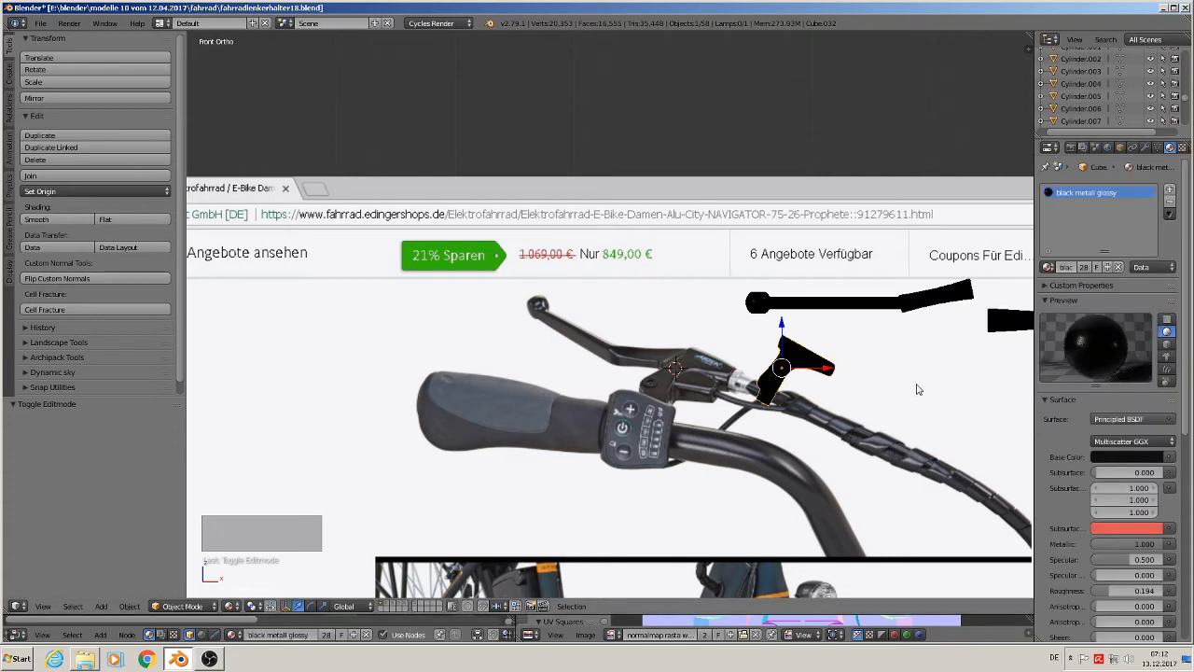
Step: Move the bracket 0.164 along the X axis and 0.056 up the Z axis to the end of the black lever parts
middle_click_drag(914, 389, 664, 370, "shift")
left_click_drag(646, 358, 841, 360)
left_click_drag(784, 329, 819, 234)
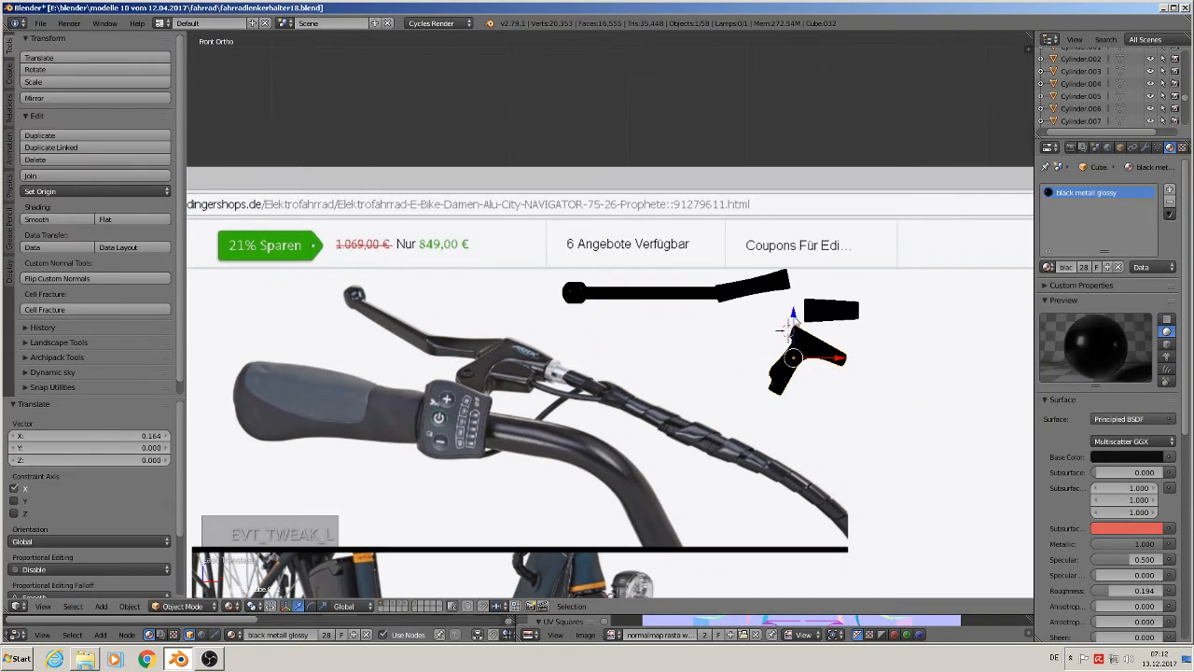
left_click_drag(792, 322, 806, 280)
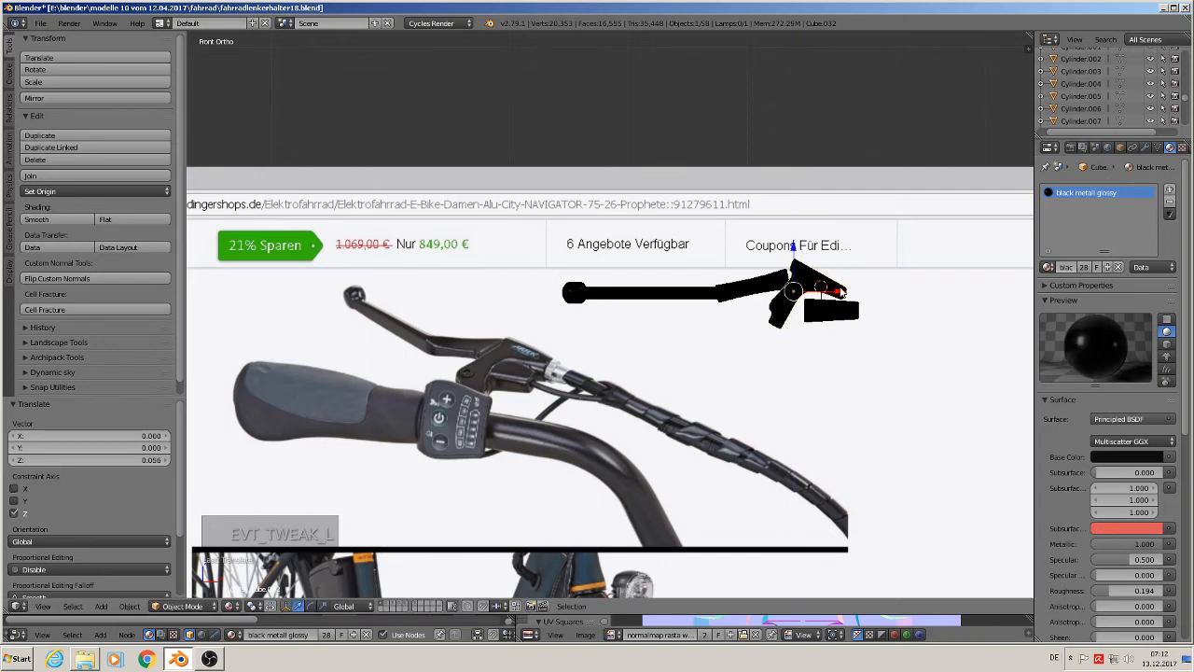
Step: Shift the small separate block -0.014 along the X axis so it reaches under the bracket's arm
left_click(829, 314)
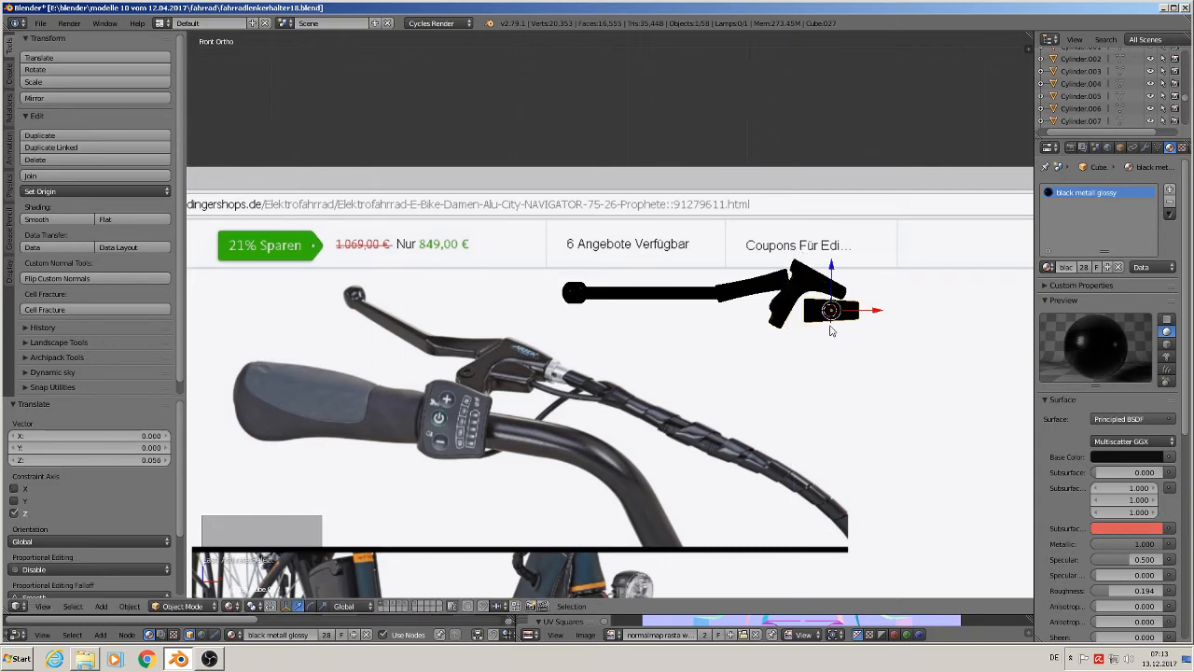
scroll(834, 328, "up", 2)
left_click_drag(892, 320, 866, 322)
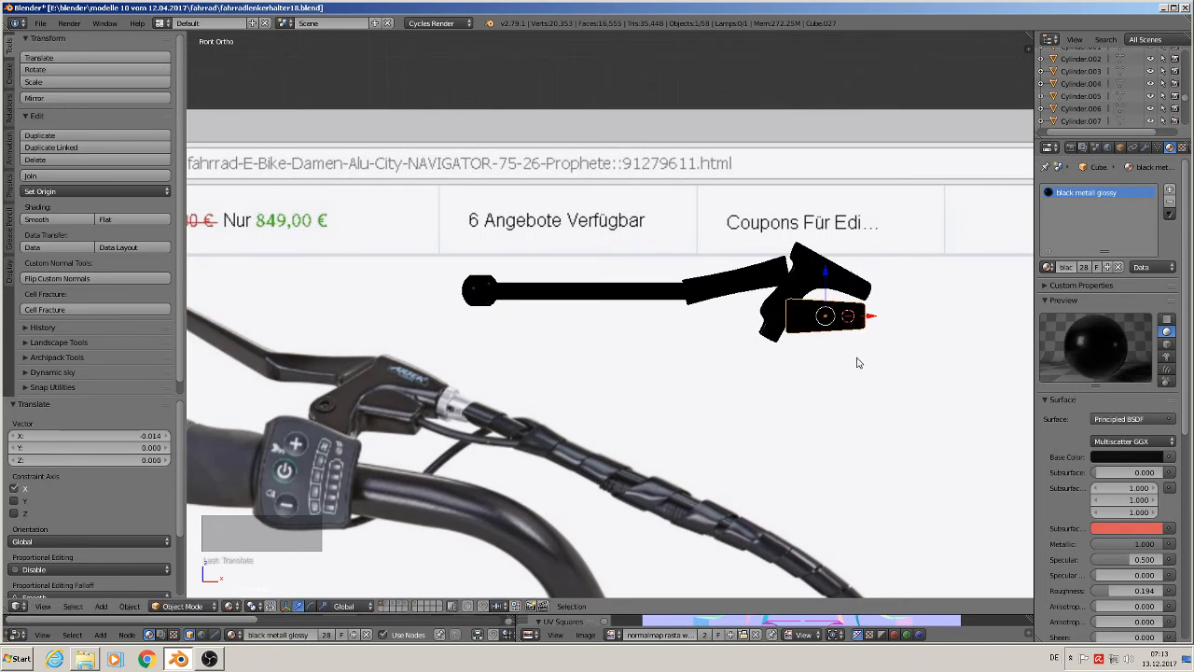
Step: Rotate the bracket by -12.6° in front view and tilt the small block beneath it to follow the bracket's arm
left_click(849, 291)
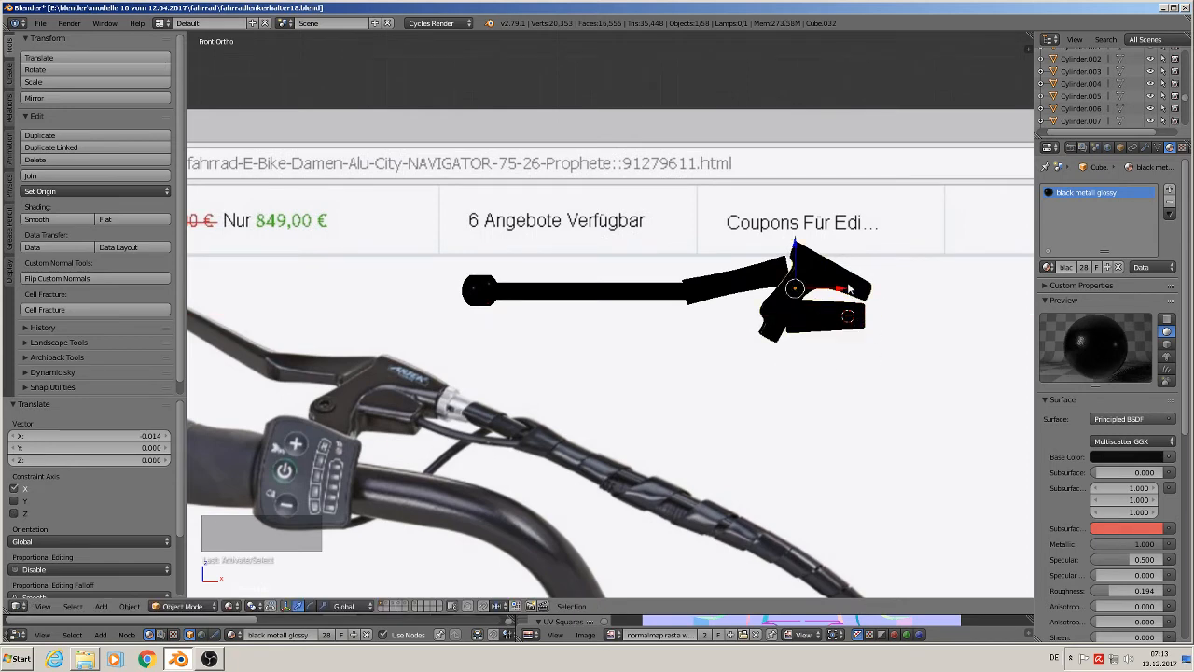
key("r")
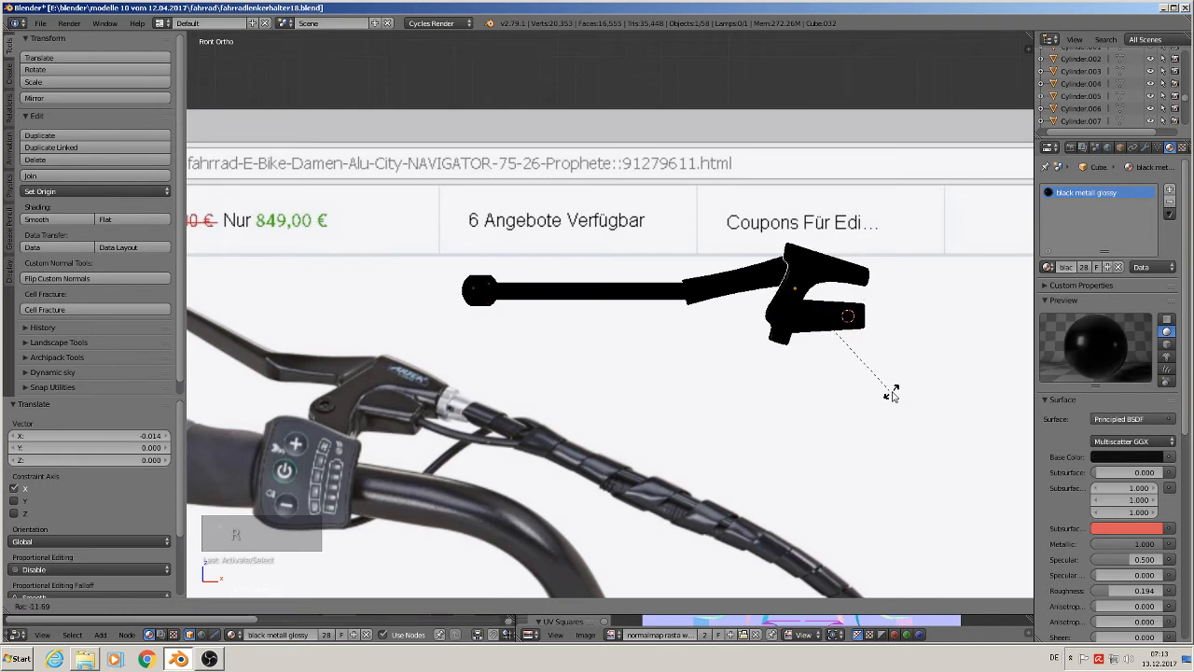
left_click(892, 393)
right_click(856, 329)
key("r")
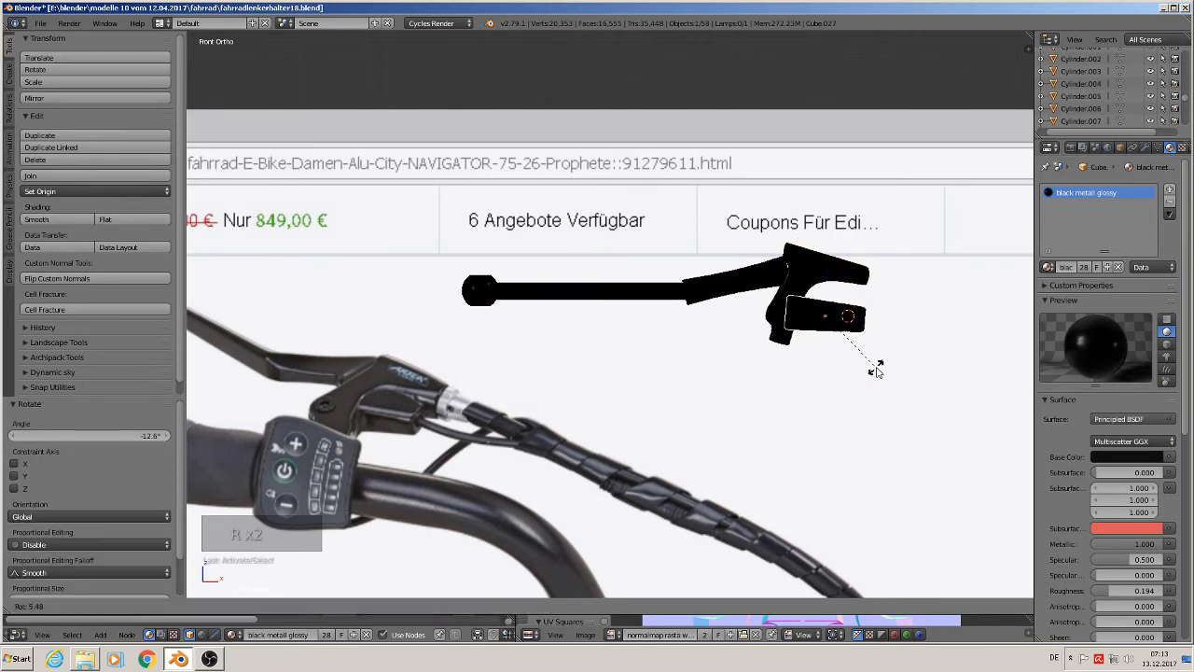
left_click(849, 331)
Step: Raise the small block 0.009 on the Z axis and scale it uniformly to 0.878
key("g")
key("z")
left_click(828, 271)
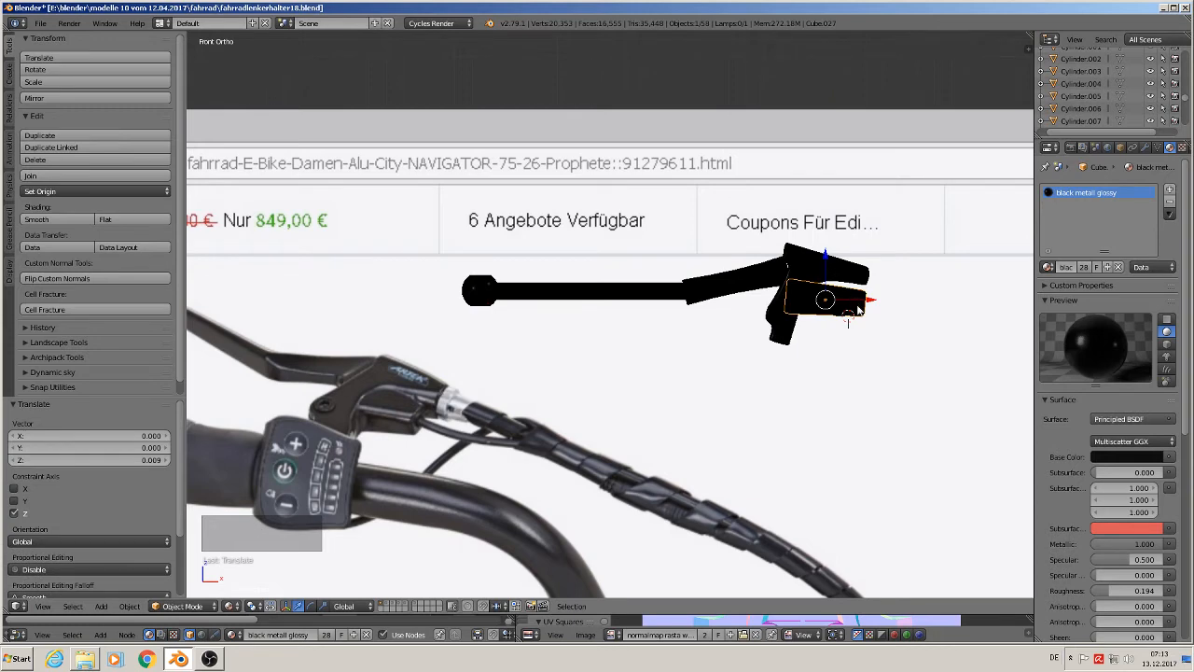
key("s")
left_click(880, 326)
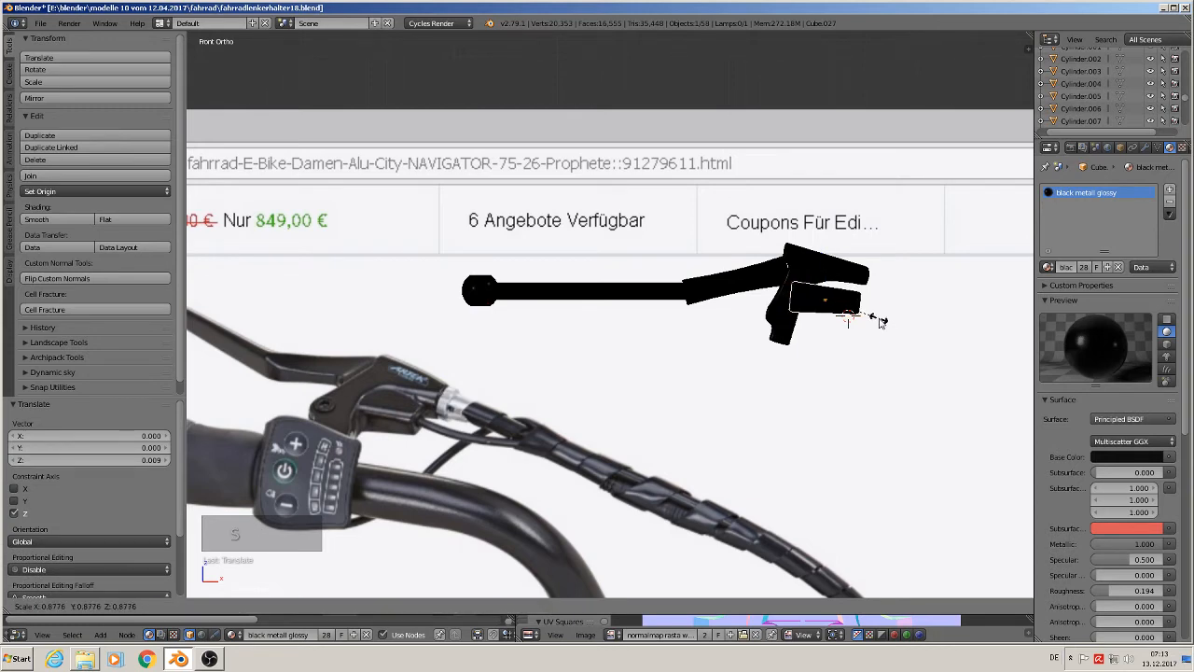
Step: Move the bracket -0.029 along the Y axis over the small block, and fine-tune it by -0.00073 on Y in top view
middle_click_drag(880, 325, 837, 329)
right_click(870, 276)
key("g")
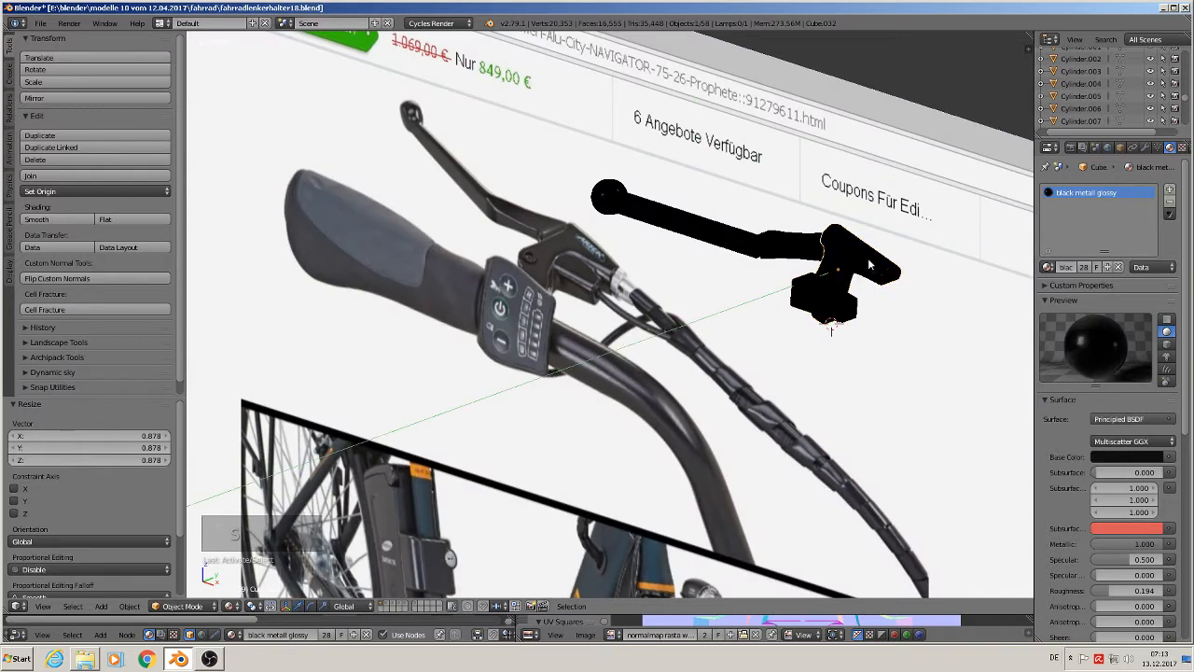
key("y")
left_click(835, 280)
middle_click_drag(835, 280, 853, 363)
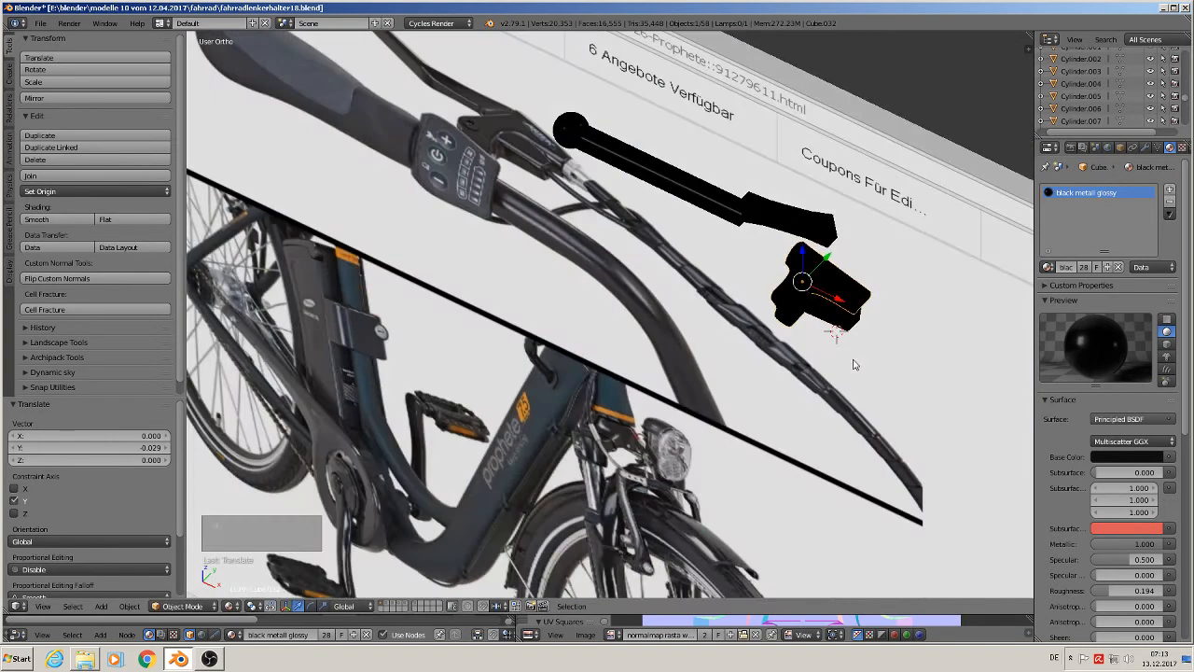
key("KP_7")
scroll(887, 345, "up", 4)
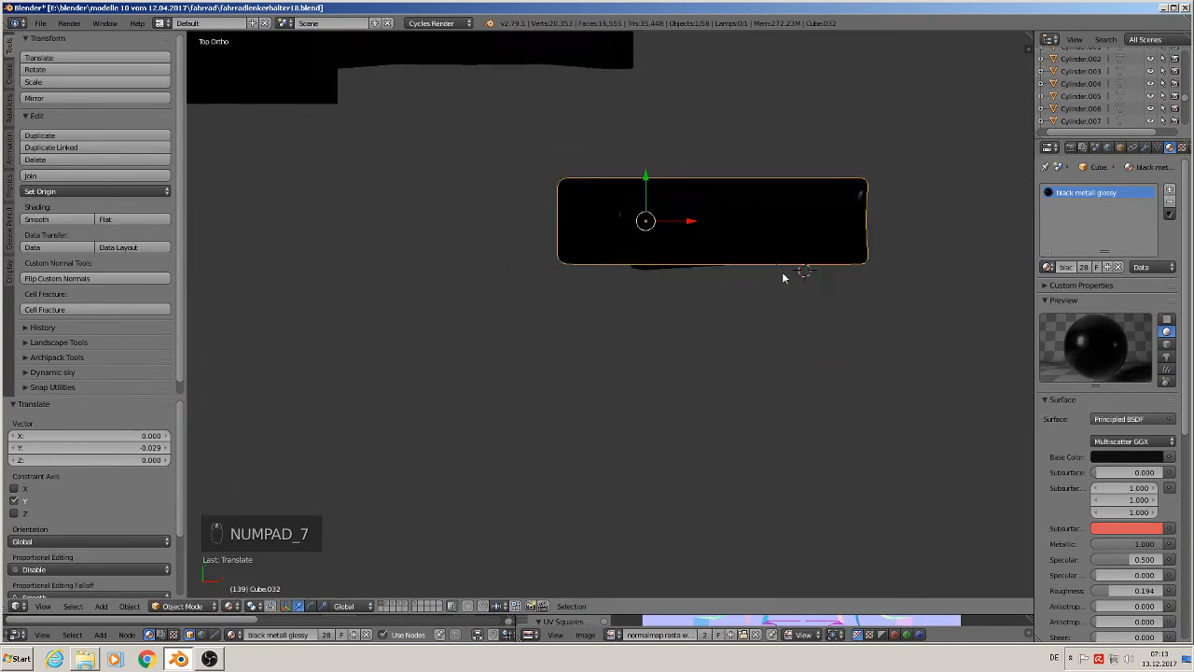
left_click_drag(647, 182, 644, 188)
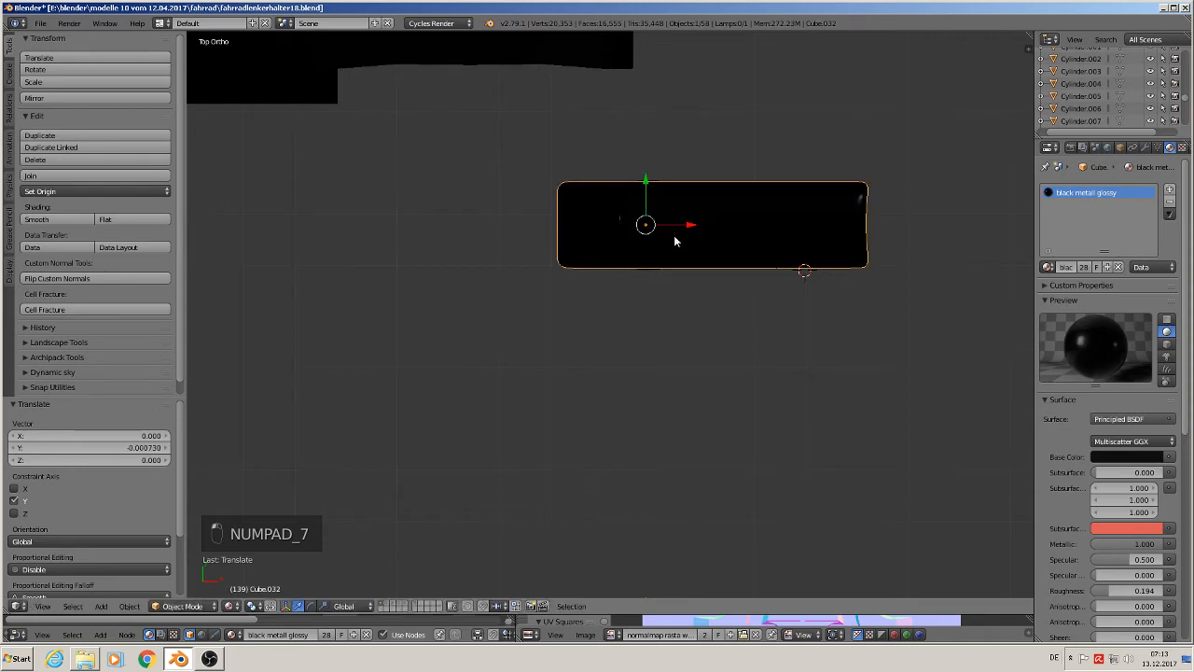
Step: Scale the small block to 0.921 and shift it slightly in the negative X direction into the bracket, leaving nothing selected
middle_click_drag(674, 234, 758, 282)
right_click(720, 212)
key("s")
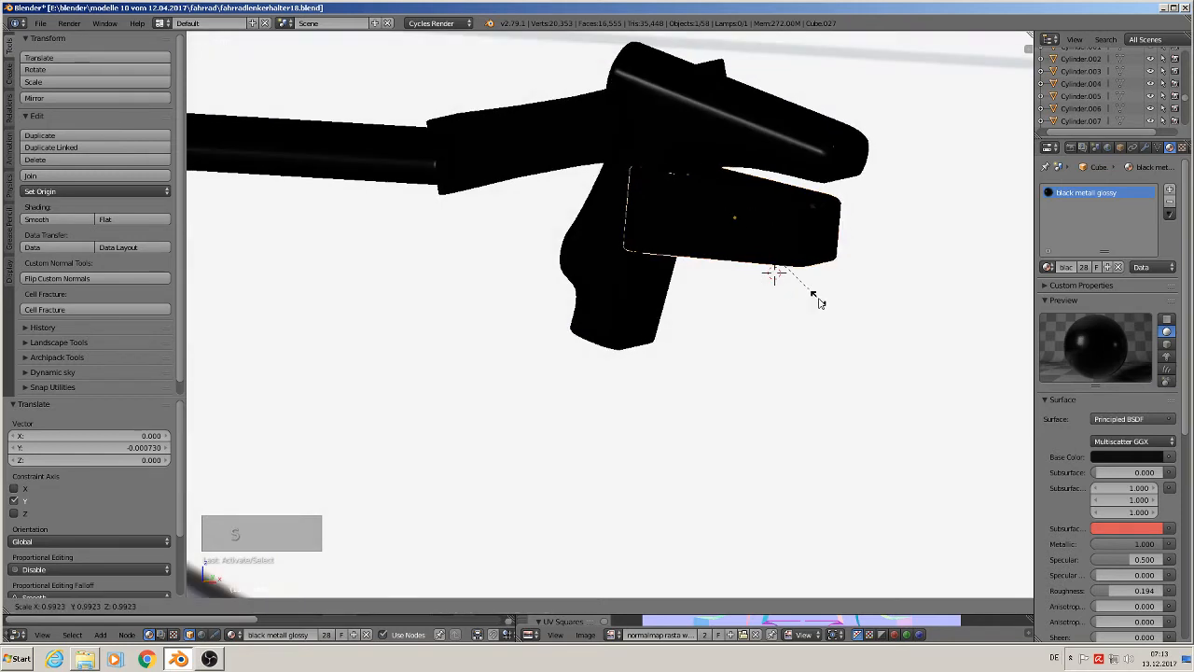
left_click(813, 296)
middle_click_drag(813, 296, 869, 305)
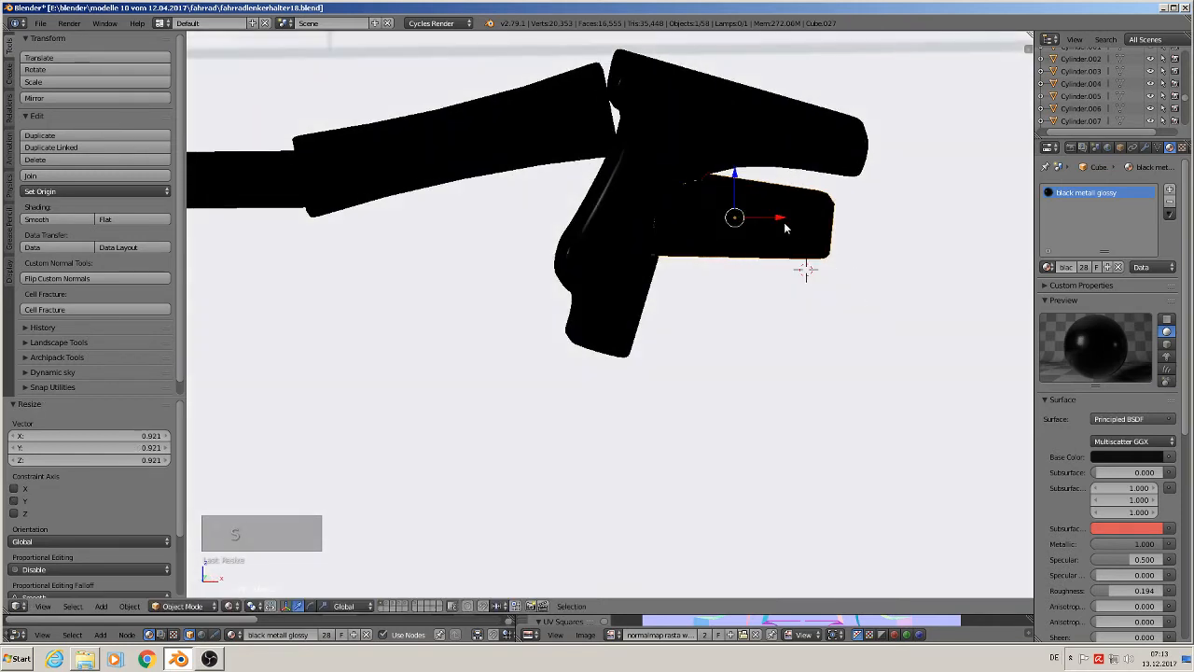
key("g")
key("x")
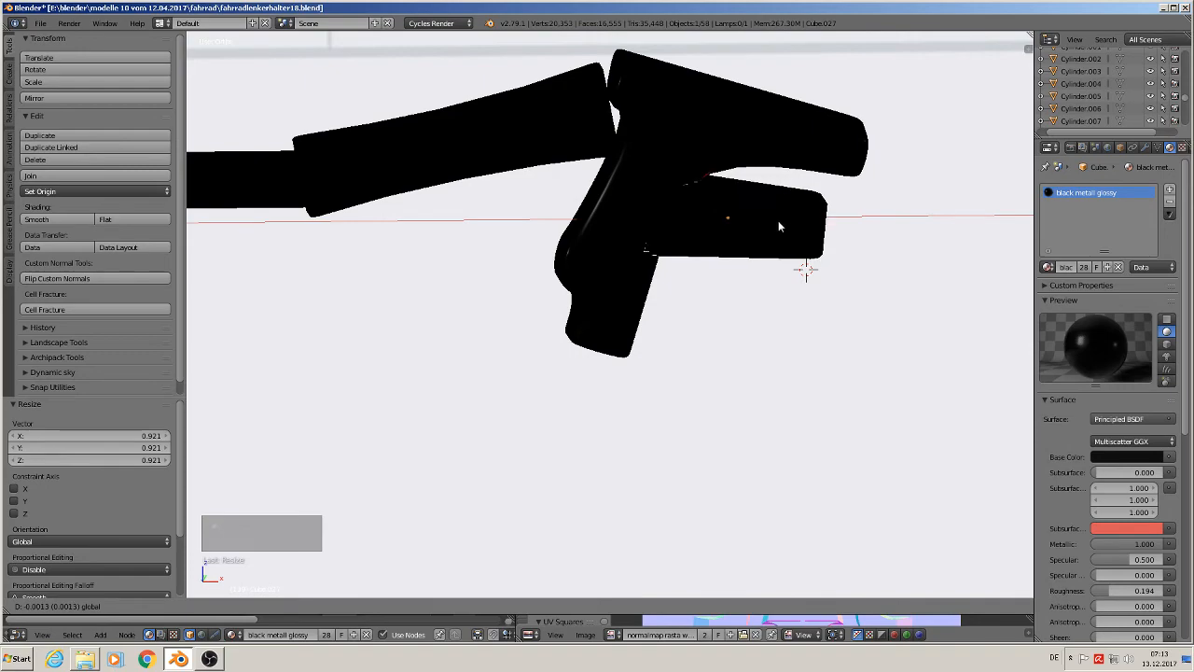
left_click(779, 220)
mouse_move(778, 220)
middle_mouse_down()
mouse_move(815, 258)
mouse_move(901, 293)
mouse_move(782, 233)
middle_mouse_up()
scroll(782, 233, "down", 5)
key("a")
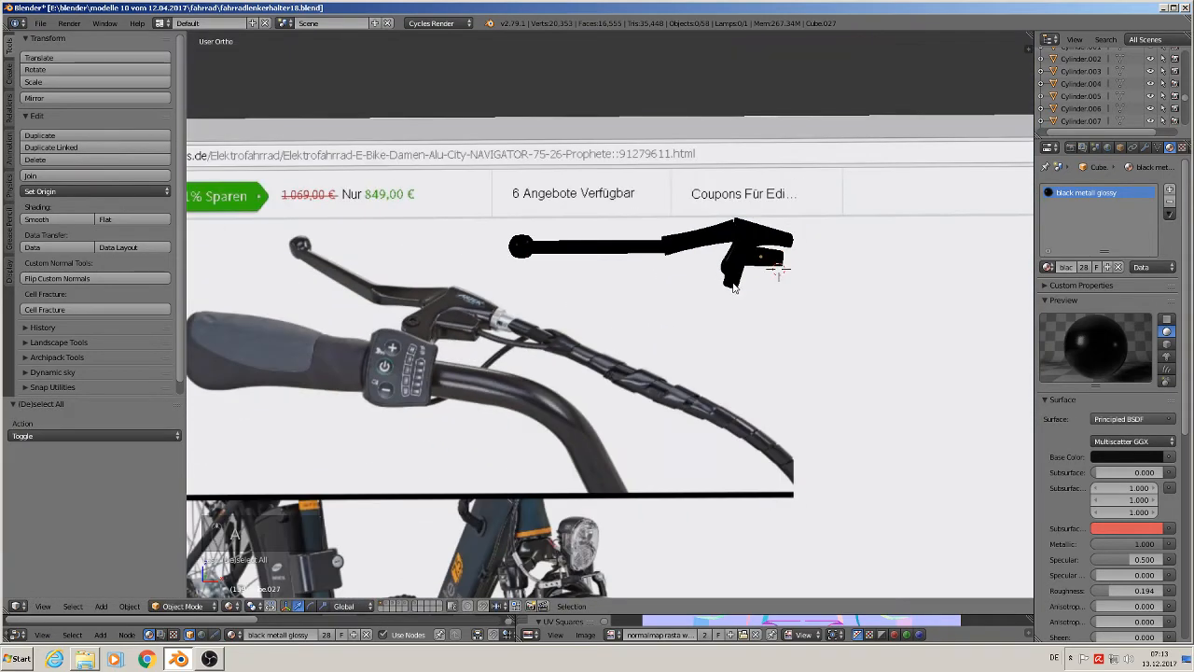
Step: Nudge the angled lever section slightly along the X axis where it meets the bracket
key("KP_1")
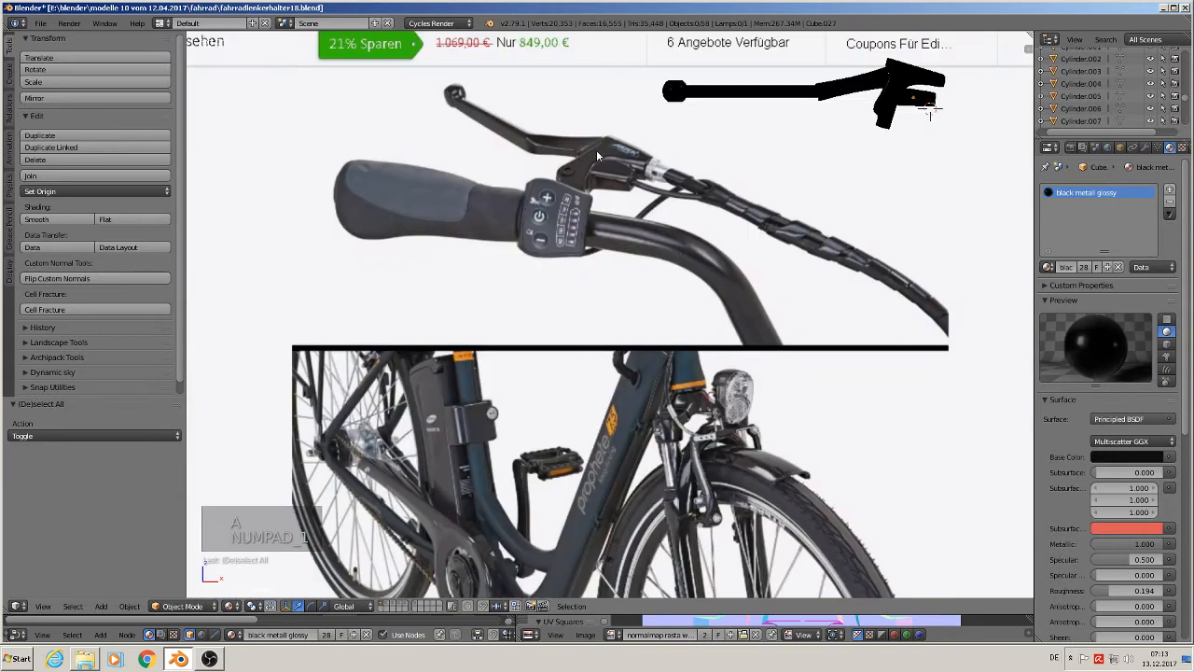
scroll(817, 116, "up", 5)
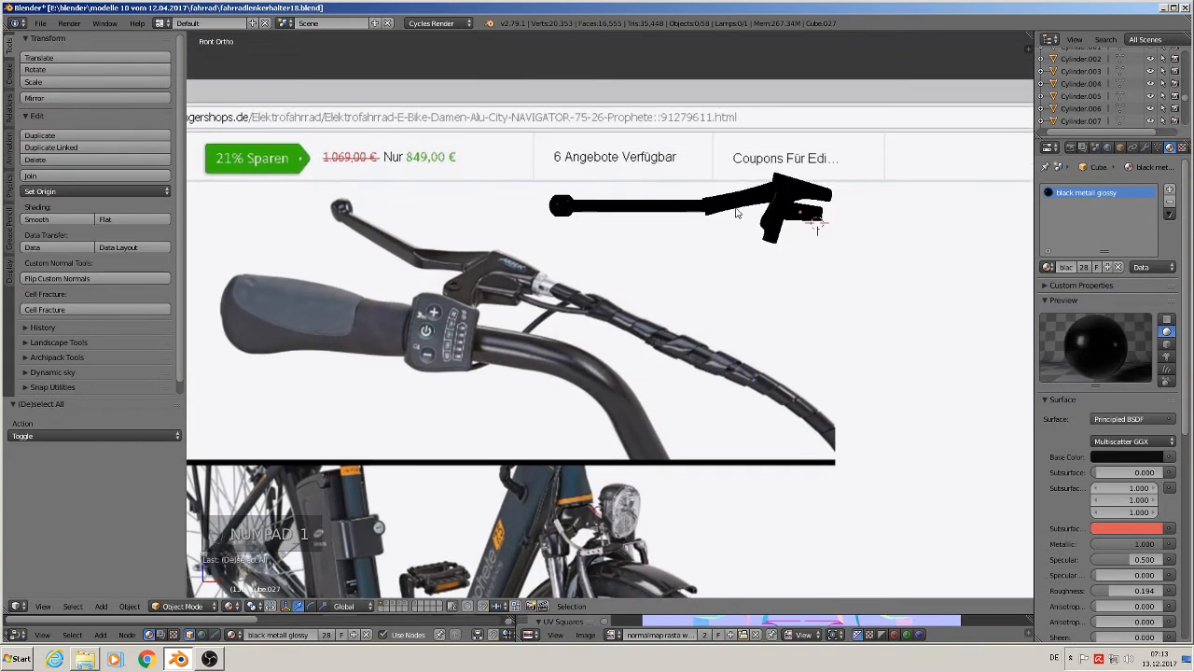
right_click(754, 211)
left_click_drag(754, 212, 755, 213)
middle_click_drag(776, 217, 782, 220, "shift")
key("KP_4")
key("KP_1")
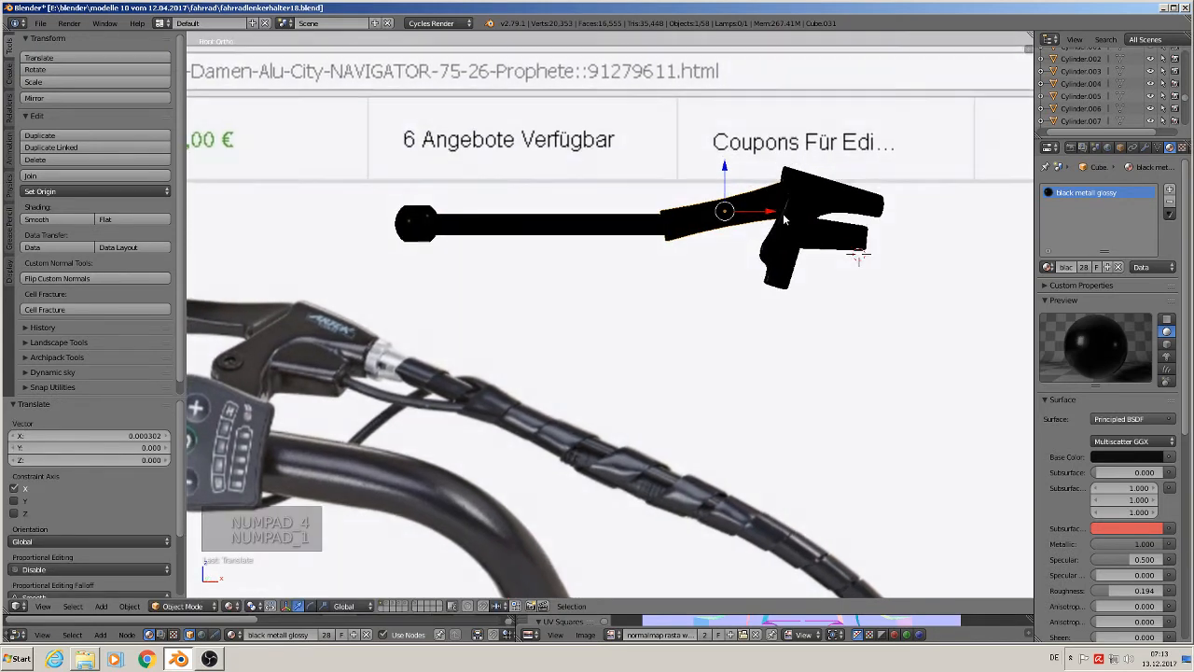
scroll(714, 221, "down", 2)
scroll(695, 238, "up", 1)
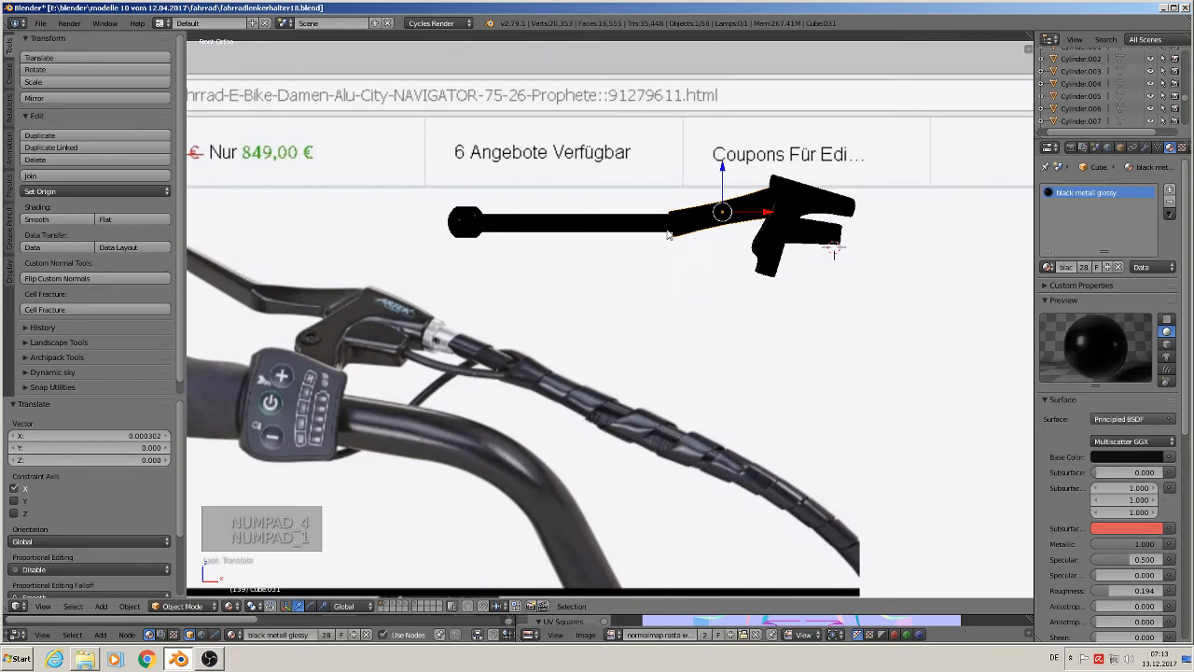
left_click_drag(758, 209, 754, 215)
Step: Circle-select the angled section's end vertices beside the bracket, extrude them in place and rotate them 27.1°
key("Tab")
scroll(756, 213, "up", 2)
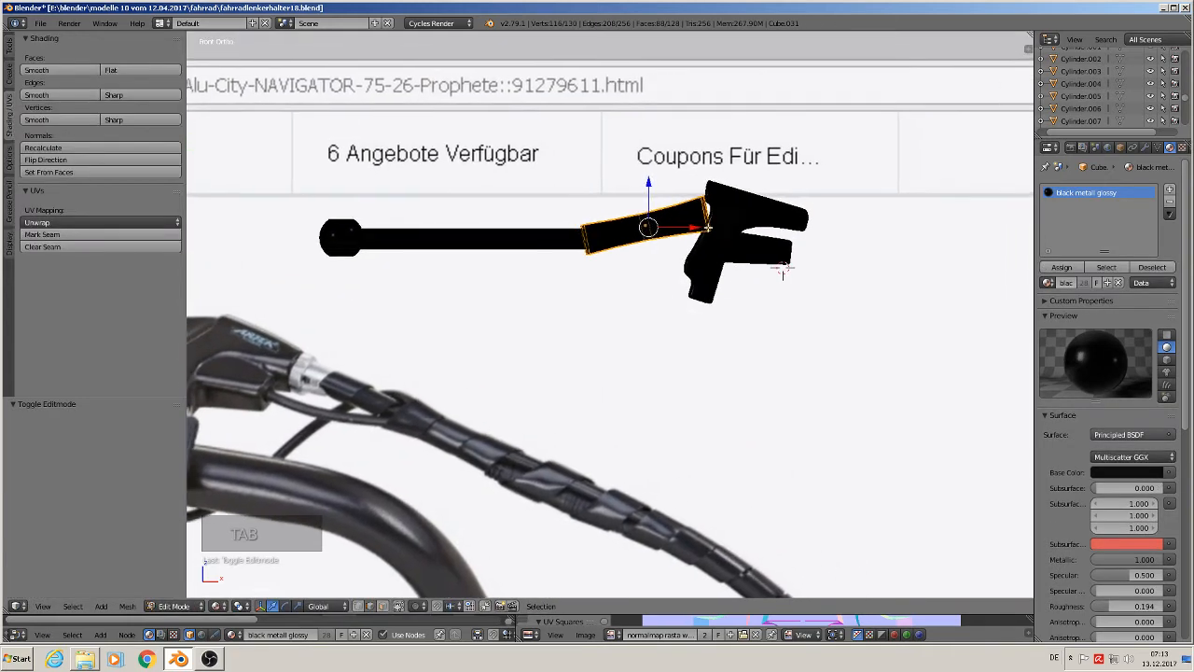
key("a")
key("a")
key("x")
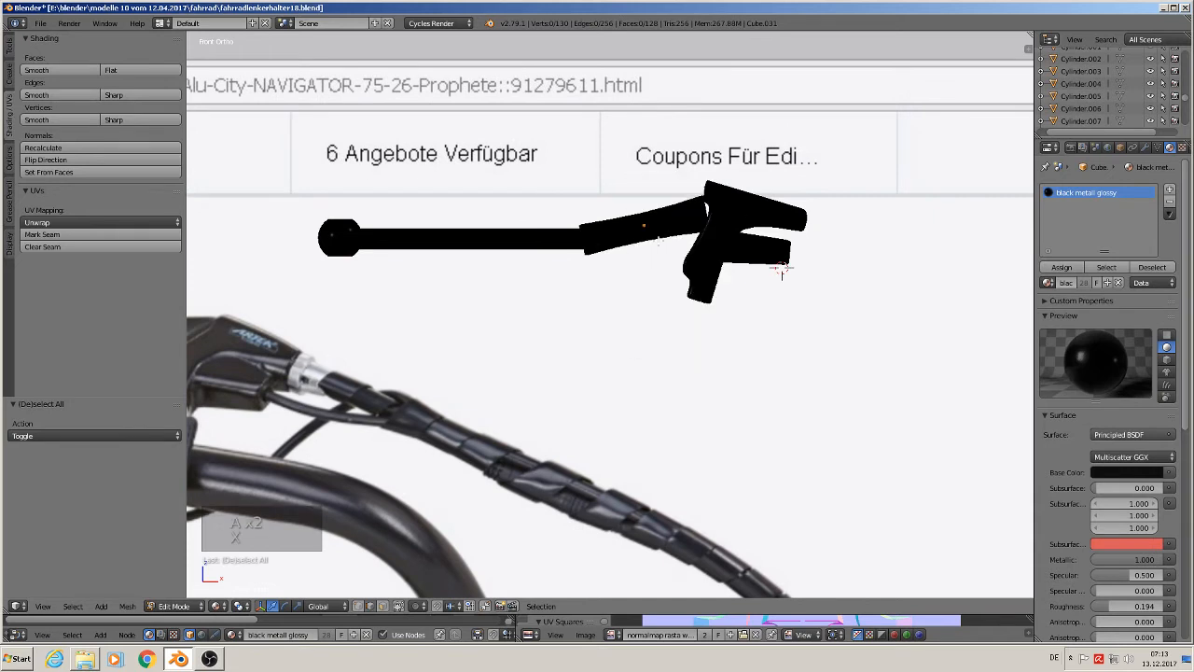
key("c")
left_click_drag(702, 201, 706, 219)
right_click(706, 219)
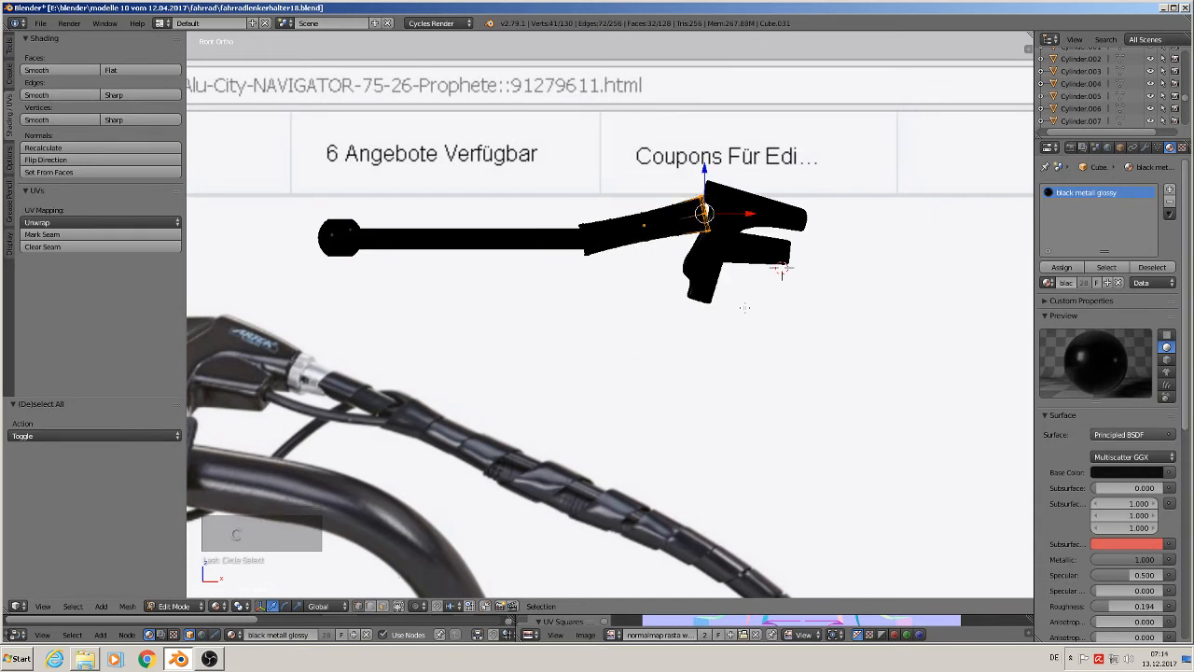
key("e")
right_click(740, 320)
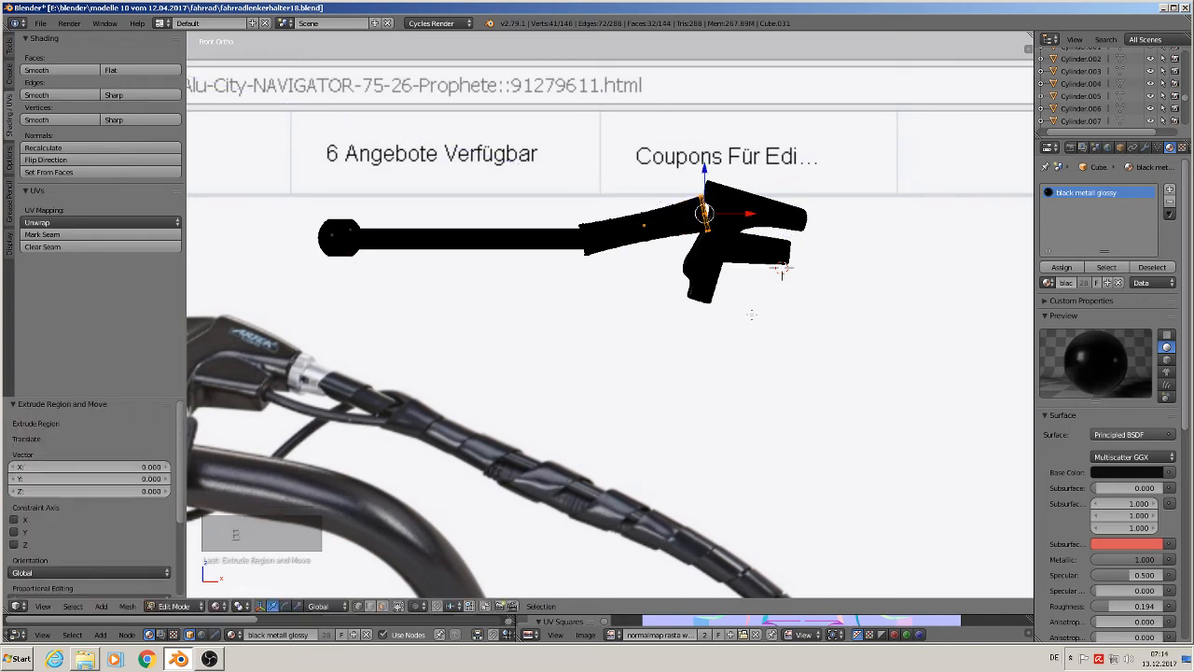
key("r")
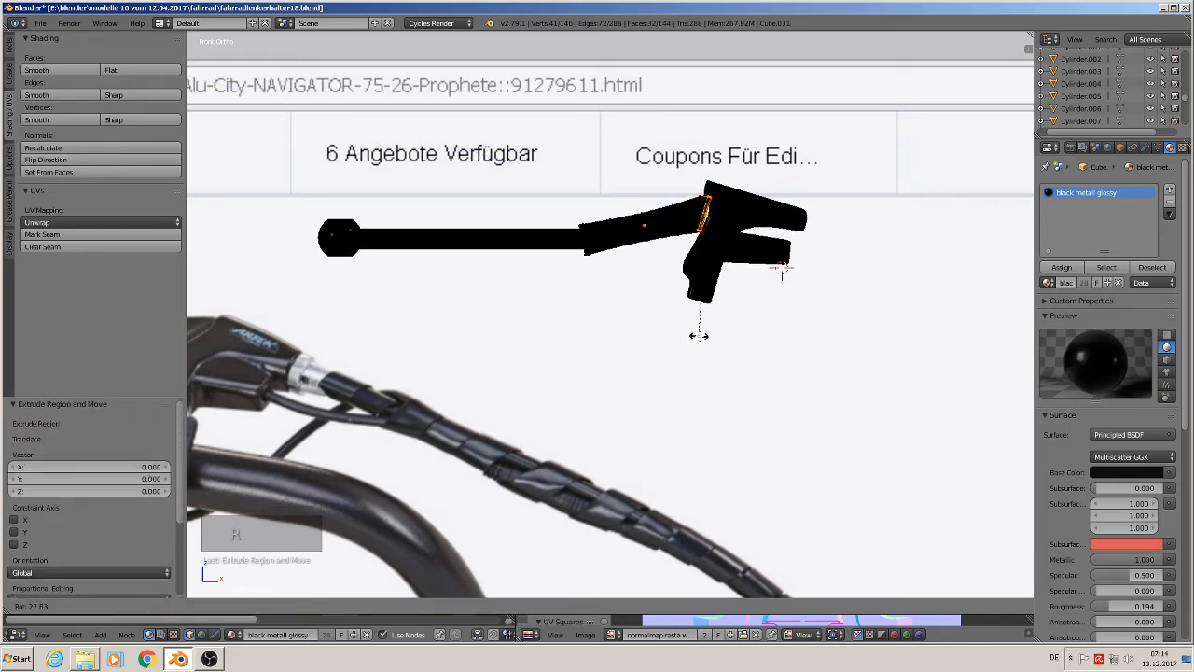
left_click(700, 335)
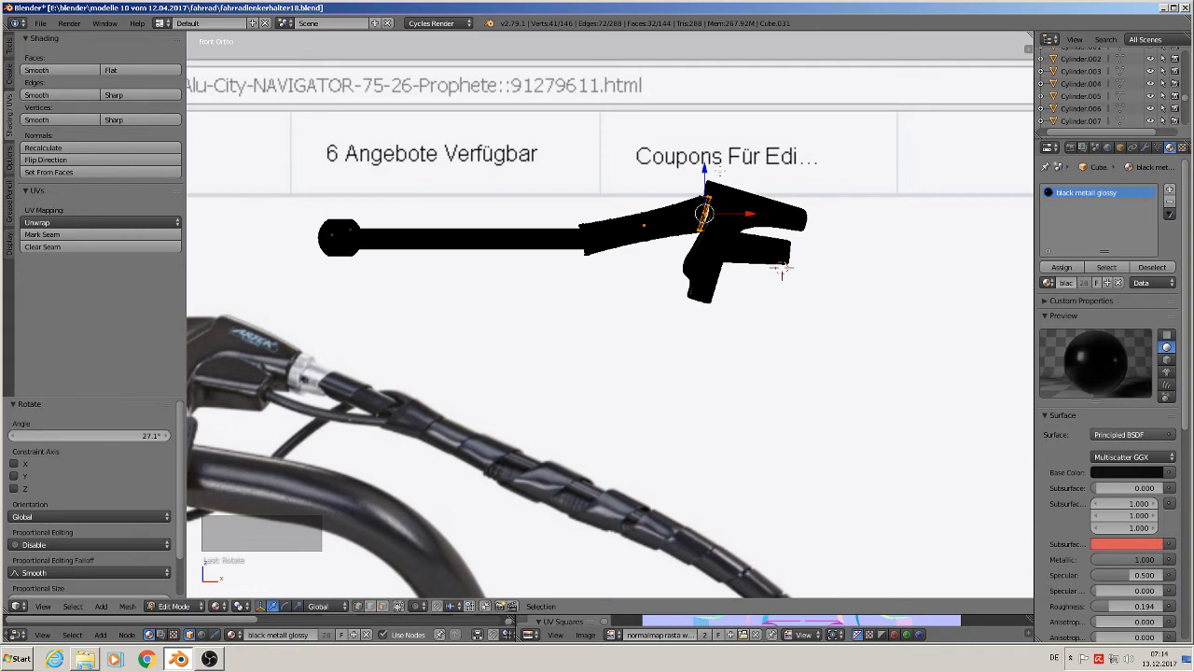
Step: In Object Mode, raise the angled lever section 0.002 on the Z axis and shift it 0.001 on X against the bracket
key("Tab")
left_click_drag(678, 228, 684, 227)
left_click_drag(651, 190, 650, 187)
scroll(660, 255, "down", 3)
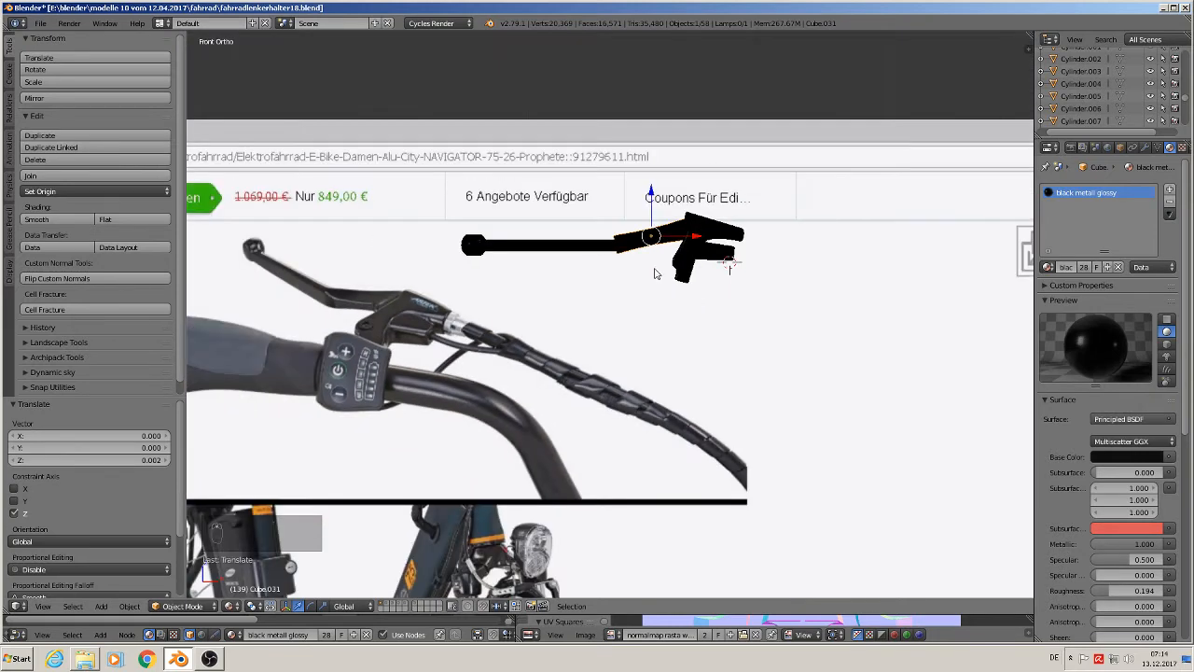
left_click_drag(684, 205, 715, 235)
scroll(702, 248, "up", 2)
middle_click_drag(660, 257, 744, 261, "shift")
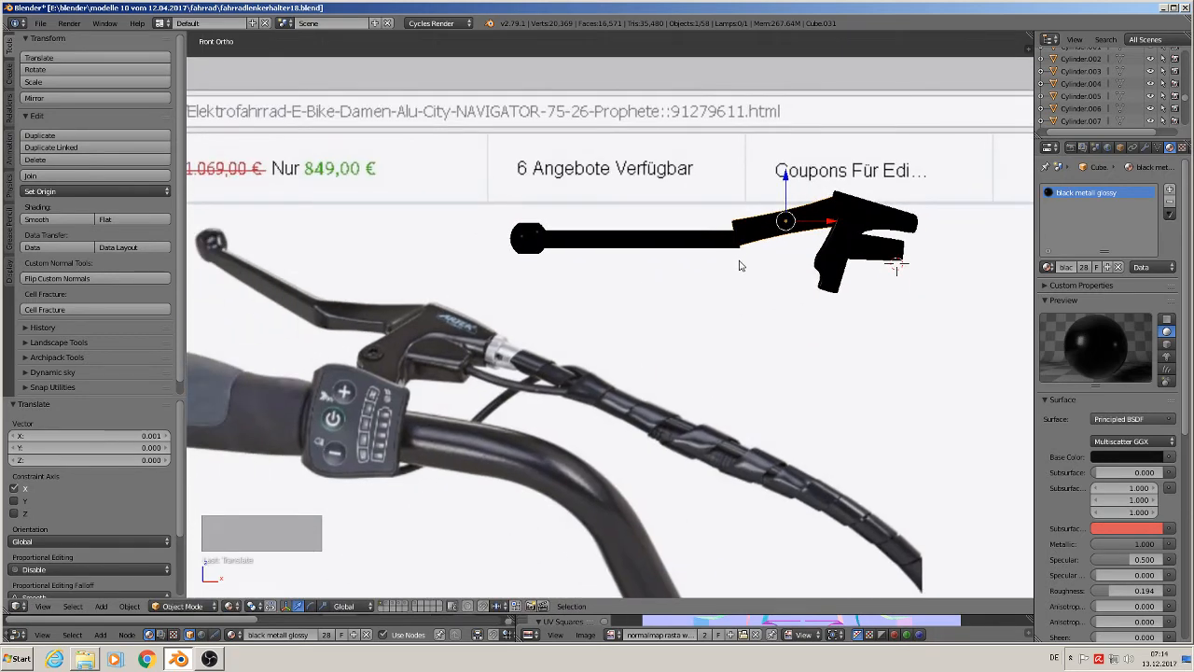
Step: Raise the straight lever rod 0.006 on the Z axis to line up with the angled section
scroll(739, 266, "up", 1)
right_click(720, 235)
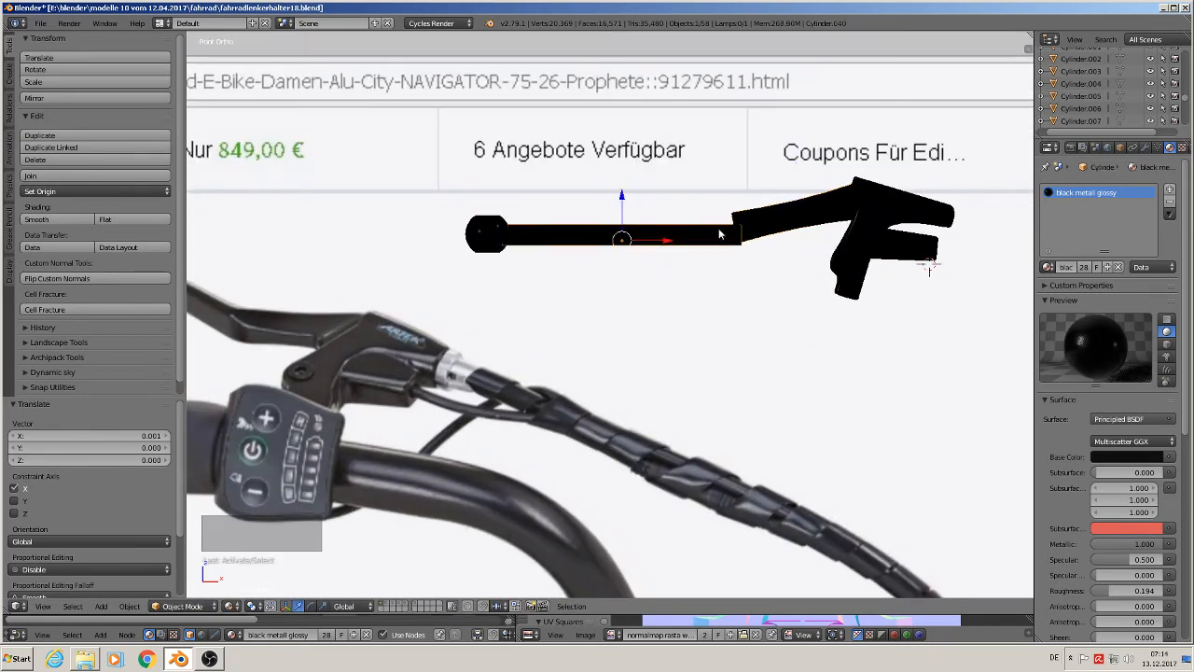
key("g")
key("z")
left_click(605, 208)
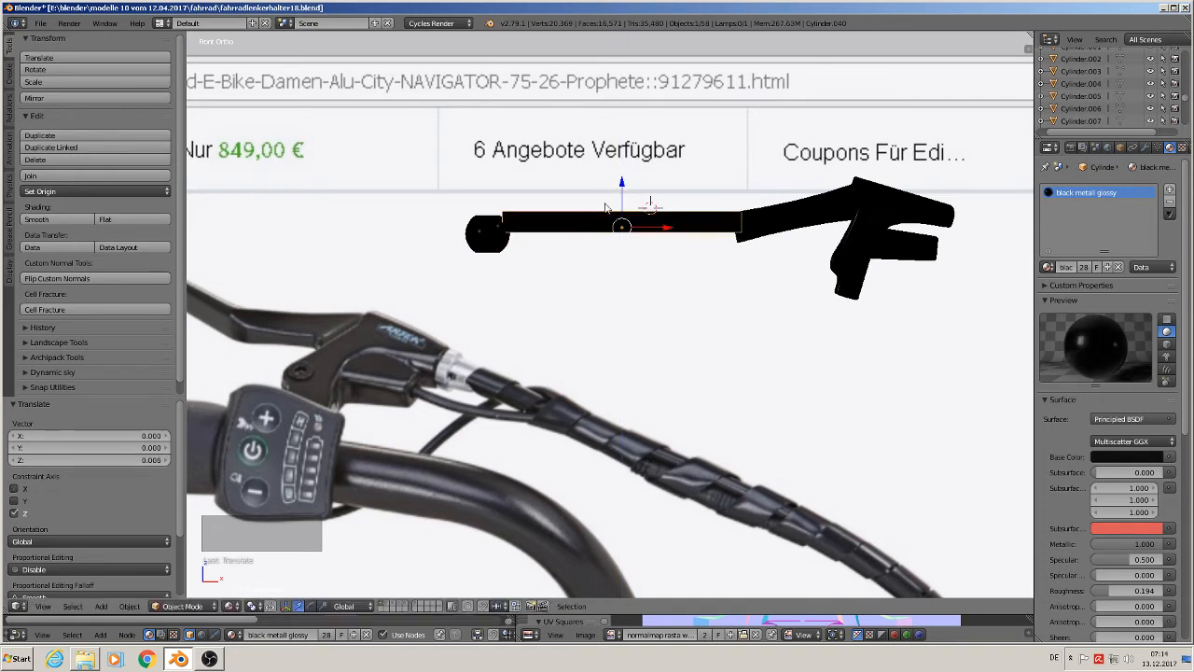
Step: Raise the ball end 0.005 on the Z axis to line up with the straight rod
right_click(481, 234)
key("g")
key("z")
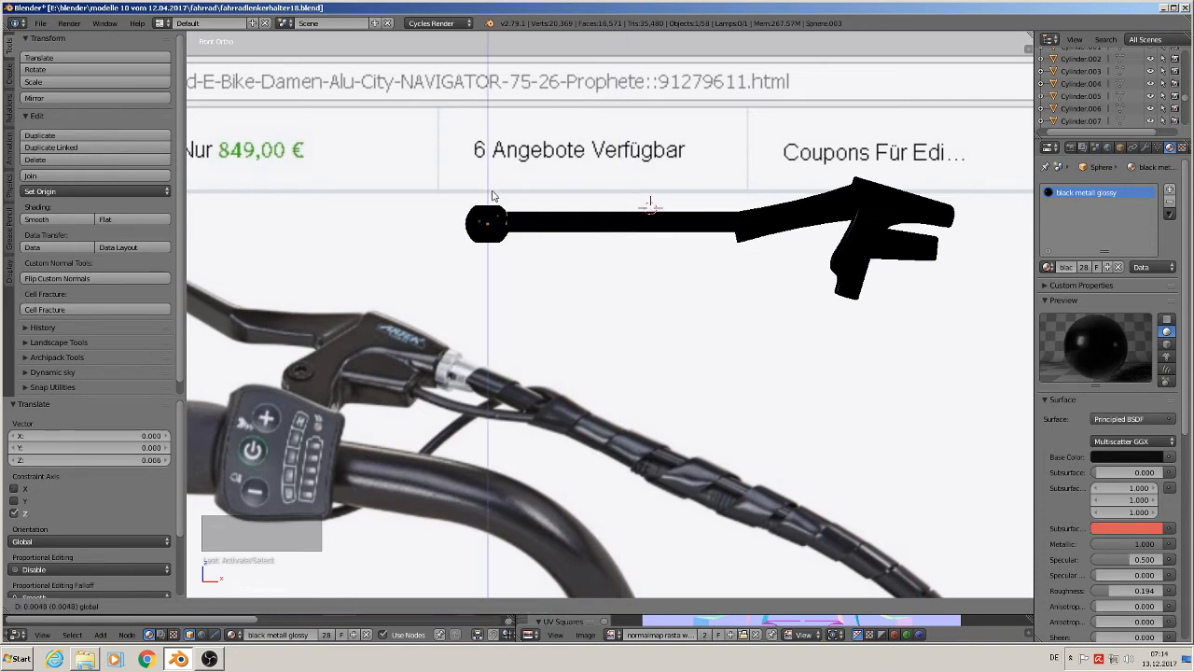
left_click(495, 195)
Step: In Edit Mode, circle-select the angled section's lower end vertices at the rod and raise them 0.005 on the Z axis
scroll(717, 220, "up", 4)
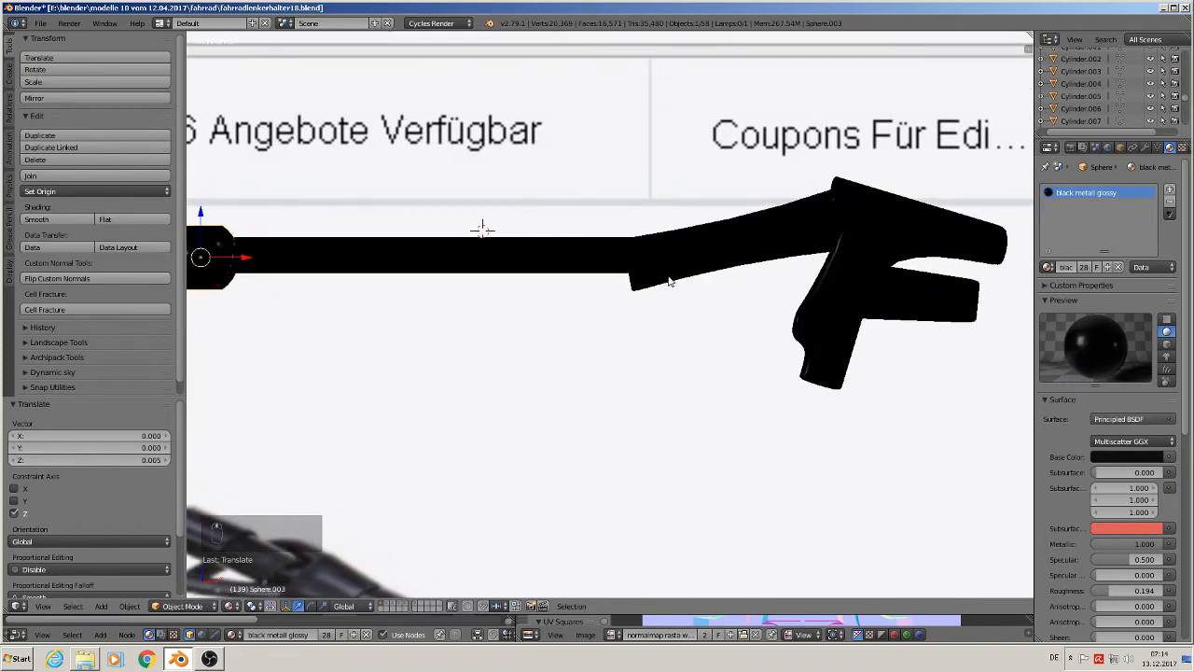
right_click(670, 280)
key("Tab")
key("a")
key("a")
key("c")
left_click(632, 295)
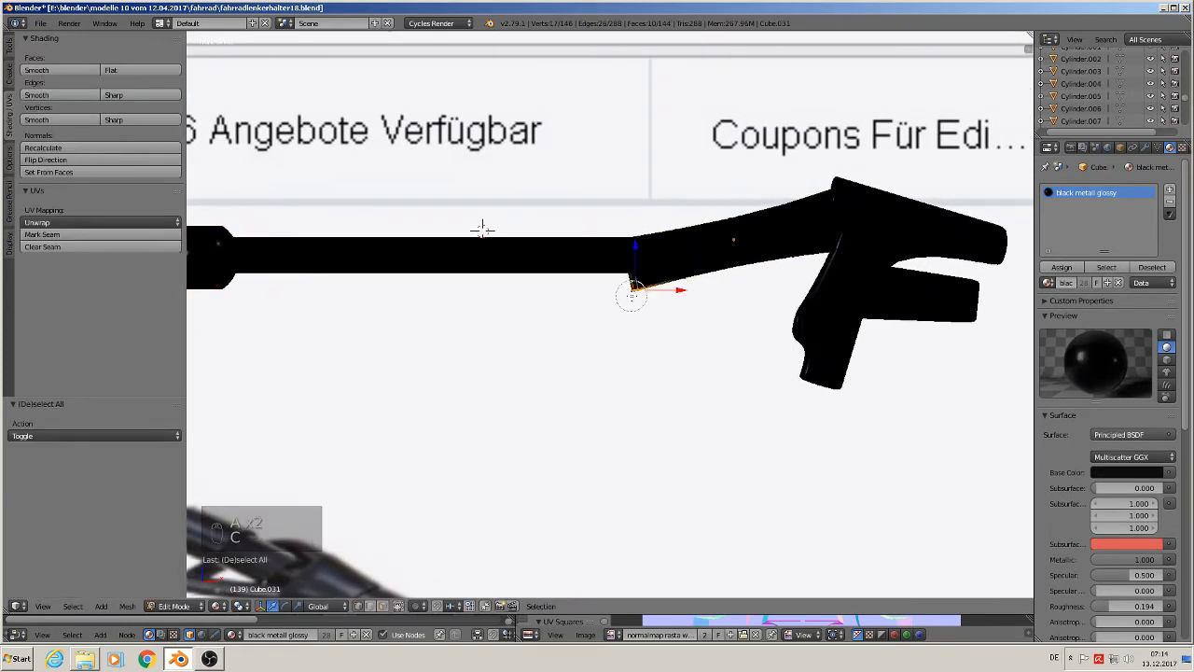
key("g")
key("z")
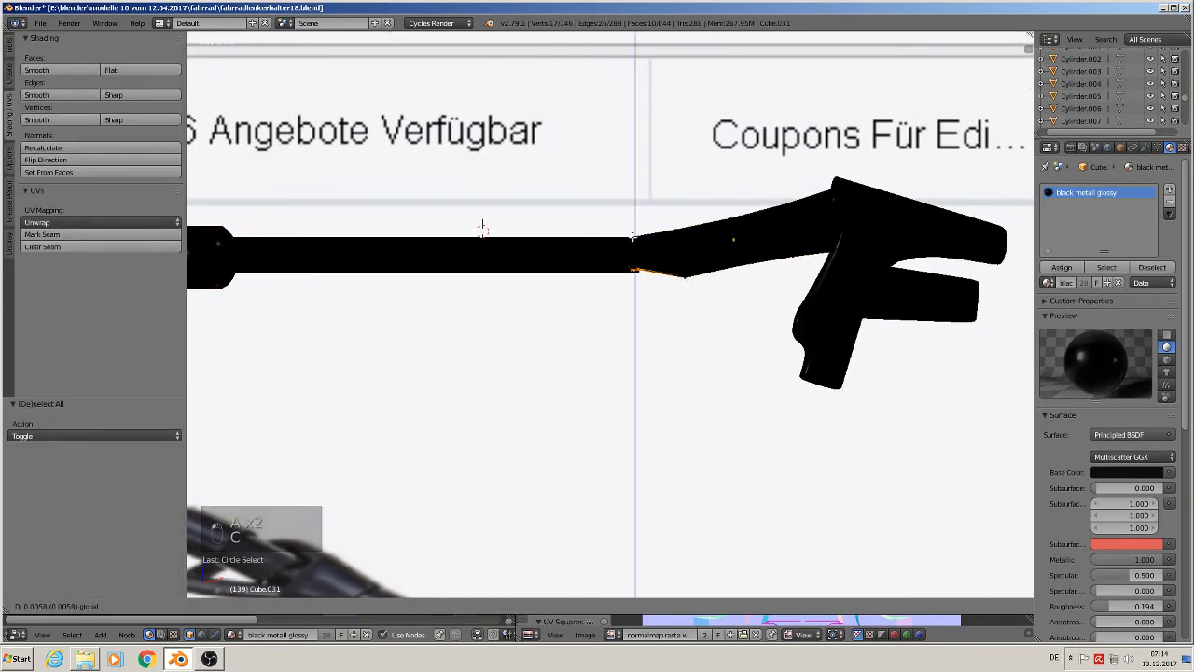
left_click(632, 240)
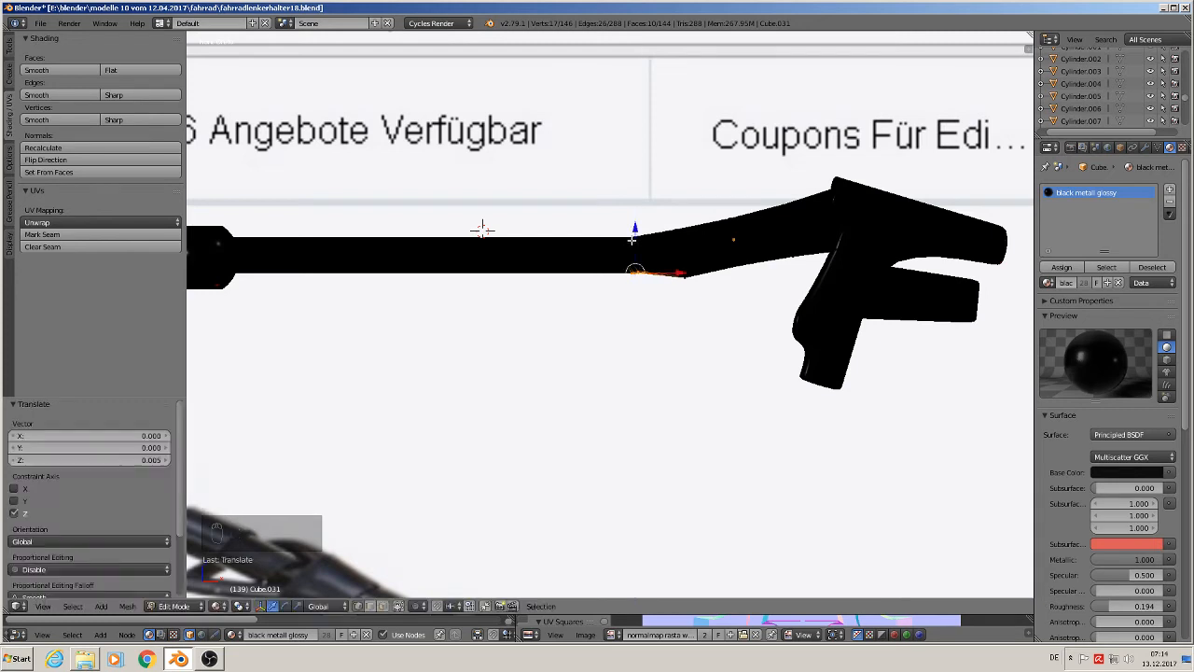
Step: Circle-select the underside vertices near both ends of the angled section and raise them 0.002 on the Z axis
key("a")
key("c")
left_click(687, 269)
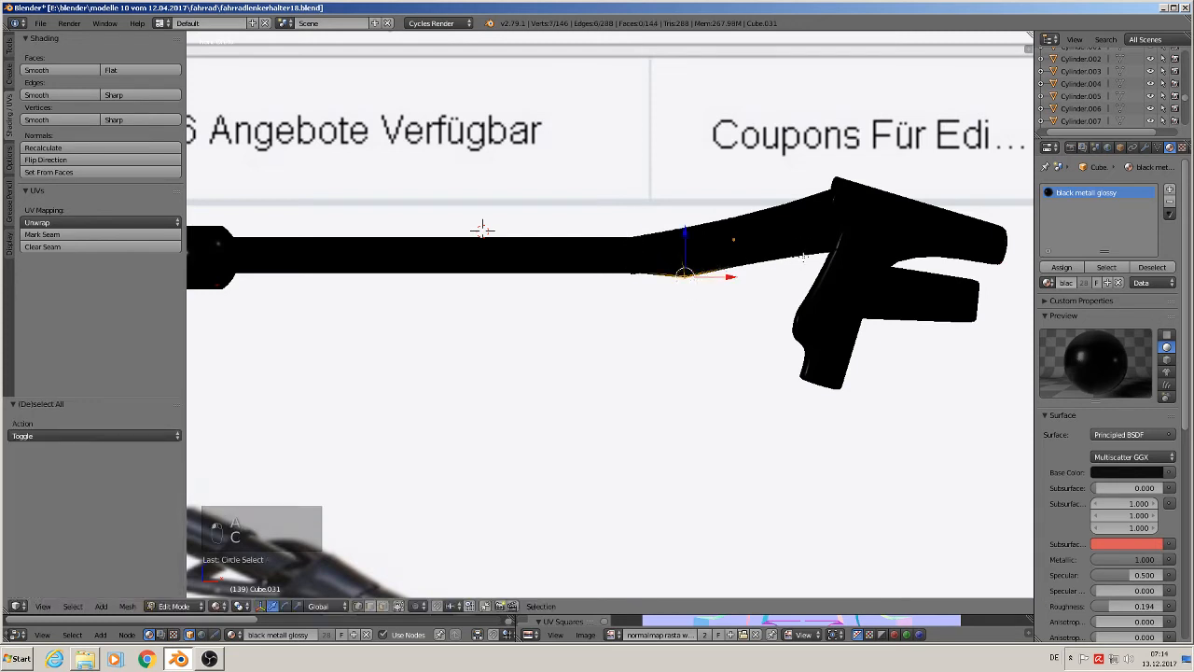
key("c")
left_click(799, 258)
key("g")
key("z")
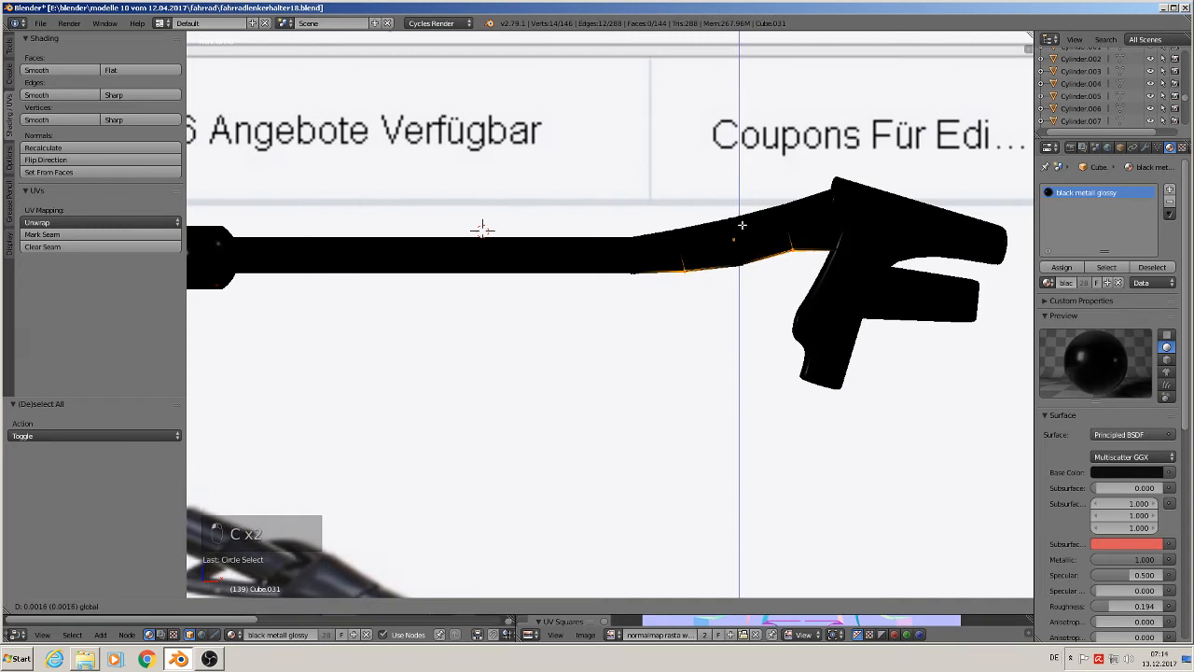
left_click(742, 226)
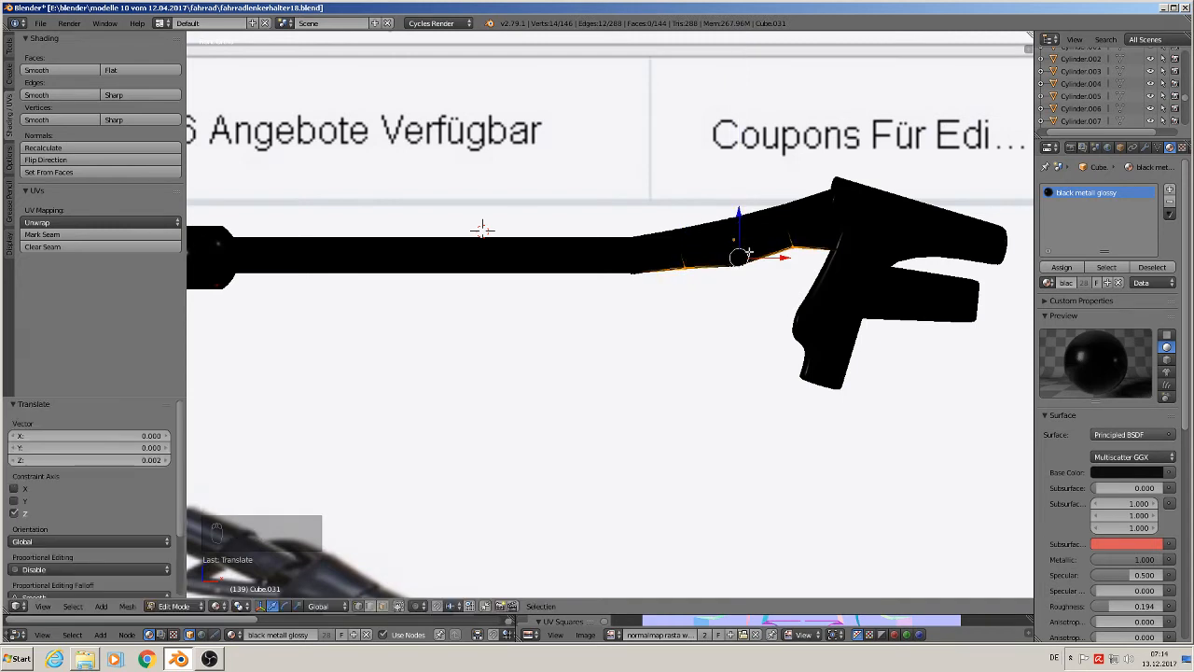
Step: Raise the underside vertices at the middle of the angled section about 0.002 on the Z axis to smooth the bend
key("a")
key("c")
left_click(735, 263)
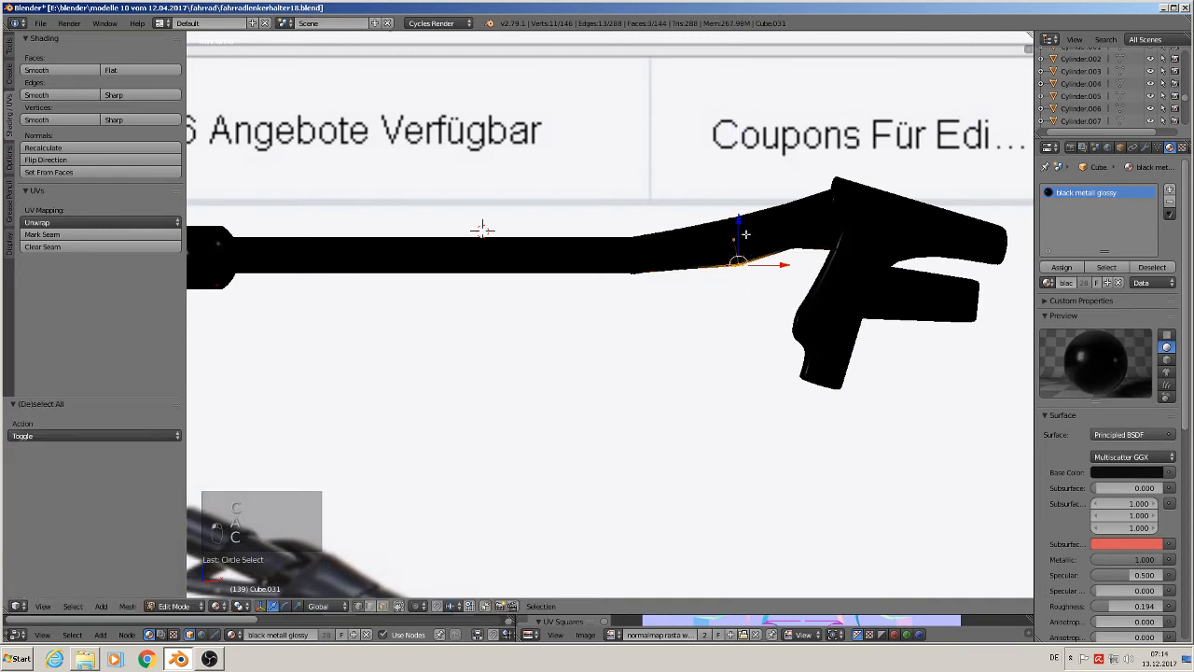
key("g")
key("z")
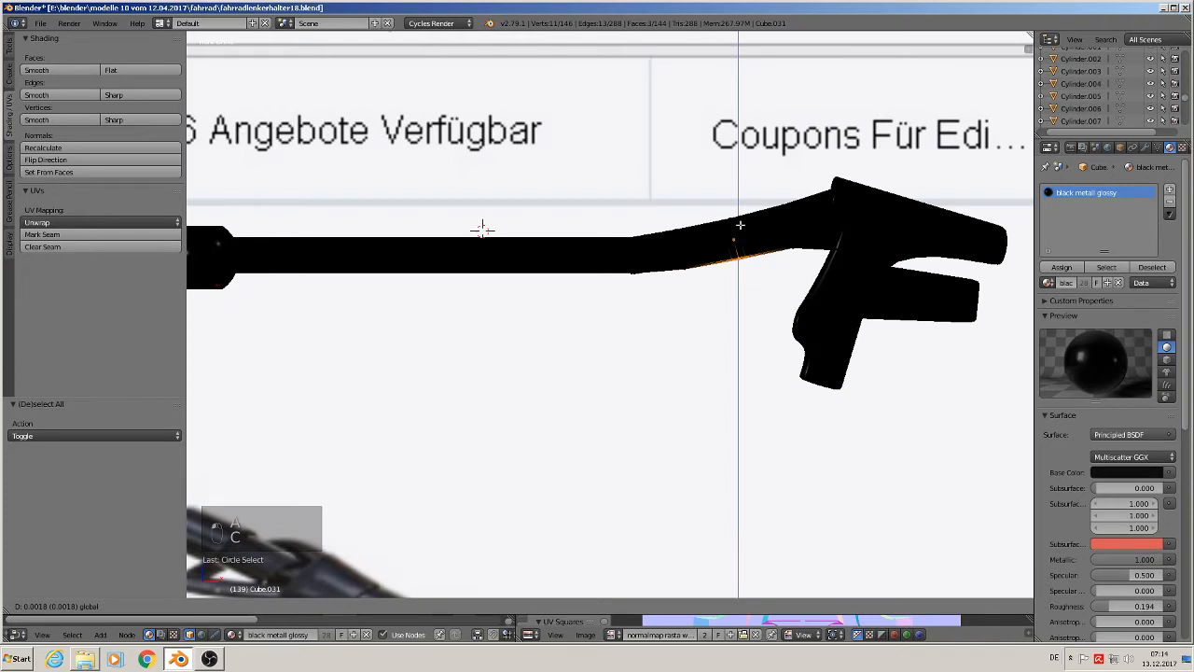
left_click_drag(741, 223, 741, 222)
key("a")
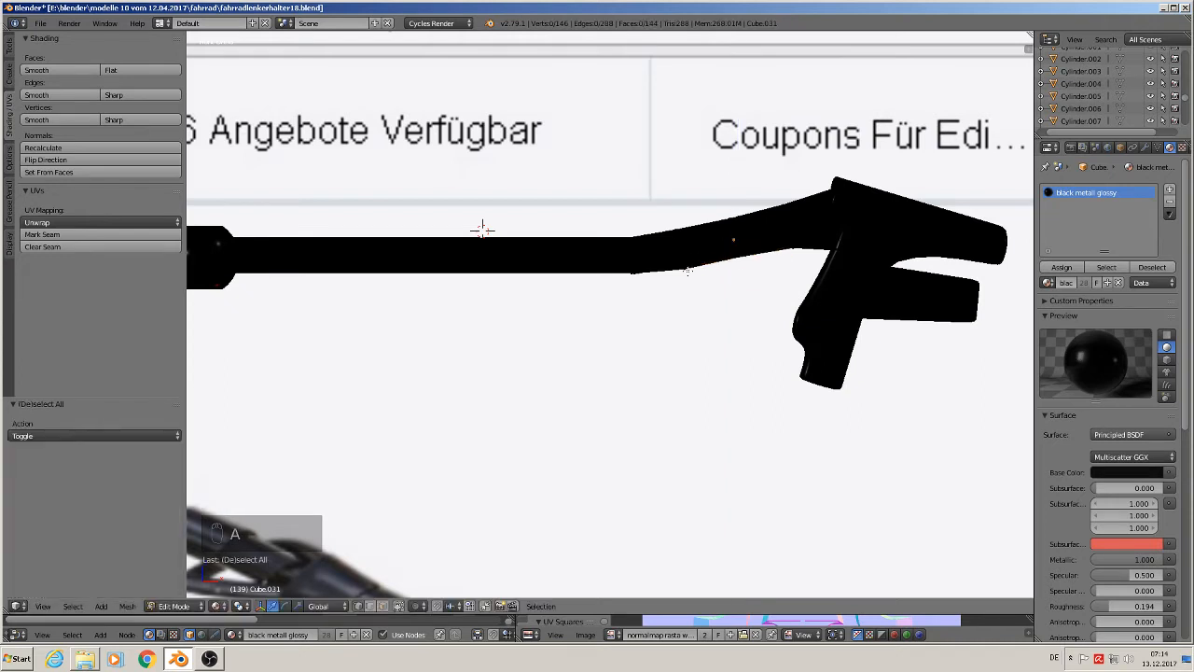
Step: Raise the underside vertices near the rod slightly to straighten the lower edge, and return to Object Mode with nothing selected
key("c")
left_click(687, 267)
right_click(687, 265)
left_click_drag(686, 247, 686, 241)
left_click(686, 241)
key("a")
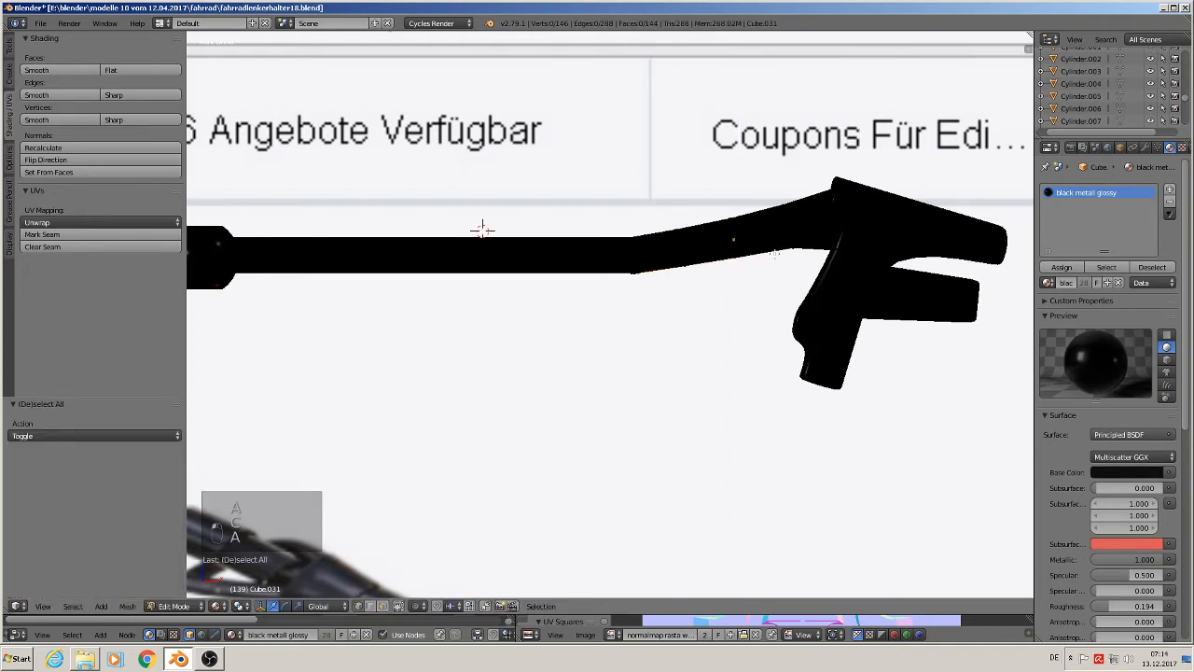
key("c")
right_click(796, 249)
scroll(747, 318, "down", 5)
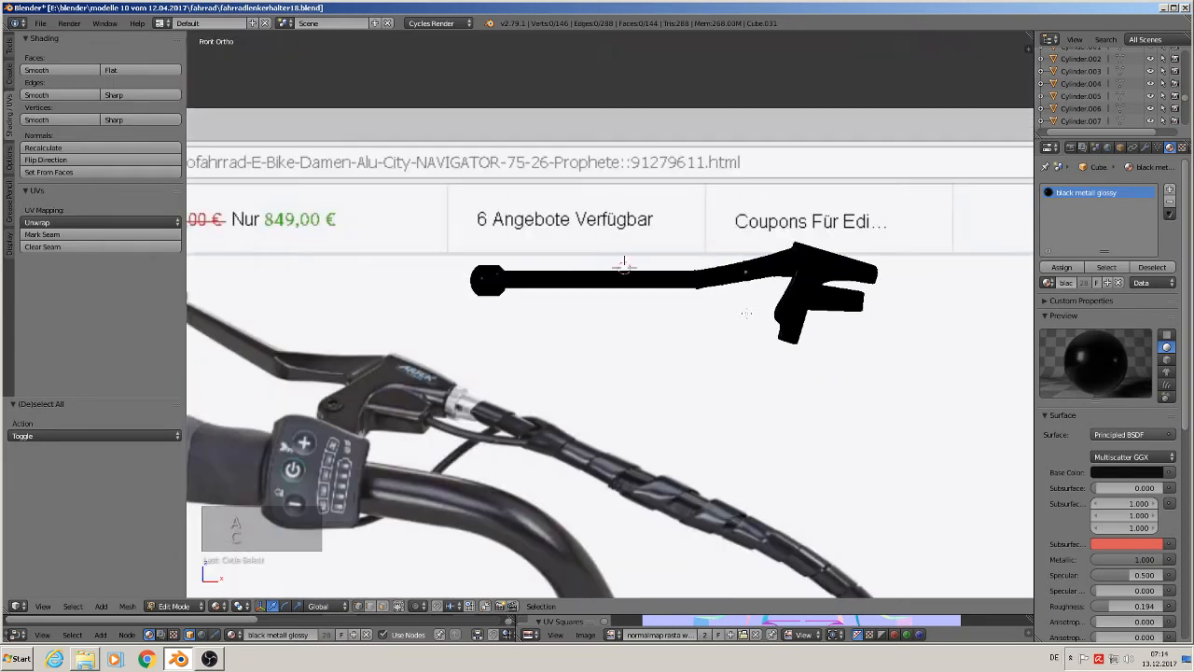
key("Tab")
key("a")
key("a")
Step: Thicken the angled section by scaling it up along the Z axis, and lower it 0.006 on Z
middle_click_drag(733, 328, 733, 368)
key("KP_0")
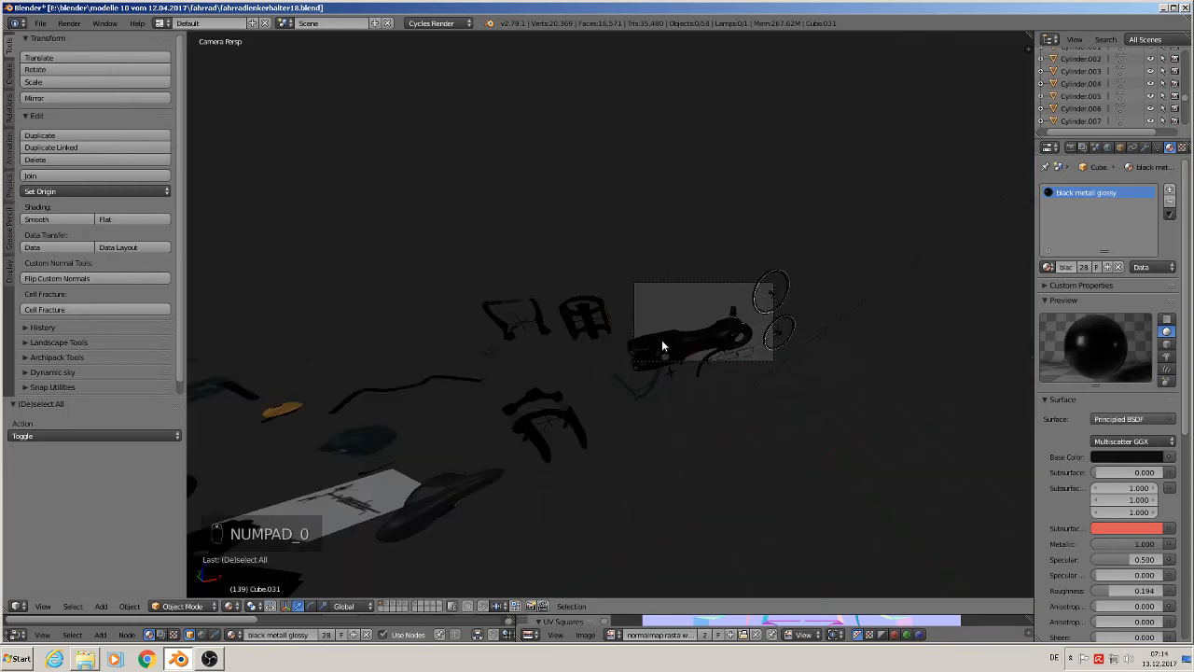
key("KP_0")
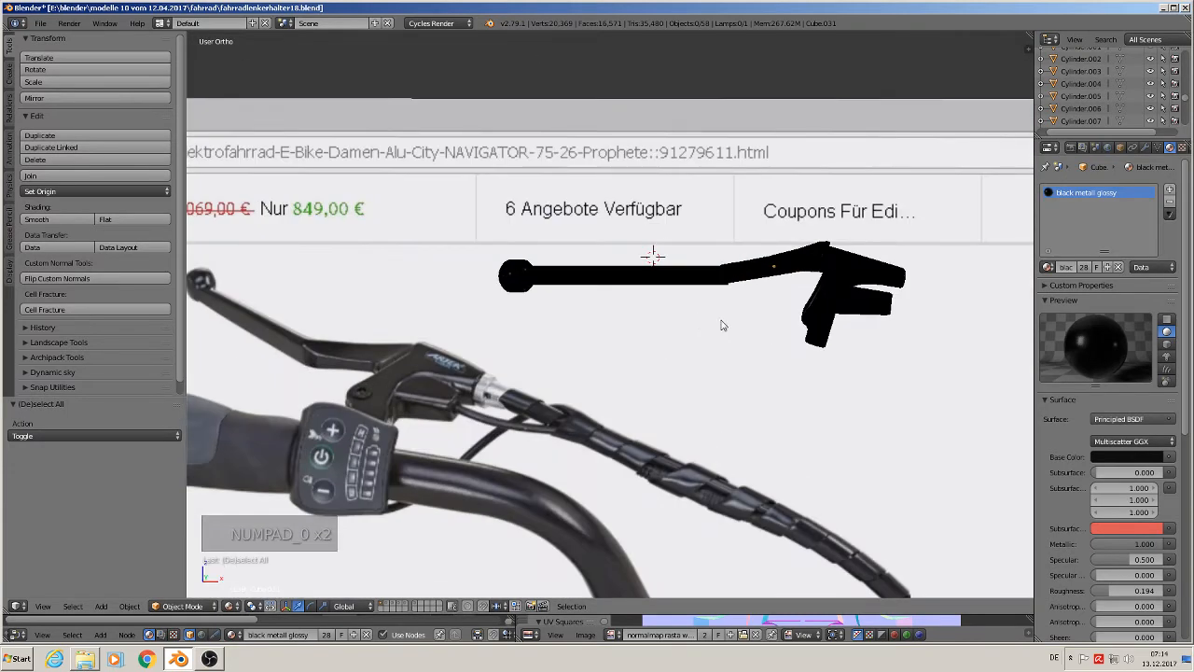
right_click(773, 268)
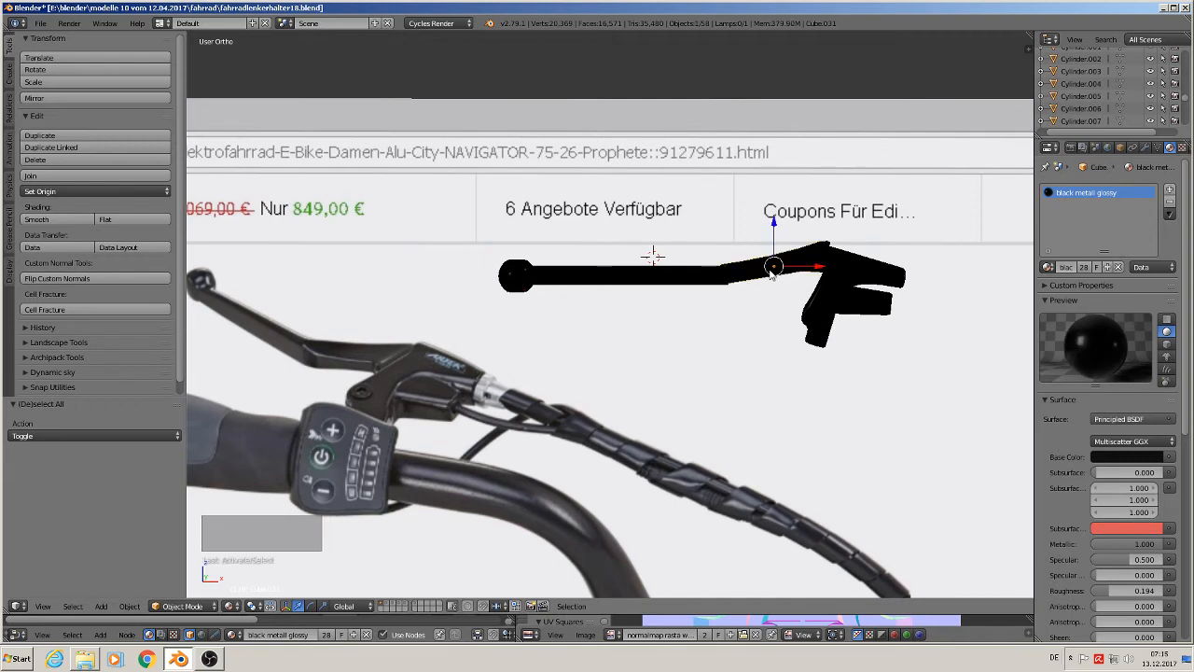
key("s")
key("z")
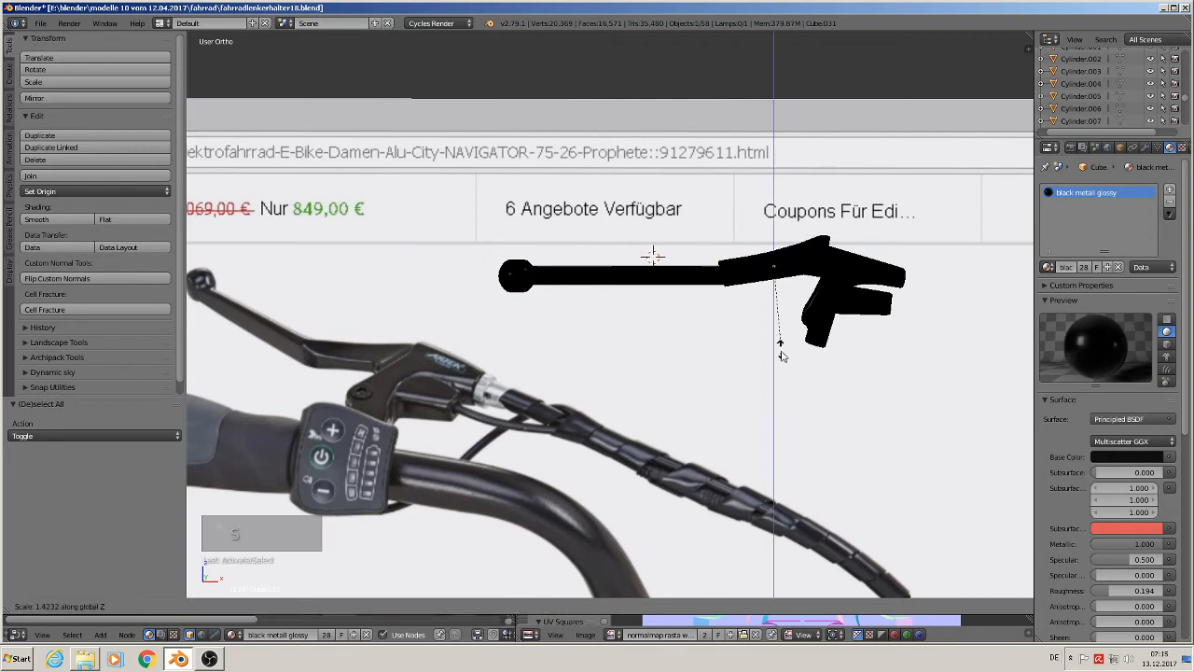
left_click(775, 343)
left_click_drag(774, 228, 774, 242)
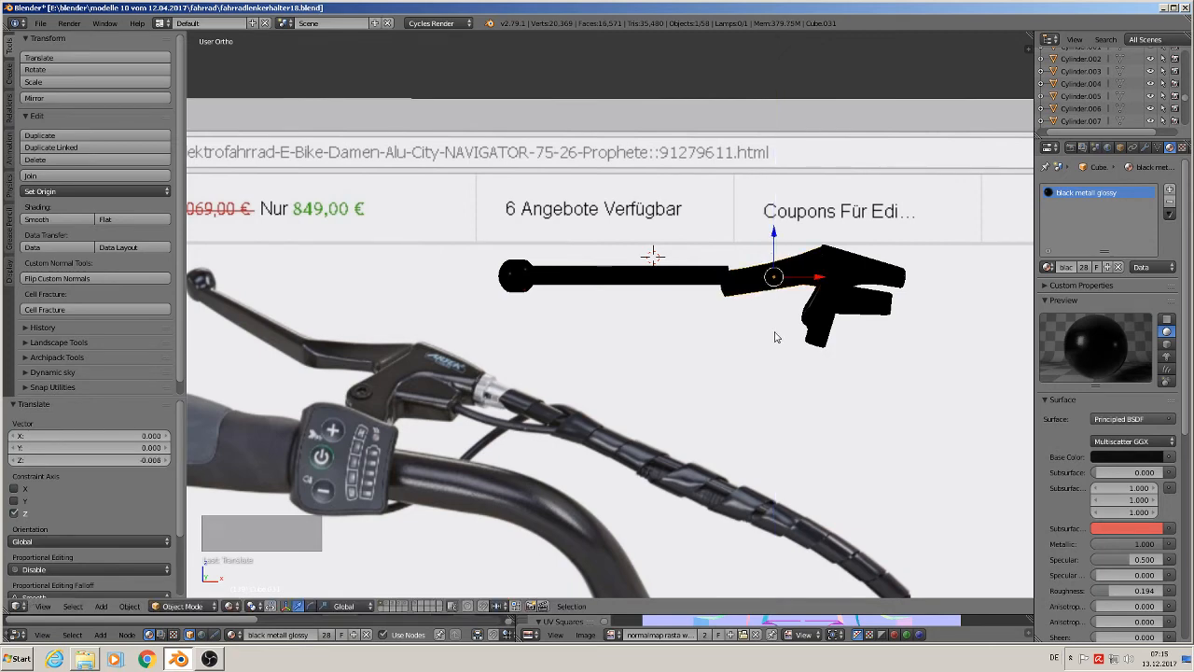
Step: Lower the straight rod slightly on the Z axis and the ball end by 0.003 to match the angled section
right_click(692, 283)
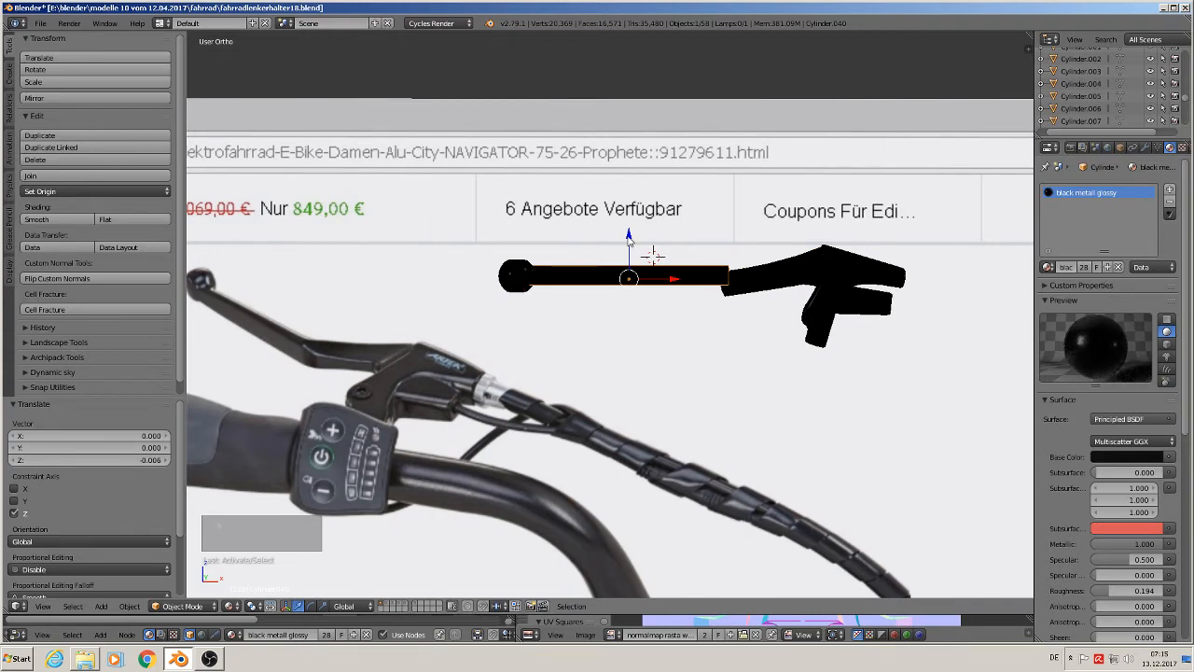
left_click_drag(628, 236, 628, 250)
right_click(515, 275)
left_click_drag(519, 245, 521, 250)
Step: In Edit Mode, circle-select the angled section's underside vertices and raise them on Z flush with the rod's lower edge, returning to Object Mode
scroll(733, 299, "up", 2)
right_click(713, 289)
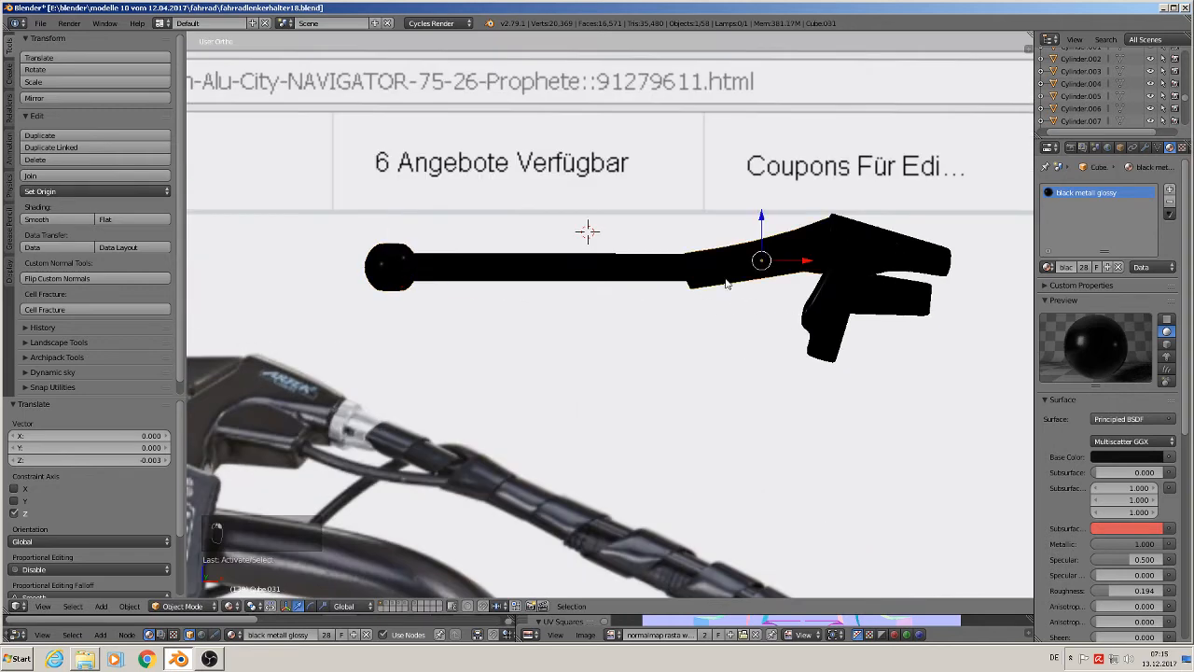
key("Tab")
key("a")
key("a")
key("a")
key("c")
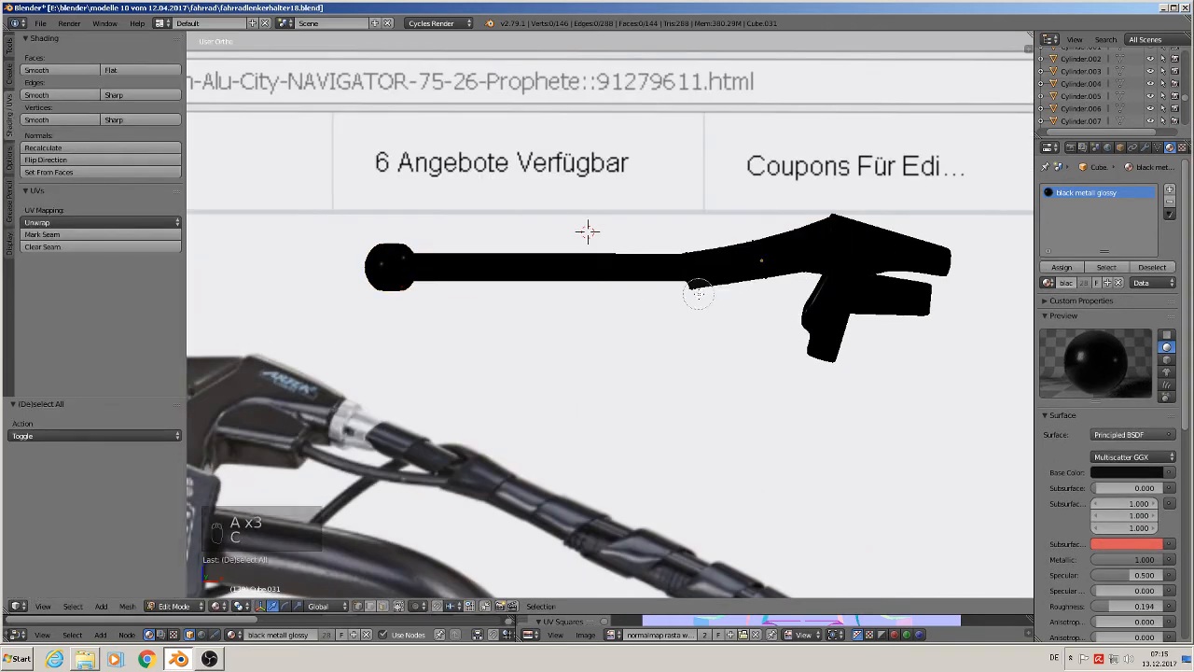
left_click_drag(692, 278, 798, 265)
right_click(797, 265)
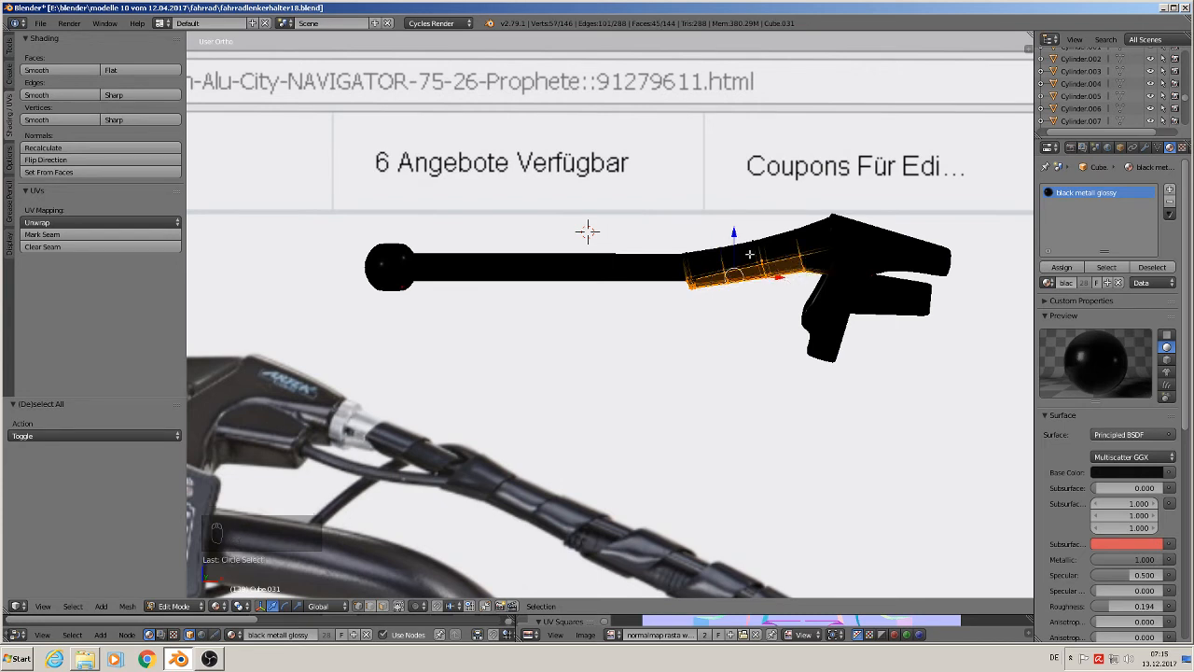
left_click_drag(734, 236, 735, 235)
key("a")
key("a")
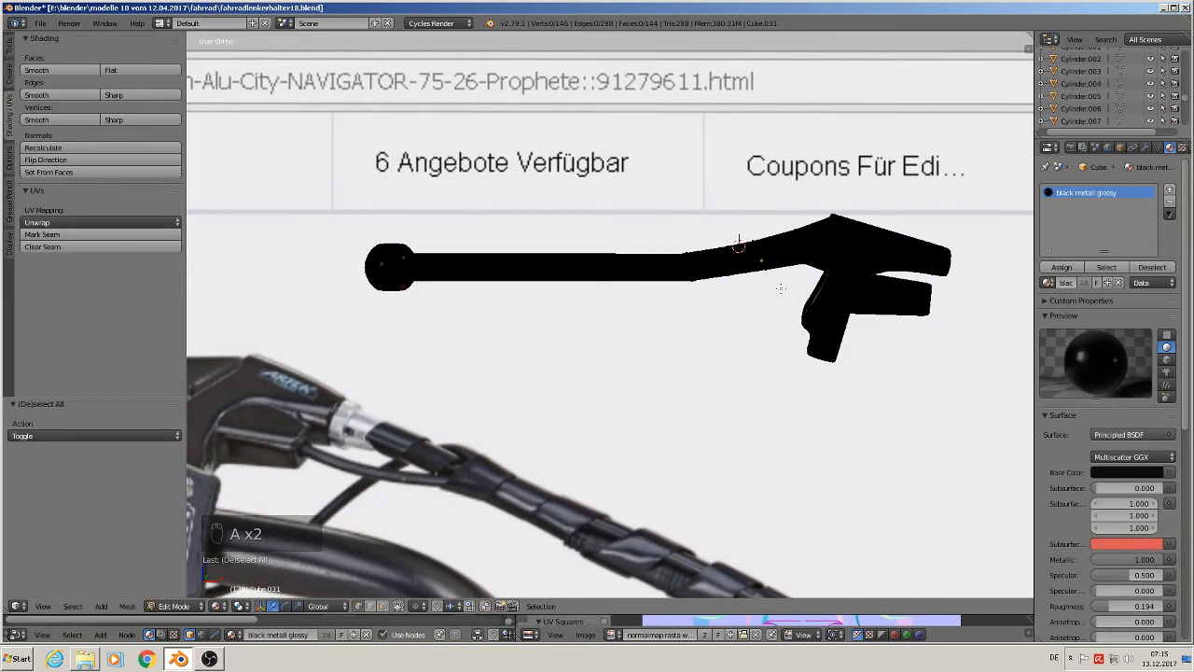
scroll(782, 288, "down", 2)
key("a")
key("a")
key("Tab")
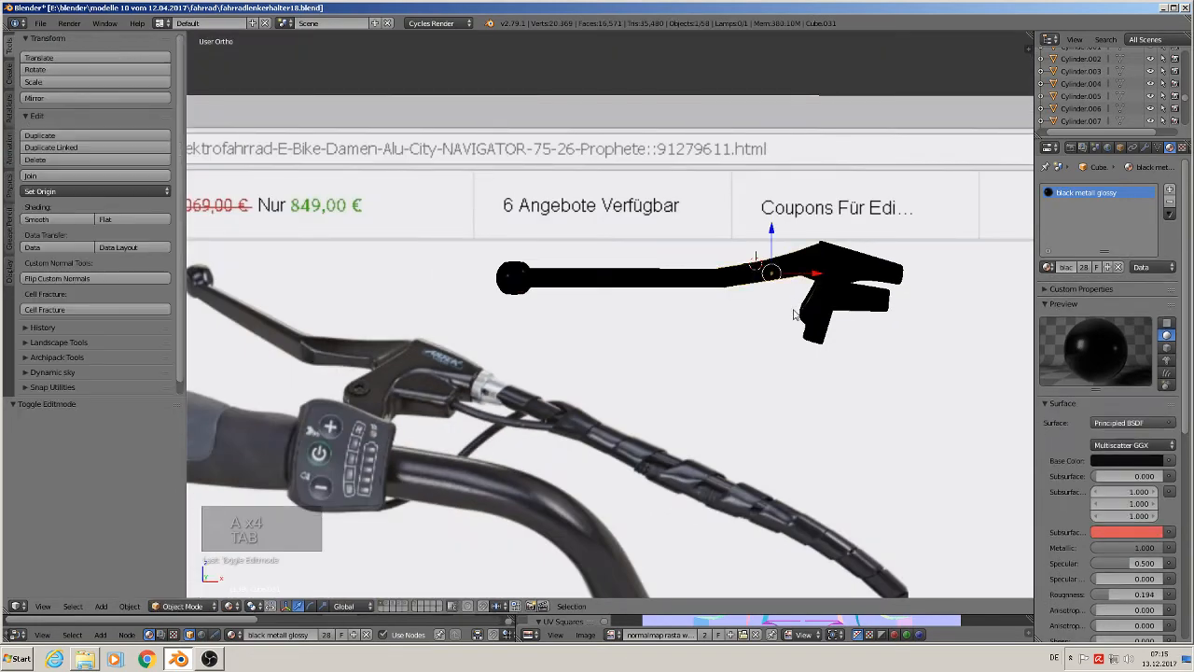
Step: From the top view, shift the angled section along Y in line with the bracket and move the straight rod -0.032 on Y
middle_click_drag(792, 303, 860, 369)
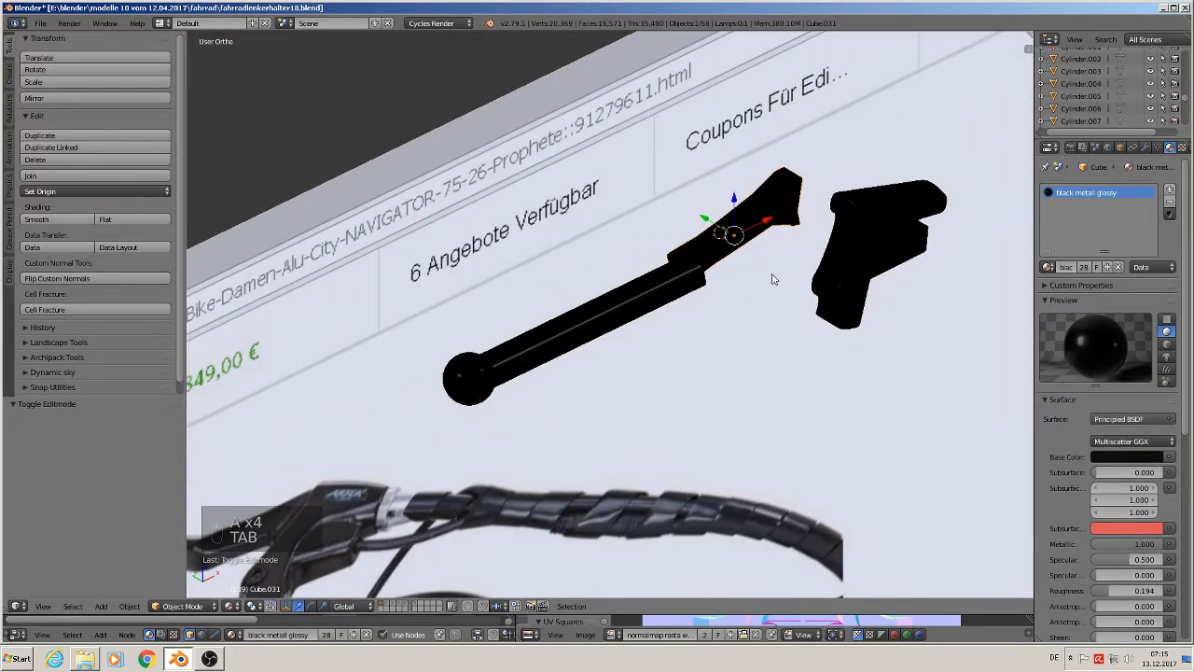
key("KP_7")
left_click_drag(734, 194, 730, 285)
right_click(607, 249)
left_click_drag(525, 208, 537, 278)
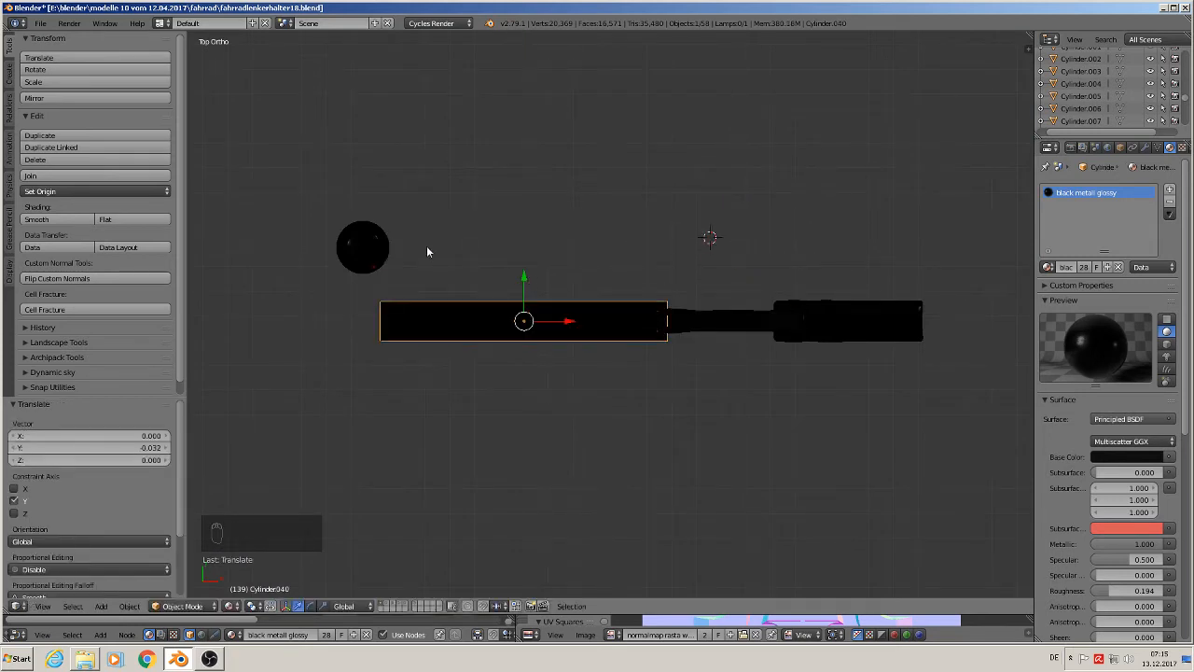
Step: Move the ball end -0.030 on the Y axis to centre it on the rod, and clear the selection
right_click(364, 232)
left_click_drag(365, 213, 374, 288)
middle_click_drag(445, 343, 459, 195)
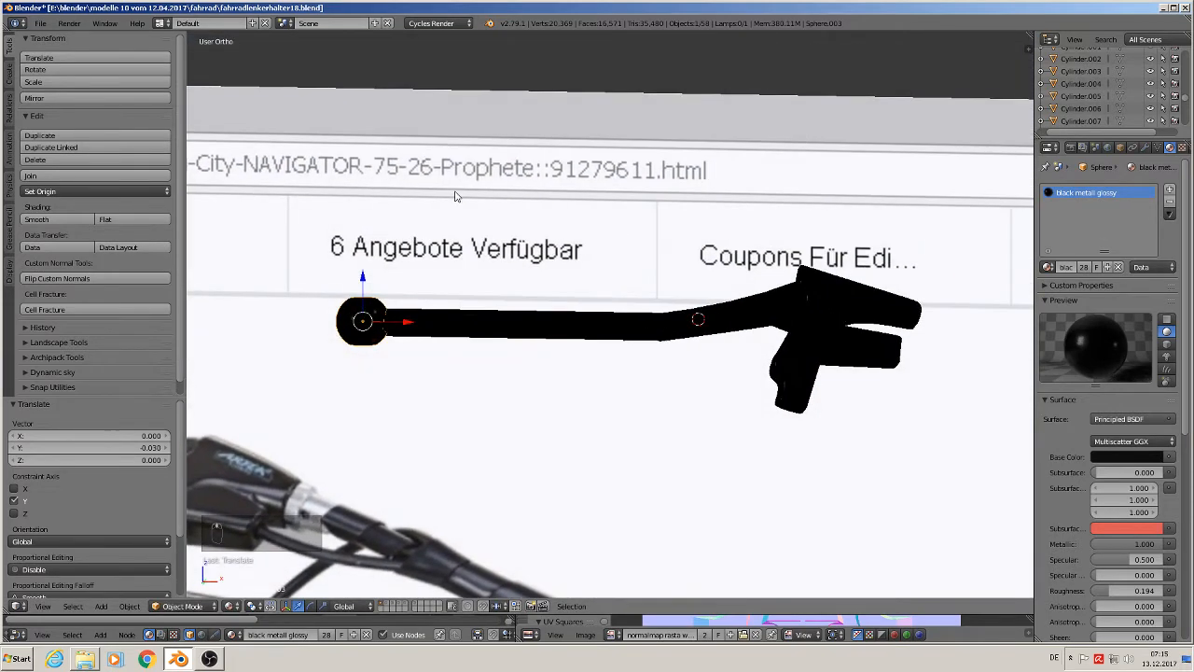
key("a")
middle_click_drag(537, 321, 589, 327)
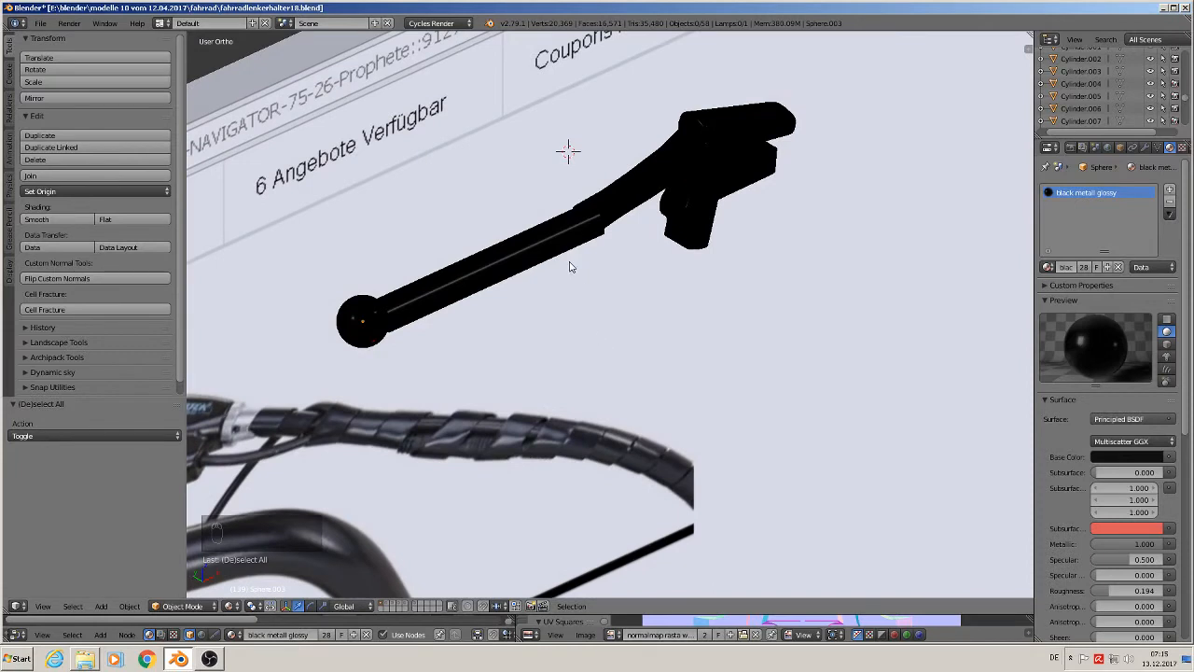
Step: Narrow the straight rod by scaling it to 0.673 along the Y axis to match the angled section's width
key("KP_7")
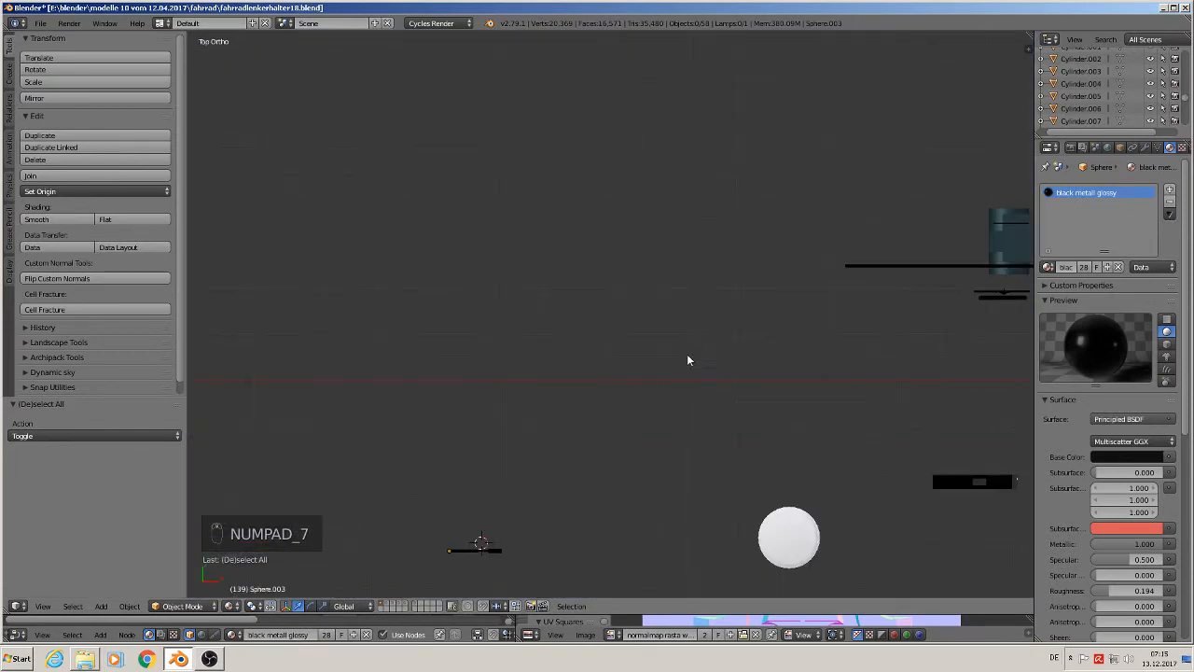
key("KP_Decimal")
right_click(572, 474)
key("KP_Decimal")
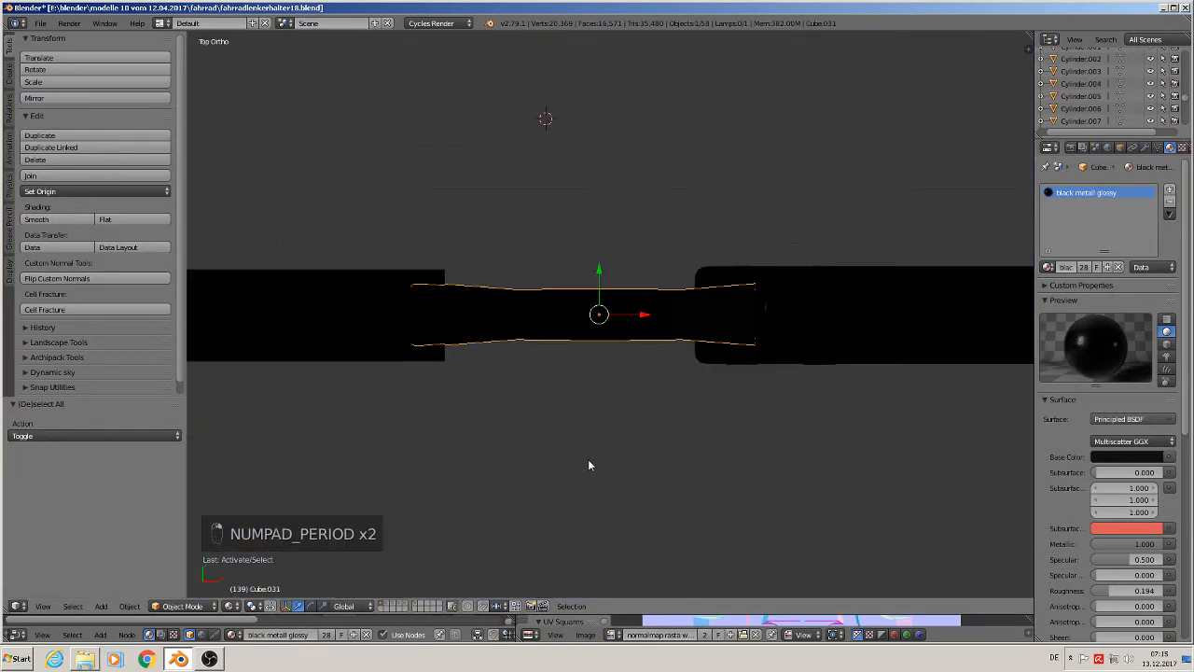
scroll(530, 429, "down", 3)
middle_click_drag(530, 429, 845, 365, "shift")
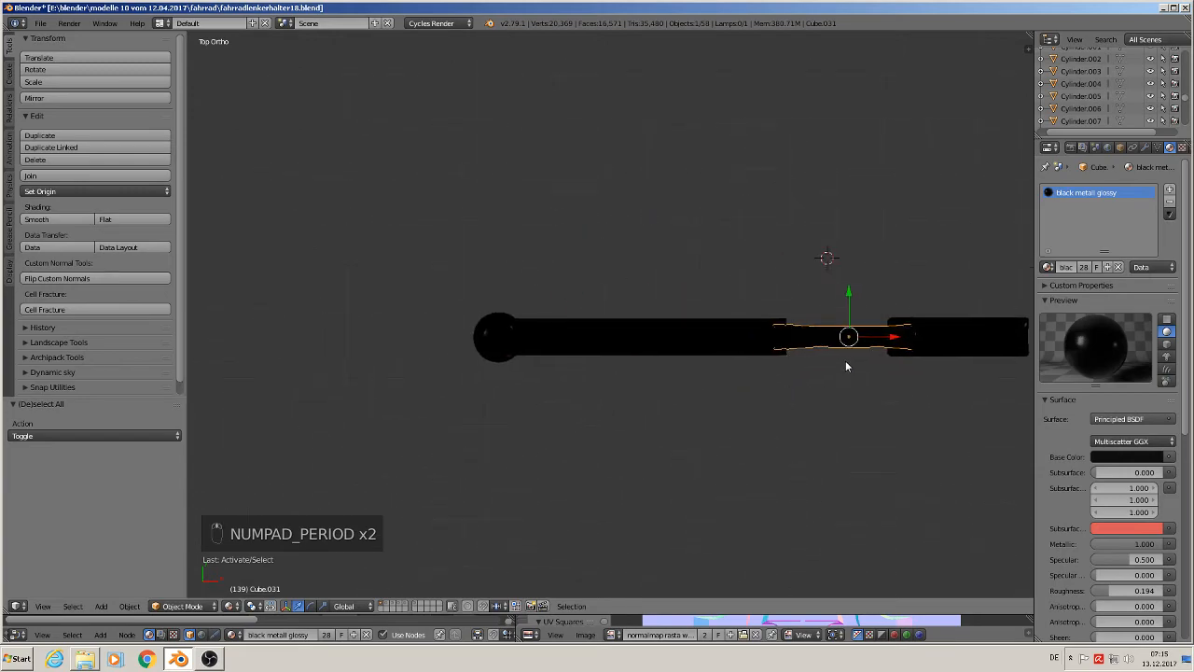
scroll(788, 364, "up", 2)
right_click(723, 343)
middle_click_drag(718, 349, 758, 336)
key("s")
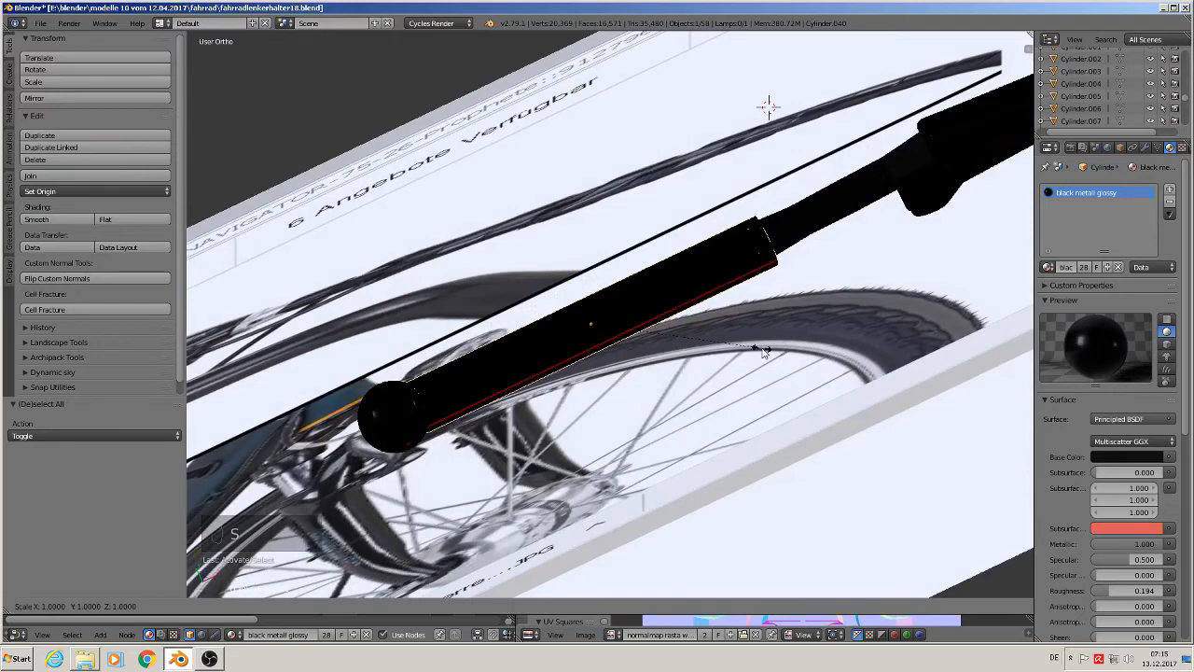
key("y")
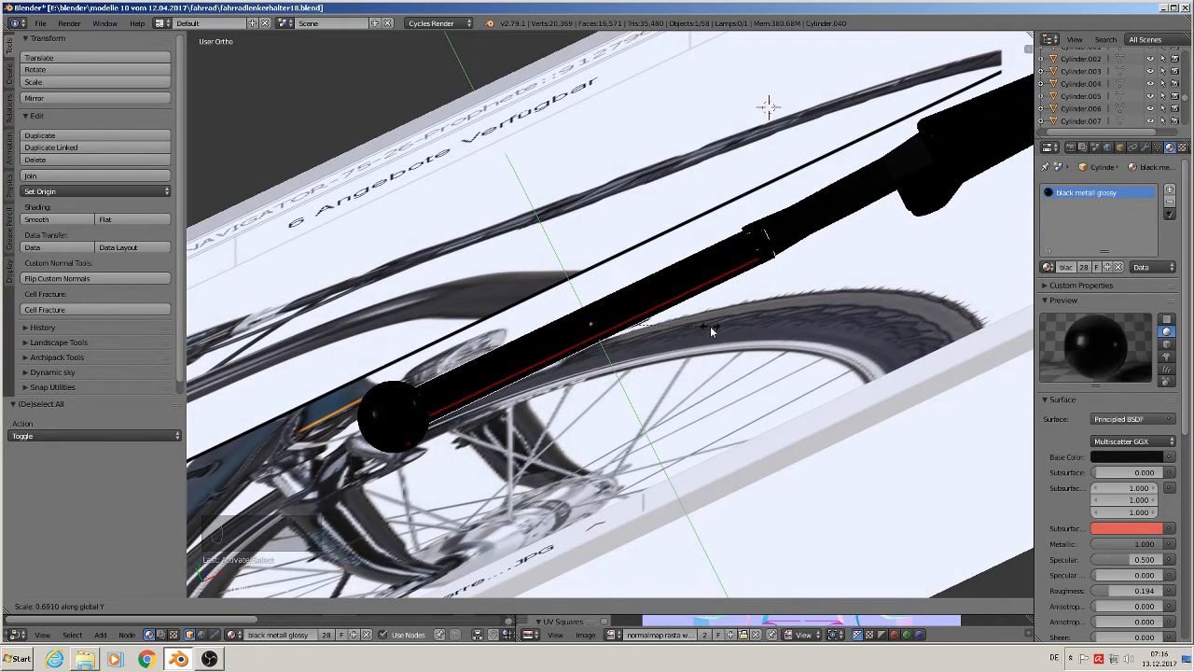
left_click(708, 326)
Step: Move the straight rod 0.002 on Z and 0.000913 on Y to line it up with the angled section
scroll(767, 269, "up", 4)
middle_click_drag(757, 270, 709, 215)
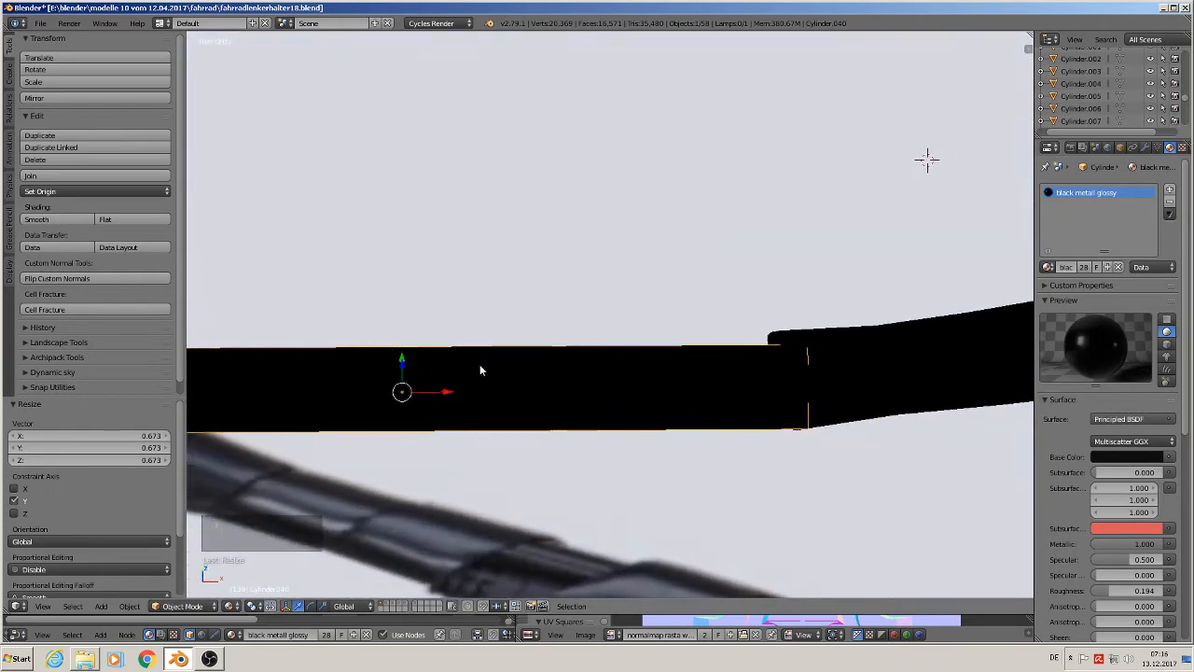
key("KP_5")
key("g")
key("z")
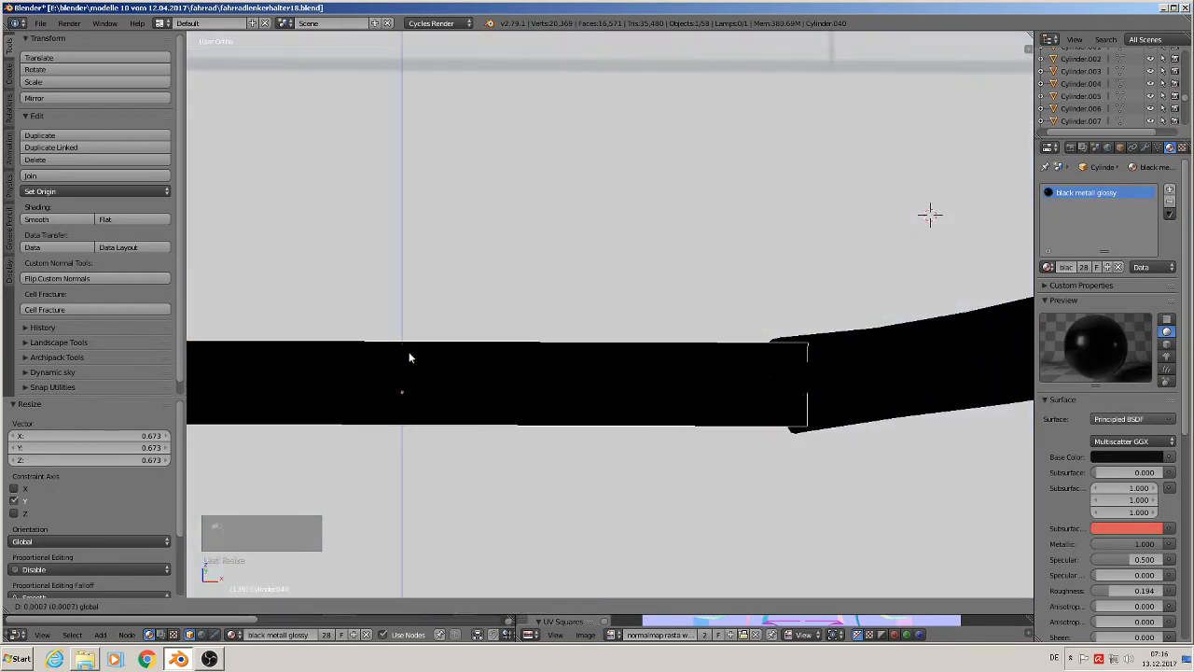
left_click(413, 352)
middle_click_drag(414, 352, 552, 392)
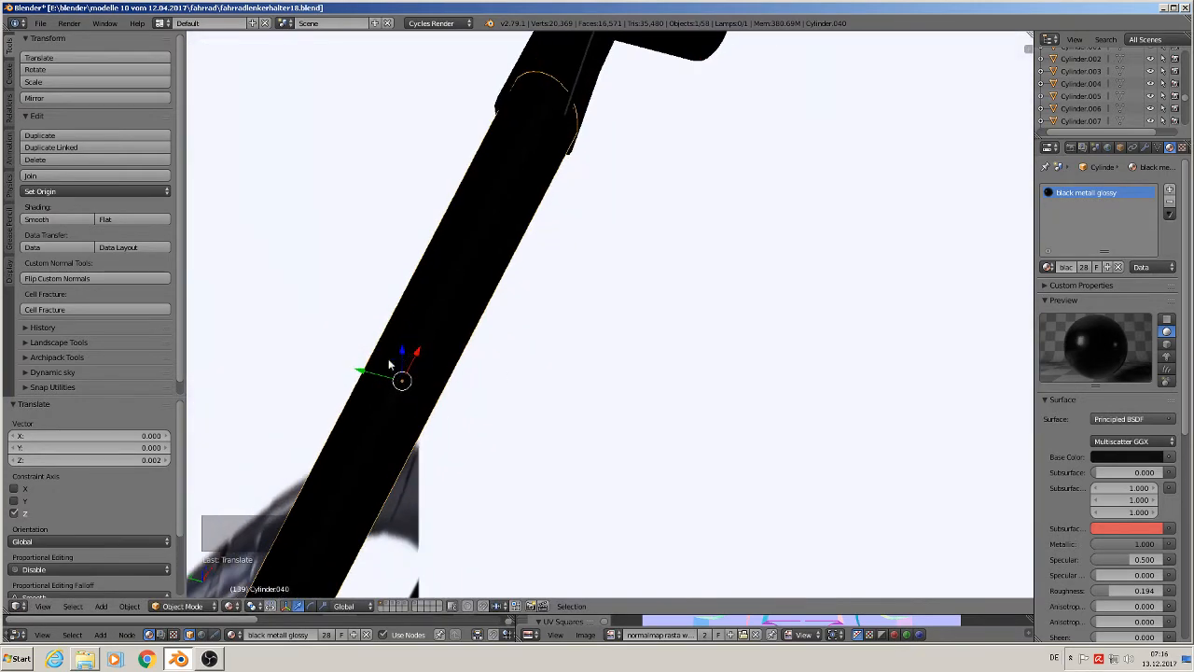
key("g")
key("y")
left_click(435, 355)
middle_click_drag(435, 355, 330, 323)
Step: In Edit Mode, circle-select the rod's lower vertices at the bend and move them -0.003 on Z to meet the angled section's underside
scroll(745, 356, "down", 1)
scroll(743, 359, "up", 1)
middle_click_drag(745, 367, 765, 299, "shift")
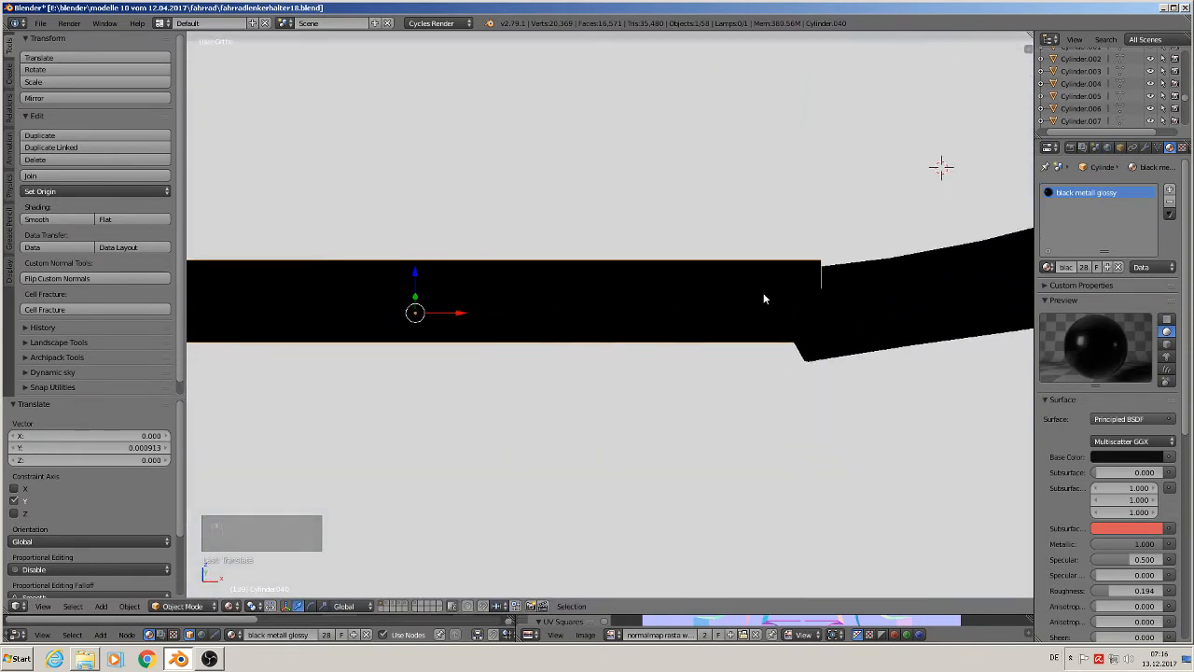
scroll(765, 343, "down", 3)
key("Tab")
scroll(815, 342, "up", 3)
key("a")
key("a")
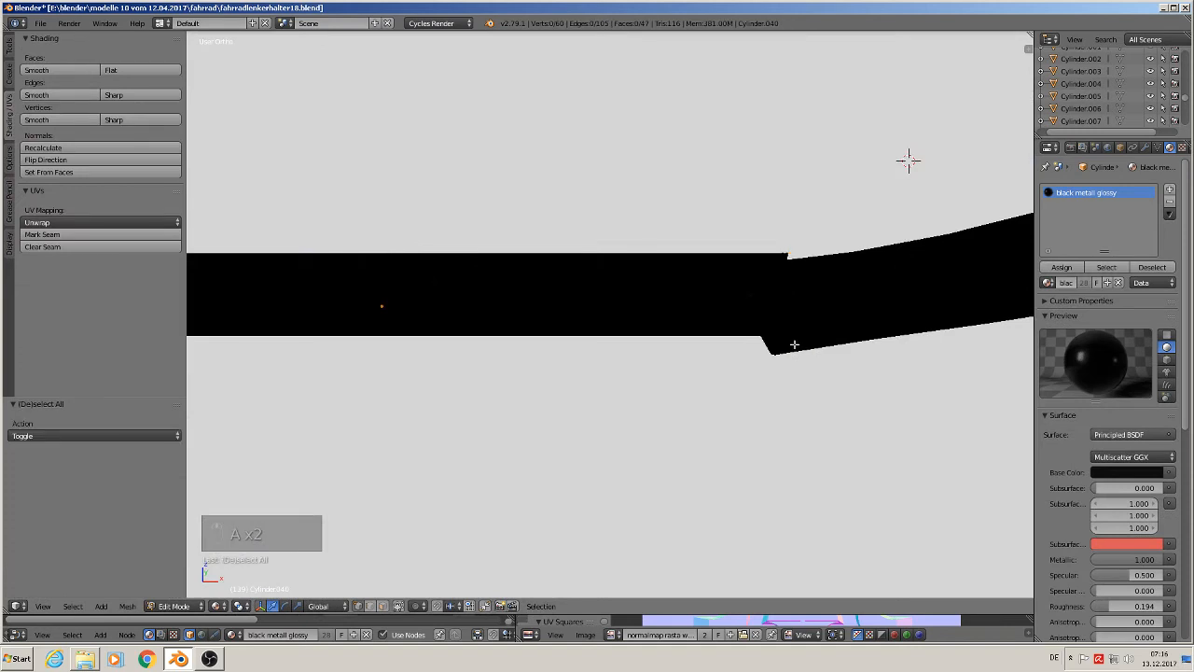
key("c")
left_click(784, 333)
key("g")
key("z")
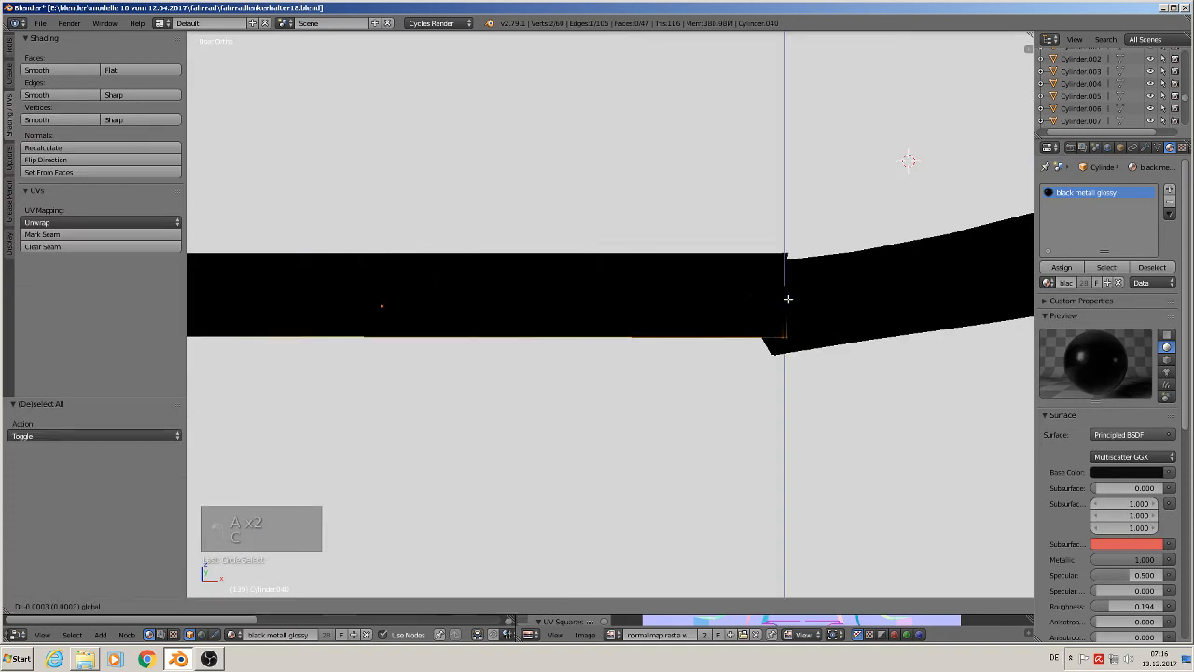
left_click(788, 315)
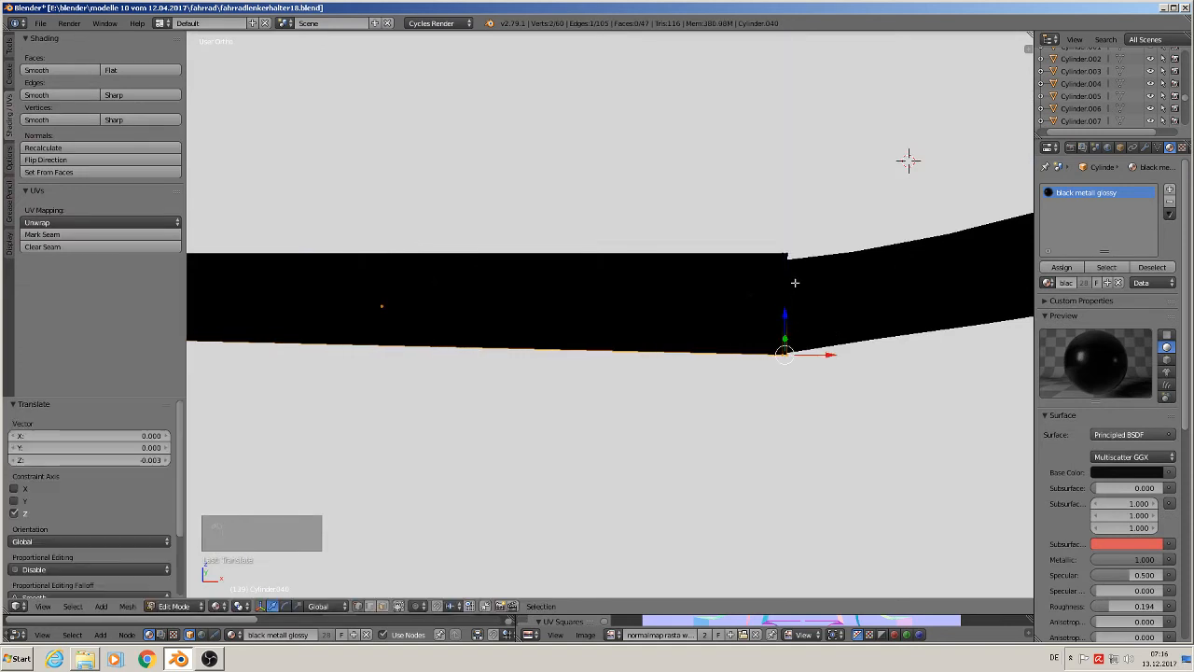
Step: Select the rod's end edge loop at the bend, extrude it 0.003 along X into the angled section and scale it
right_click(788, 266, "alt")
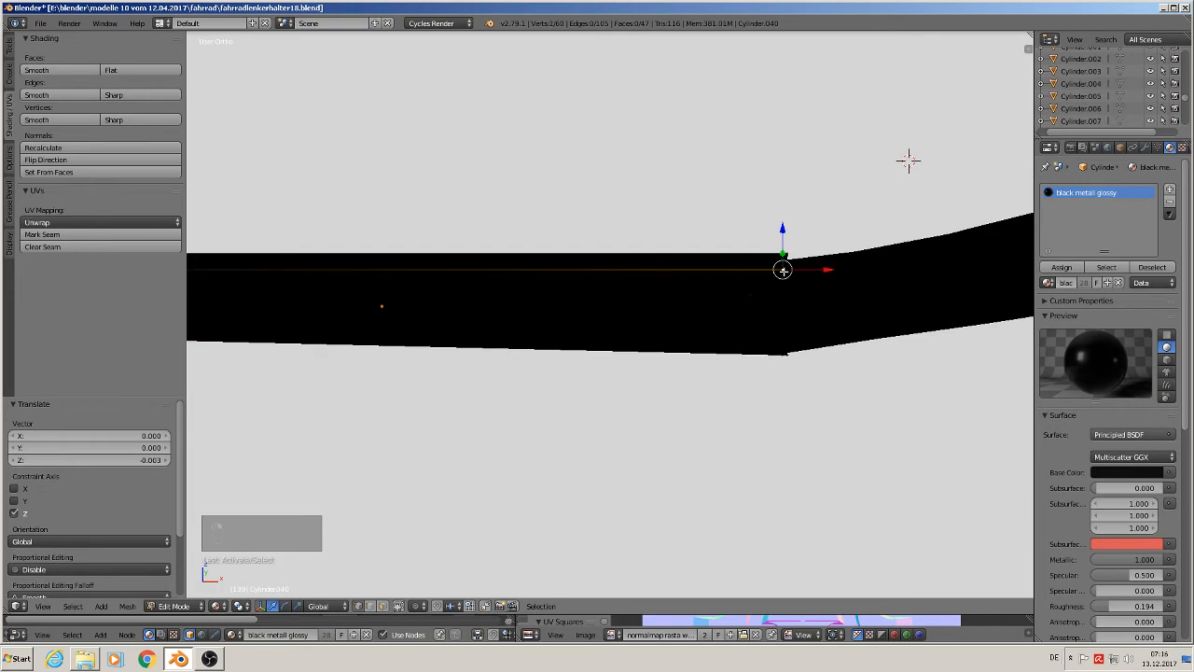
key("e")
left_click(851, 308)
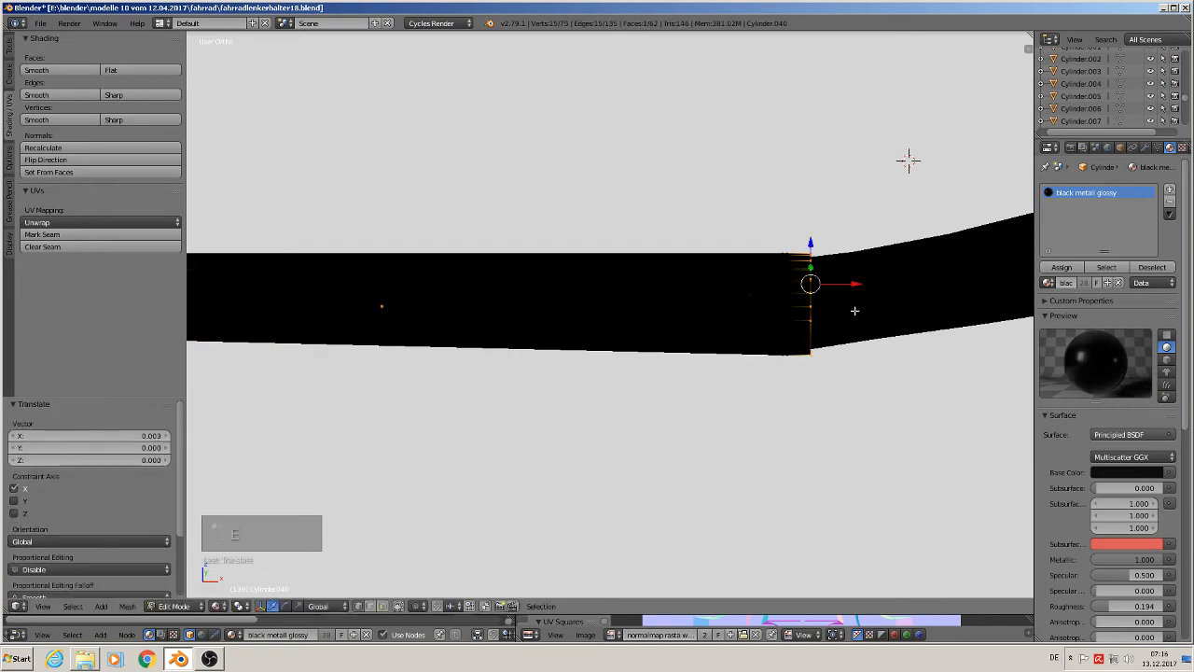
key("s")
left_click(848, 306)
Step: Push the rod's extruded end loop further along X into the angled section, returning to Object Mode with nothing selected
key("Tab")
mouse_move(862, 341)
middle_mouse_down()
mouse_move(914, 368)
mouse_move(868, 341)
mouse_move(859, 315)
middle_mouse_up()
key("Tab")
left_click_drag(856, 283, 902, 284)
key("Tab")
scroll(885, 324, "down", 4)
key("a")
scroll(866, 344, "down", 3)
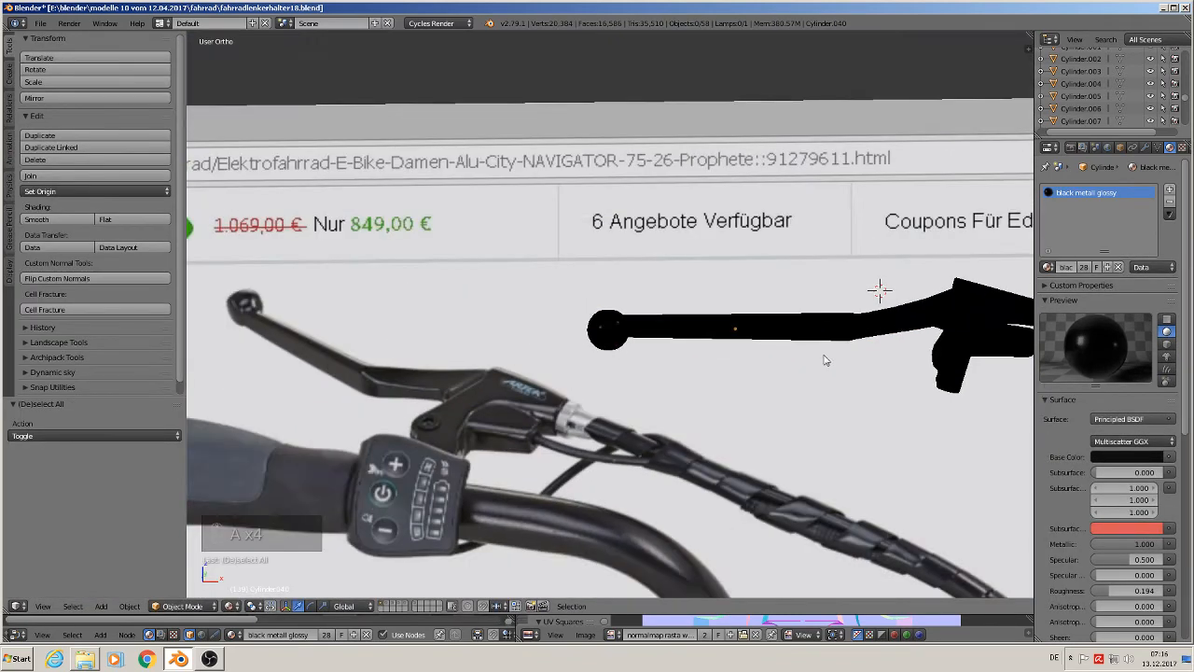
Step: Move the ball end 0.003 on Z and 0.003 on X onto the rod's tip, keeping its size, and clear the selection
scroll(824, 358, "up", 2)
scroll(803, 351, "down", 1)
right_click(576, 324)
left_click_drag(566, 290, 571, 287)
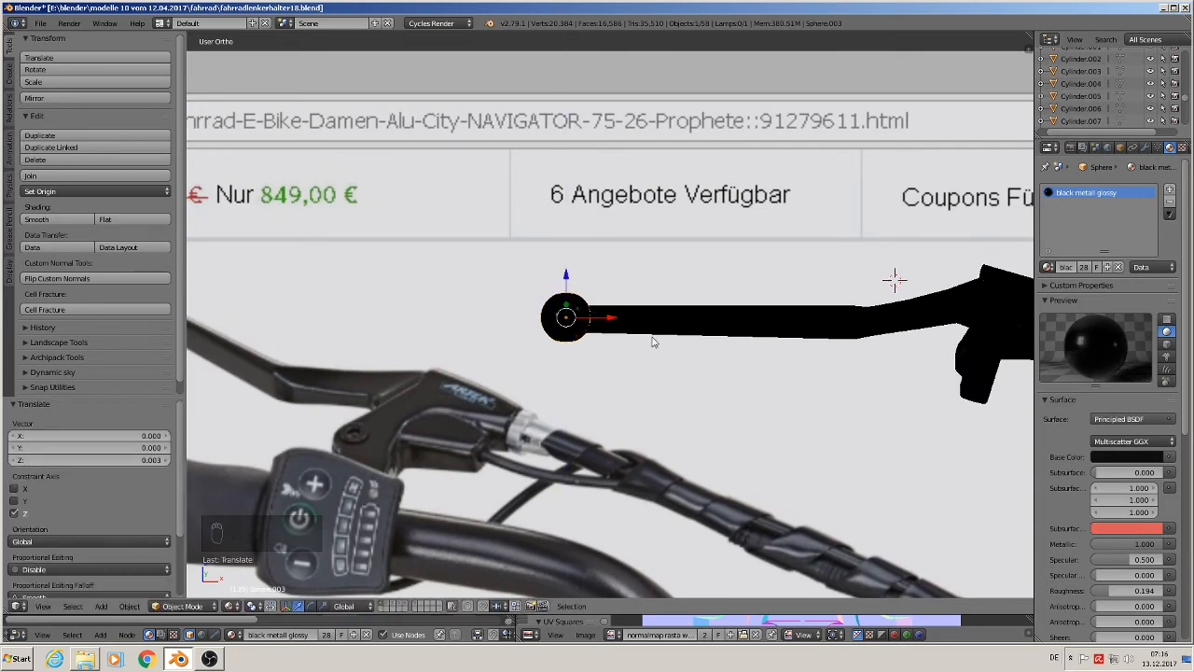
left_click_drag(613, 323, 619, 319)
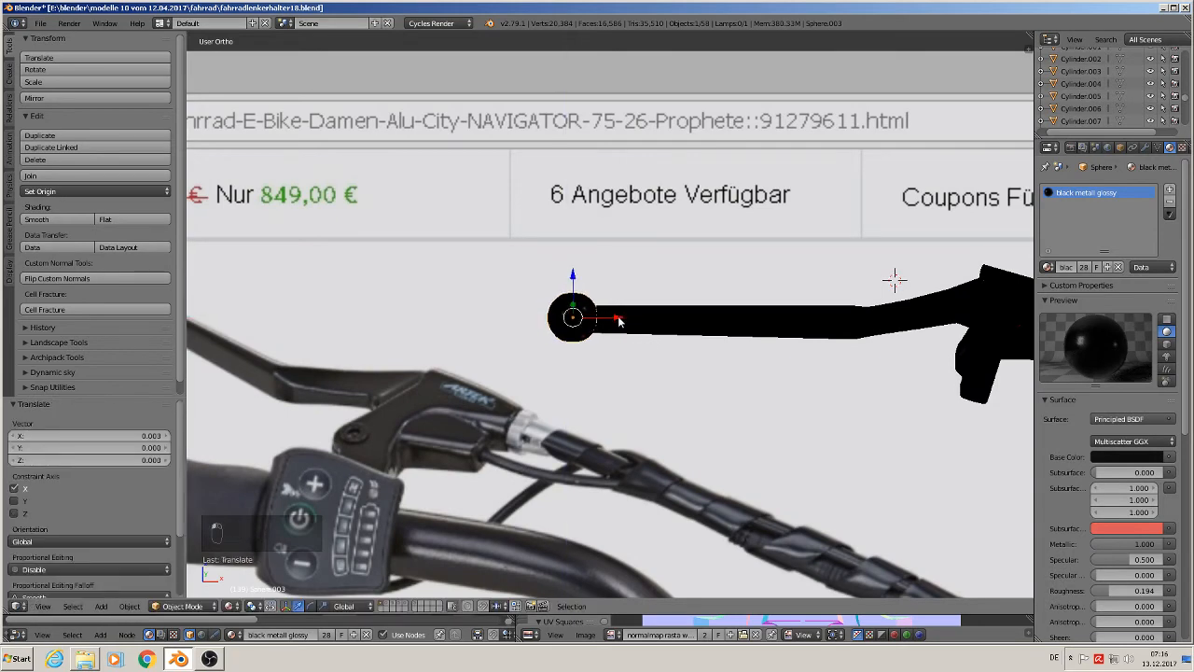
mouse_move(619, 319)
middle_mouse_down()
mouse_move(642, 387)
mouse_move(620, 382)
mouse_move(619, 318)
middle_mouse_up()
key("s")
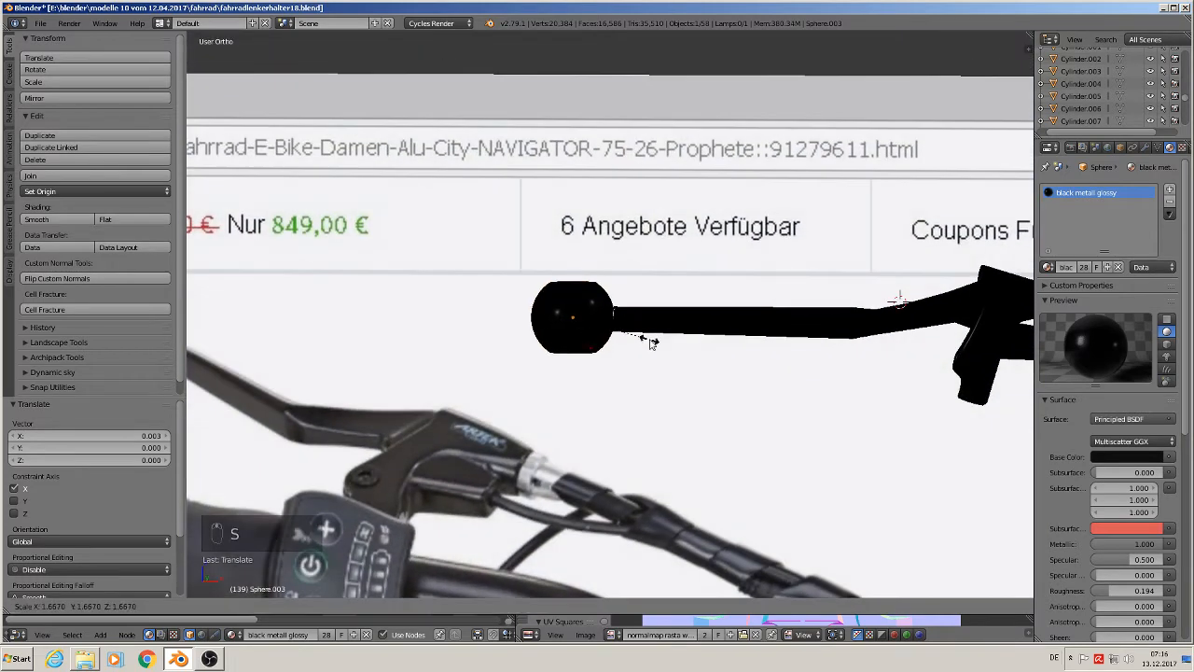
right_click(651, 344)
key("a")
scroll(706, 371, "down", 4)
scroll(733, 376, "up", 2)
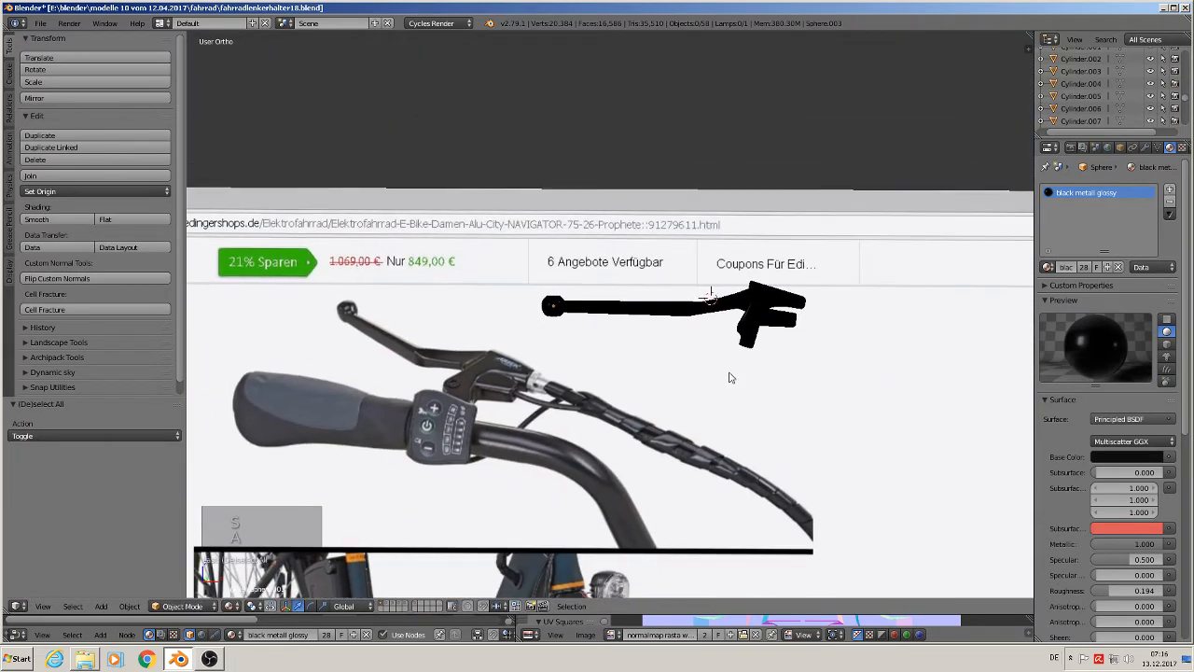
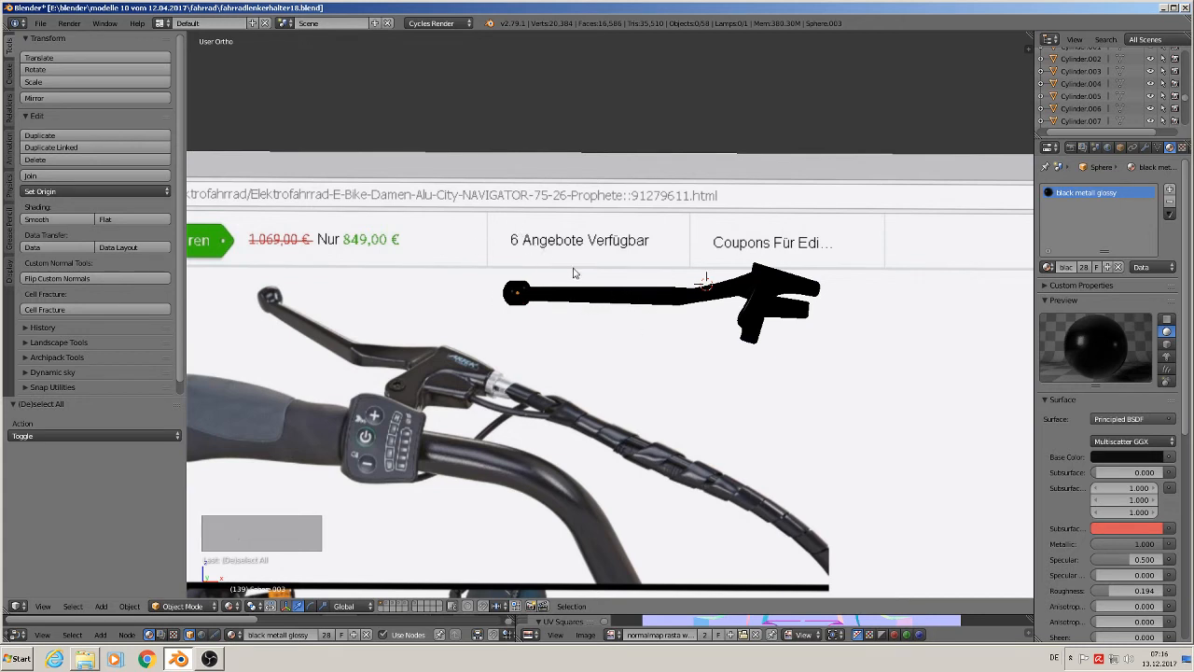
Step: Rotate the straight rod 4.09° and raise it 0.005 on Z so it meets the angled section at the bend
right_click(601, 296)
key("r")
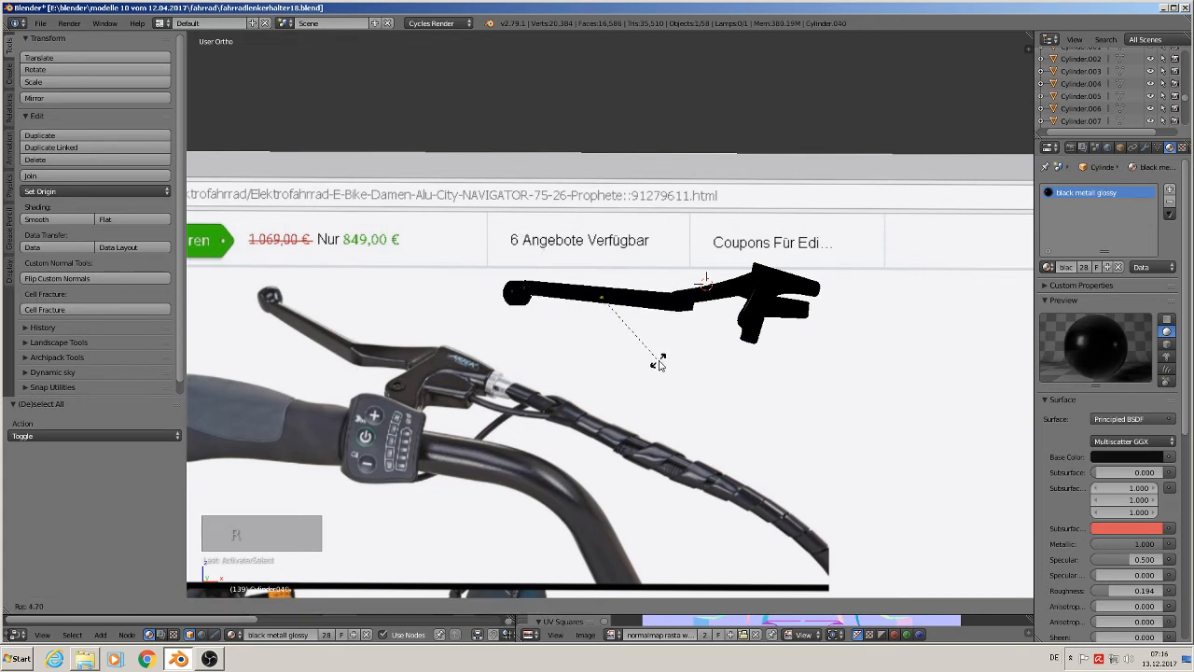
left_click(659, 363)
key("g")
key("z")
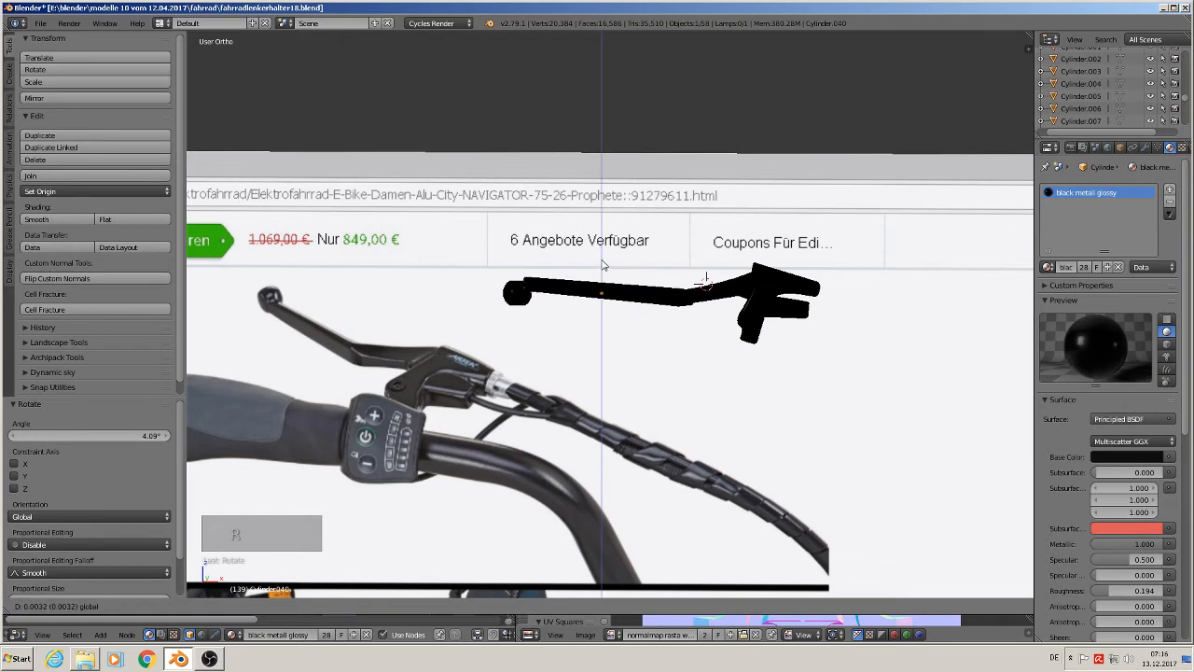
left_click(576, 289)
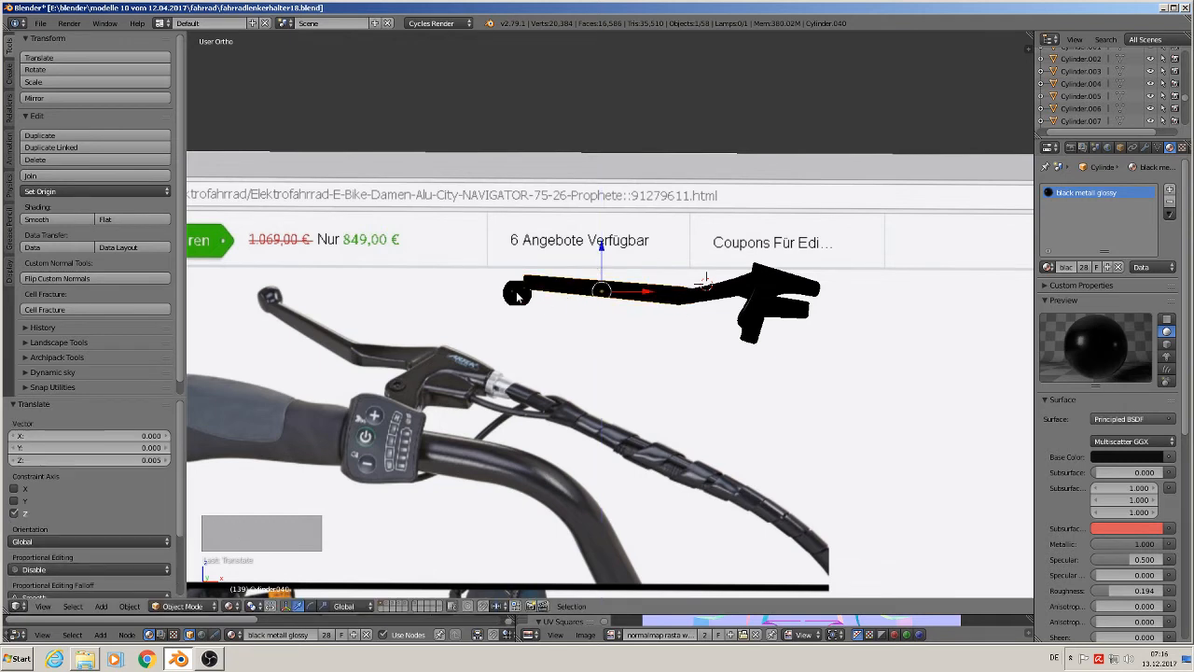
Step: Raise the ball end 0.008 on Z to the rod's tip, rotate it to follow the rod's tilt and clear the selection
right_click(518, 297)
key("g")
key("z")
left_click(521, 256)
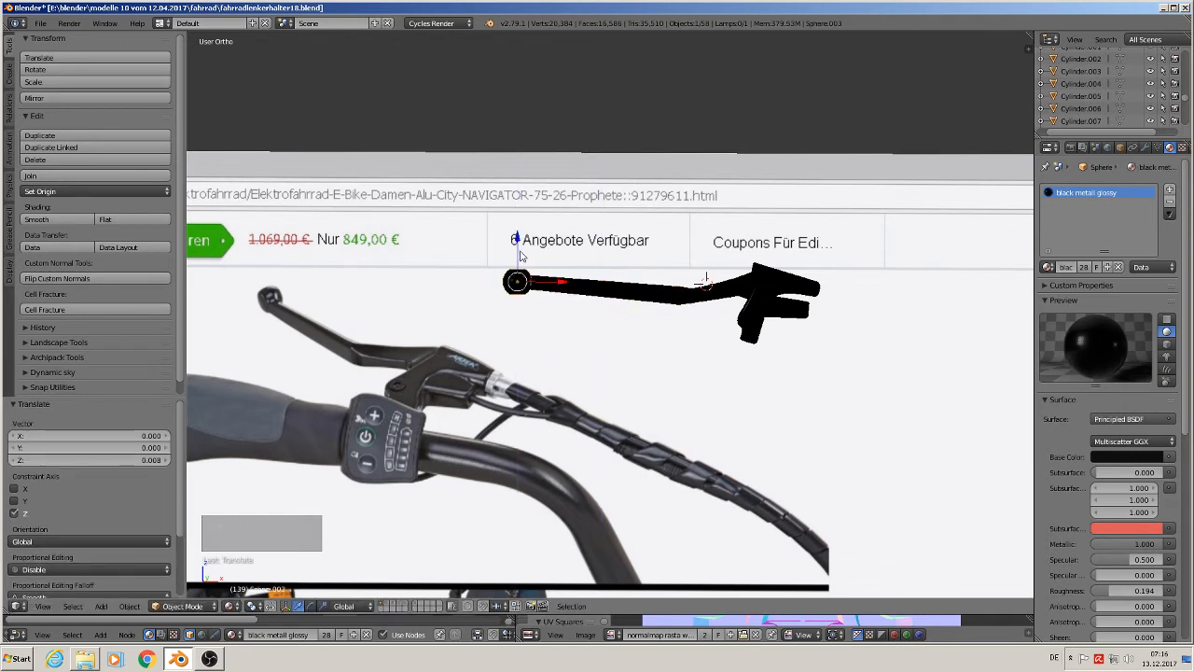
key("r")
left_click(579, 367)
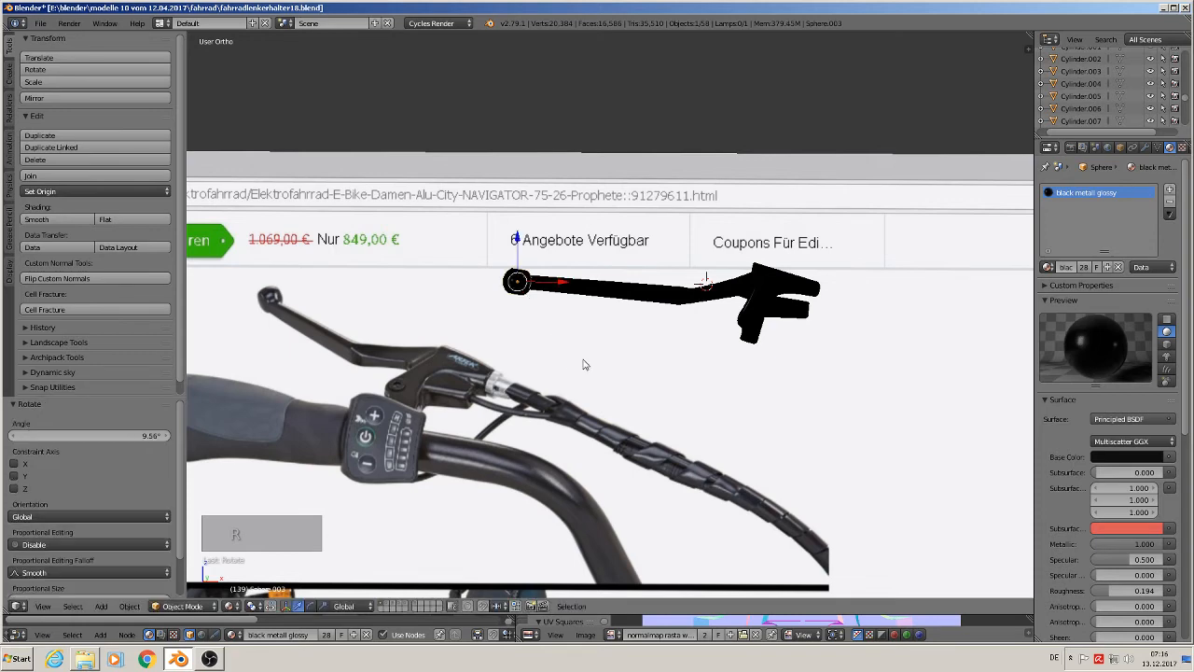
key("r")
left_click(593, 361)
key("a")
scroll(688, 317, "up", 5)
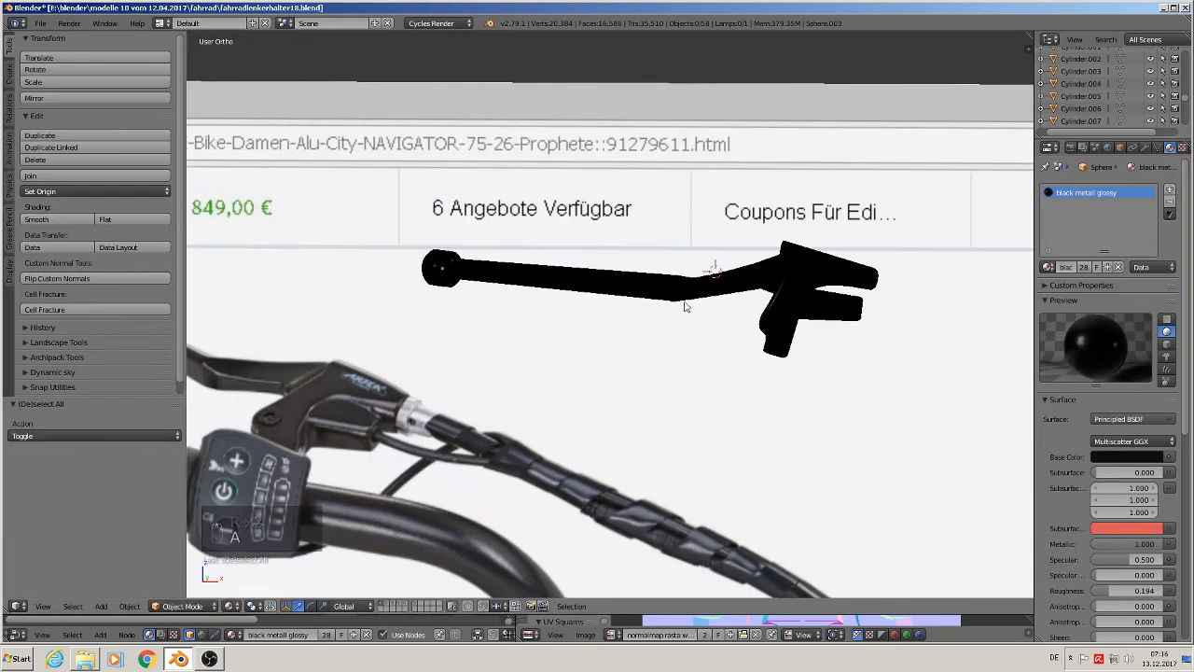
Step: Open the straight rod in Edit Mode and circle-select the vertices along its upper edge at the bend
key("Tab")
key("Tab")
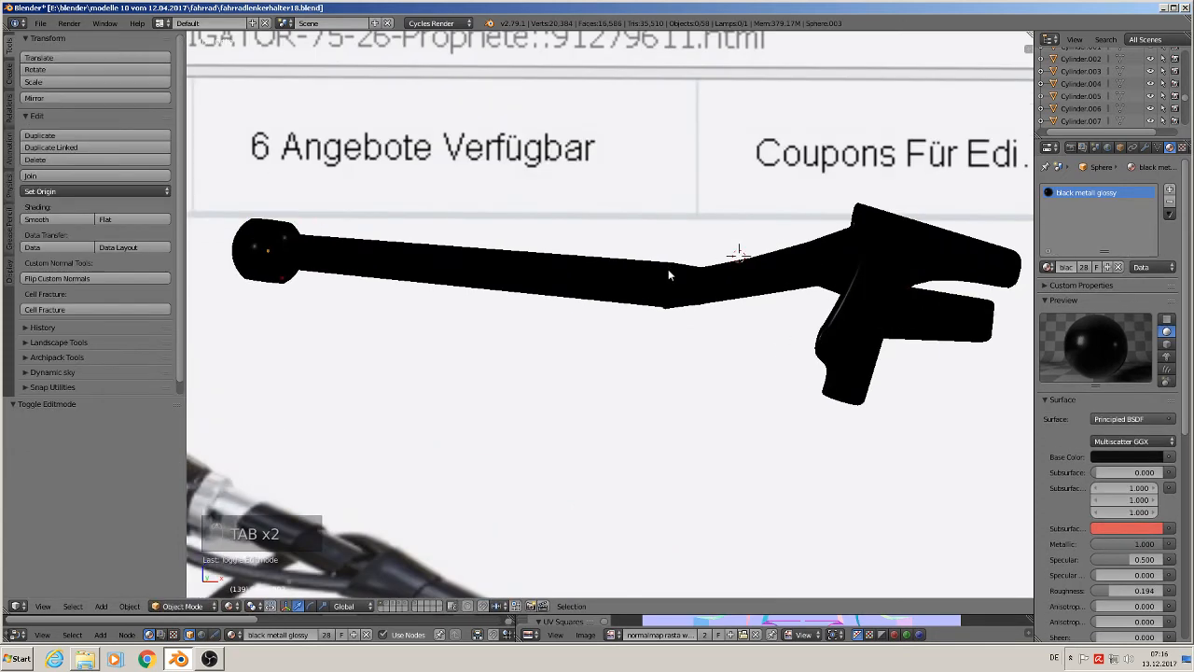
right_click(668, 271)
key("Tab")
key("a")
key("c")
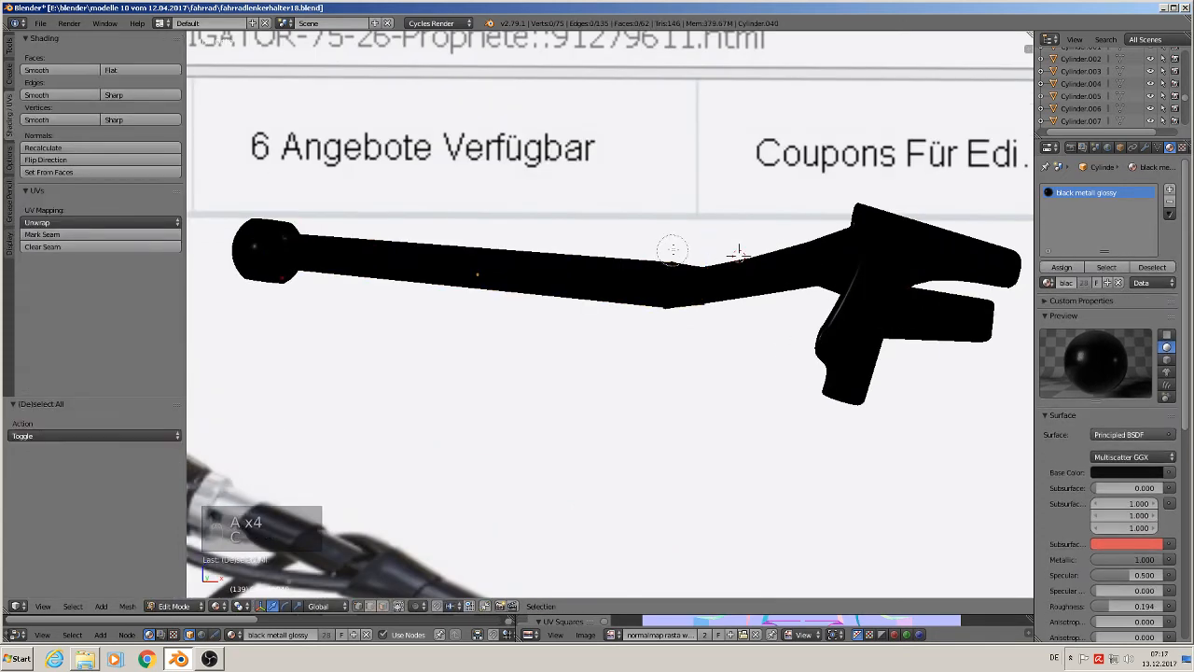
left_click(672, 250)
left_click_drag(672, 250, 672, 267)
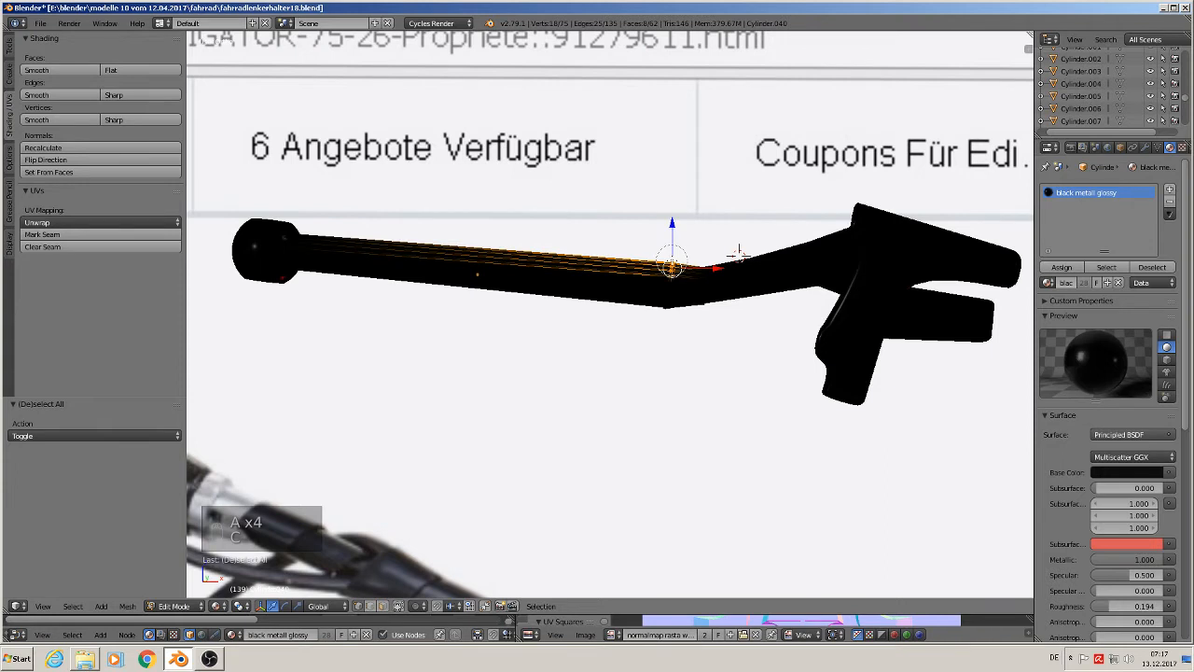
right_click(672, 258)
Step: Lower the single vertex on the rod's upper edge at the bend by 0.002 on Z using Connected proportional editing, then return to Object Mode
right_click(671, 253)
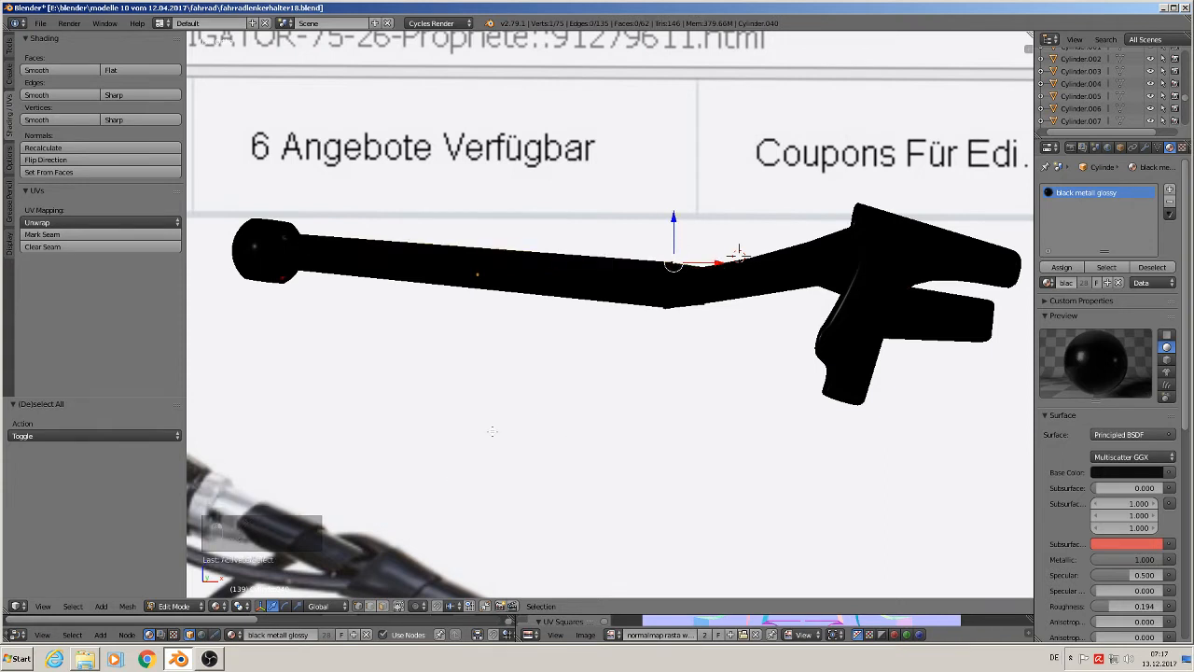
left_click(415, 608)
left_click(456, 546)
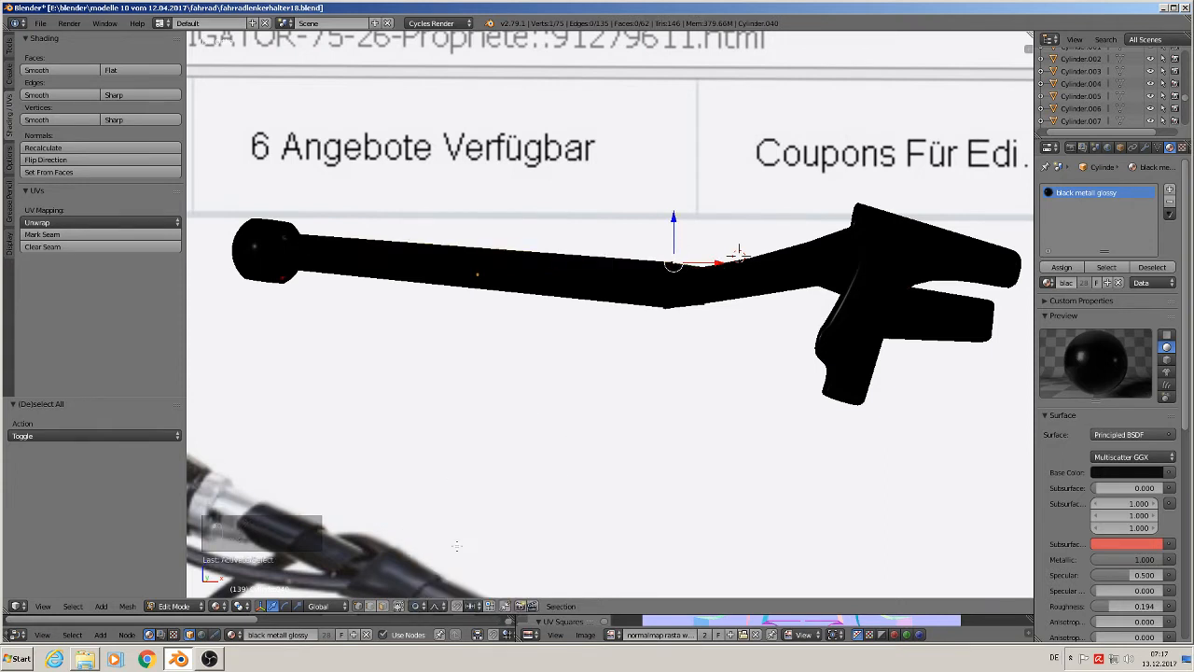
key("g")
key("z")
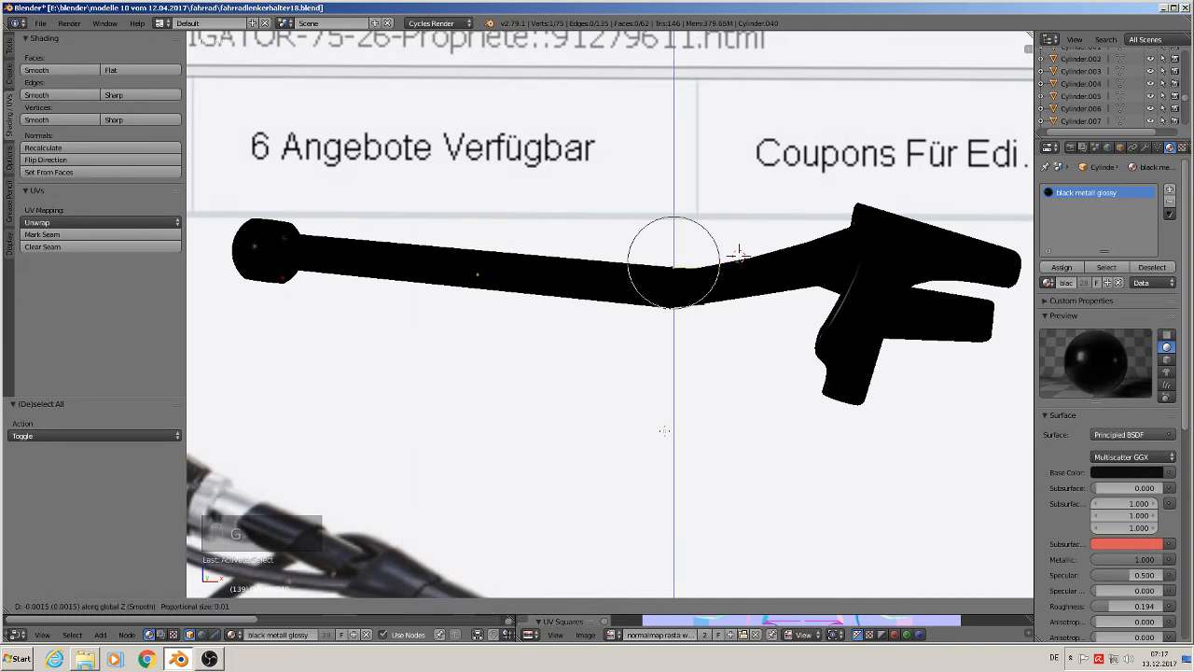
left_click(663, 432)
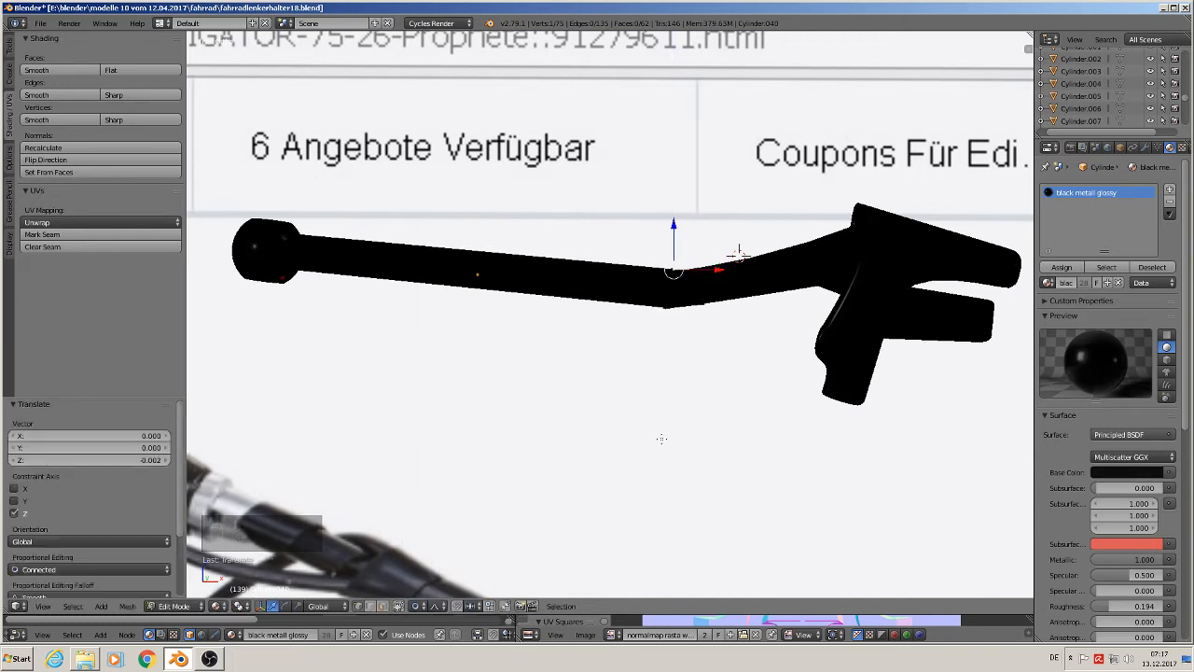
key("Tab")
scroll(679, 483, "down", 4)
key("a")
key("a")
scroll(678, 482, "down", 2)
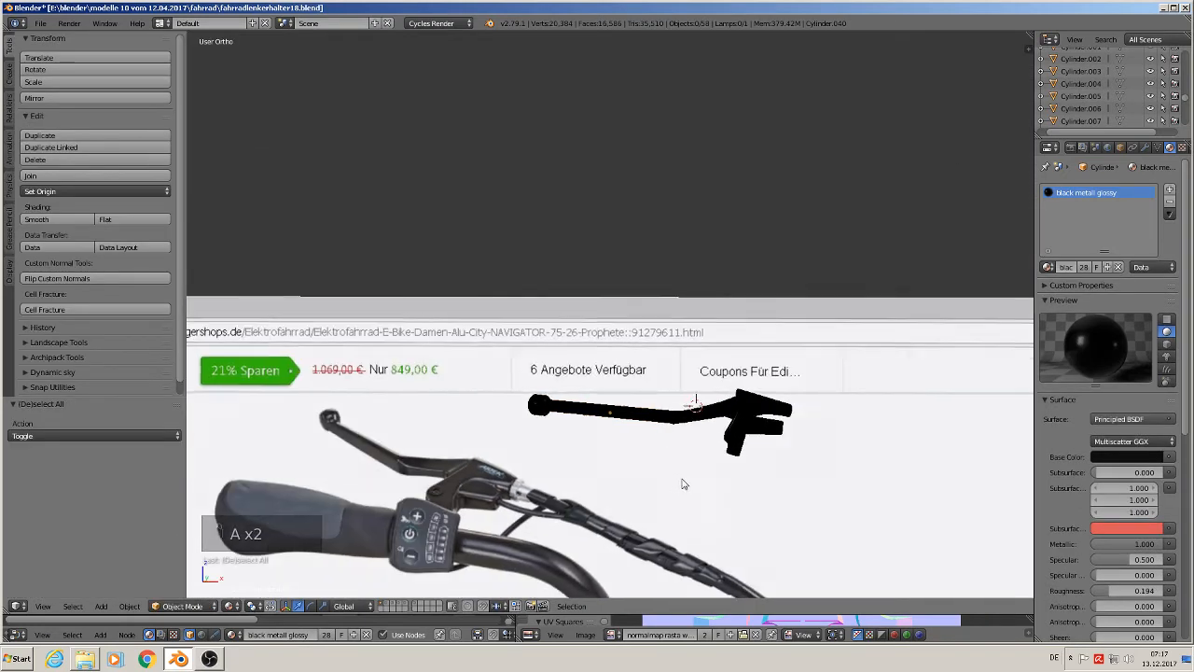
Step: From the front view, shorten the rod in Edit Mode by moving its ball-side vertices about 0.035 along X and slightly down along its slope
key("KP_1")
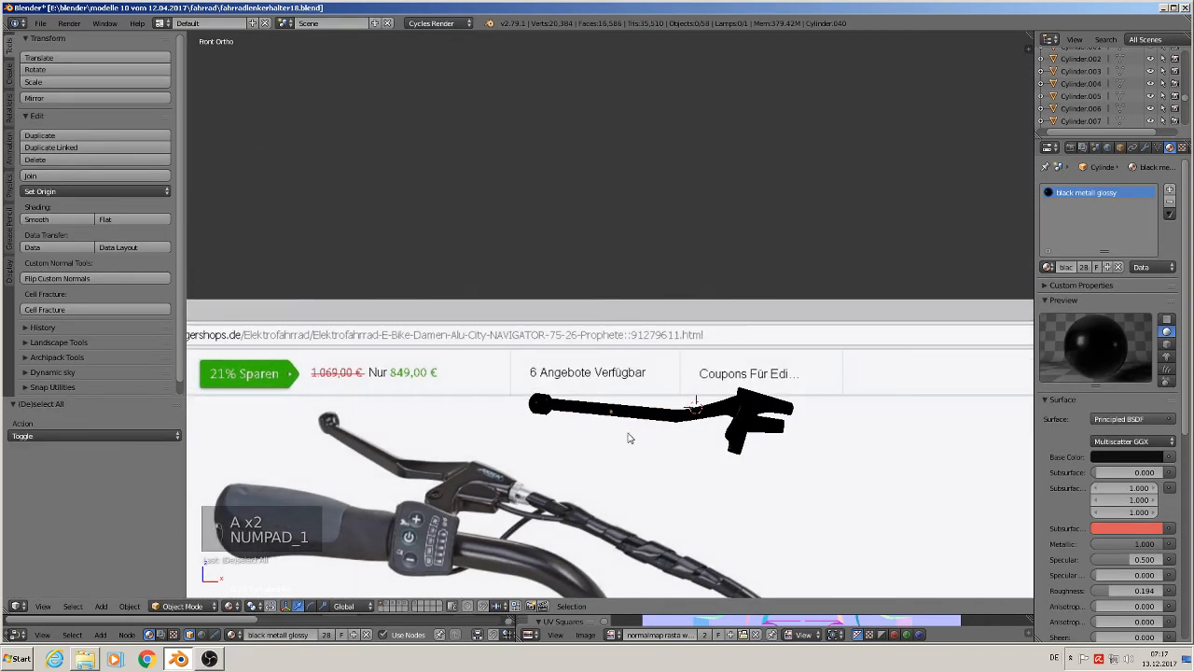
scroll(629, 435, "up", 2)
right_click(566, 411)
key("Tab")
key("a")
key("a")
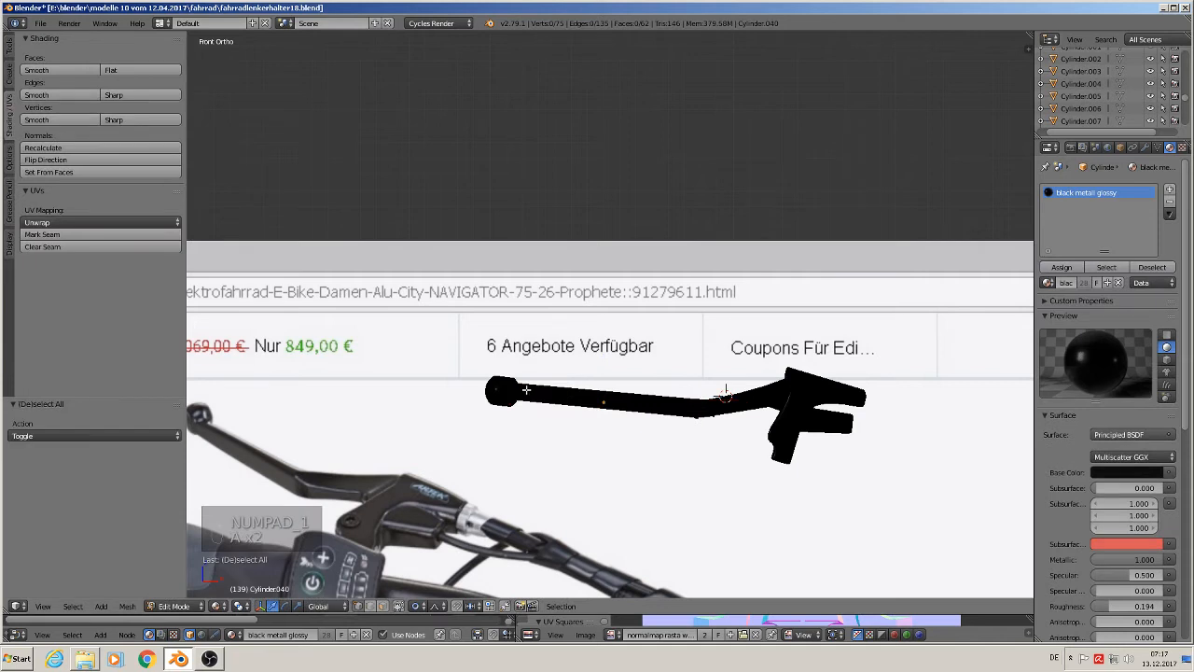
key("c")
left_click(509, 390)
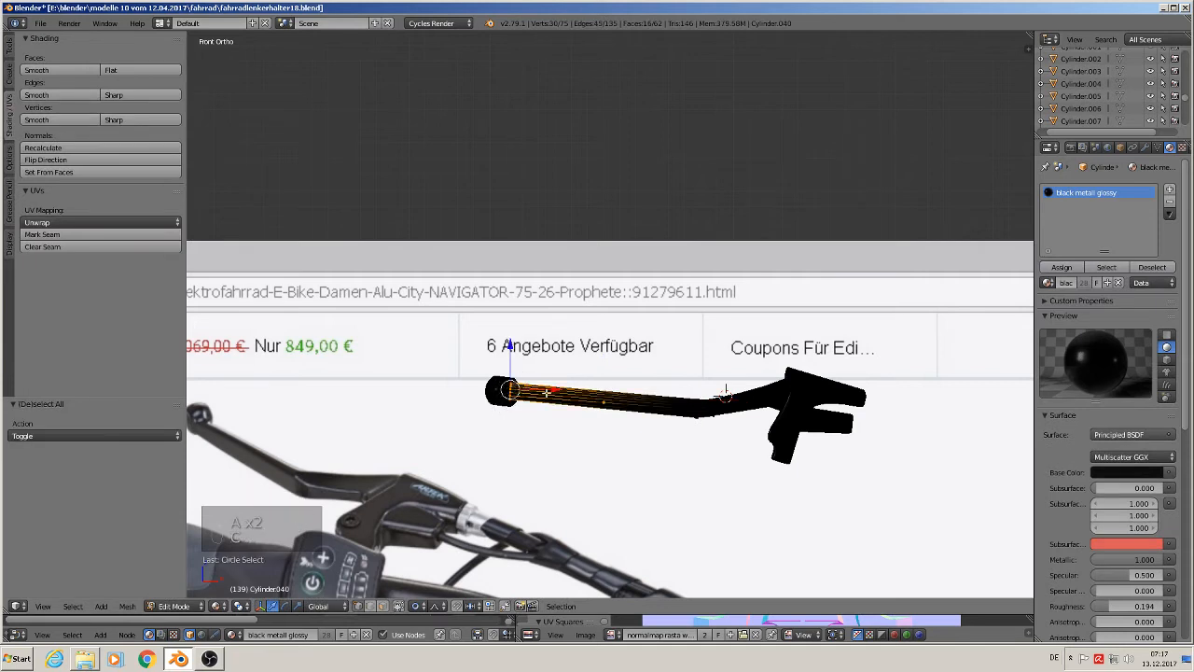
key("g")
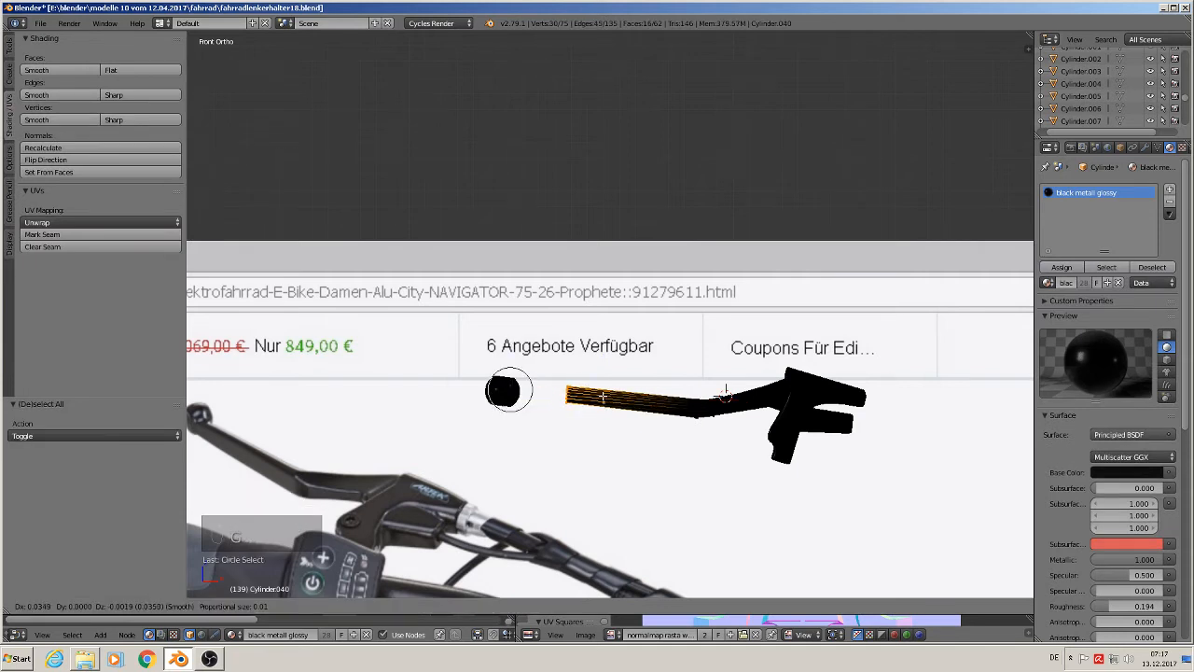
left_click(603, 396)
key("Tab")
Step: Move the ball end about 0.032 and a further 0.002 on X and lower it 0.000767 on Z to meet the shortened rod
right_click(522, 394)
key("g")
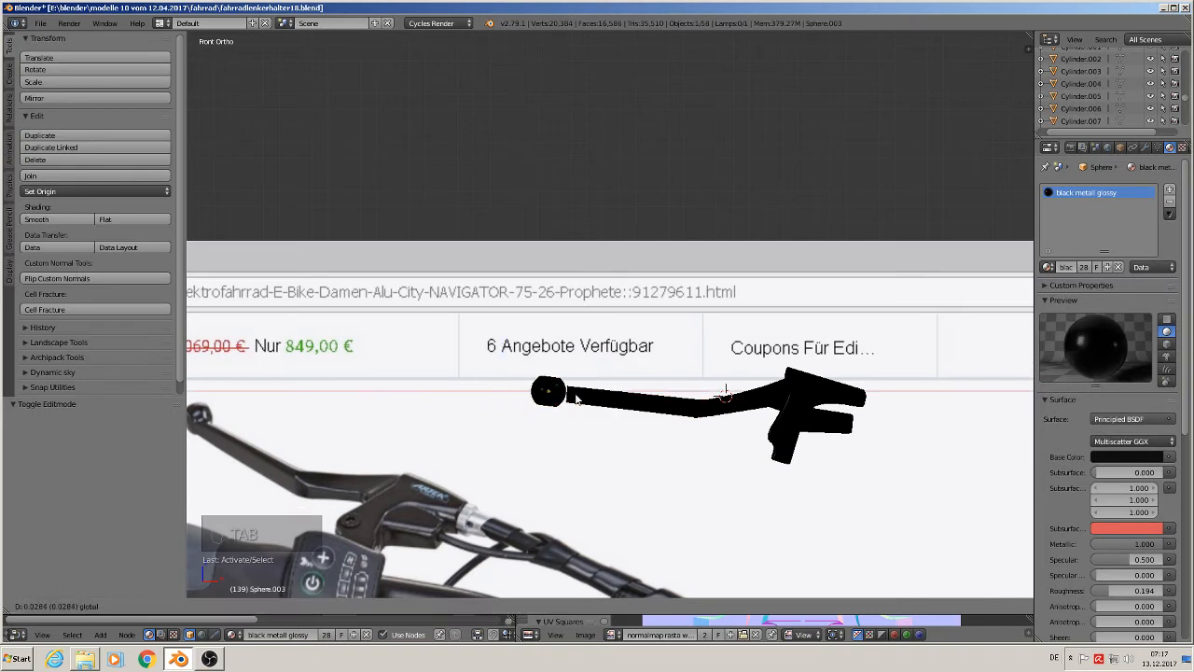
left_click(582, 399)
key("g")
key("z")
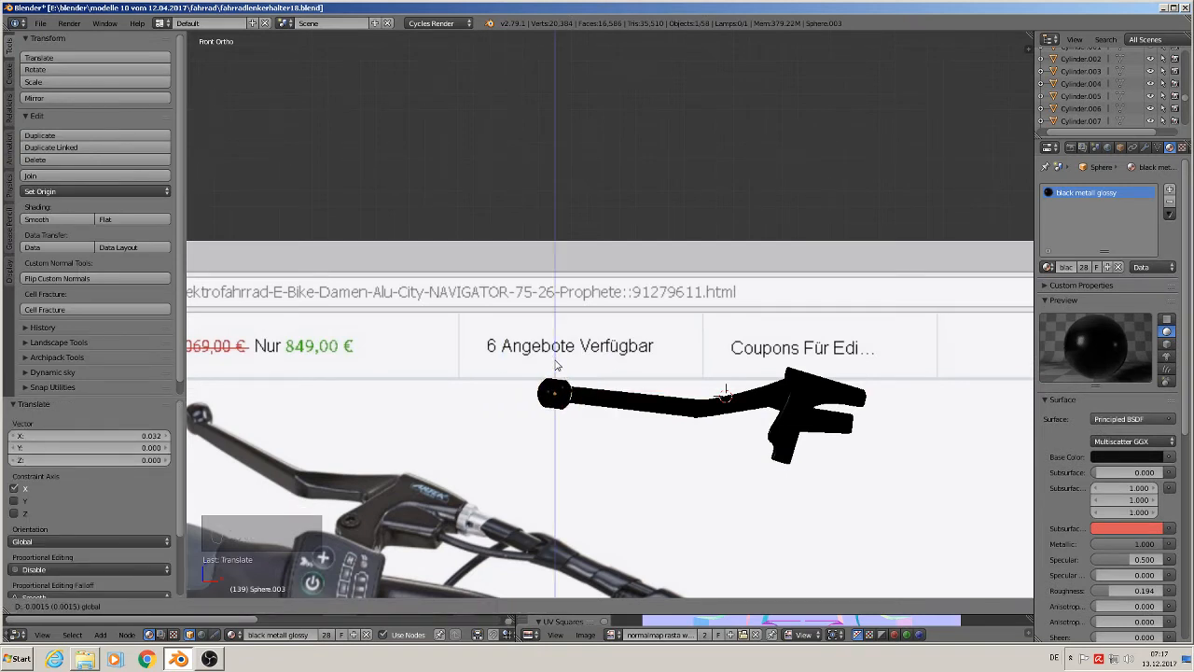
left_click(557, 364)
key("g")
key("x")
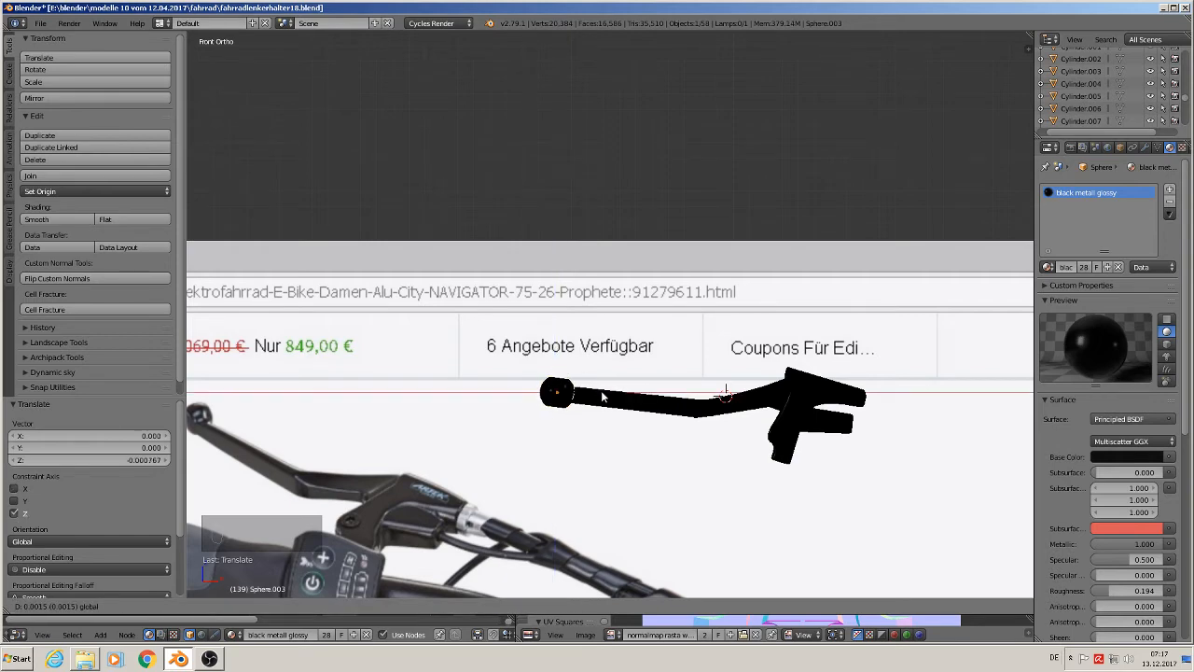
left_click(605, 400)
Step: Scale the ball end down uniformly to 0.843
scroll(639, 447, "up", 3)
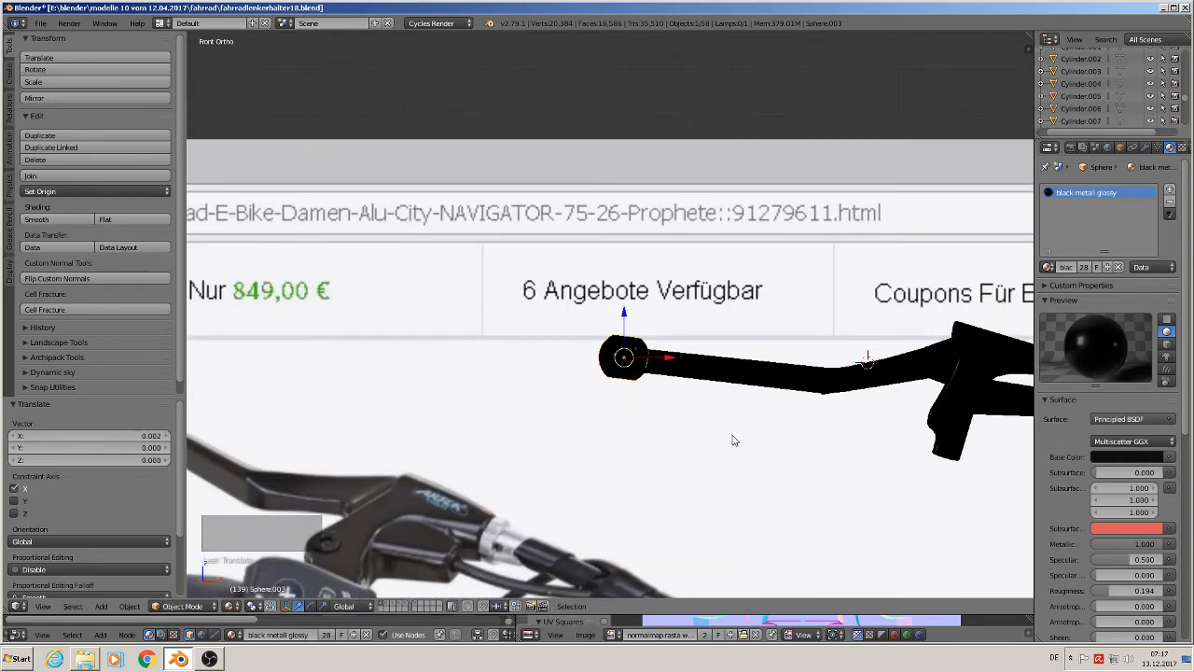
key("s")
left_click(709, 427)
Step: Slightly scale down the rod's ball-side end vertices in Edit Mode with proportional editing, then return to Object Mode
right_click(684, 377)
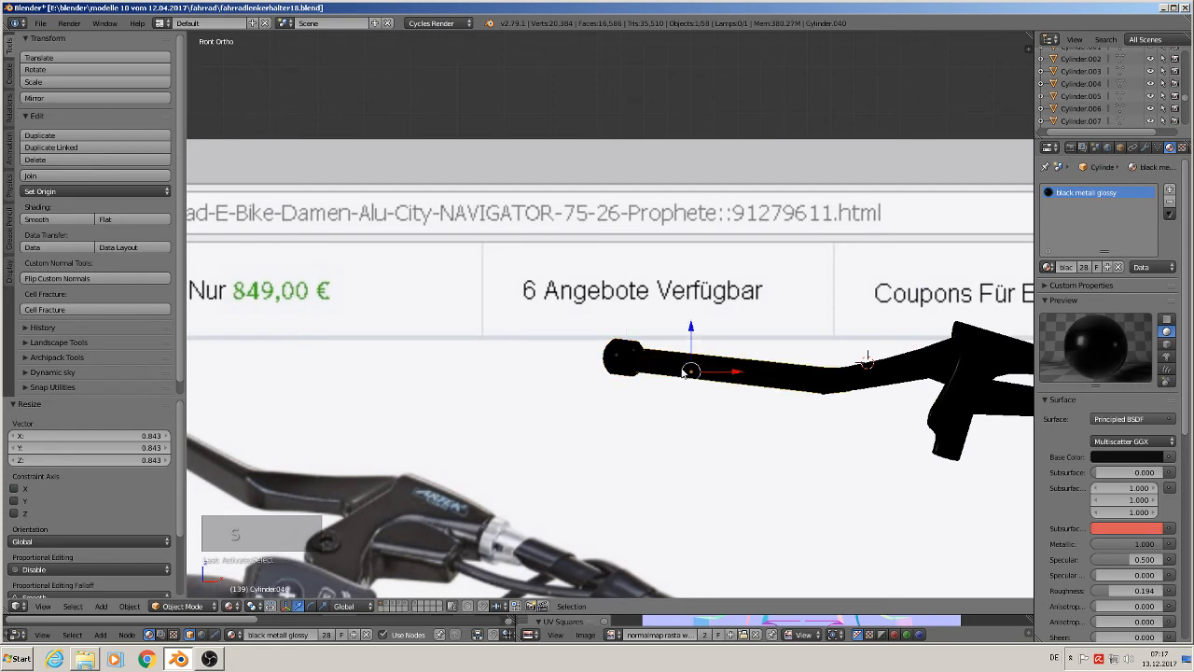
key("Tab")
key("s")
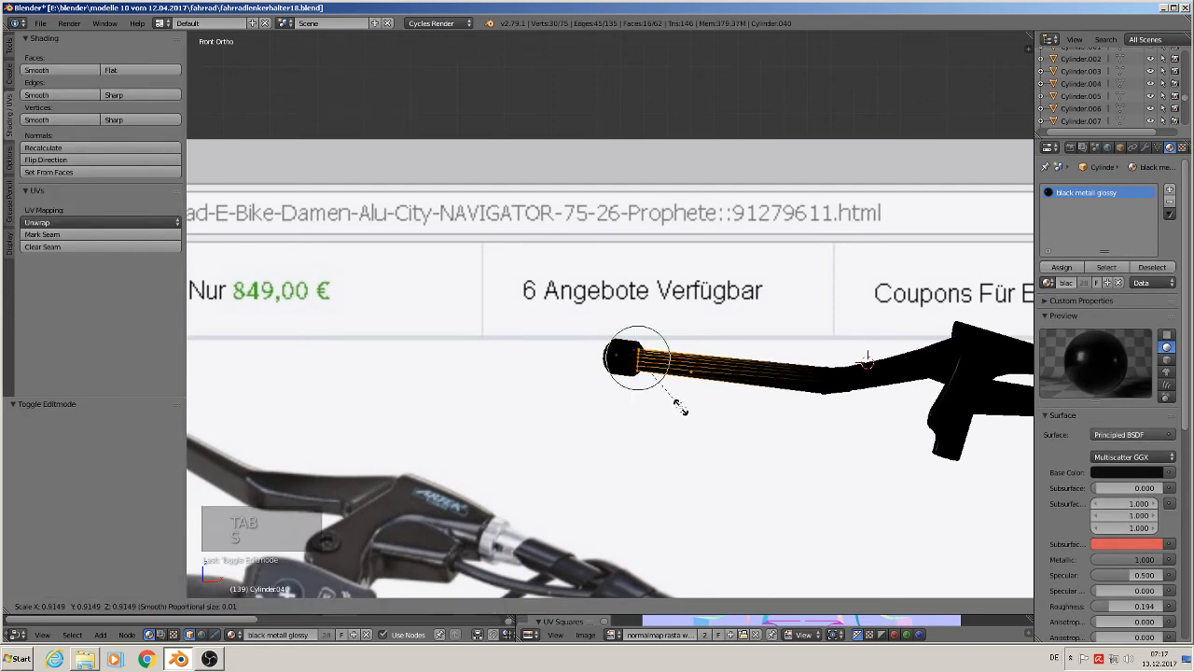
left_click(677, 403)
key("Tab")
scroll(715, 430, "down", 1)
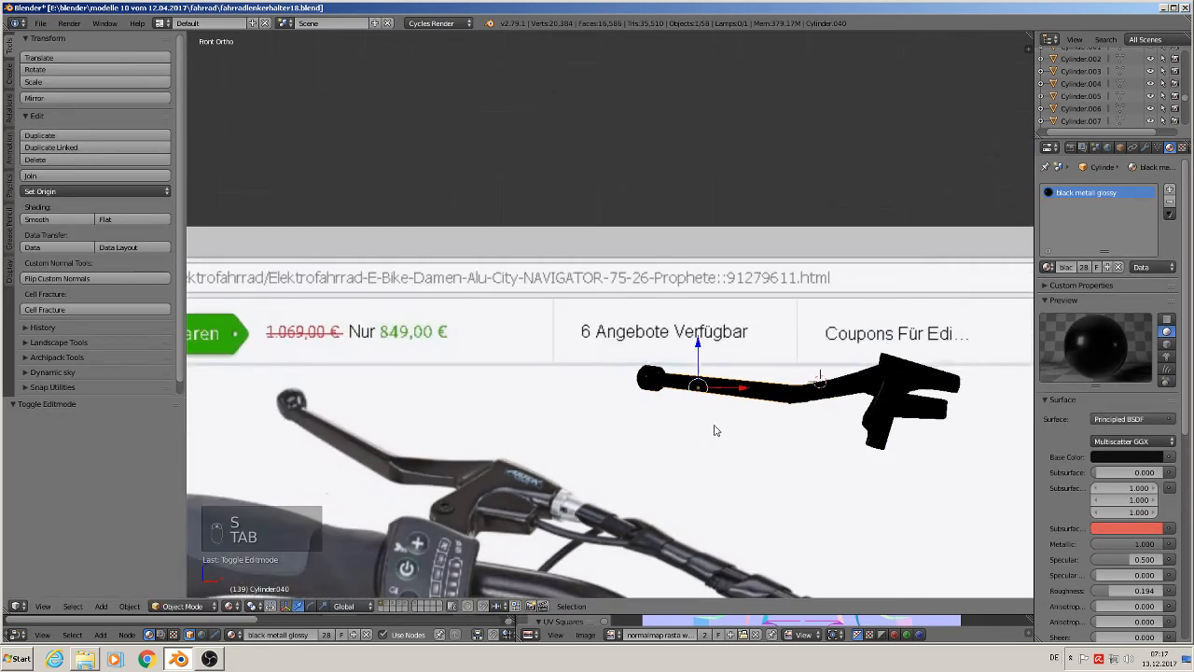
Step: Select the ball end, rod, angled section and both bracket parts together and join them into one object
mouse_move(779, 442)
middle_mouse_down()
mouse_move(808, 467)
mouse_move(841, 435)
mouse_move(825, 444)
mouse_move(851, 483)
mouse_move(840, 523)
mouse_move(814, 502)
mouse_move(776, 540)
mouse_move(737, 451)
mouse_move(771, 413)
mouse_move(805, 419)
mouse_move(765, 457)
middle_mouse_up()
key("a")
key("a")
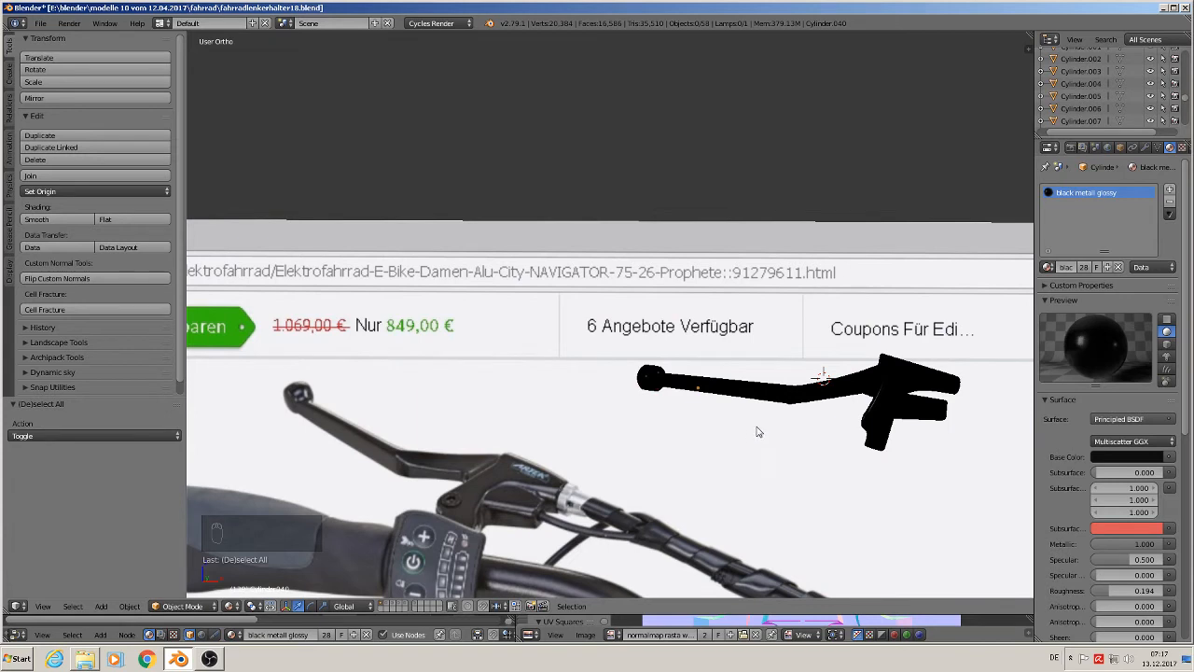
right_click(656, 381)
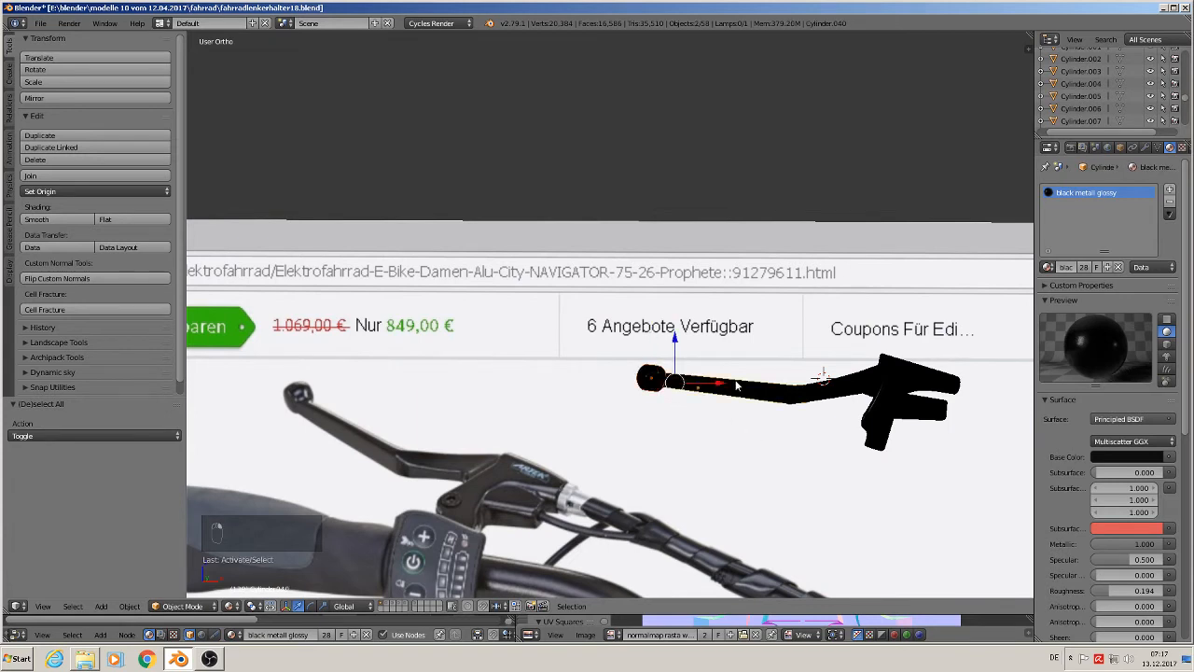
right_click(832, 391, "shift")
right_click(900, 375, "shift")
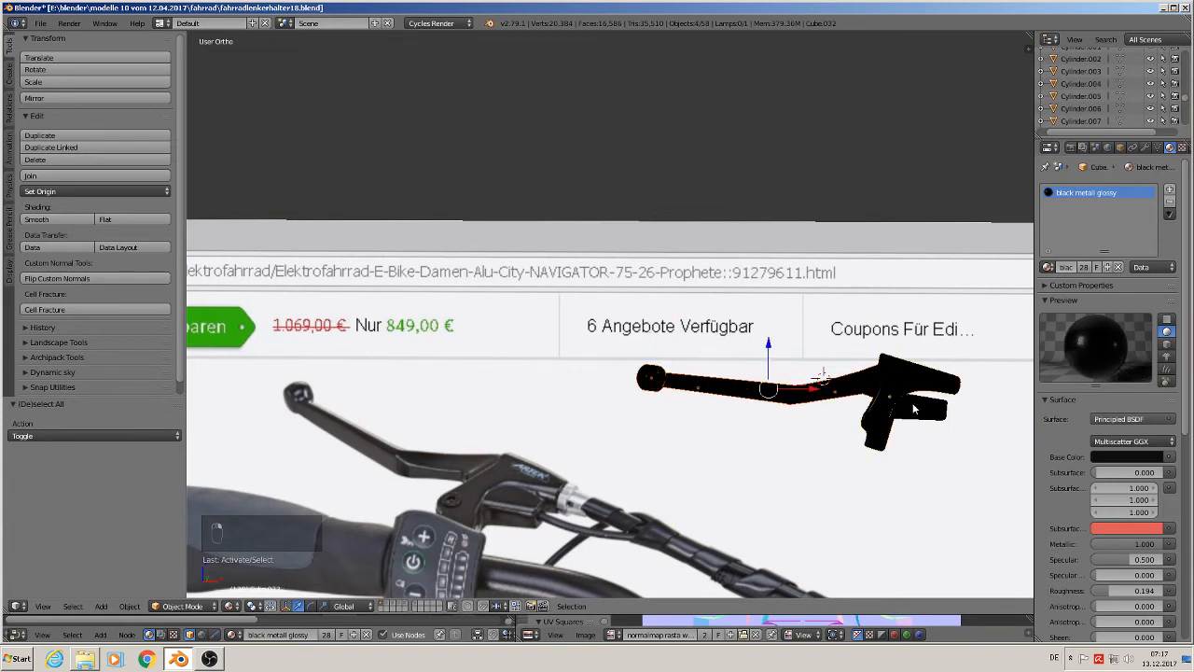
right_click(911, 413, "shift")
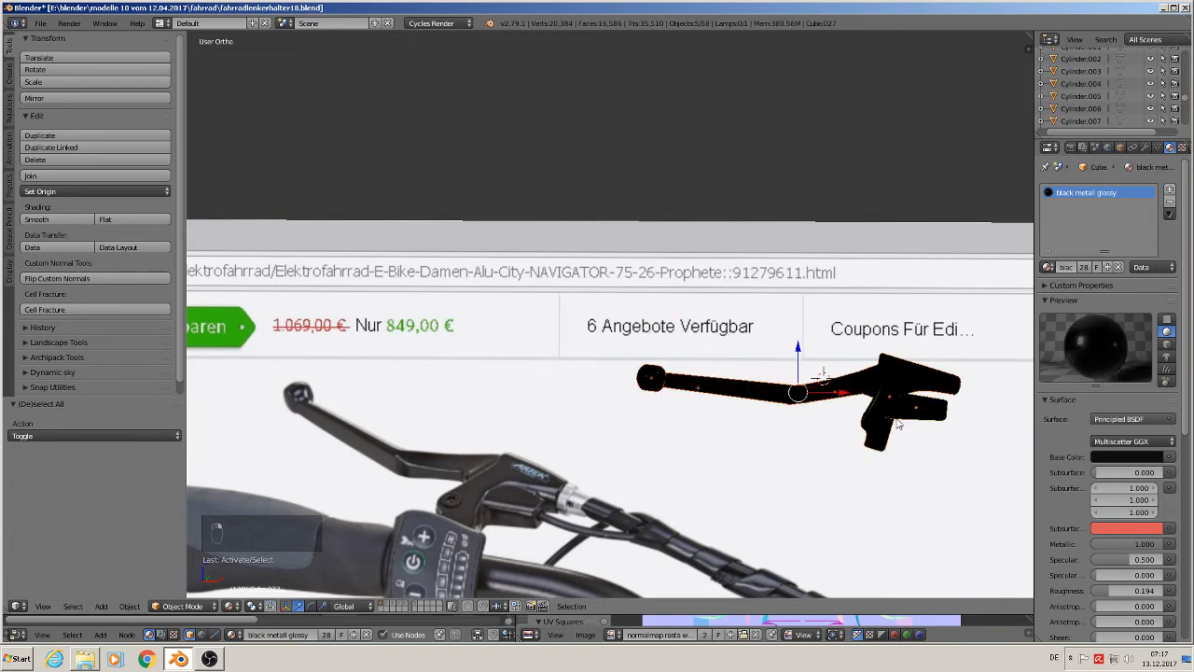
left_click(37, 176)
Step: Raise the joined lever 0.156 on Z, clear of the reference photo
left_click_drag(916, 366, 888, 116)
middle_click_drag(872, 116, 782, 116, "shift")
middle_click_drag(757, 132, 619, 236)
scroll(619, 235, "up", 2)
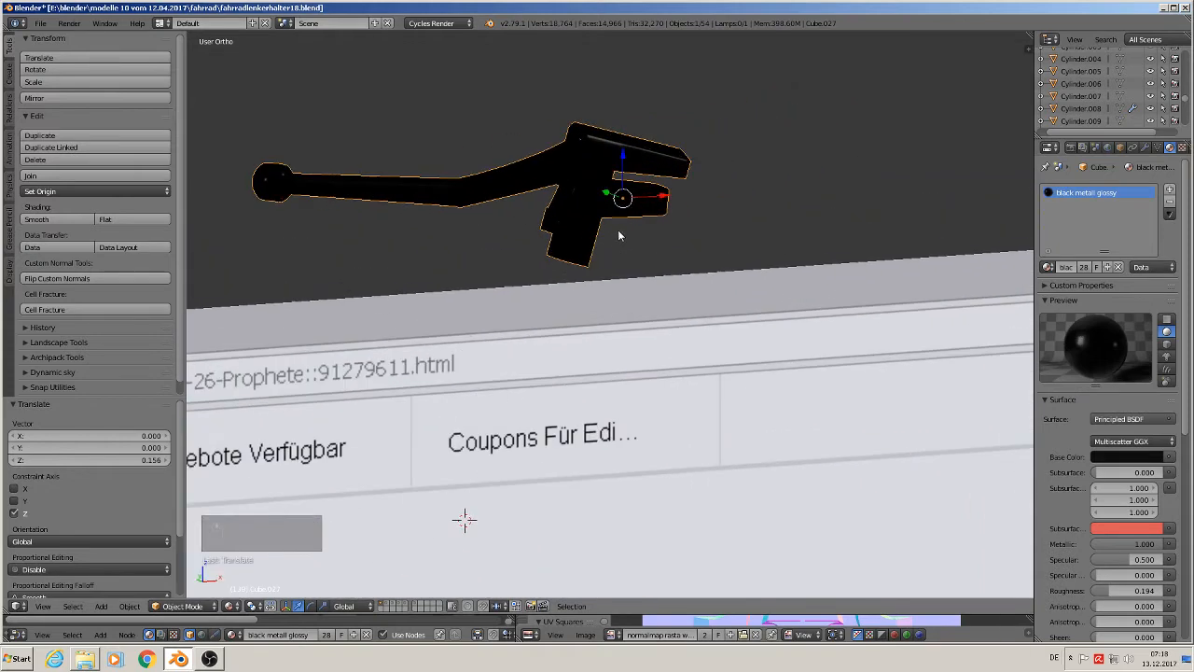
Step: Add a Subdivision Surface modifier to the joined lever and clear the selection
left_click(1146, 148)
left_click(1108, 216)
left_click(972, 402)
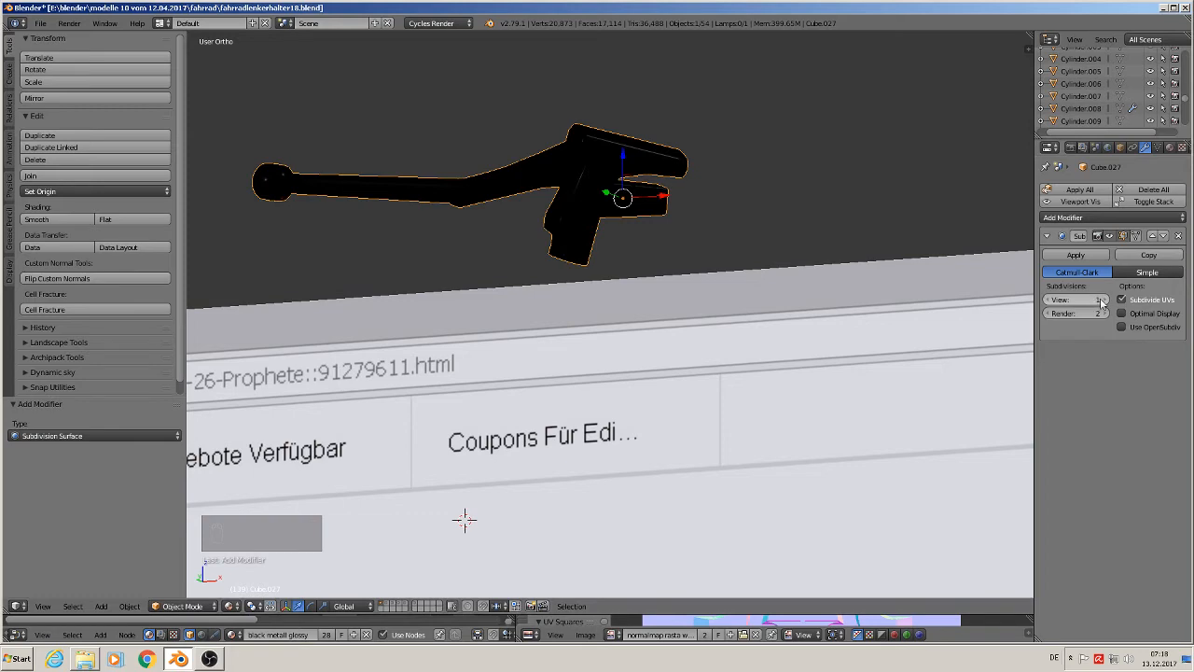
middle_click_drag(789, 254, 719, 225)
key("a")
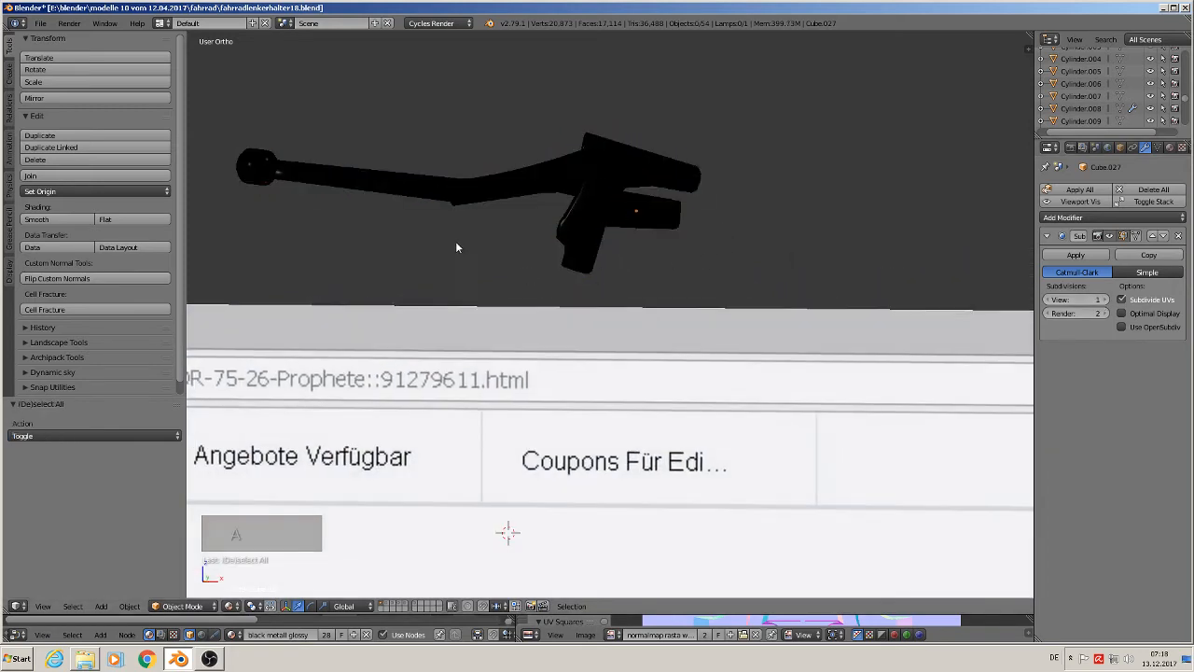
Step: Open the joined lever in Edit Mode and deselect all its vertices, focusing on the bend
scroll(456, 247, "up", 5)
key("Tab")
key("Tab")
key("Tab")
key("Tab")
key("Tab")
key("Tab")
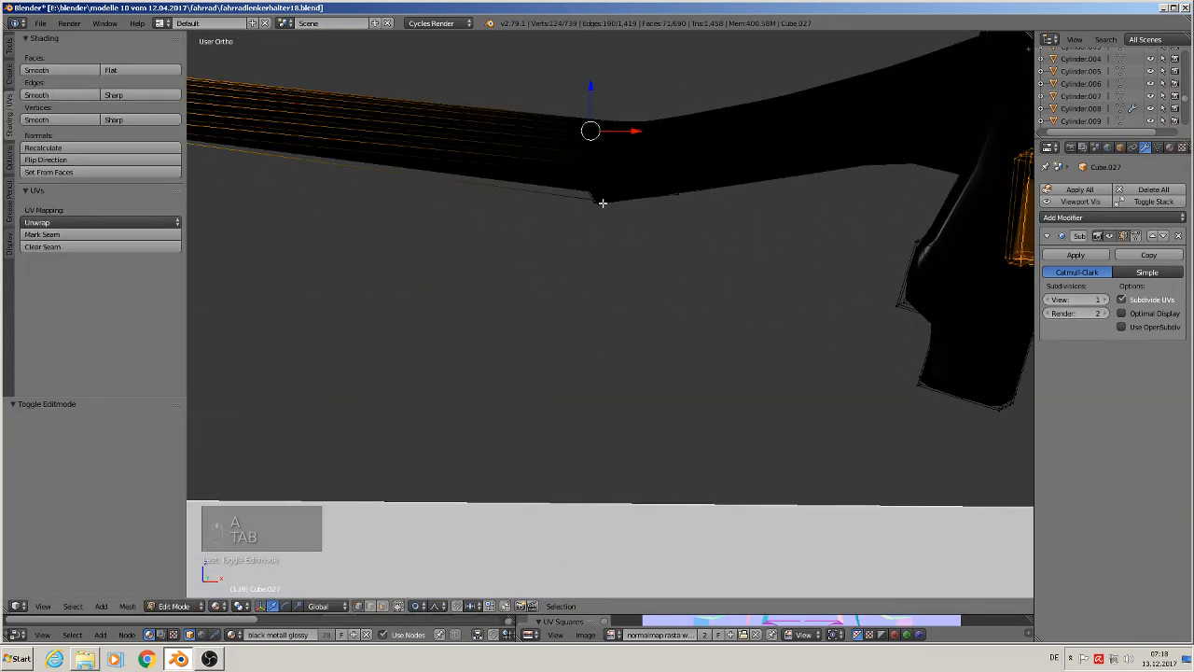
key("a")
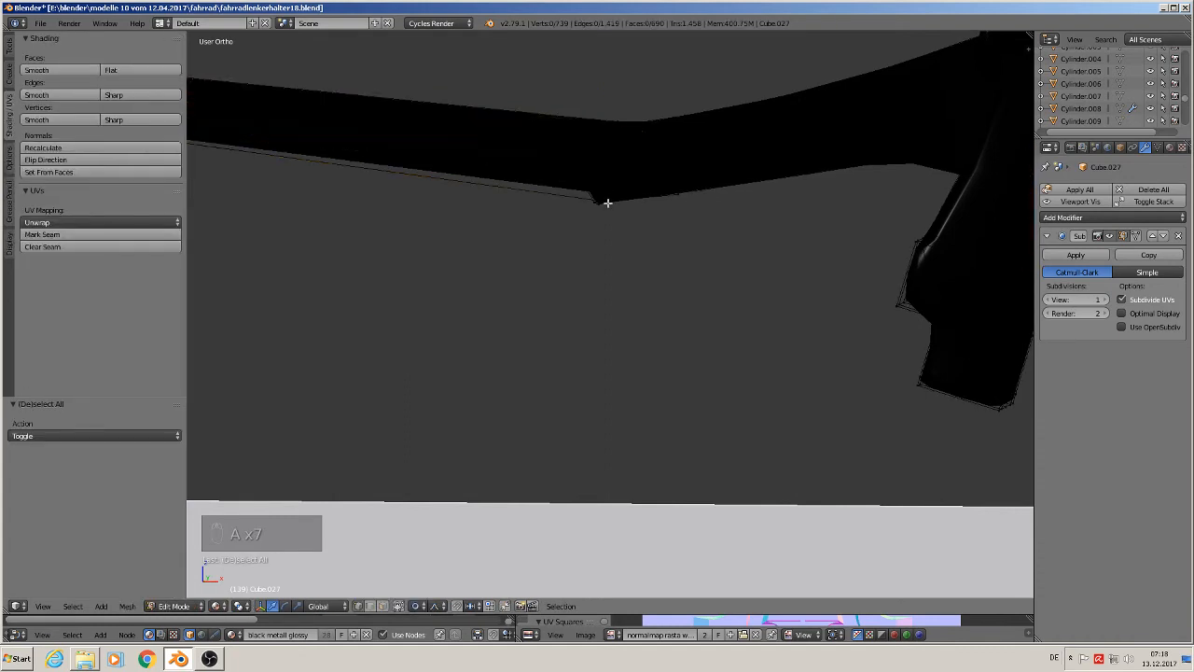
Step: Try to raise the circle-selected vertices at the bend's lower corner about 0.0017 on Z with Connected proportional editing
key("c")
left_click(601, 206)
right_click(601, 206)
left_click_drag(607, 166, 608, 164)
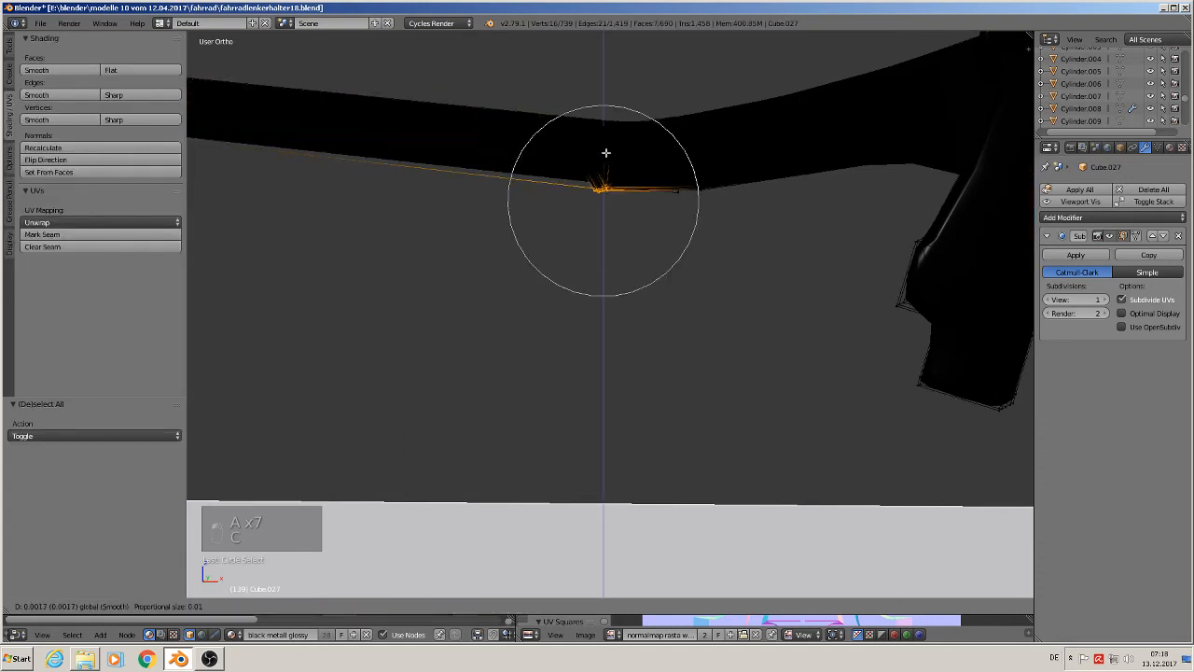
right_click(607, 166)
key("ctrl+z")
Step: Circle-select the bend's lower corner vertices again, dismiss the Merge options and try shifting them by -0.000149 on Z
middle_click_drag(613, 214, 599, 192)
key("a")
key("c")
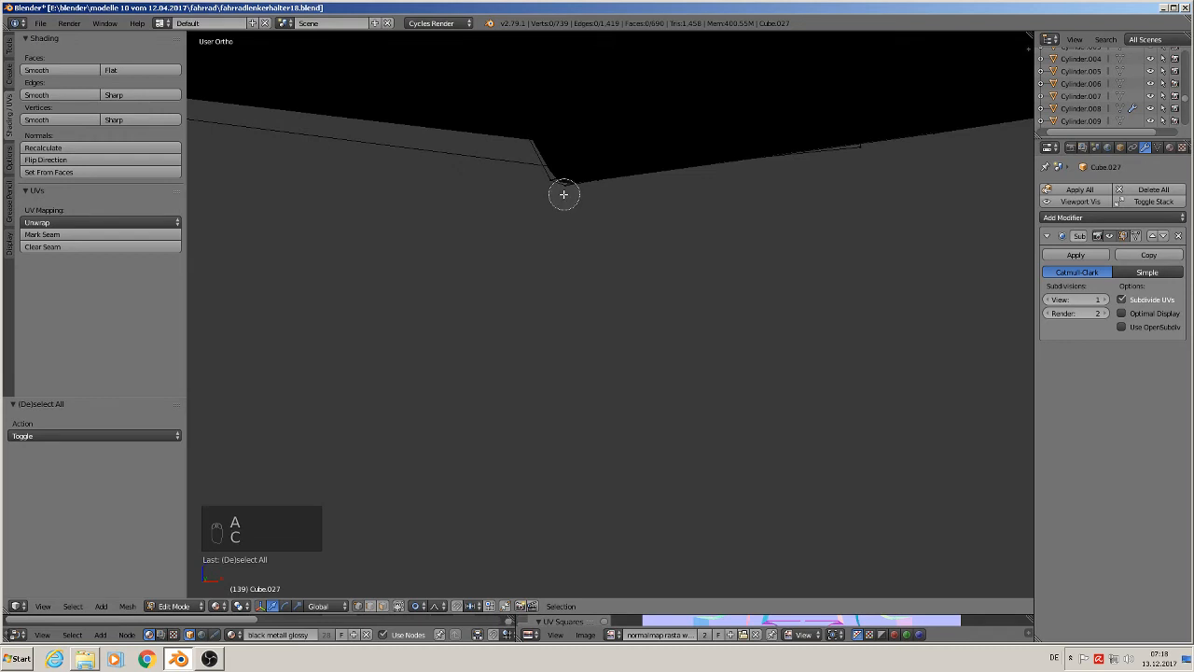
left_click(561, 184)
key("alt+m")
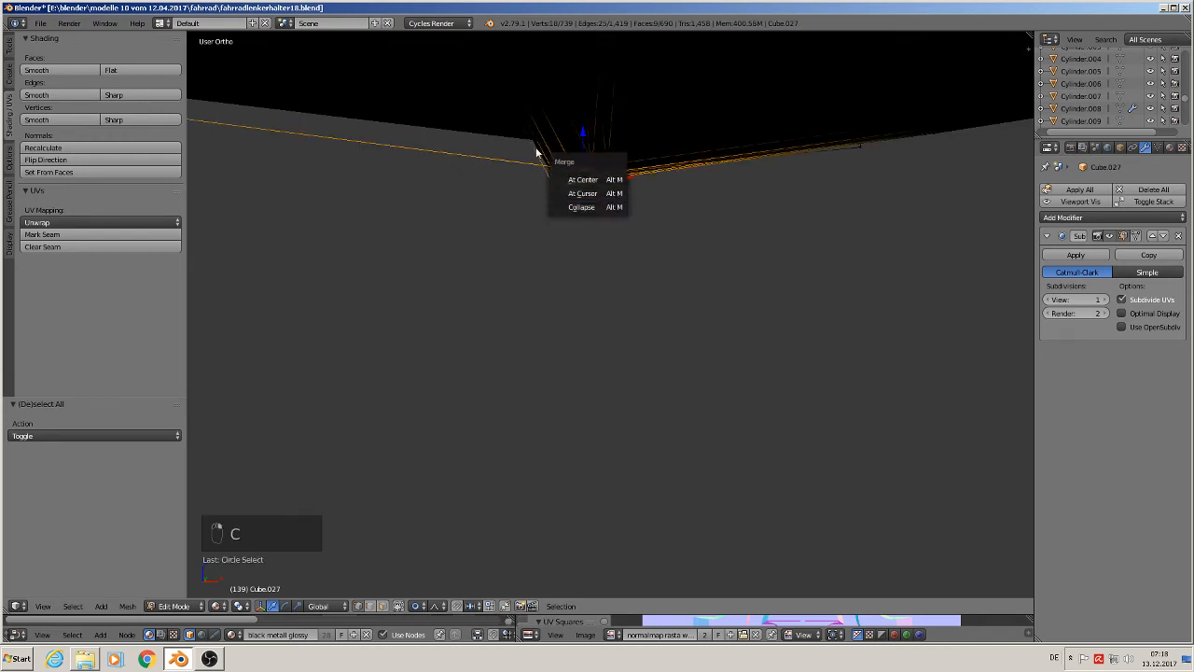
left_click_drag(585, 137, 586, 143)
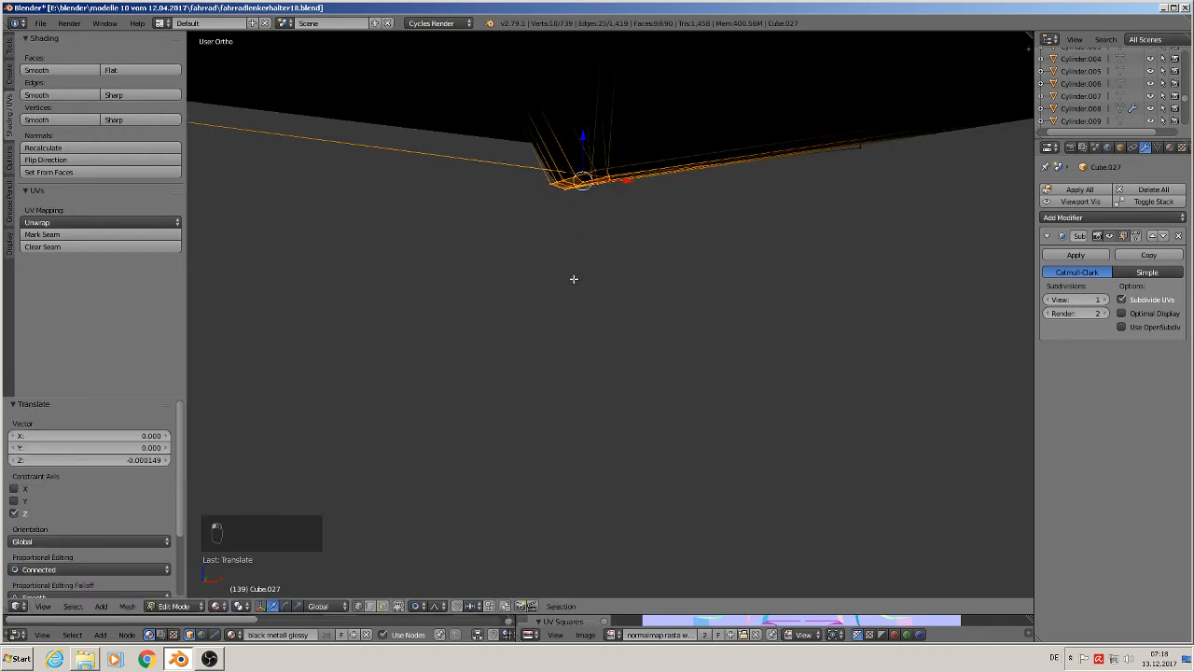
key("ctrl+z")
Step: Disable proportional editing and try moving the bend's lower corner vertices, undoing the move
left_click(417, 605)
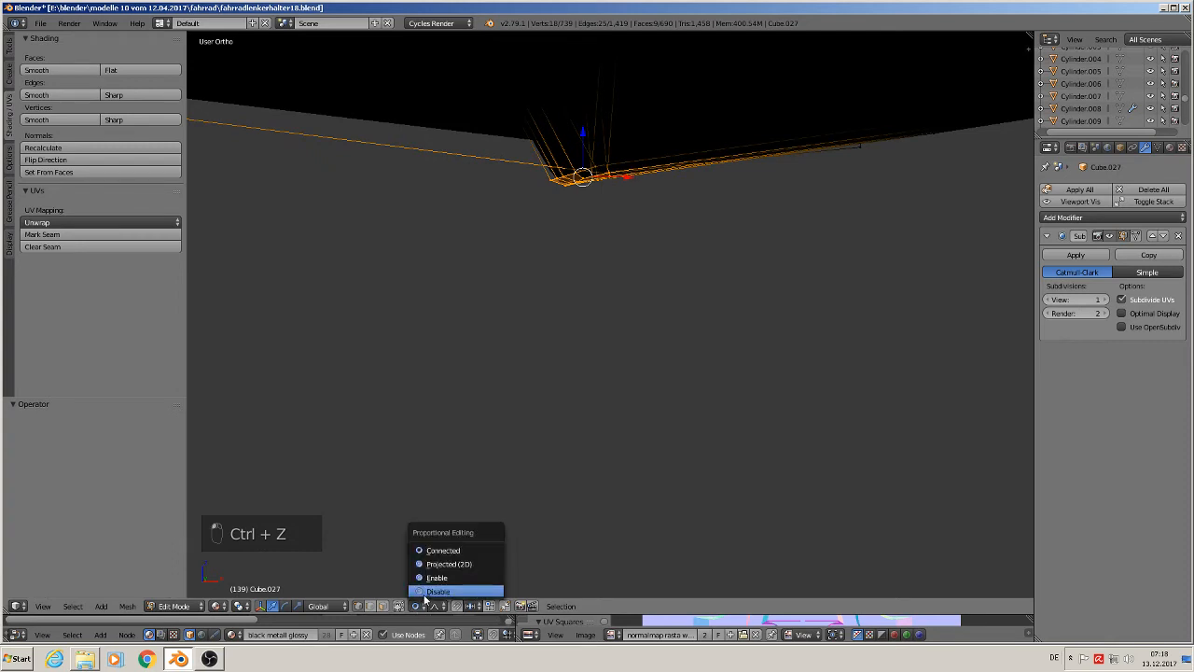
left_click(438, 589)
mouse_move(582, 132)
left_mouse_down()
mouse_move(592, 101)
mouse_move(592, 133)
left_mouse_up()
key("ctrl+z")
Step: Check the bend in Object Mode, return to Edit Mode and switch the viewport to wireframe
scroll(592, 144, "down", 7)
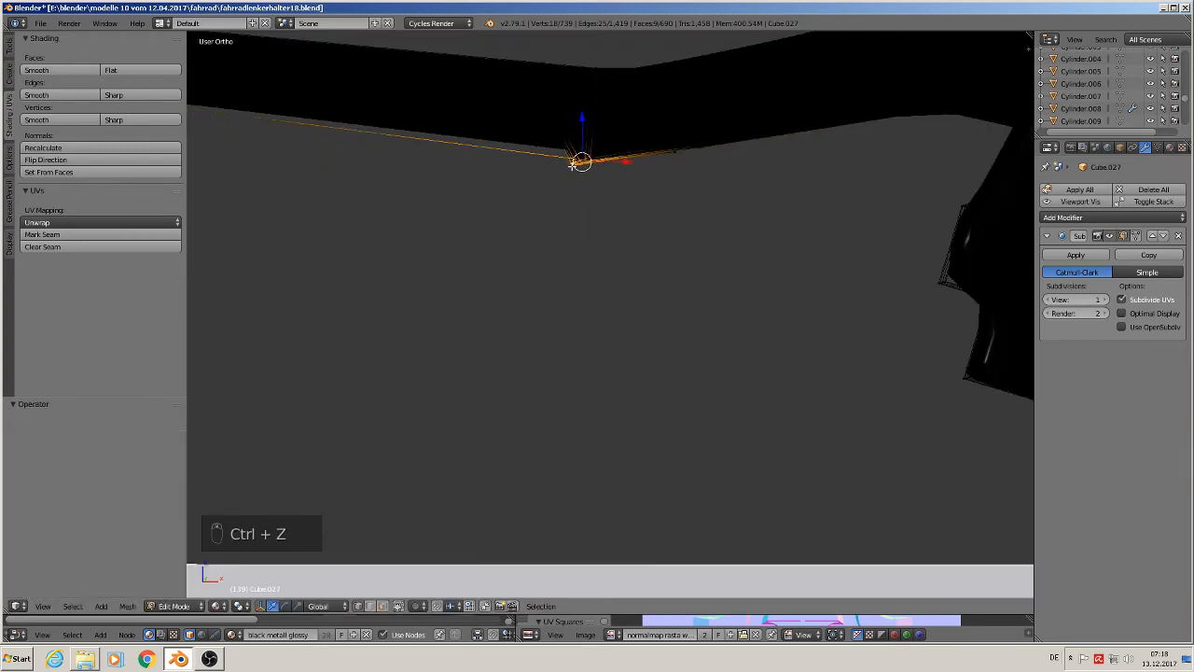
scroll(603, 192, "up", 2)
middle_click_drag(578, 192, 703, 226, "shift")
key("Tab")
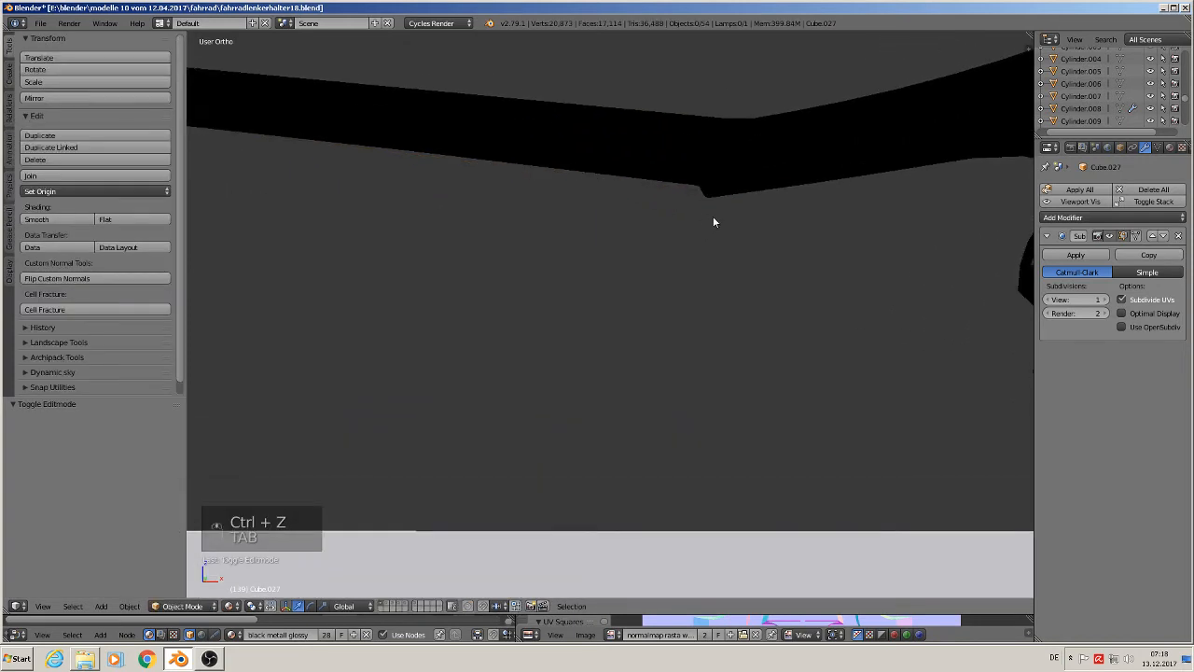
key("Tab")
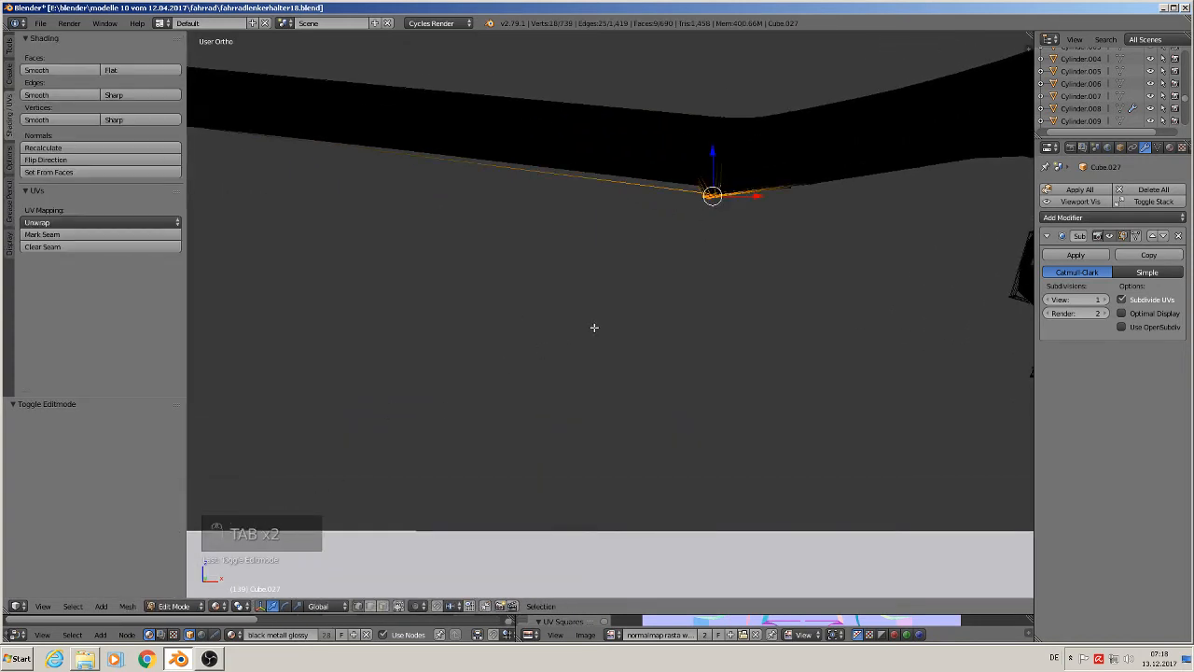
key("z")
middle_click_drag(701, 286, 582, 329, "shift")
Step: Try several edge-loop selections around the end of the angled section that overlaps the rod
right_click(492, 203, "alt")
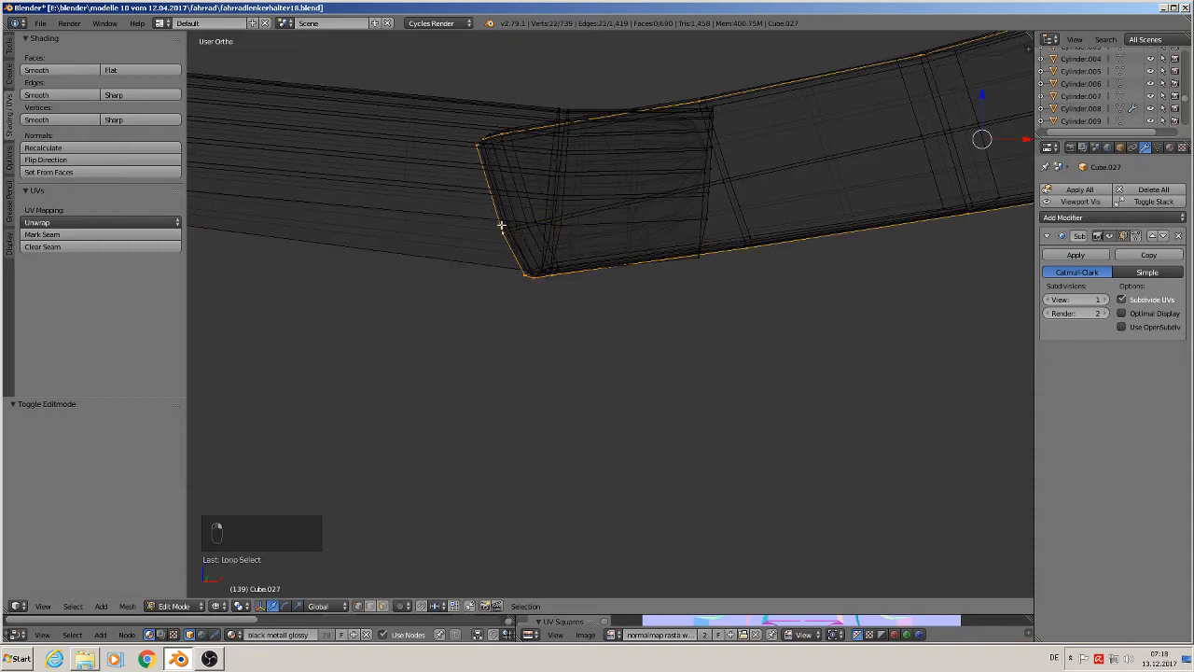
middle_click_drag(485, 183, 509, 191)
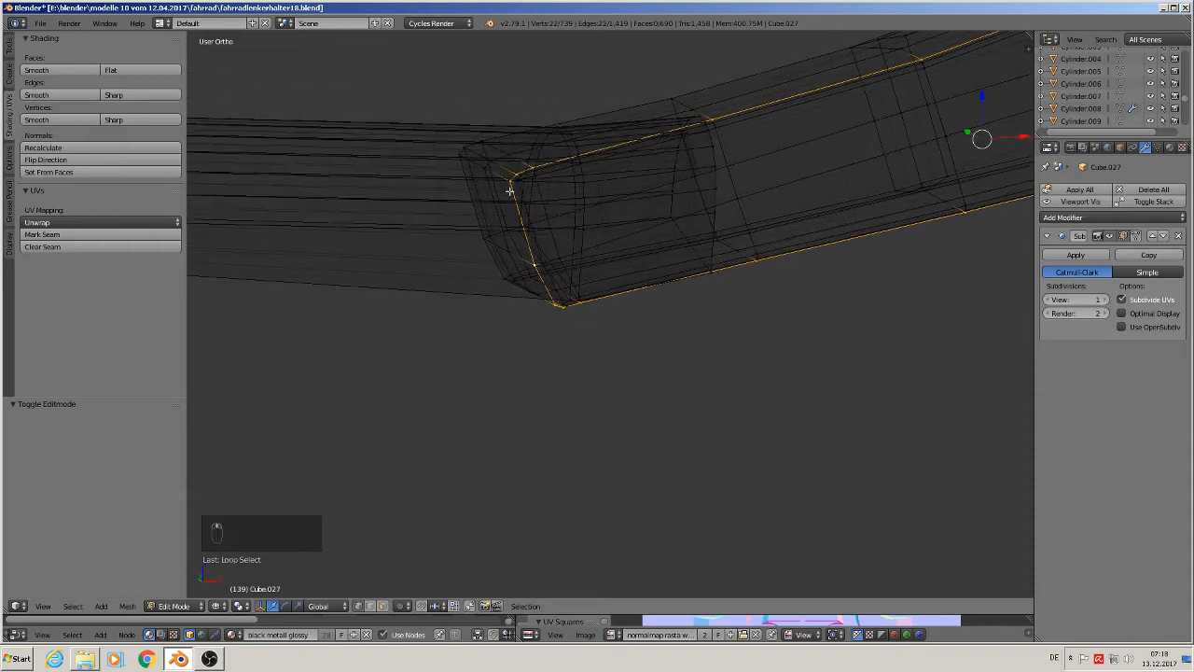
scroll(527, 196, "up", 4)
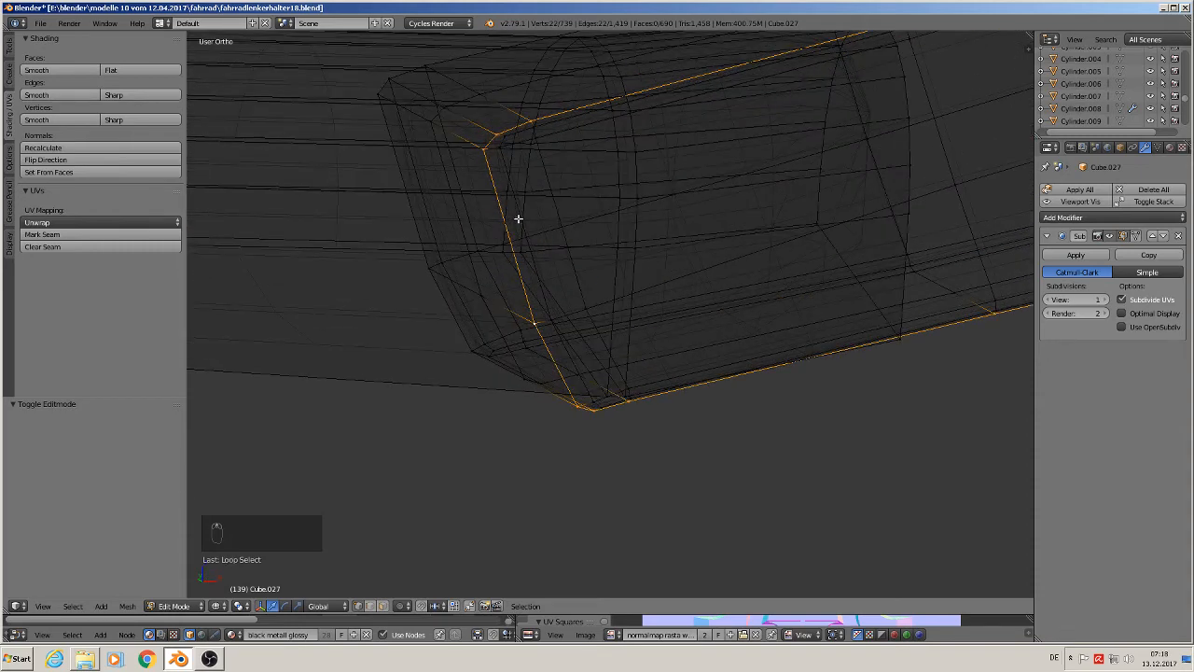
right_click(518, 218, "alt")
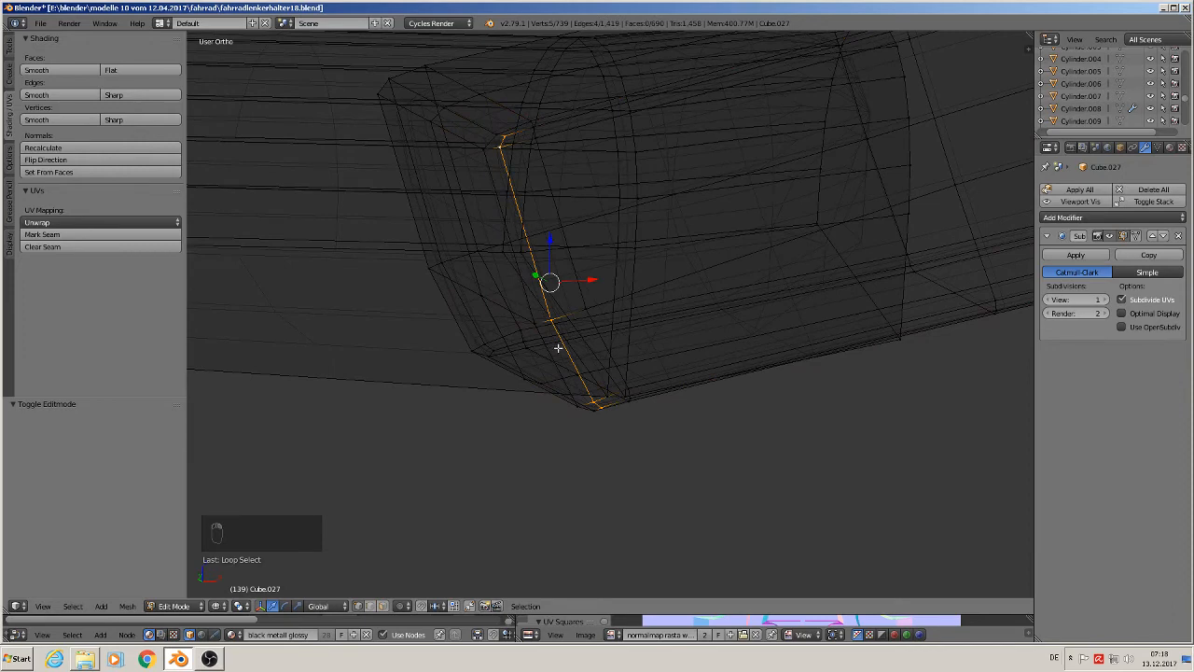
right_click(567, 401, "alt")
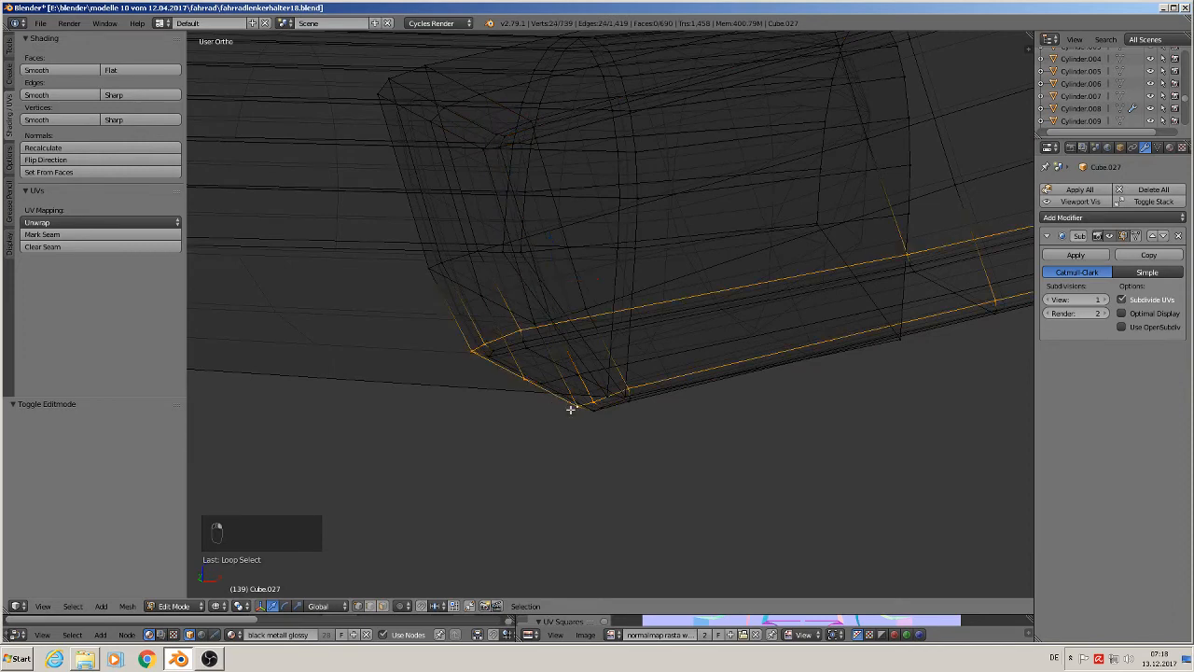
Step: Select the three vertices on the angled section's lower end edge, move them about 0.001 upward with Connected proportional editing and leave Edit Mode
right_click(573, 407)
right_click(432, 329, "ctrl")
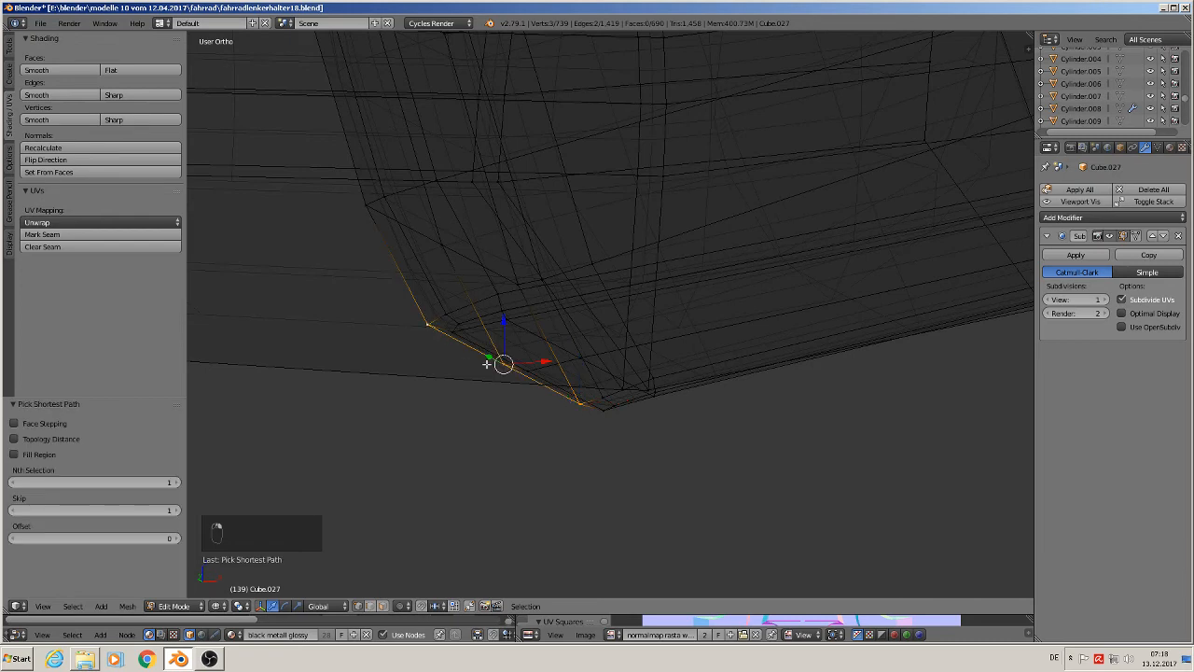
middle_click_drag(487, 364, 439, 579)
left_click(401, 607)
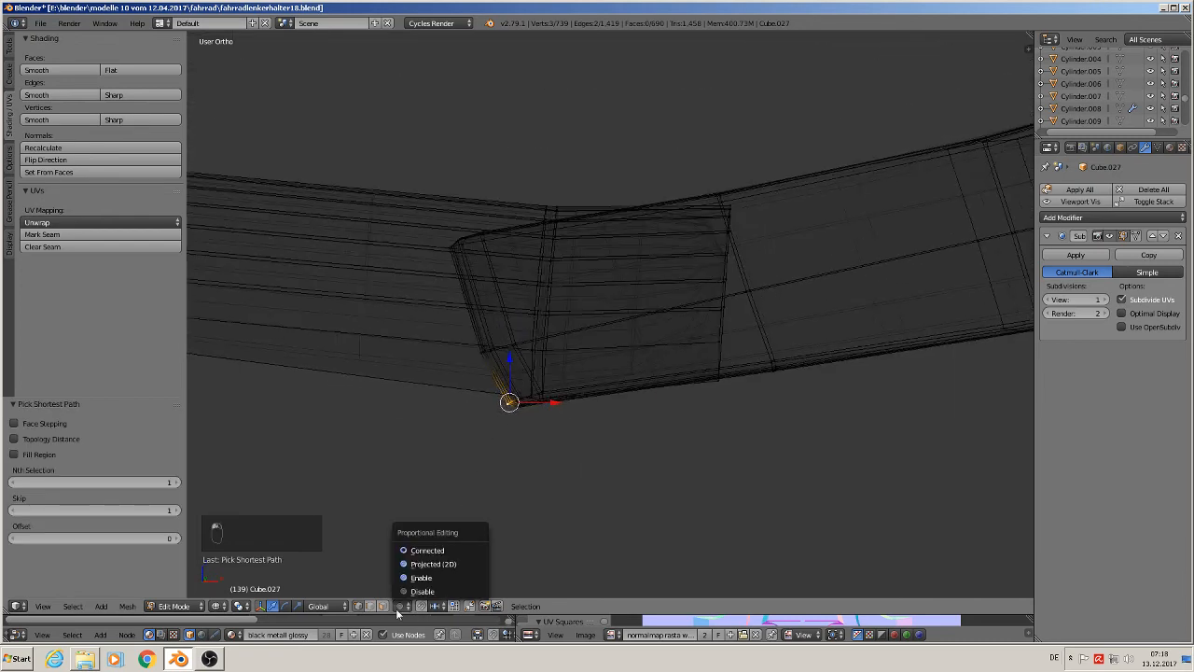
left_click(435, 548)
key("g")
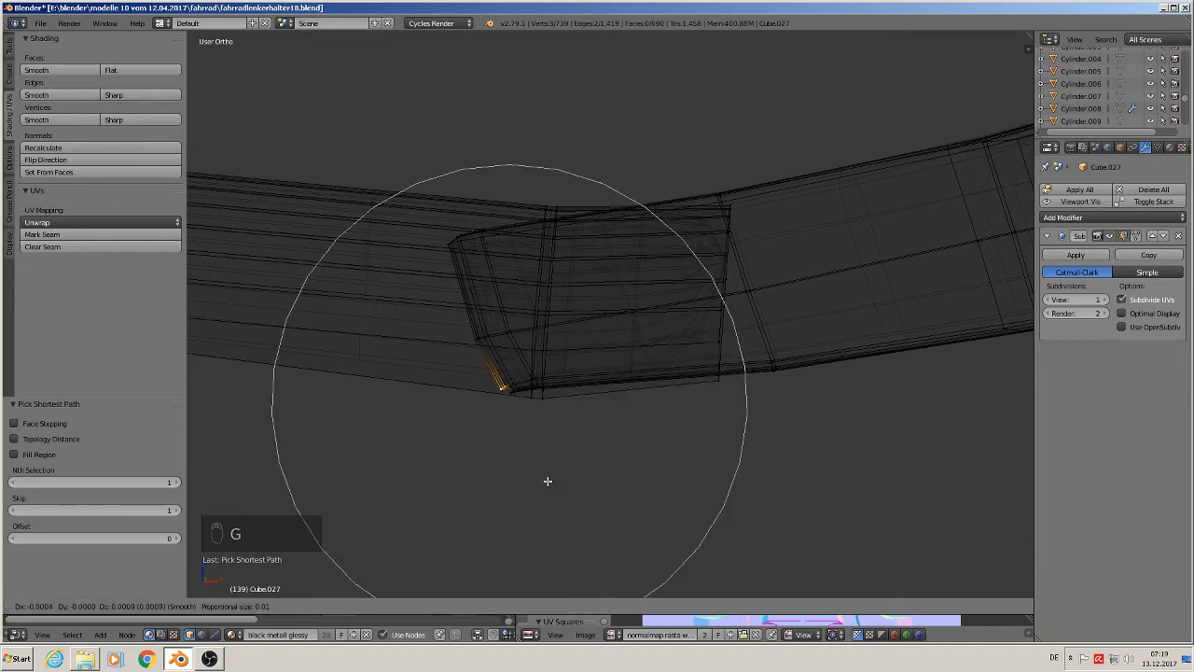
left_click(551, 477)
key("Tab")
Step: Set the viewport shading to Material and view the whole lever
scroll(553, 476, "down", 3)
middle_click_drag(550, 482, 489, 517)
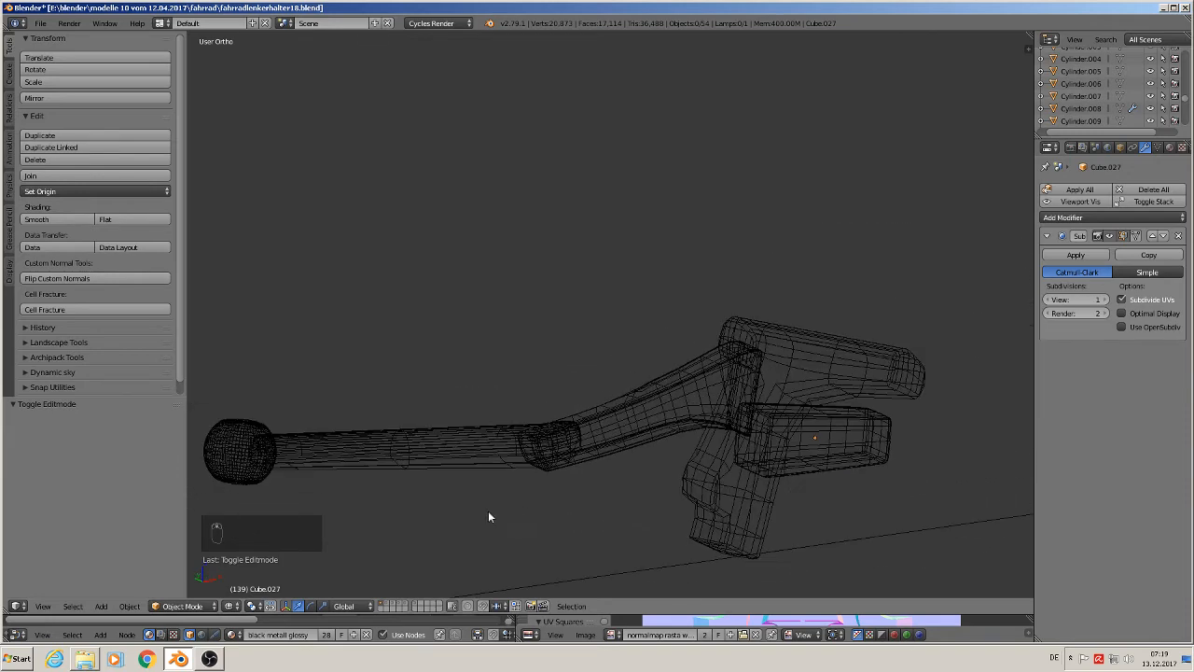
left_click(238, 608)
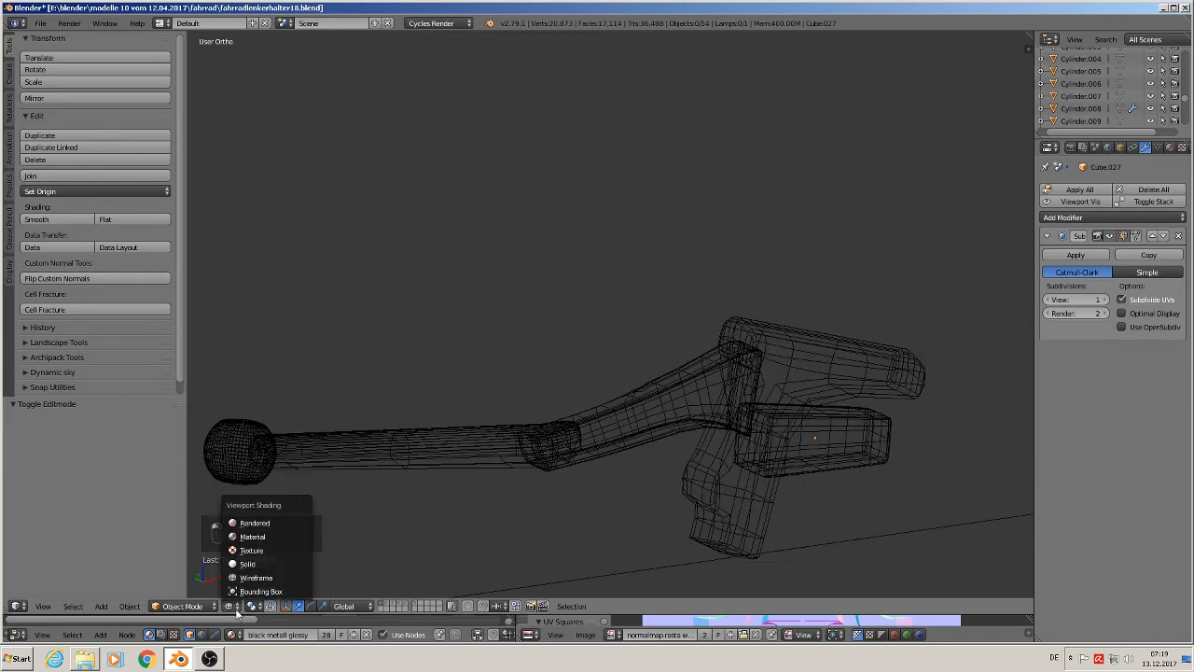
left_click(267, 534)
scroll(588, 511, "down", 3)
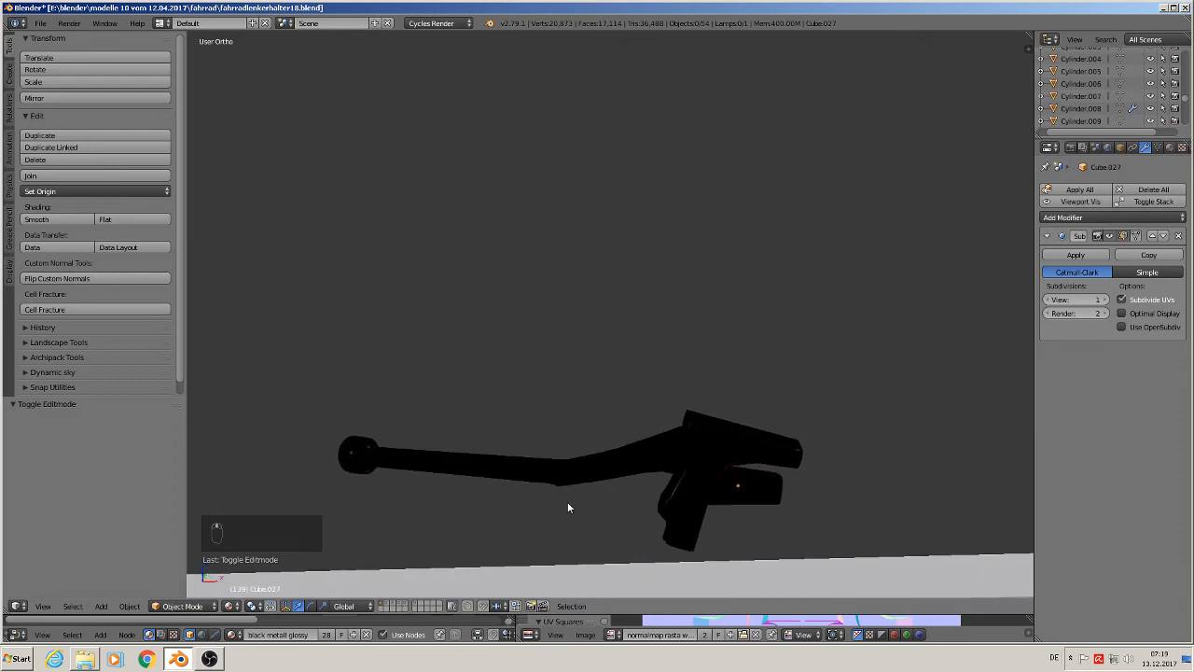
Step: Select the brake lever object and apply smooth shading to it
key("a")
key("a")
middle_click_drag(557, 505, 608, 512)
right_click(629, 481)
left_click(68, 218)
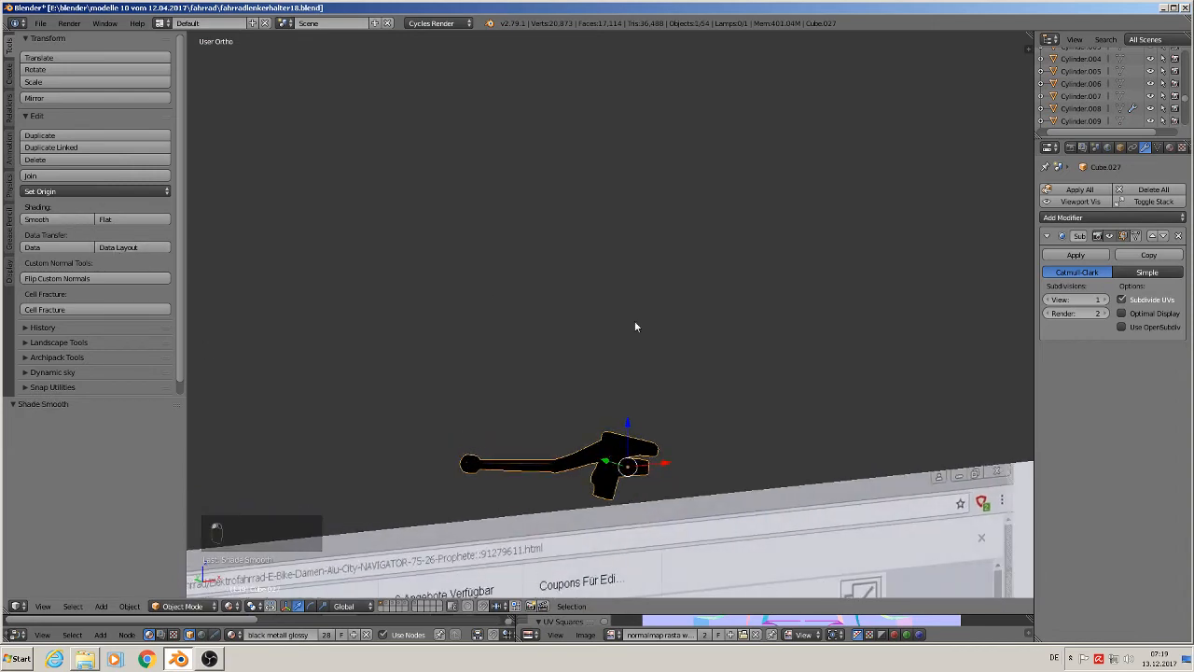
Step: Set the lever's Subdivision Surface viewport subdivisions to 2
middle_click_drag(635, 320, 514, 405)
scroll(588, 390, "down", 1)
key("KP_1")
scroll(471, 393, "up", 4)
scroll(470, 347, "up", 3)
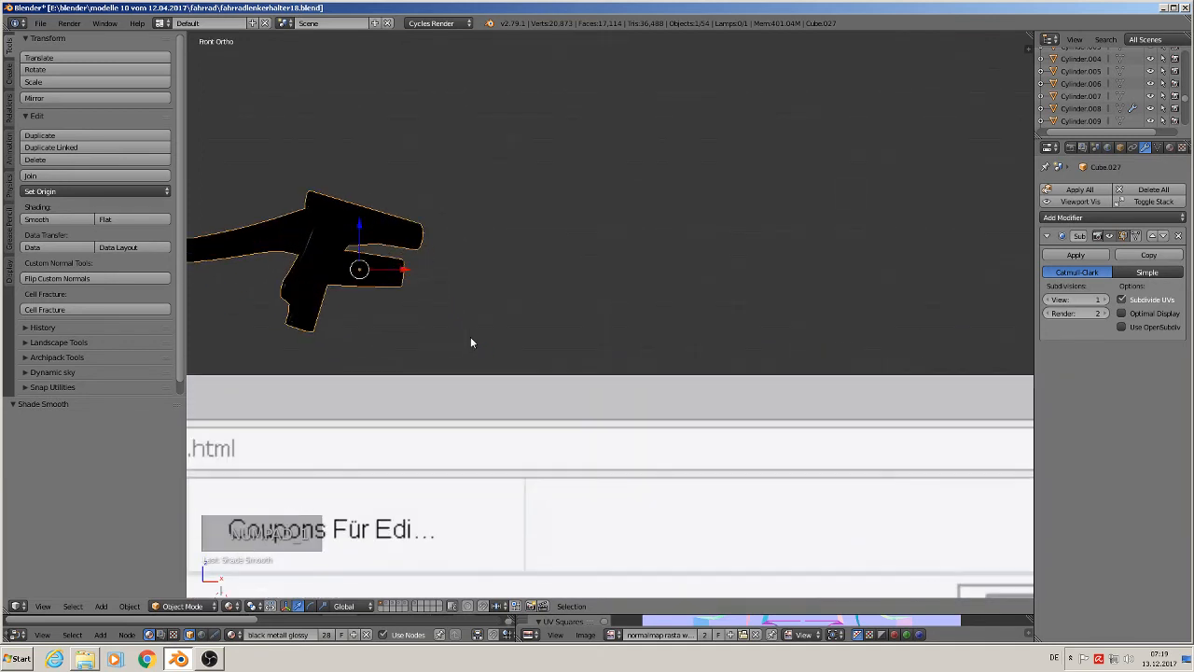
middle_click_drag(473, 337, 862, 298, "shift")
scroll(860, 298, "up", 2)
left_click(1104, 300)
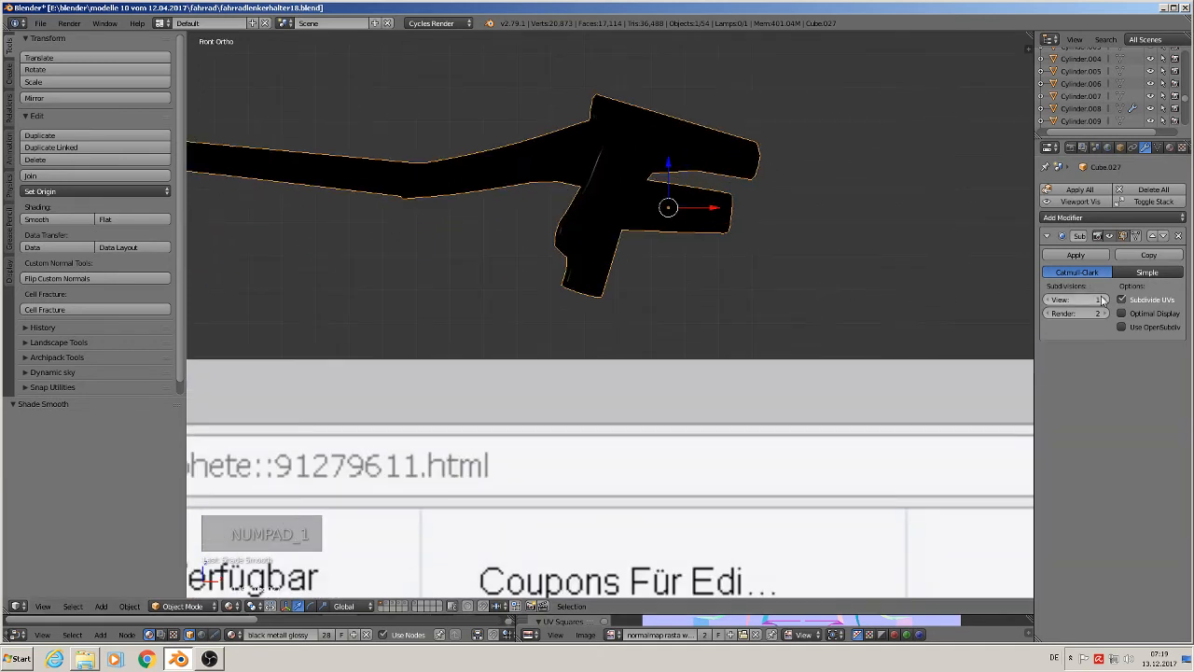
Step: Add a 24-vertex mesh cylinder near the silver cable adjuster in the photo and scale it to about 0.019, then by about 0.46
scroll(860, 314, "down", 4)
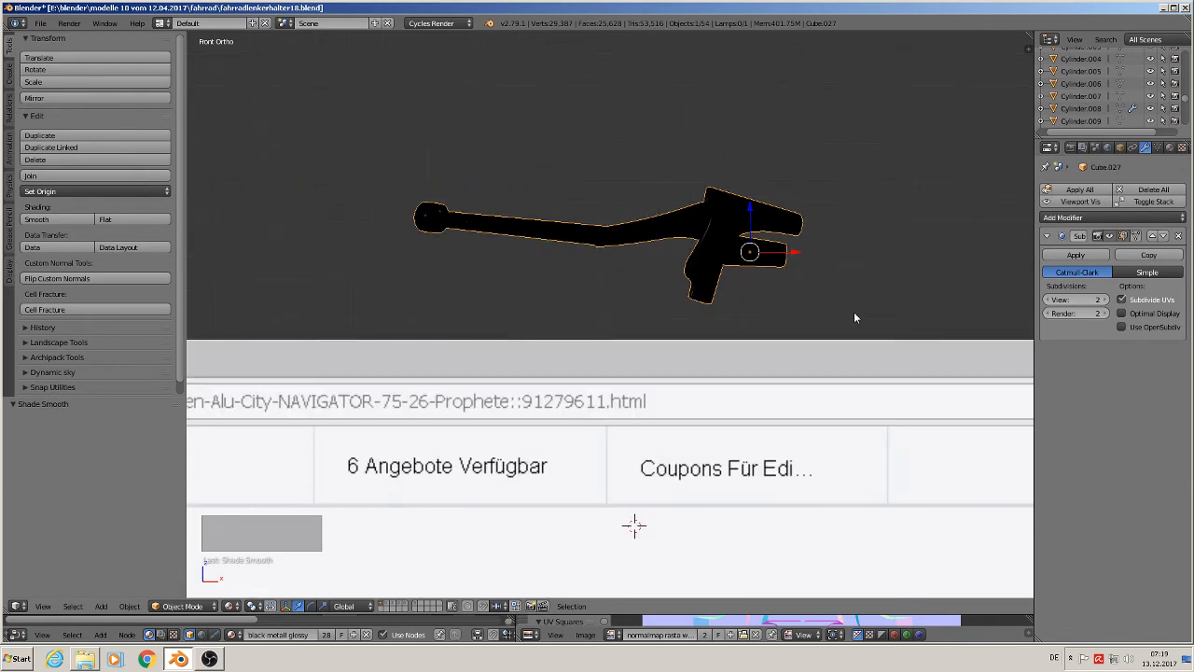
scroll(845, 311, "down", 3)
middle_click_drag(838, 308, 798, 290, "shift")
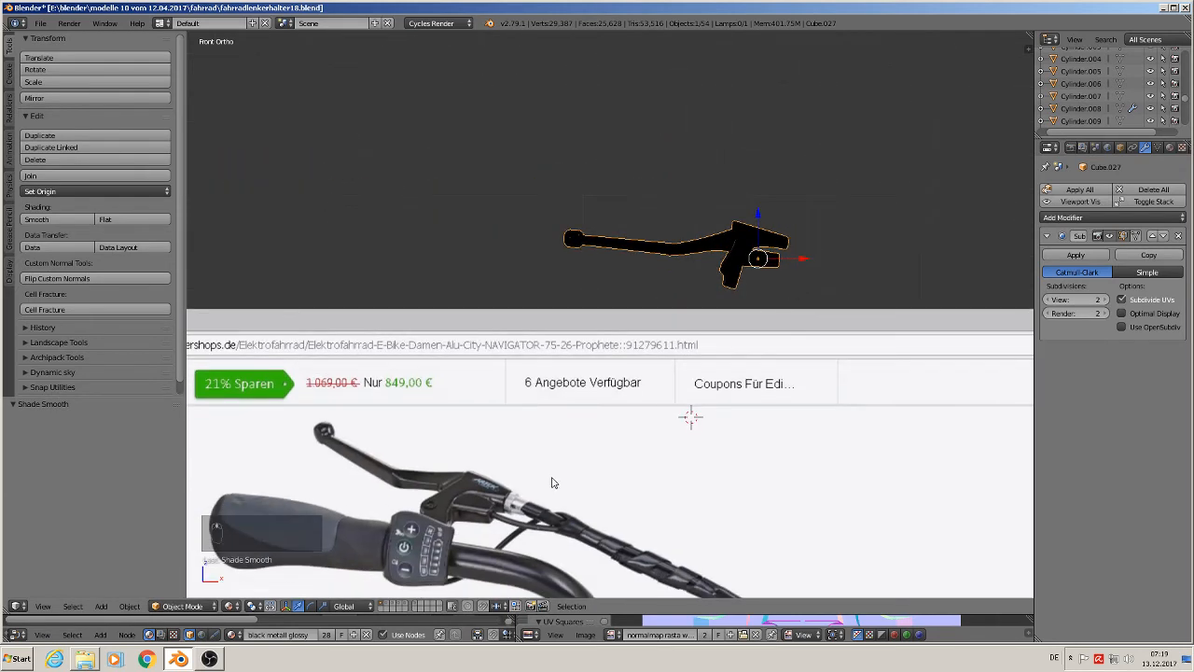
scroll(506, 518, "up", 5)
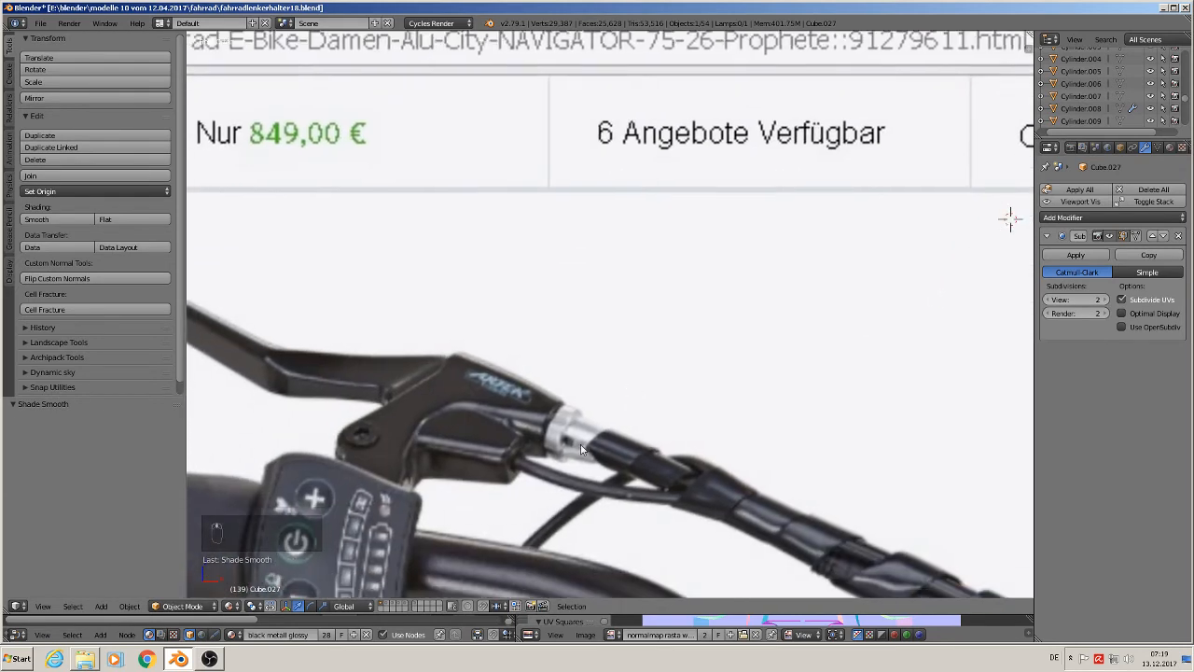
key("a")
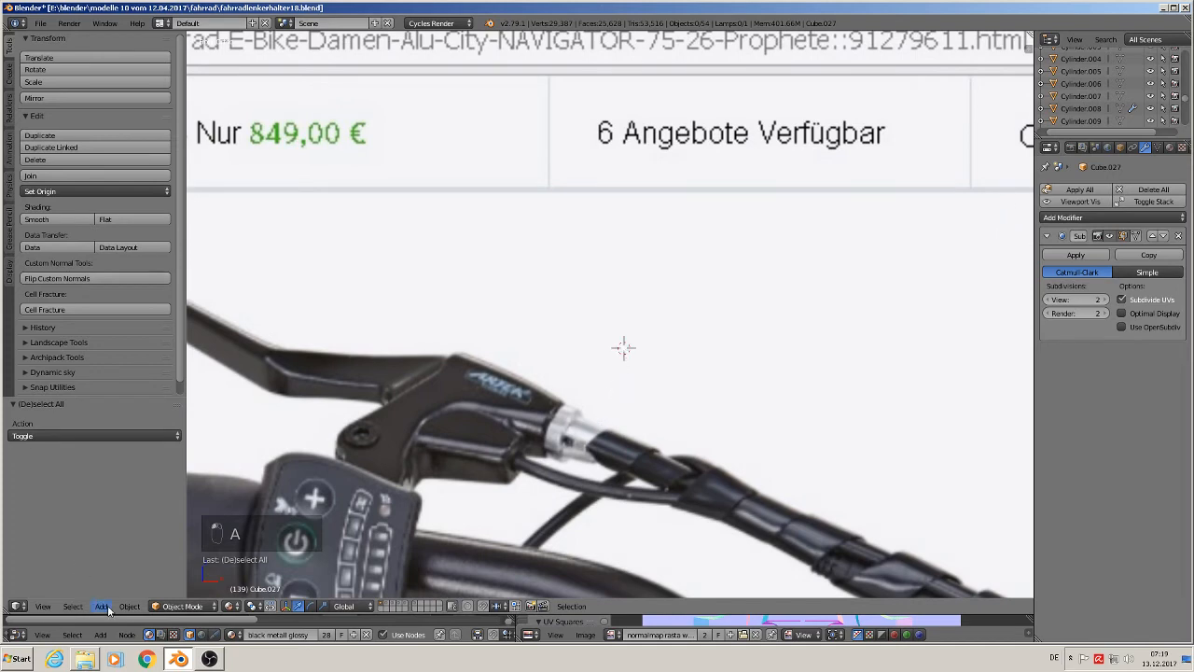
left_click(108, 608)
mouse_move(116, 591)
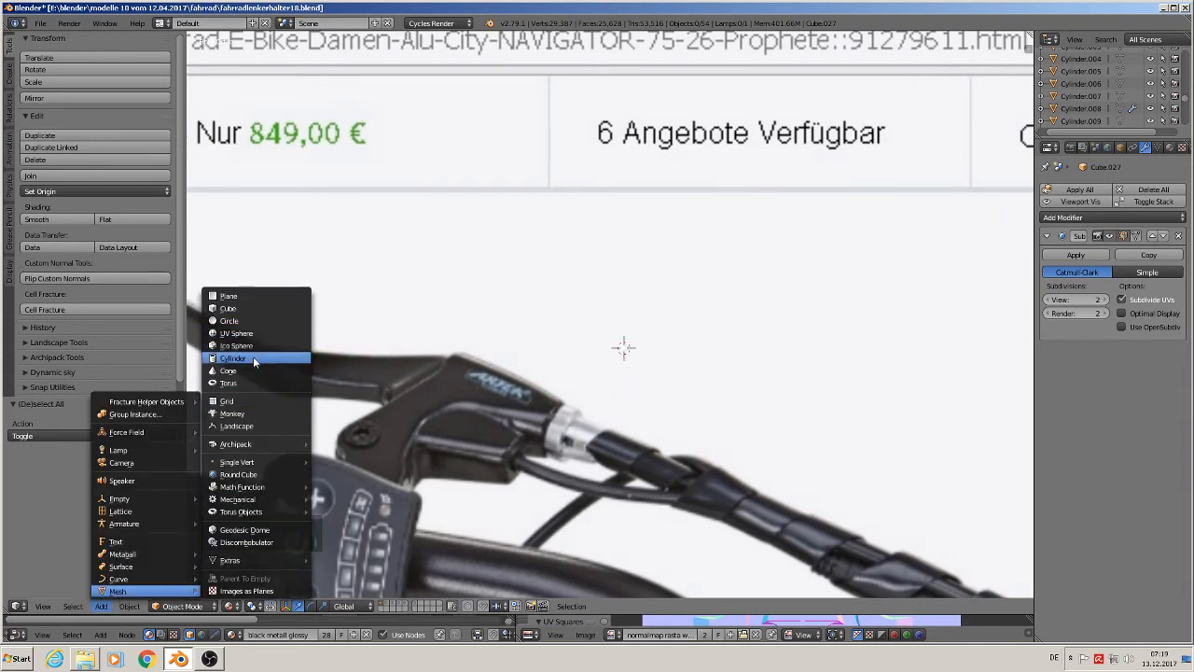
left_click(253, 357)
key("s")
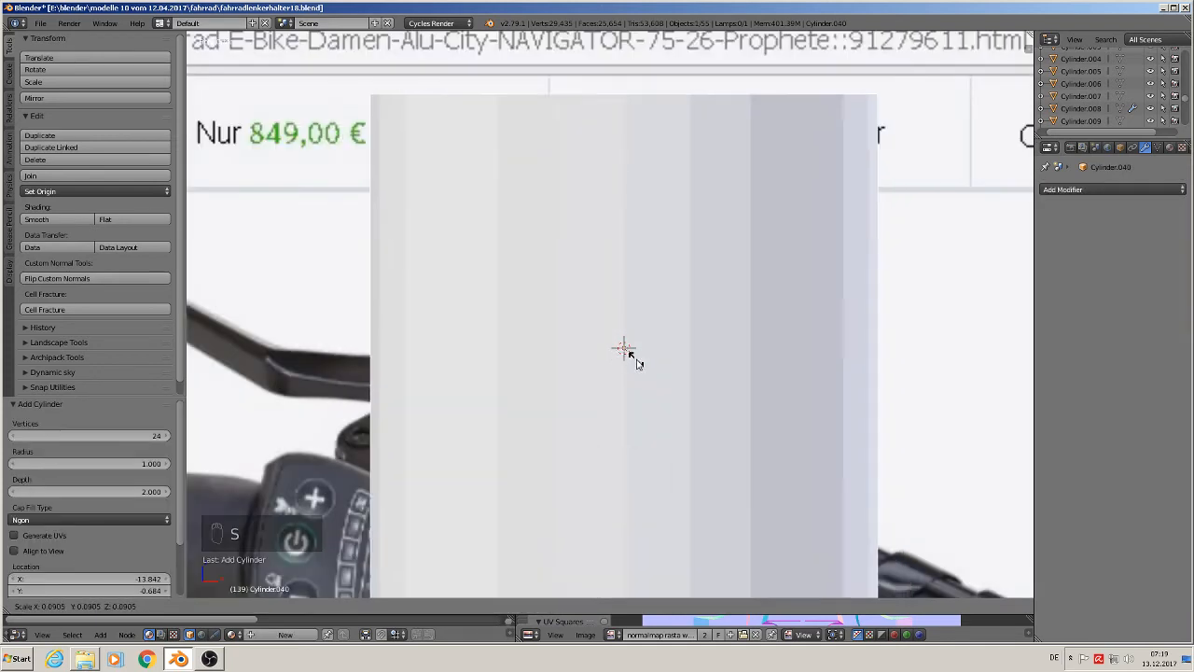
left_click(624, 348)
key("s")
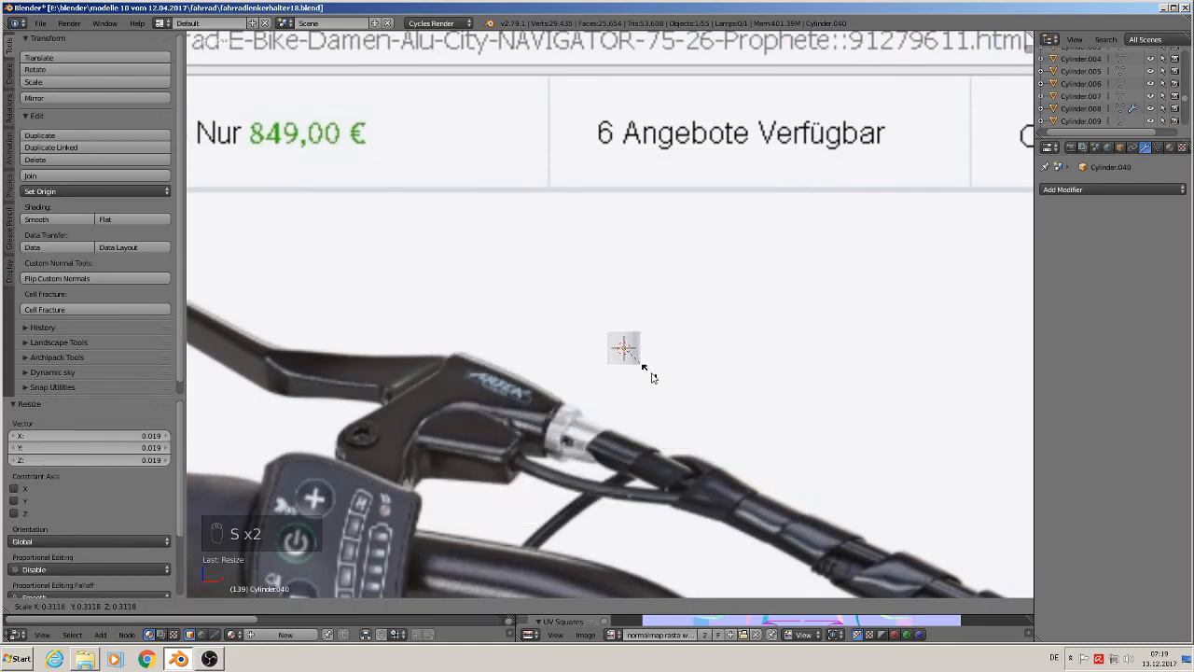
left_click(665, 385)
Step: Rotate the small cylinder 90° about Y and flatten it along X to a scale of about 0.28
type("r")
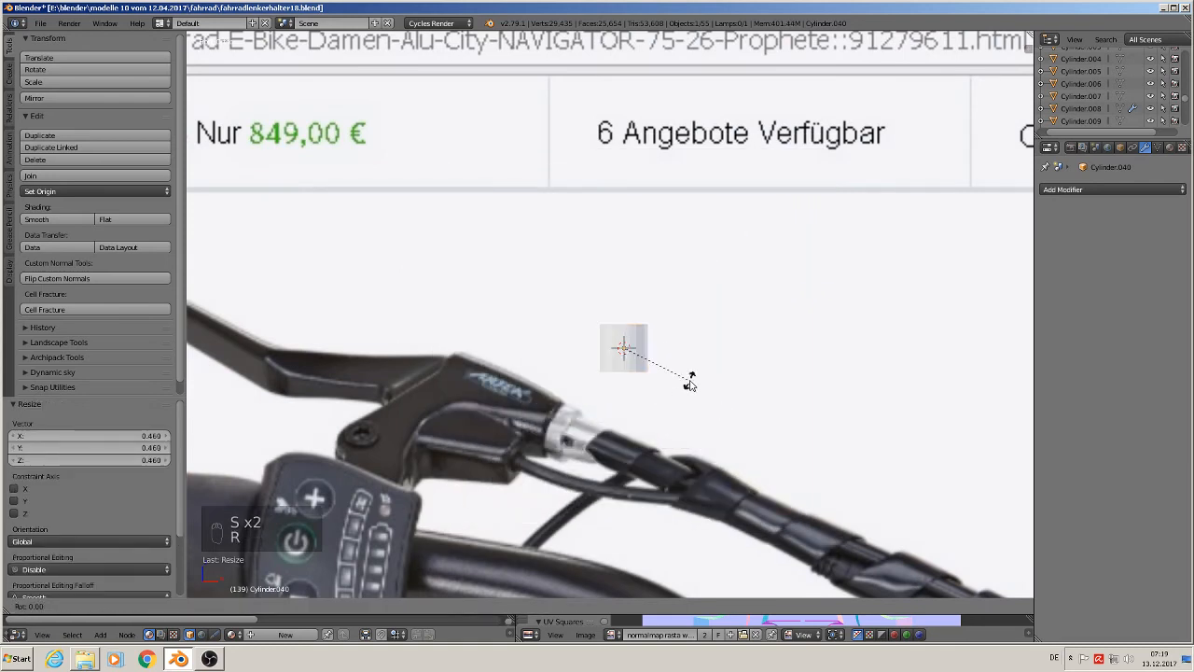
type("y90")
key("Return")
key("s")
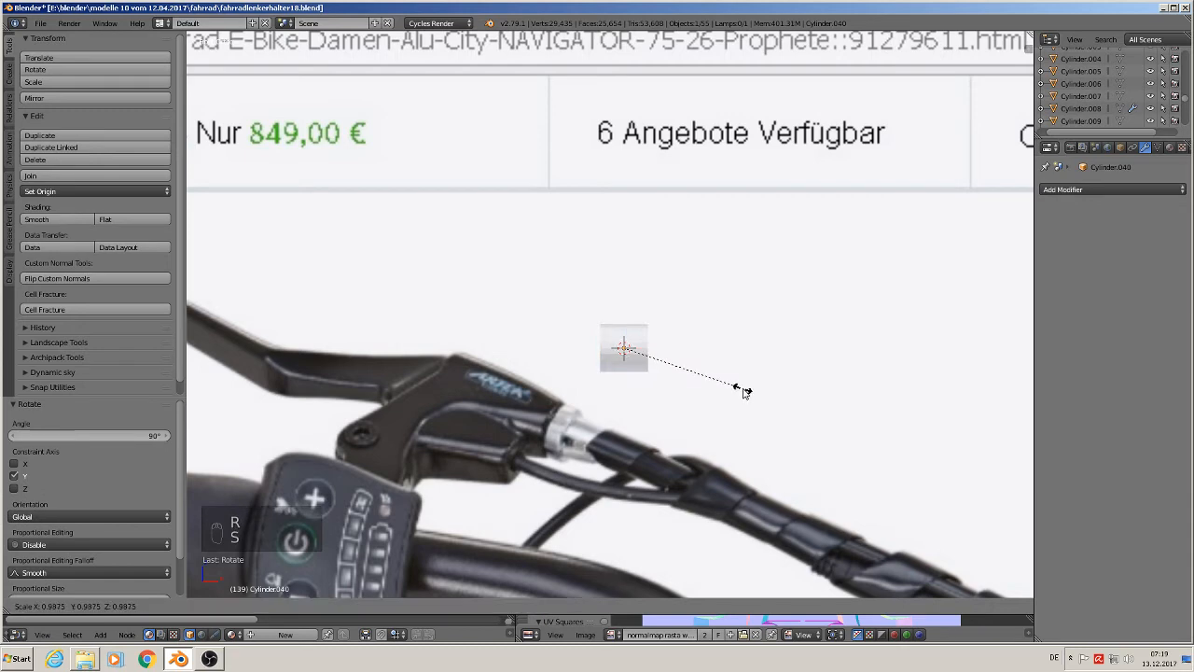
key("x")
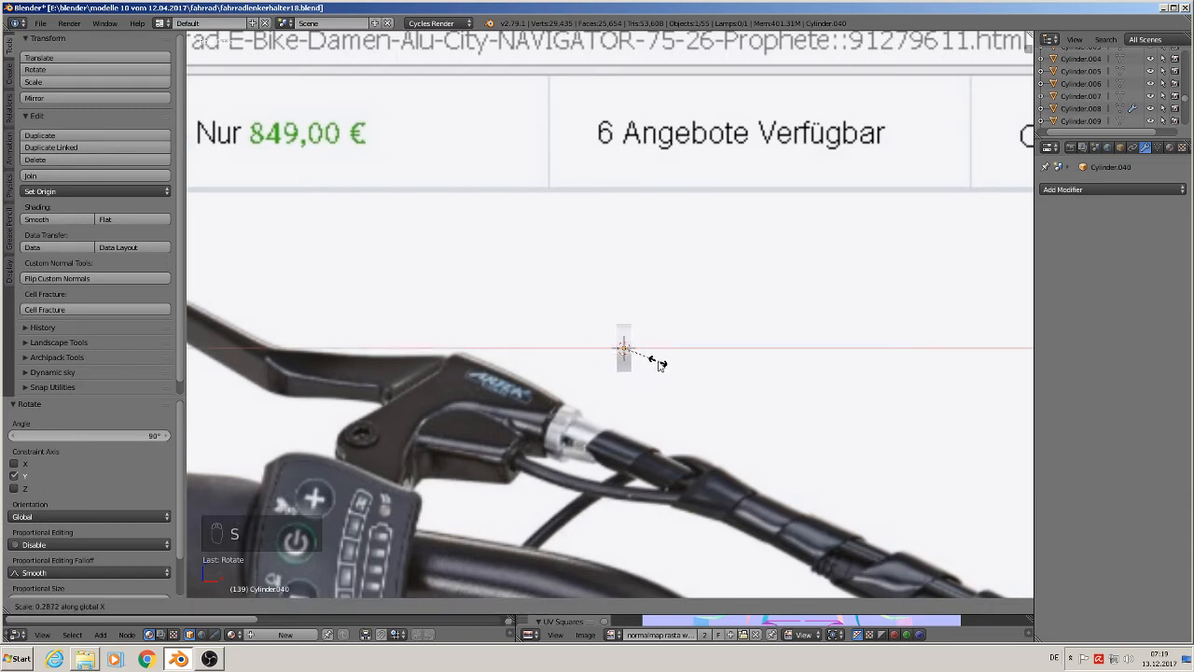
left_click(658, 364)
Step: Move the disc's mesh in Edit Mode to just above the photo's silver cable adjuster and disable proportional editing
middle_click_drag(664, 365, 628, 392)
key("Tab")
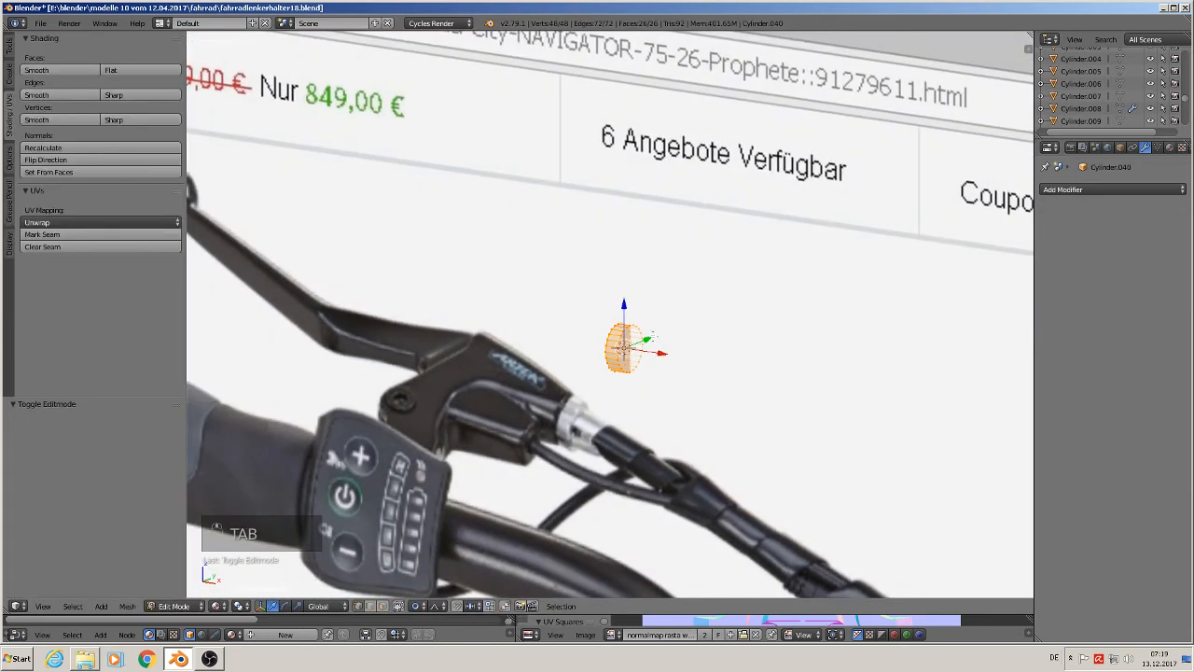
left_click_drag(647, 340, 598, 359)
key("Tab")
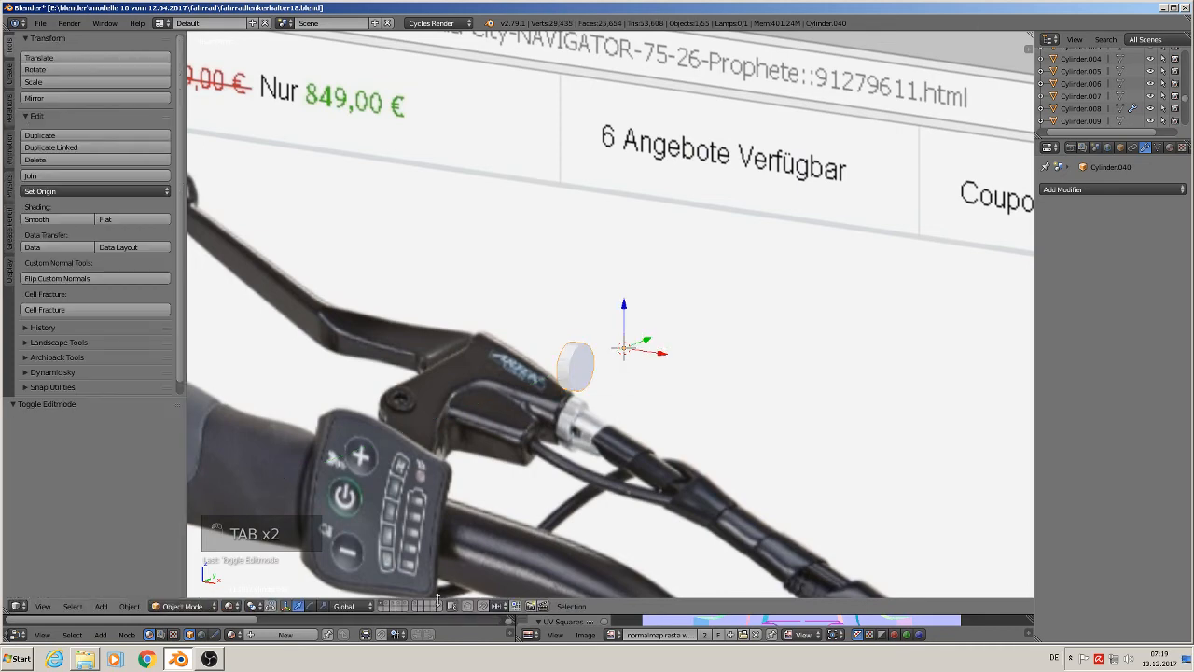
key("Tab")
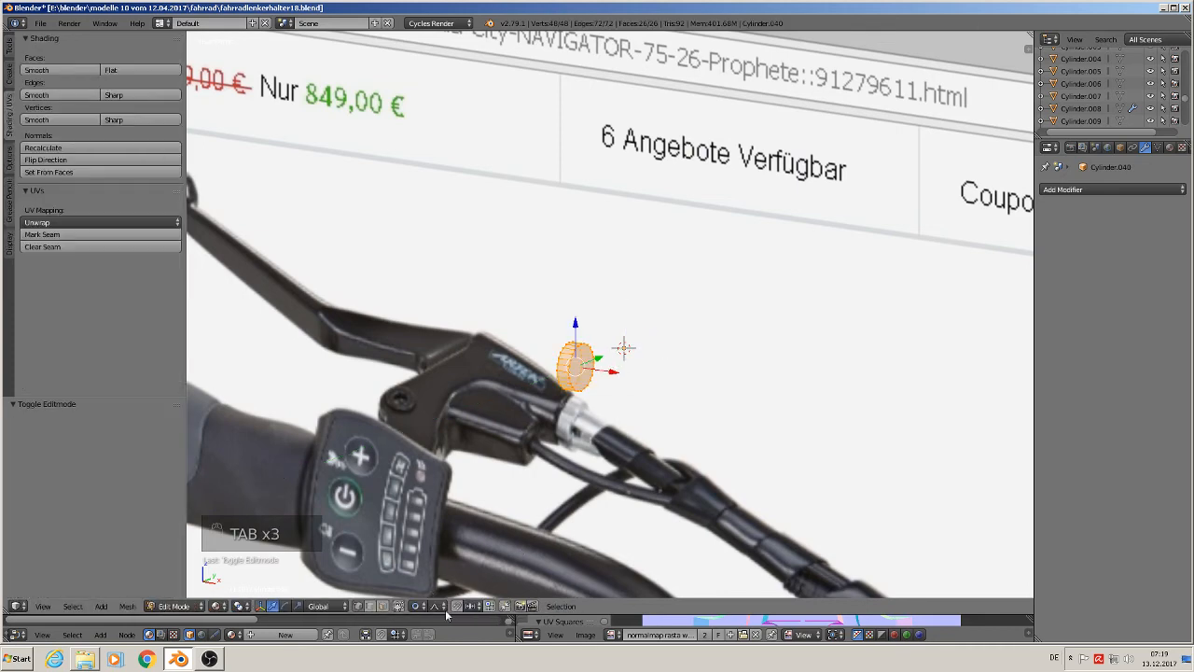
left_click(422, 607)
left_click(437, 592)
key("Tab")
key("Tab")
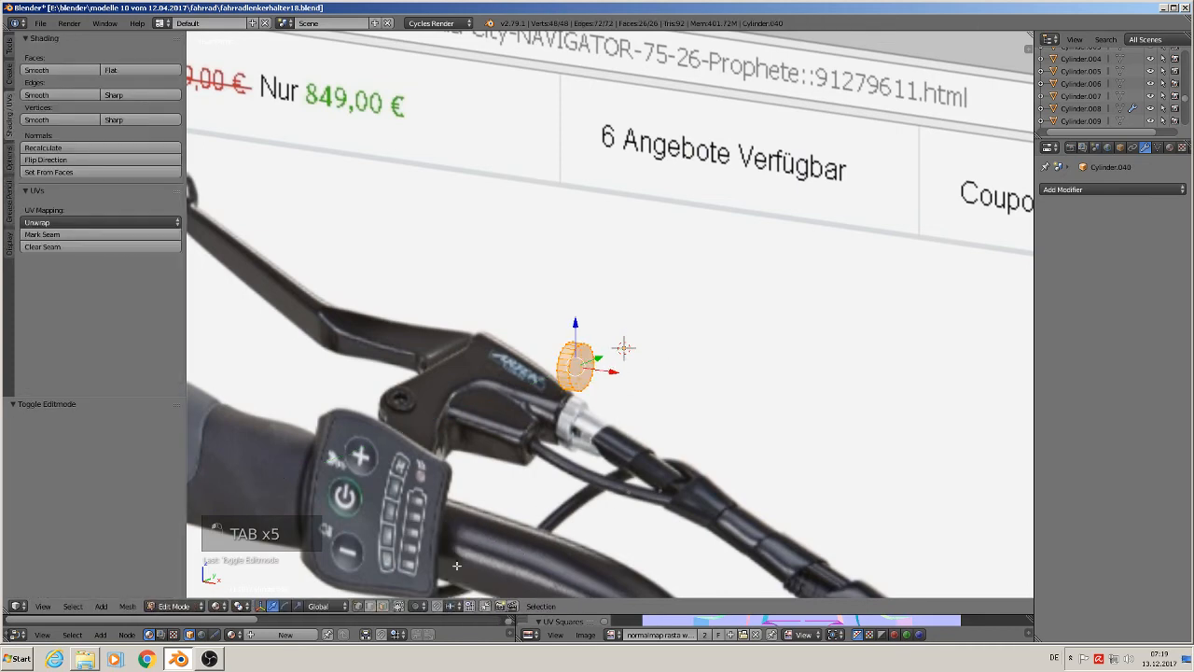
Step: Select the disc's round end face, subdivide it with one cut and extrude it inward at a scale of about 0.64
right_click(604, 386)
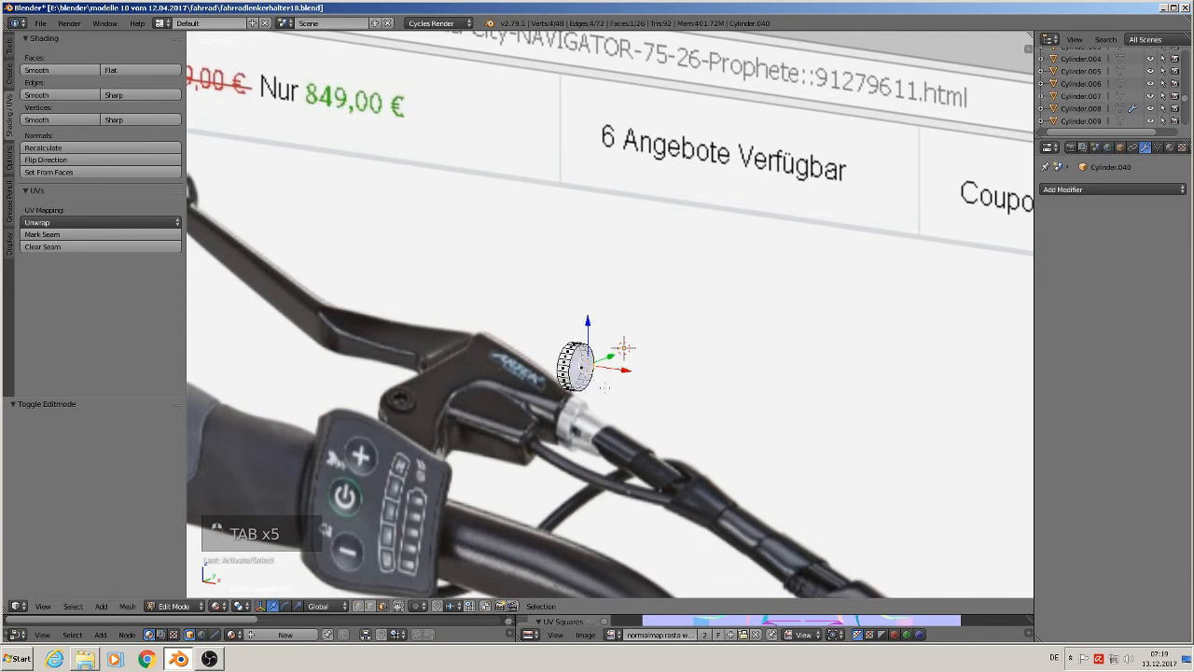
right_click(578, 368)
scroll(641, 444, "up", 1)
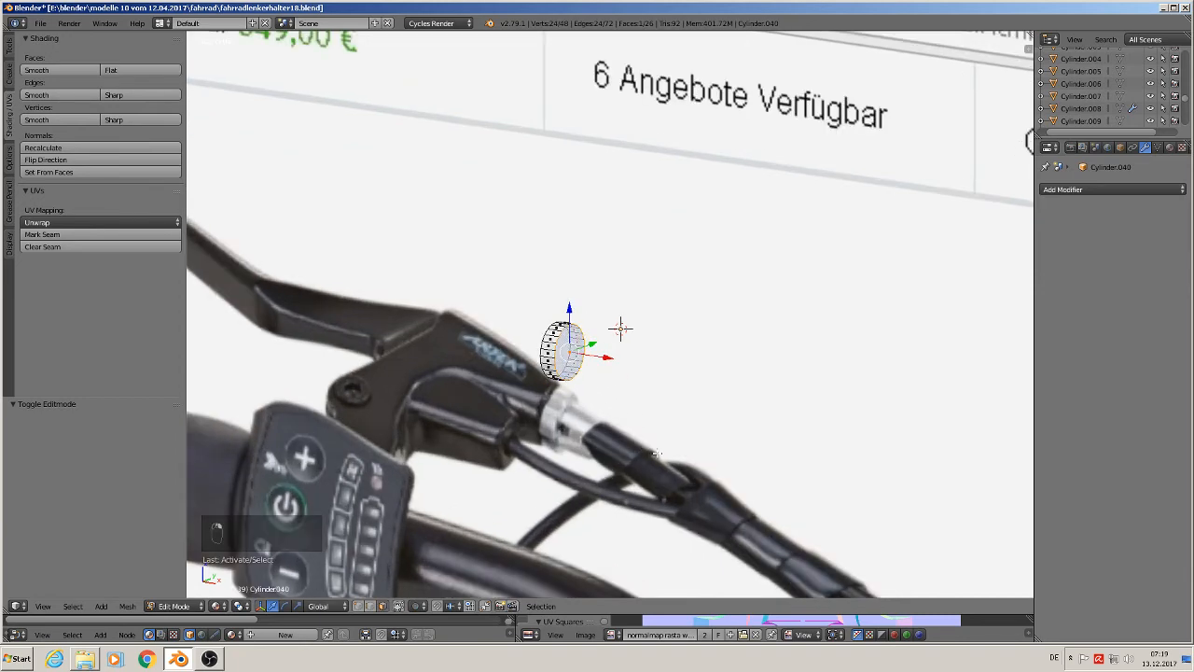
key("w")
left_click(657, 454)
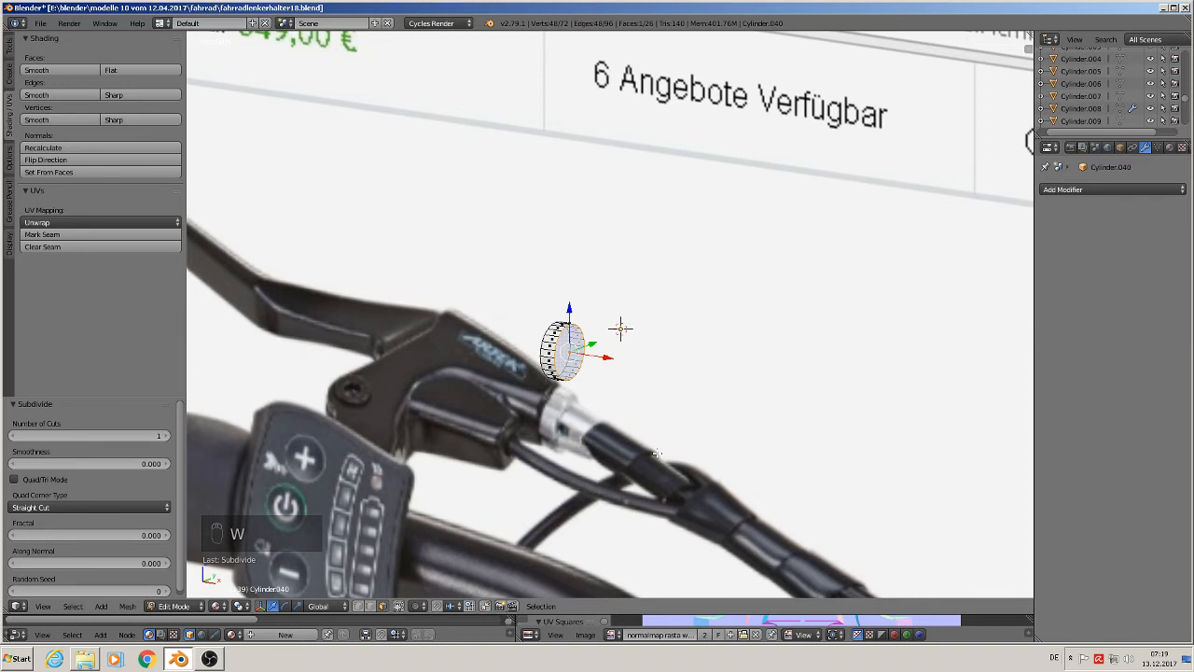
key("e")
key("s")
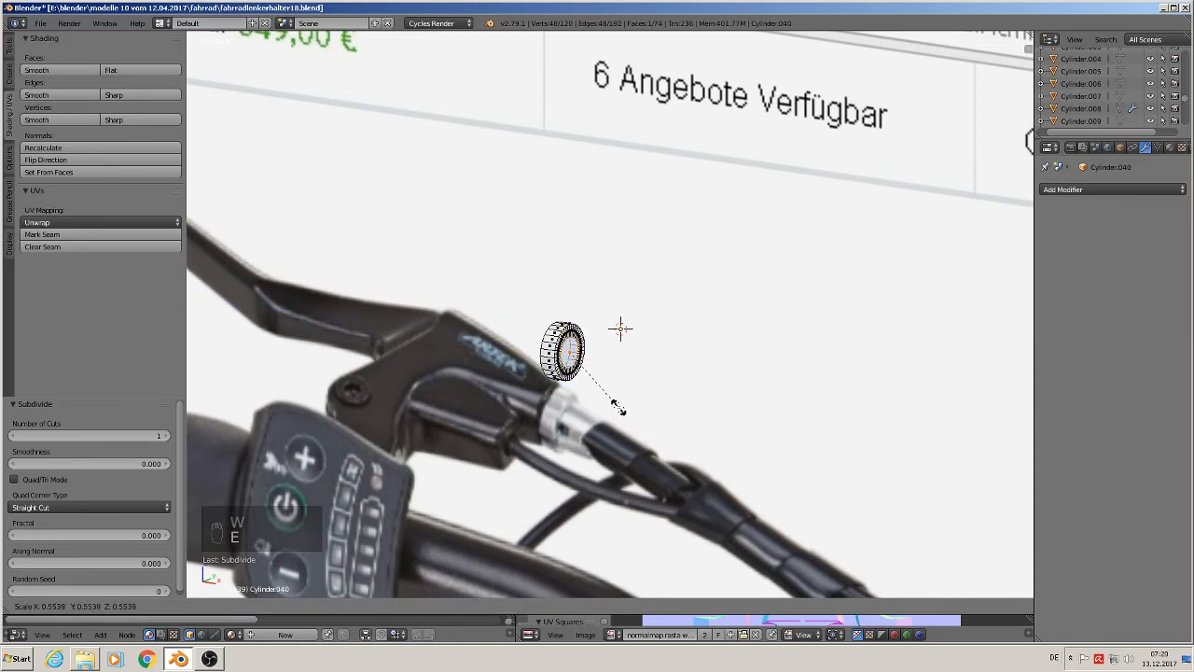
left_click(628, 415)
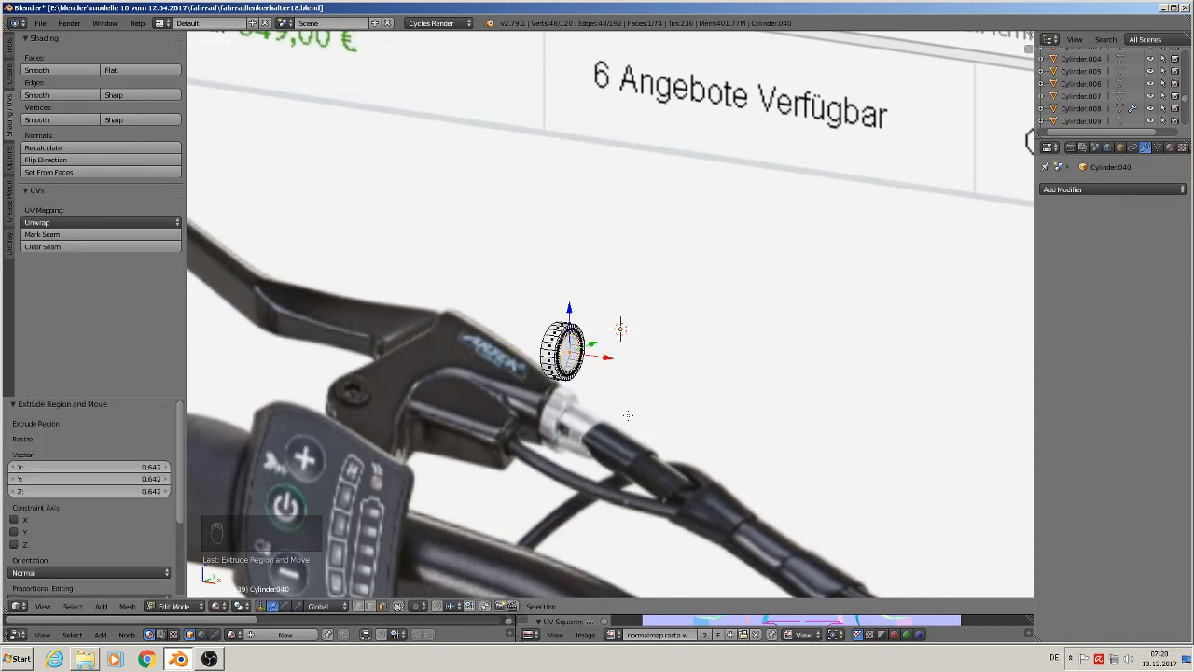
Step: Extrude the inner round face about 0.011 outward along X to form a narrower stub
key("e")
right_click(626, 406)
key("g")
key("x")
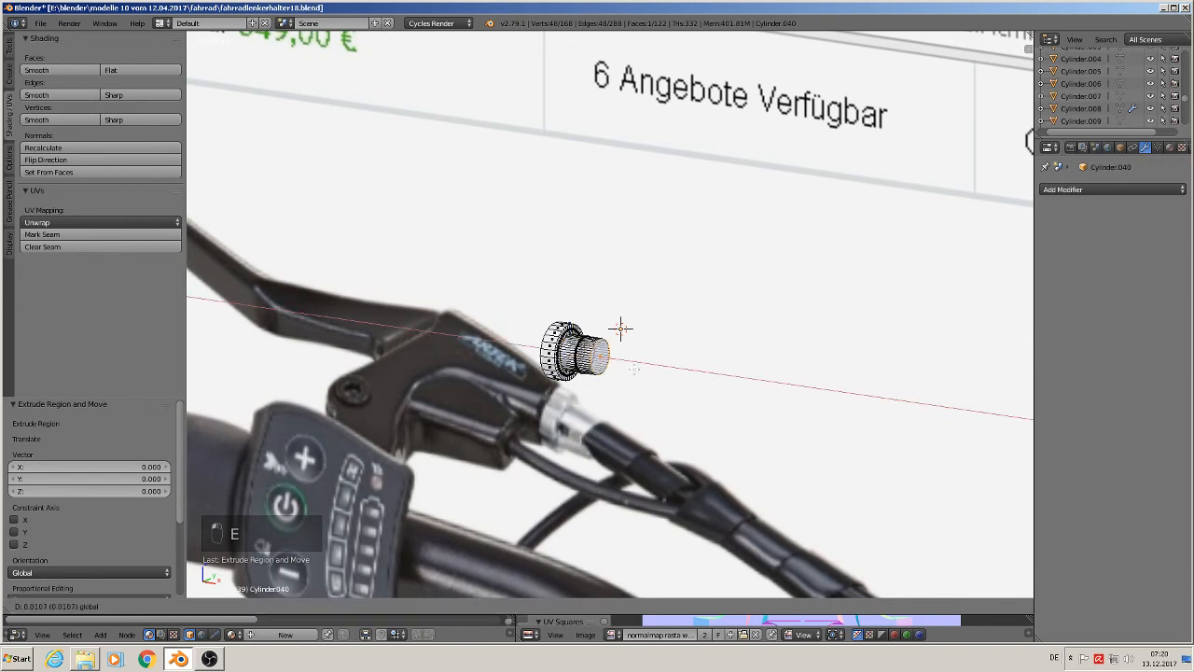
left_click(633, 369)
Step: Apply smooth shading to the stepped cylinder in Object Mode and return to Edit Mode
key("Tab")
scroll(664, 399, "up", 2)
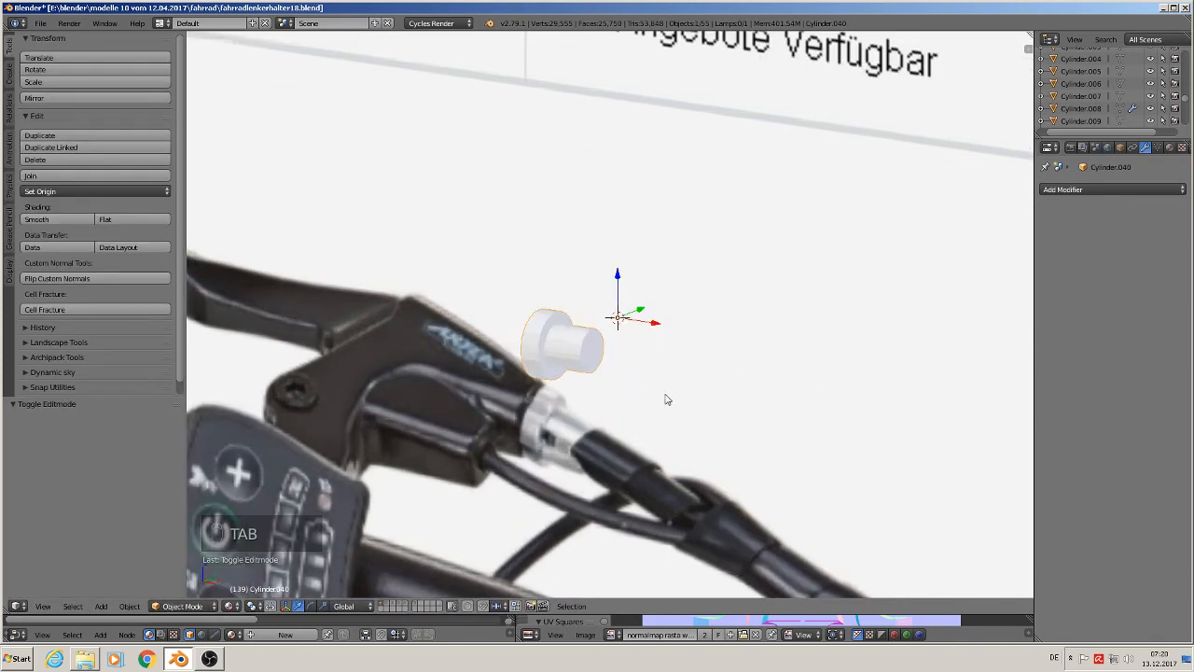
left_click(66, 219)
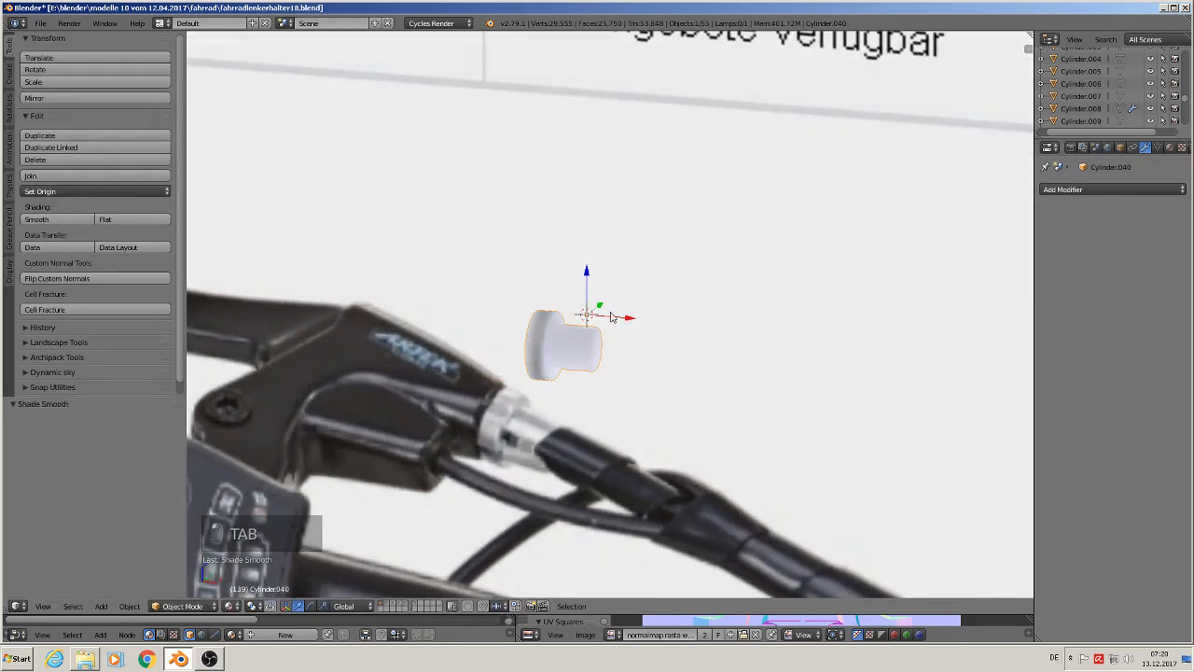
key("Tab")
scroll(538, 334, "up", 5)
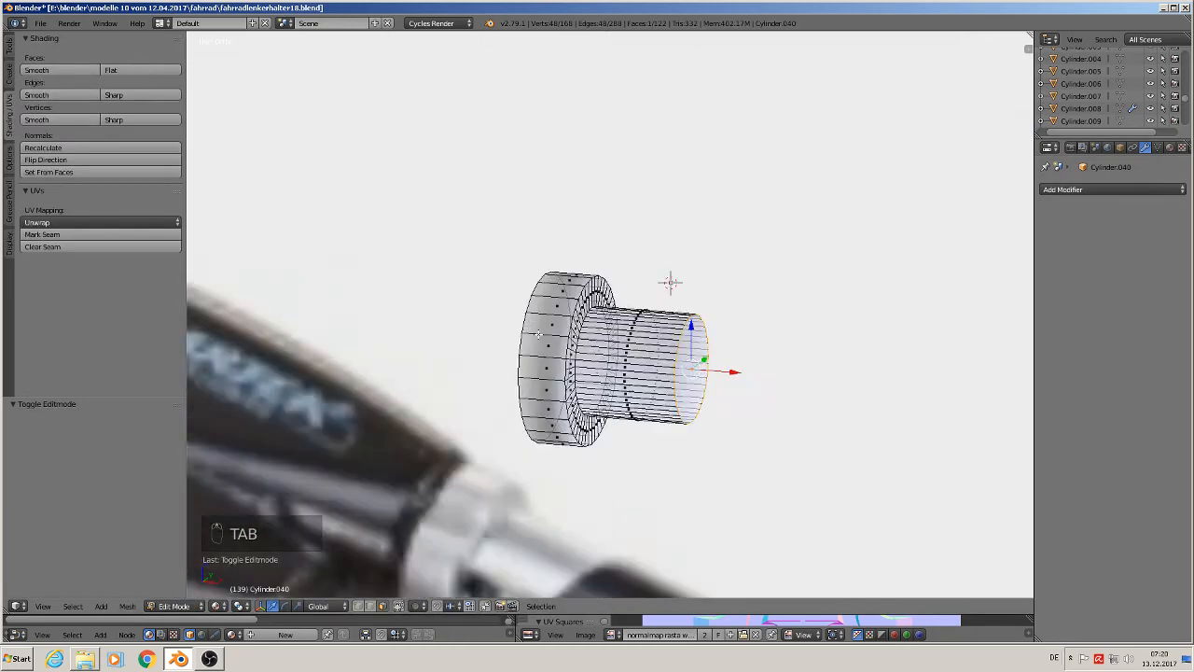
scroll(538, 334, "up", 1)
key("ctrl+r")
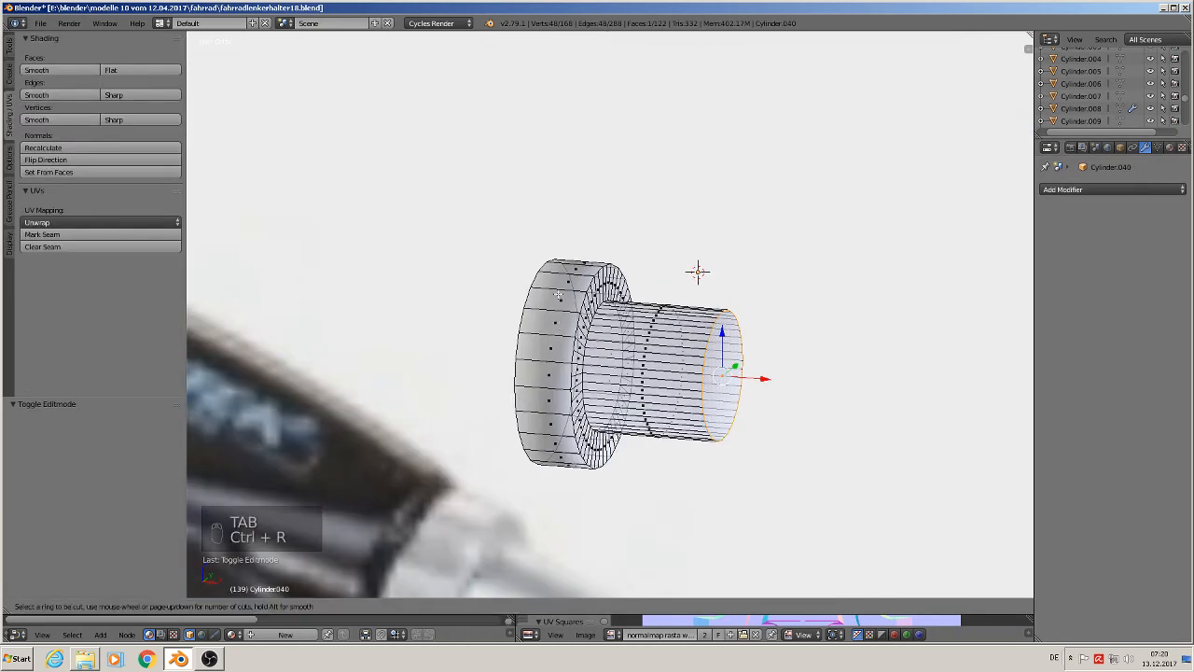
right_click(576, 263)
middle_click_drag(602, 333, 642, 336)
key("a")
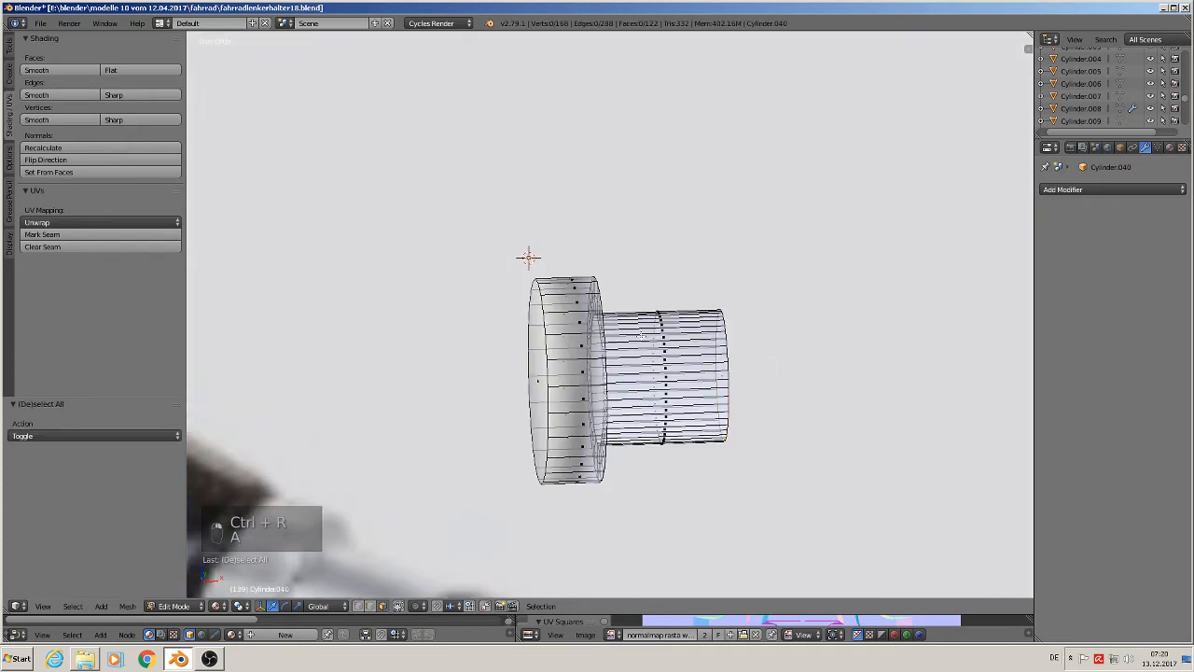
key("ctrl+r")
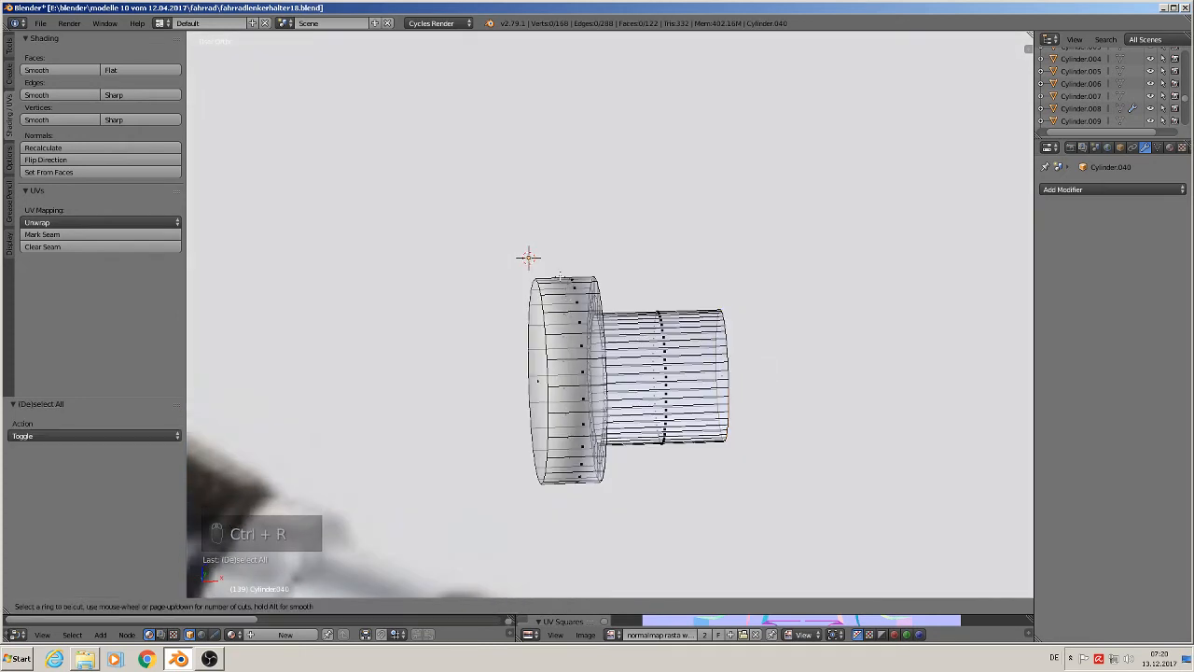
right_click(559, 321)
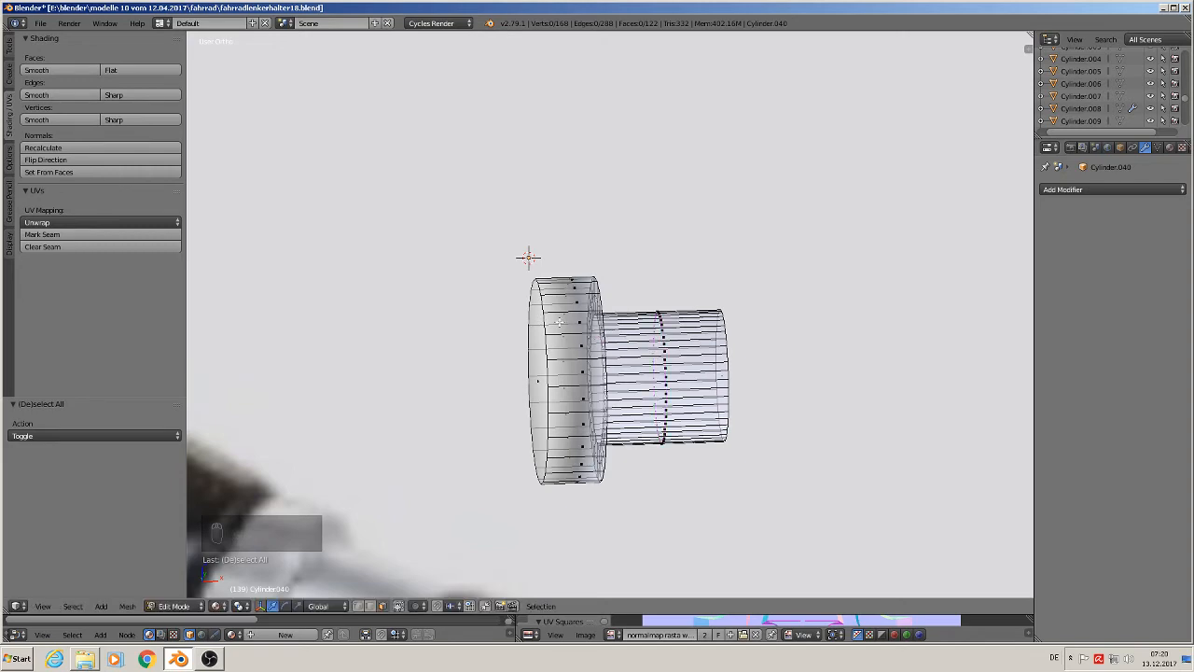
middle_click_drag(572, 284, 564, 278)
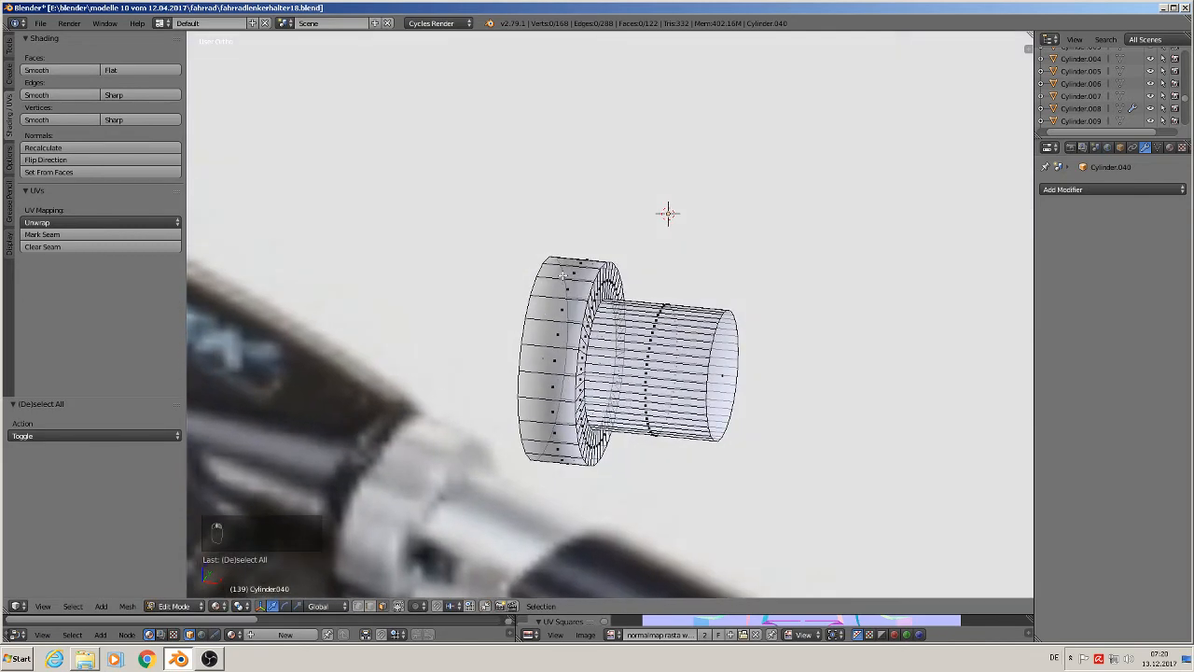
Step: Add two edge loops around the narrow stub, one close to the wide collar and one close to the outer end
scroll(560, 280, "up", 2)
key("ctrl+r")
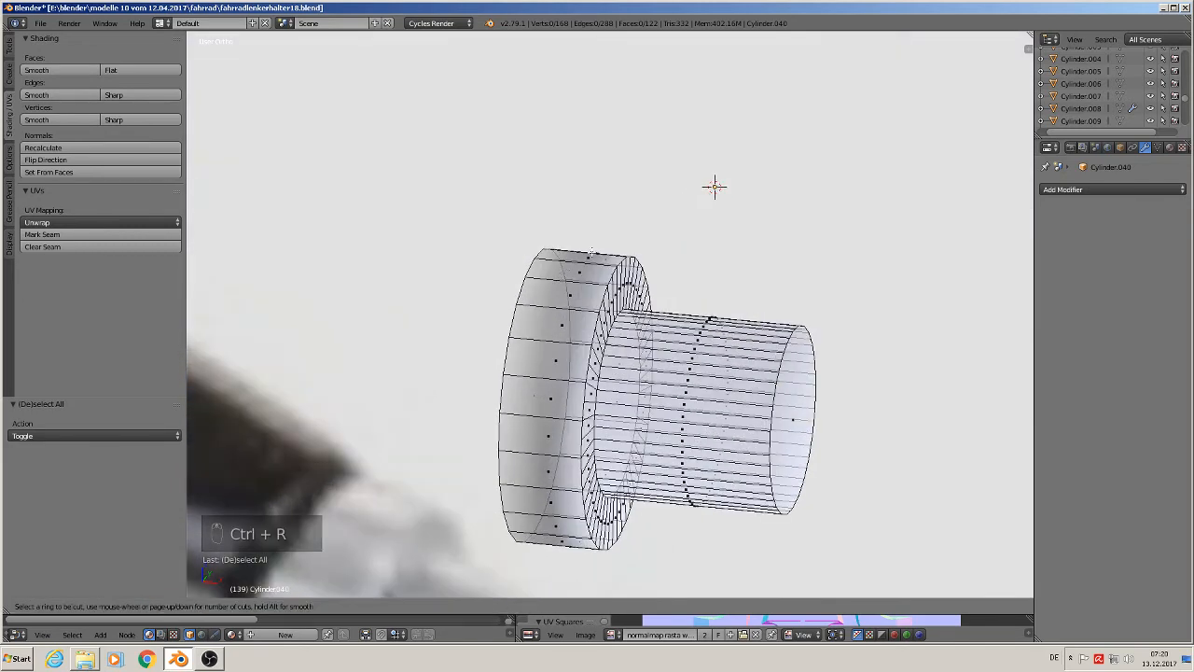
left_click(733, 373)
left_click(620, 347)
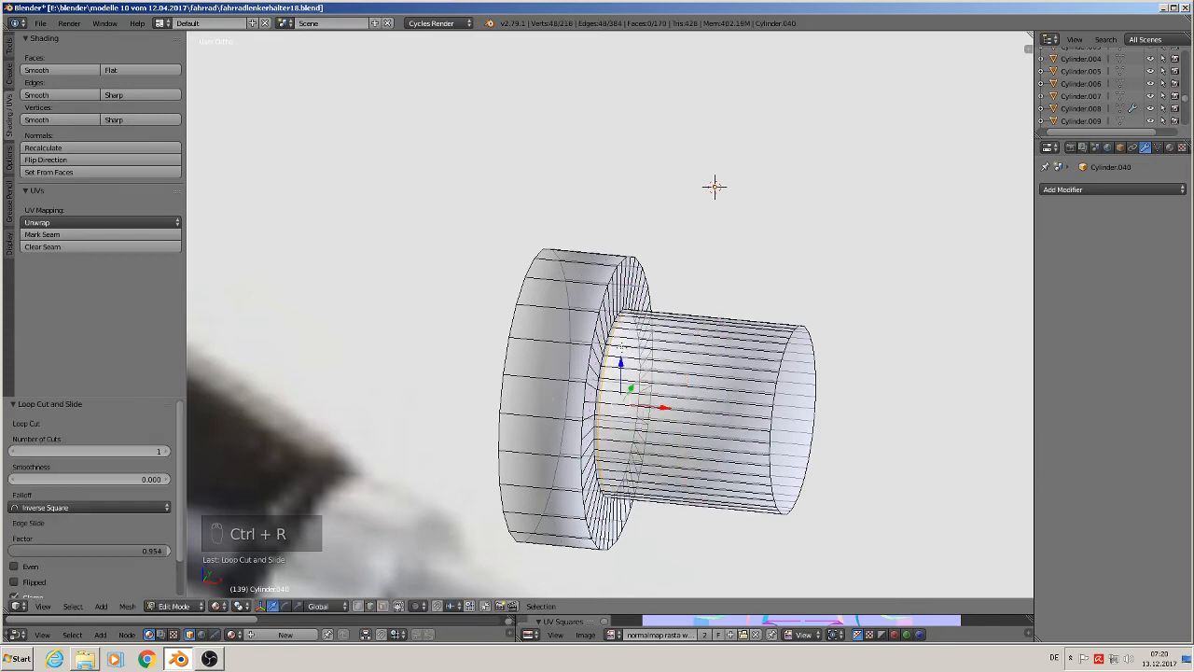
key("ctrl+r")
left_click(726, 336)
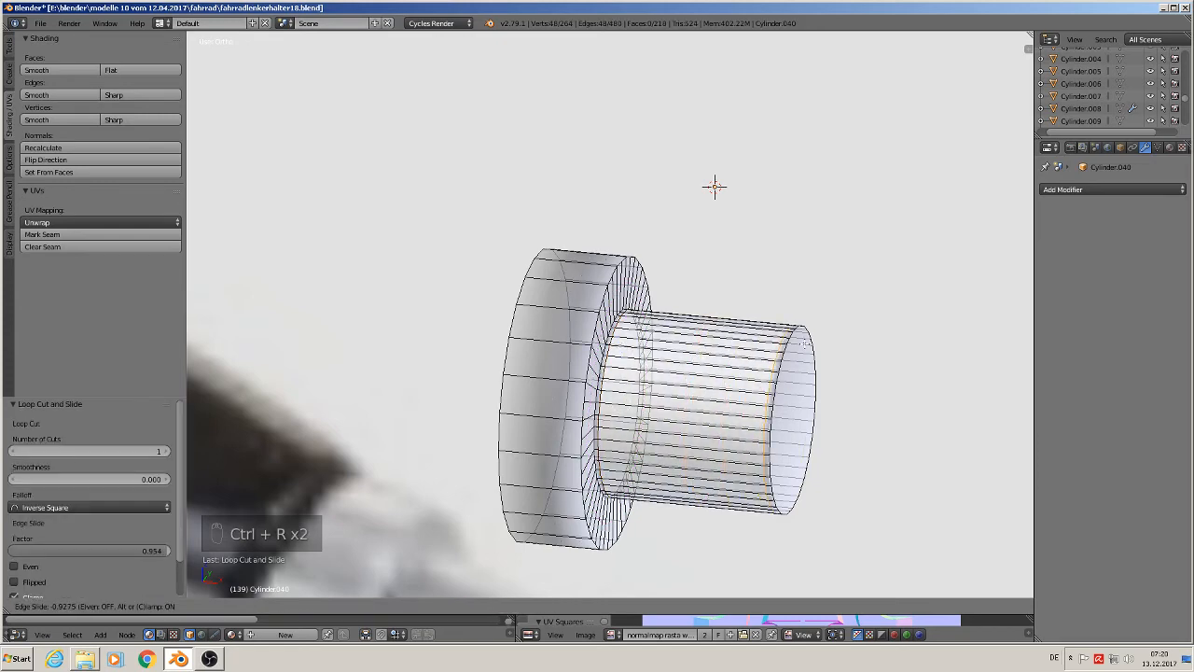
left_click(714, 187)
middle_click_drag(715, 187, 426, 194)
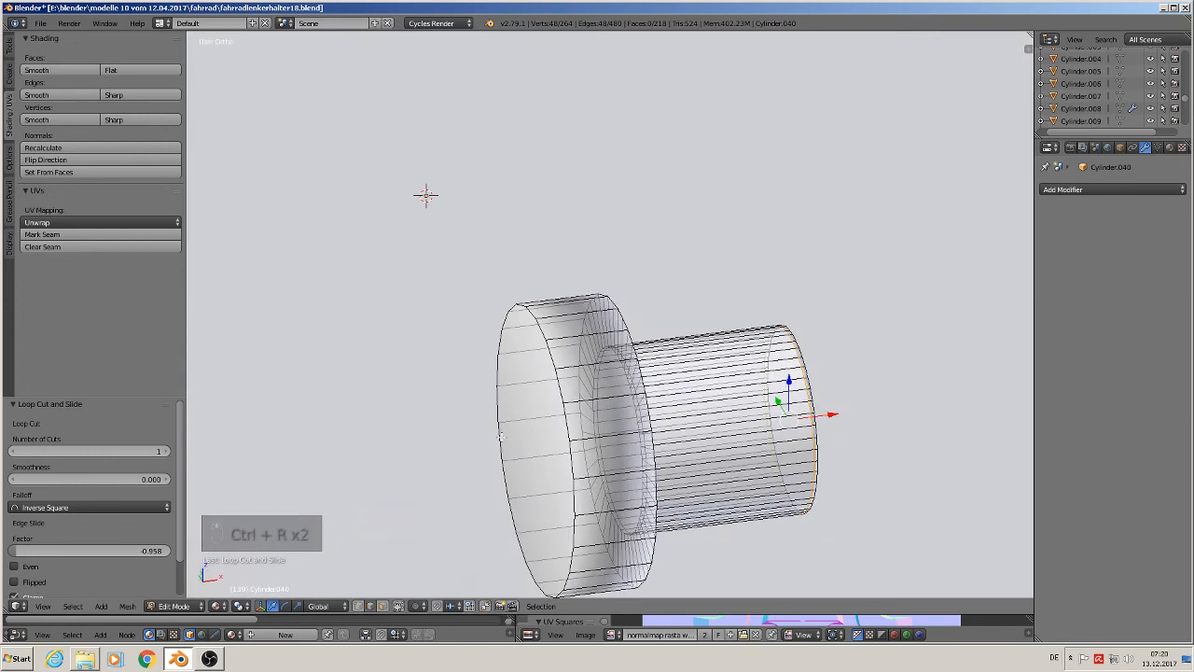
Step: Select the collar's outer rim opposite the stub, extrude it and shift the new ring about 0.0002 along negative X
right_click(501, 436, "alt")
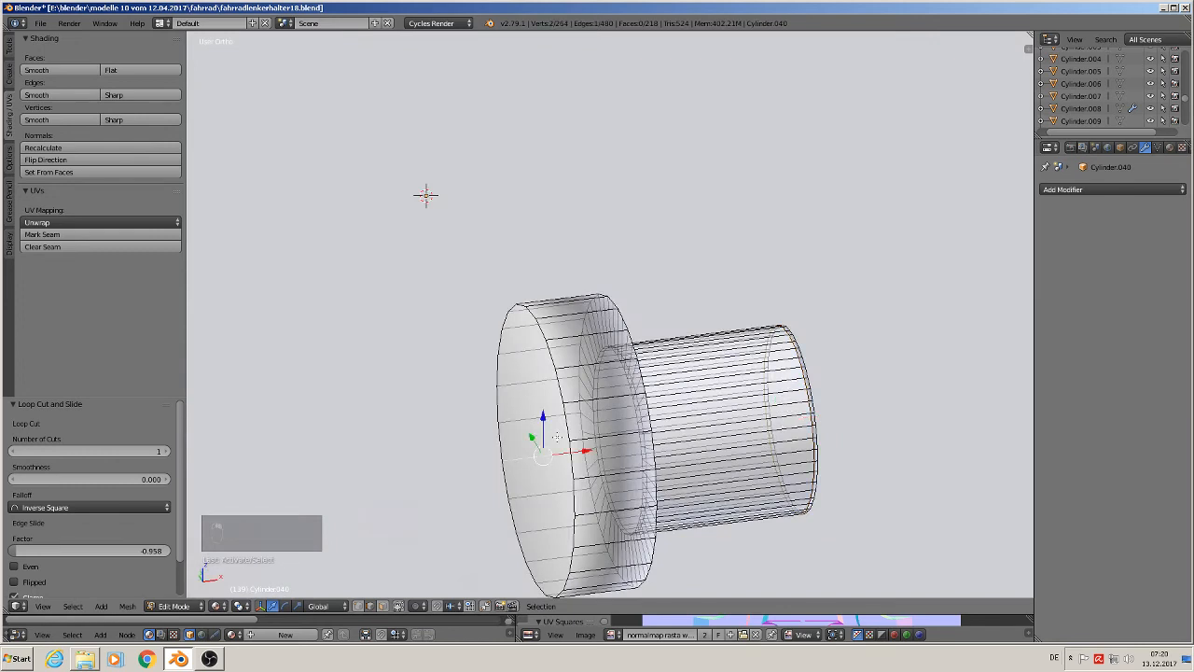
key("e")
right_click(590, 432)
left_click_drag(582, 444, 579, 445)
middle_click_drag(668, 399, 602, 372)
Step: Add an edge loop around the wide collar beside the stub and return to Object Mode
key("ctrl+r")
left_click(603, 372)
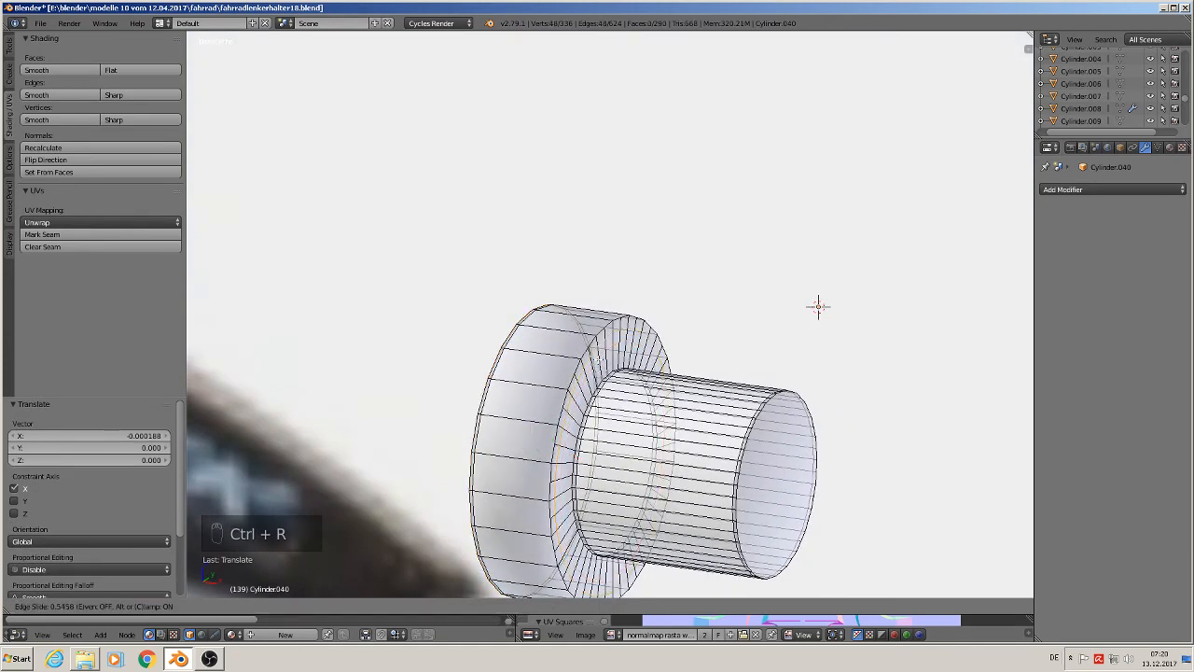
left_click(595, 352)
key("Tab")
Step: In front view, move the stepped cylinder about 0.227 in X and 0.198 in Z to the lever housing's upper arm end
scroll(606, 395, "down", 8)
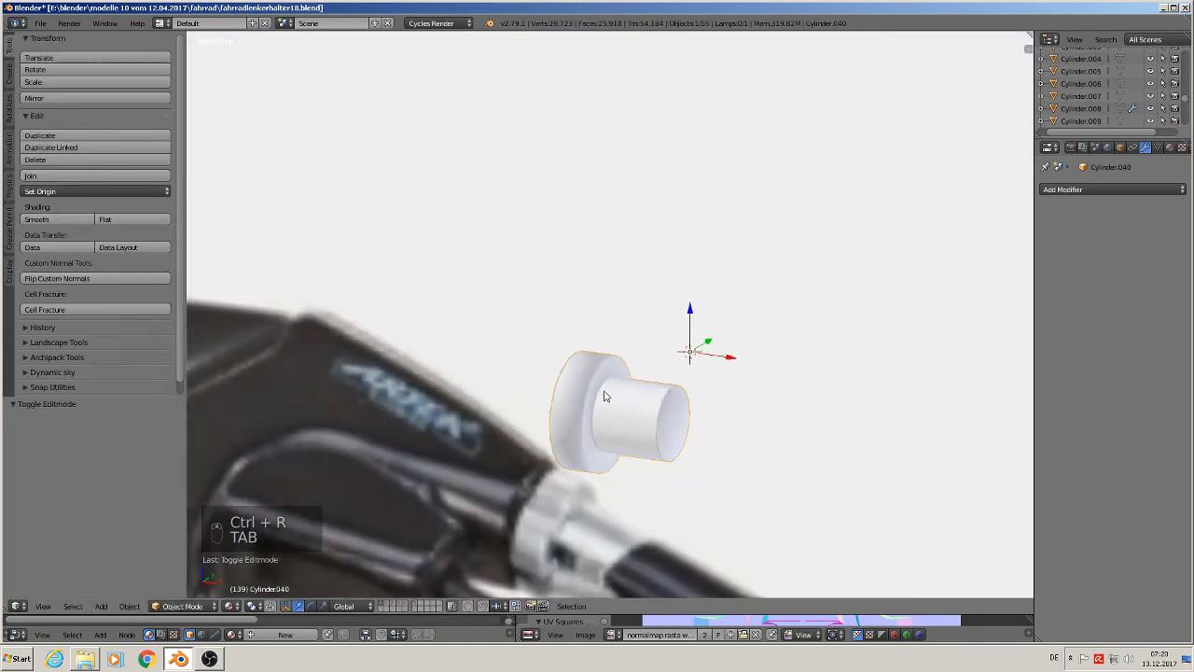
scroll(662, 414, "down", 6)
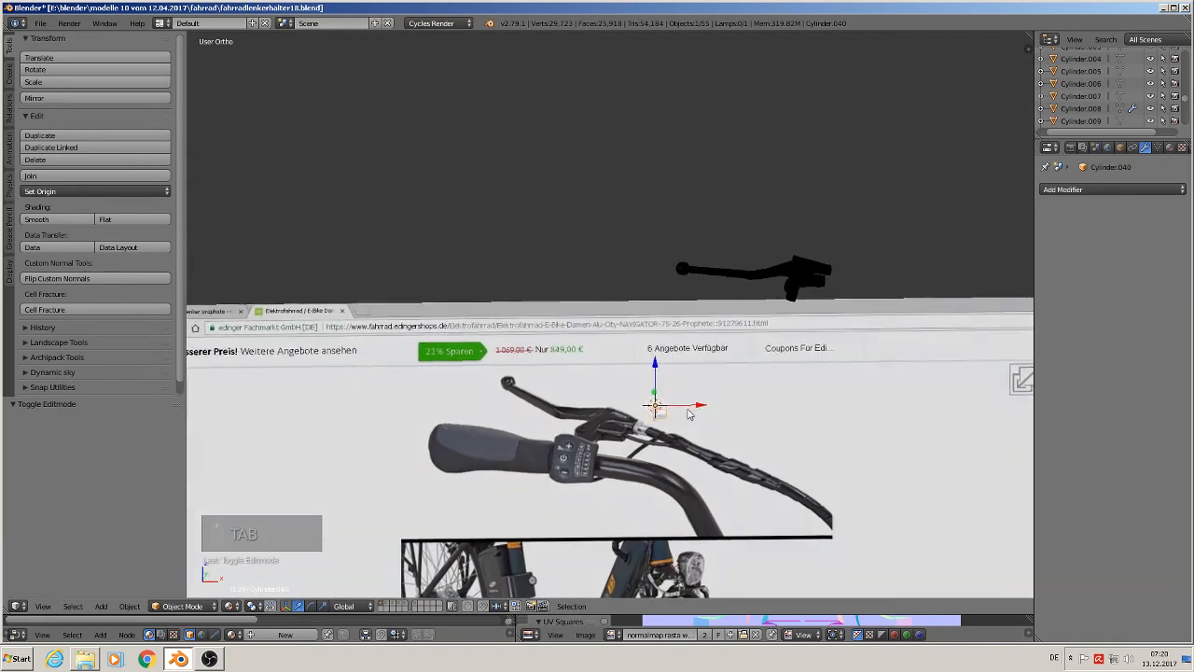
scroll(686, 413, "up", 3)
key("KP_1")
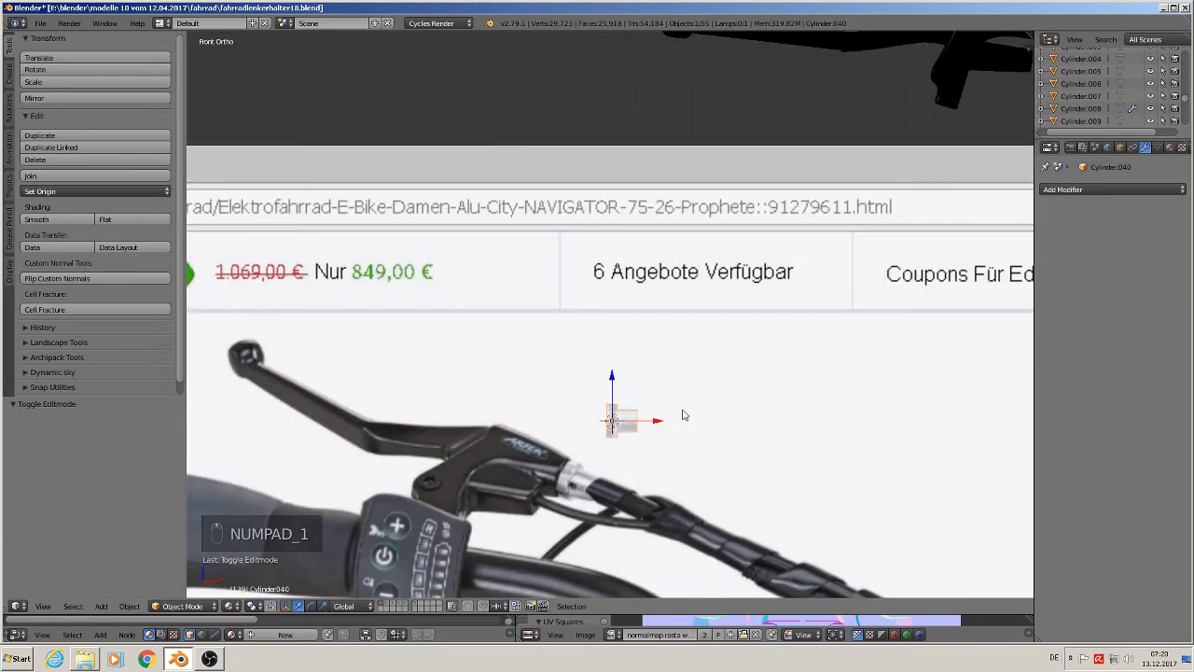
scroll(683, 425, "down", 4)
key("g")
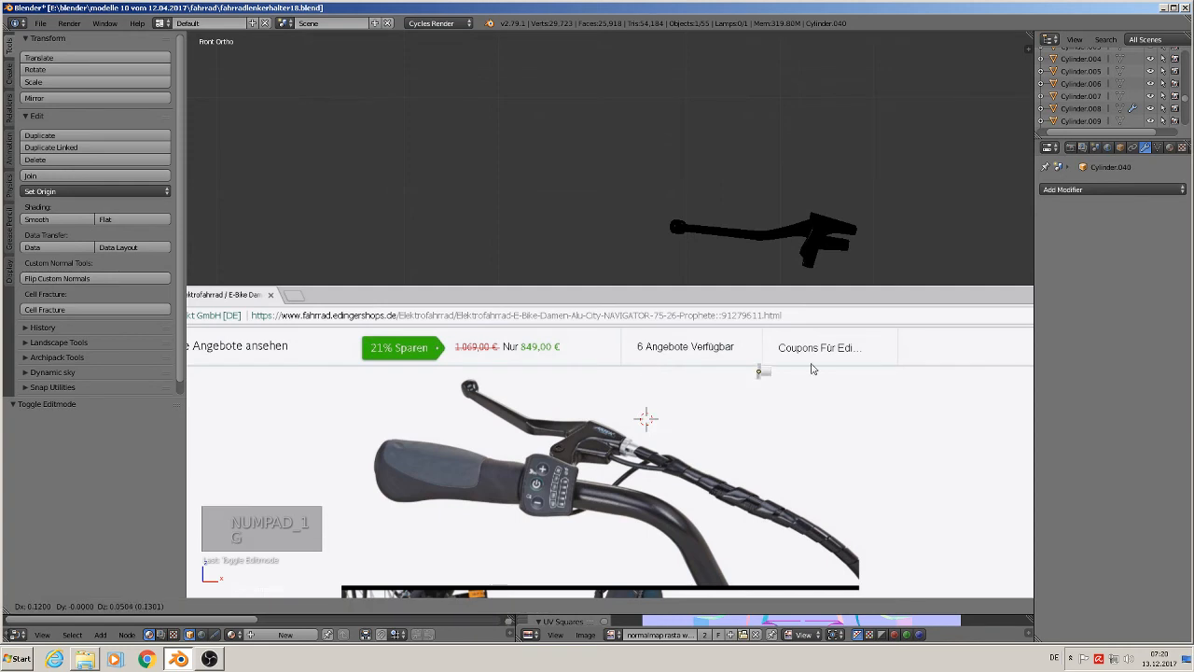
left_click(887, 240)
scroll(901, 294, "up", 7)
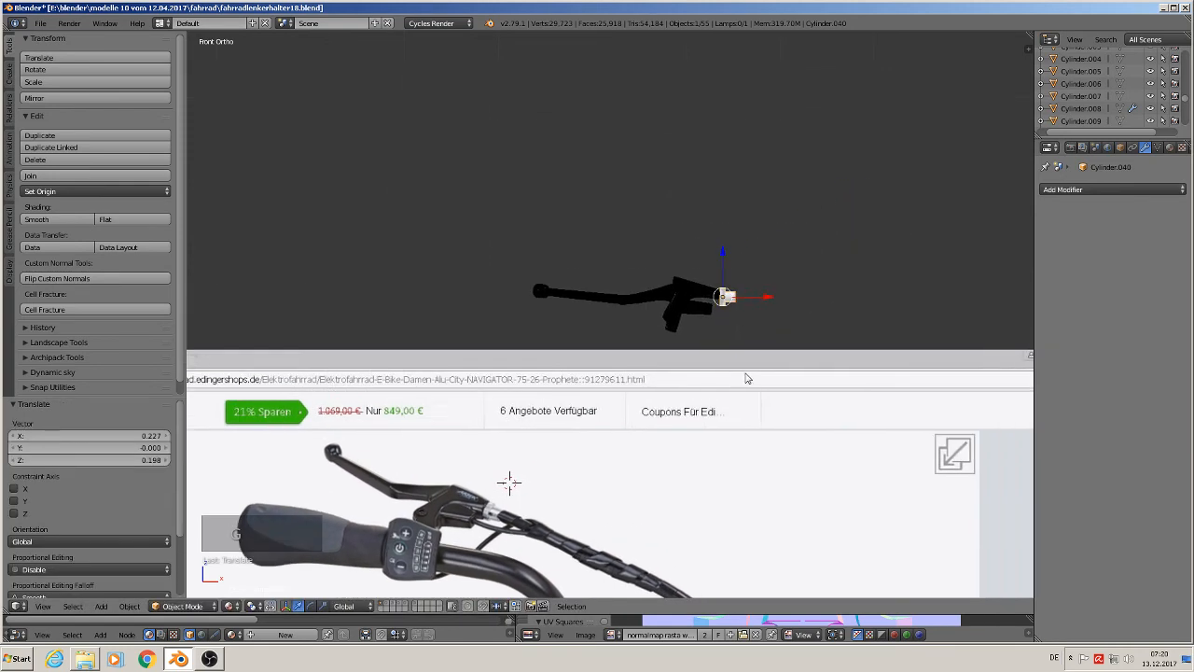
scroll(808, 353, "up", 2)
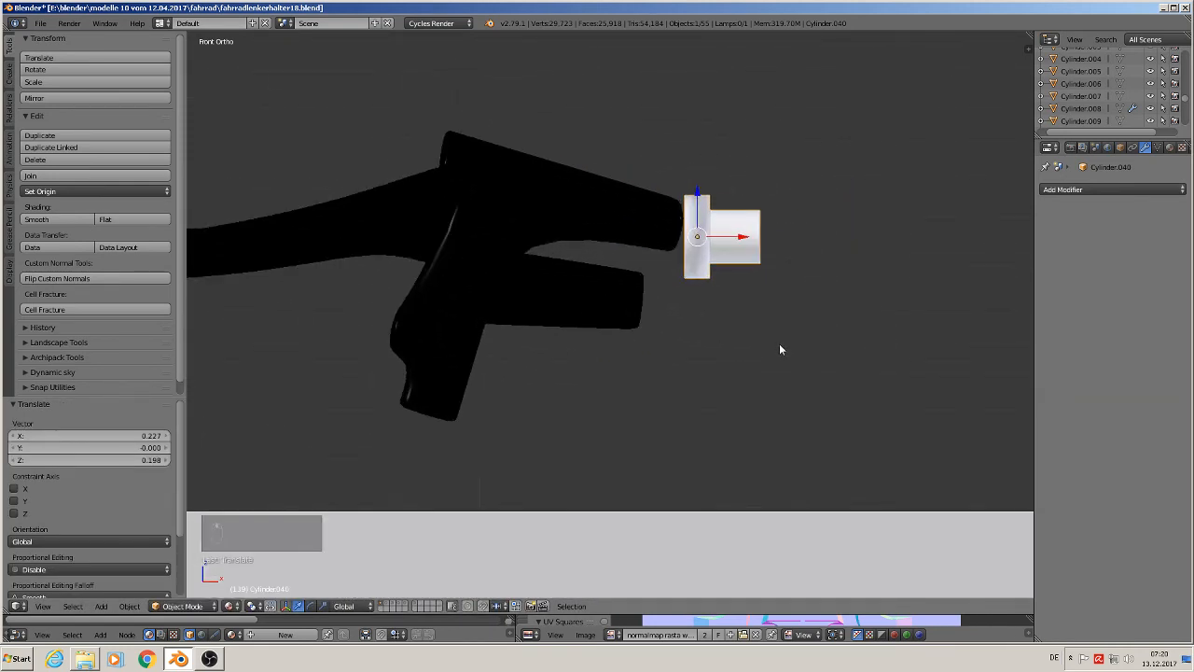
Step: Scale the adjuster to about 0.584, rotate it about 17.1° to match the upper arm and move it against the arm's end
key("s")
left_click(749, 292)
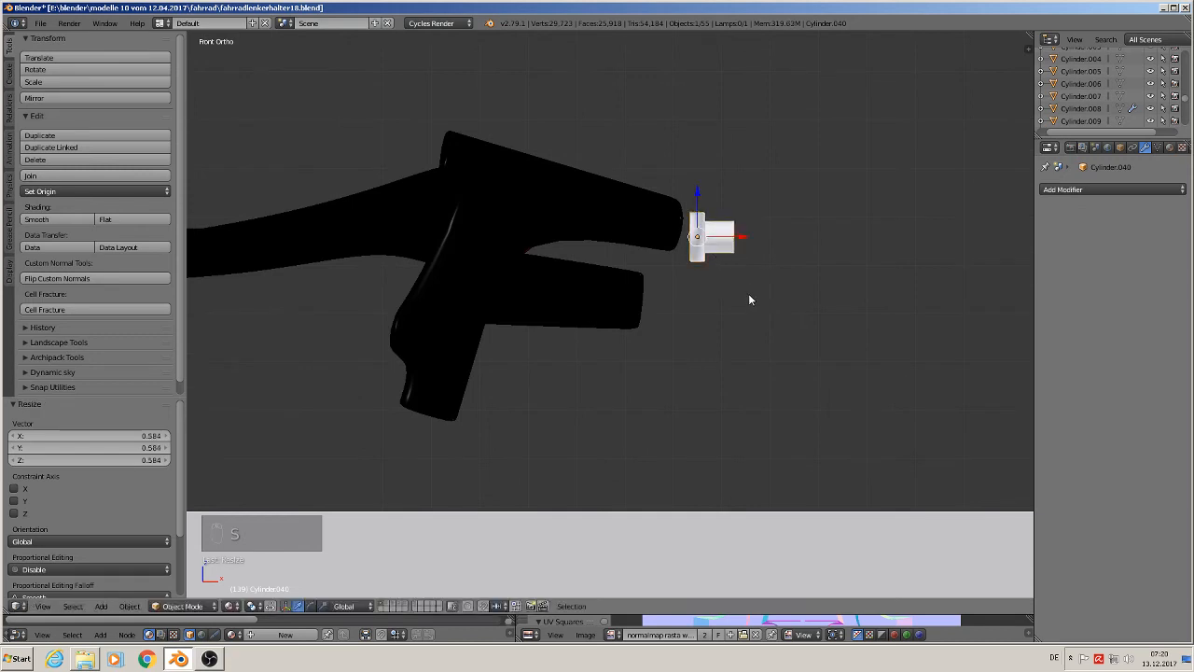
key("r")
left_click(733, 312)
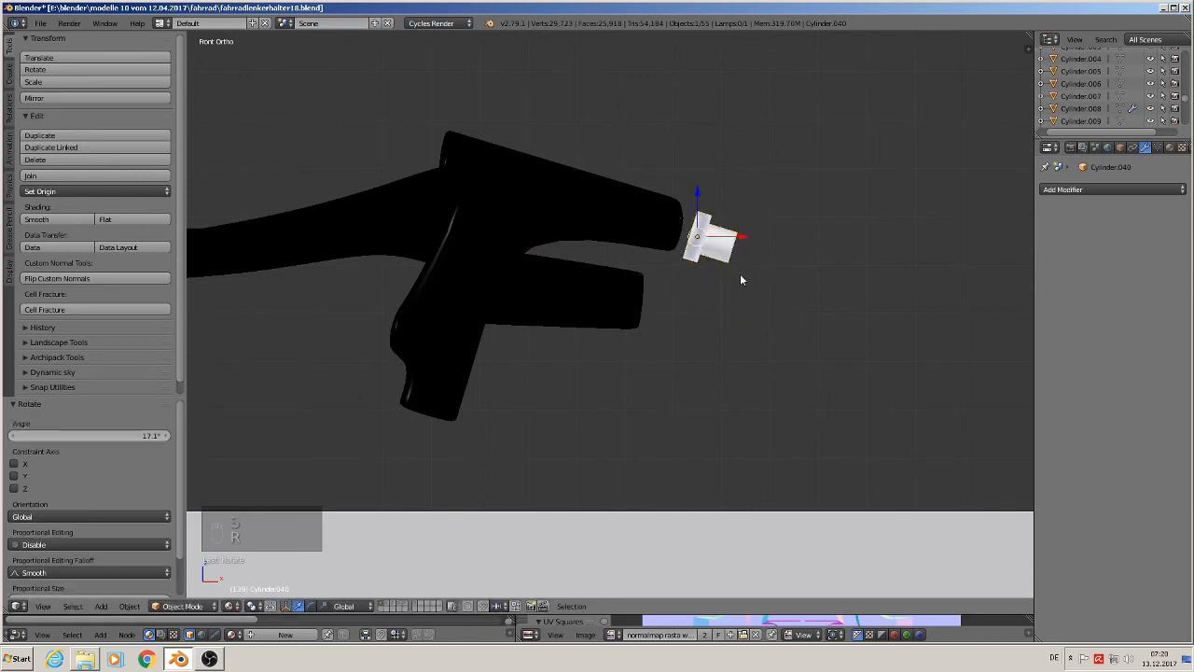
key("g")
left_click(720, 269)
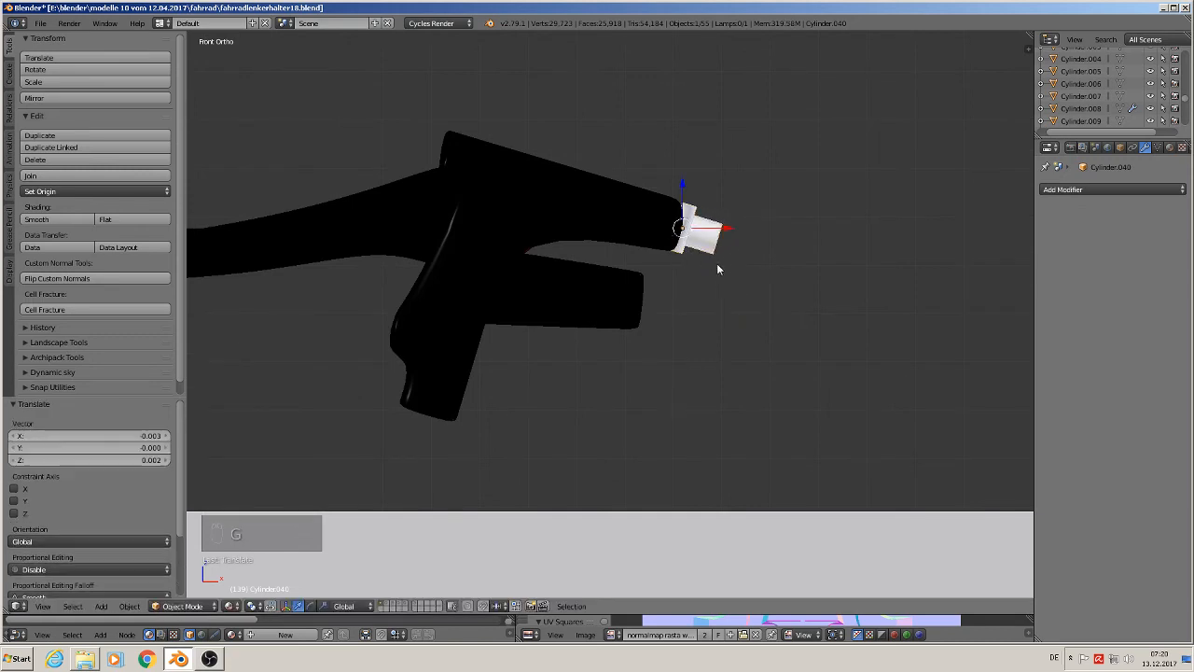
Step: Set the adjuster's origin to its geometry and move it about -0.038 along Y in line with the lever housing
middle_click_drag(717, 268, 666, 376)
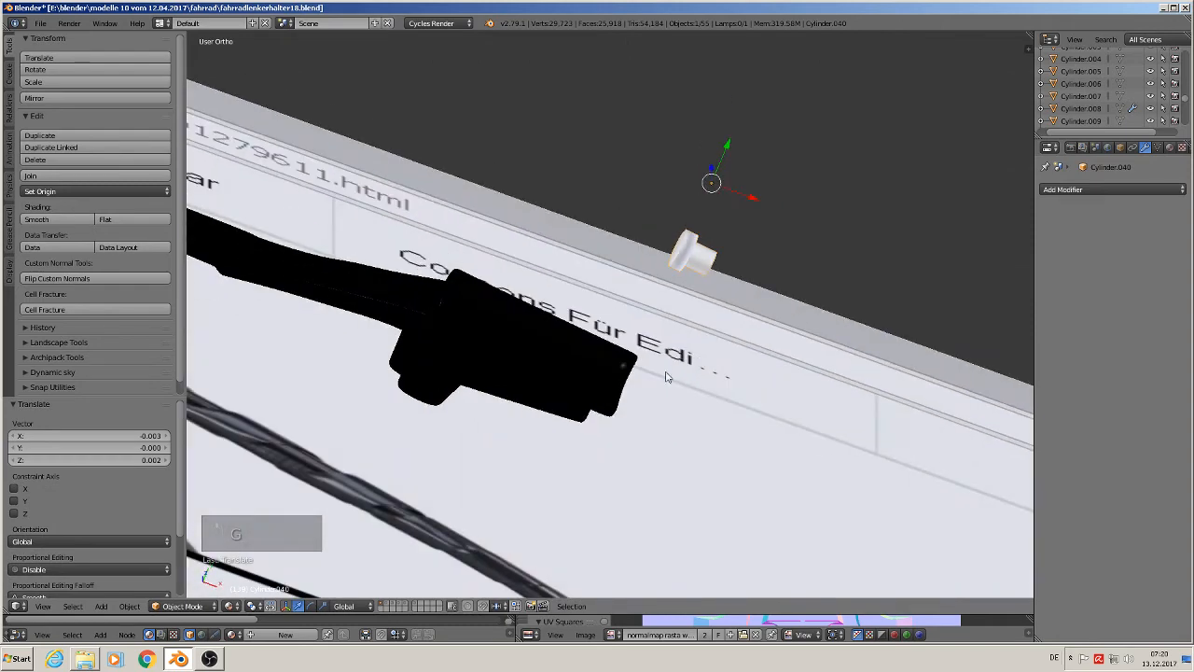
left_click(73, 191)
left_click(98, 213)
middle_click_drag(733, 210, 689, 263)
left_click_drag(733, 228, 615, 325)
middle_click_drag(615, 325, 680, 200)
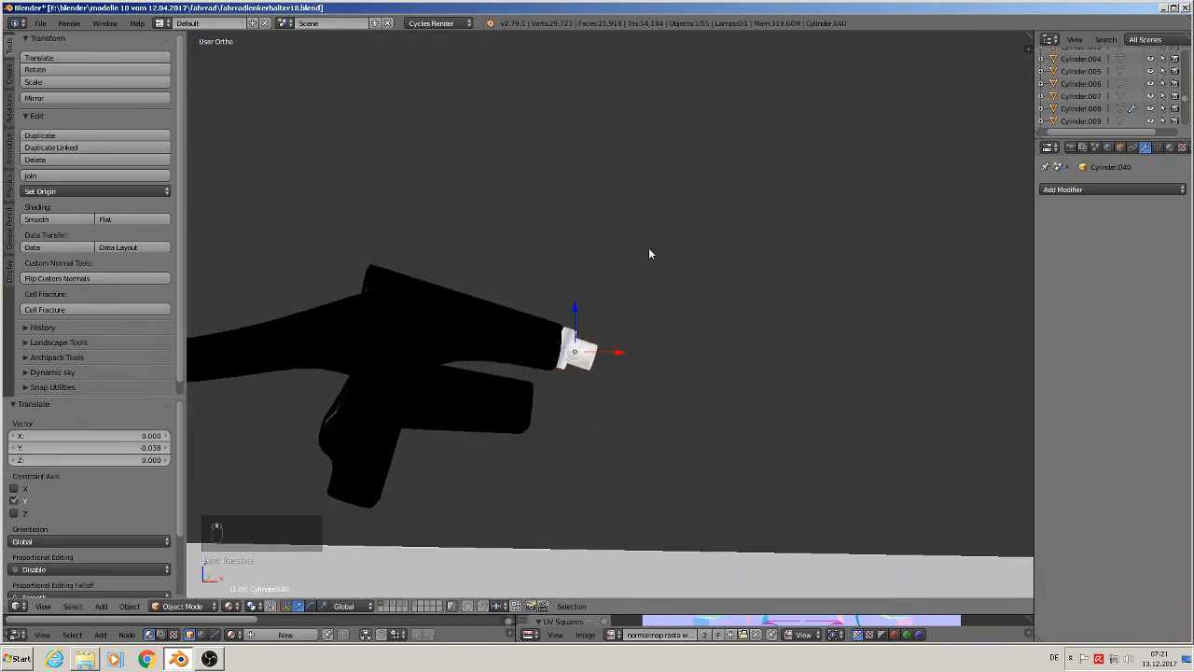
middle_click_drag(650, 253, 607, 330)
Step: In front view, rotate the adjuster about 4.77° further and shift it slightly along X at the arm's end
key("KP_1")
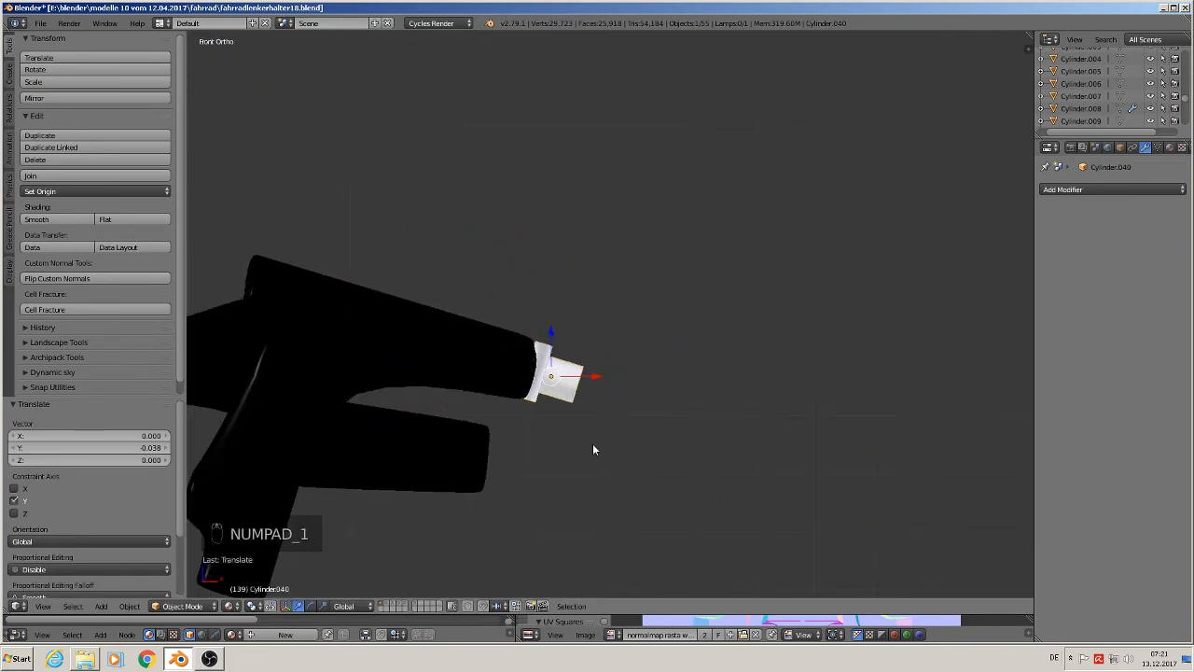
key("r")
left_click(593, 395)
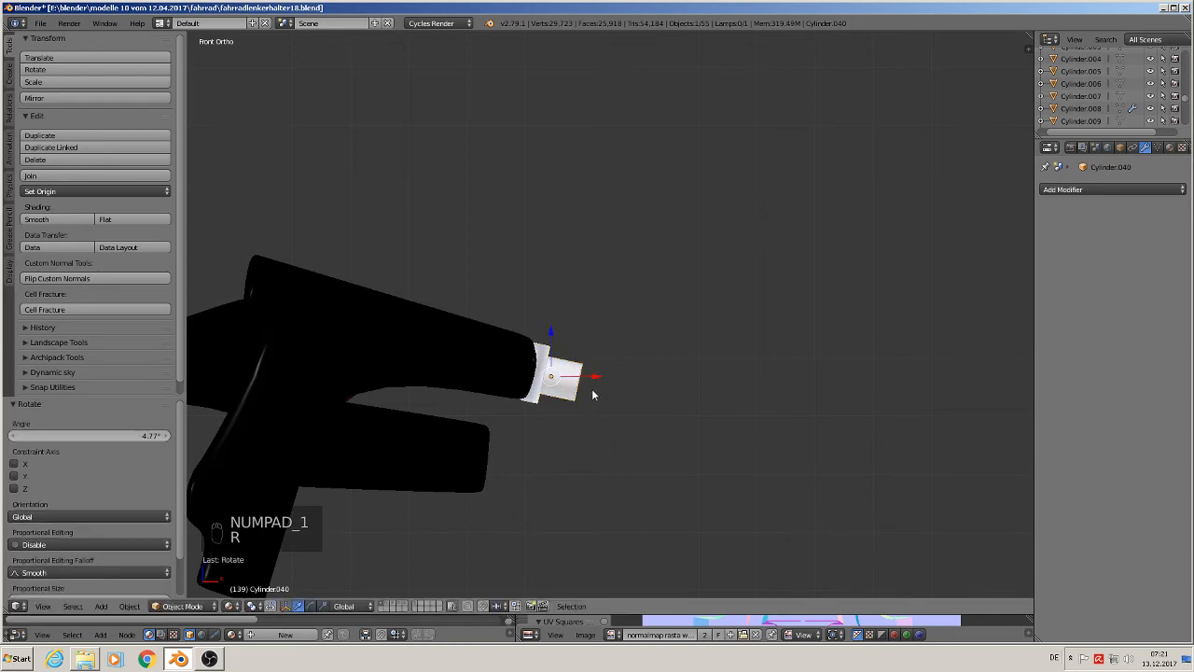
key("g")
key("x")
left_click(598, 375)
mouse_move(597, 375)
middle_mouse_down()
mouse_move(533, 446)
mouse_move(464, 419)
mouse_move(501, 405)
mouse_move(552, 412)
mouse_move(560, 401)
middle_mouse_up()
Step: Select the collar's rear end ring in Edit Mode and move it about -0.002 along X and 0.0005 up into the arm
key("Tab")
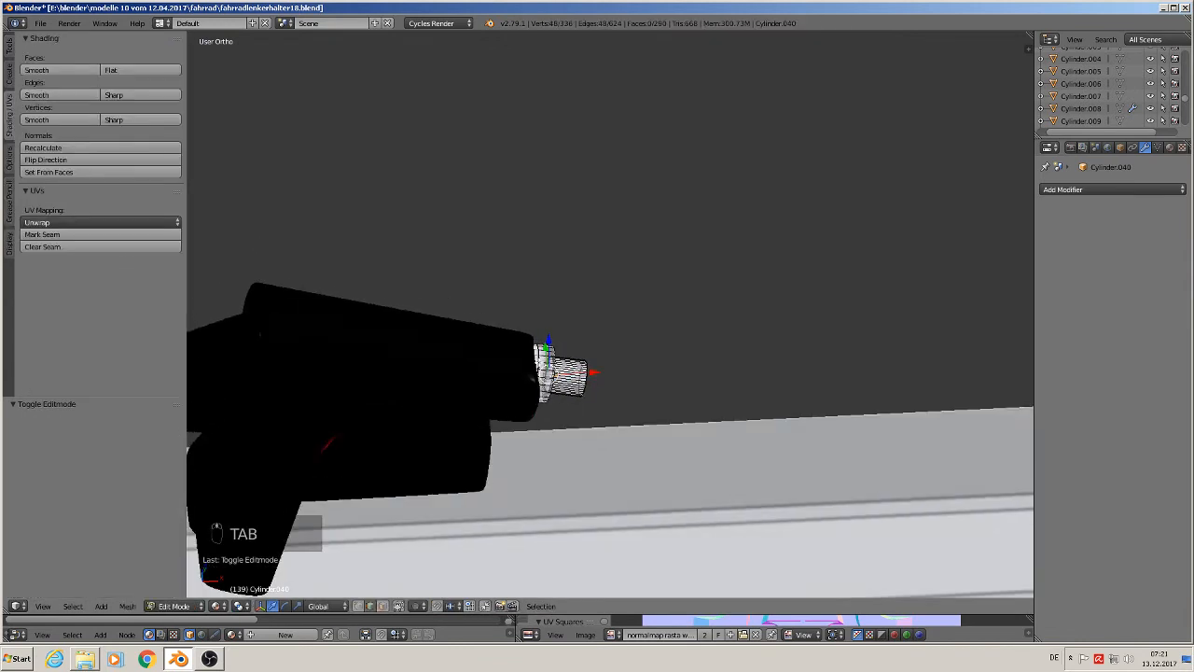
right_click(540, 364, "alt")
scroll(539, 371, "up", 5)
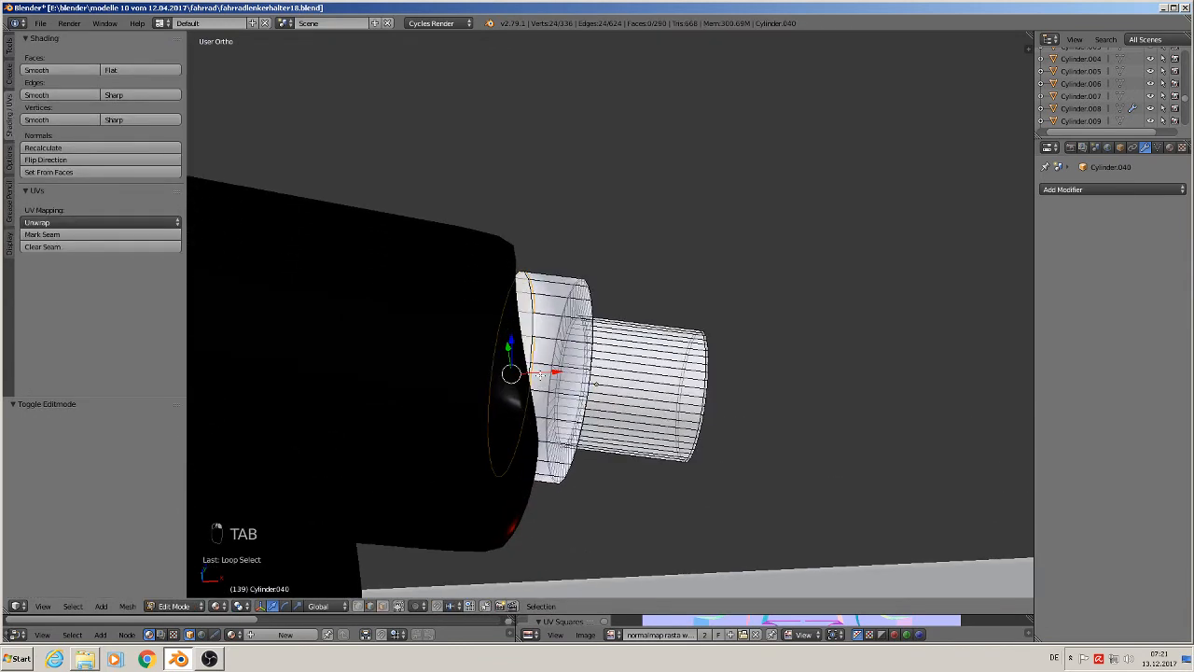
key("ctrl+KP_Add")
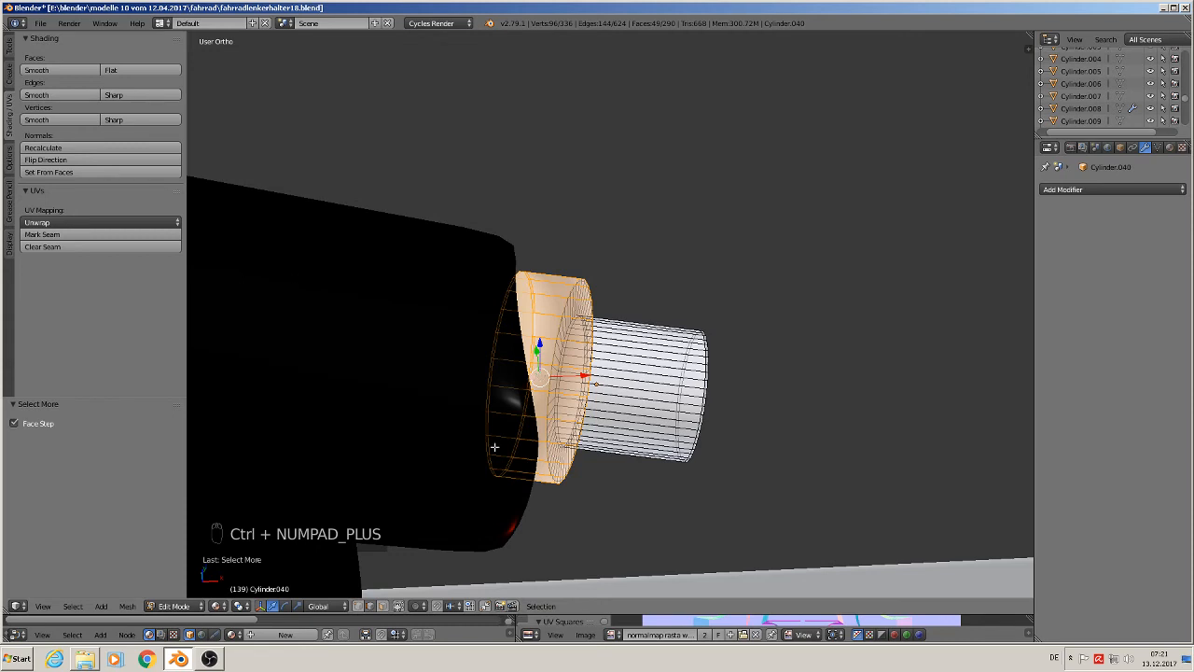
right_click(508, 377)
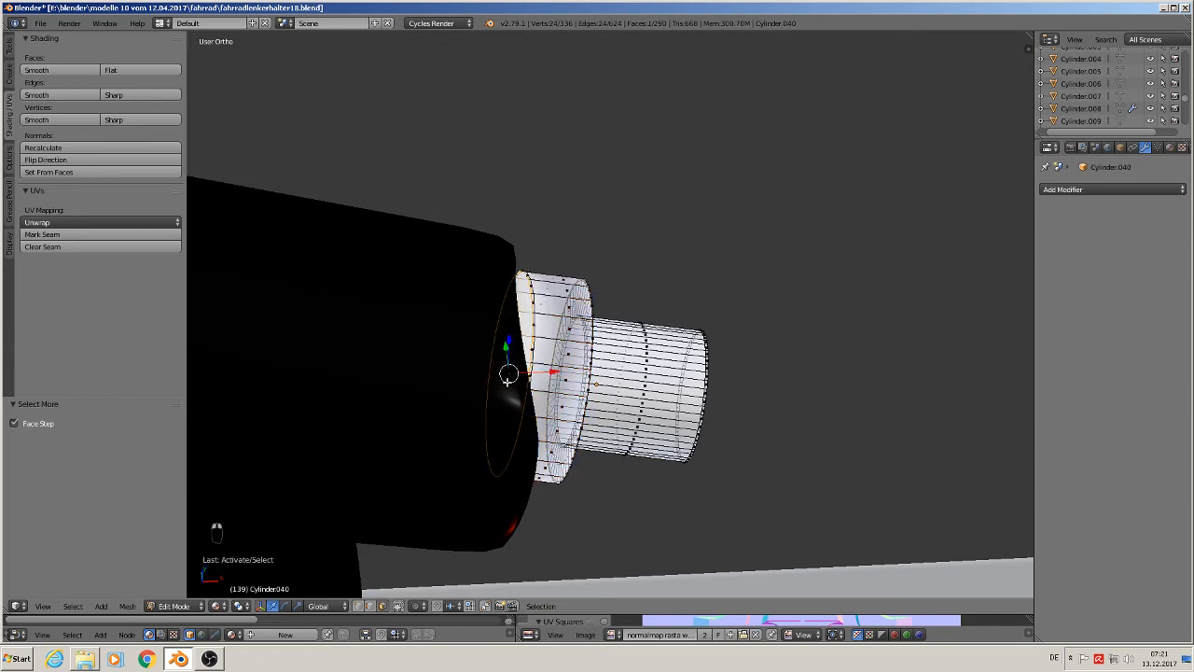
key("ctrl+KP_Add")
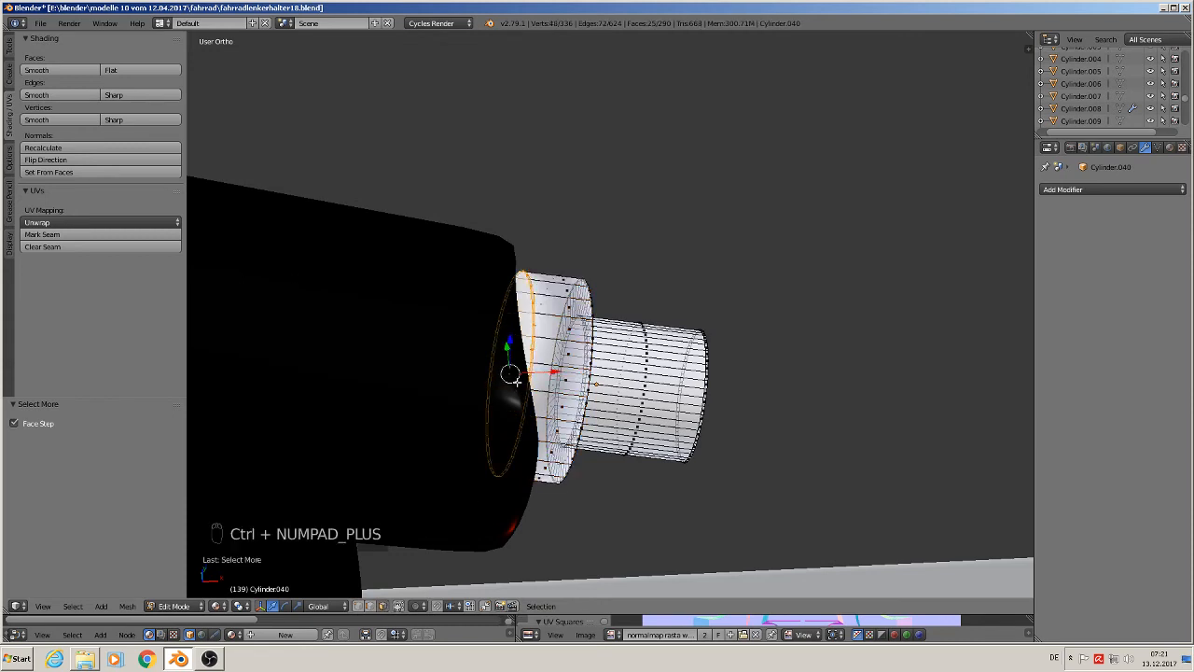
middle_click_drag(582, 379, 568, 356)
key("g")
key("x")
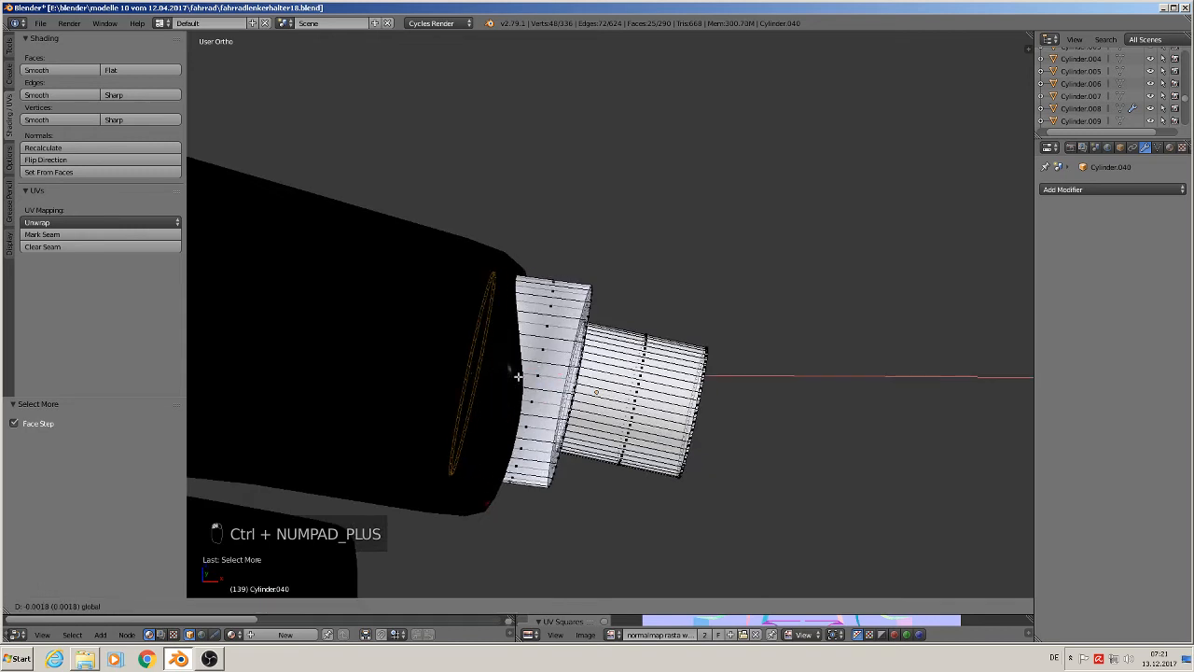
left_click_drag(518, 377, 518, 377)
left_click_drag(472, 339, 470, 330)
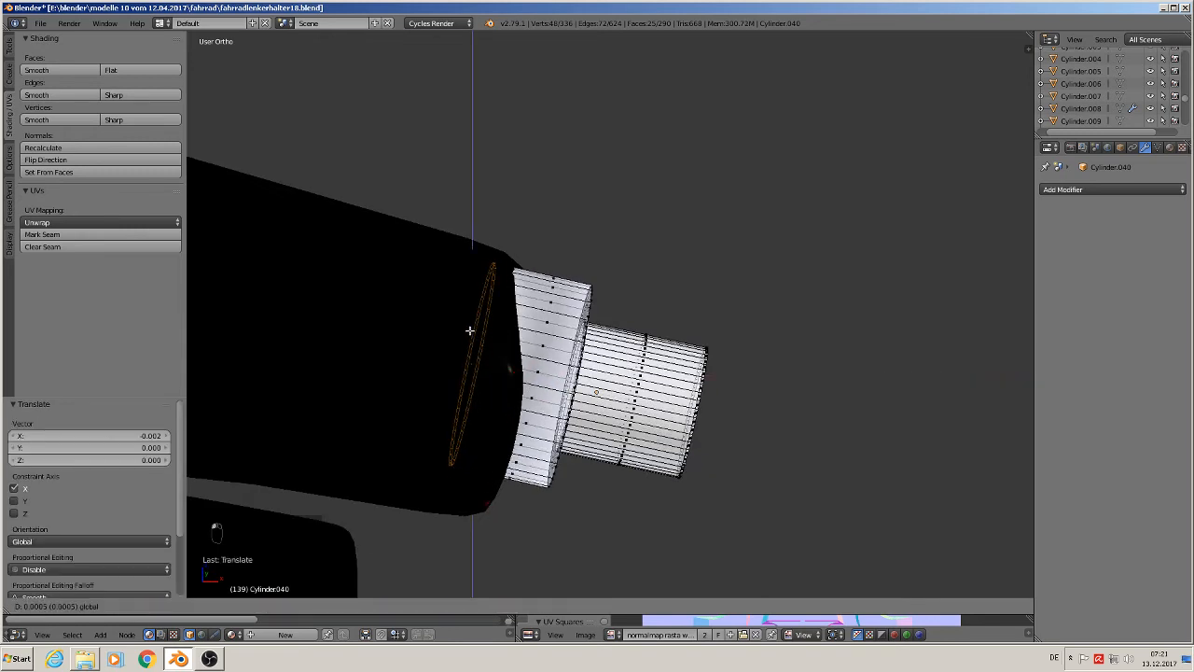
Step: Return to Object Mode and assign the existing "silver rough" material to the adjuster
key("Tab")
scroll(541, 395, "down", 3)
middle_click_drag(542, 395, 537, 431)
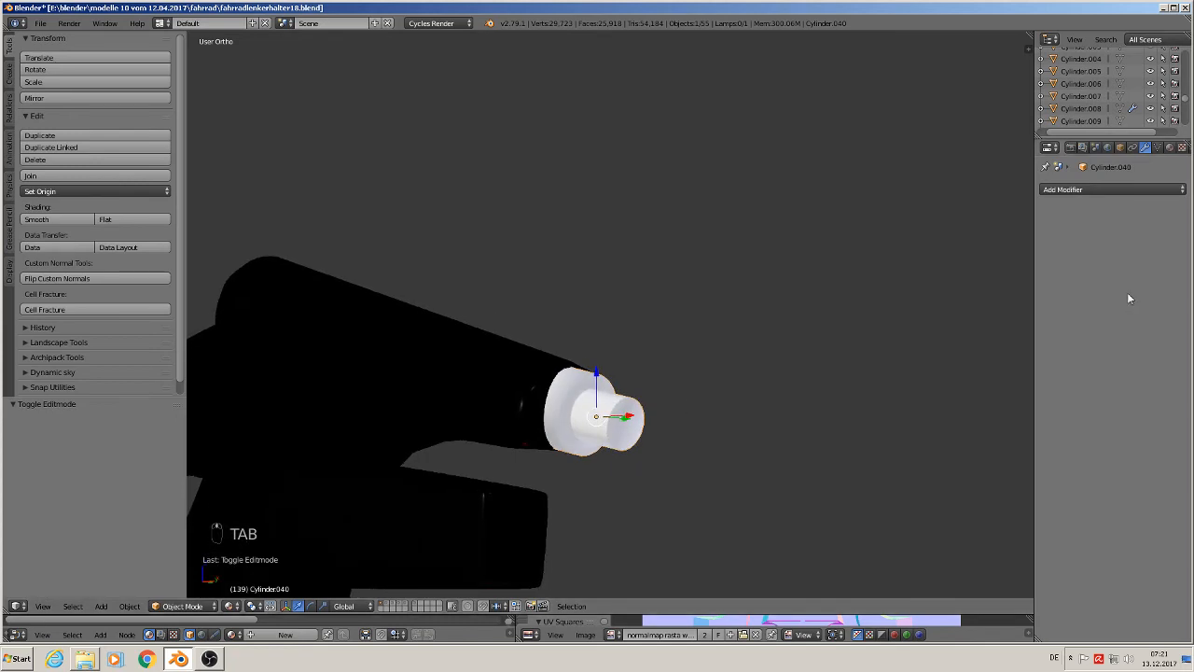
left_click(1170, 147)
left_click(1047, 267)
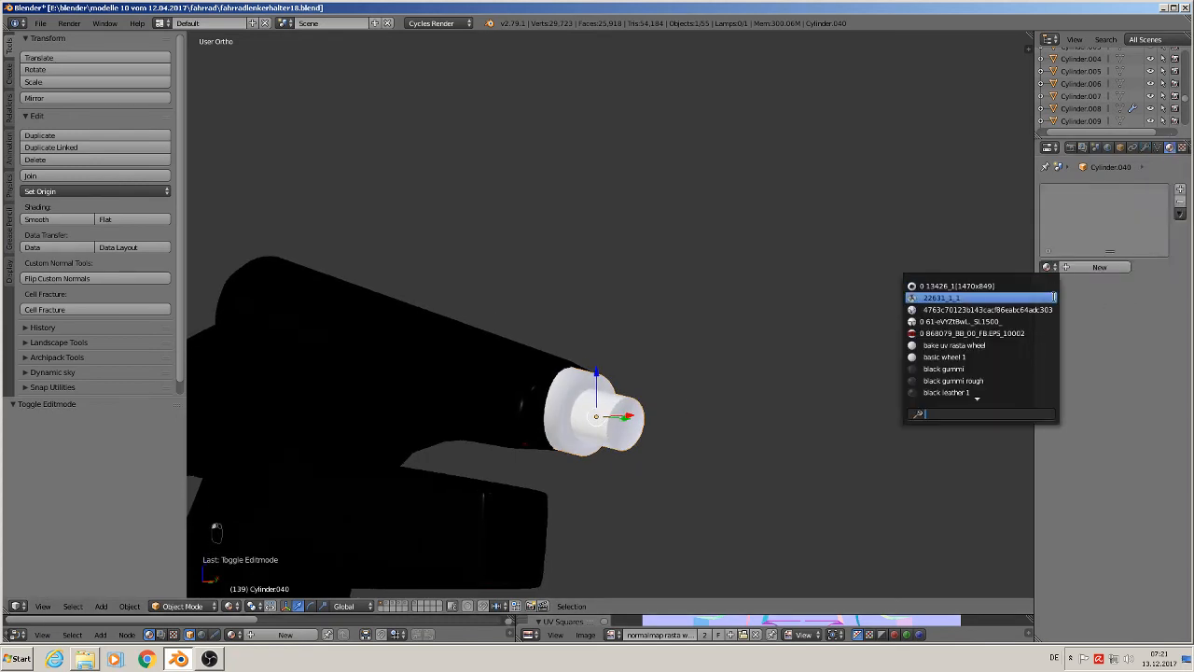
type("sil")
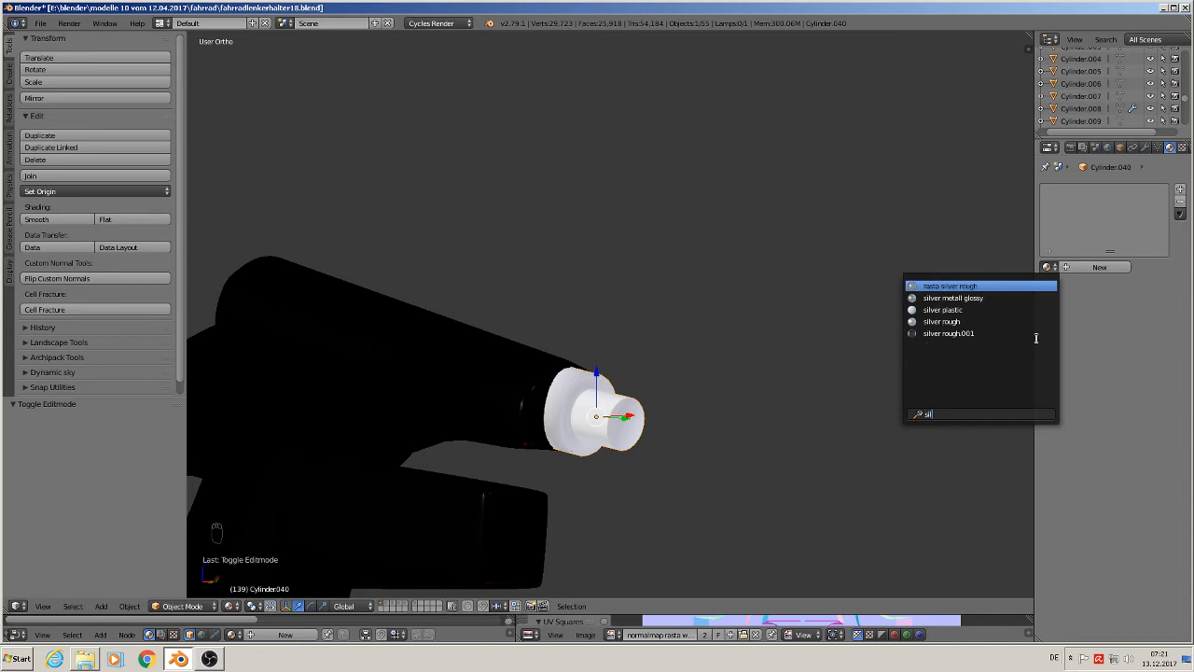
left_click(983, 321)
Step: Add the black brake lever to the selection as the active object and join the adjuster to it
key("Tab")
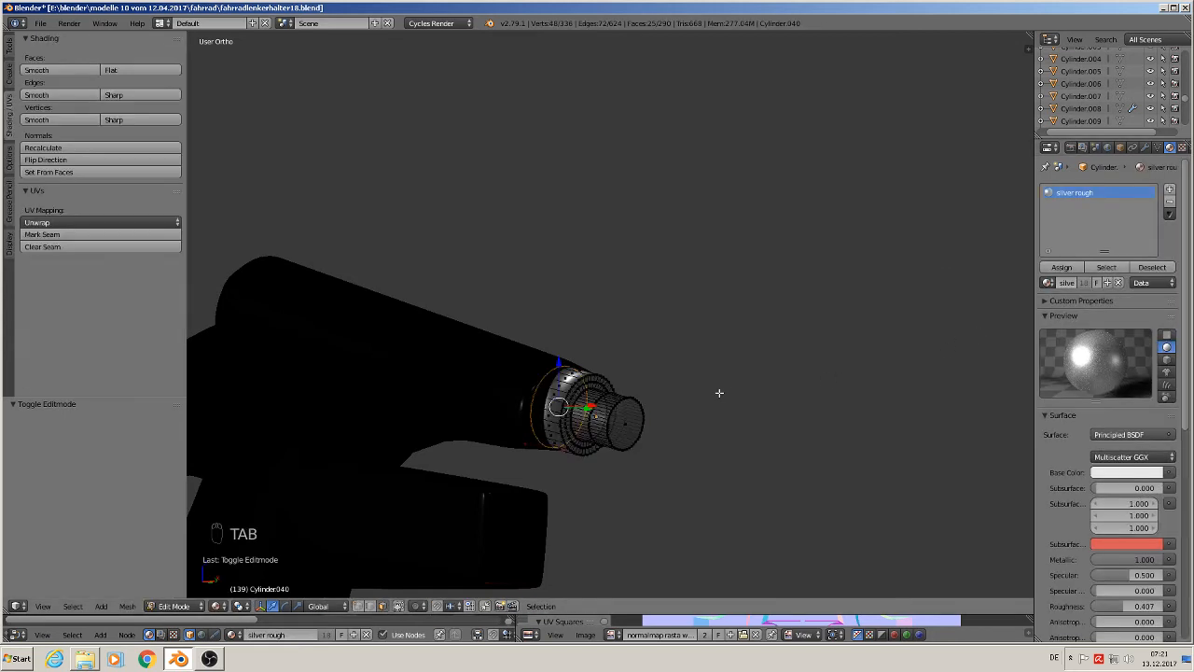
key("Tab")
scroll(717, 394, "down", 5)
scroll(724, 412, "up", 2)
right_click(591, 392)
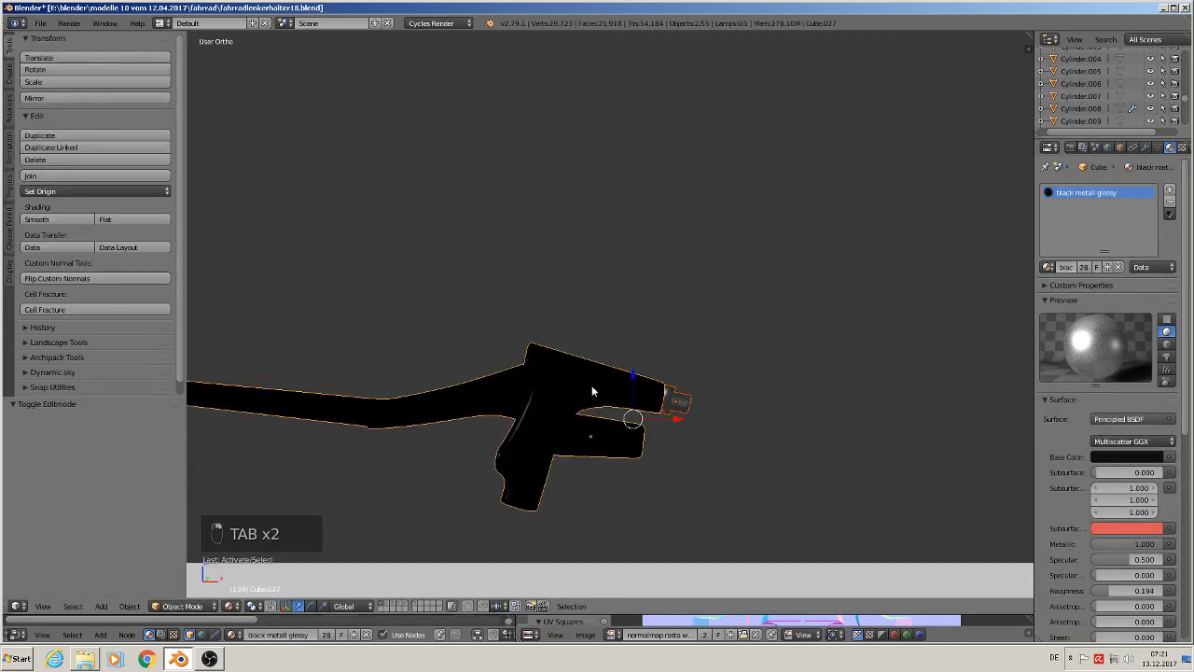
left_click(30, 176)
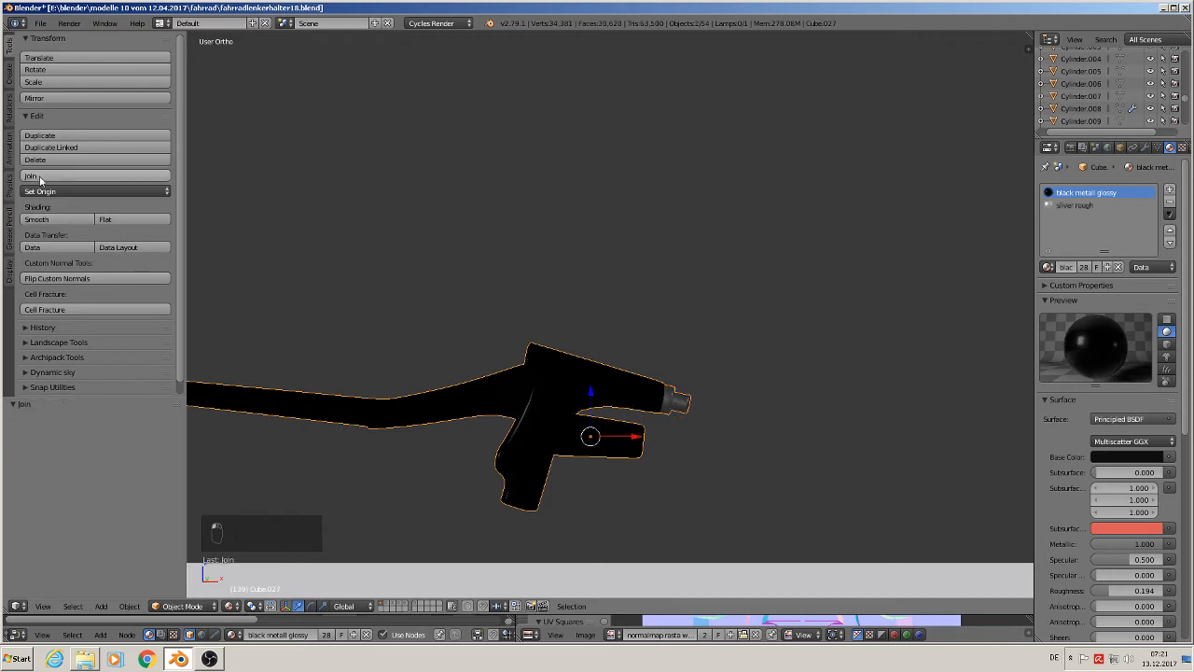
Step: In front view, move the joined brake lever beside the other finished bike parts and scale it up to about 2.528
scroll(666, 445, "down", 2)
scroll(697, 355, "down", 5)
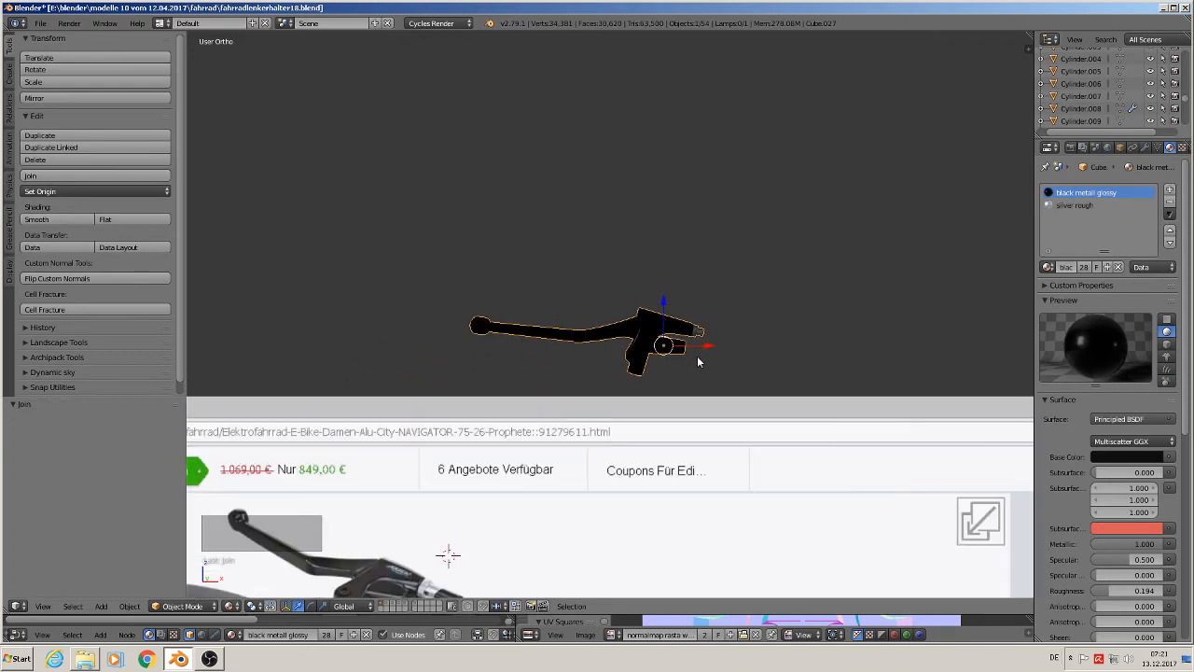
key("KP_1")
scroll(793, 446, "down", 5)
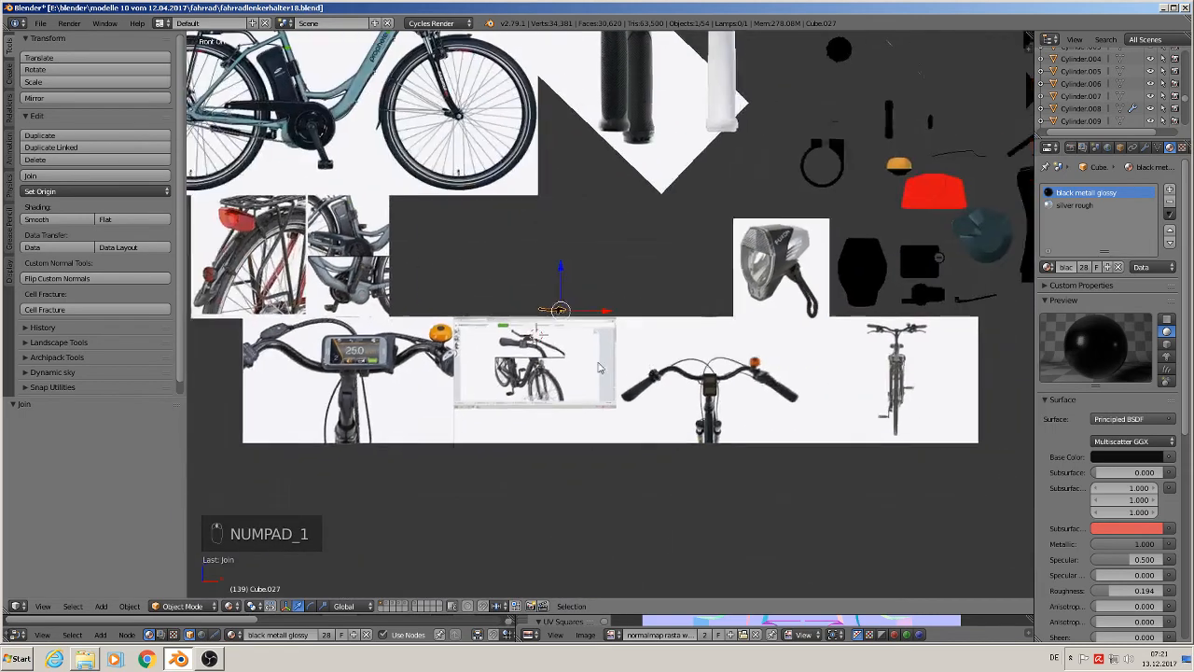
middle_click_drag(600, 368, 520, 346, "shift")
key("g")
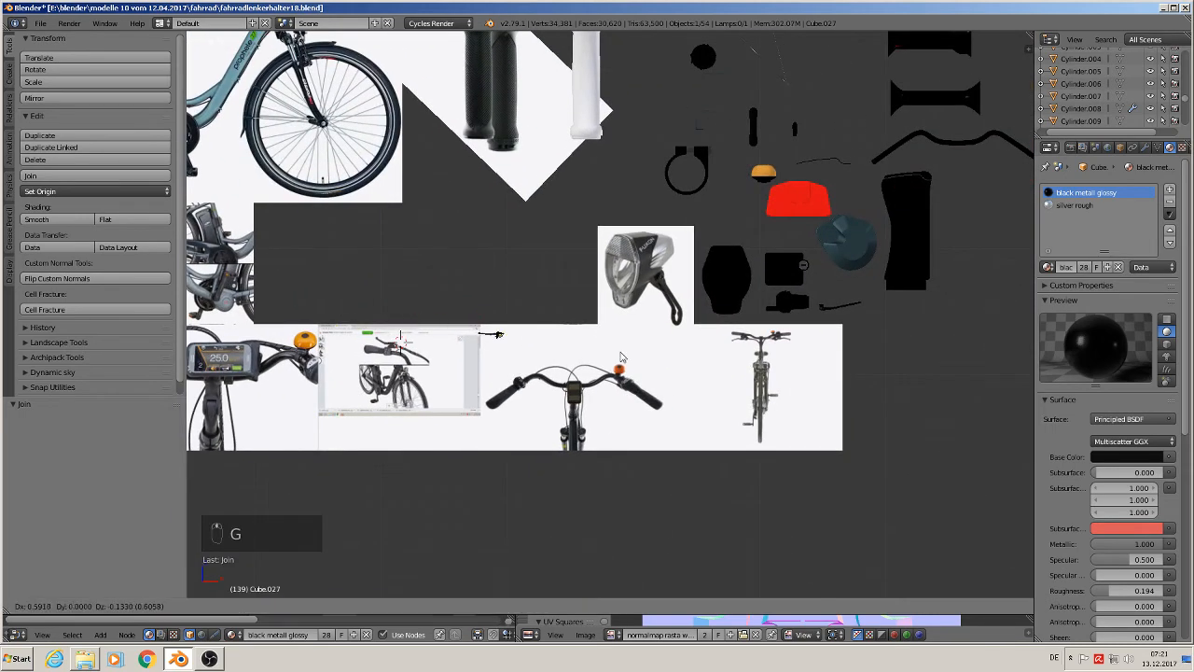
left_click(980, 338)
key("s")
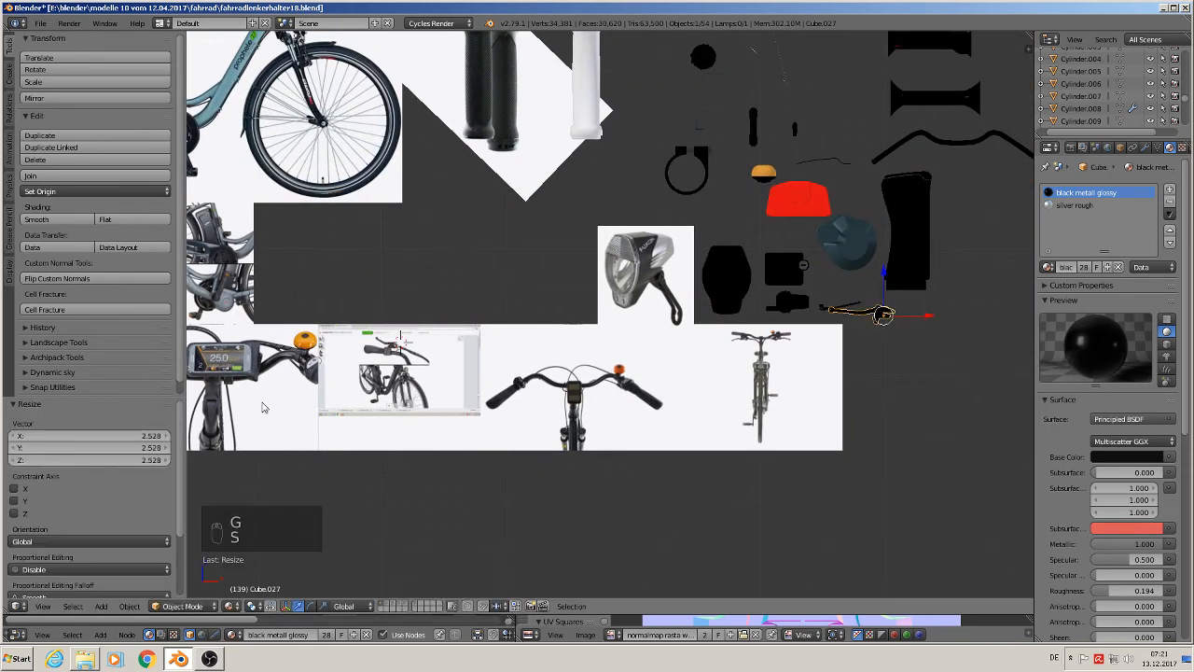
Step: Reselect the brake lever and move it about 0.137 along X, clear of the thin part beside it
key("a")
scroll(812, 360, "up", 3)
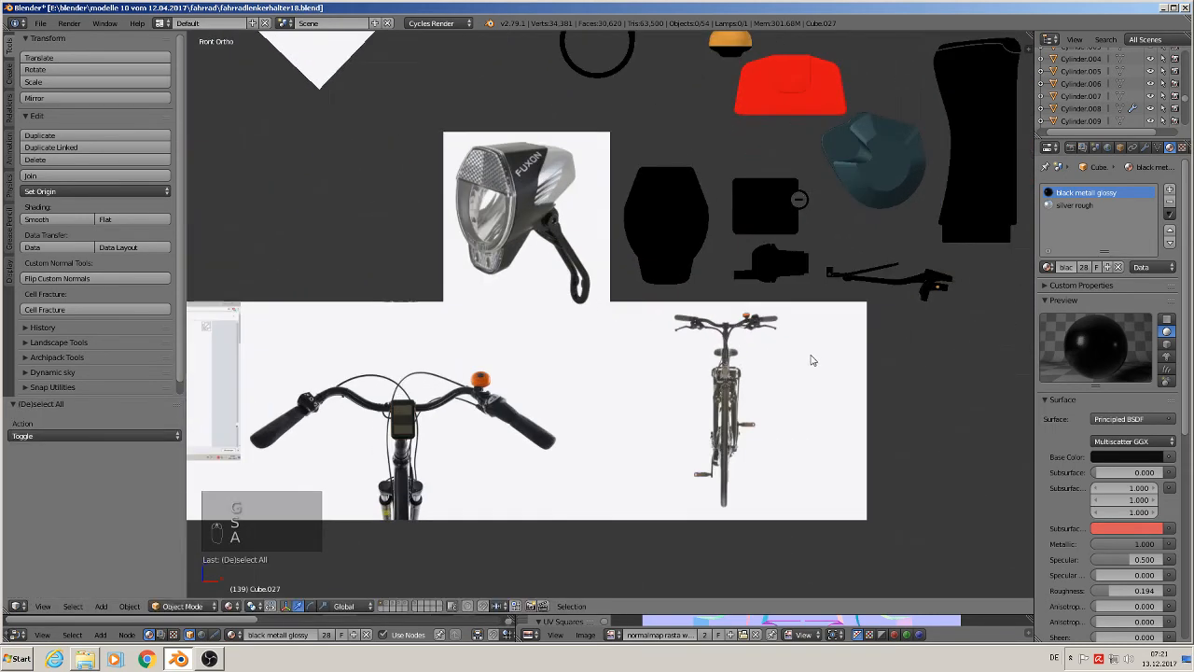
right_click(927, 288)
key("g")
left_click(907, 336)
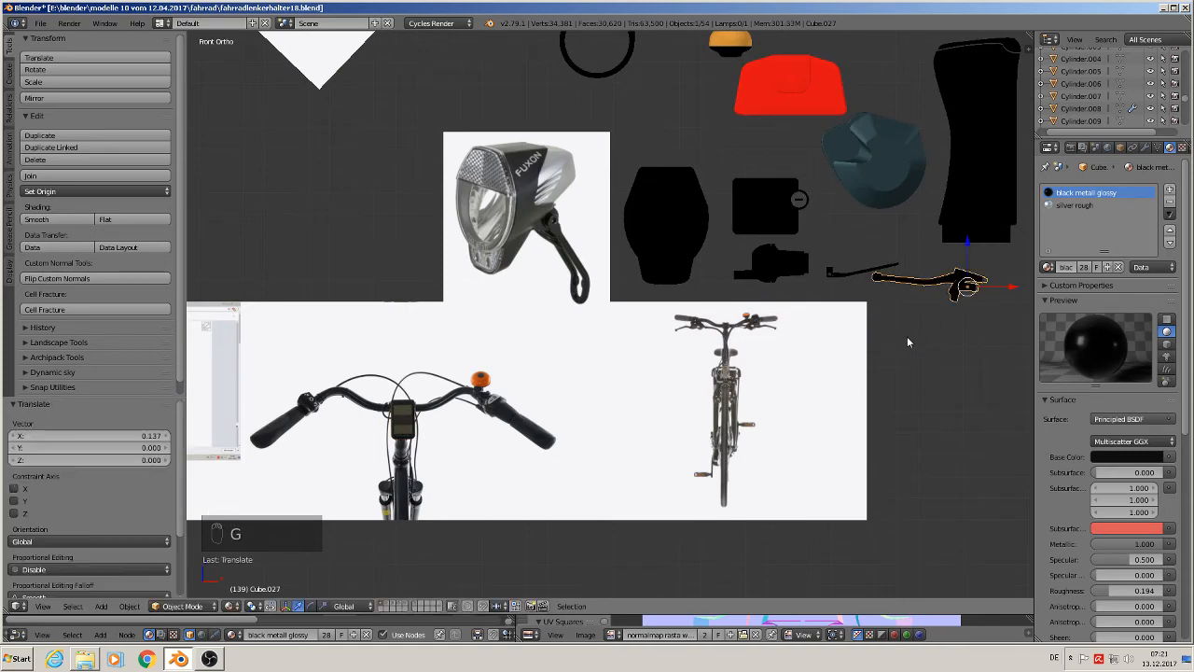
middle_click_drag(593, 342, 740, 344, "shift")
middle_click_drag(435, 356, 643, 349, "shift")
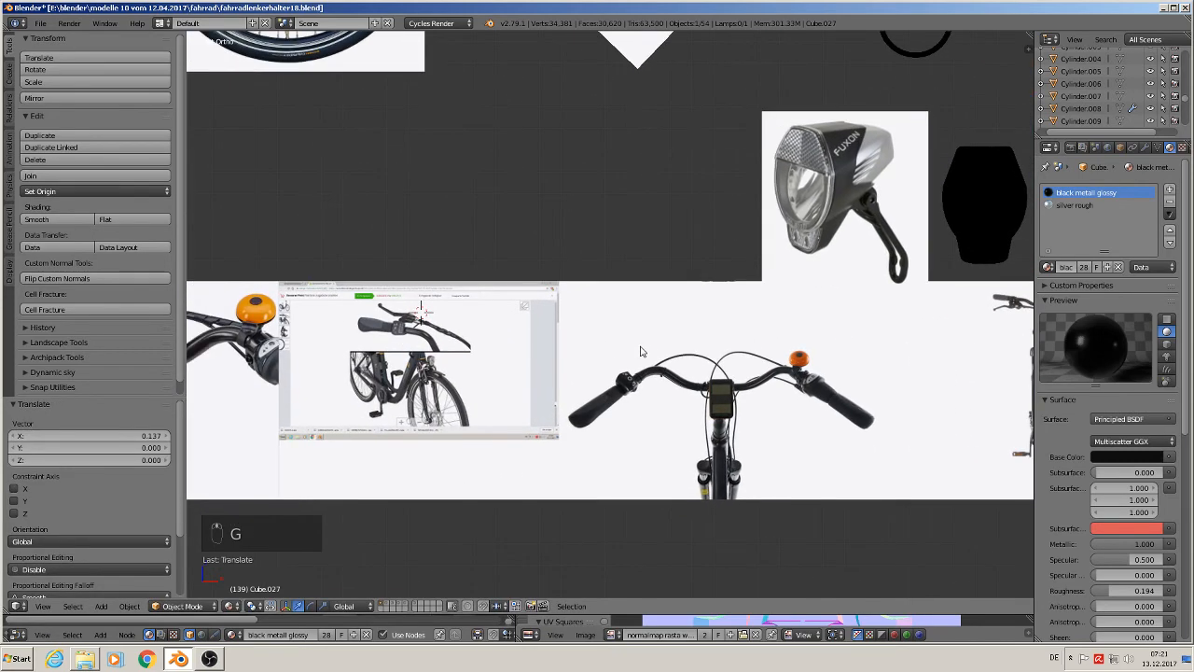
Step: Save the current state of the bicycle model under its existing file name
scroll(635, 352, "up", 2)
scroll(334, 299, "up", 1)
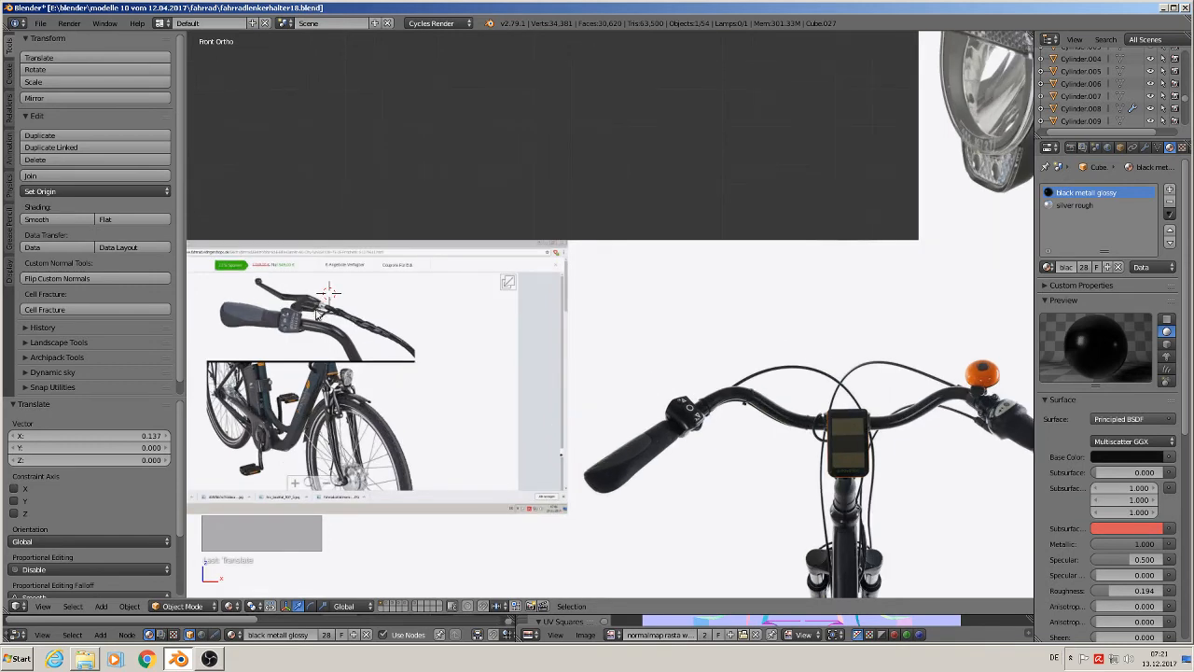
middle_click_drag(316, 311, 666, 325, "shift")
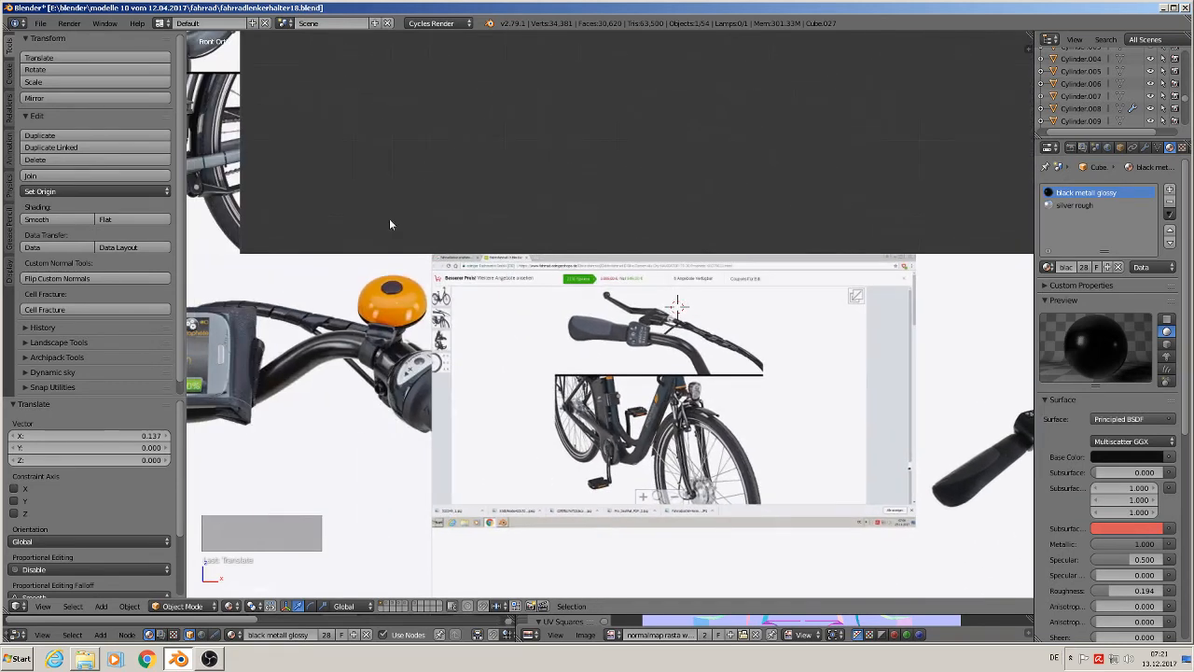
left_click(40, 25)
left_click(65, 119)
Step: Delete the handlebar grip reference image next to the white grip model
scroll(573, 202, "down", 4)
scroll(660, 176, "down", 4)
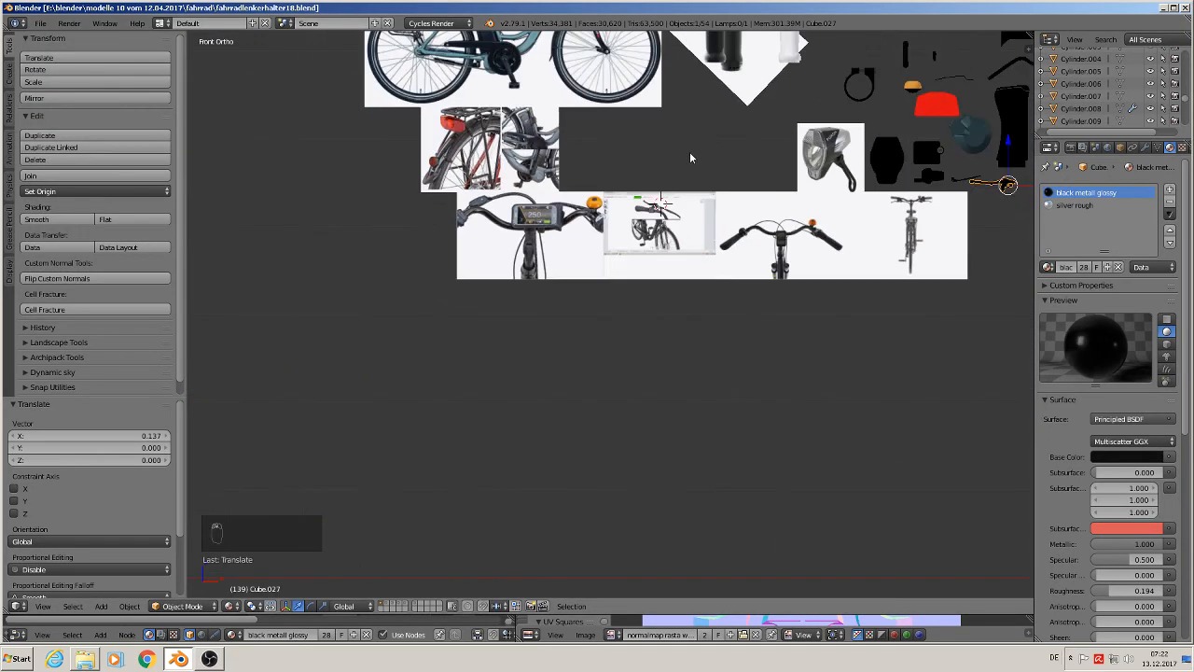
scroll(669, 239, "up", 5)
scroll(669, 239, "up", 2)
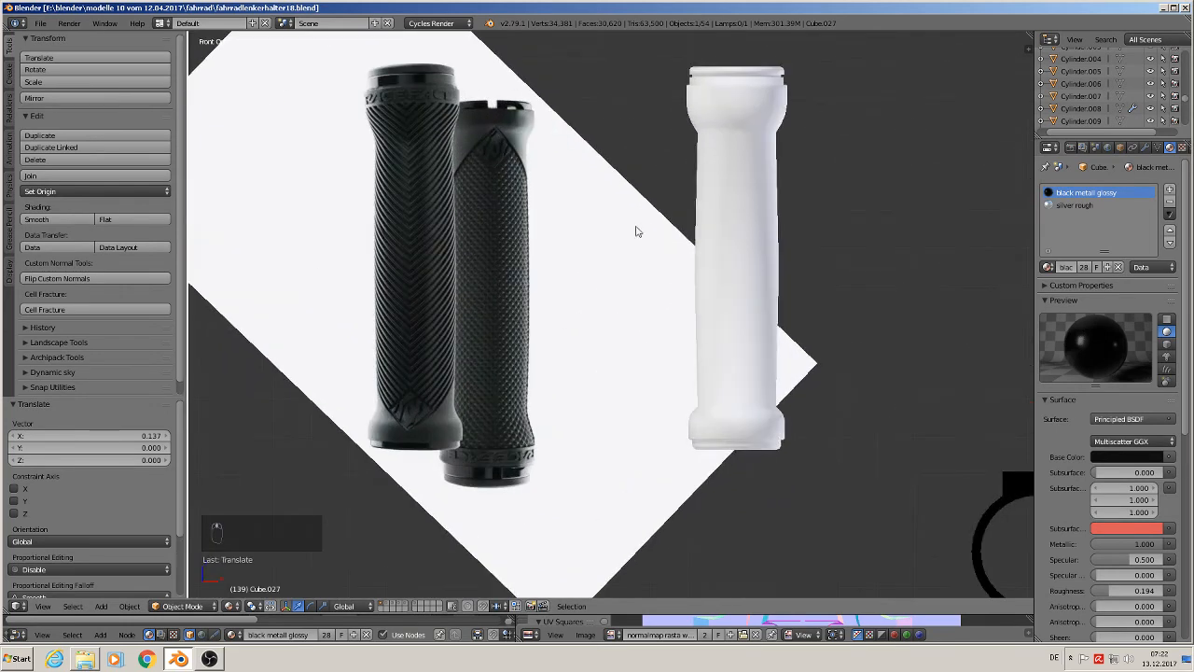
right_click(492, 220)
key("x")
left_click(494, 212)
Step: Select the white grip model and assign it the existing "black gummi rough" material
right_click(784, 206)
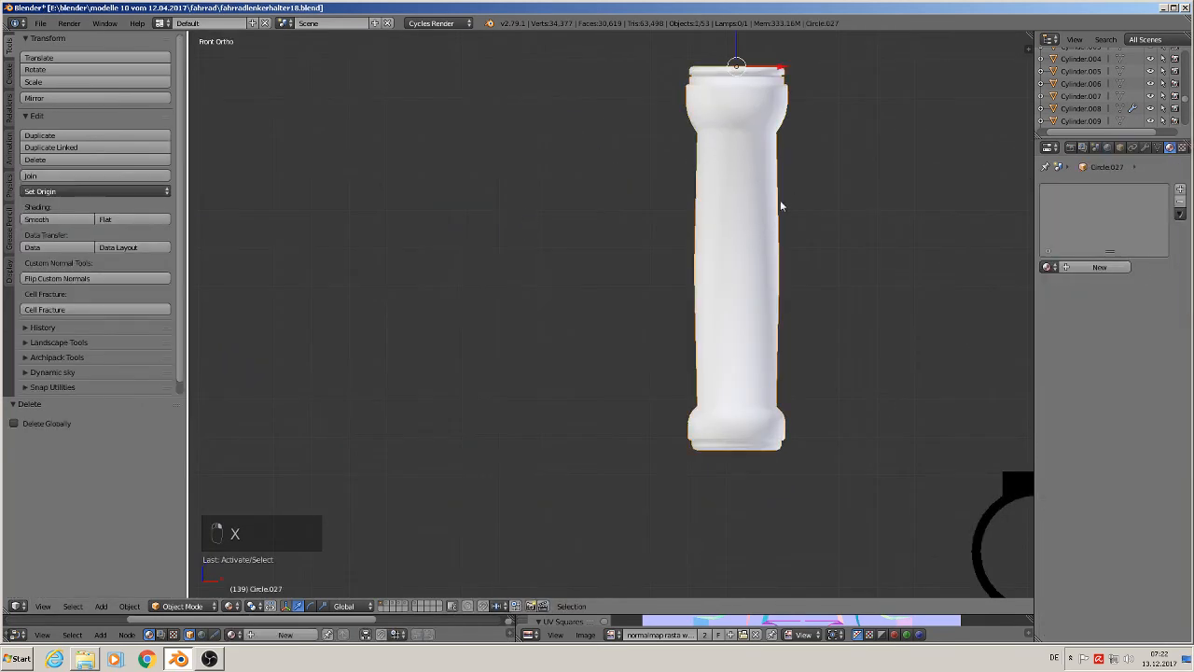
middle_click_drag(780, 199, 593, 274, "shift")
scroll(576, 322, "up", 2)
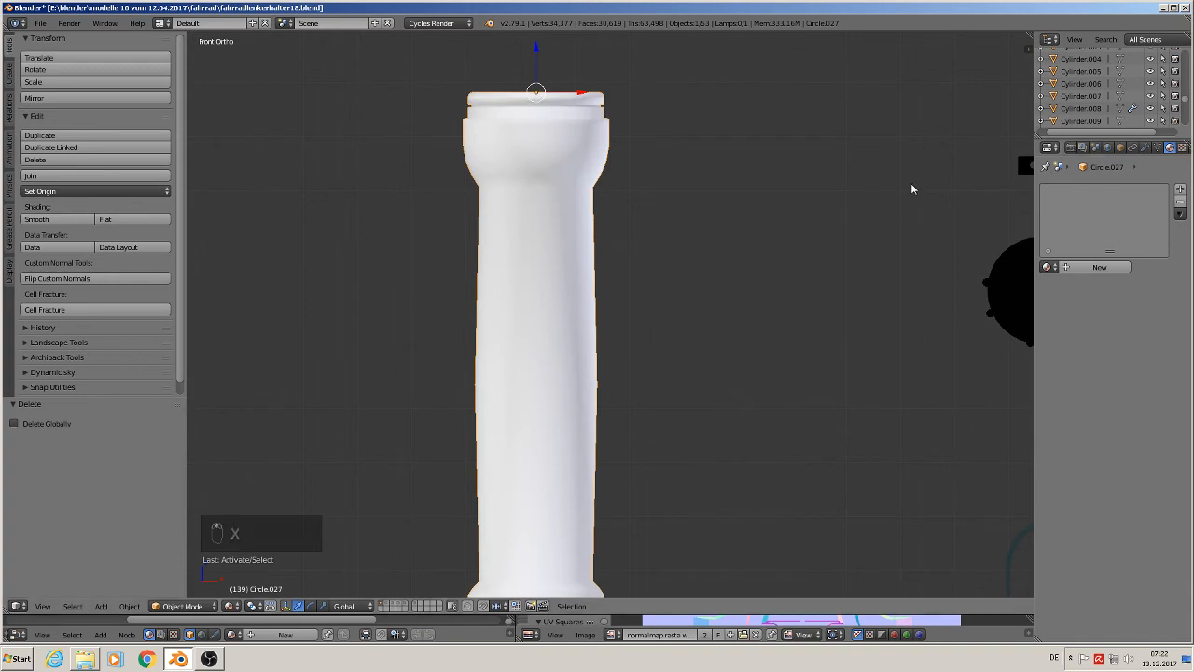
left_click(1048, 268)
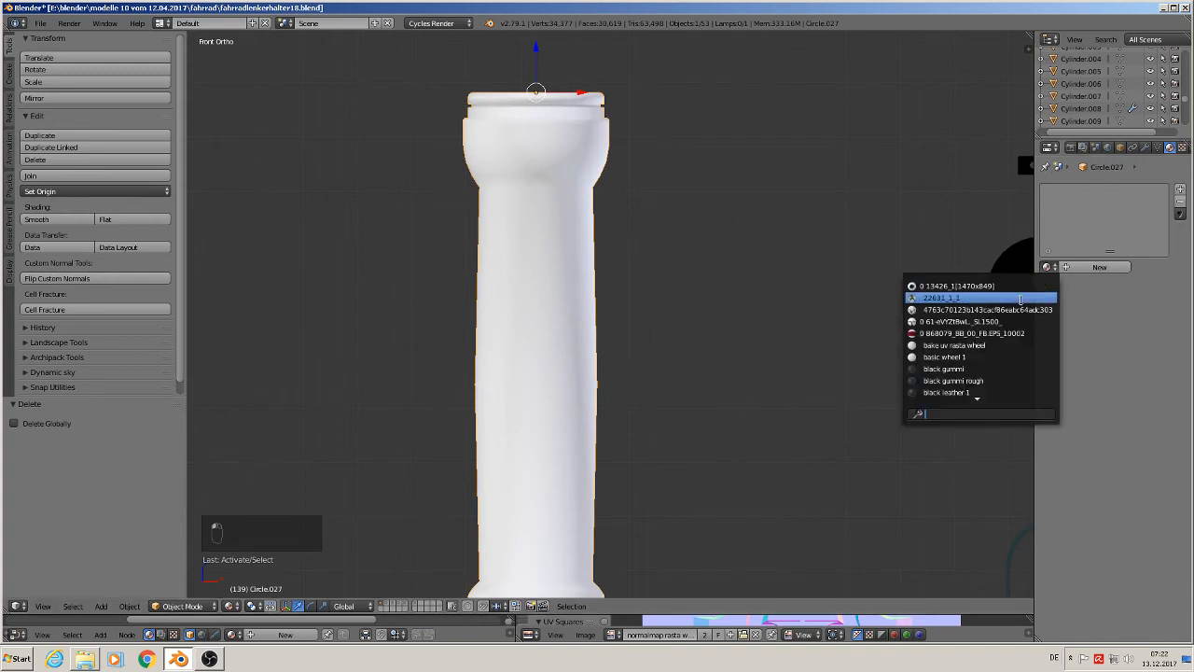
left_click(980, 381)
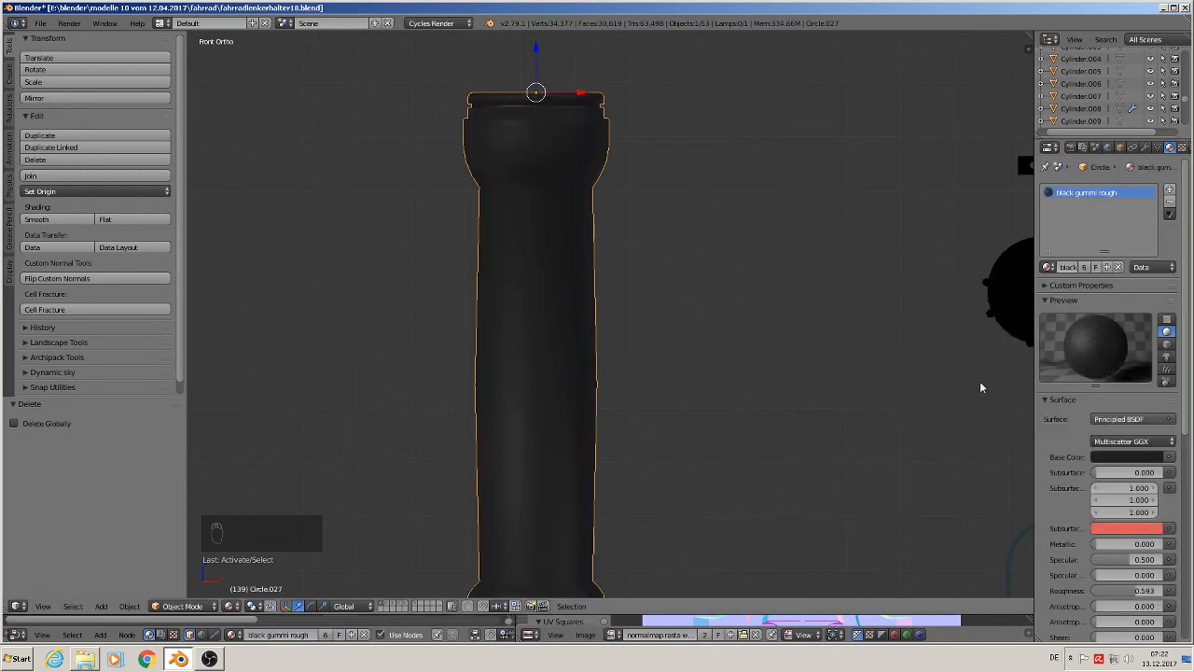
Step: Add a second material slot to the grip with "black gummi rough" and make that material a single-user copy
left_click(1171, 192)
left_click(1048, 267)
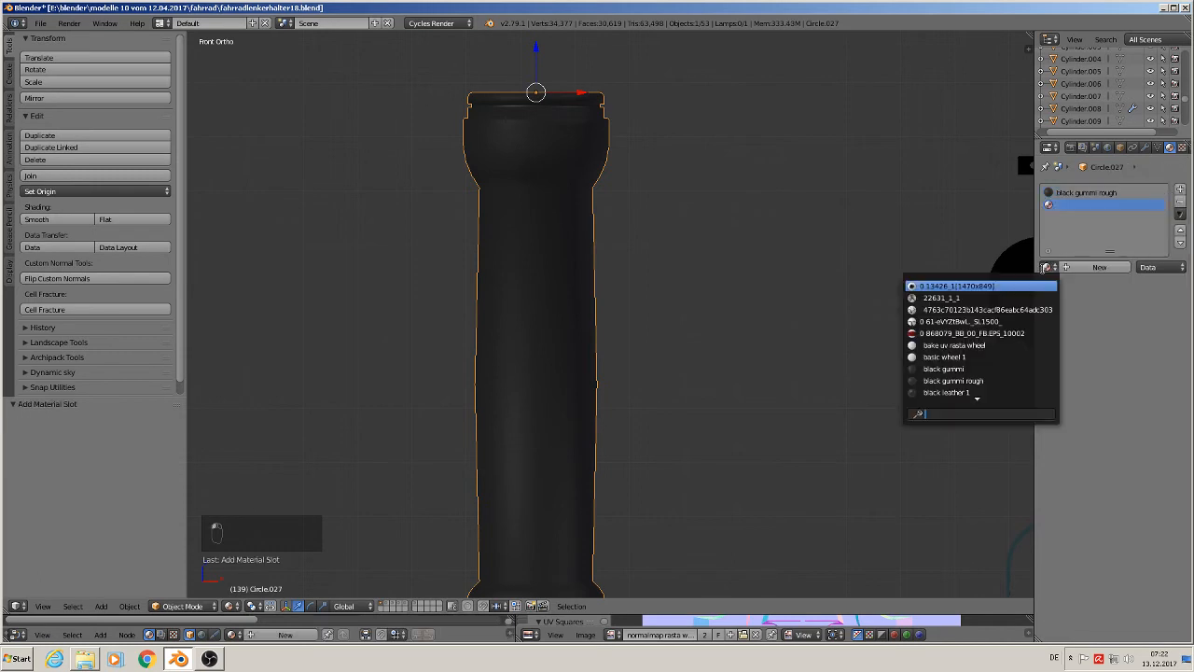
left_click(1008, 379)
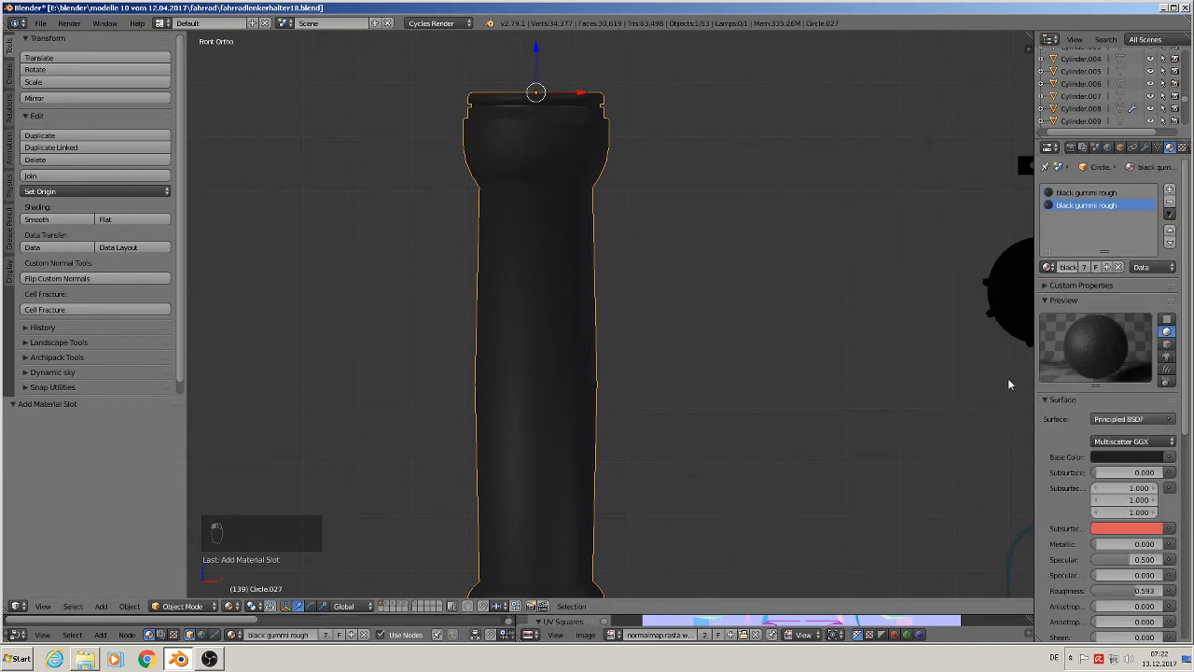
left_click(1087, 268)
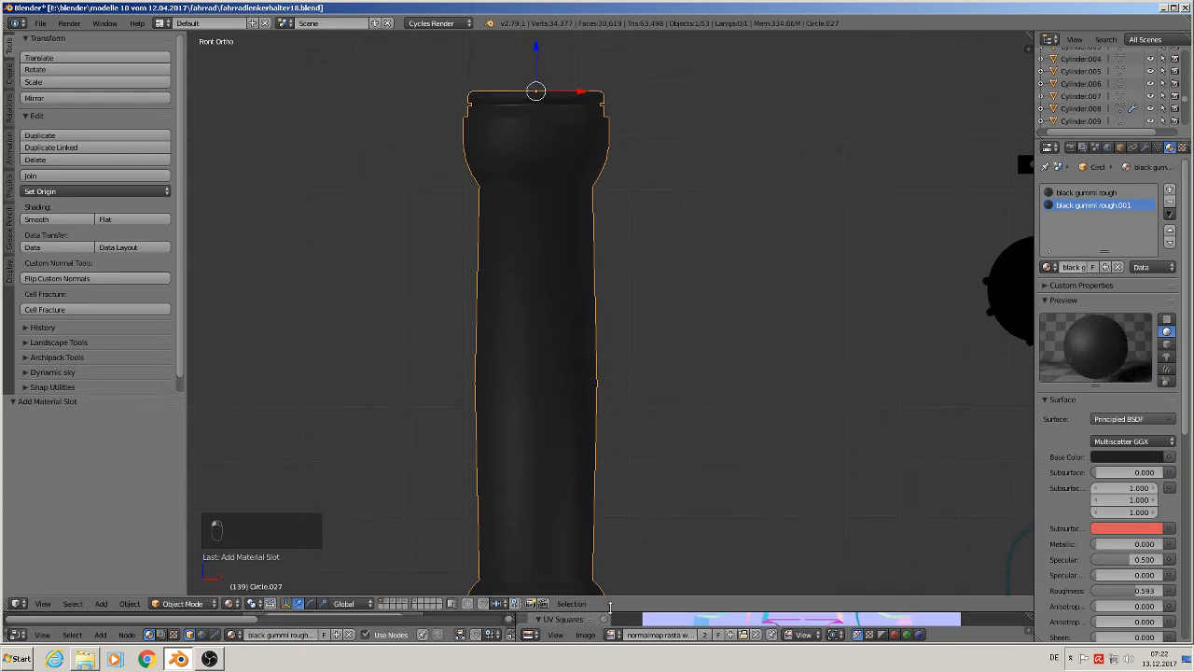
Step: Enlarge the node editor and, in Edit Mode, select the grip's central shaft faces between the two flared ends
left_click_drag(607, 613, 716, 221)
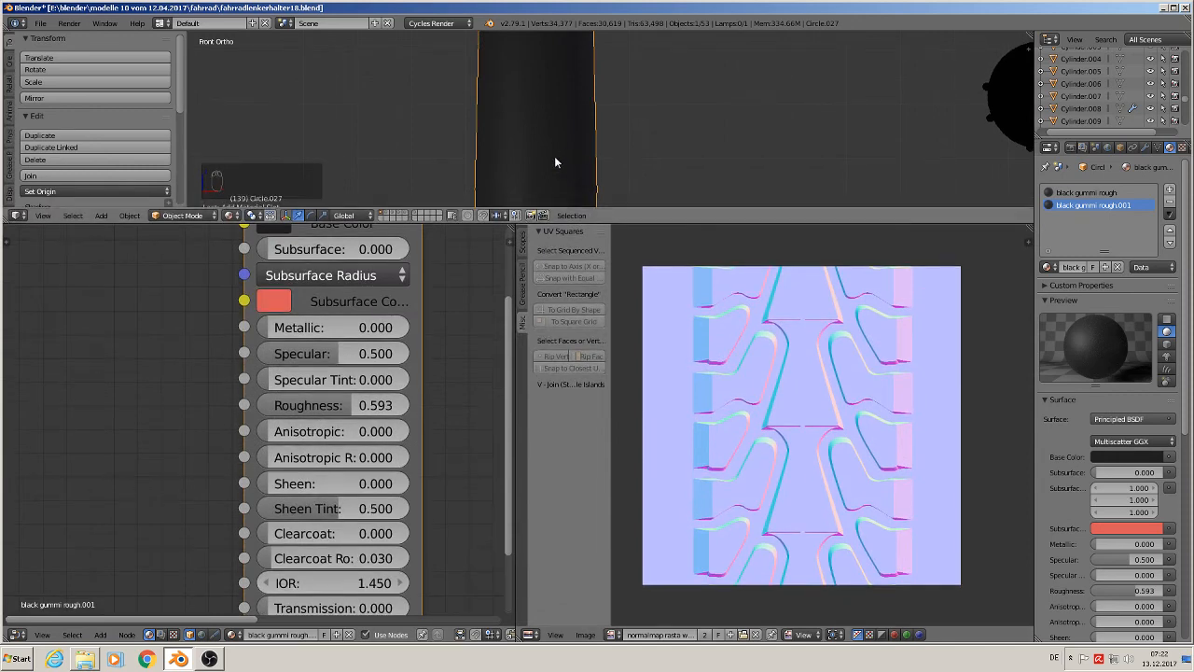
scroll(554, 158, "down", 5)
middle_click_drag(577, 94, 568, 128, "shift")
key("Tab")
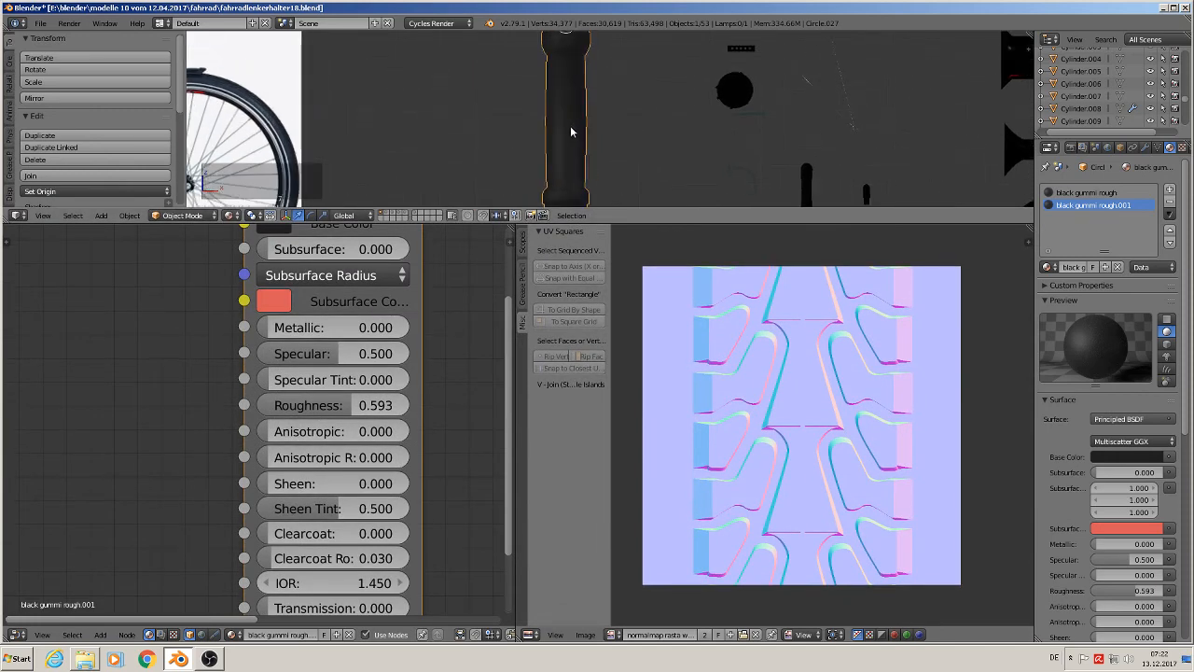
key("ctrl+KP_Add")
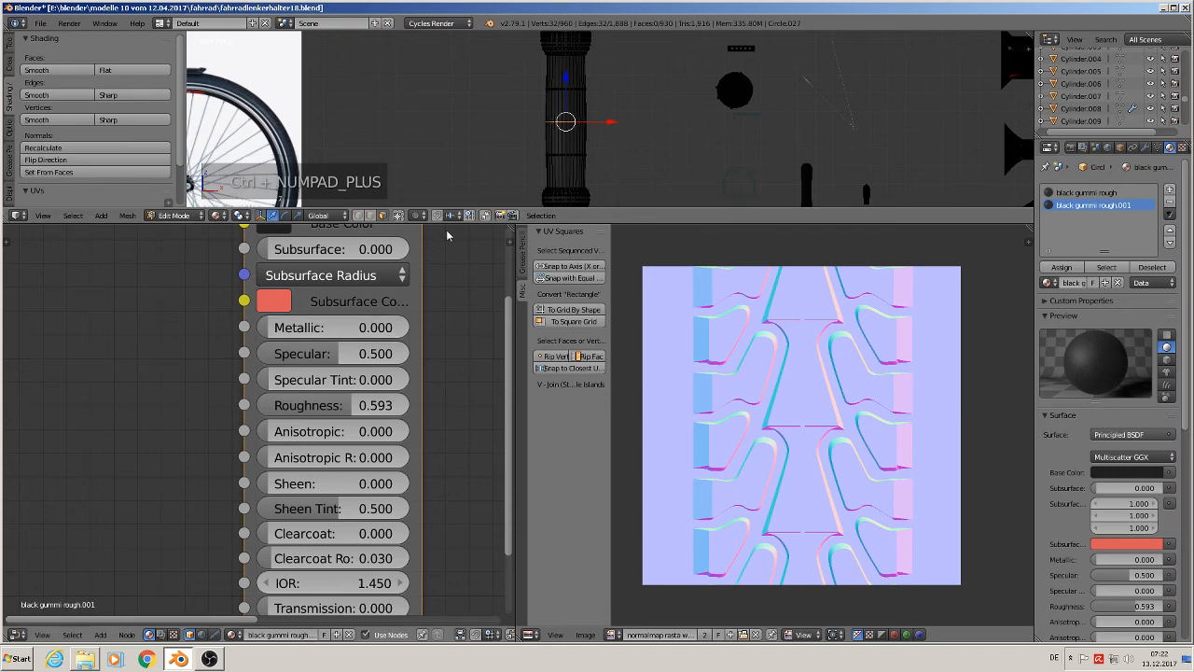
left_click(569, 122, "alt")
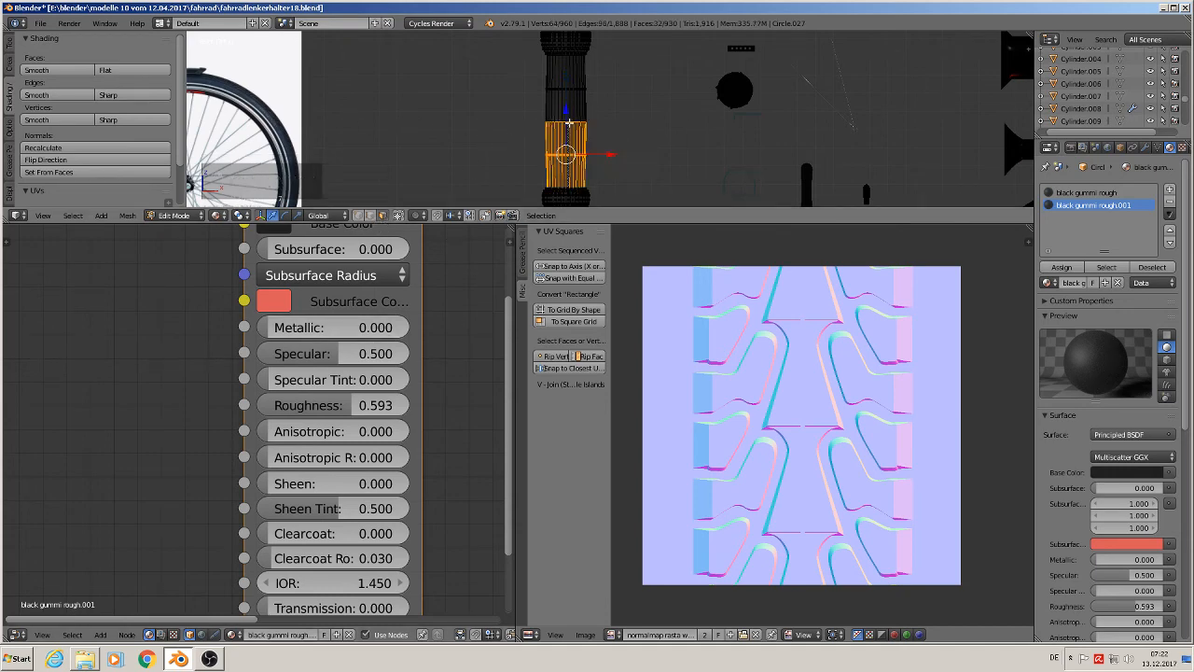
left_click(566, 96, "alt+shift")
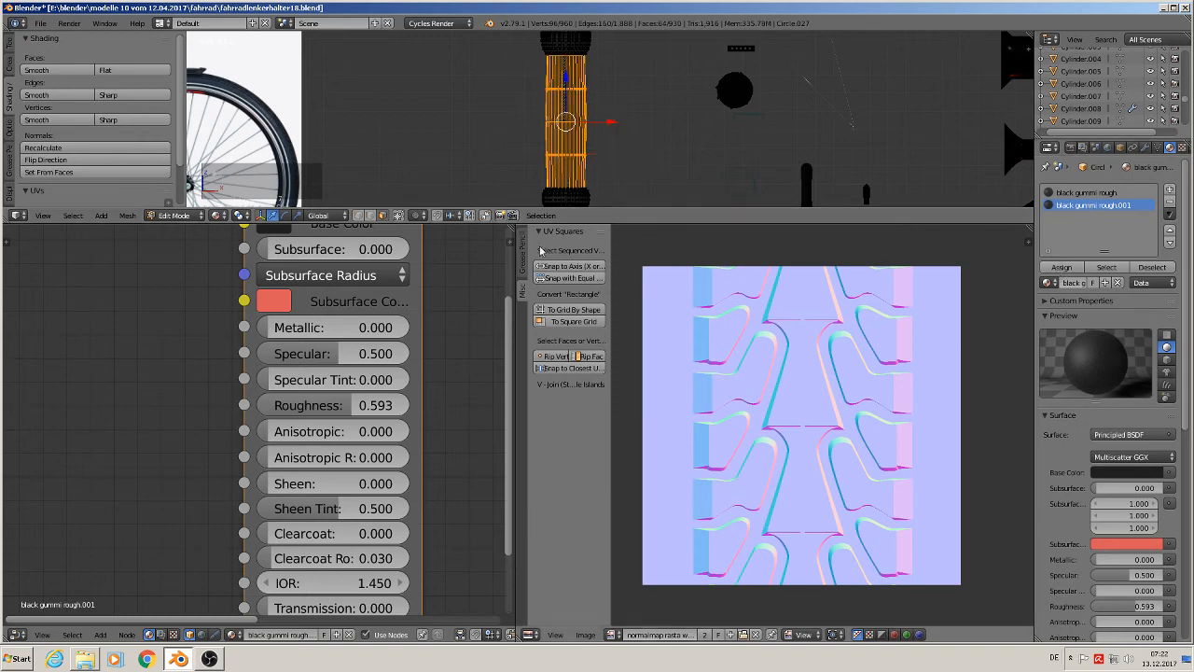
Step: Add a Texture Coordinate node and a Mapping node before the Principled BSDF in the "black gummi rough.001" material
scroll(419, 414, "down", 4)
scroll(418, 413, "down", 3)
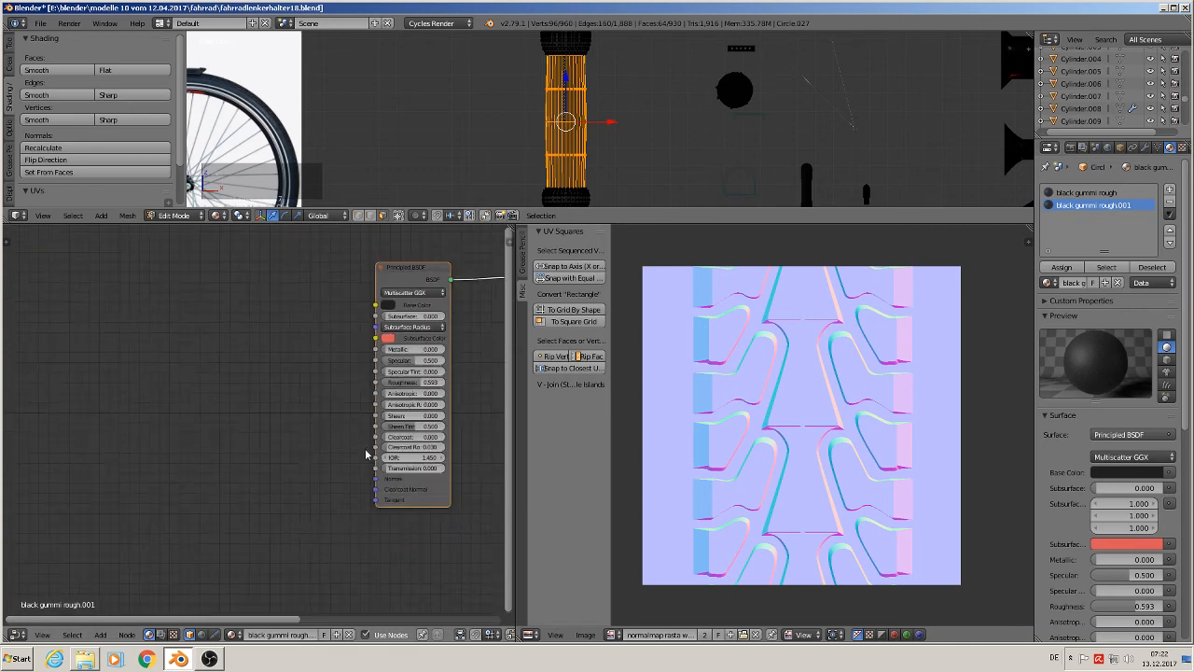
middle_click_drag(326, 482, 284, 471)
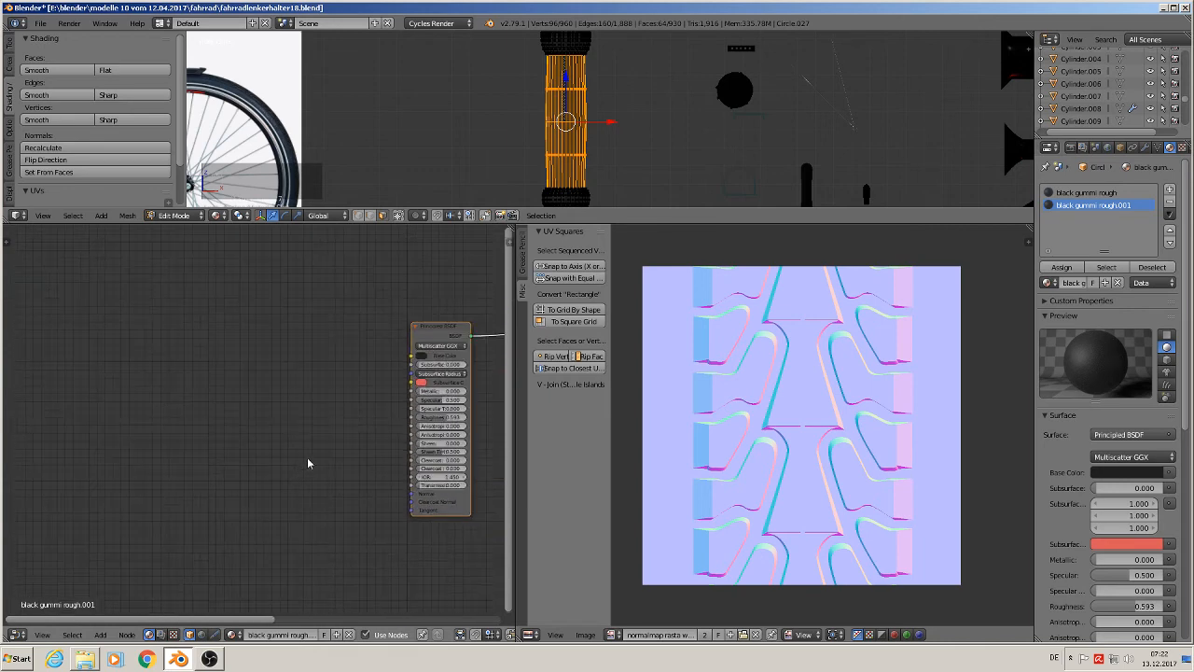
left_click(100, 635)
mouse_move(123, 611)
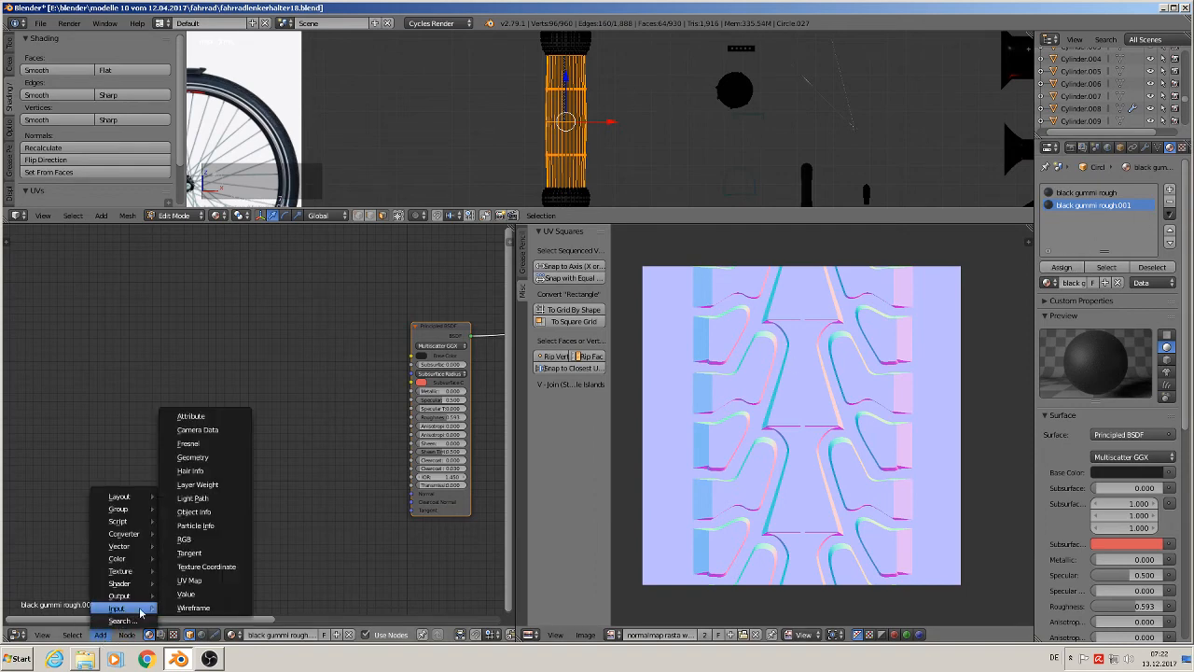
left_click(206, 567)
left_click(51, 455)
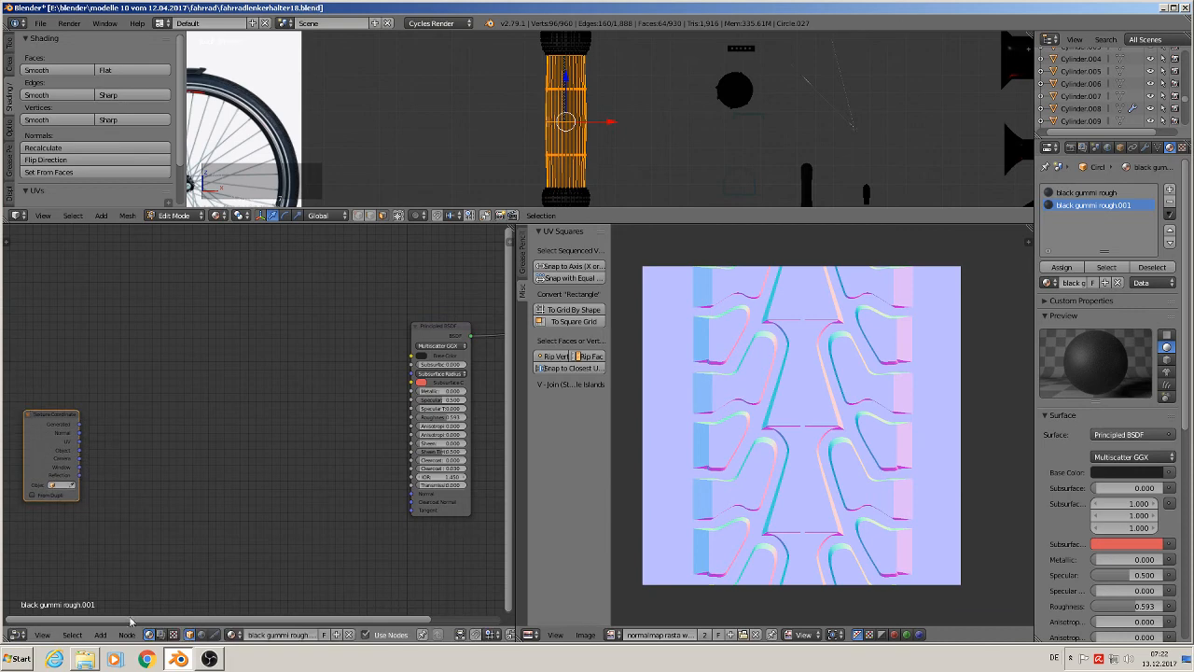
left_click(99, 635)
mouse_move(132, 547)
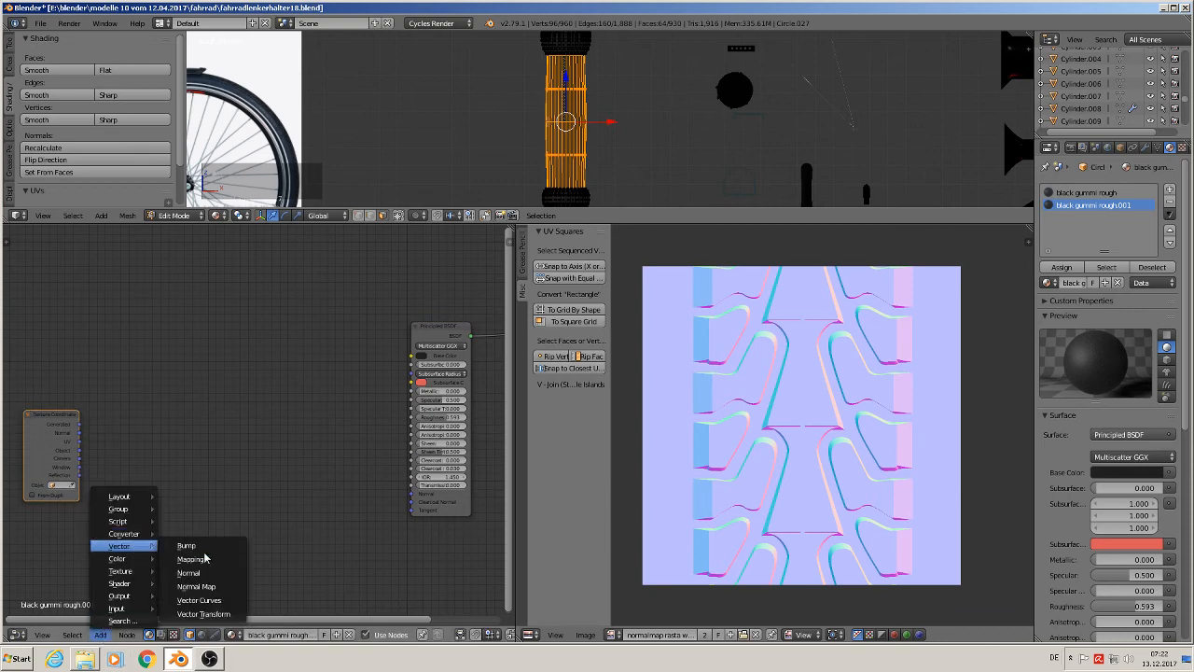
left_click(203, 558)
left_click(96, 459)
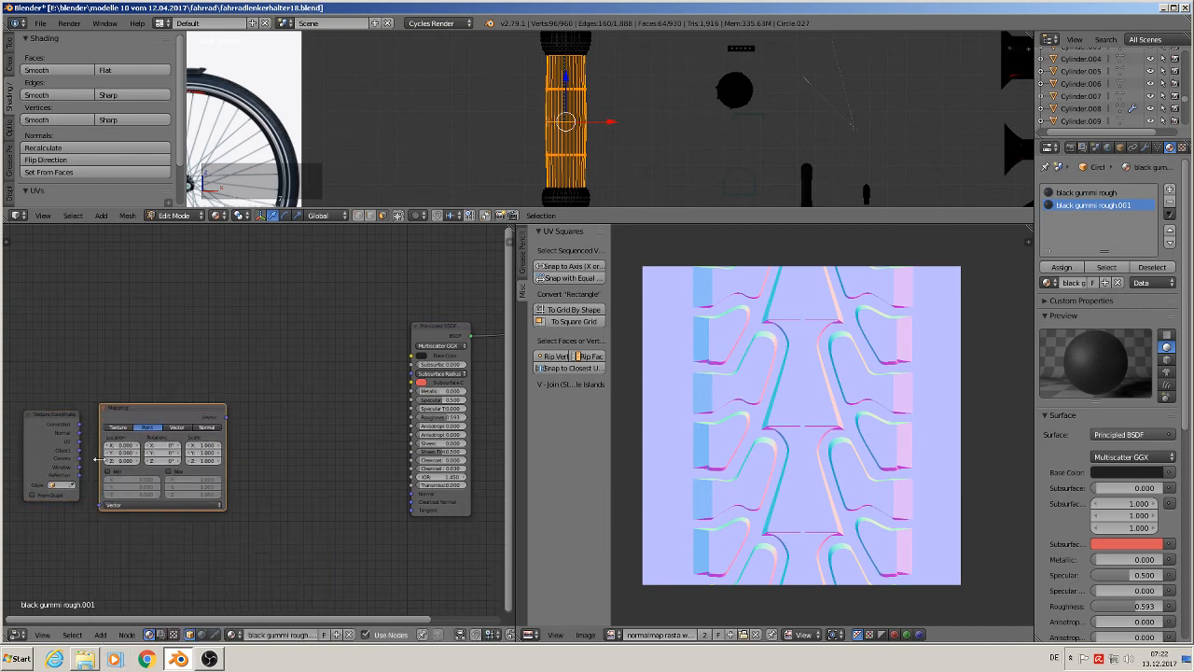
Step: Add an Image Texture node and a Normal Map node between the Mapping node and the Principled BSDF
left_click(102, 634)
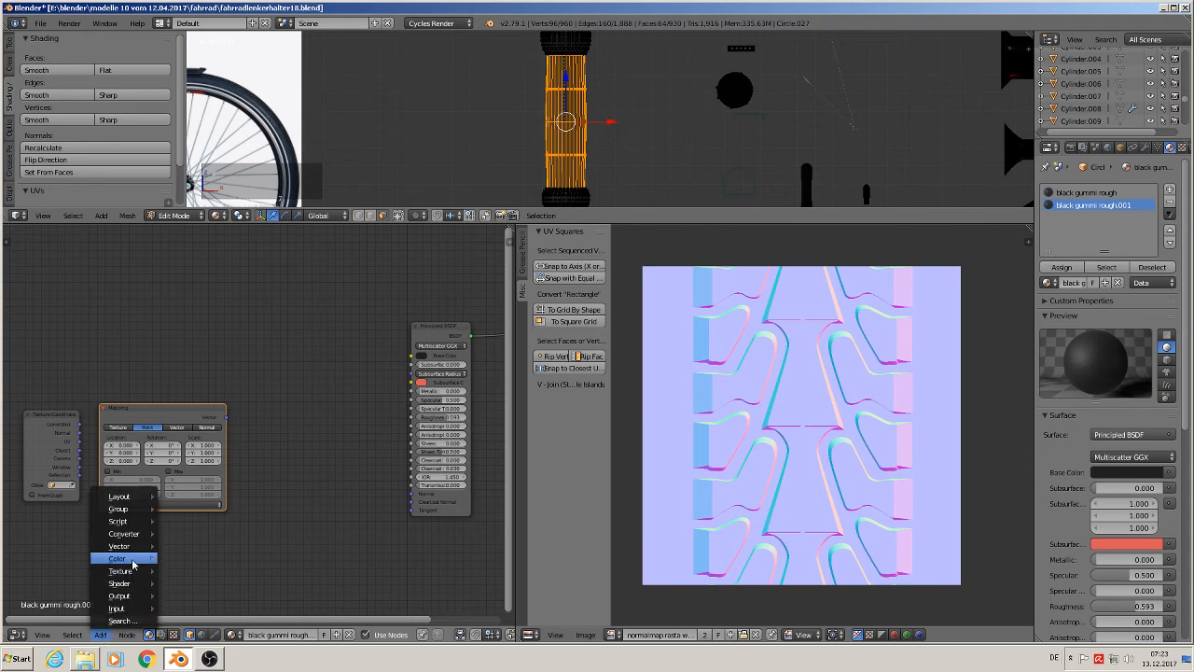
mouse_move(133, 560)
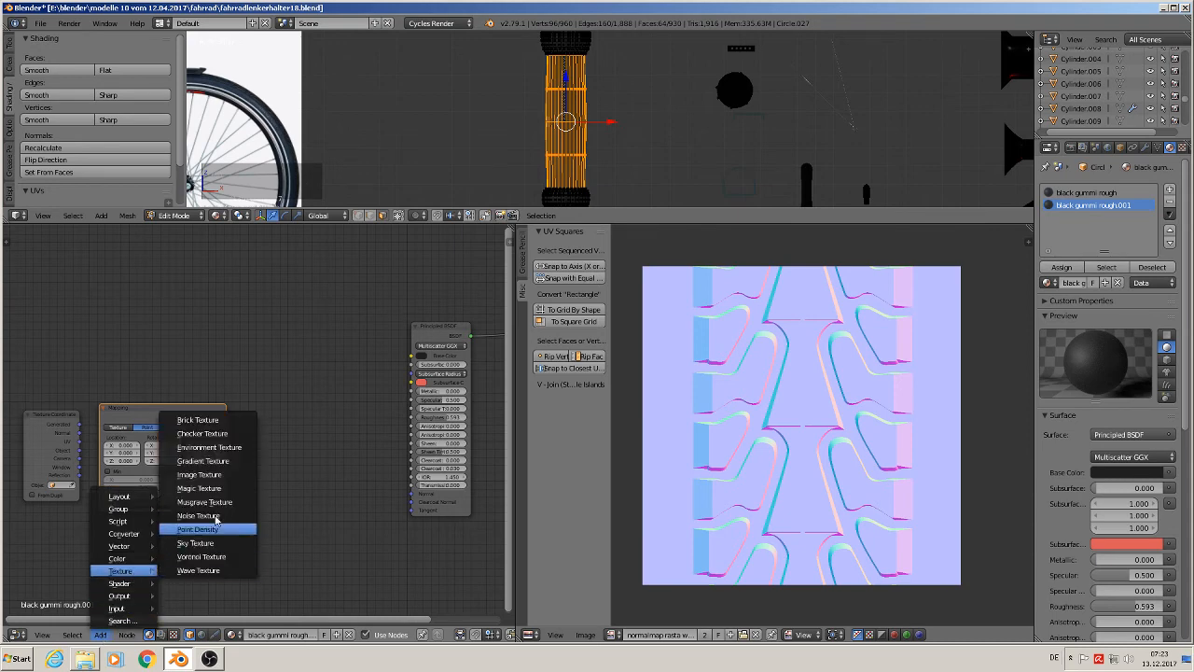
left_click(201, 475)
left_click(246, 403)
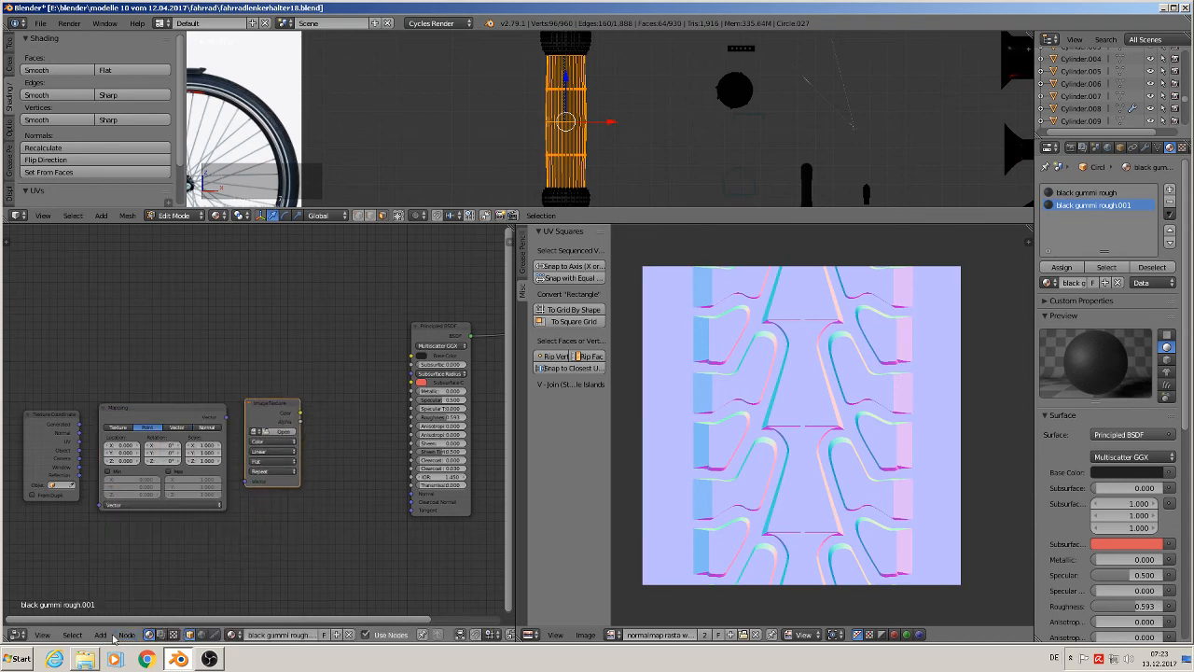
left_click(102, 635)
mouse_move(129, 558)
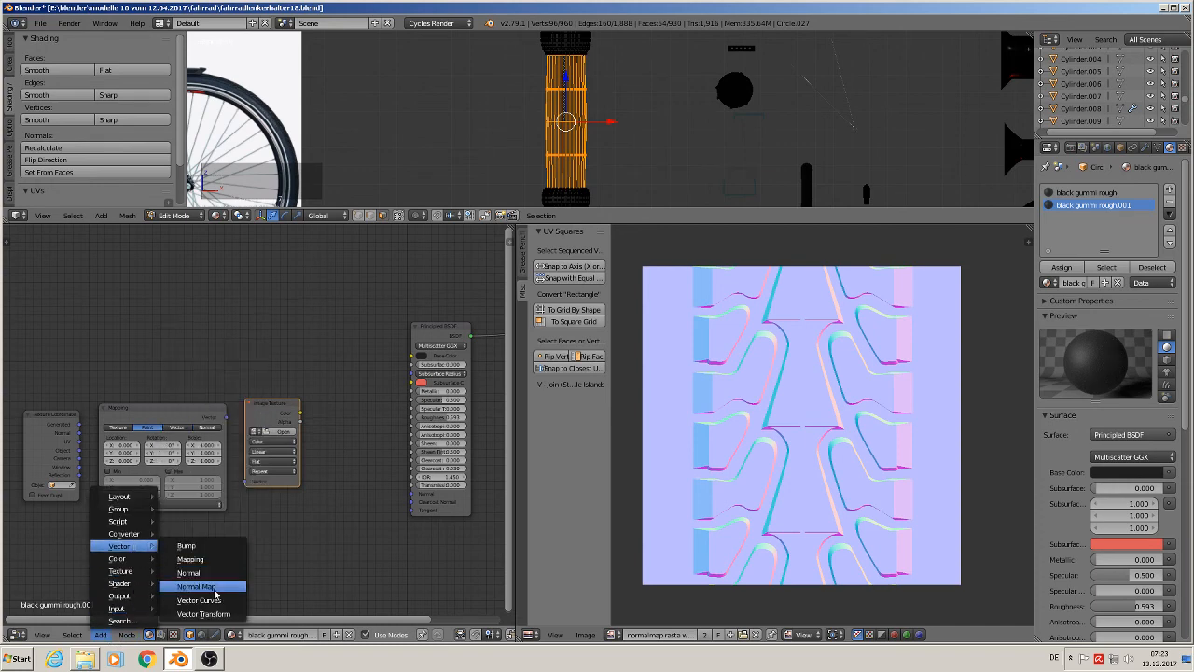
left_click(214, 588)
left_click(350, 448)
Step: Connect the Texture Coordinate node's UV output to the Mapping node's Vector input and set the mapping type to Texture
scroll(323, 522, "up", 1)
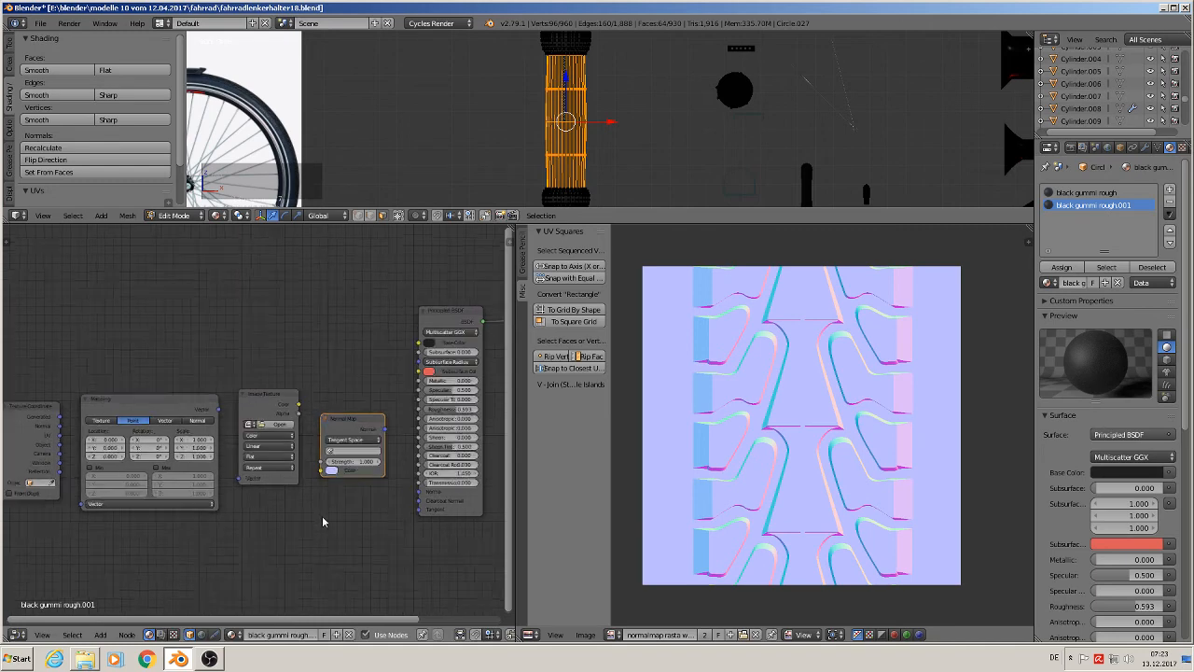
scroll(323, 522, "up", 1)
middle_click_drag(308, 521, 350, 524)
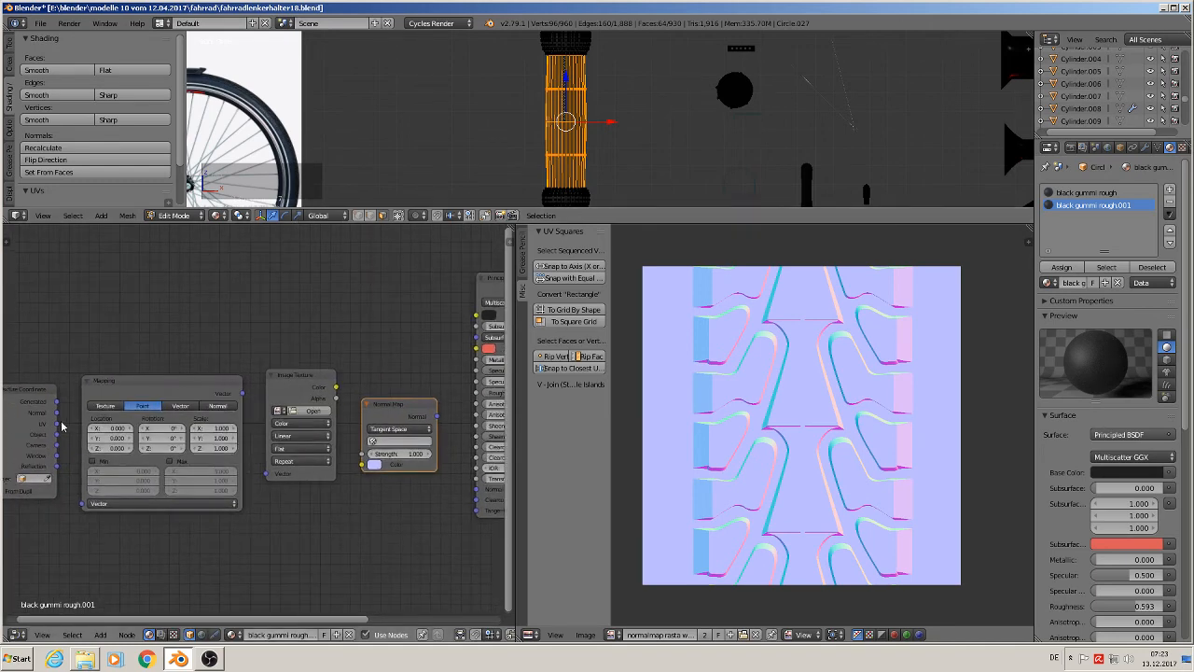
scroll(75, 431, "up", 3)
middle_click_drag(129, 437, 328, 363)
scroll(329, 363, "up", 2)
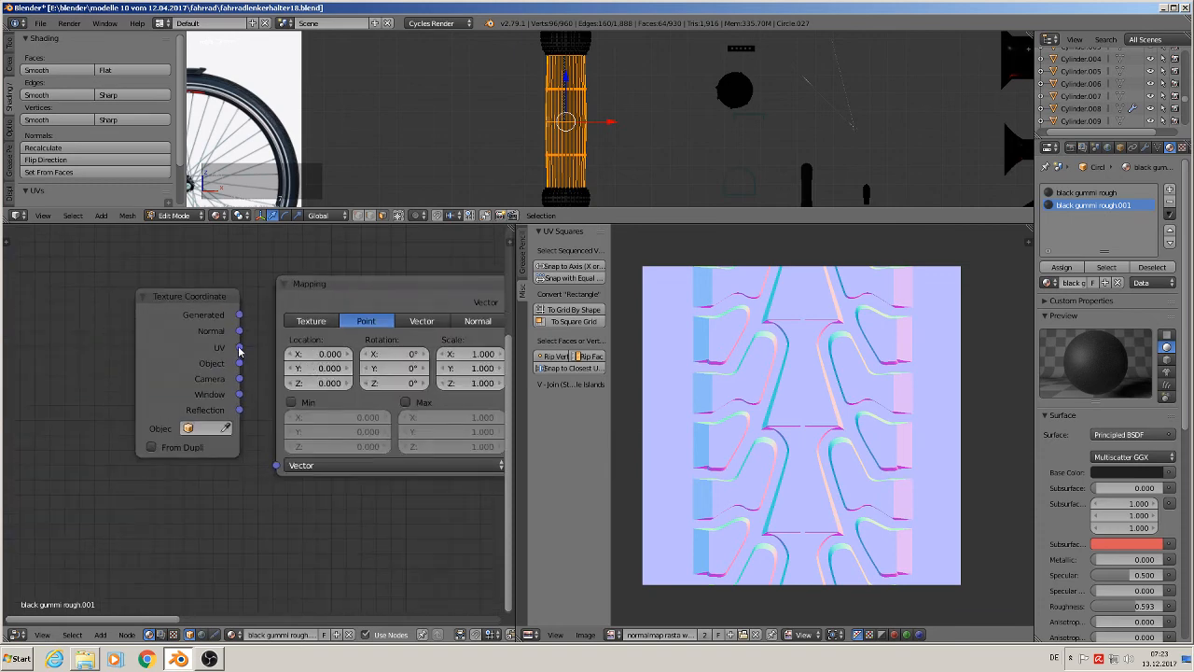
left_click_drag(239, 350, 276, 464)
left_click(322, 321)
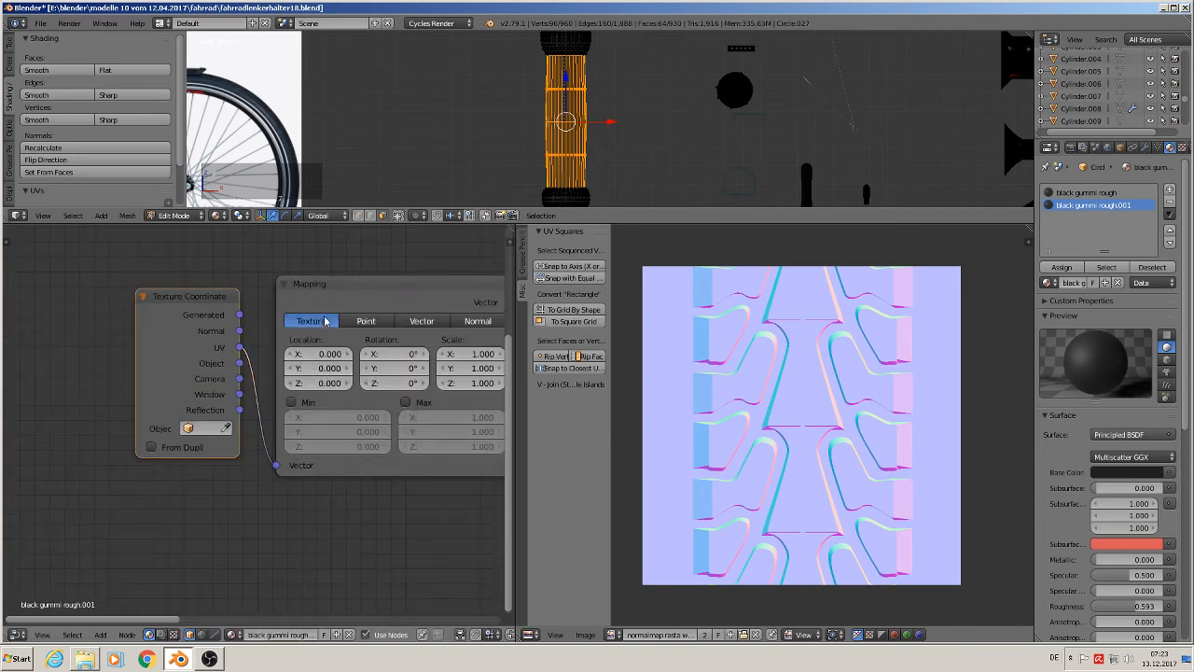
Step: Link Mapping to the Image Texture's Vector, its Color to the Normal Map's Color, and the Normal output to the Principled BSDF's Normal
middle_click_drag(417, 400, 167, 419)
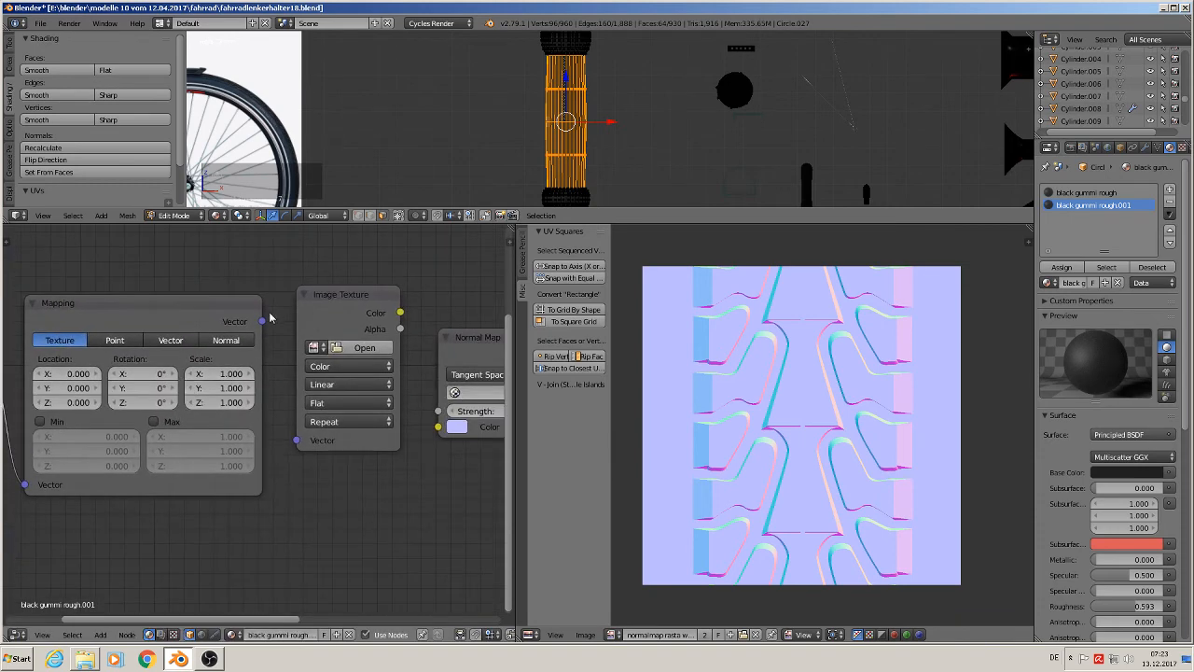
left_click_drag(262, 321, 321, 450)
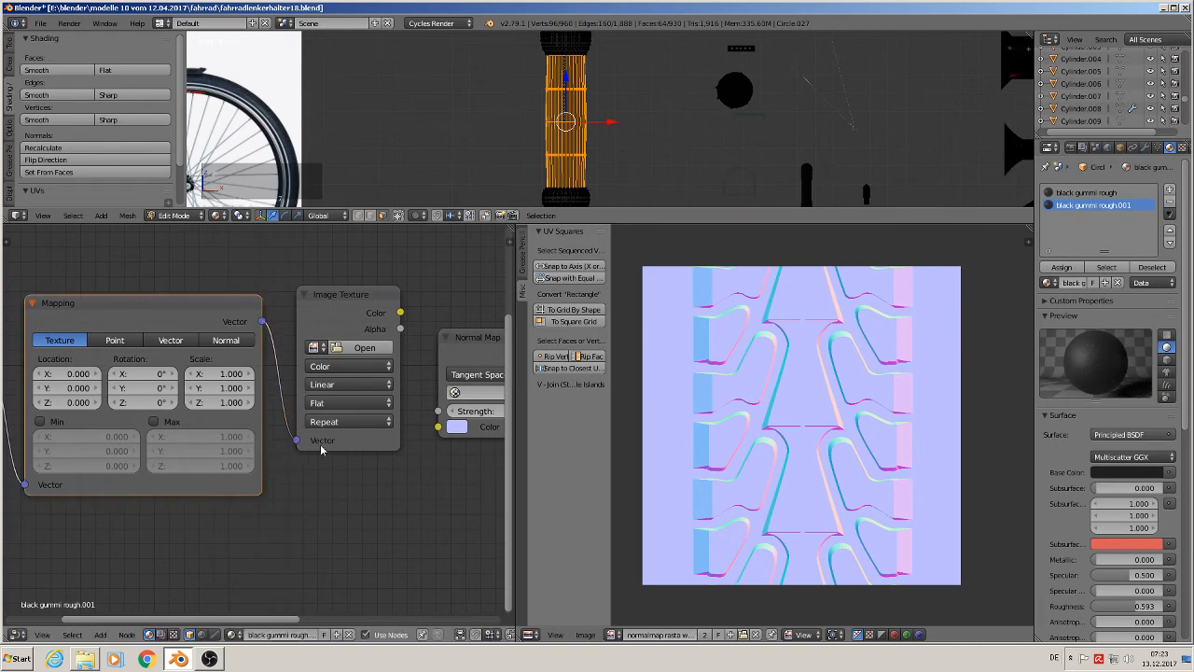
middle_click_drag(371, 460, 247, 422)
left_click_drag(258, 322, 291, 438)
left_click_drag(400, 365, 445, 474)
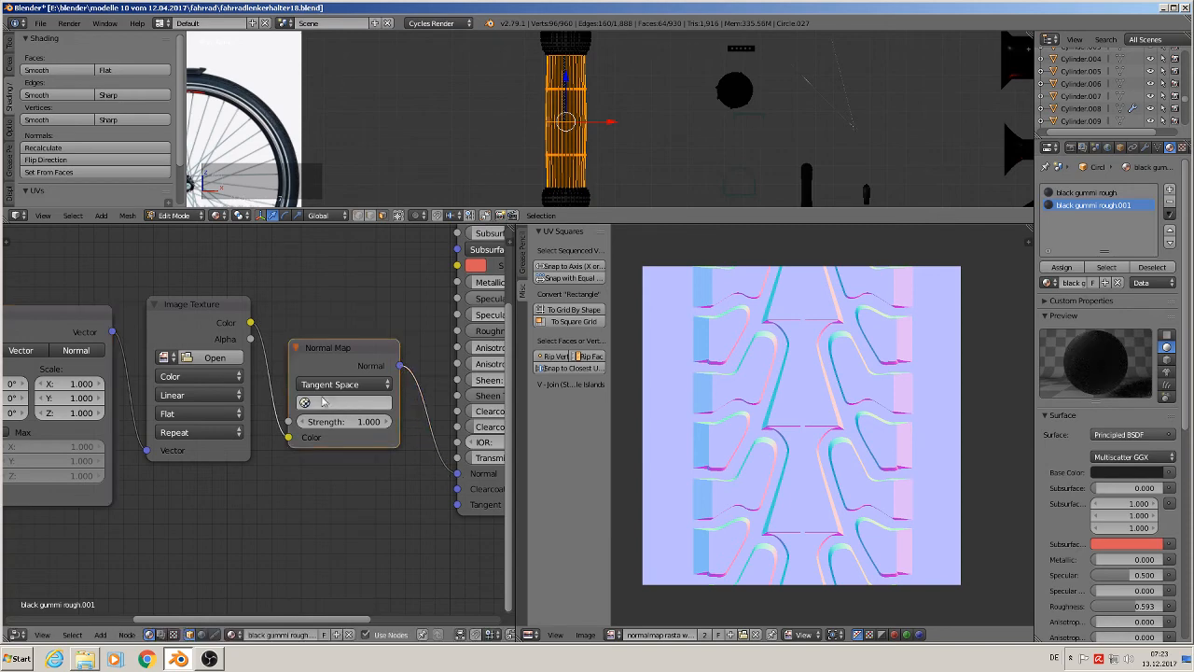
Step: Load rasta1.png from the textures folder into the Image Texture node
left_click(211, 357)
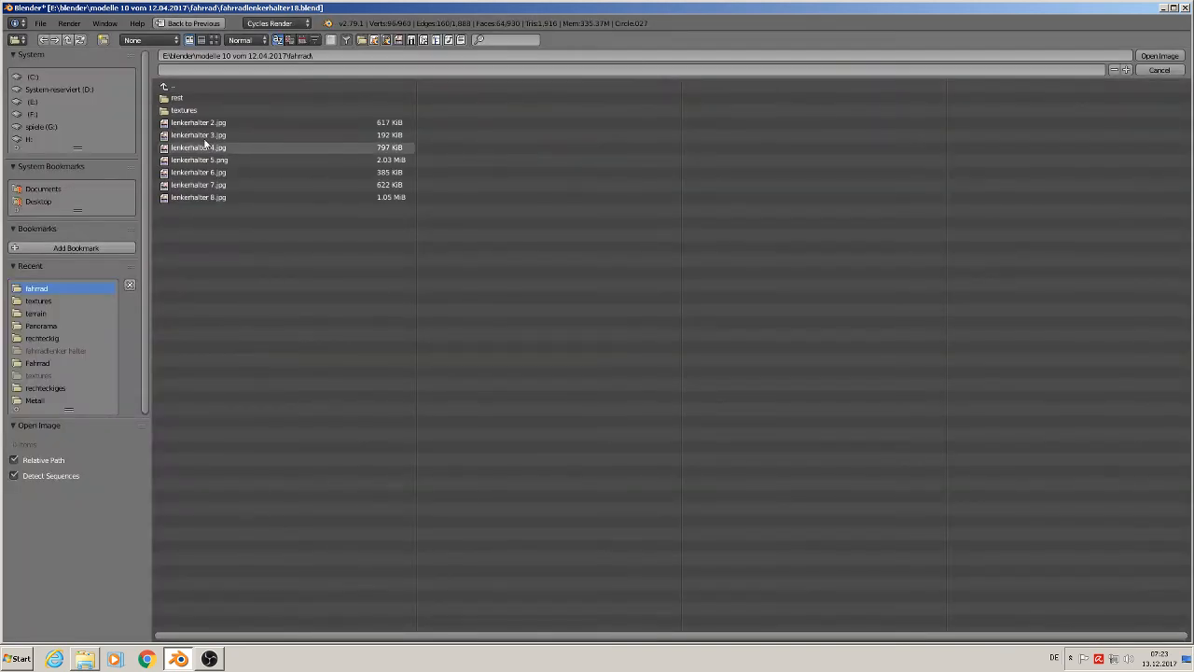
left_click(204, 110)
left_click(215, 40)
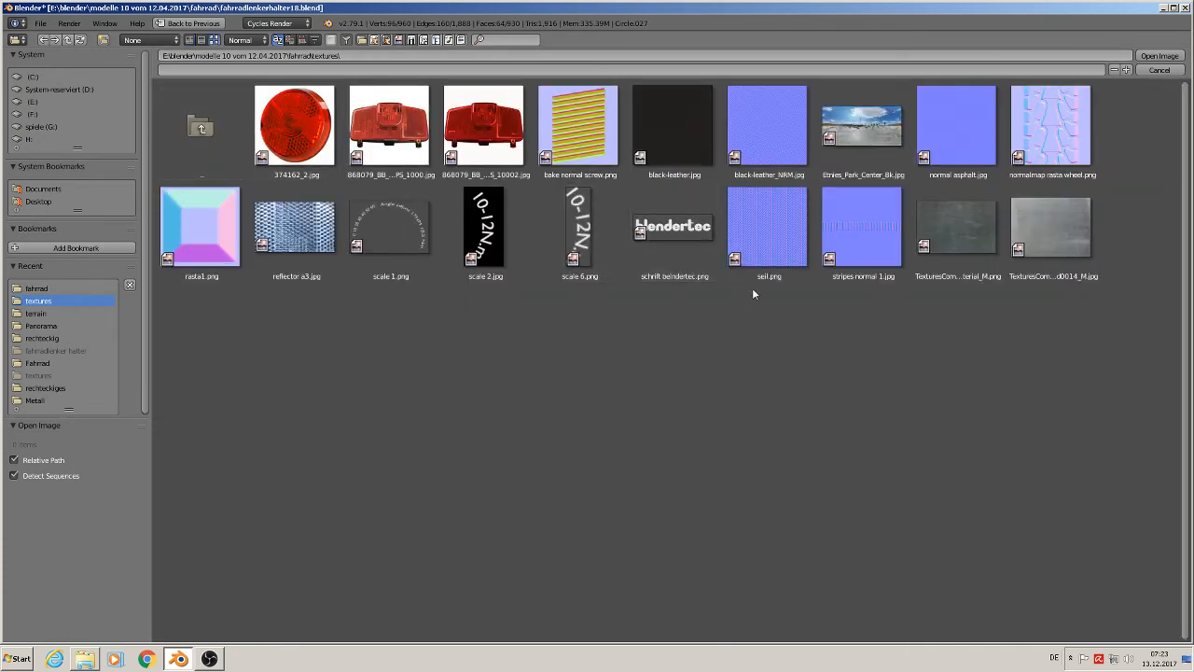
double_click(208, 235)
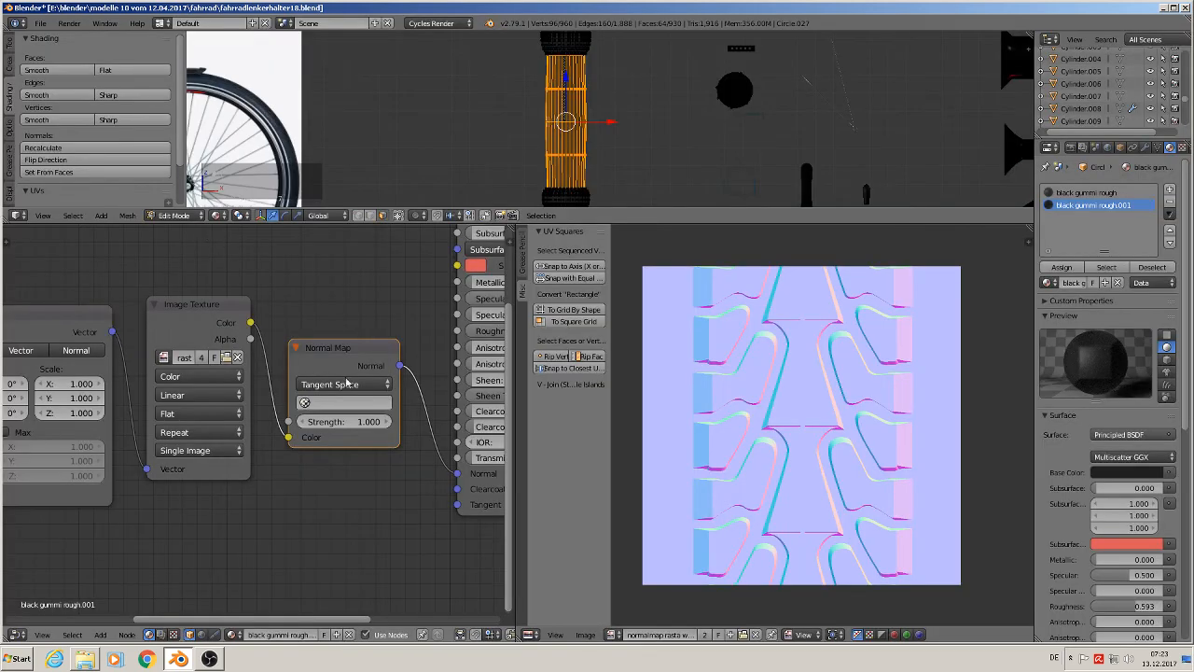
Step: Mark a seam on the edge loop where the grip's middle section meets the upper collar
key("KP_1")
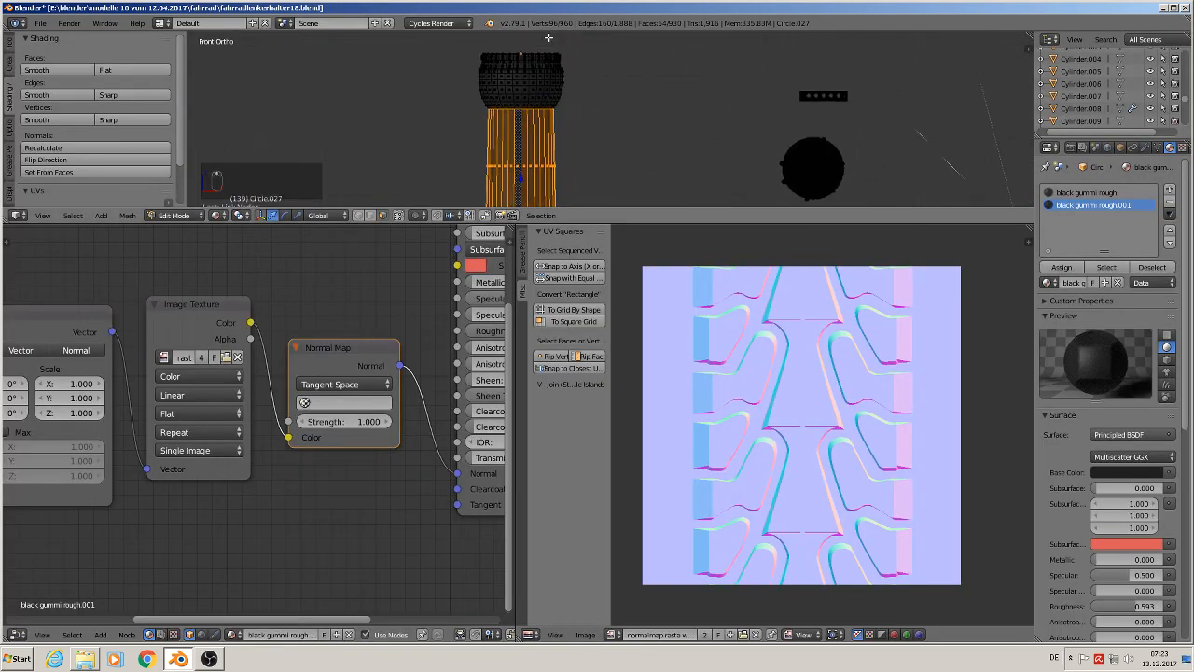
middle_click_drag(529, 77, 521, 105, "shift")
scroll(519, 107, "up", 4)
middle_click_drag(459, 187, 464, 131, "shift")
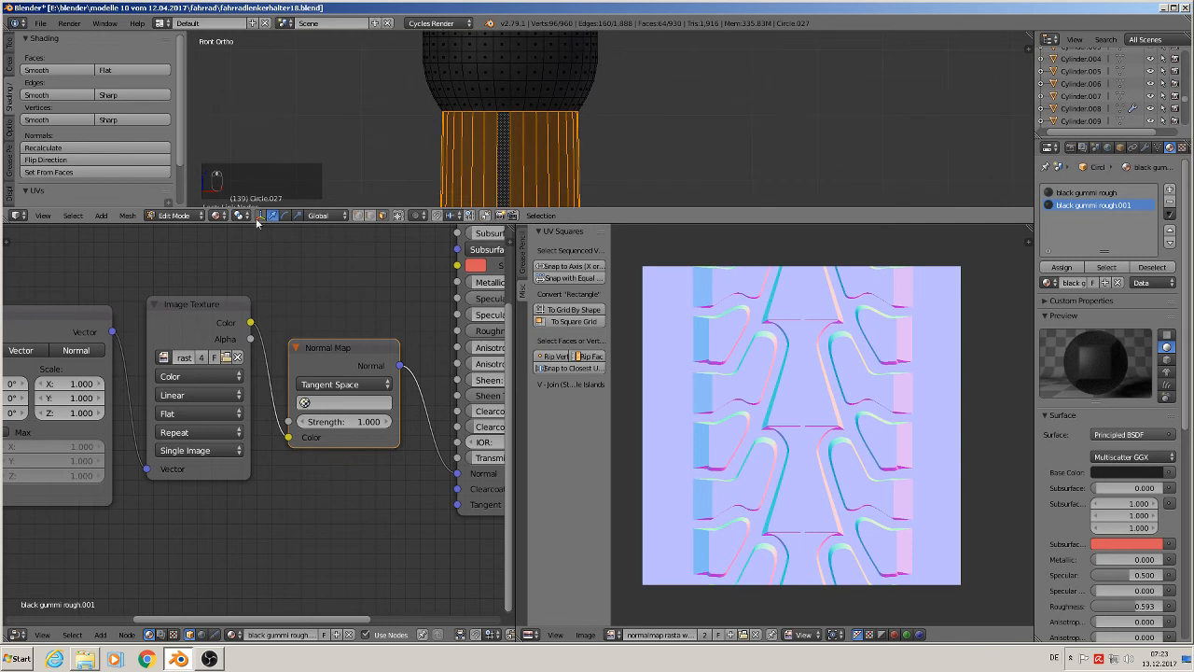
right_click(477, 111, "alt")
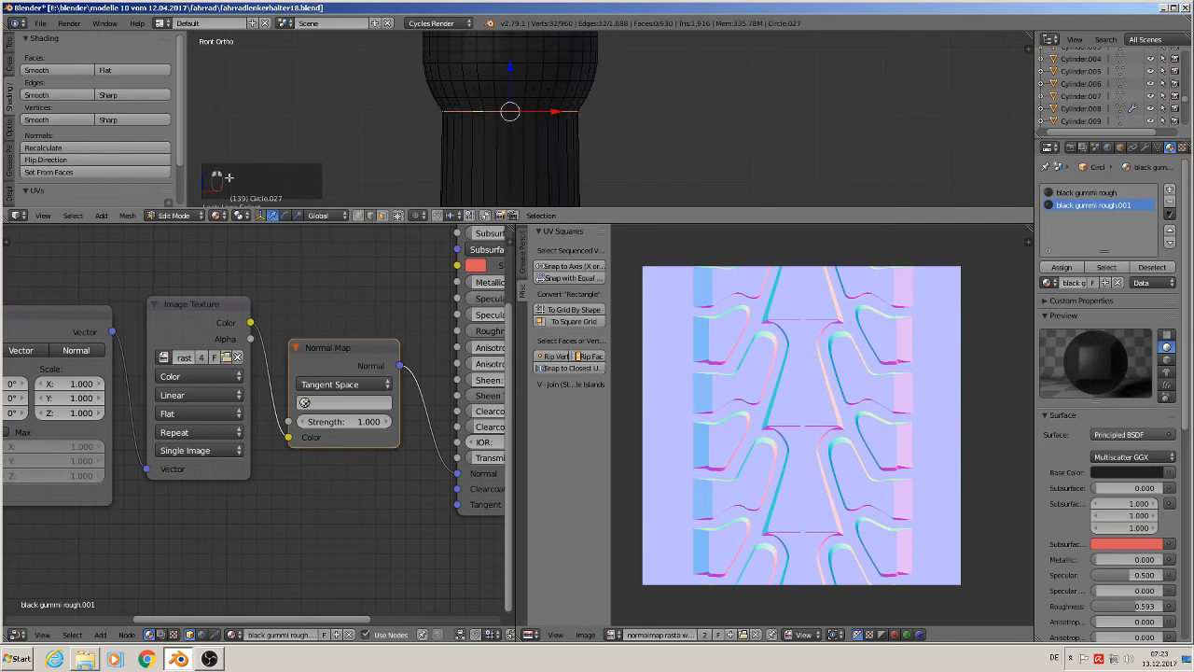
scroll(93, 147, "down", 3)
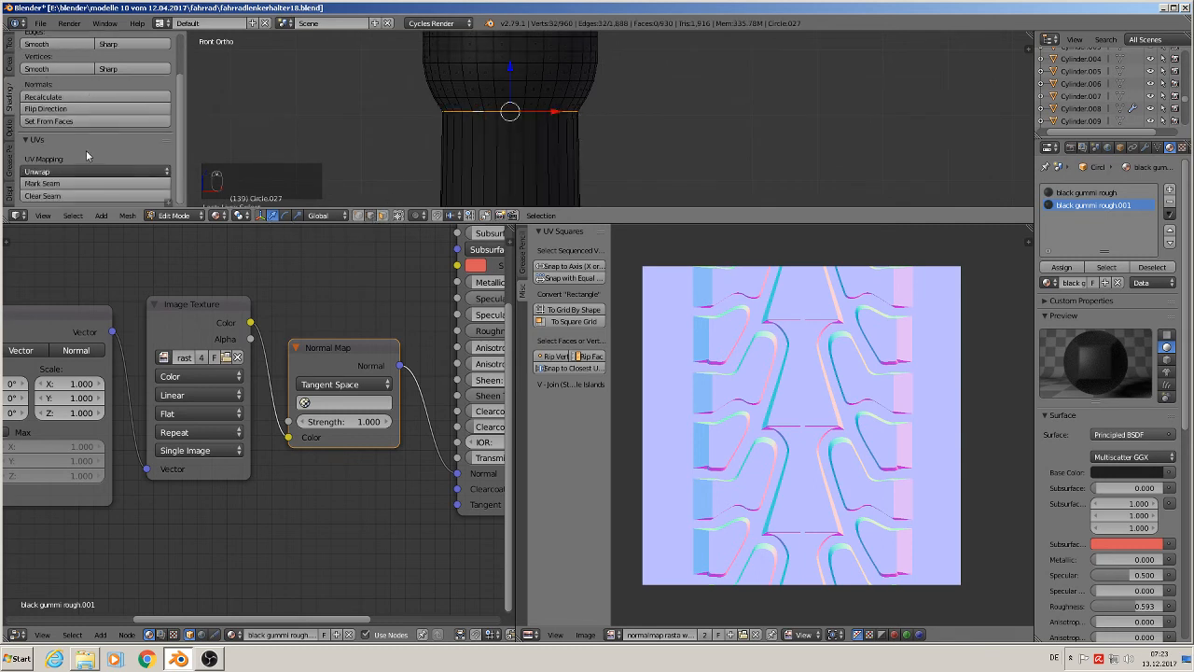
left_click(79, 185)
Step: Mark a seam on the edge loop where the grip's middle section meets the lower collar
scroll(392, 122, "down", 4)
middle_click_drag(508, 149, 578, 116, "shift")
scroll(578, 115, "up", 3)
right_click(519, 117, "alt")
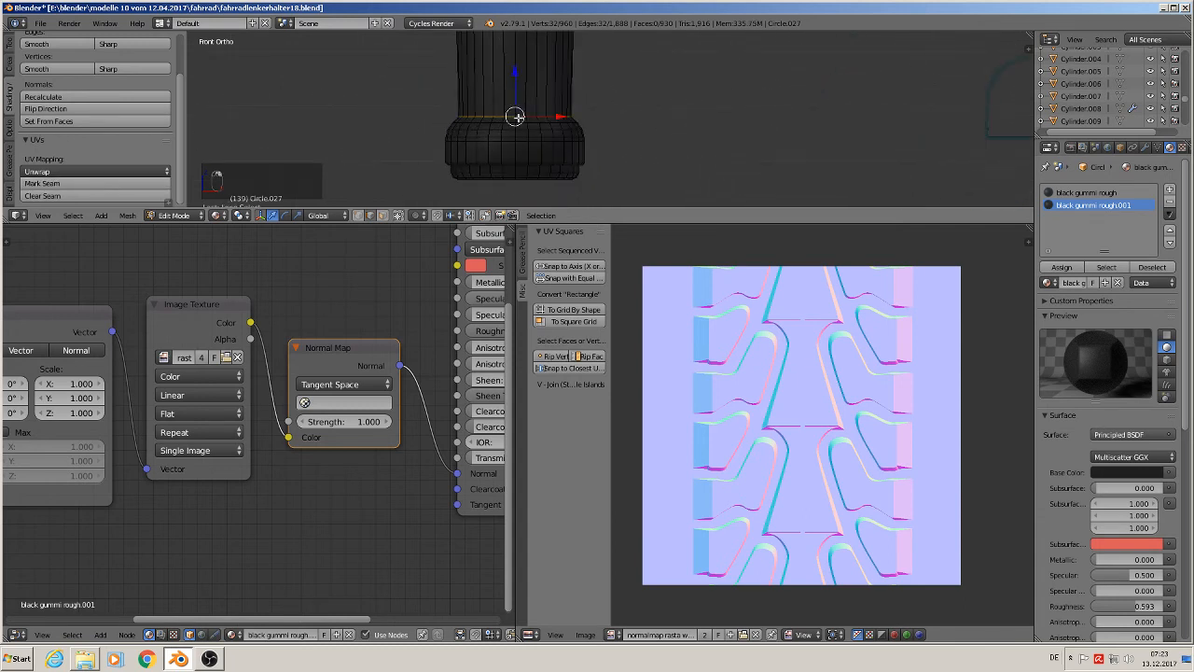
left_click(77, 185)
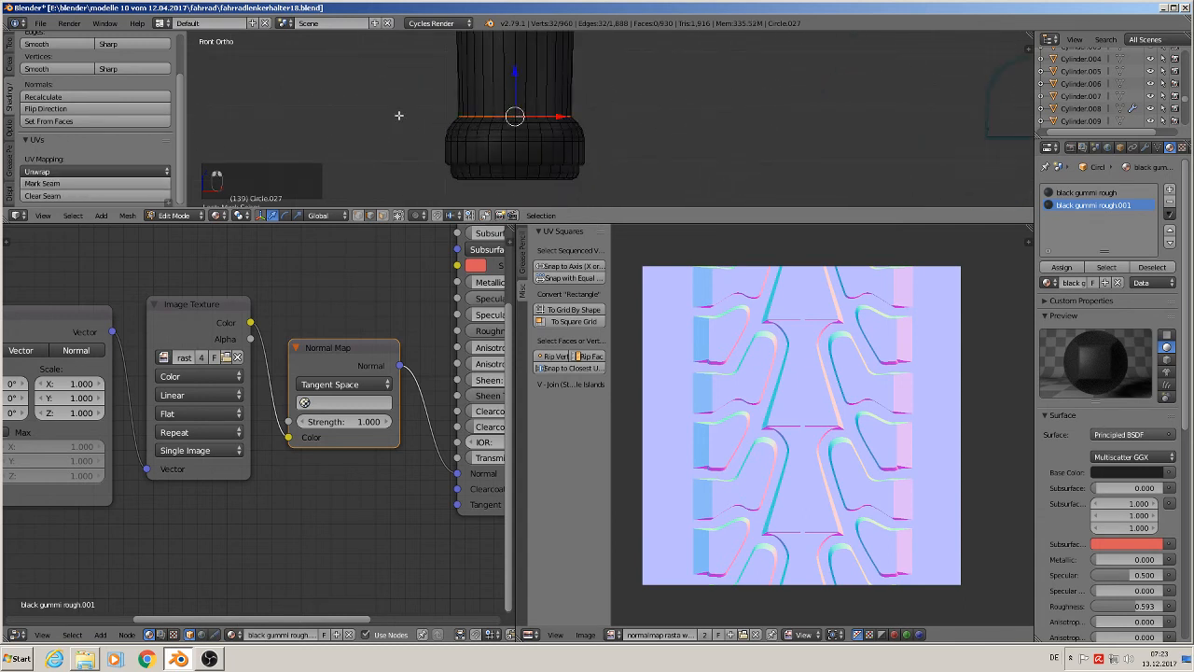
Step: Mark seams on the two stacked vertical edges along the front centre of the grip's middle section
right_click(516, 83)
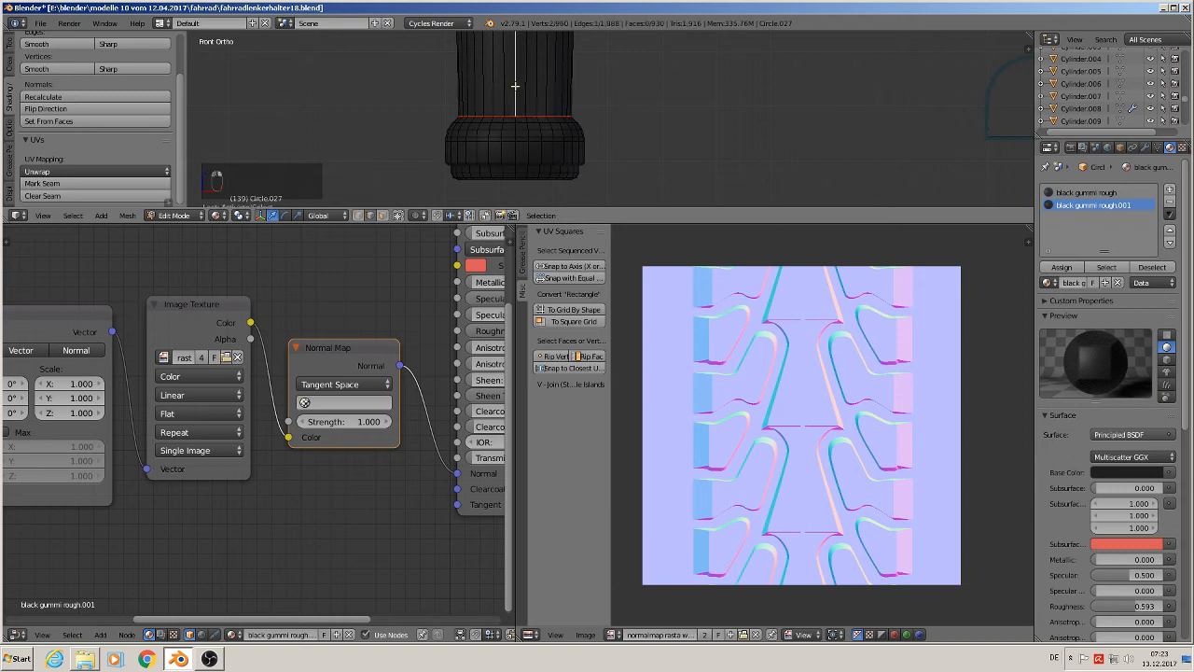
left_click(78, 184)
scroll(483, 139, "down", 3)
middle_click_drag(511, 143, 489, 202, "shift")
scroll(491, 164, "down", 2)
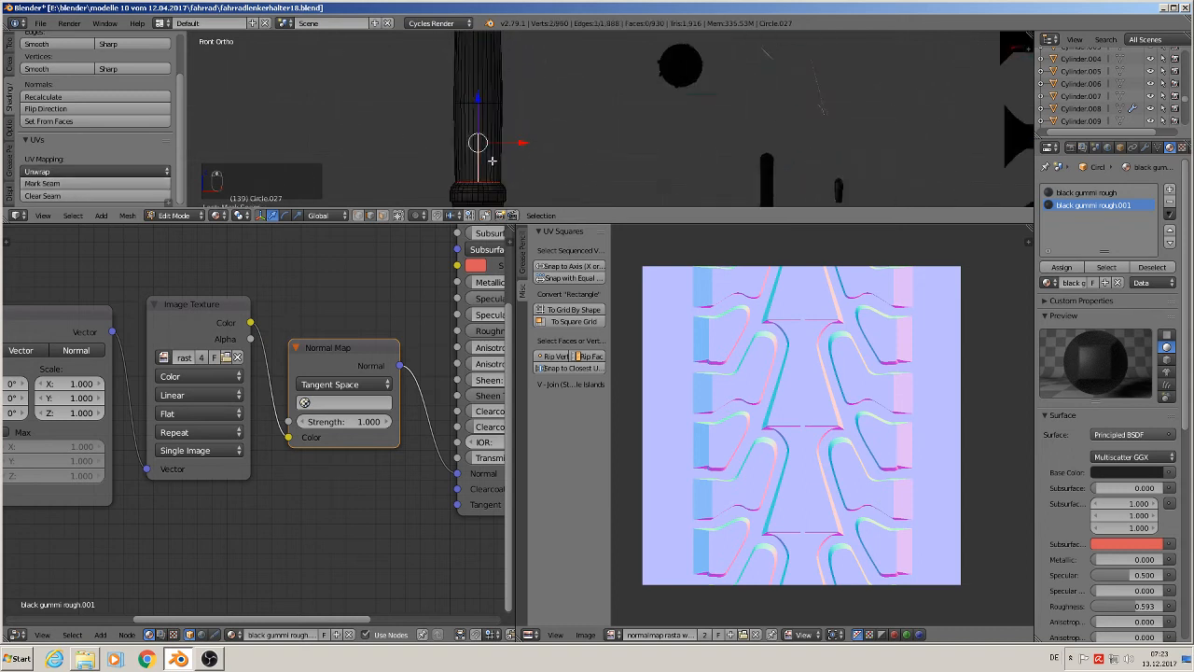
right_click(478, 80)
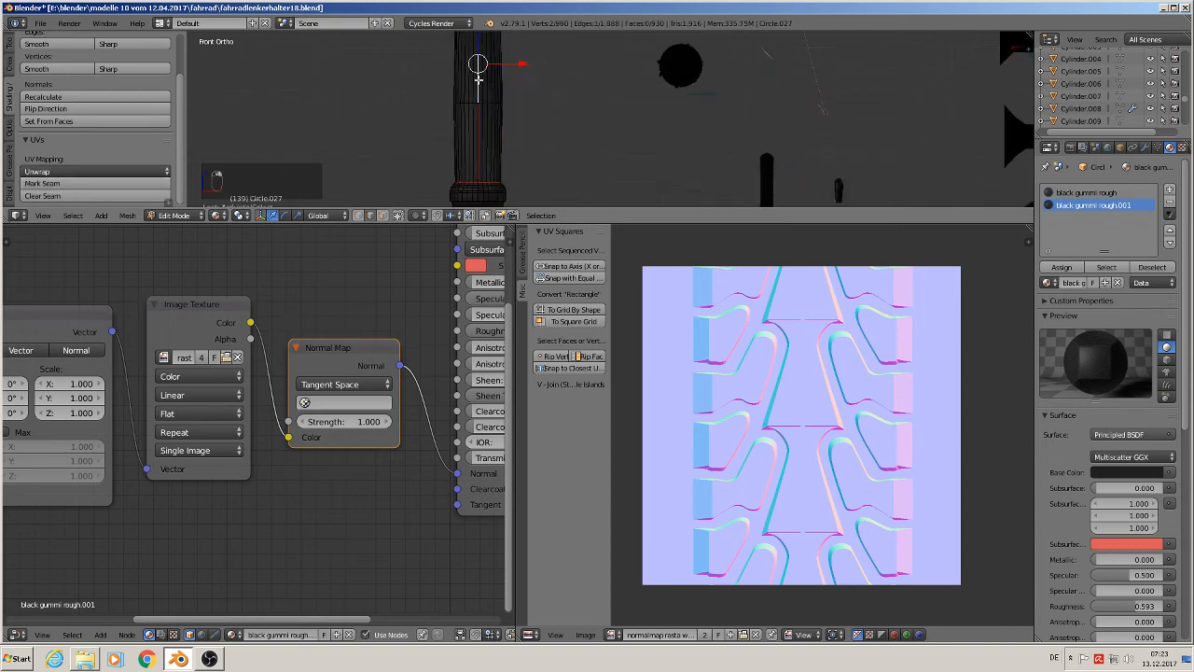
left_click(78, 185)
Step: Unwrap the entire grip mesh along the marked seams and return to Object Mode
scroll(494, 125, "down", 3)
key("a")
key("a")
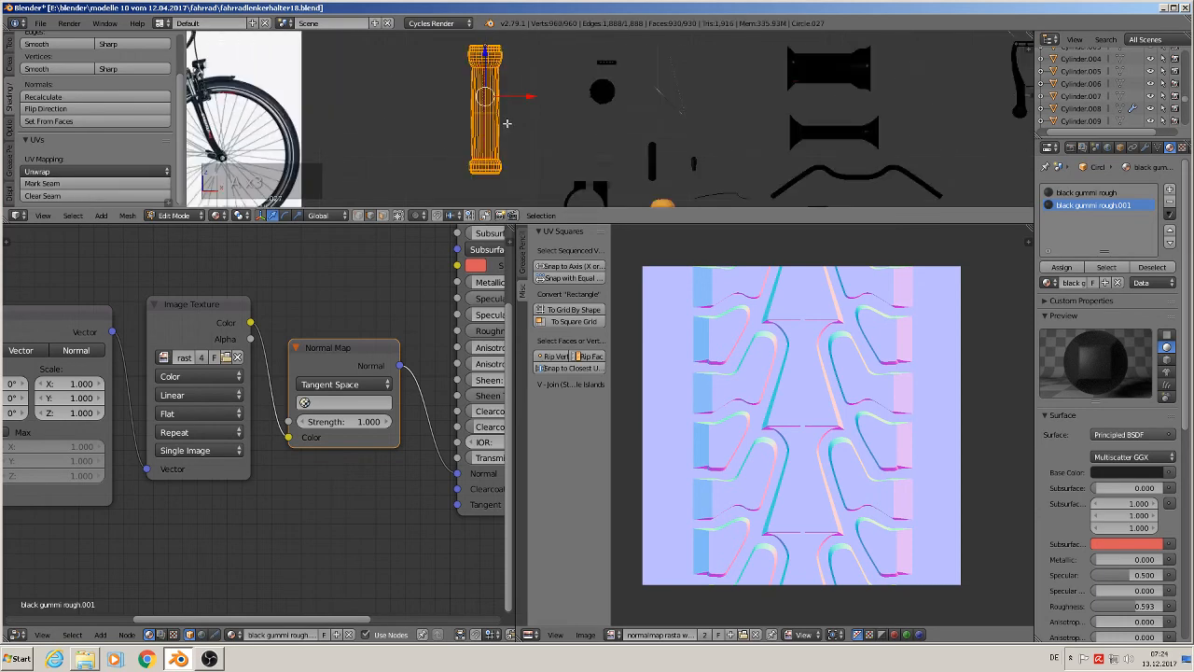
key("u")
left_click(508, 126)
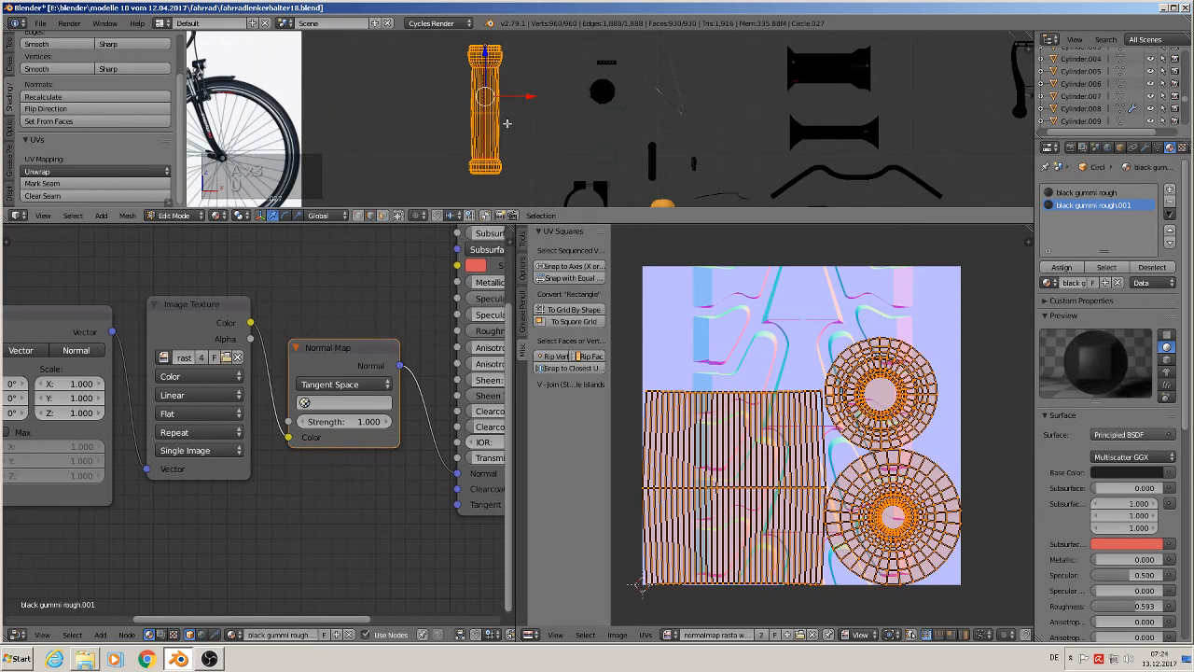
key("Tab")
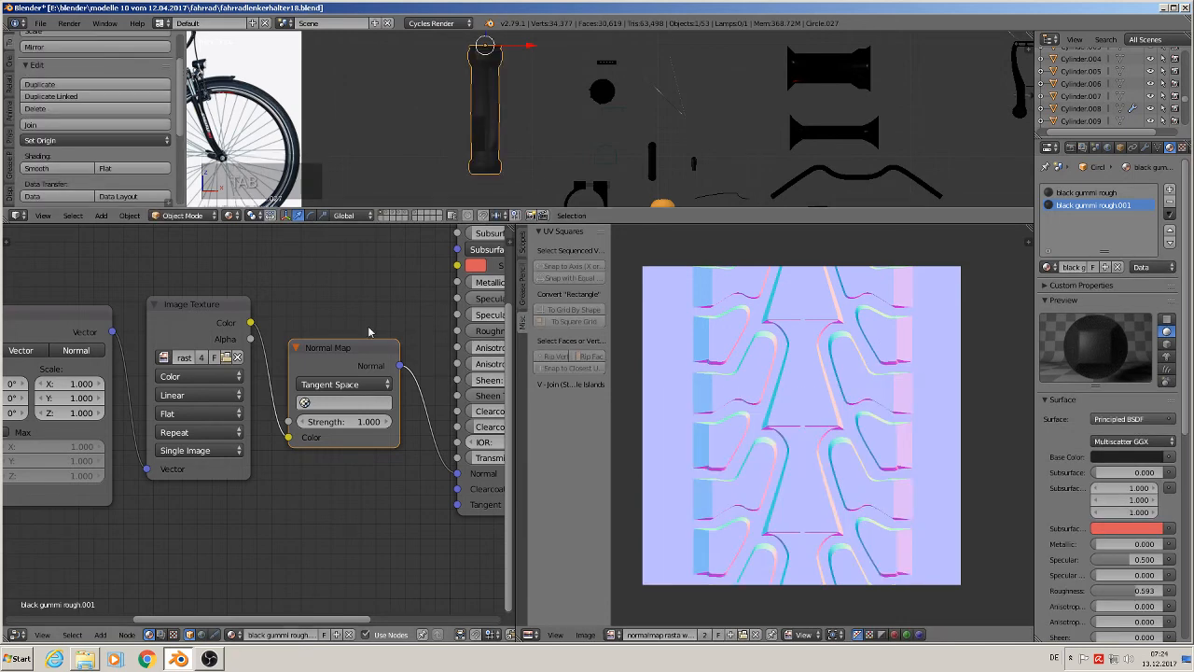
Step: Assign UVMap as the Normal Map node's tangent-space UV map
left_click(351, 403)
left_click(348, 423)
scroll(288, 379, "down", 2)
scroll(497, 101, "up", 6)
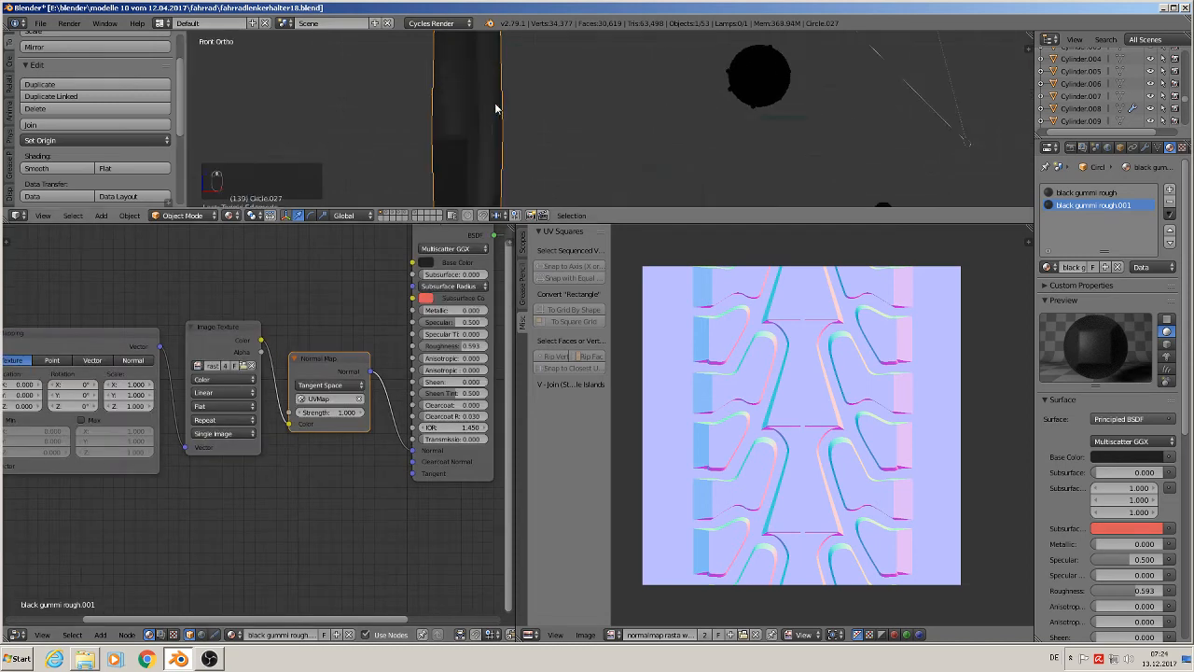
scroll(475, 157, "down", 2)
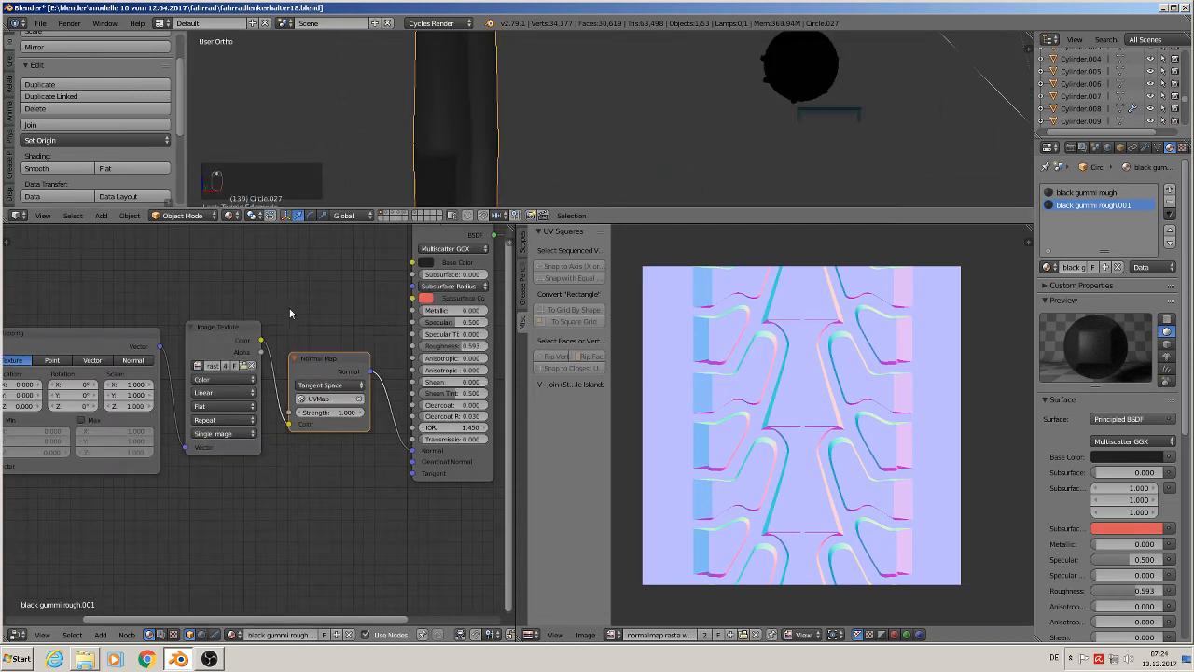
Step: Set the Mapping node's X and Y scale to 0.1
middle_click_drag(236, 280, 438, 239)
middle_click_drag(495, 177, 437, 147)
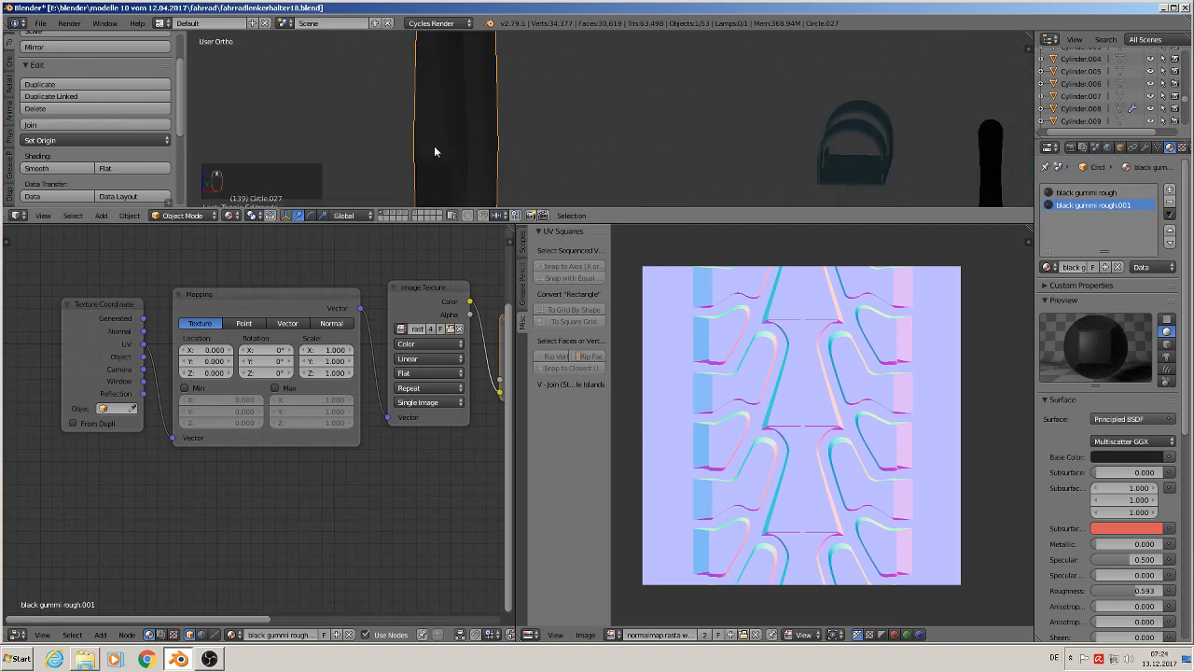
left_click(345, 351)
left_click(329, 351)
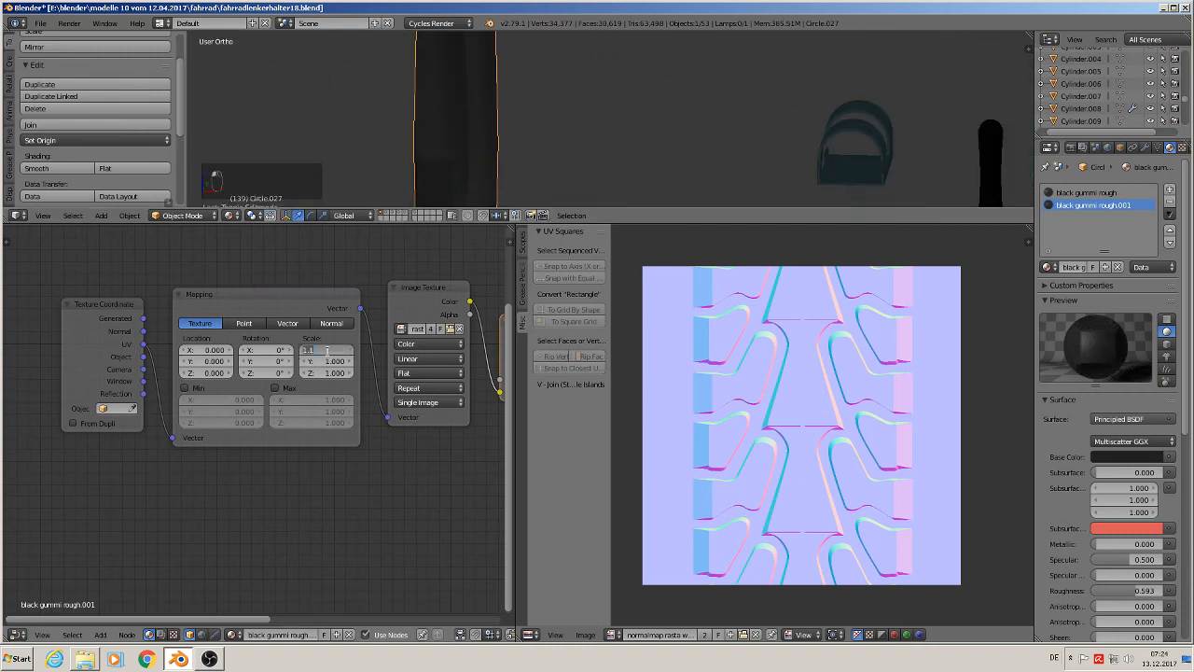
type("0.1")
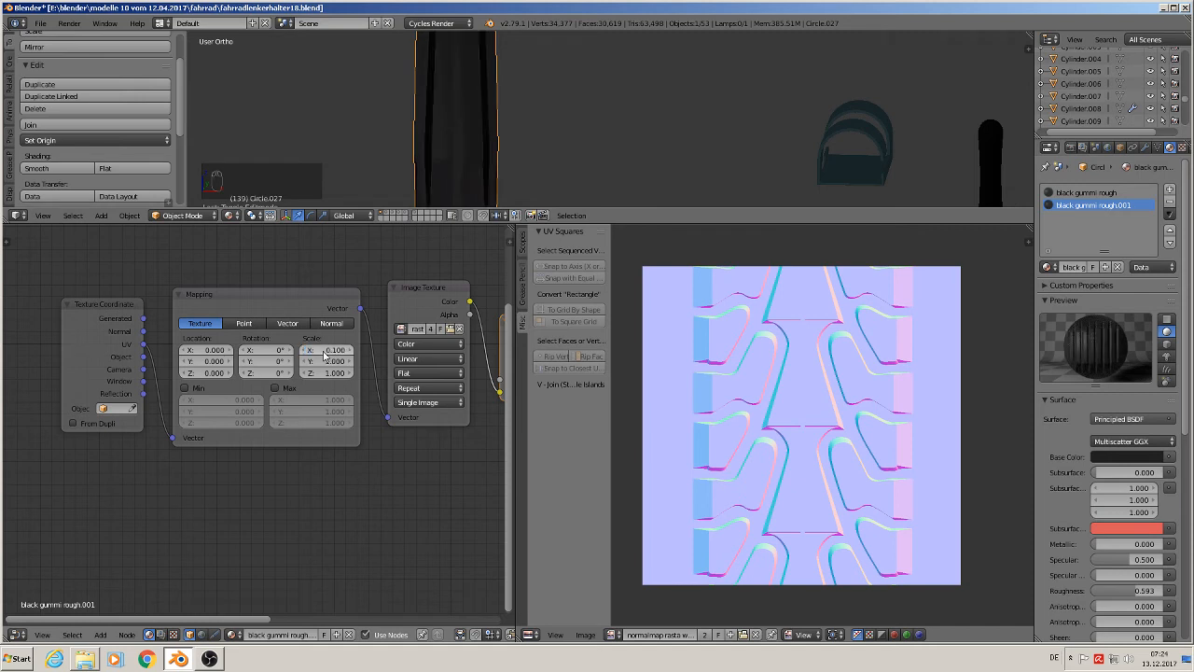
left_click(322, 362)
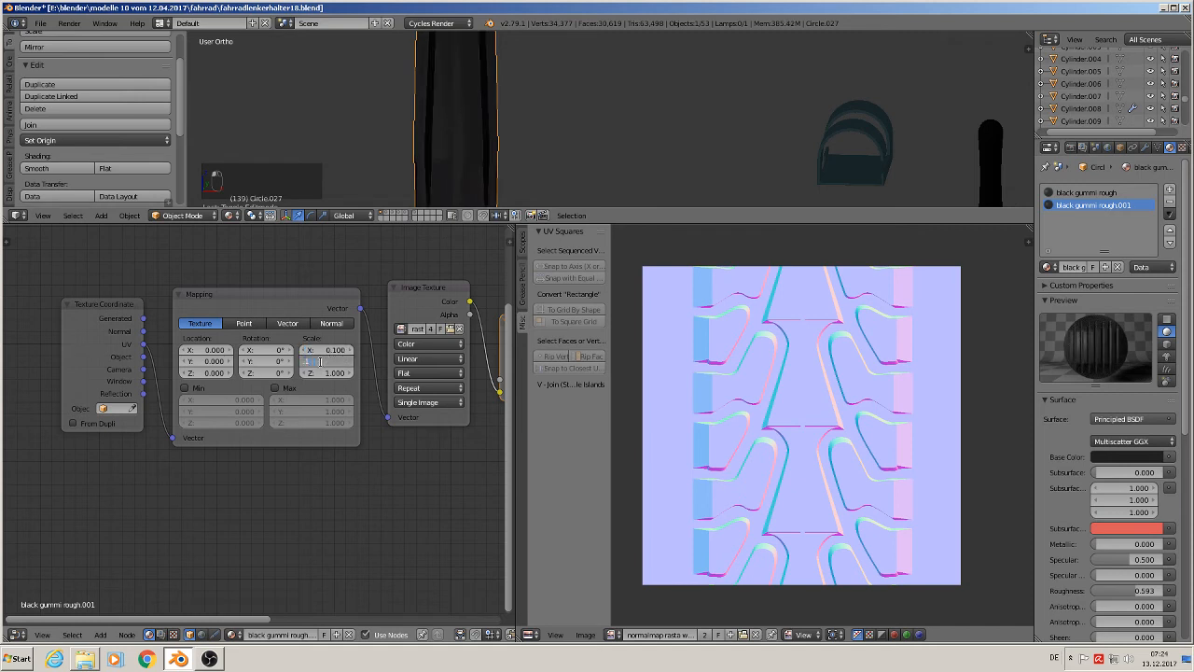
type("0.1")
key("Return")
scroll(324, 368, "down", 1)
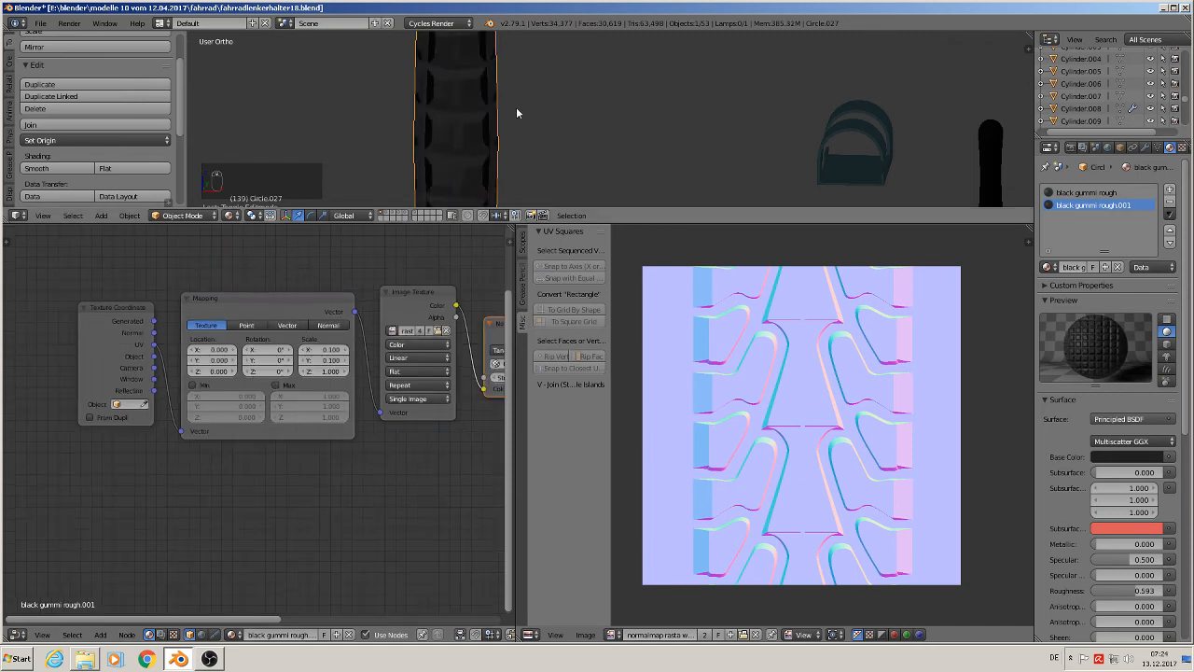
Step: Try an X and Y scale of 0.001 in the Mapping node and check the grip's texture
scroll(337, 353, "up", 2)
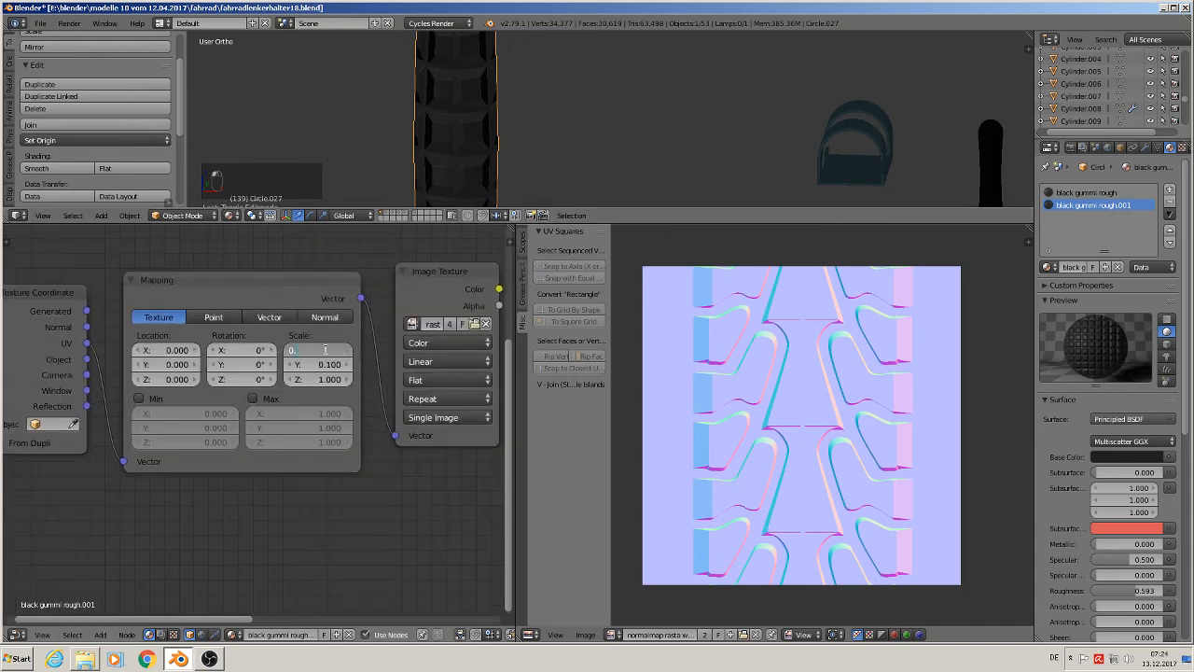
left_click(324, 349)
type("0.001")
key("Tab")
type("0.1")
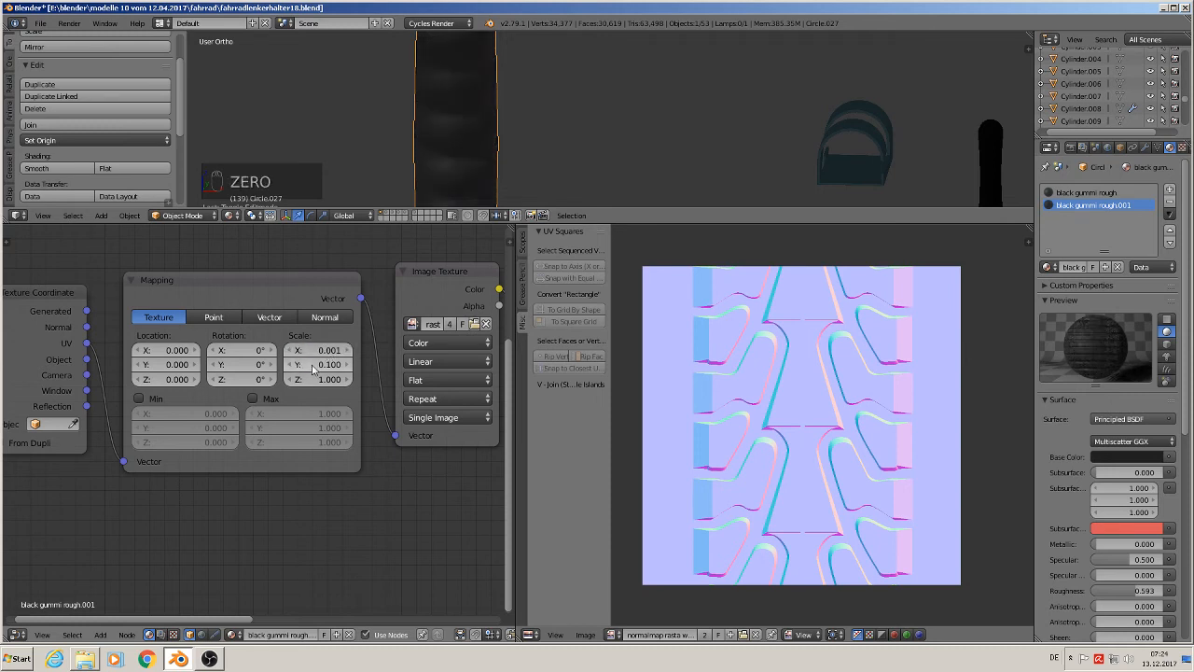
type("0.001")
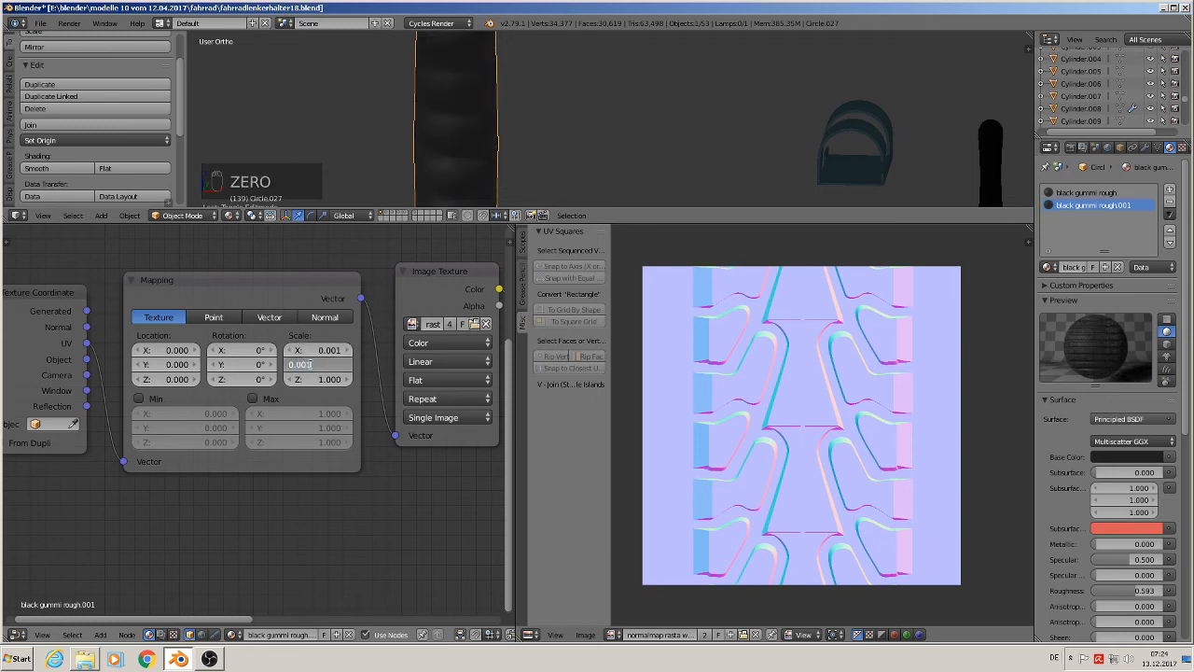
key("Return")
middle_click_drag(424, 174, 532, 171, "shift")
scroll(528, 163, "up", 4)
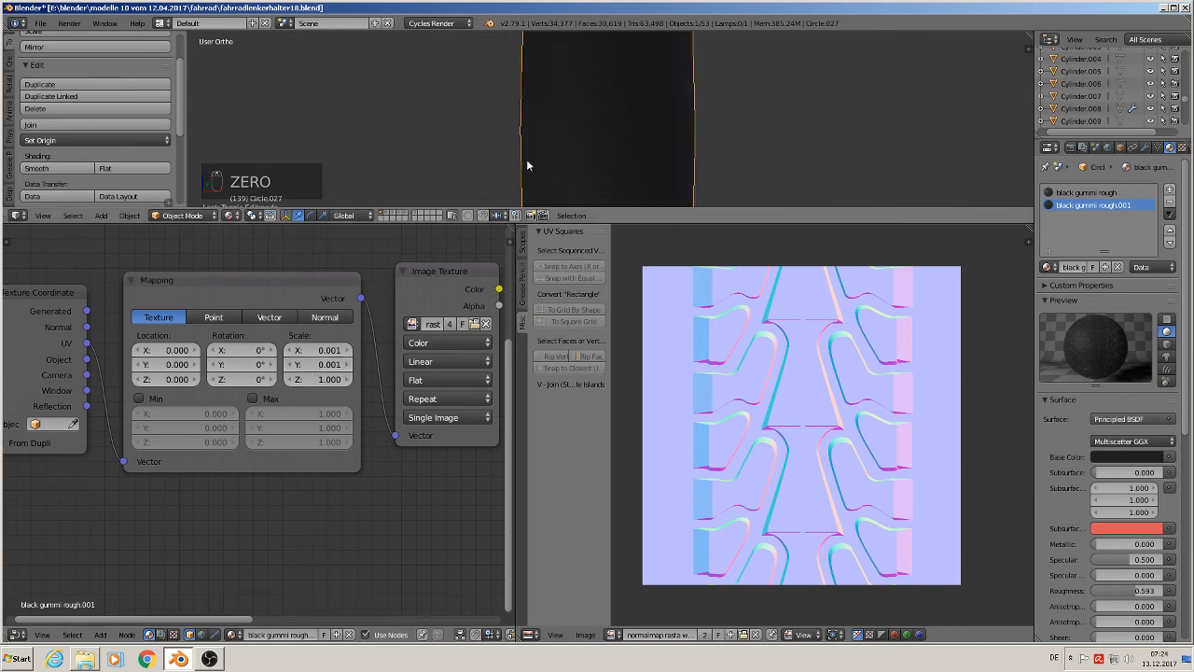
scroll(575, 160, "up", 2)
Step: Set the Mapping node's X and Y scale to 0.01 and check the pattern on the grip
left_click(321, 350)
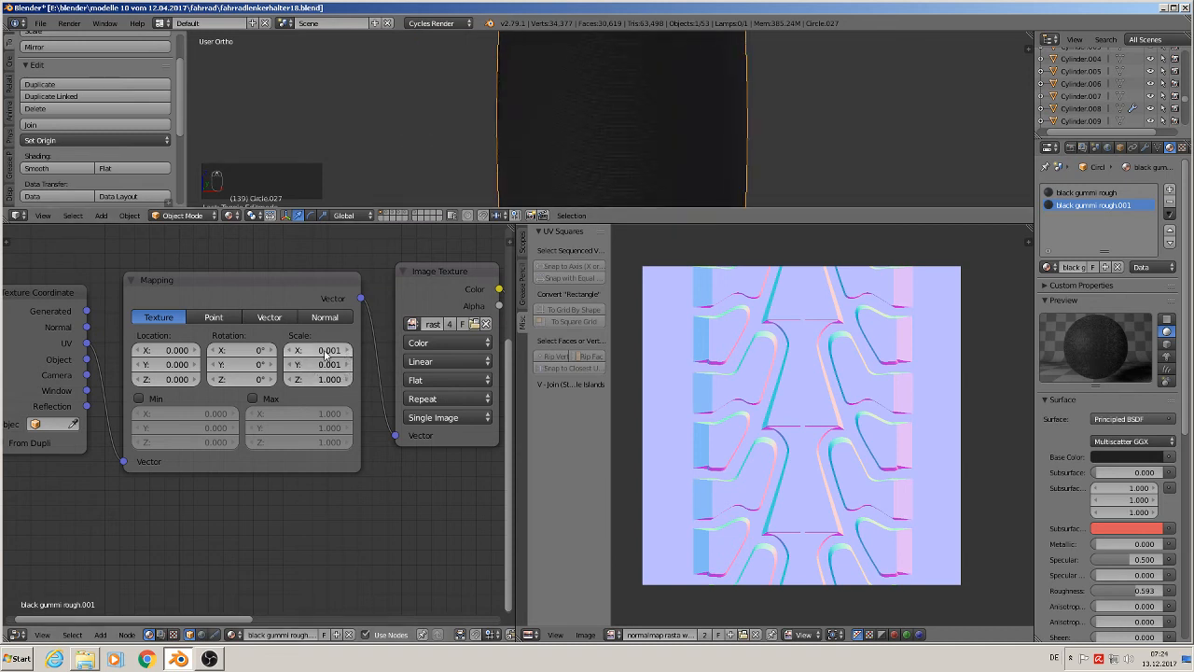
key("BackSpace")
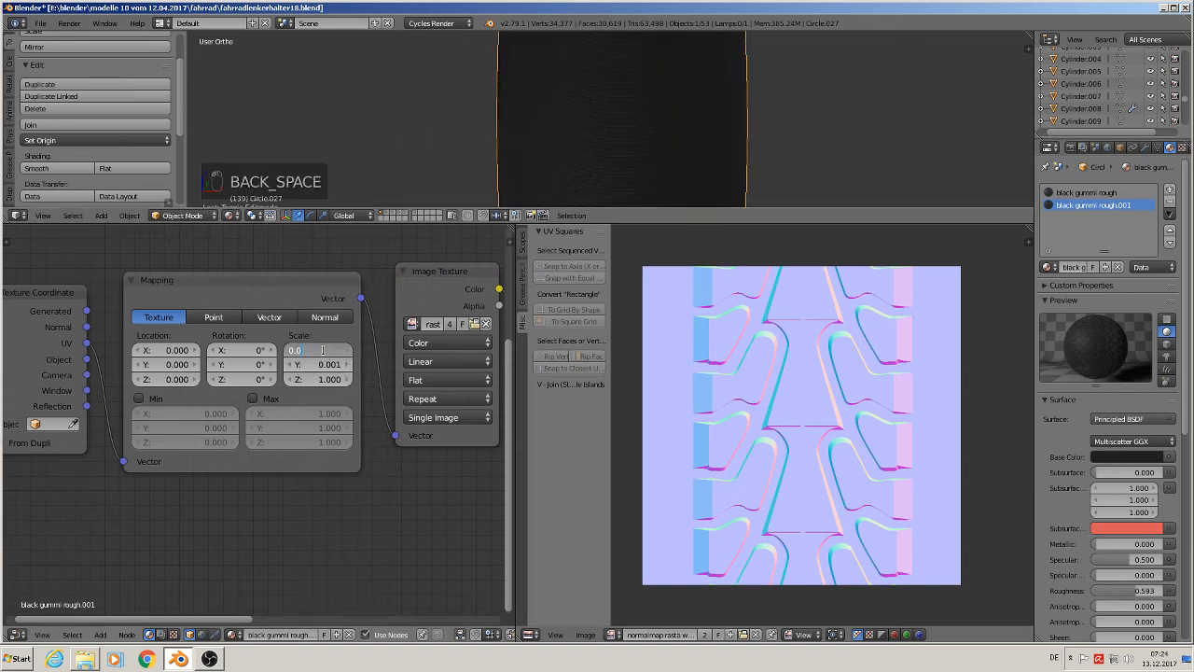
key("Return")
left_click(319, 364)
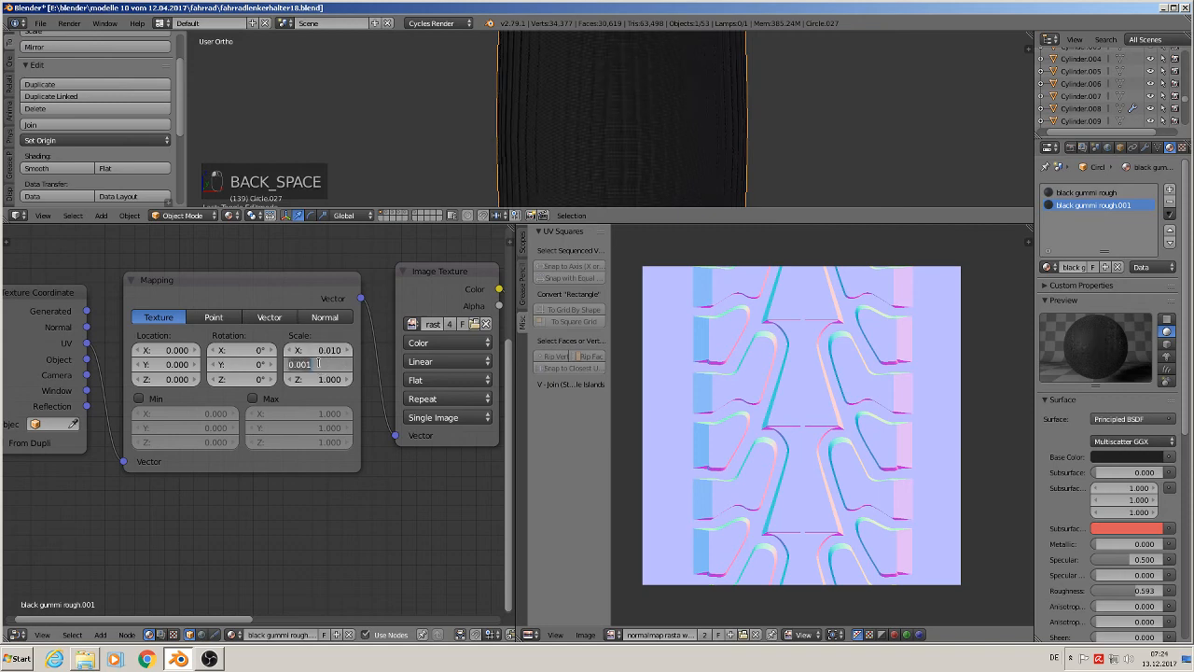
key("BackSpace")
key("Return")
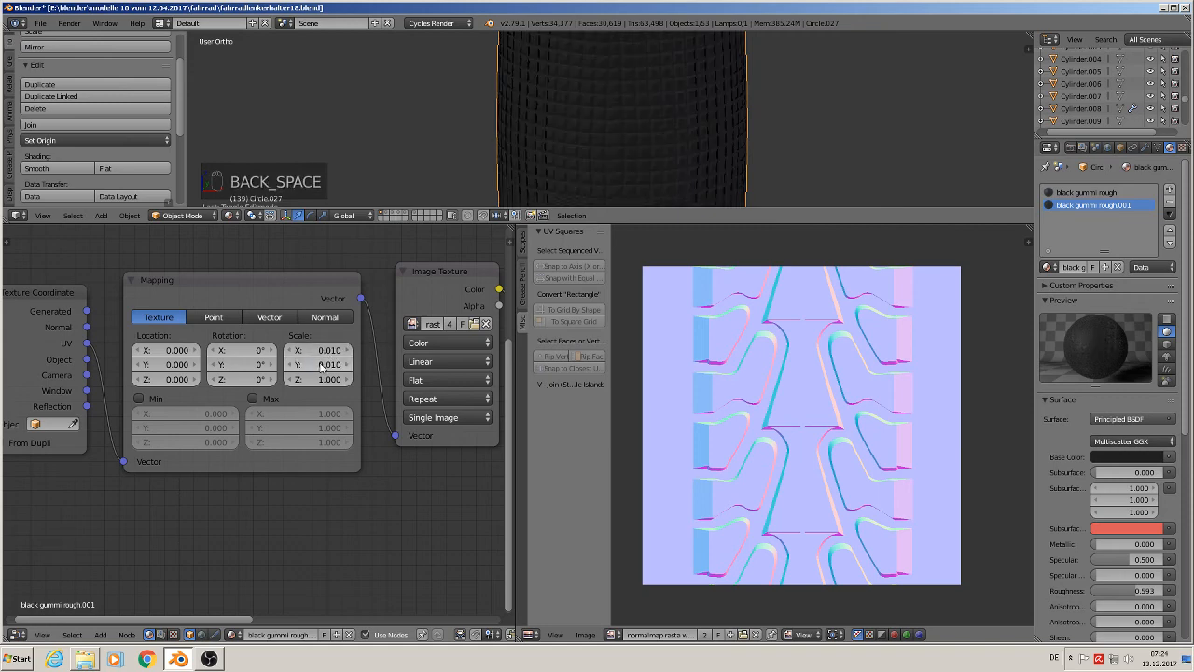
scroll(567, 83, "down", 8)
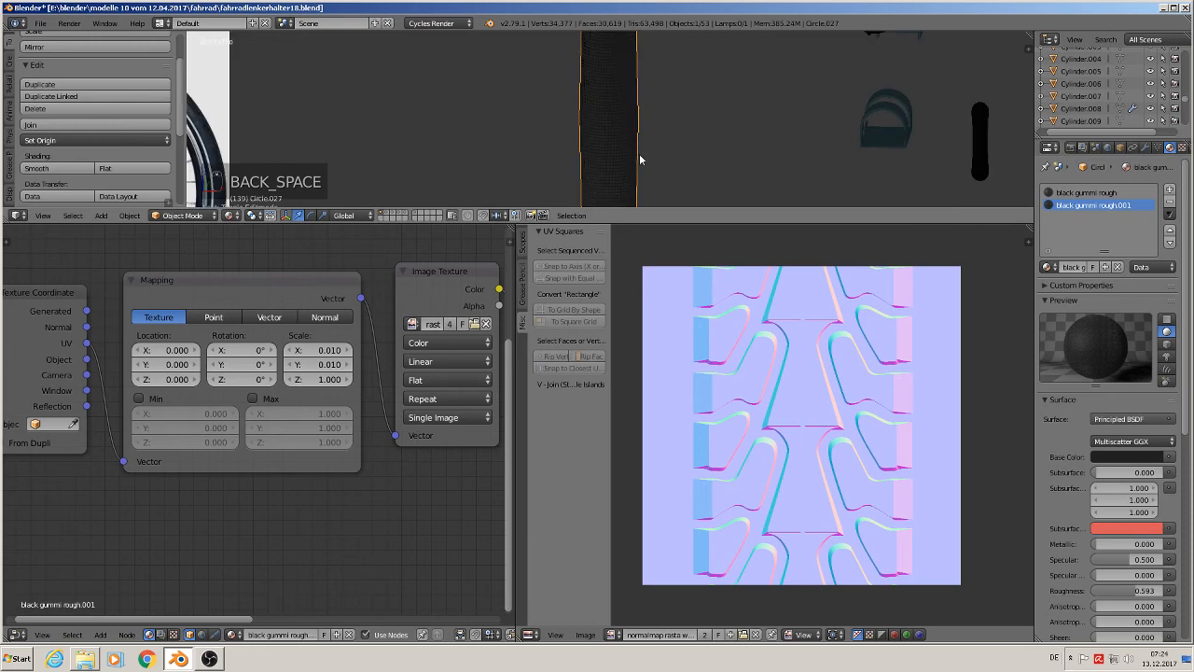
scroll(639, 154, "up", 1)
middle_click_drag(639, 154, 593, 162)
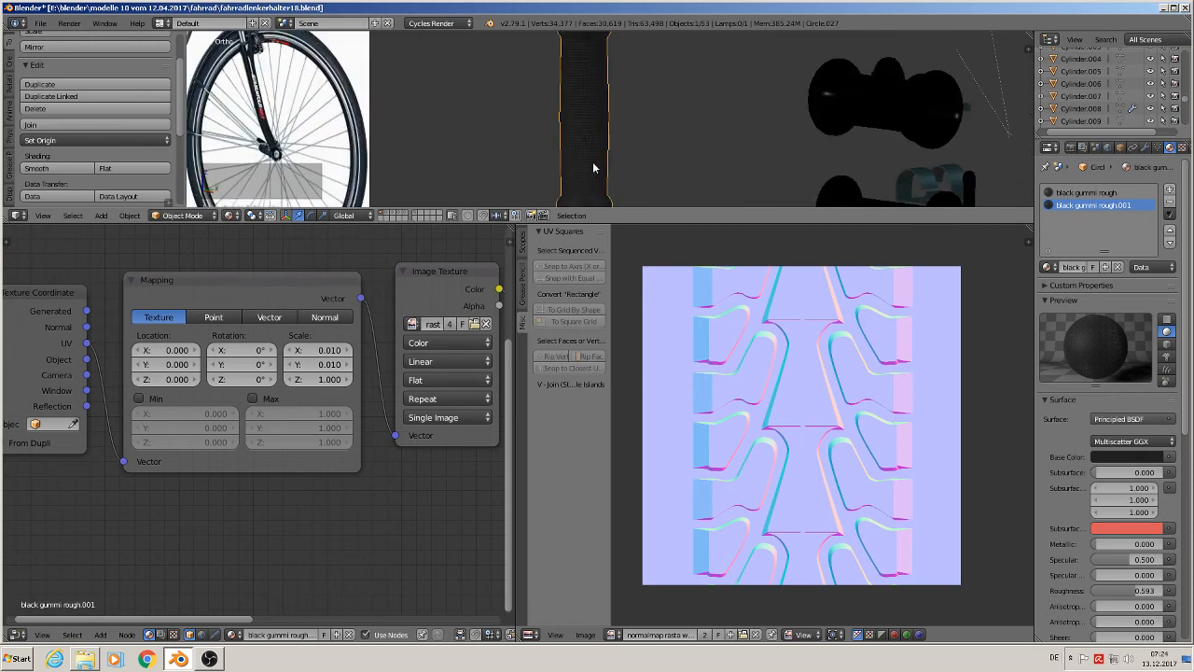
Step: Reduce the Normal Map node's strength to 0.5 and inspect the grip surface up close
middle_click_drag(438, 498, 81, 525)
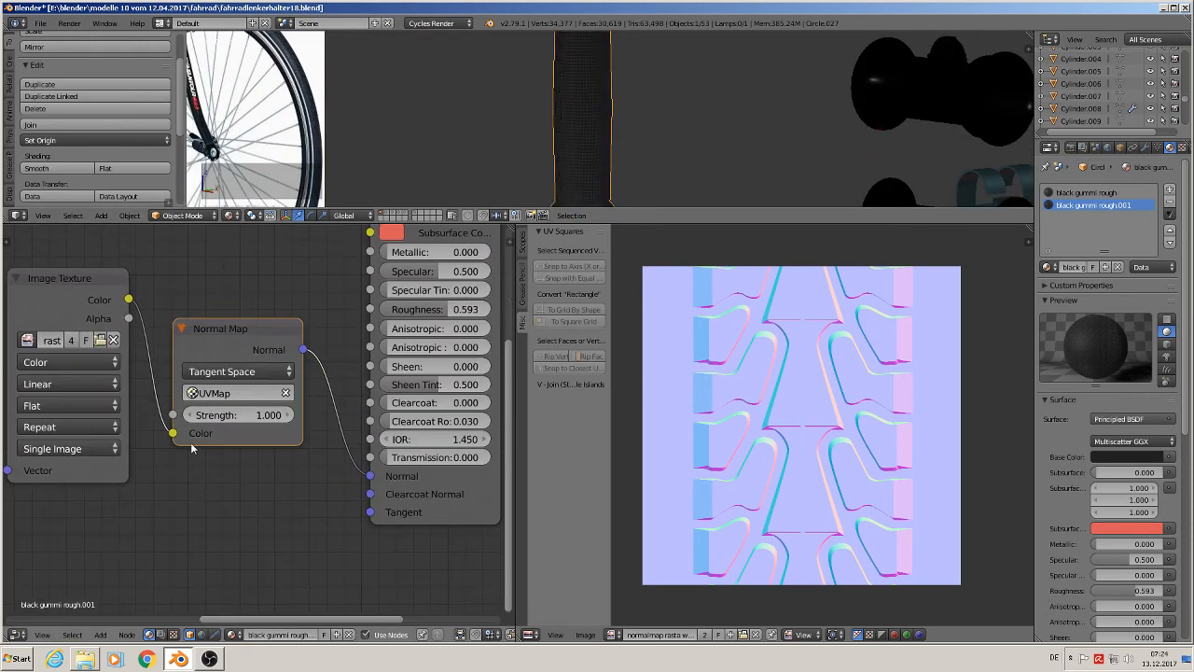
left_click(190, 416)
left_click(190, 416)
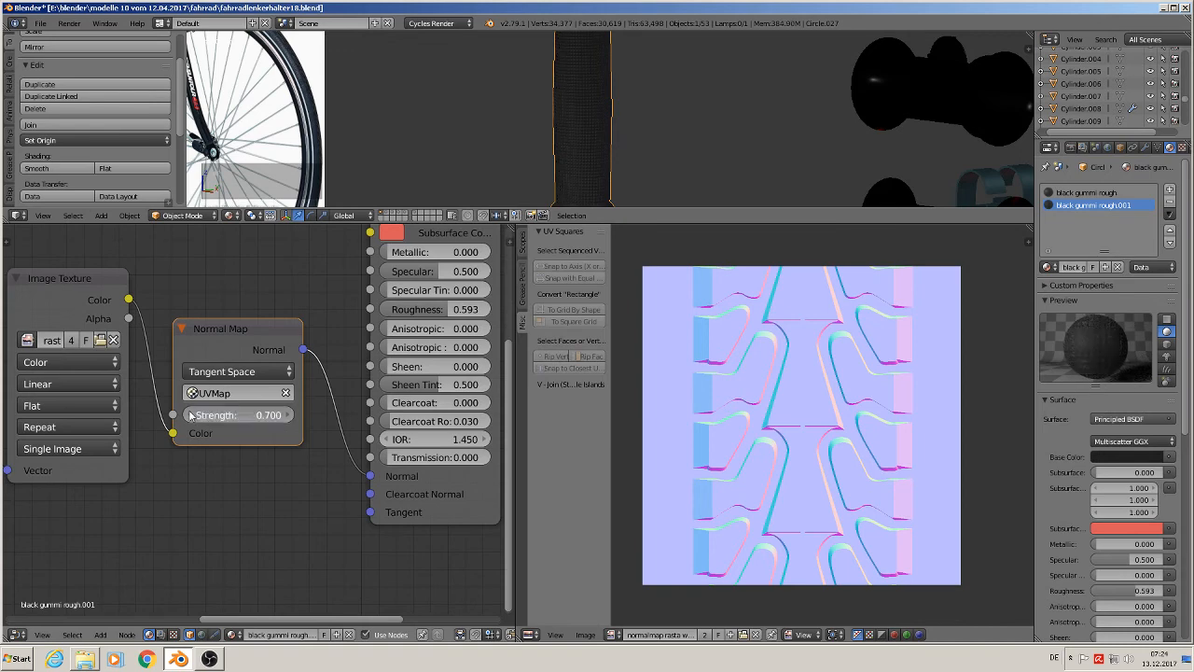
left_click(191, 416)
left_click(190, 417)
scroll(586, 52, "up", 6)
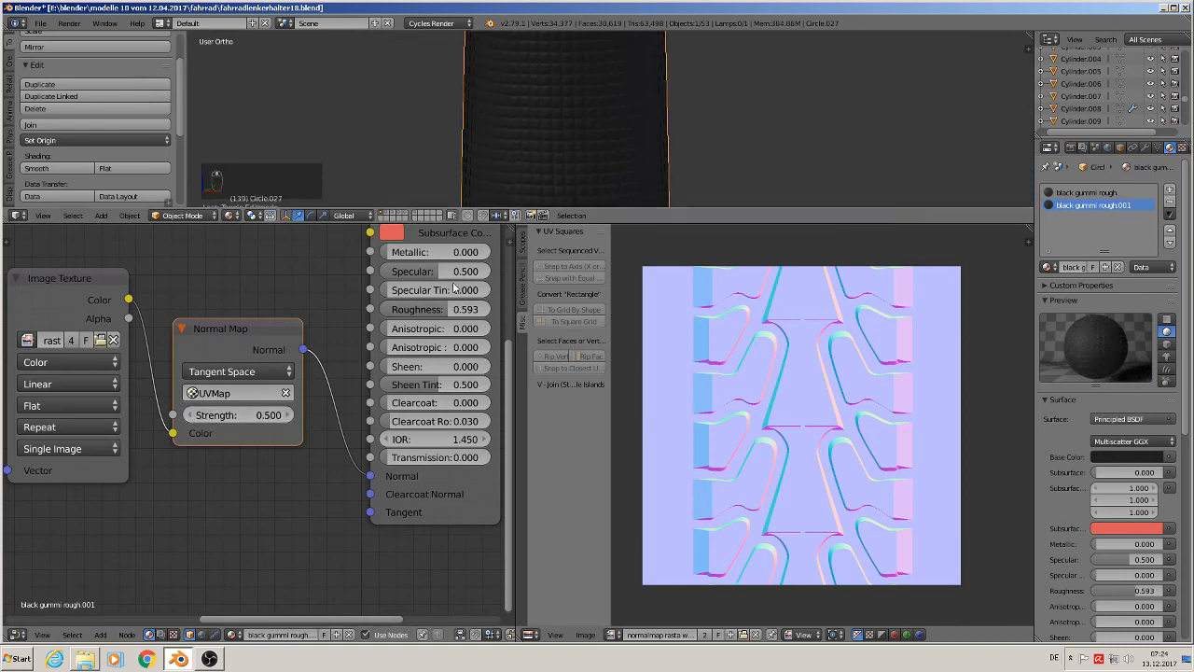
Step: Reduce the Normal Map node's strength to 0.3, deselect the grip, and check its texture from farther away
left_click(191, 416)
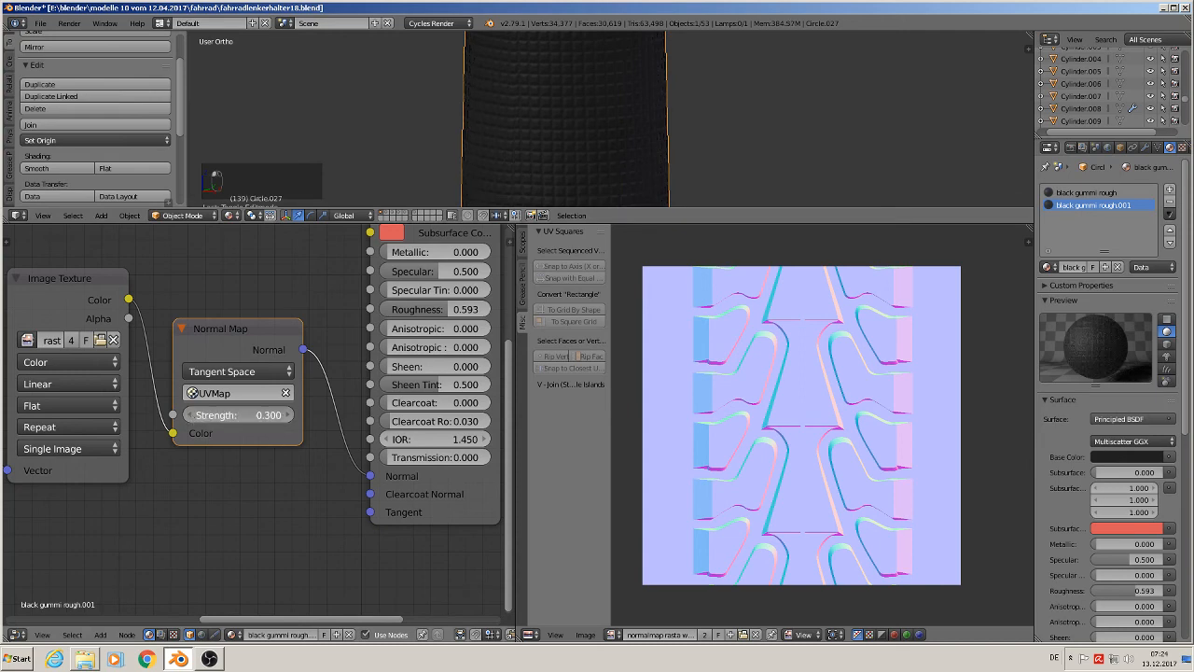
left_click(191, 416)
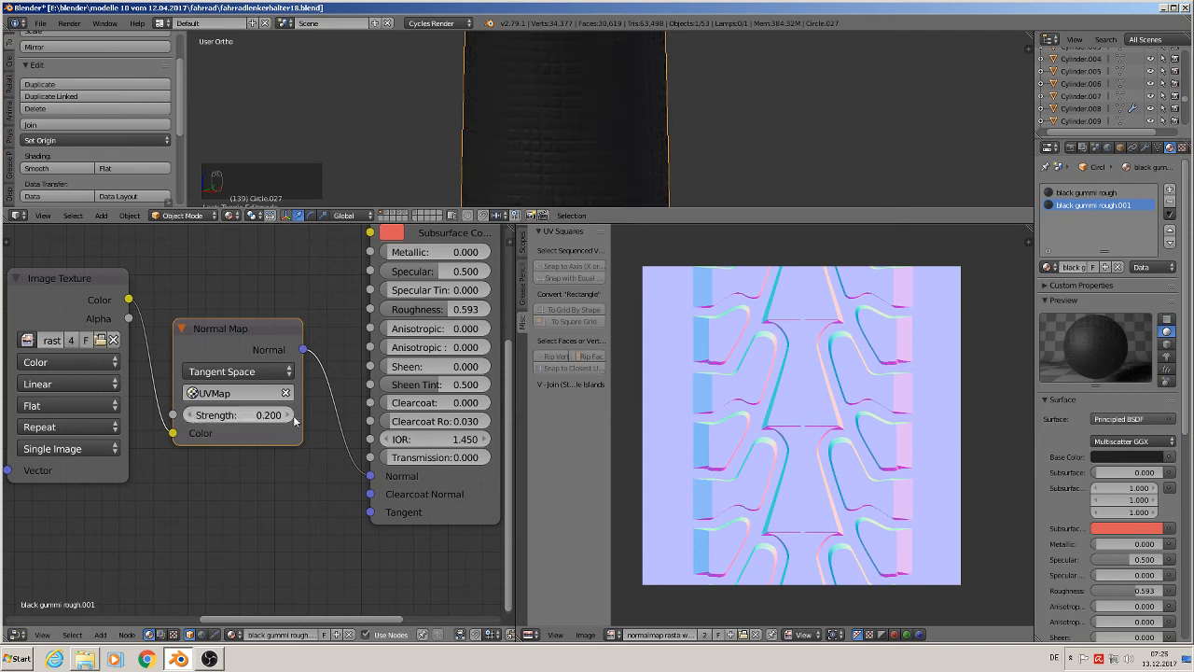
scroll(488, 167, "down", 5)
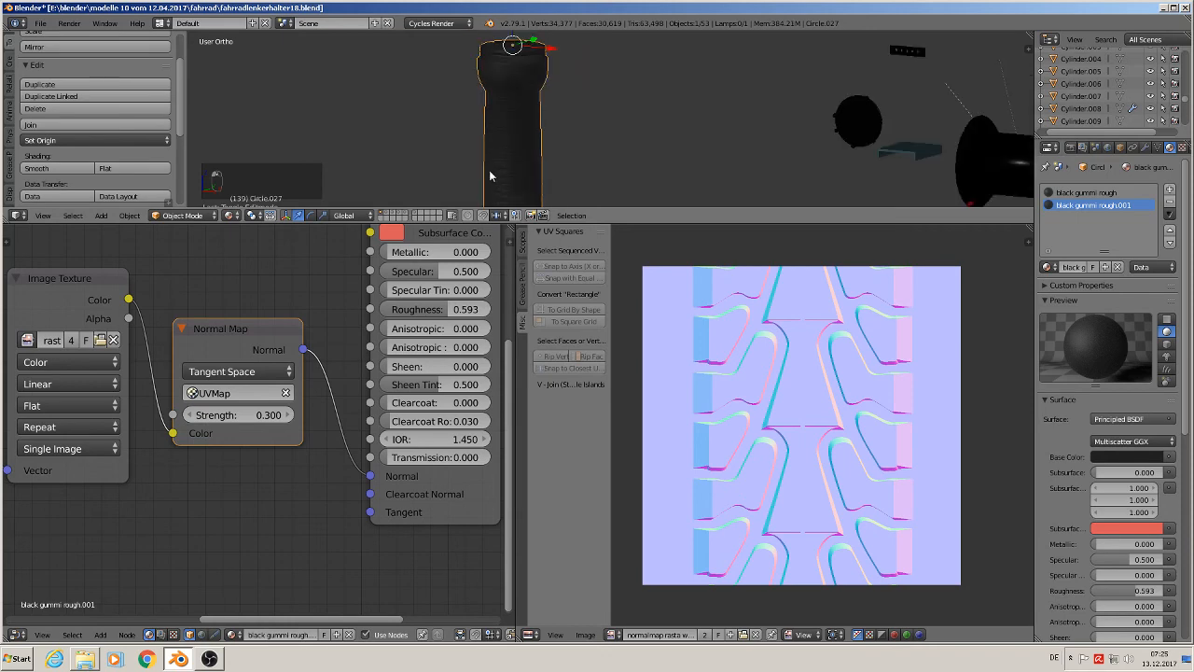
middle_click_drag(467, 154, 512, 158)
scroll(513, 159, "down", 5)
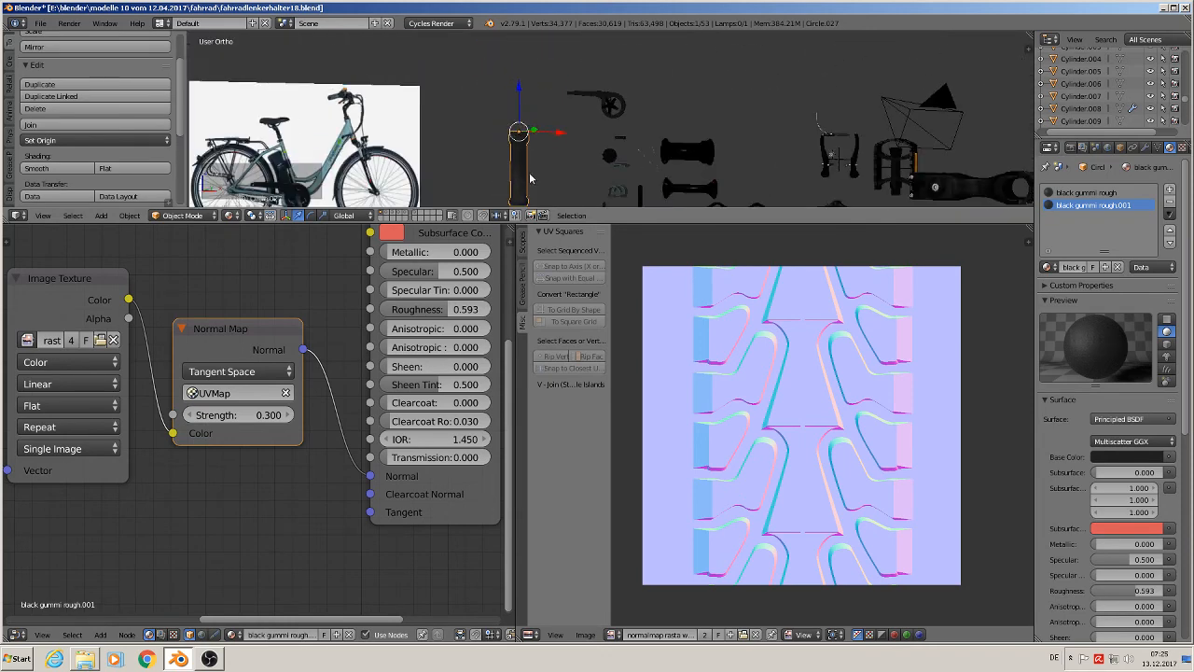
scroll(557, 121, "up", 1)
key("a")
scroll(558, 130, "up", 5)
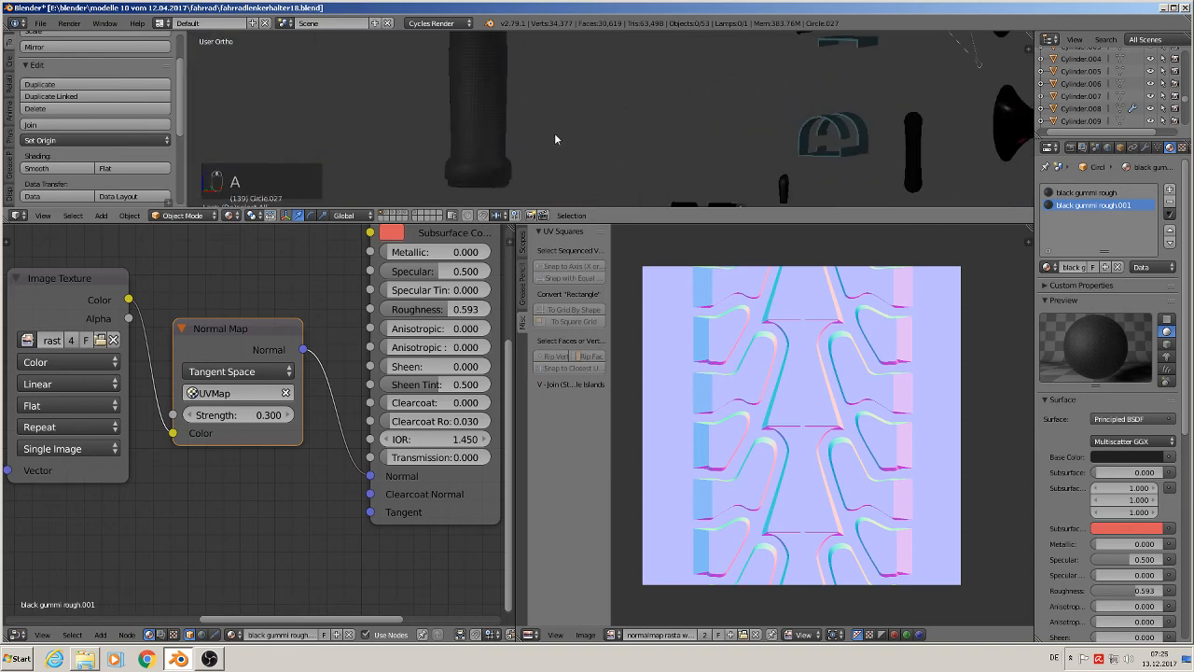
scroll(552, 140, "down", 5)
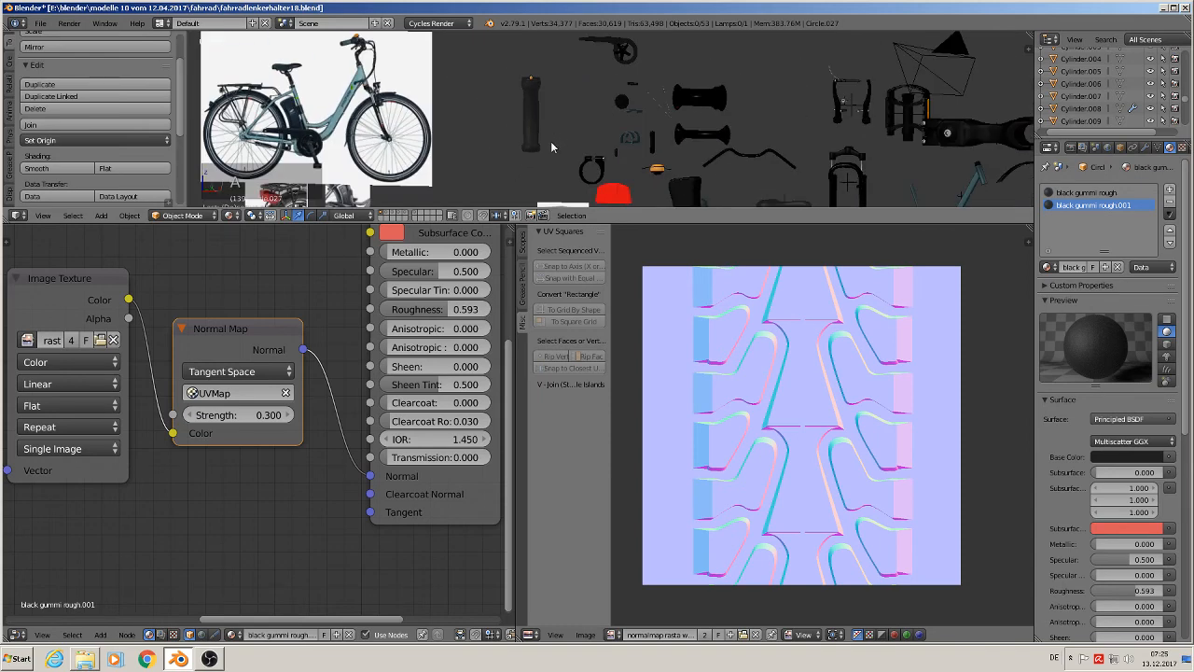
scroll(562, 146, "down", 3)
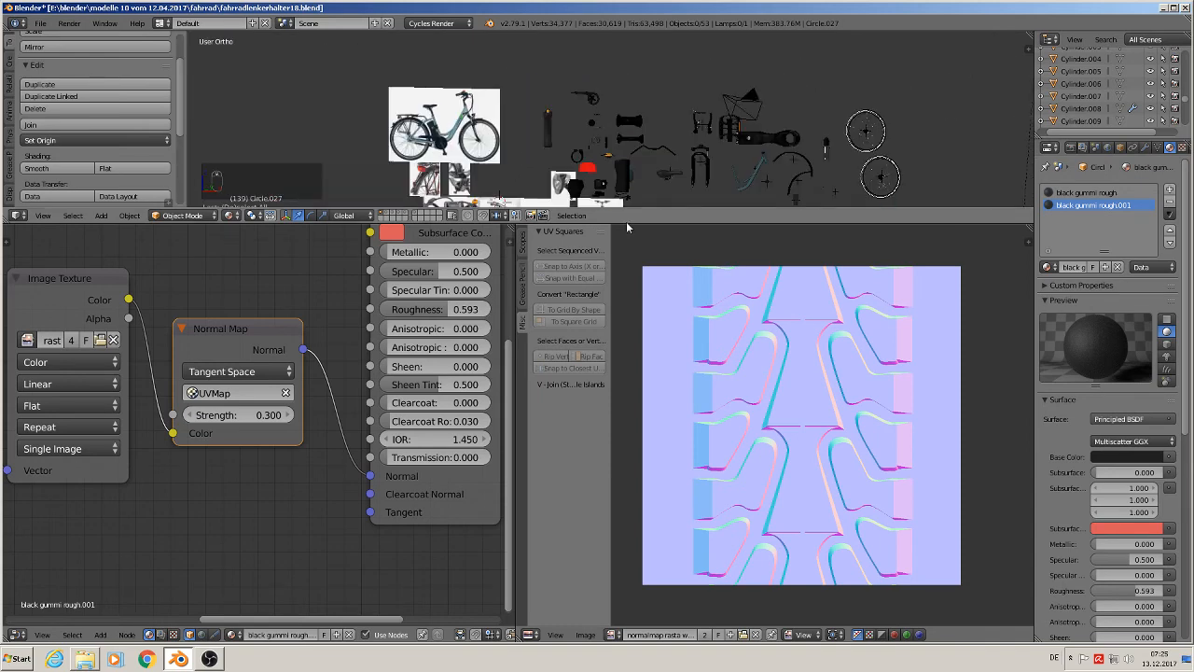
Step: Enlarge the 3D viewport, view from the front, and place the 3D cursor beside the control unit in the handlebar reference photo
left_click_drag(630, 226, 670, 443)
key("KP_1")
scroll(535, 342, "up", 5)
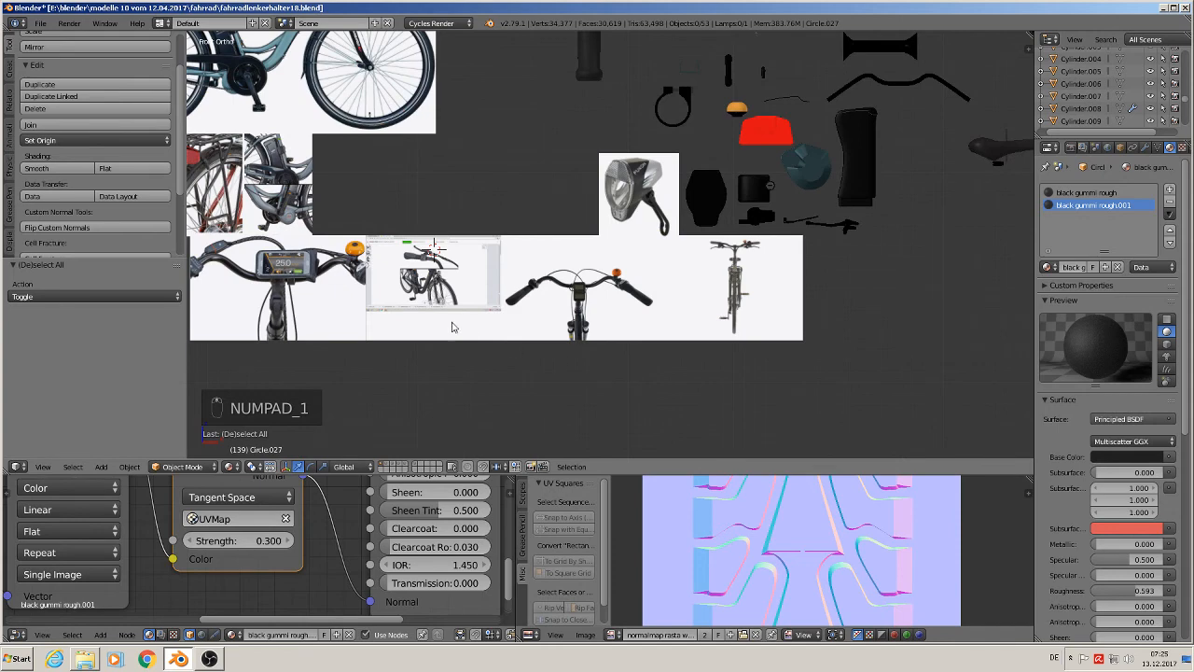
scroll(451, 326, "up", 8)
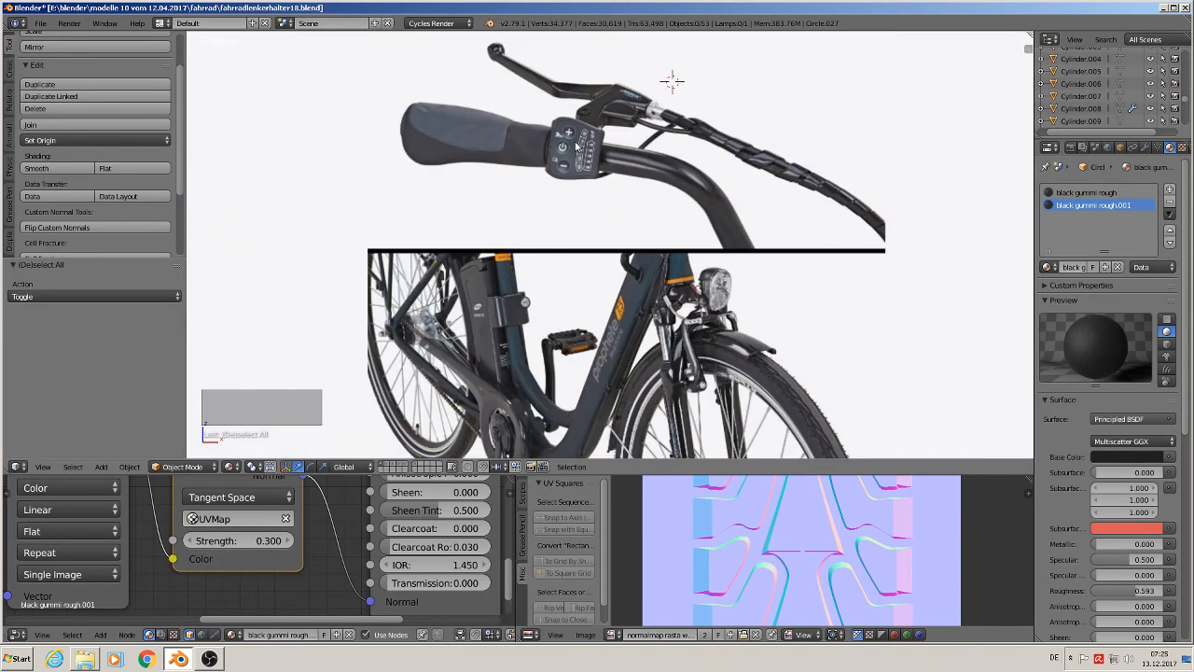
middle_click_drag(592, 202, 552, 270, "shift")
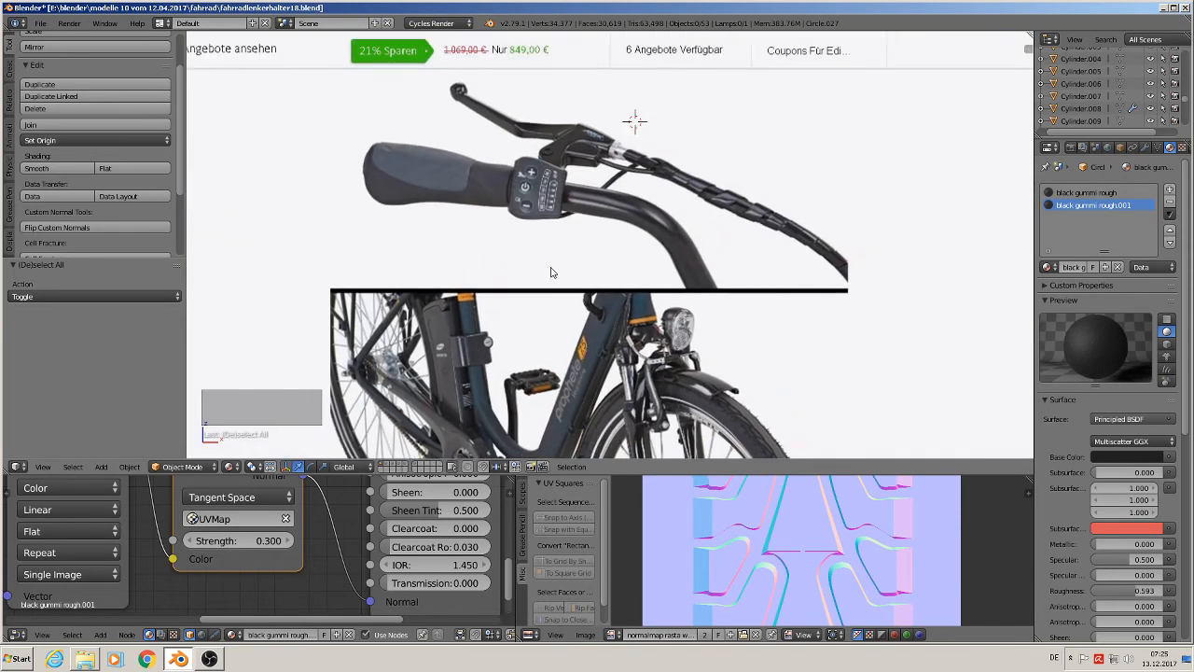
scroll(550, 256, "up", 2)
left_click(616, 148)
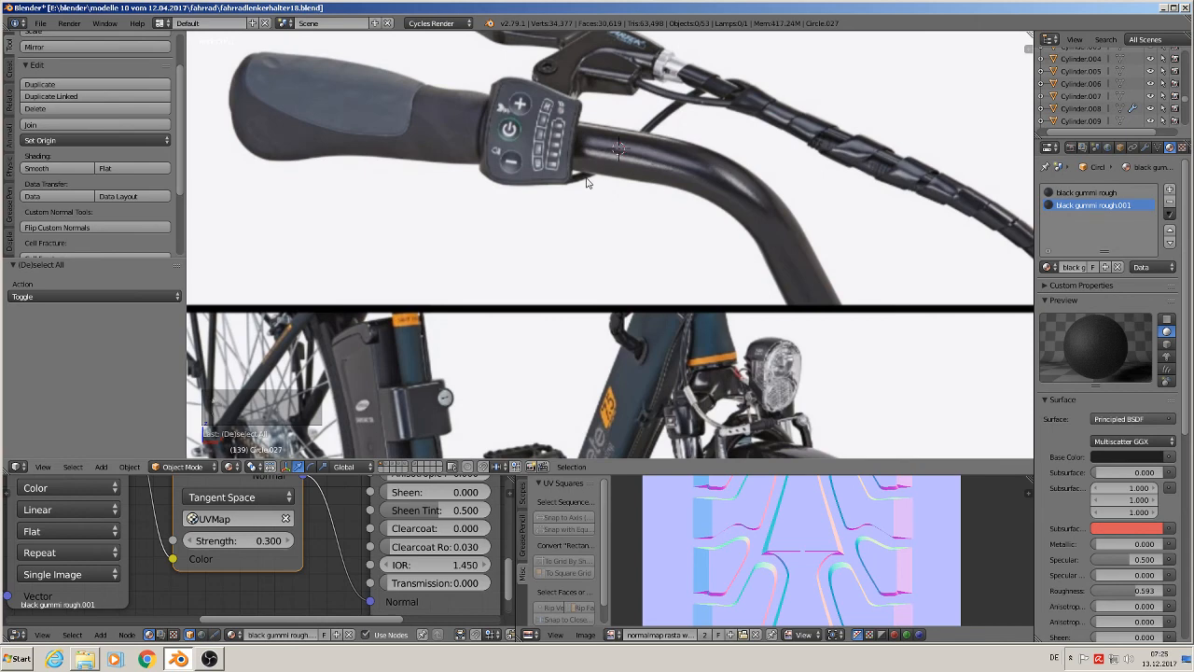
Step: Add a cube at the 3D cursor and scale it down to roughly the size of the photographed control unit
left_click(101, 467)
mouse_move(117, 451)
left_click(248, 170)
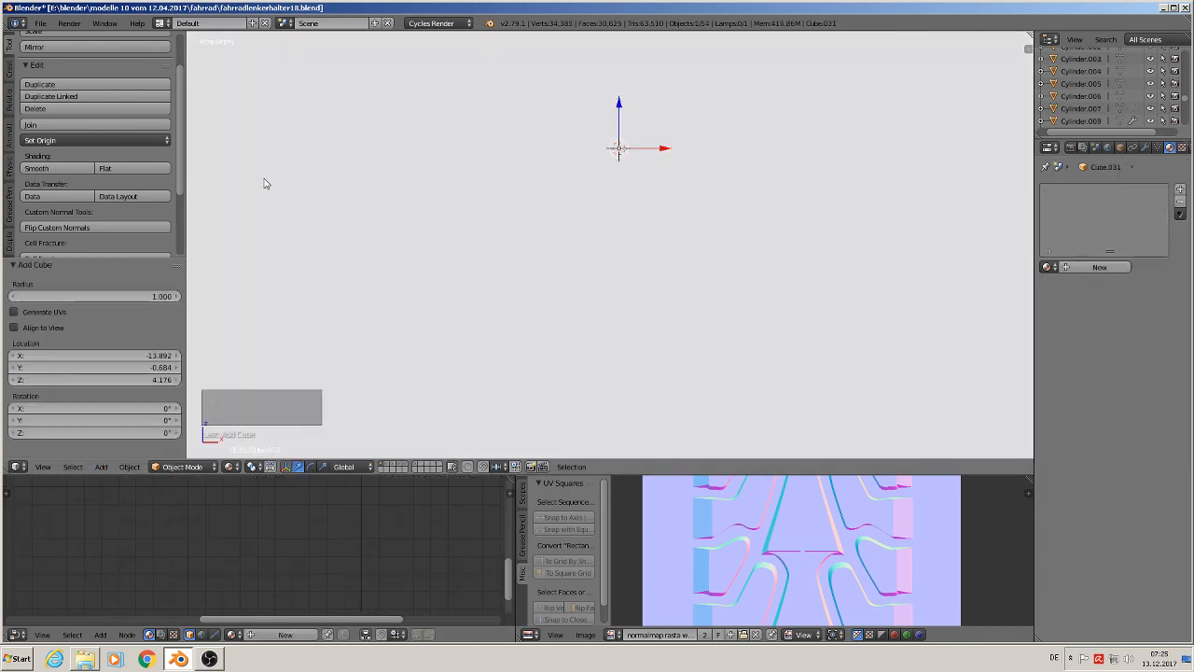
key("s")
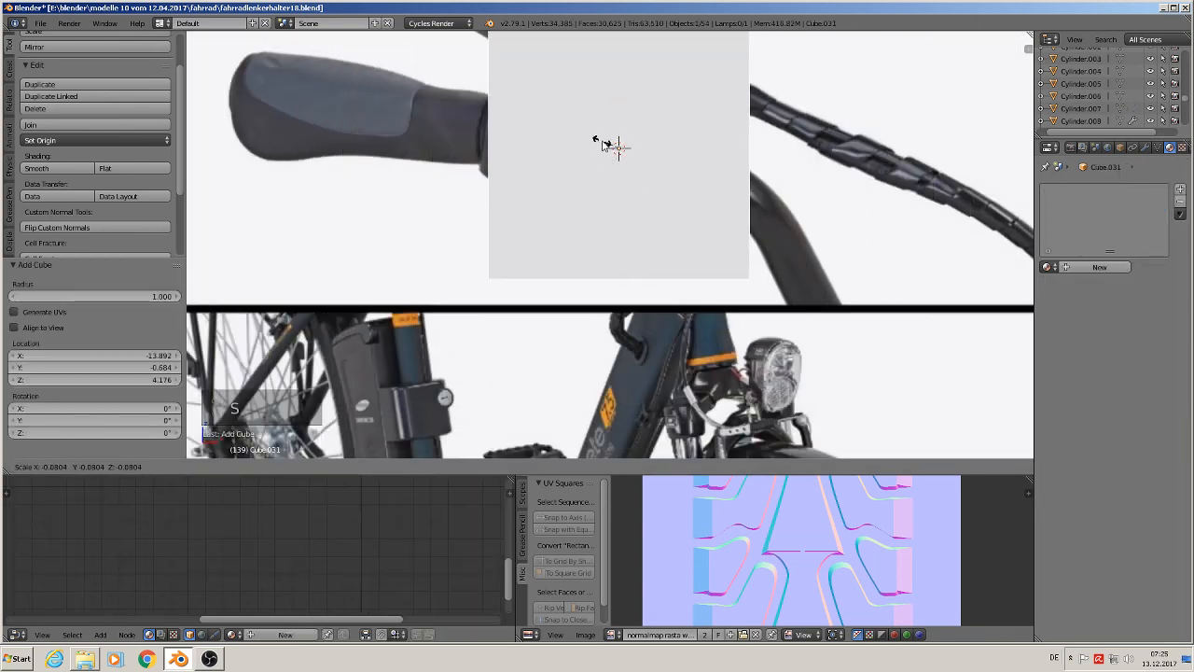
left_click(597, 140)
key("s")
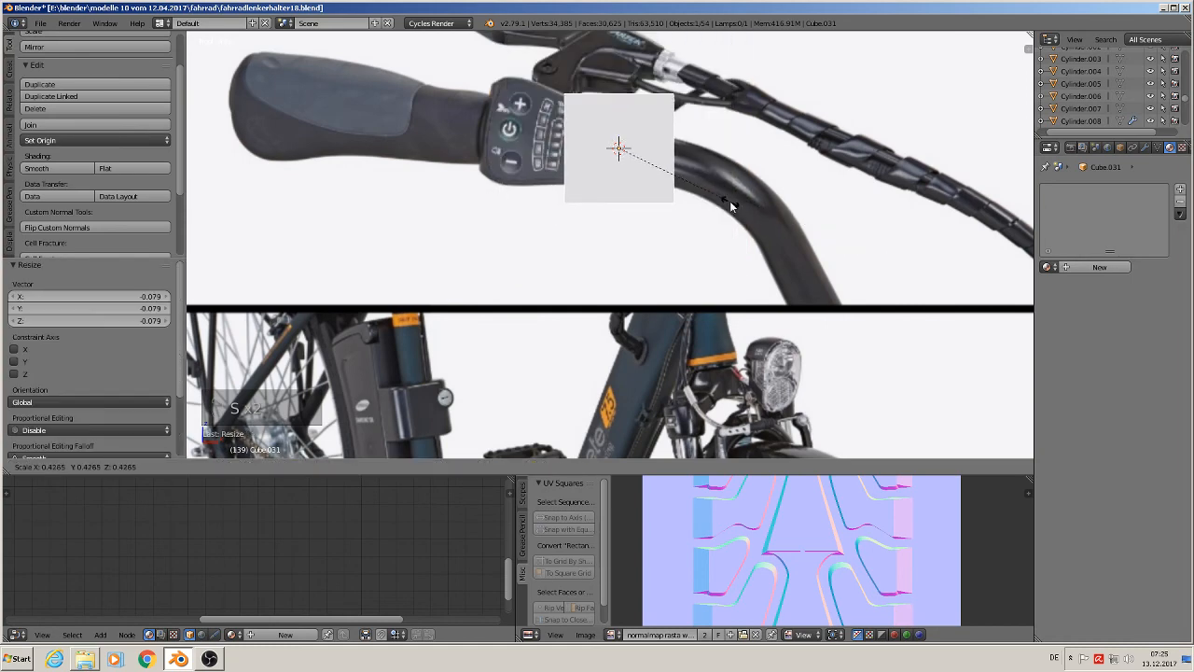
left_click(713, 204)
Step: Move the cube along X away from the control unit and -0.081 along Y, and flatten it to 0.186 along Y
left_click_drag(664, 147, 720, 149)
middle_click_drag(727, 198, 792, 240)
left_click_drag(632, 136, 729, 187)
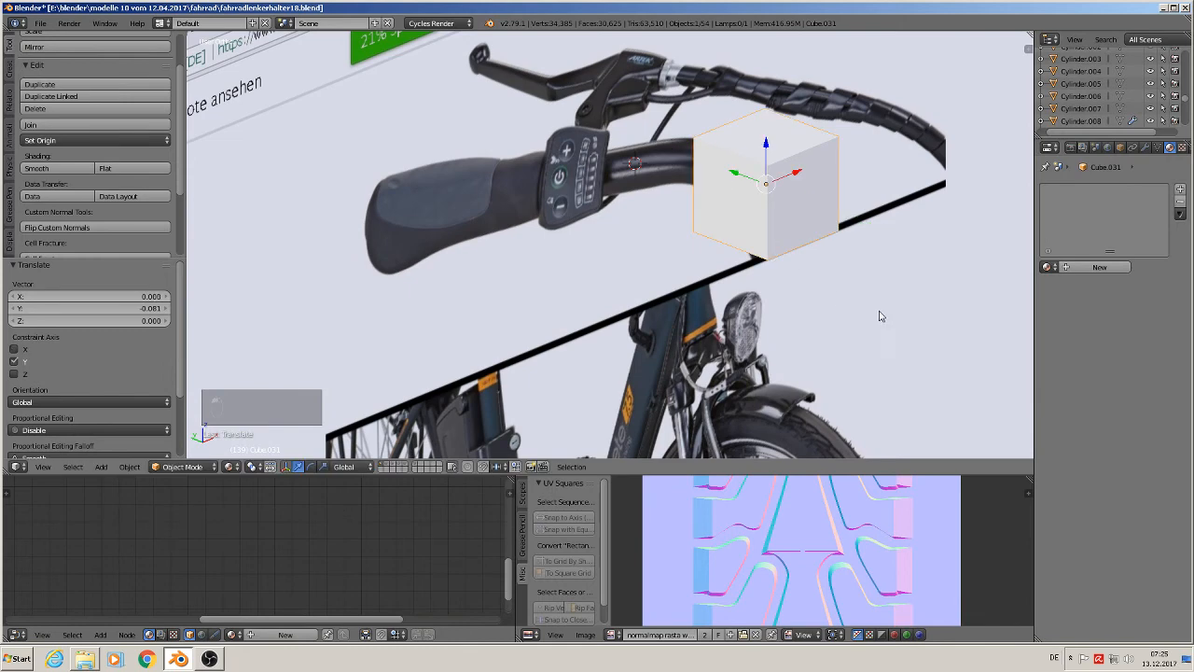
key("s")
key("y")
left_click(773, 217)
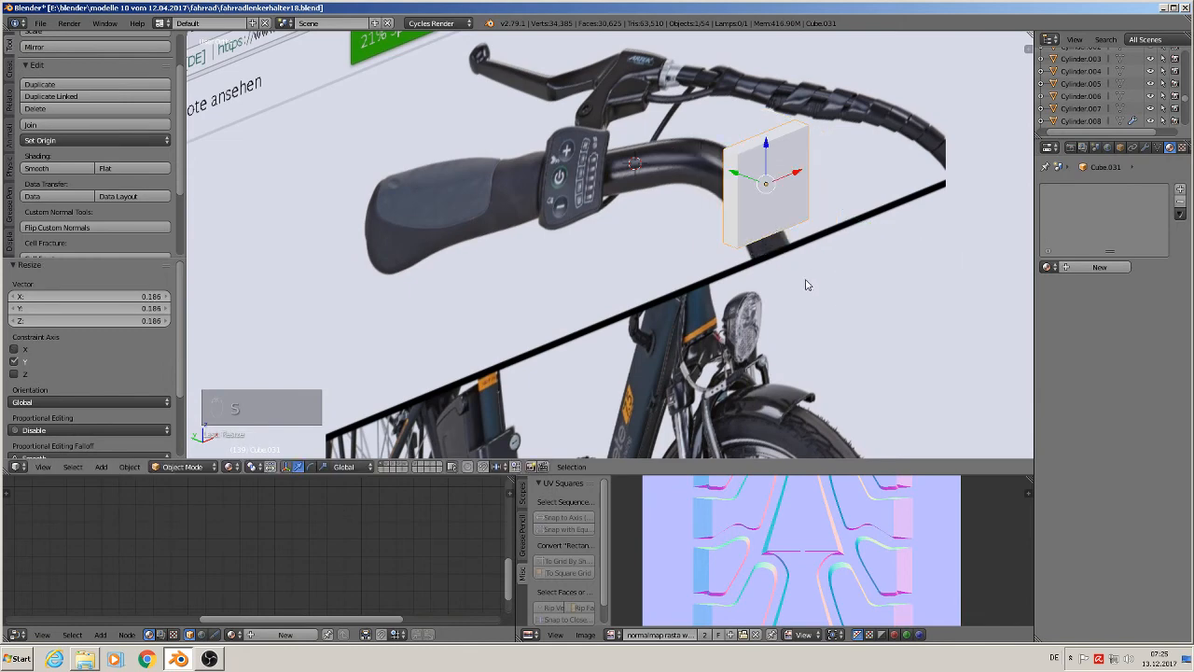
Step: Taper the block by scaling its end face on the +X side to about 0.757 along Z
key("KP_1")
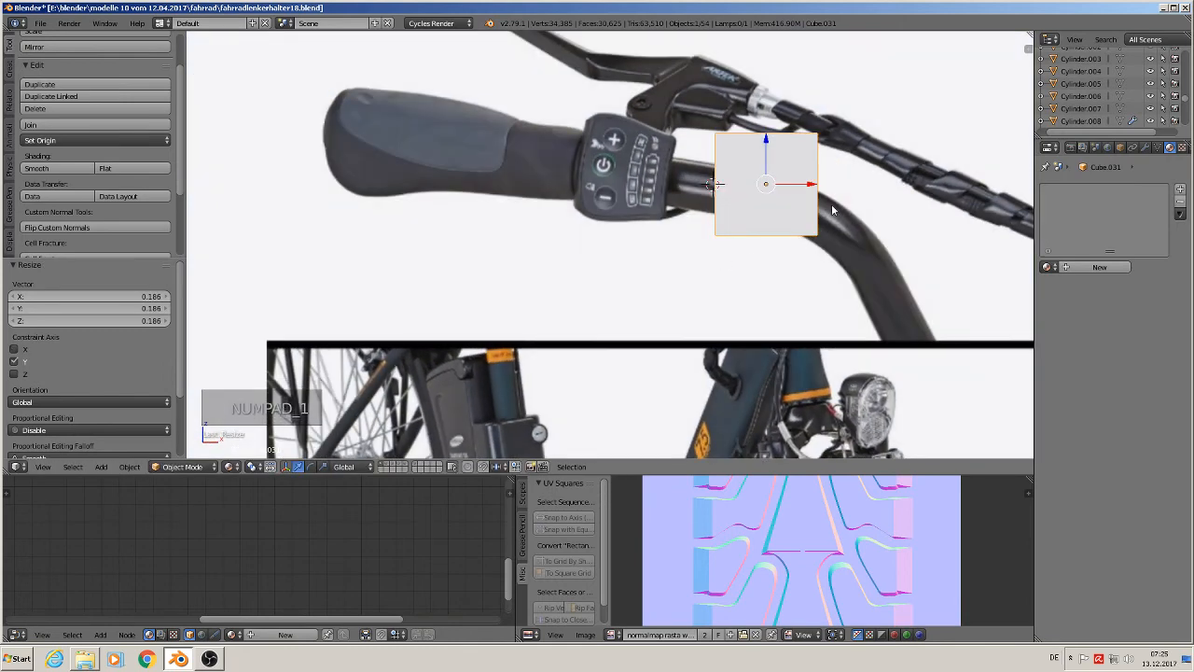
middle_click_drag(830, 200, 810, 179)
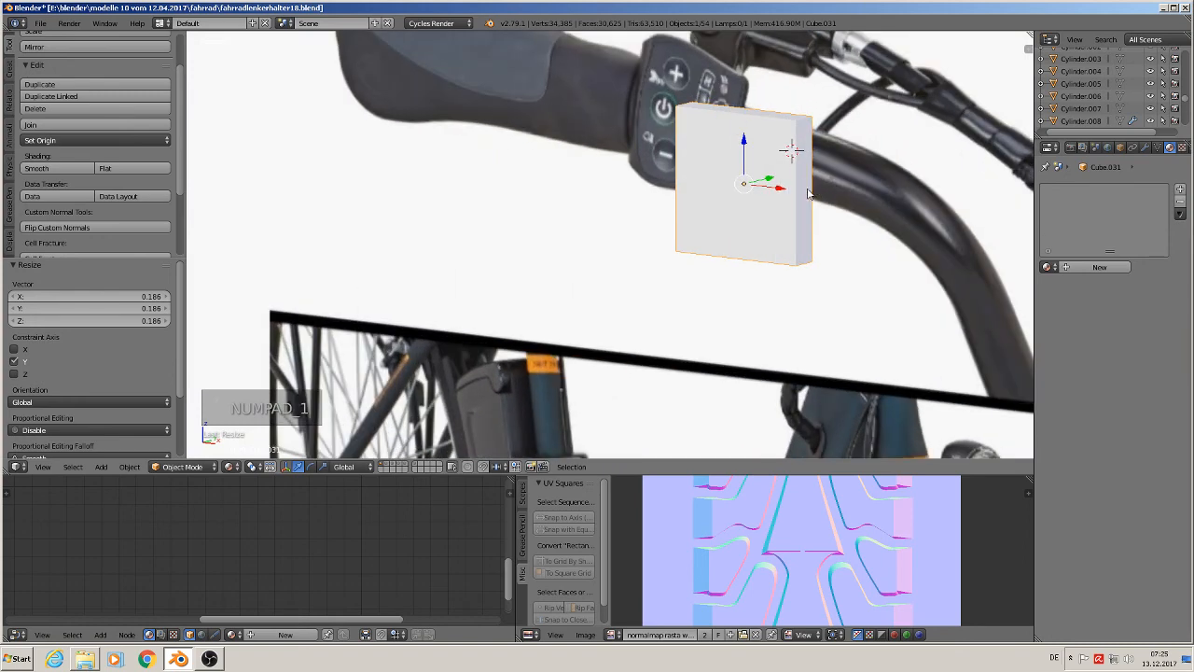
key("Tab")
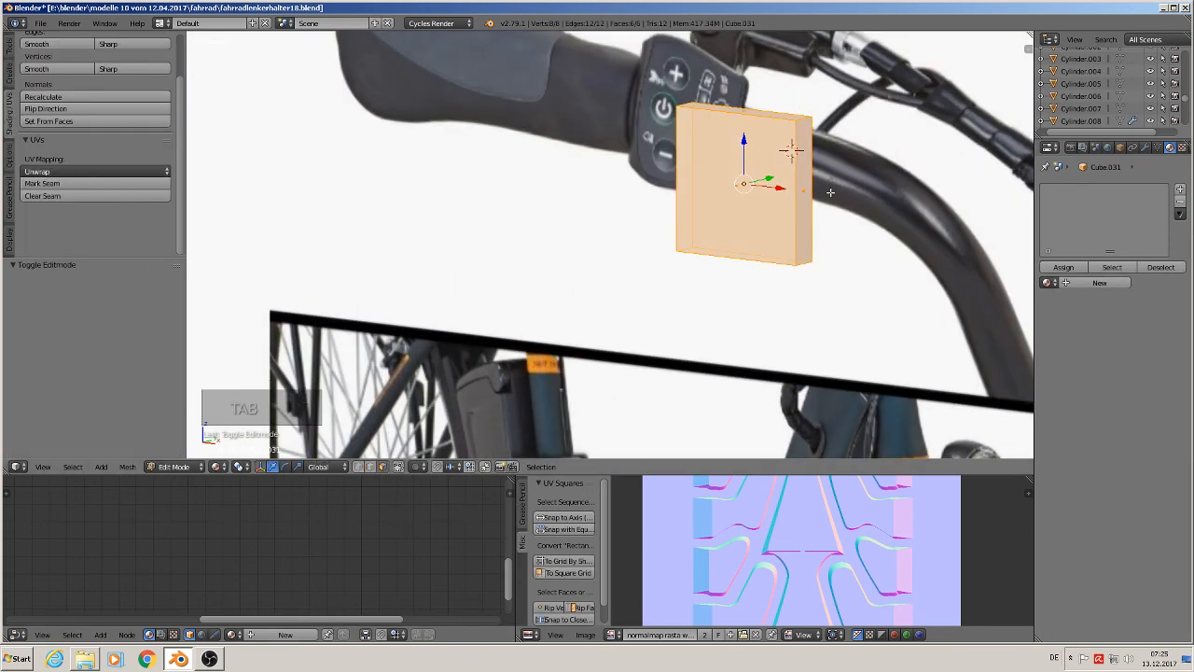
right_click(816, 193)
key("KP_1")
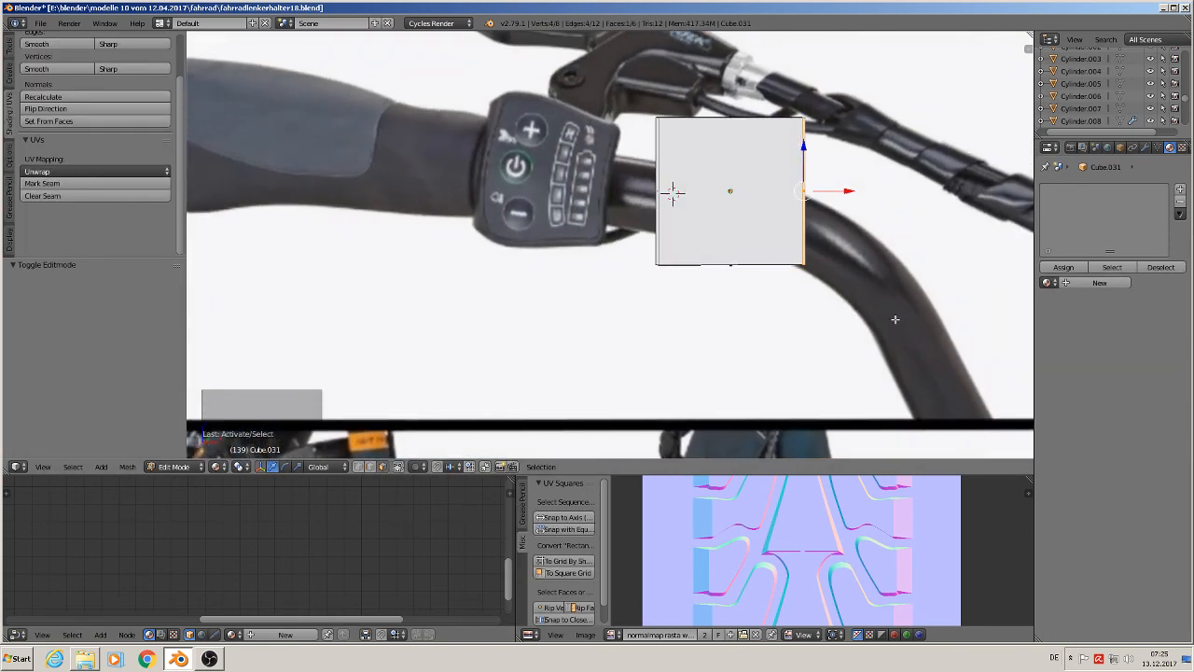
key("s")
key("z")
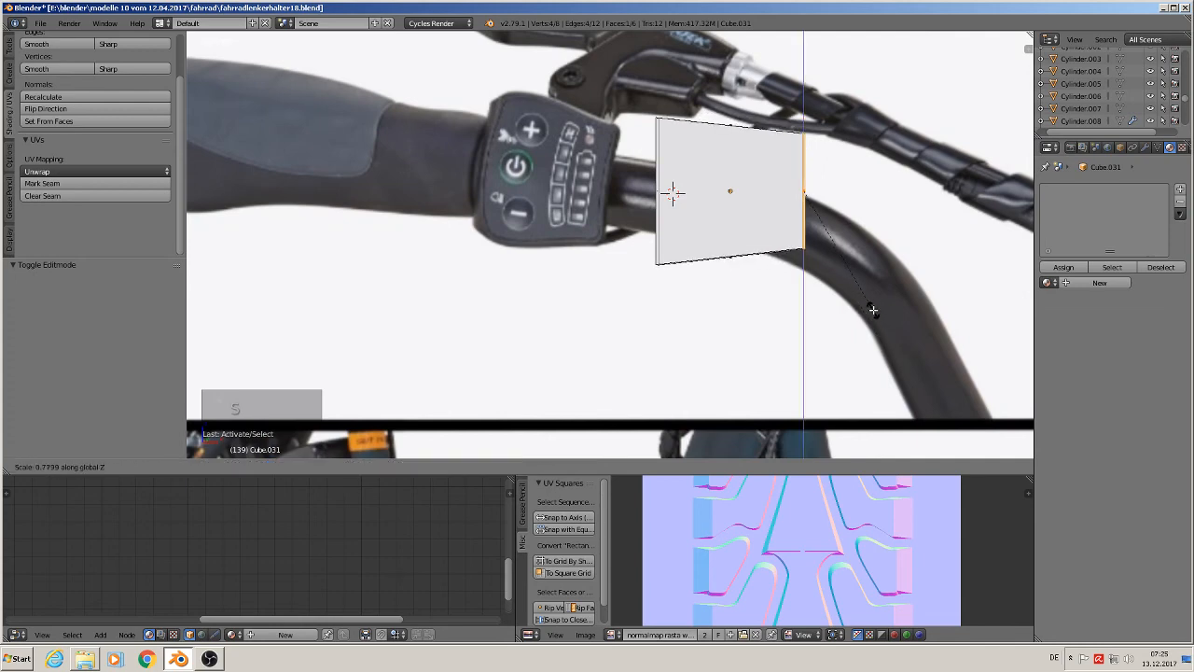
left_click(870, 308)
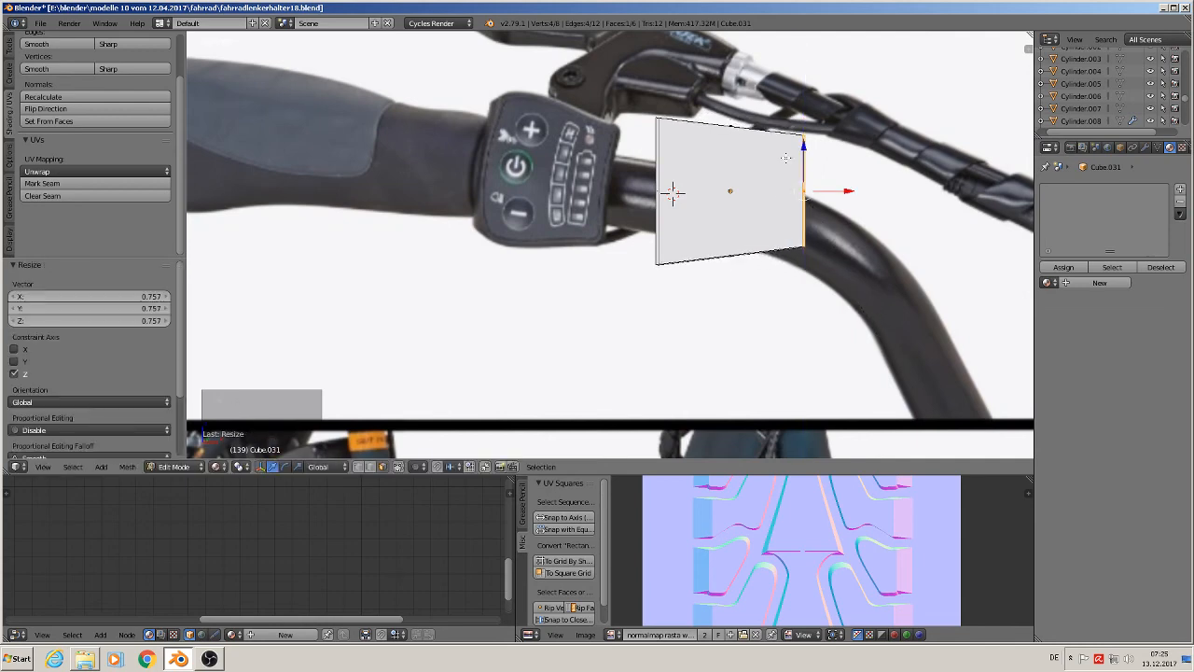
Step: Add a vertical edge loop nearer the block's narrow end and scale it to about 0.953 along Z
key("ctrl+r")
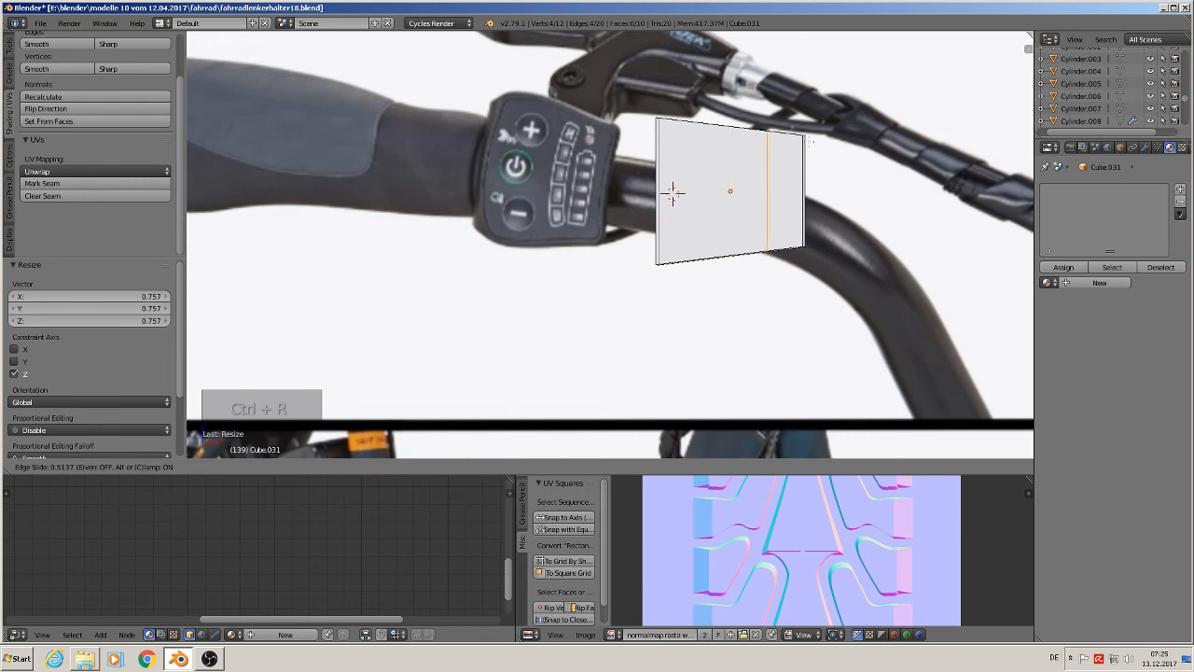
left_click(801, 140)
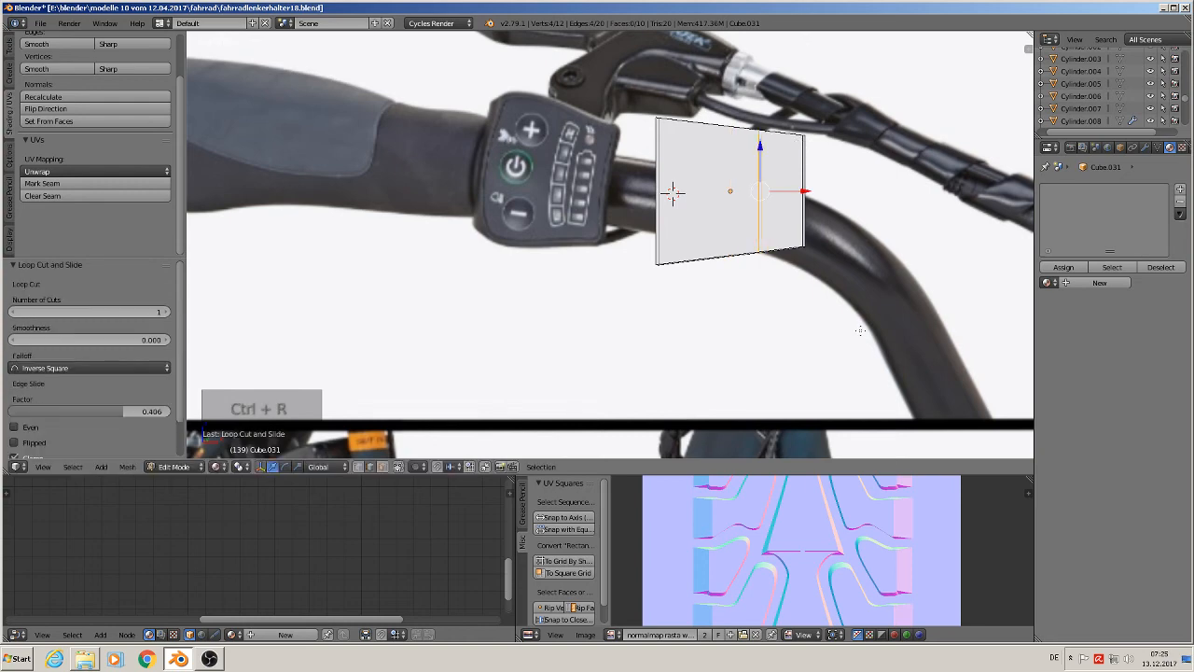
key("s")
key("z")
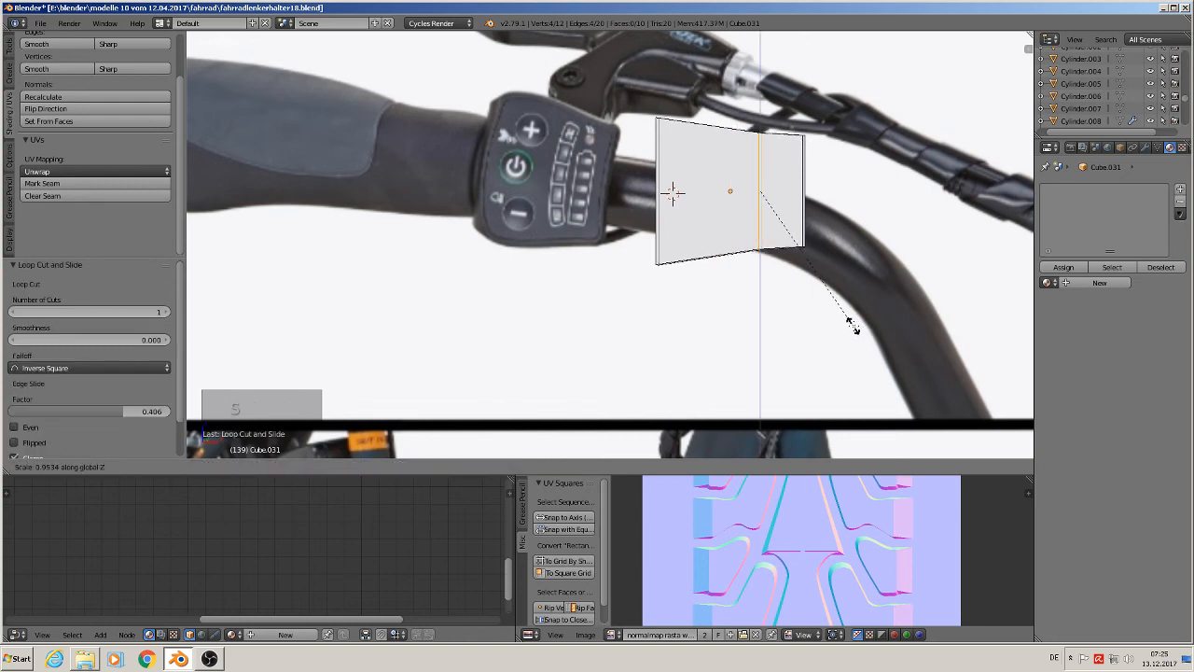
left_click(851, 324)
Step: Select the block's four outer corner edges and round them with a four-segment bevel
middle_click_drag(679, 302, 669, 186)
right_click(653, 91)
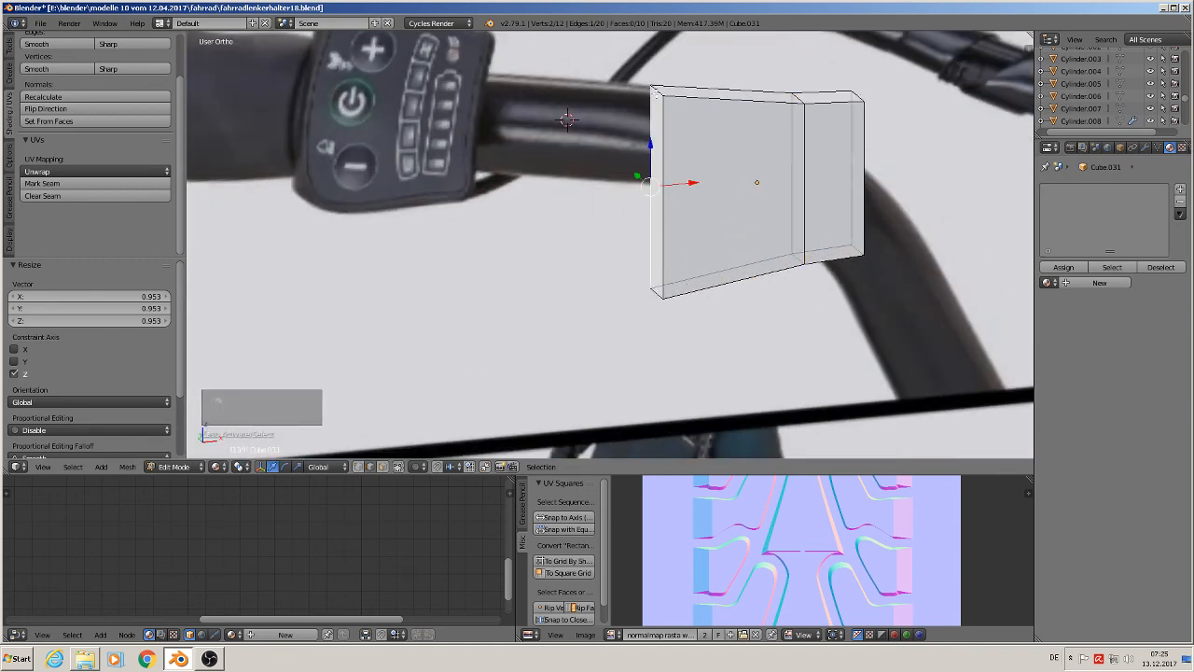
right_click(657, 91)
right_click(655, 295, "shift")
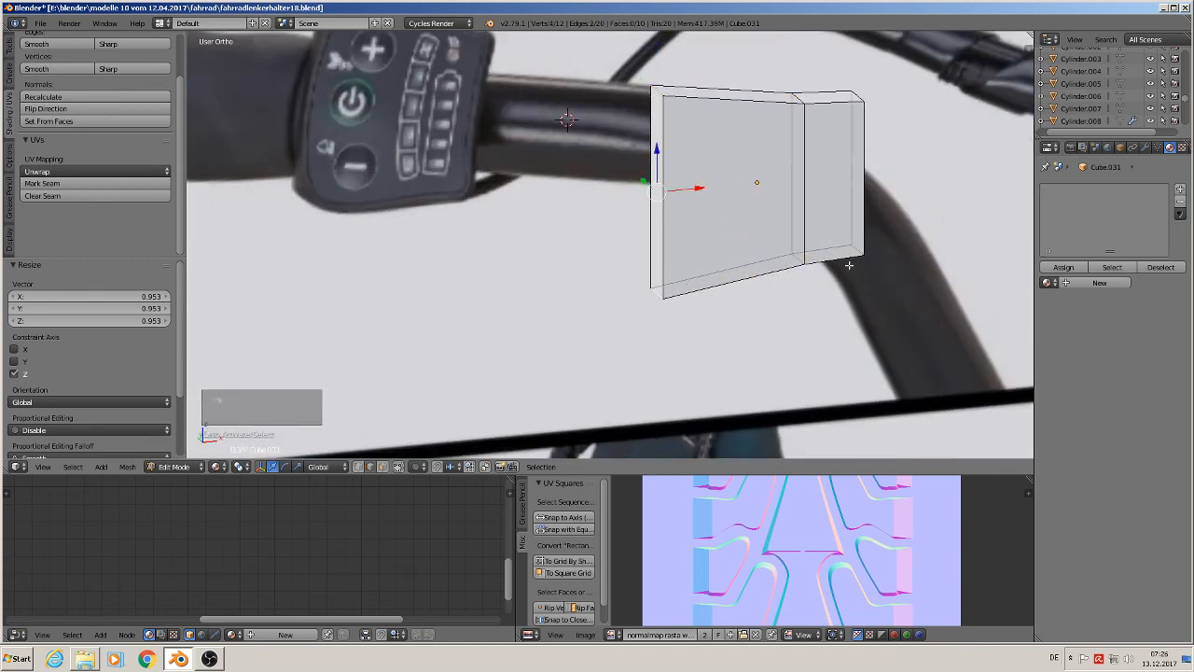
right_click(863, 221, "shift")
right_click(860, 95, "shift")
middle_click_drag(951, 221, 918, 202)
key("ctrl+b")
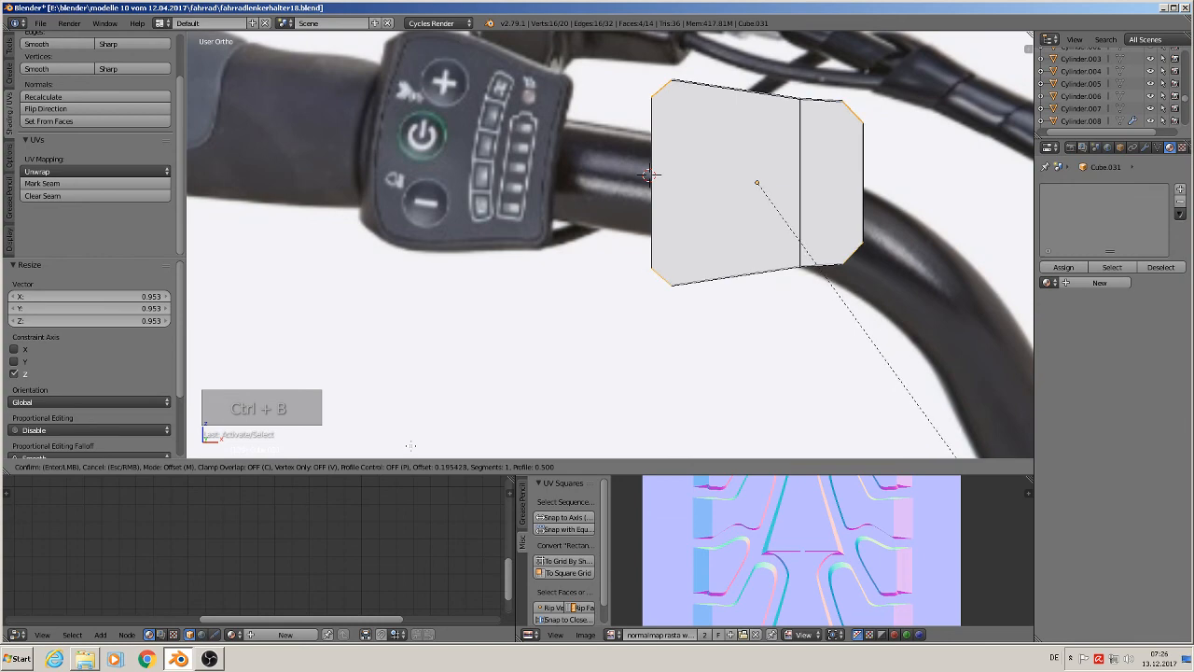
scroll(453, 48, "up", 3)
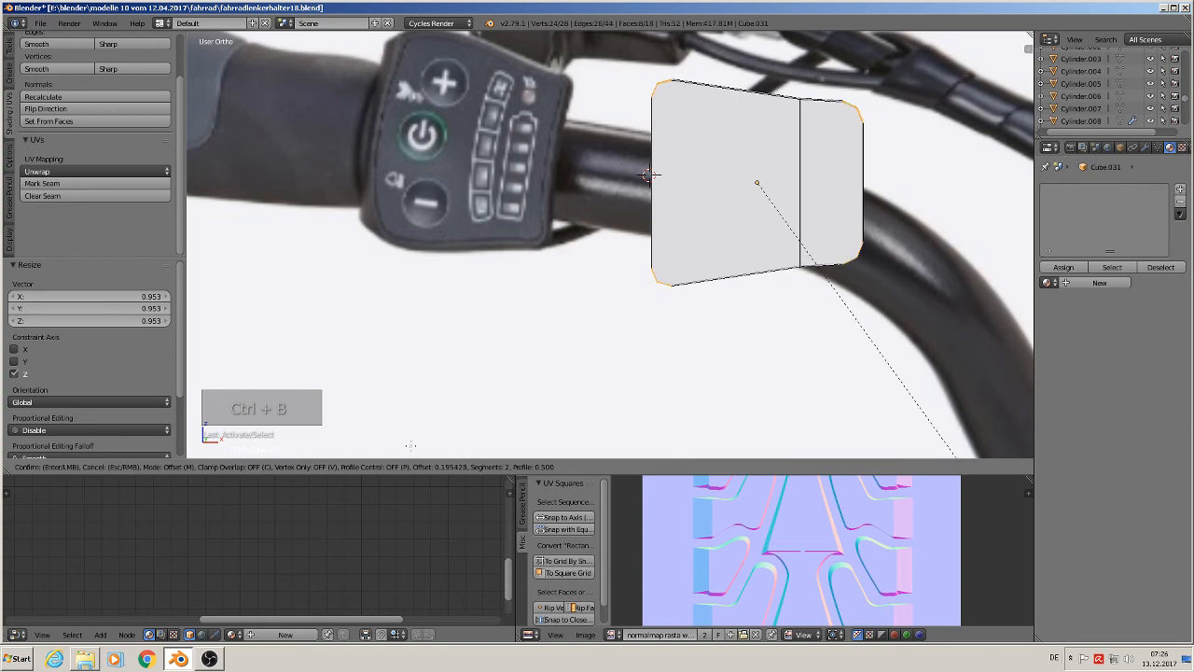
left_click(454, 48)
left_click(452, 45)
key("Tab")
Step: Extrude the block's two front faces slightly outward and scale them to about 0.918 to form a chamfered rim
scroll(723, 163, "down", 4)
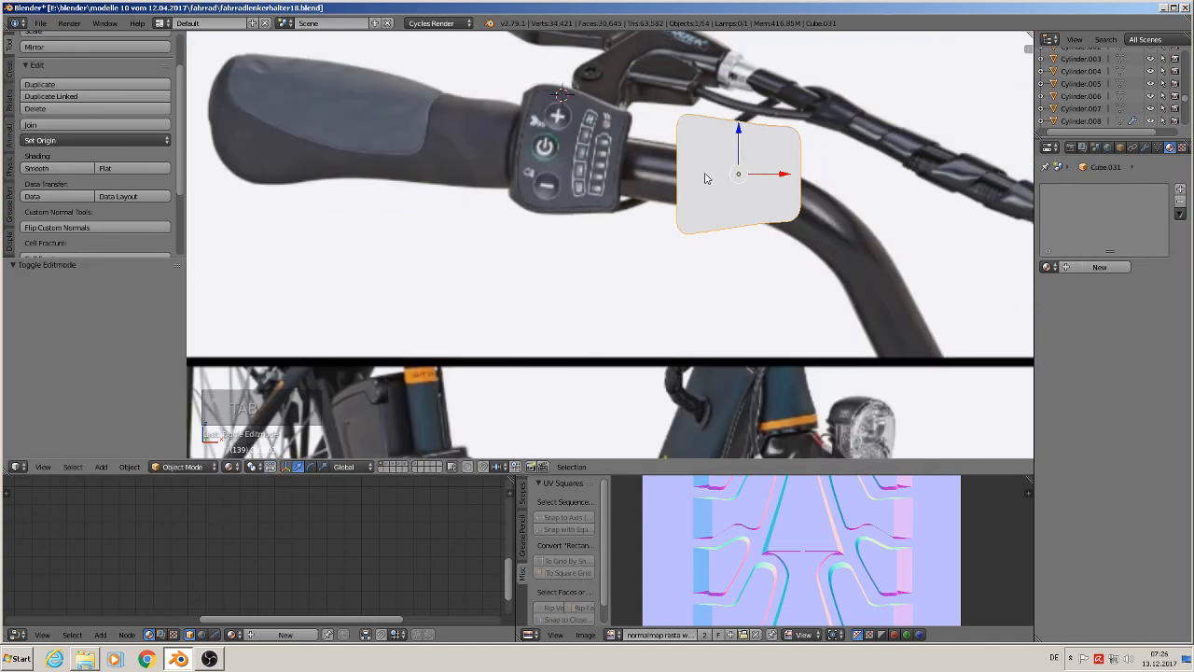
middle_click_drag(698, 182, 755, 208)
scroll(755, 208, "up", 4)
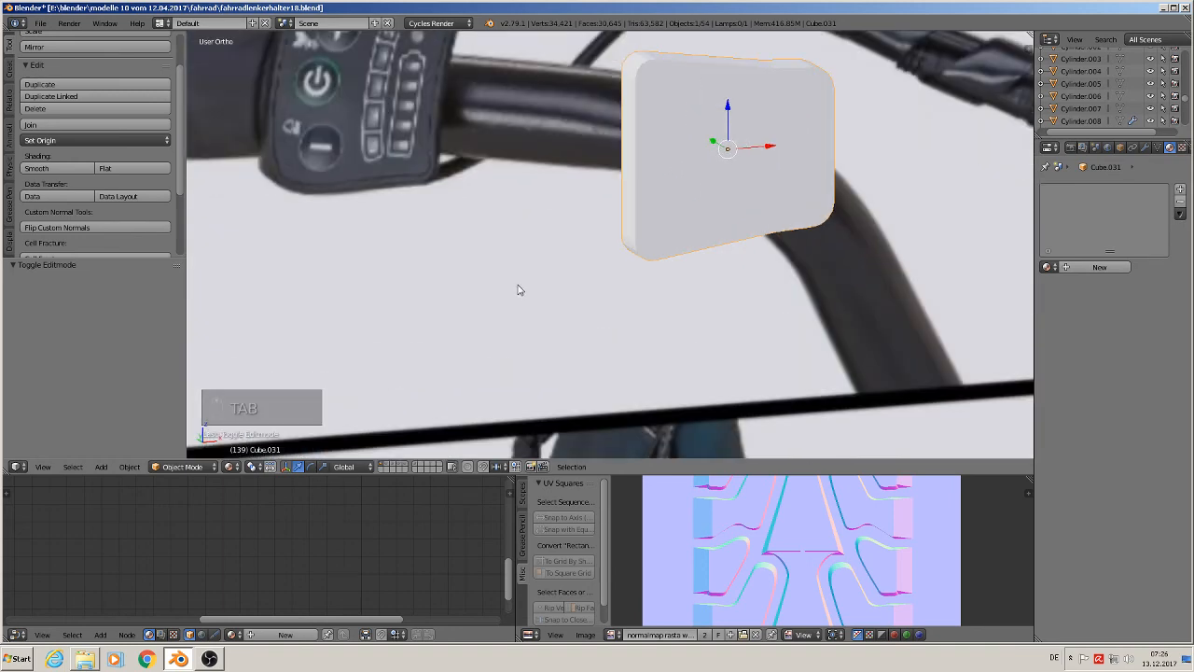
key("Tab")
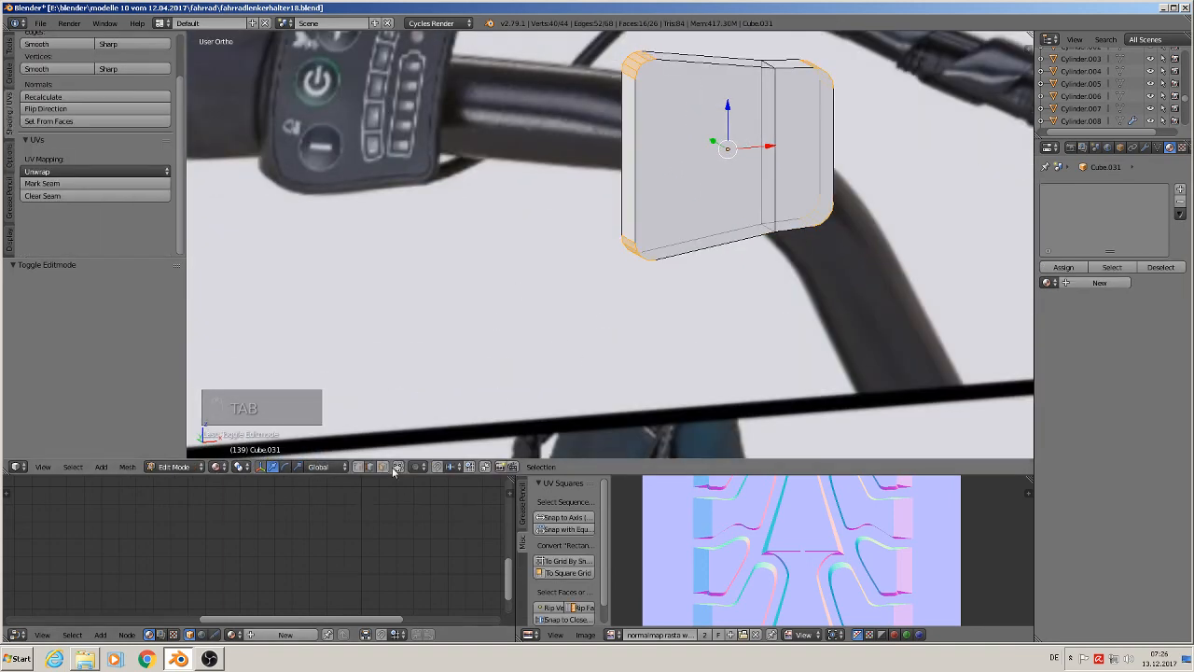
right_click(665, 161)
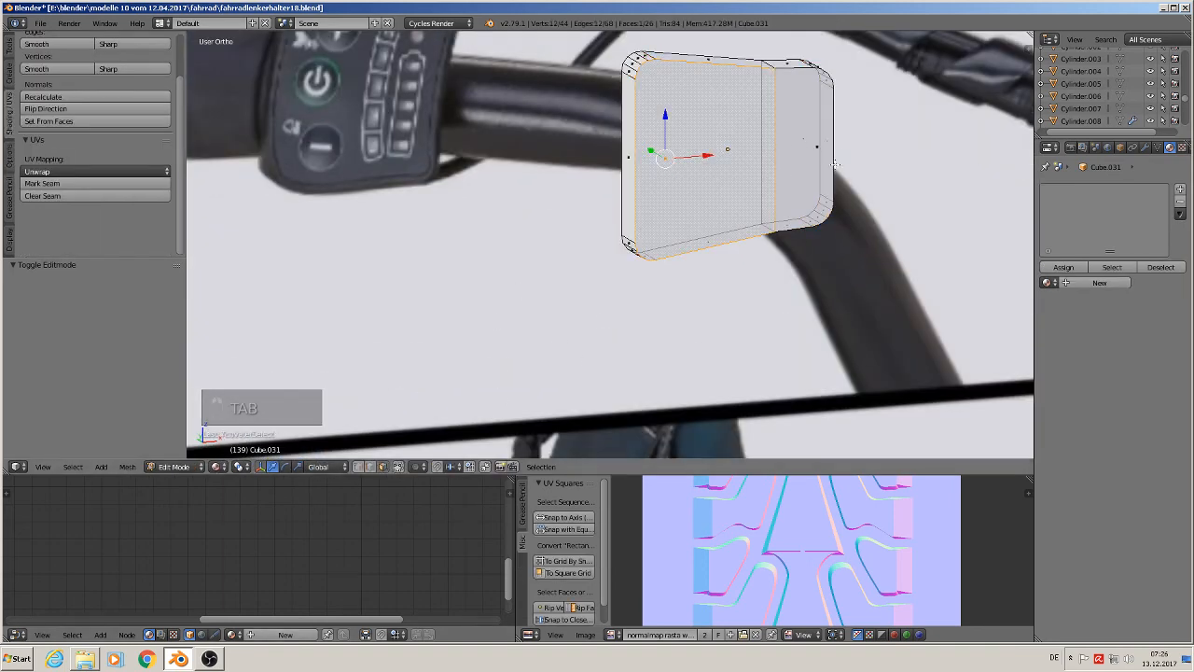
right_click(828, 149, "shift")
middle_click_drag(852, 226, 804, 213)
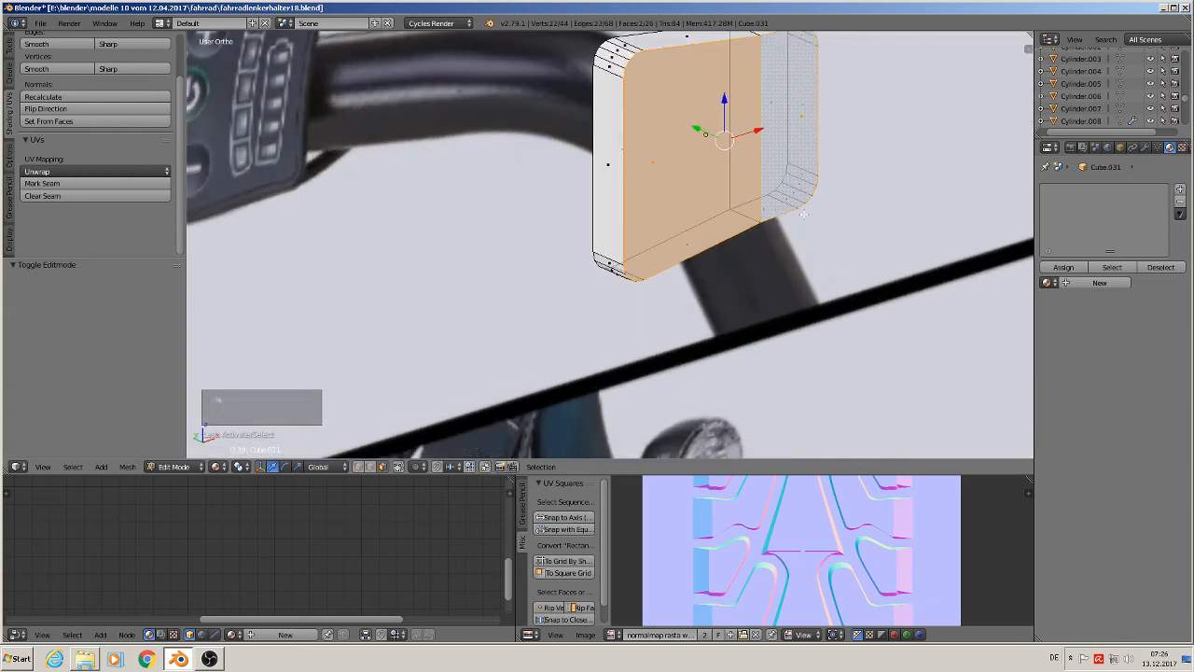
key("e")
left_click_drag(698, 128, 700, 129)
key("s")
left_click(828, 203)
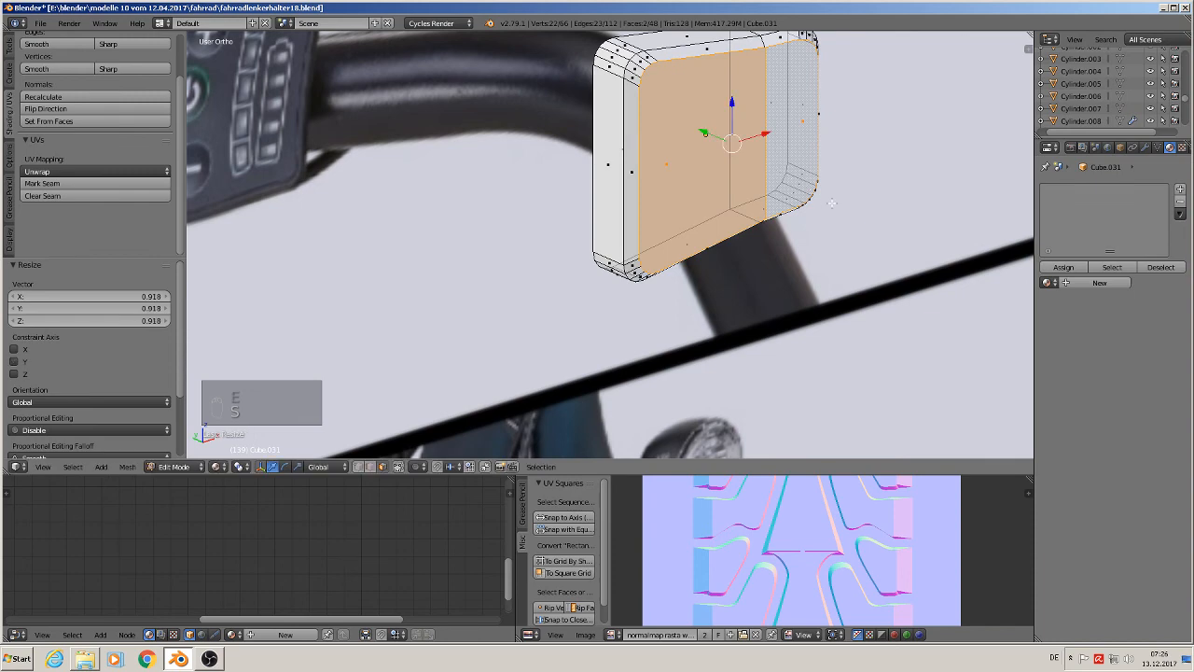
Step: Leave mesh editing and apply smooth shading to the rounded block
key("Tab")
middle_click_drag(819, 213, 688, 246)
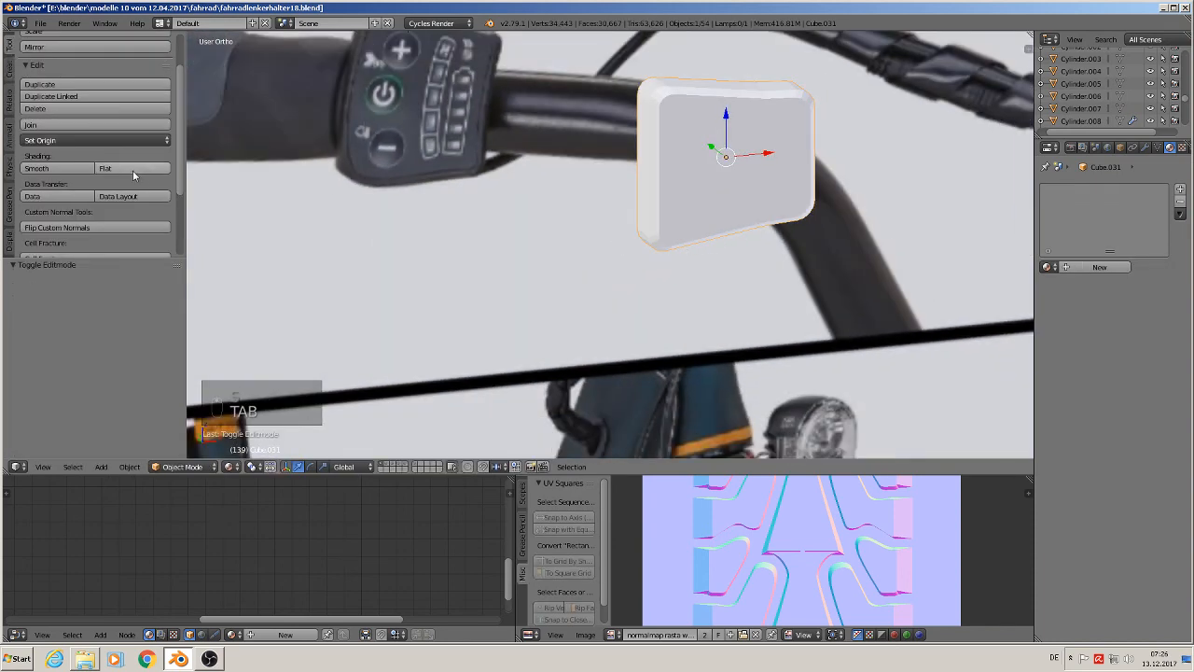
left_click(32, 168)
middle_click_drag(723, 157, 685, 129)
Step: Add two supporting edge loops around the block's side wall, near its front and back edges, with slide factors 0.933 and -0.935
key("Tab")
key("ctrl+r")
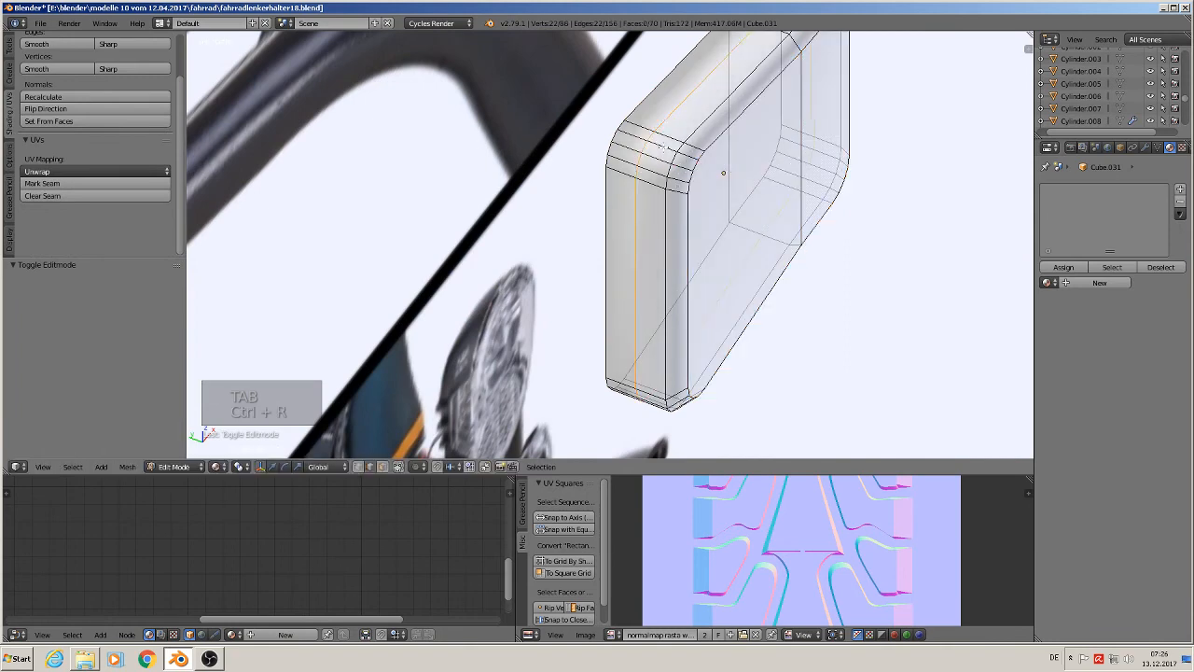
left_click(659, 140)
left_click(651, 134)
key("ctrl+r")
left_click(649, 132)
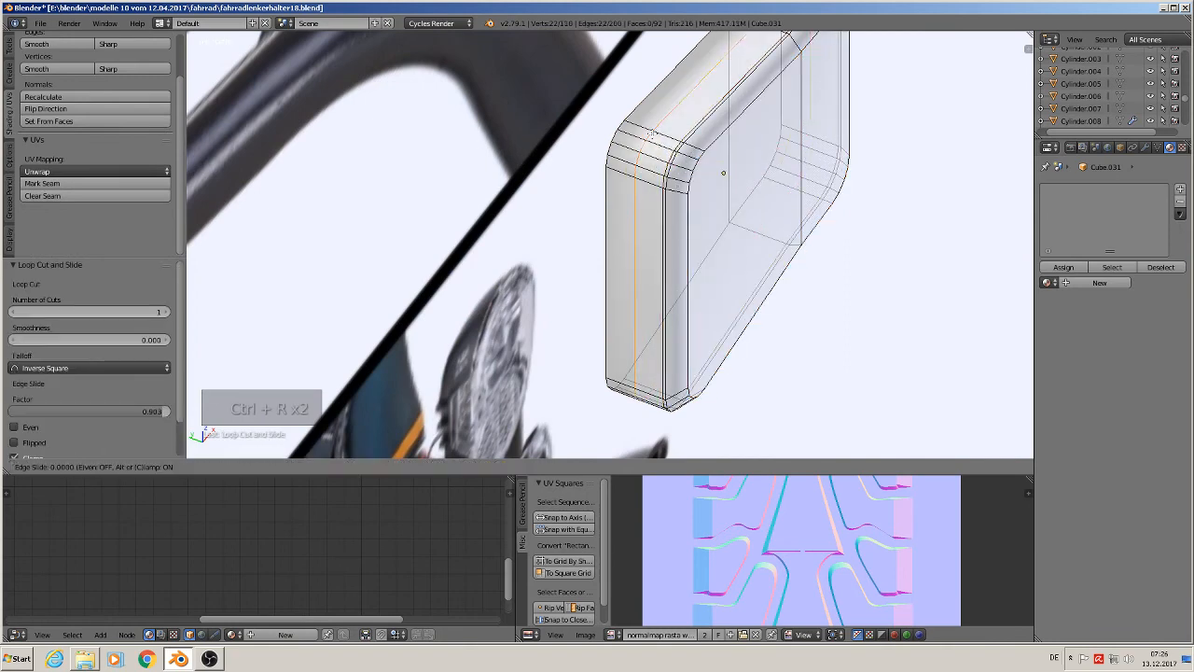
left_click(629, 119)
Step: Add a supporting edge loop around the chamfered rim, close to the front face, with a slide factor of -0.873
scroll(718, 148, "up", 1)
scroll(717, 146, "up", 2)
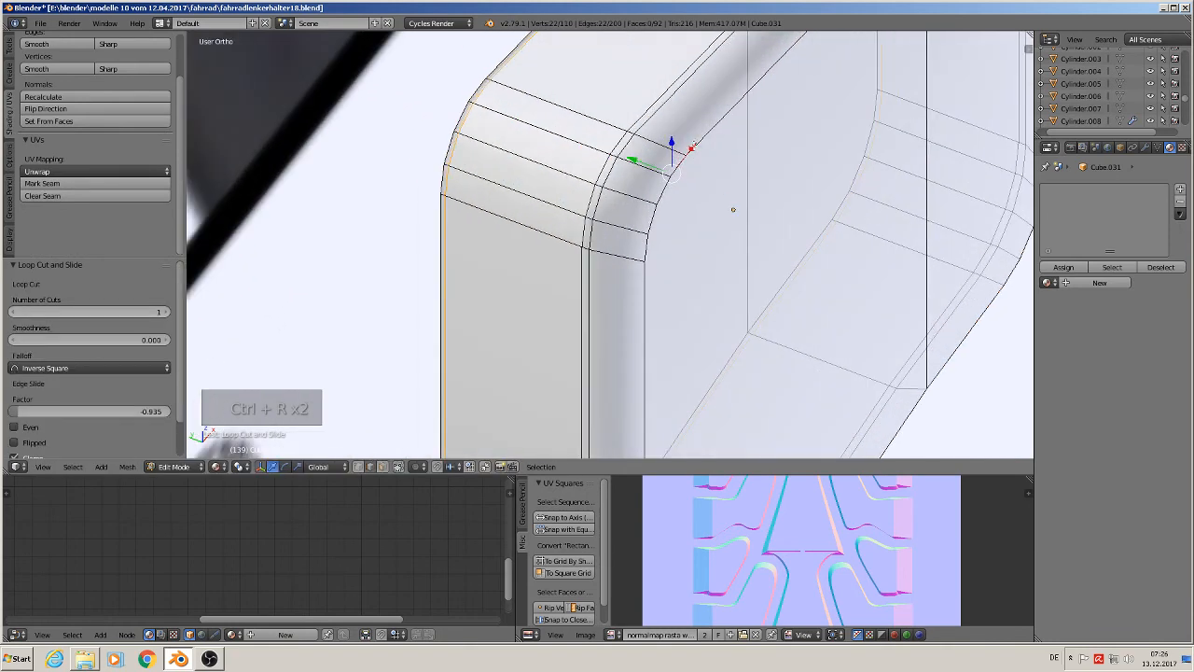
key("ctrl+r")
left_click(700, 147)
left_click(702, 149)
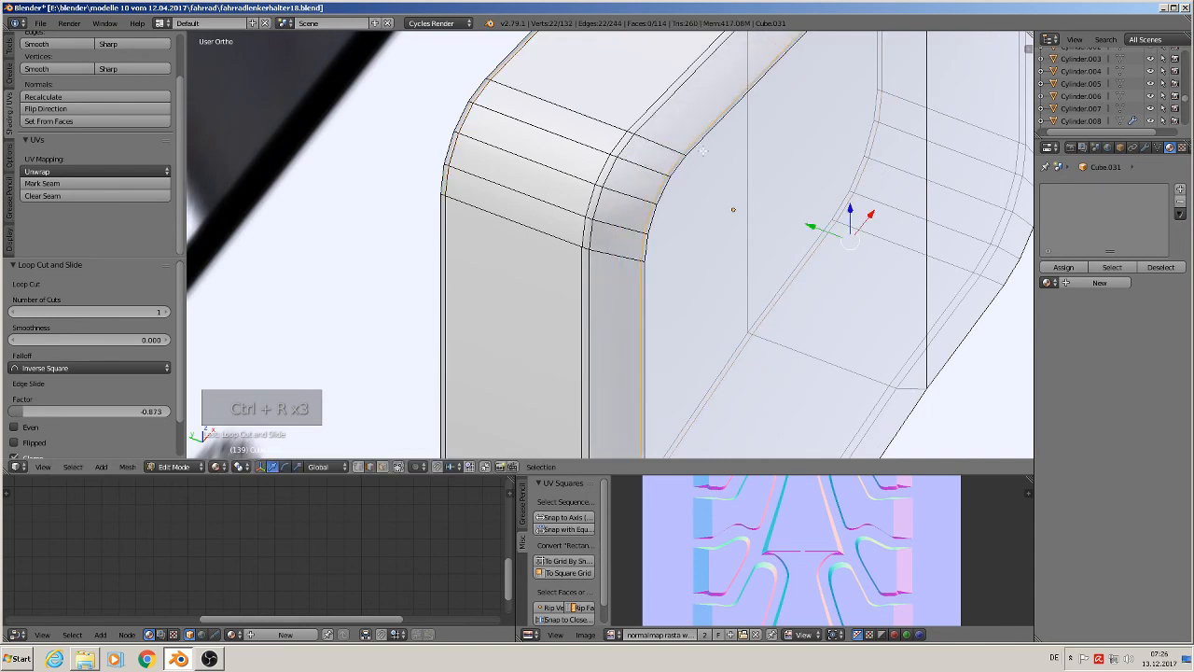
scroll(734, 208, "down", 6)
key("Tab")
middle_click_drag(740, 244, 669, 194)
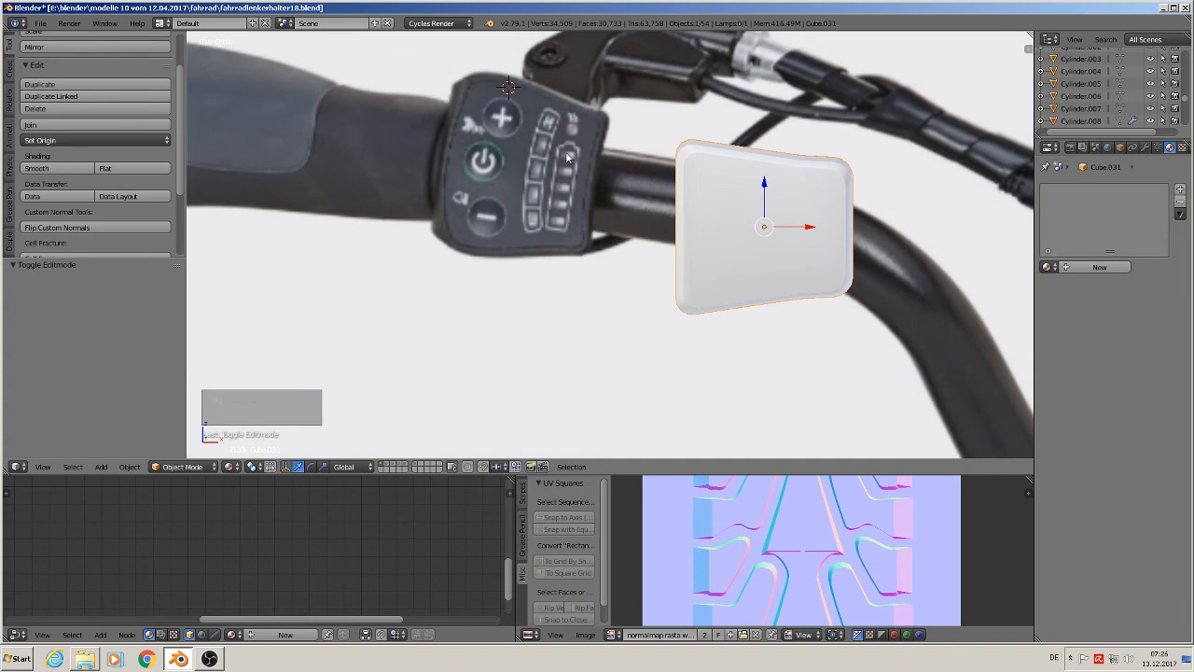
Step: Assign the existing "black plastic" material to the control unit block
key("KP_1")
scroll(588, 246, "down", 8)
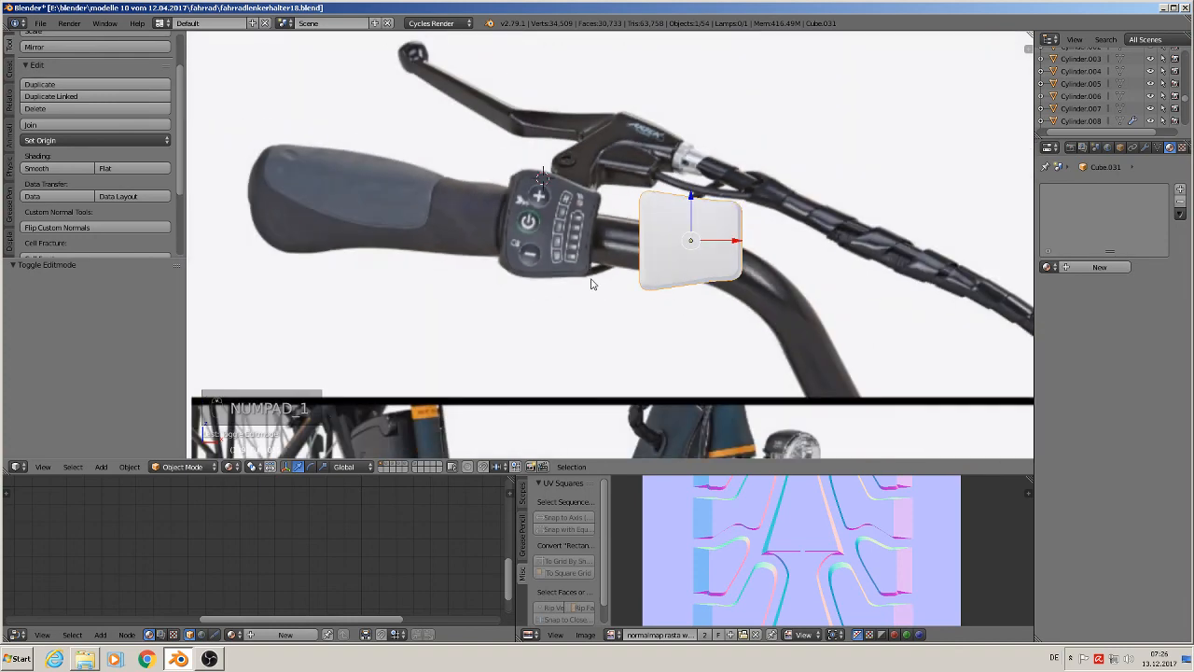
scroll(706, 347, "up", 5)
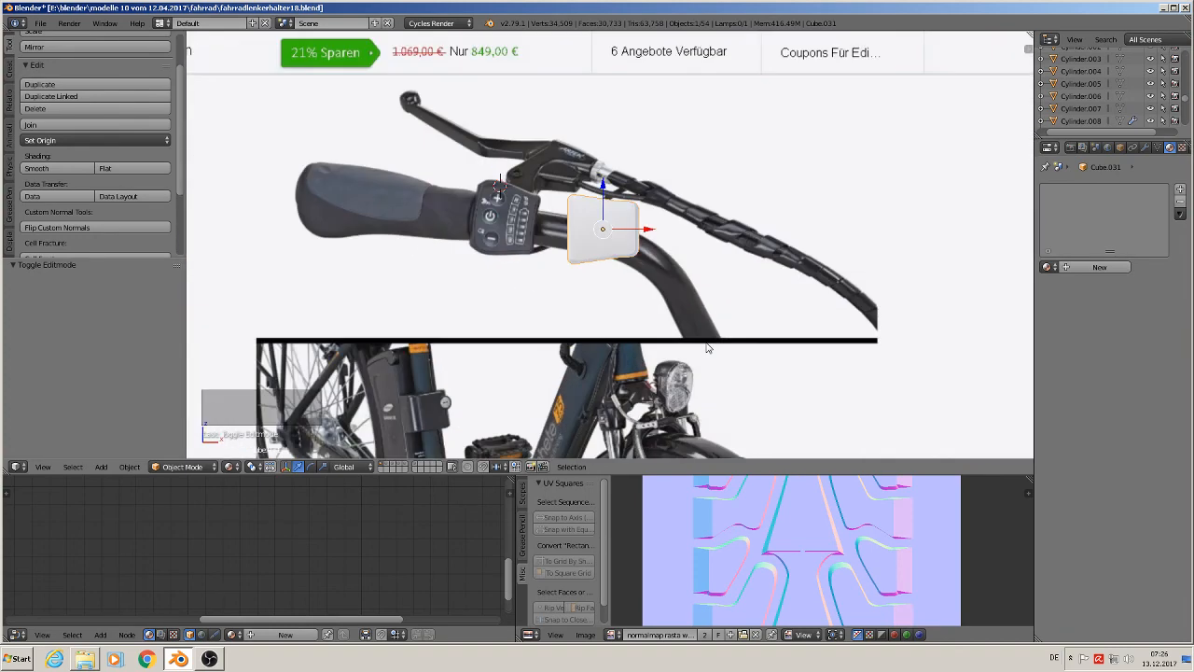
left_click(1046, 267)
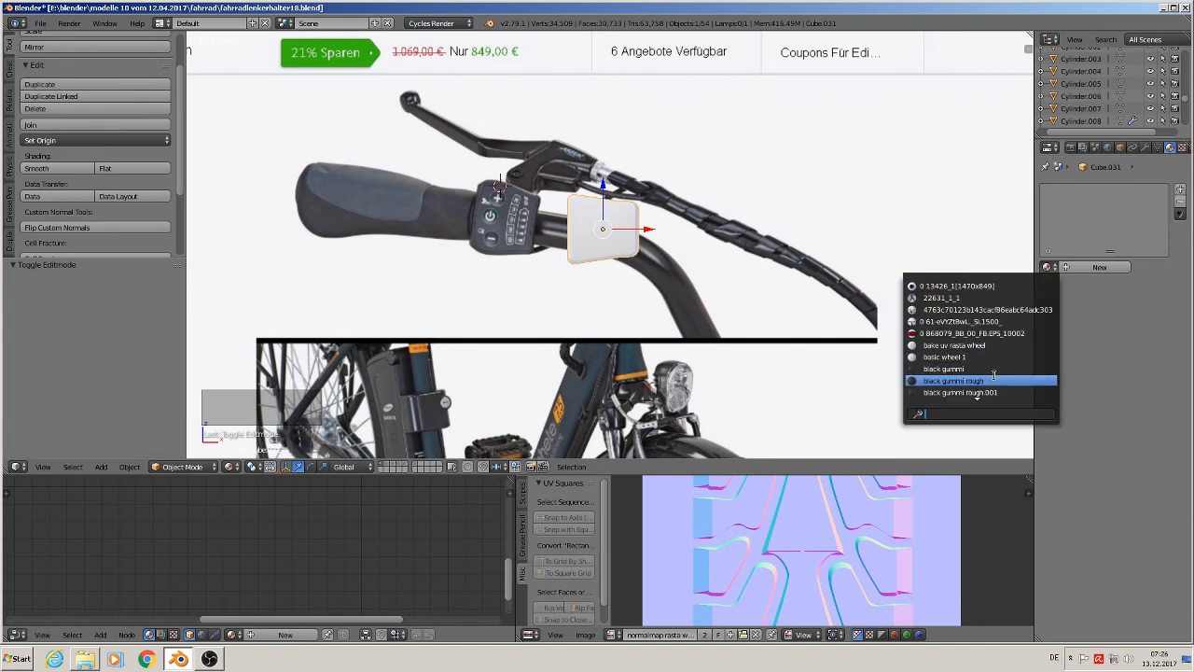
scroll(998, 380, "down", 3)
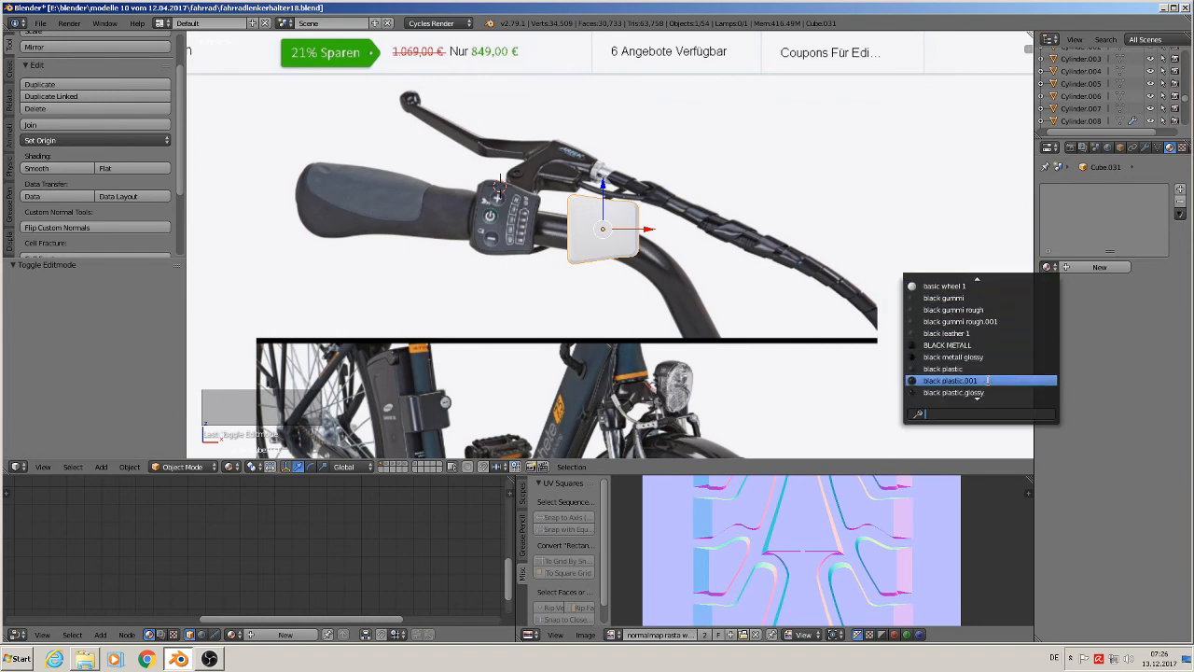
left_click(970, 369)
Step: Move the control unit 3.698 along X, past the reference photos, and scale it uniformly by 2.479
scroll(746, 332, "down", 4)
scroll(747, 333, "down", 4)
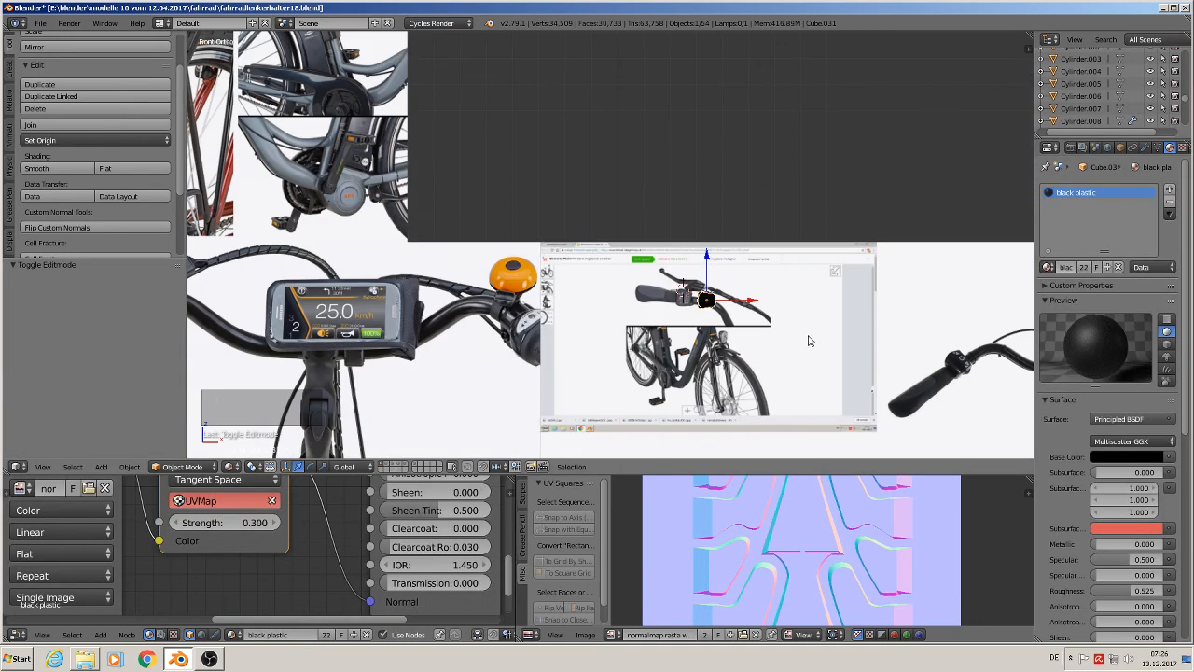
middle_click_drag(811, 341, 428, 254, "shift")
scroll(653, 289, "down", 3)
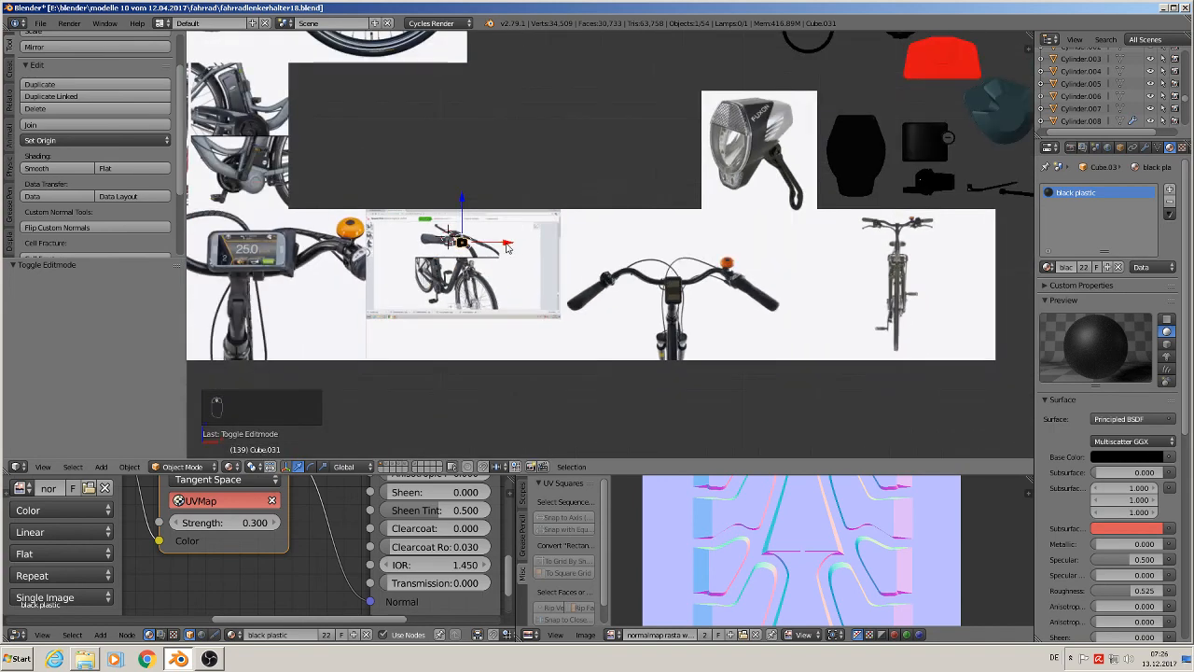
left_click_drag(507, 246, 1021, 242)
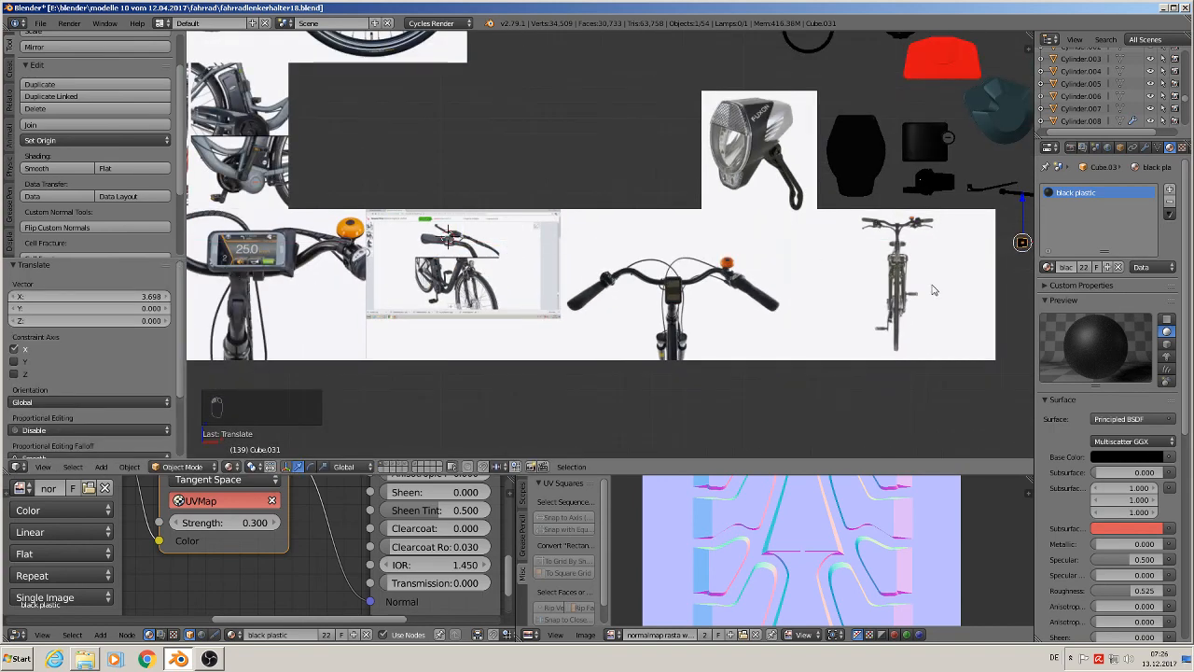
key("s")
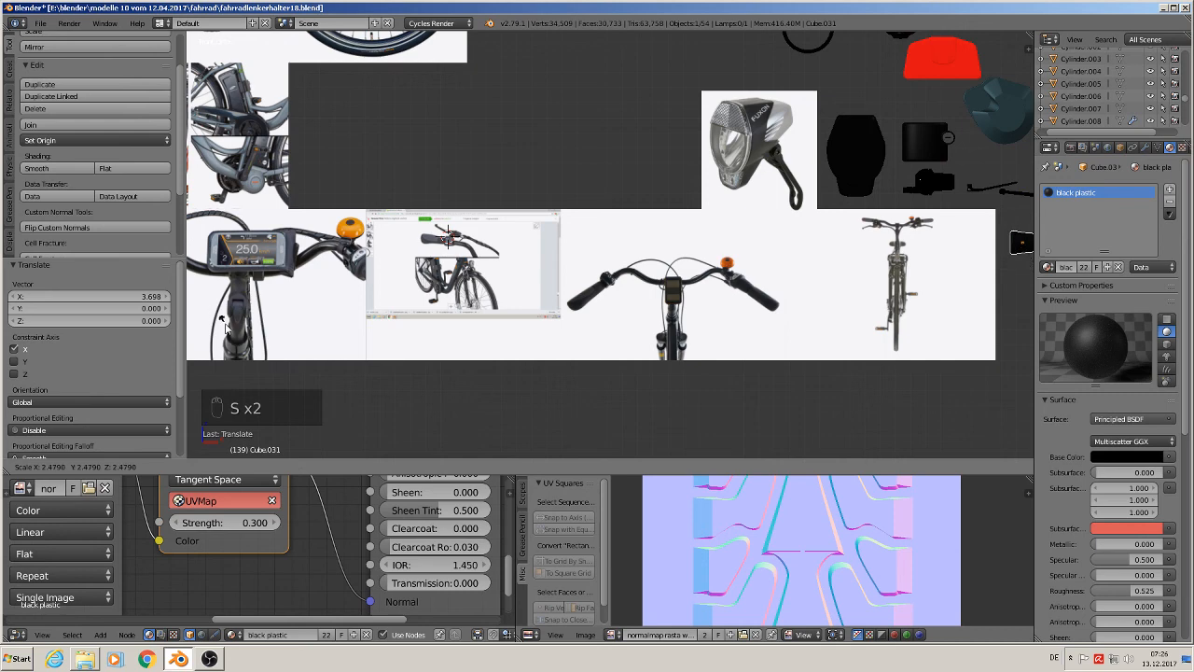
left_click(226, 323)
Step: Look through the reference photos from the handlebars to the rear wheel's sprocket and chain
scroll(420, 174, "up", 4)
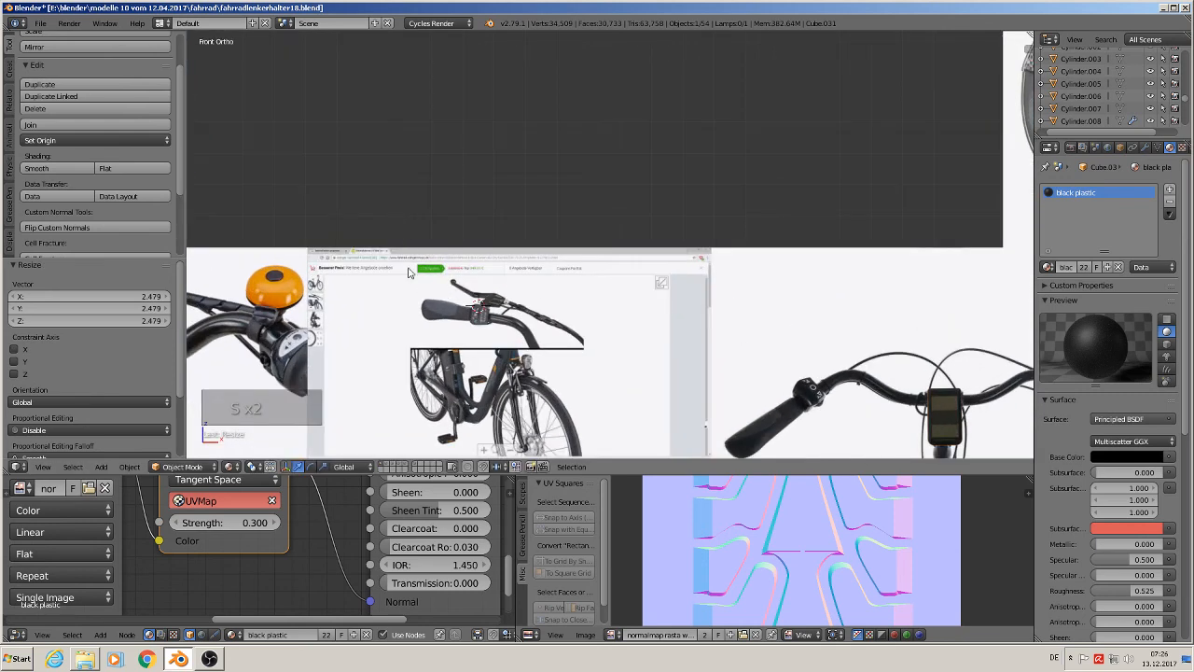
middle_click_drag(376, 350, 598, 182, "shift")
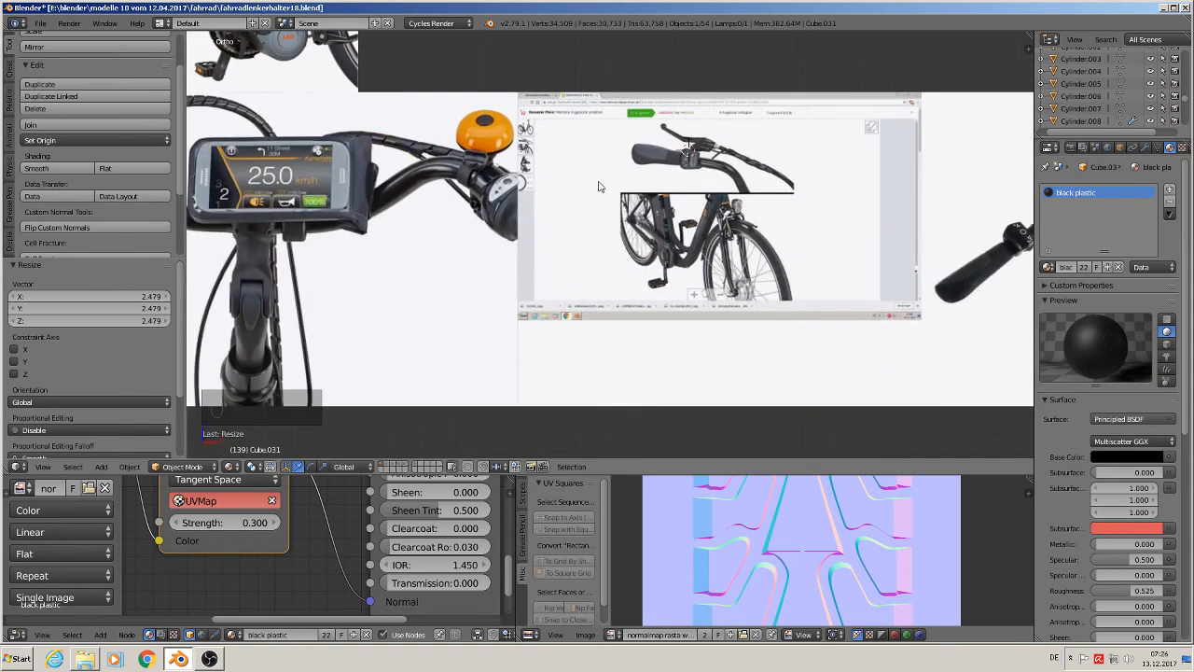
scroll(456, 238, "down", 2)
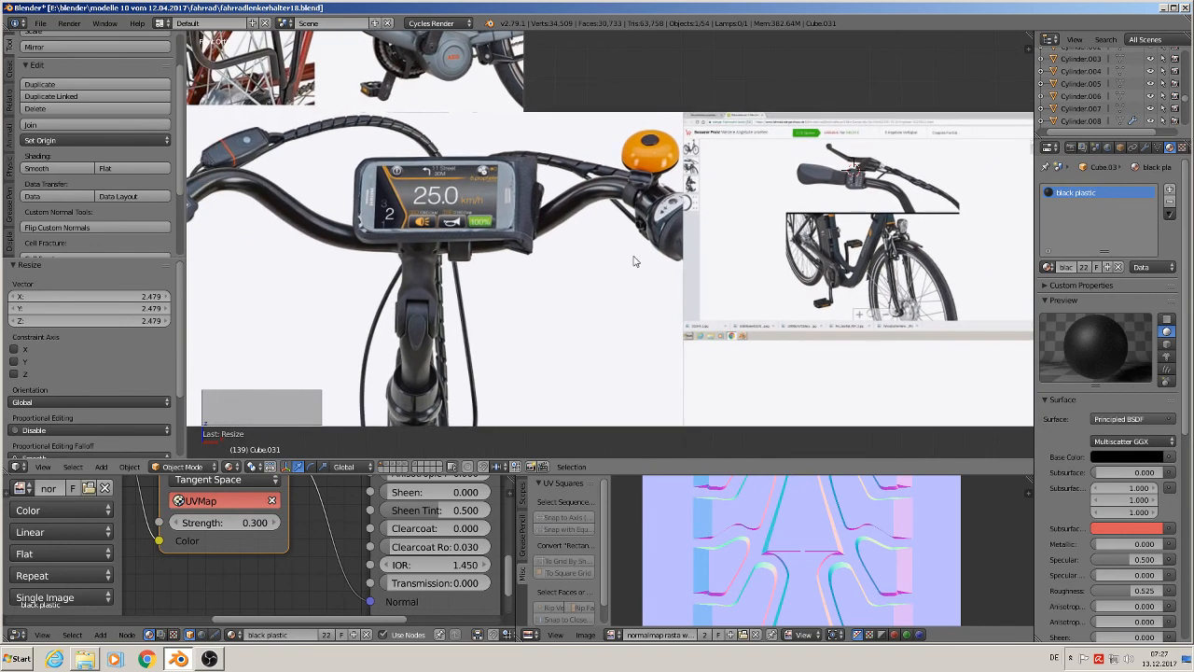
scroll(476, 242, "down", 1)
middle_click_drag(441, 220, 503, 362, "shift")
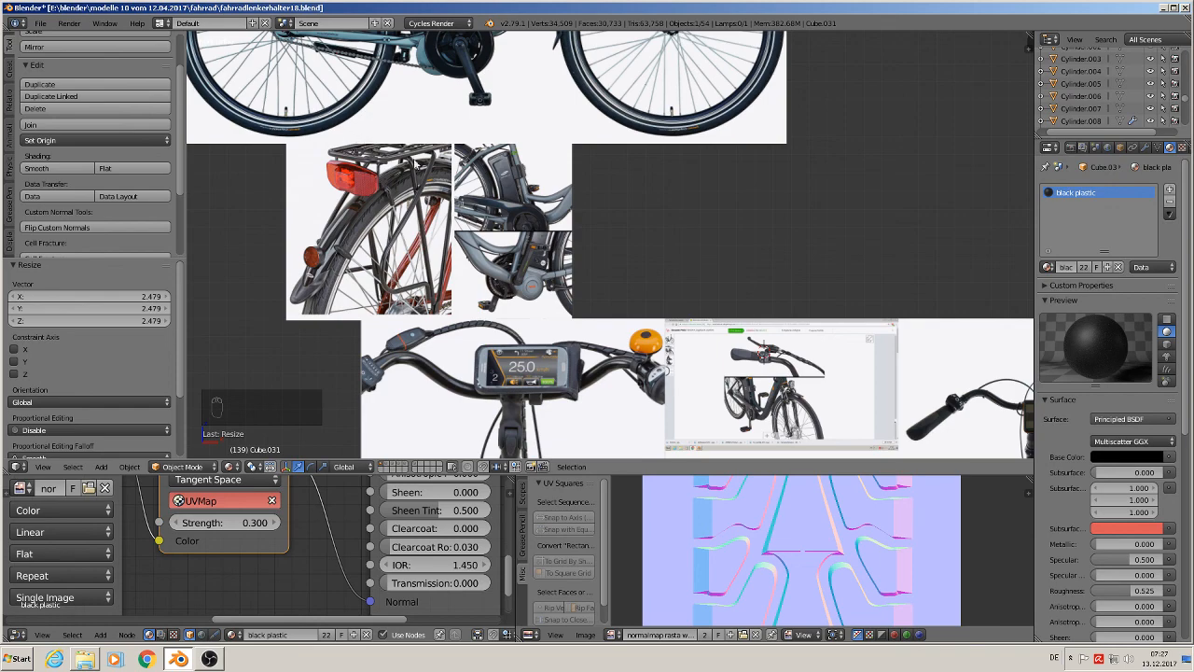
middle_click_drag(469, 233, 649, 314, "shift")
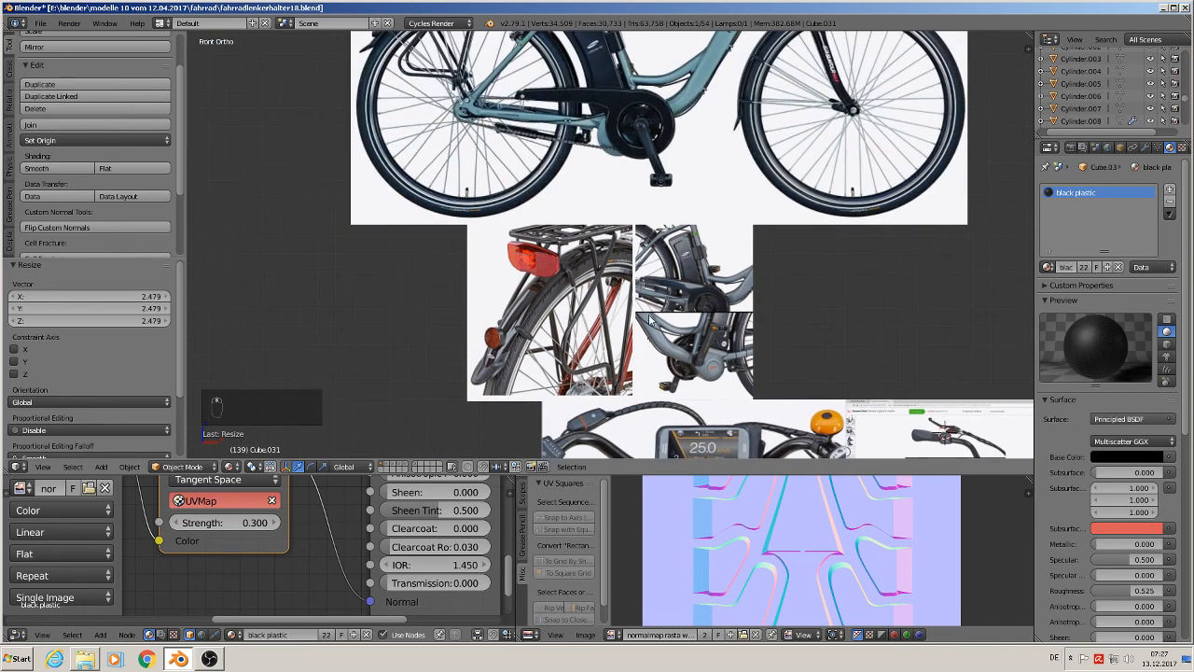
middle_click_drag(485, 171, 564, 305, "shift")
scroll(535, 215, "up", 7)
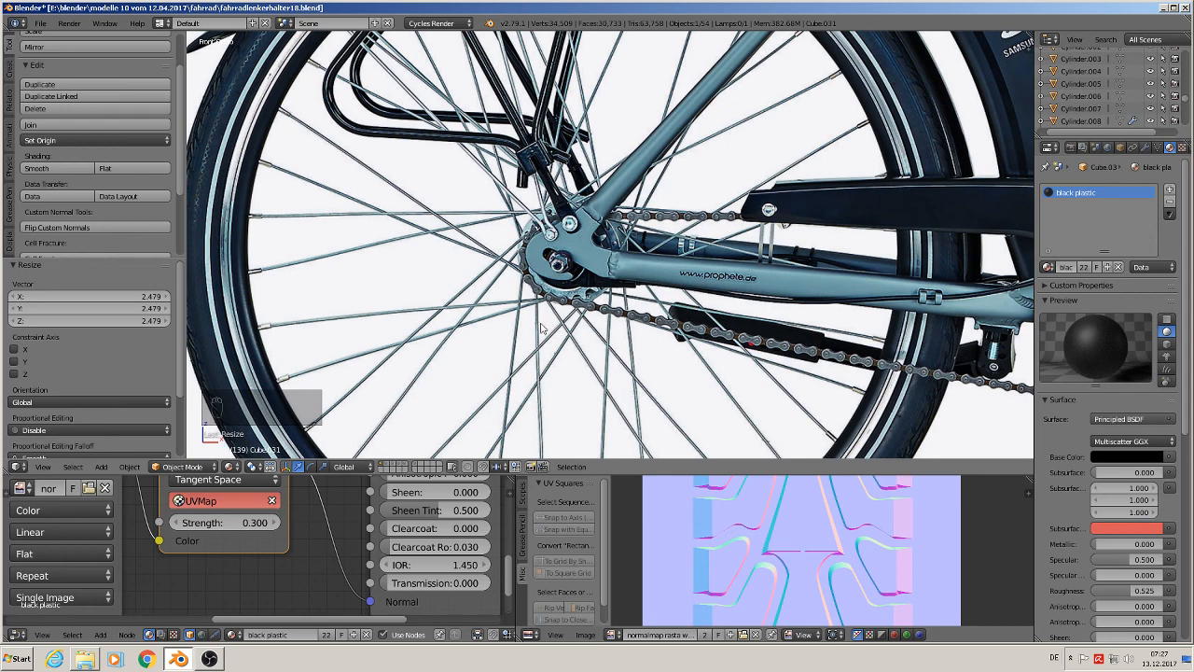
scroll(581, 341, "down", 3)
scroll(579, 340, "up", 4)
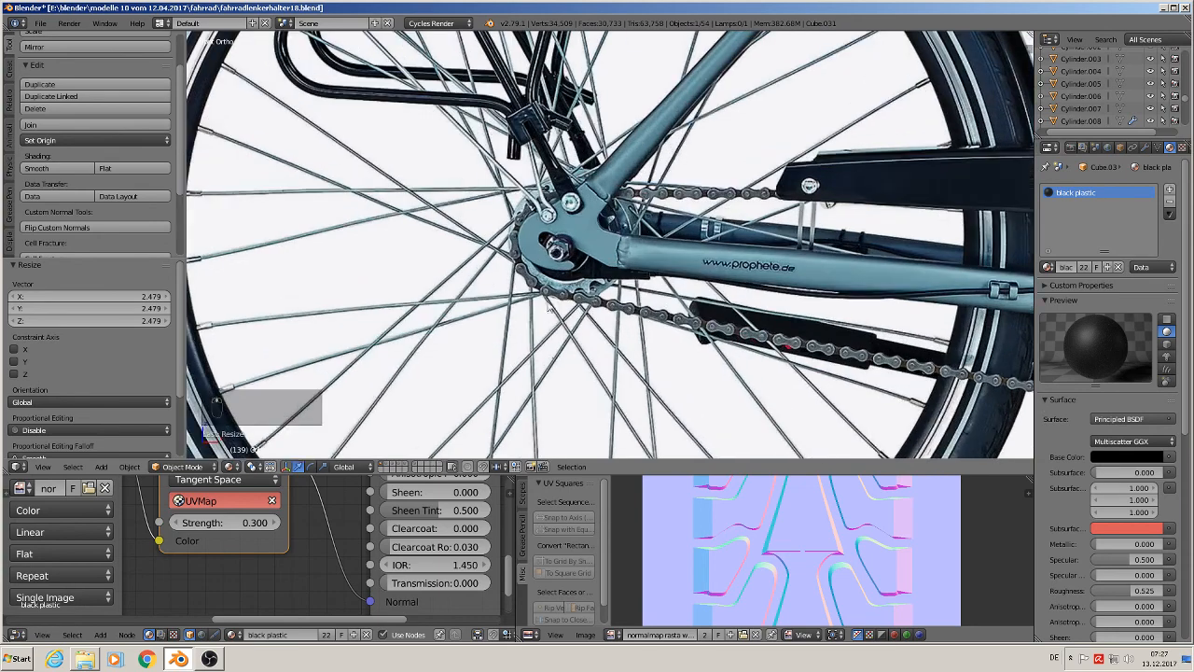
Step: Place the 3D cursor at the rear wheel hub and add a 40-vertex cylinder there
left_click(564, 232)
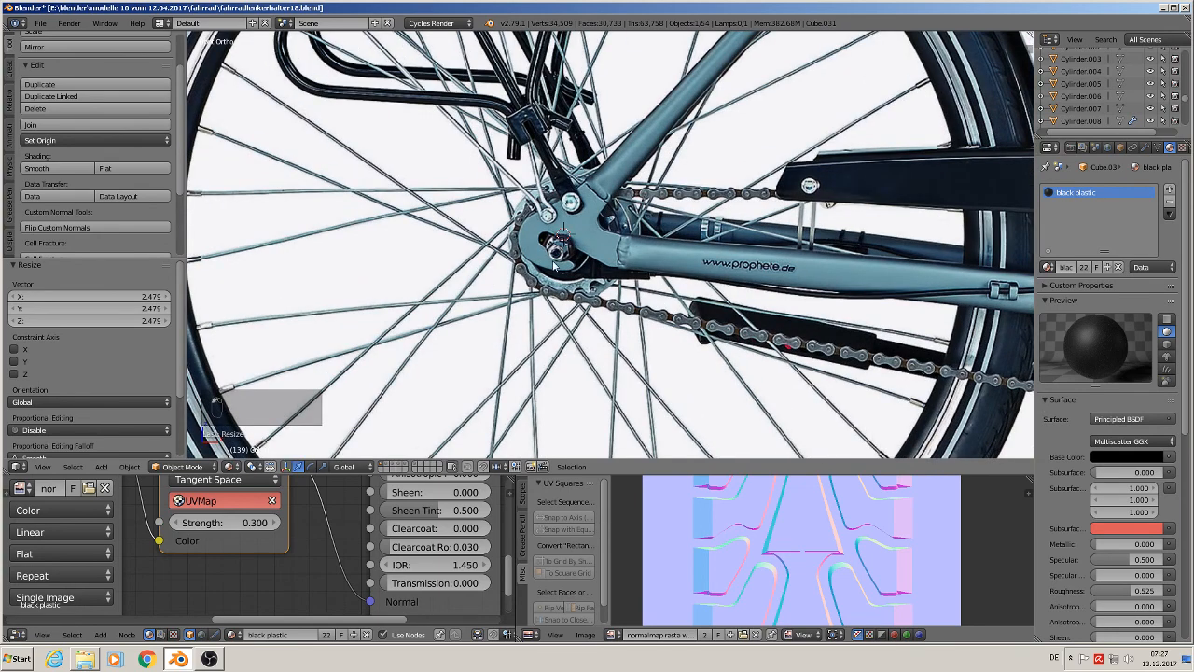
left_click(100, 466)
mouse_move(119, 451)
left_click(250, 222)
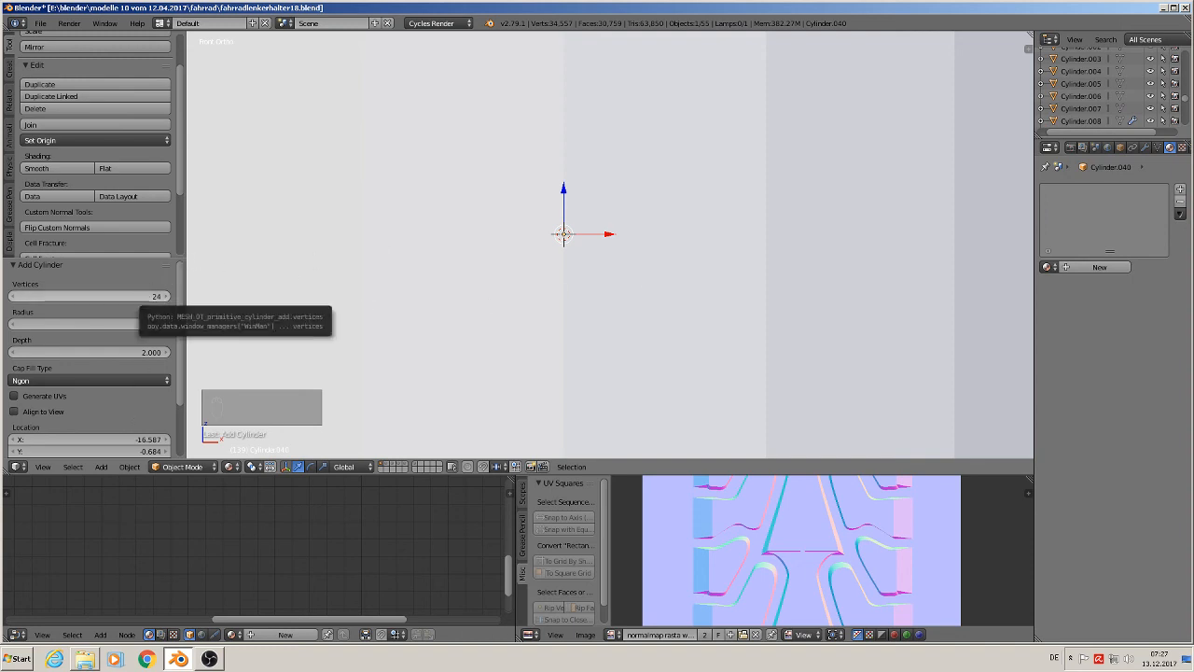
left_click(137, 296)
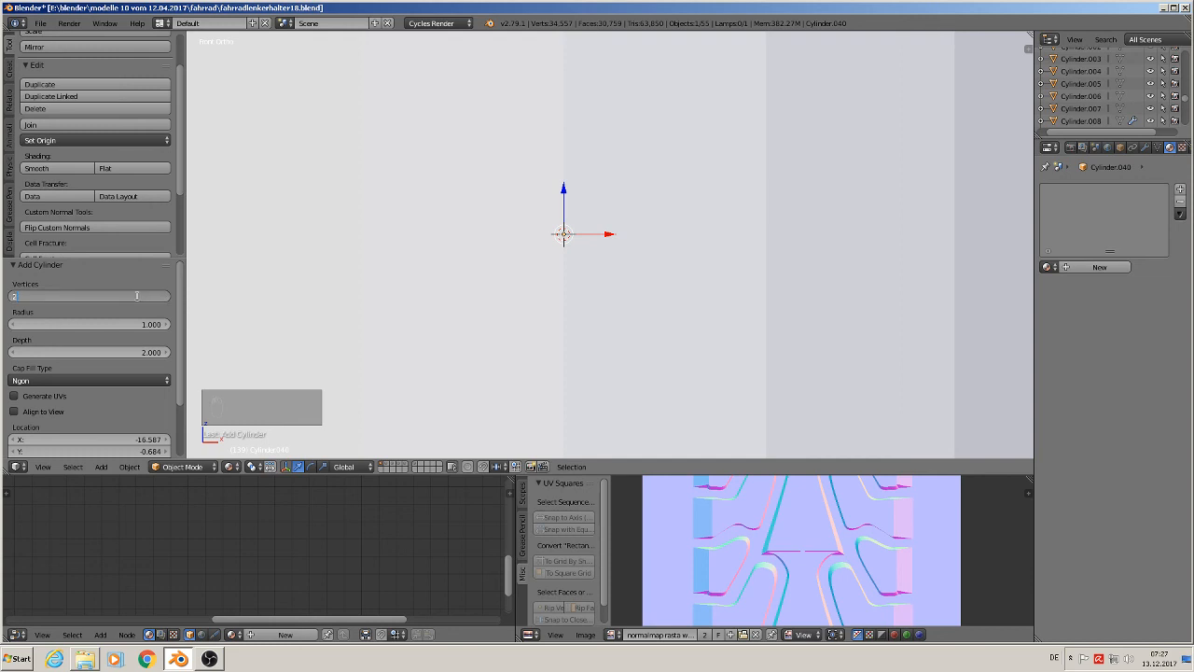
type("40")
key("Return")
Step: Shrink the cylinder, flatten it by 0.135 along Z, enlarge the disc by 1.779 and move it along Y in front of the photo
key("s")
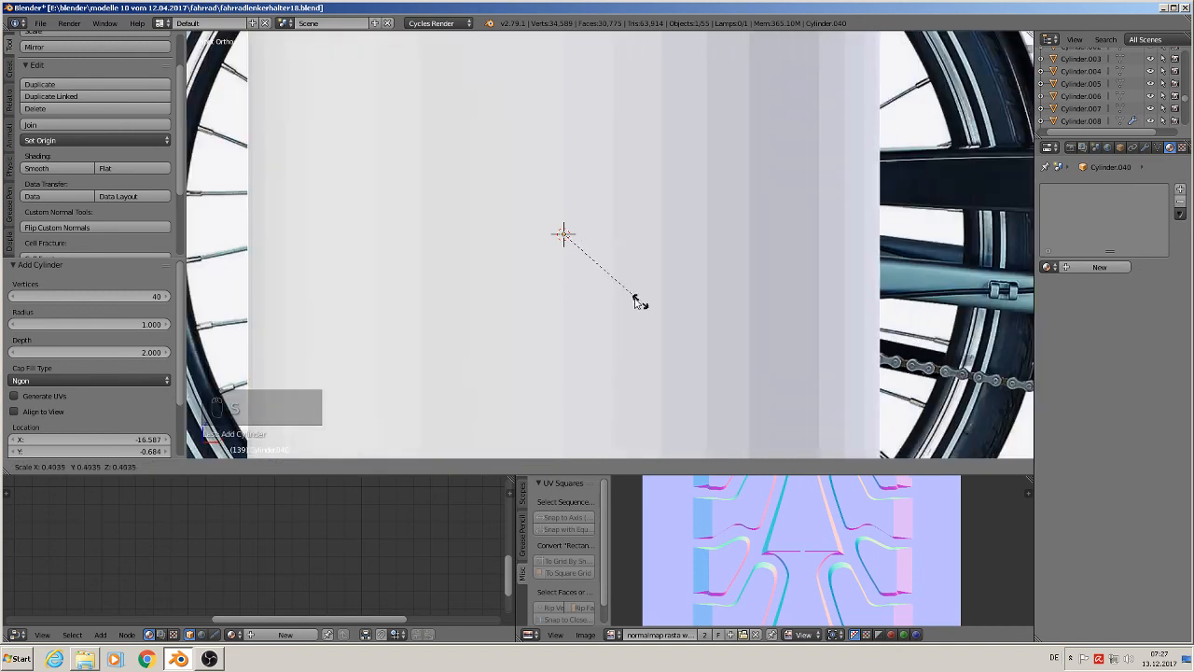
left_click(561, 239)
key("s")
key("z")
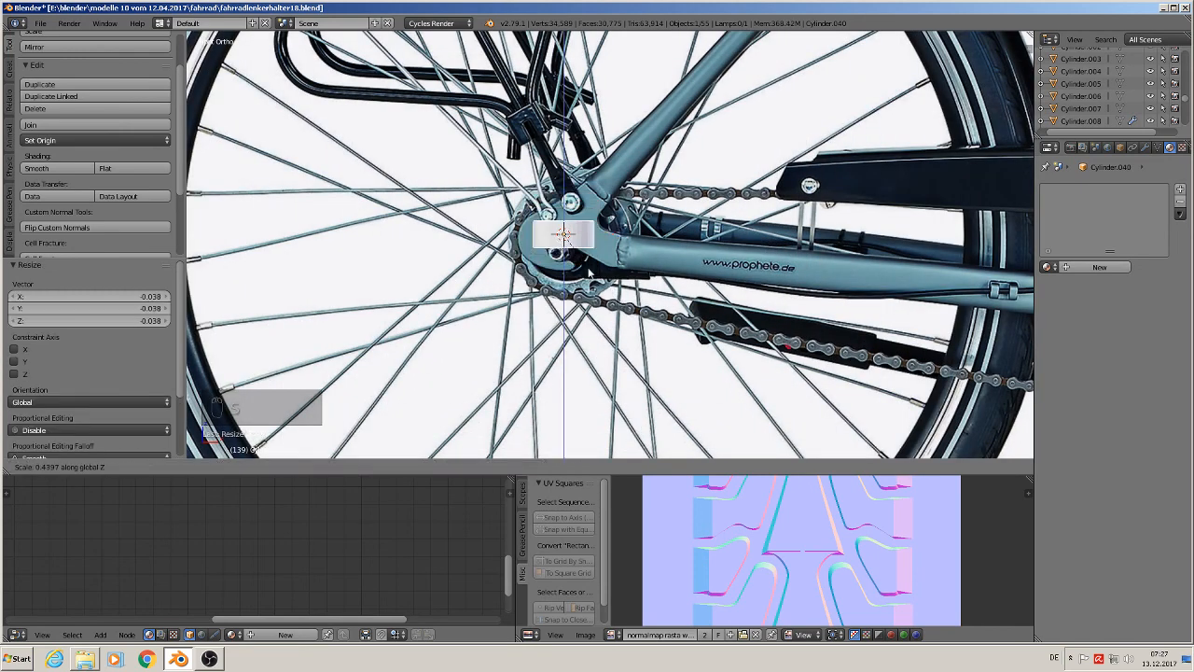
left_click(572, 250)
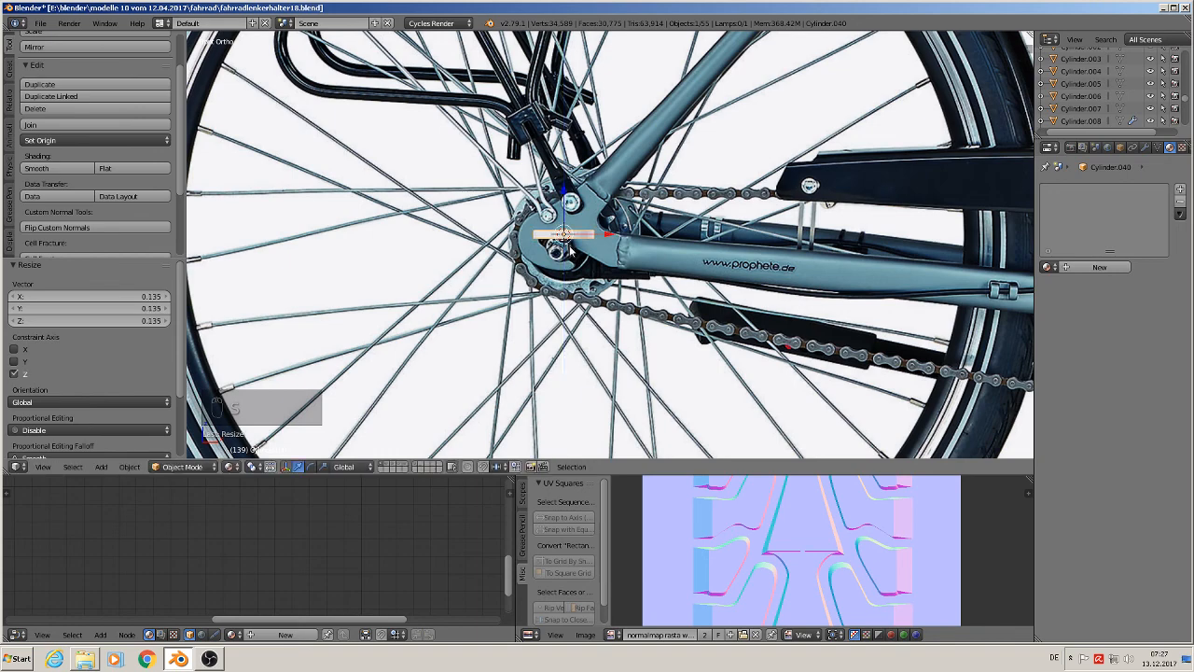
key("s")
left_click(658, 282)
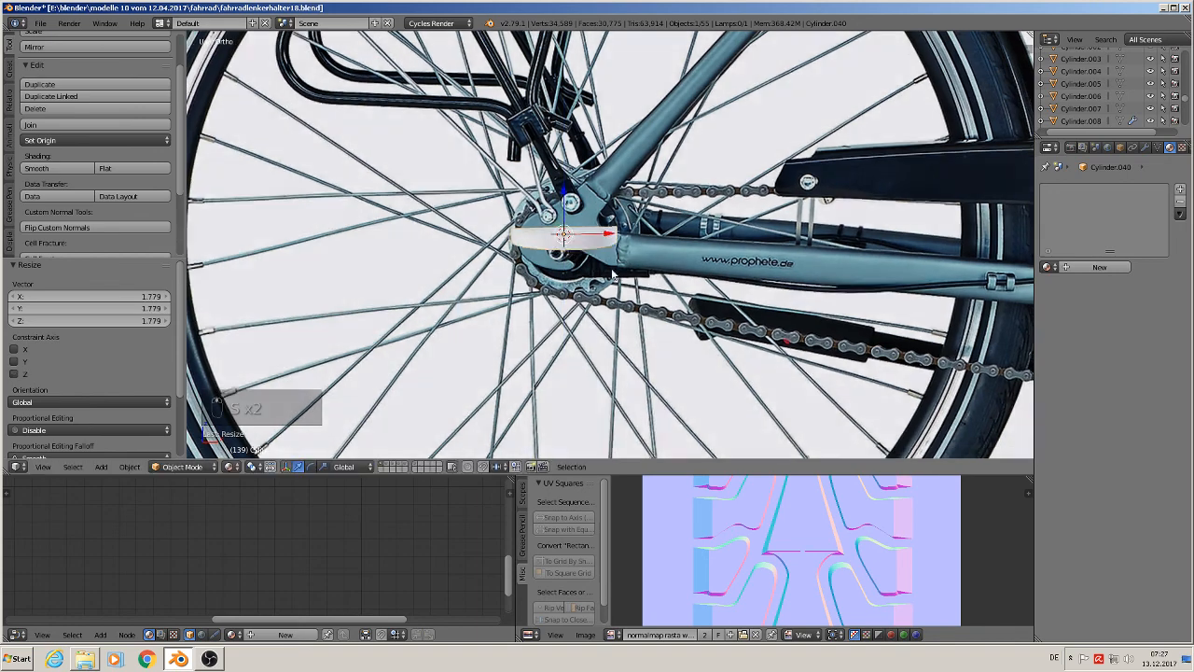
middle_click_drag(613, 274, 663, 313)
left_click_drag(543, 217, 623, 268)
Step: Select the disc's ring of side faces and deselect every second one with Checker Deselect
key("Tab")
scroll(674, 315, "up", 3)
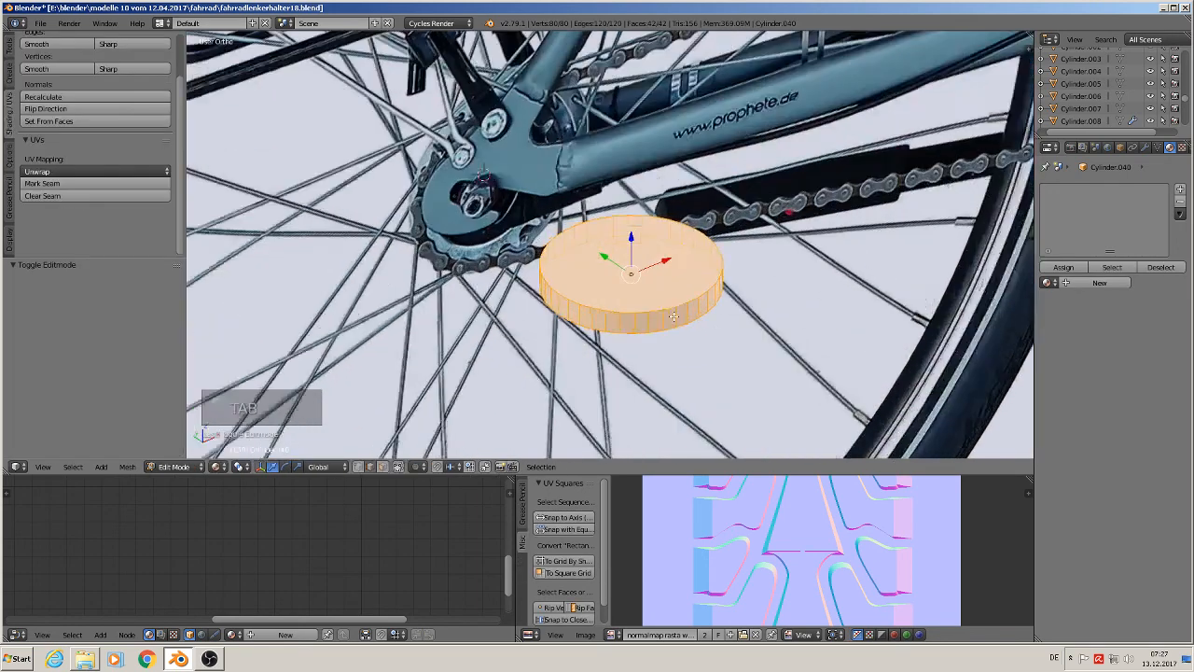
scroll(673, 316, "up", 1)
right_click(612, 321, "alt")
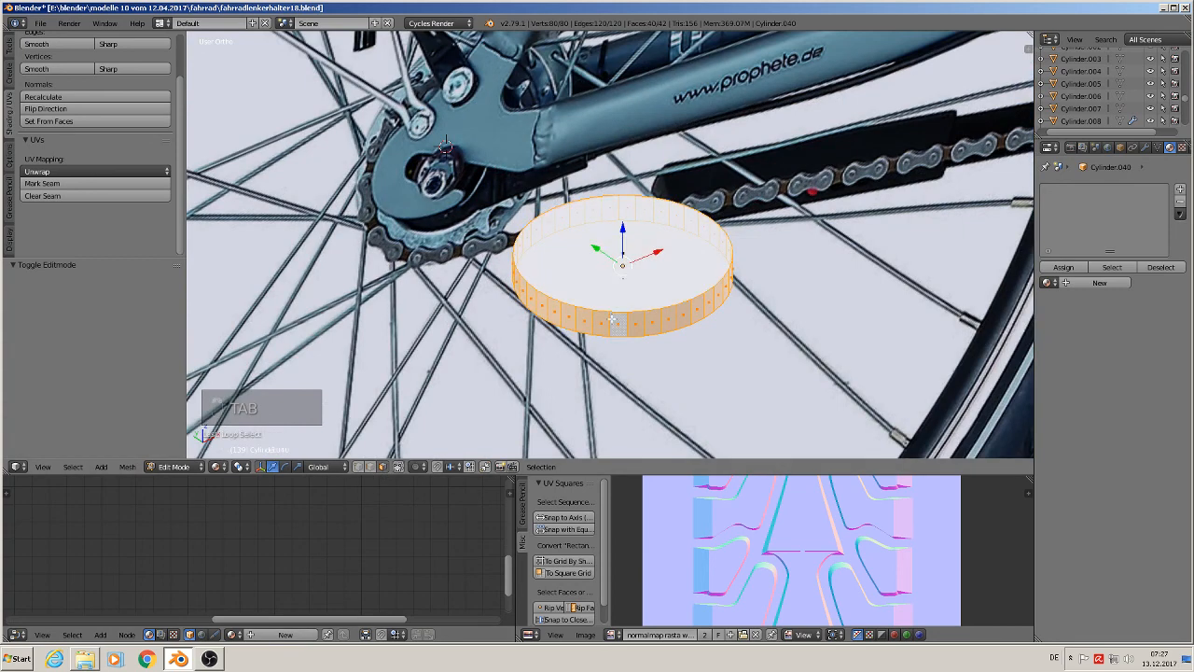
left_click(73, 467)
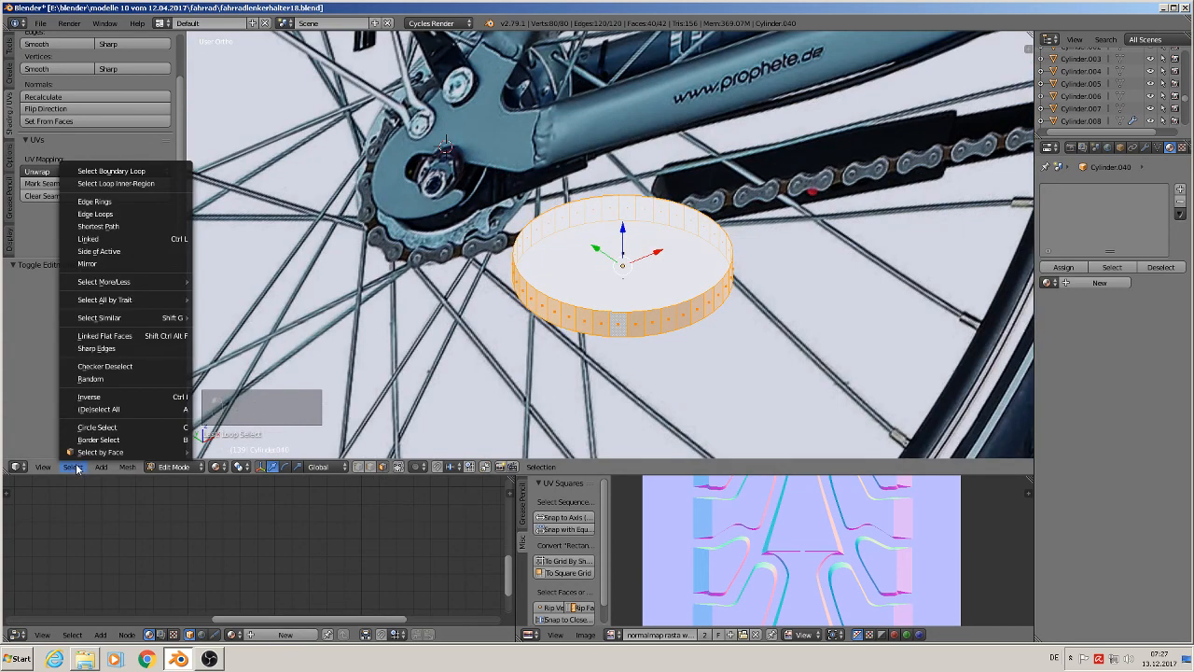
left_click(107, 366)
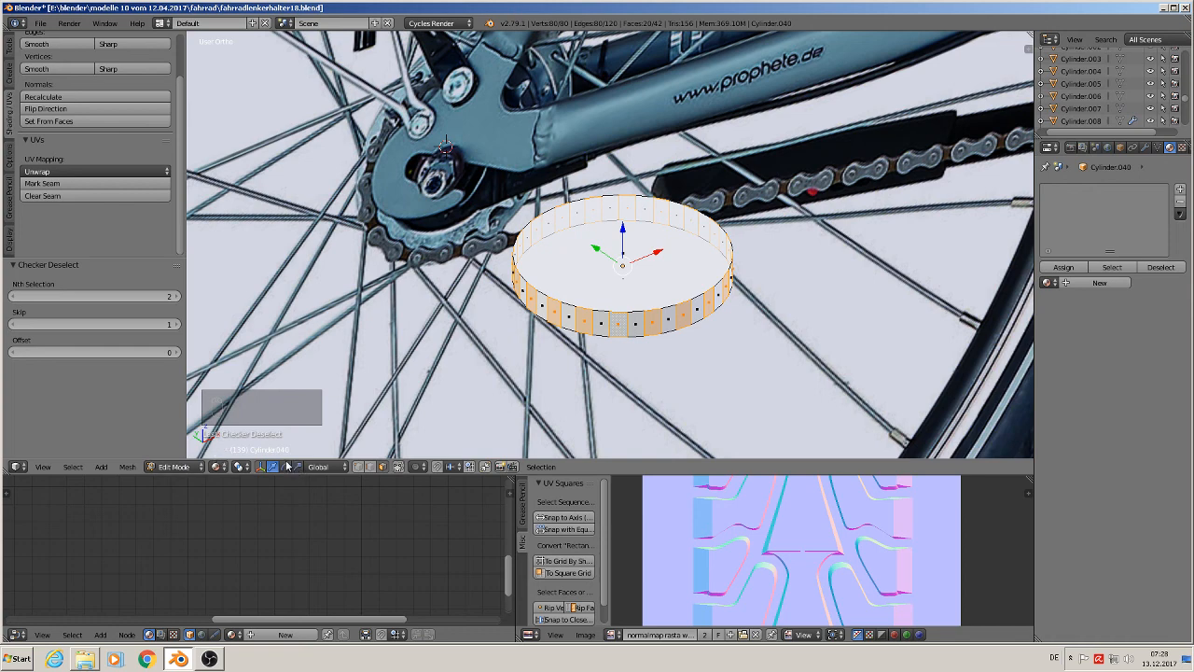
Step: Extrude the selected alternate side faces of the disc individually outward with an offset of about -0.202 to form teeth
left_click(11, 41)
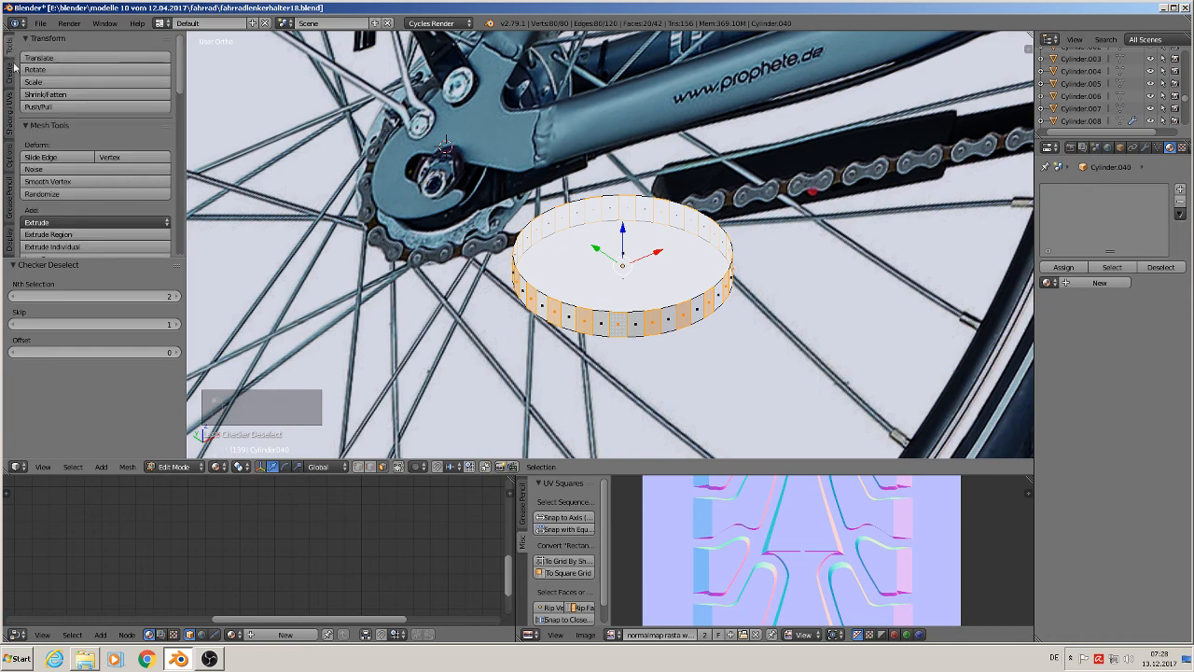
left_click(76, 248)
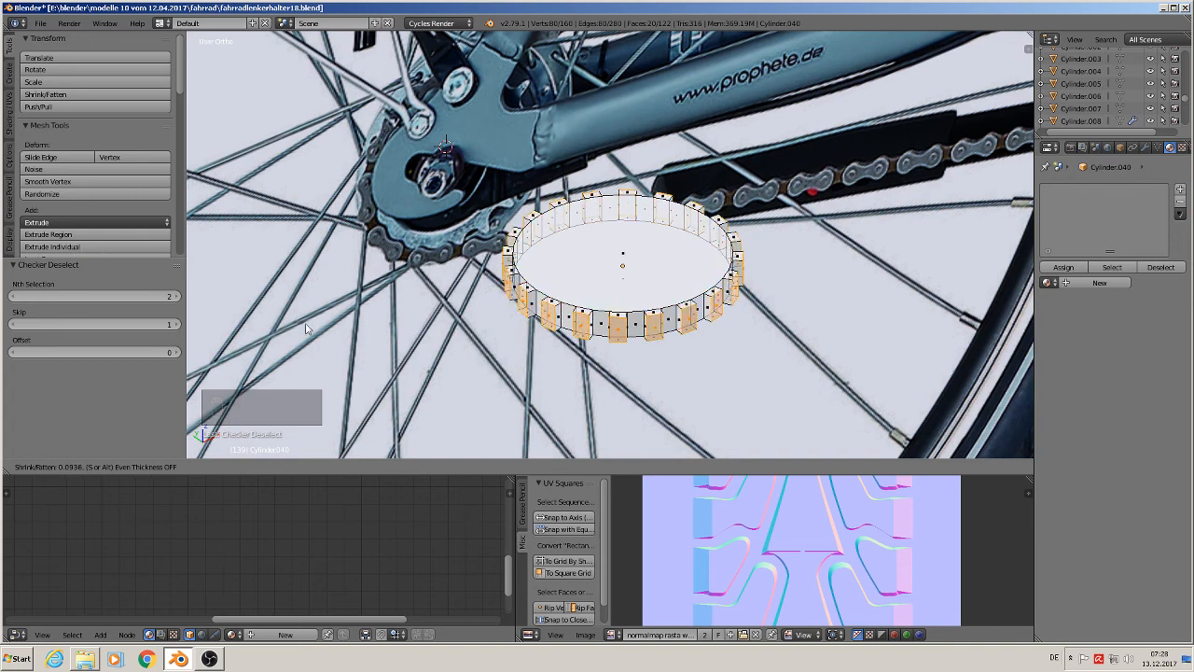
left_click(583, 414)
Step: Taper the teeth by scaling their outer faces by about 0.606 around Individual Origins, and leave Edit Mode
left_click(241, 467)
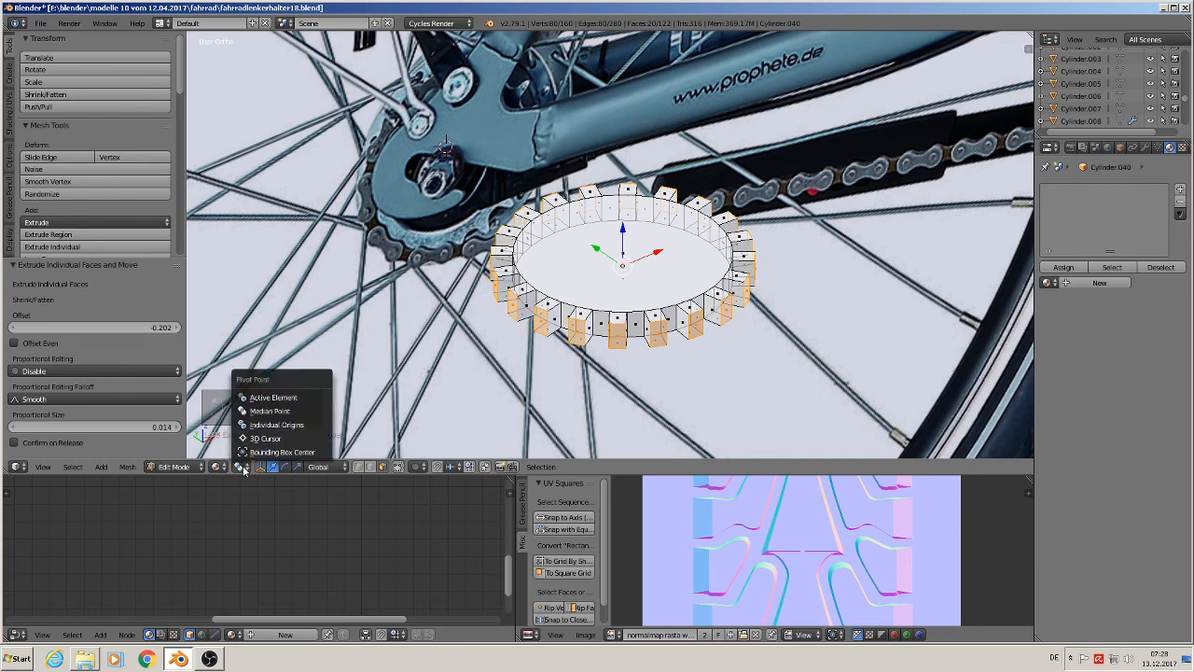
left_click(280, 426)
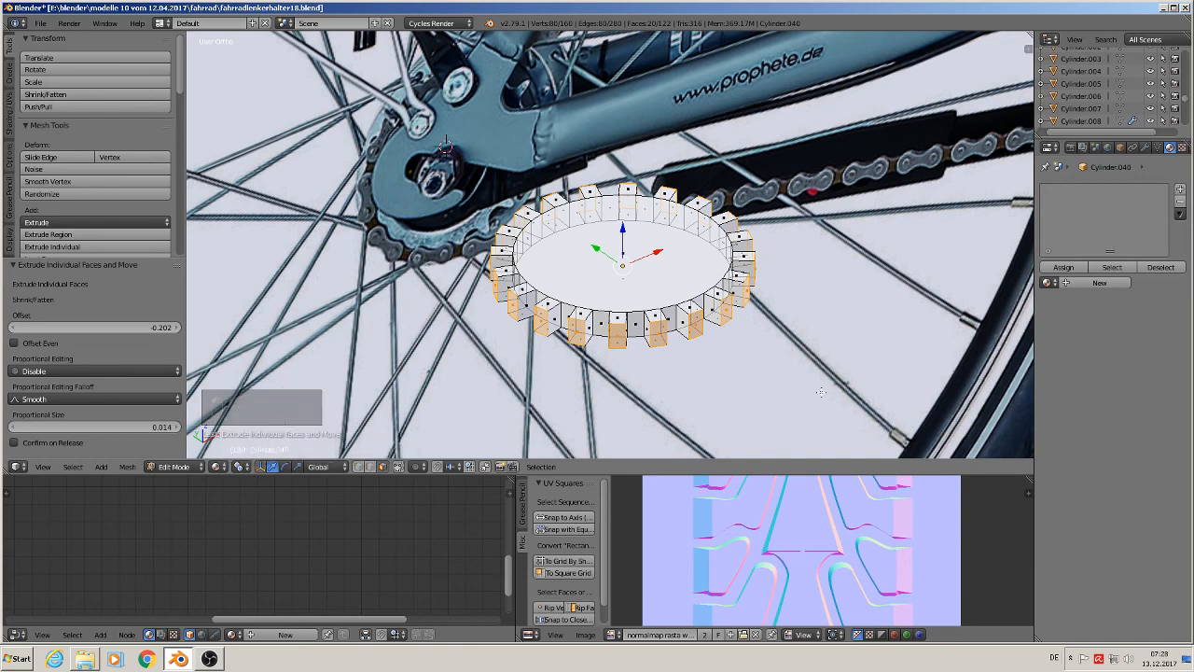
key("s")
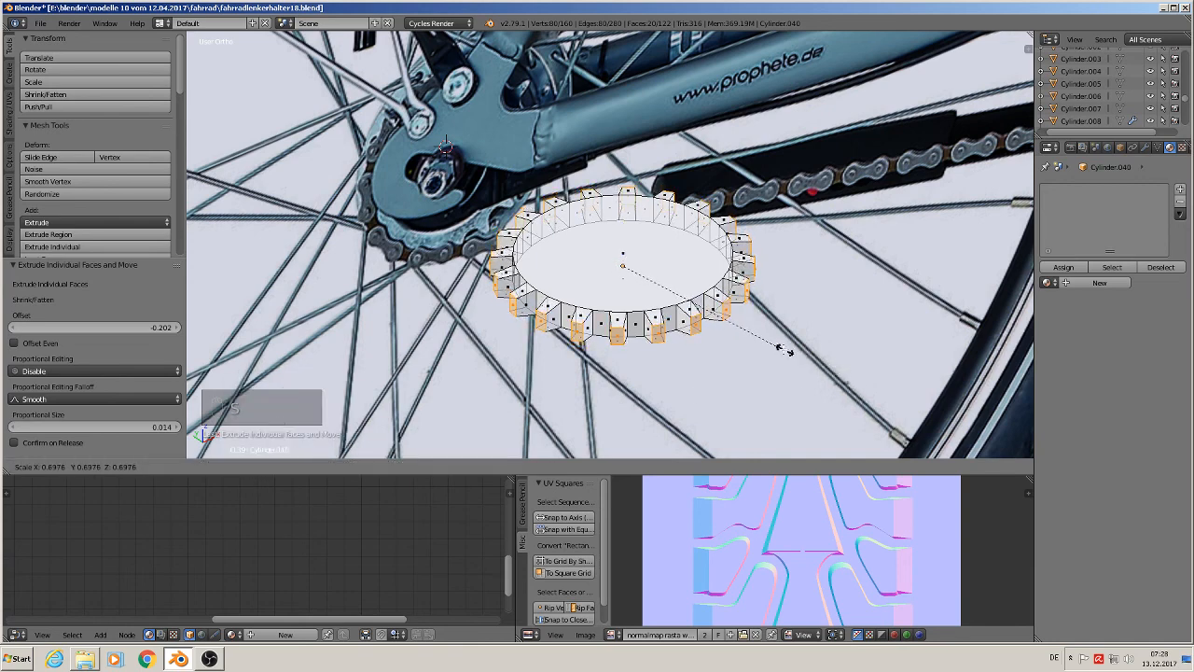
left_click(761, 344)
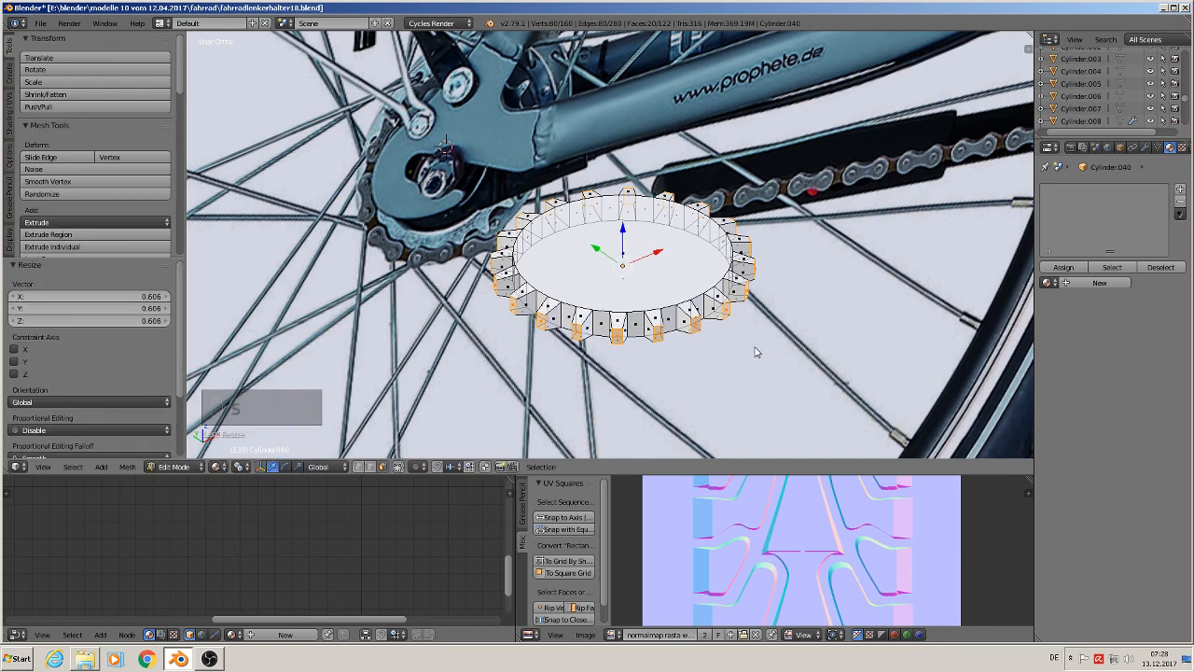
key("Tab")
Step: In front view, rotate the toothed disc 90° about X and scale it by about 0.792 over the photo's sprocket
middle_click_drag(732, 352, 689, 371)
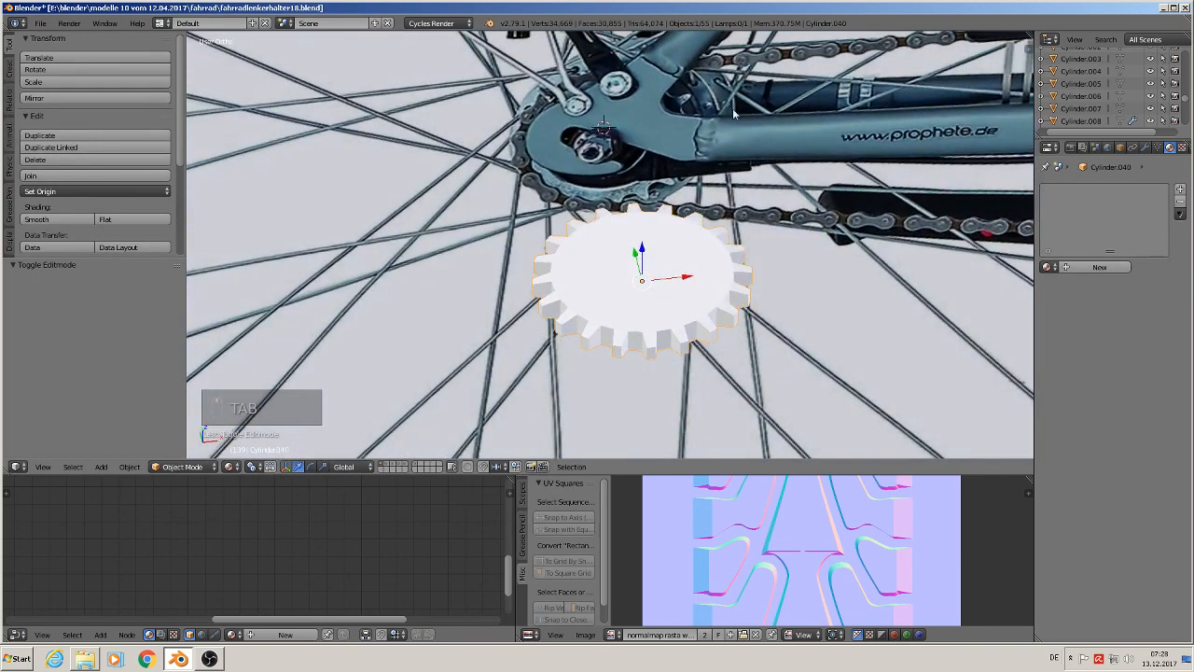
key("KP_1")
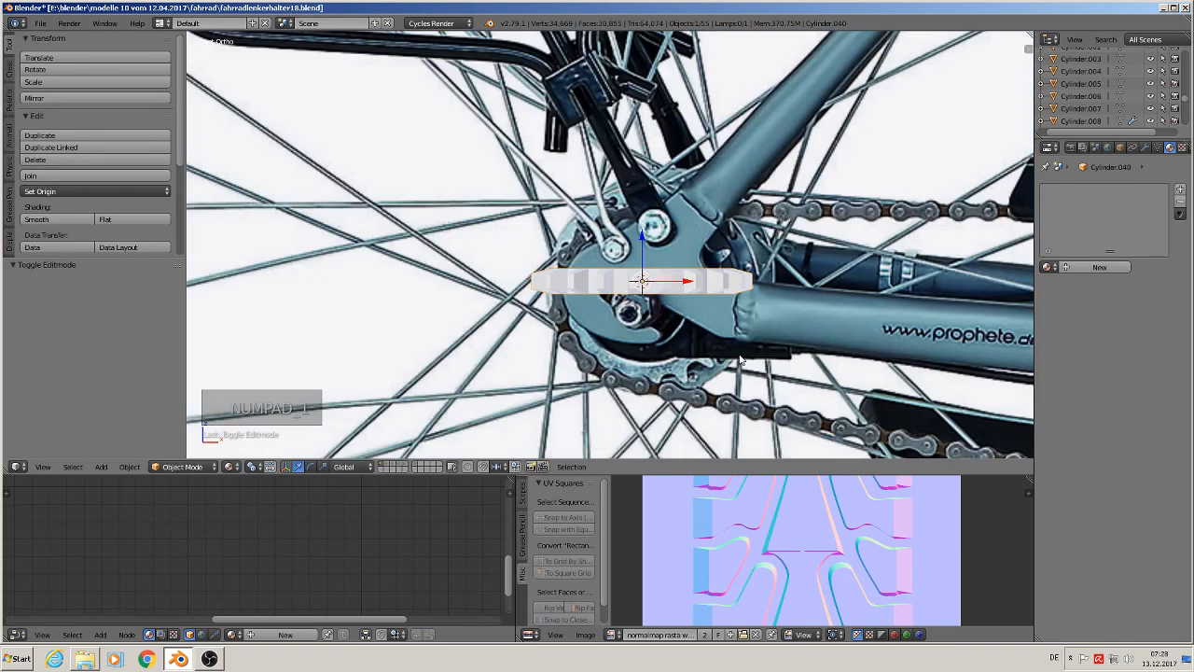
key("r")
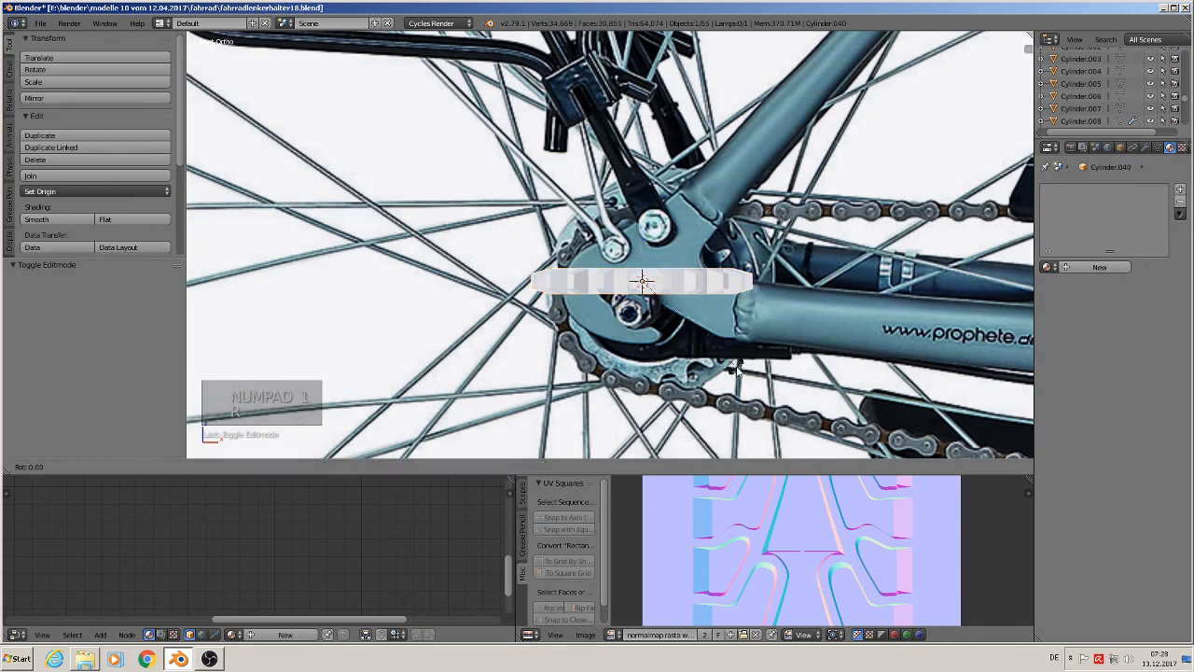
type("x")
type("90")
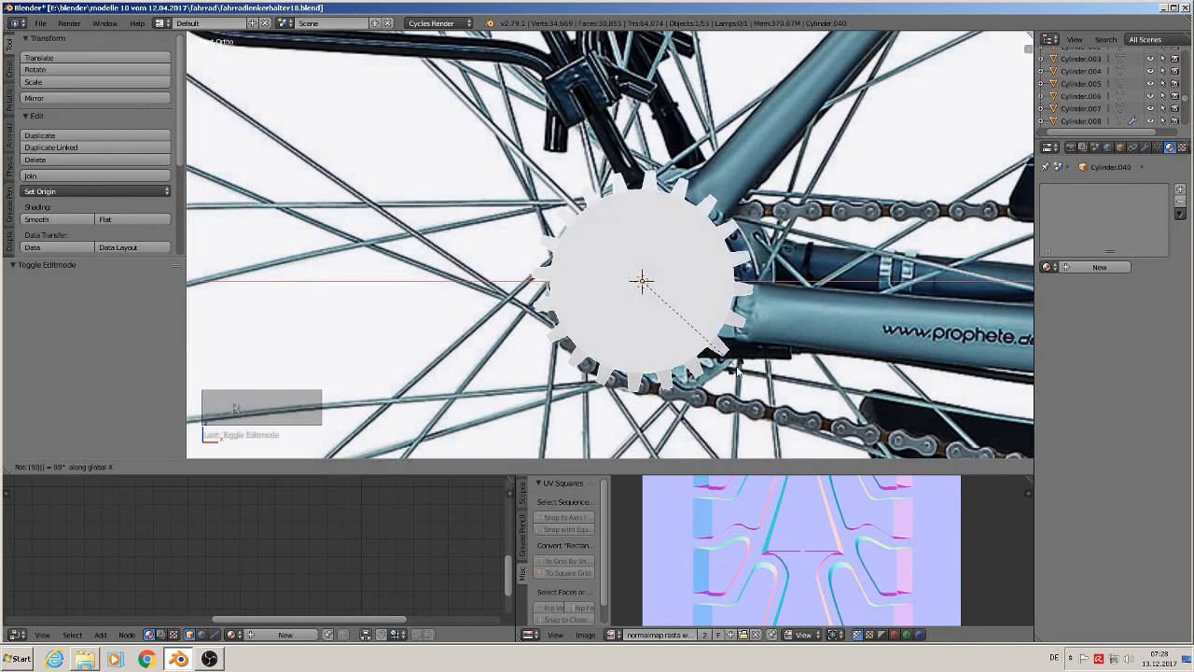
key("Return")
key("s")
left_click(802, 391)
scroll(727, 353, "up", 1)
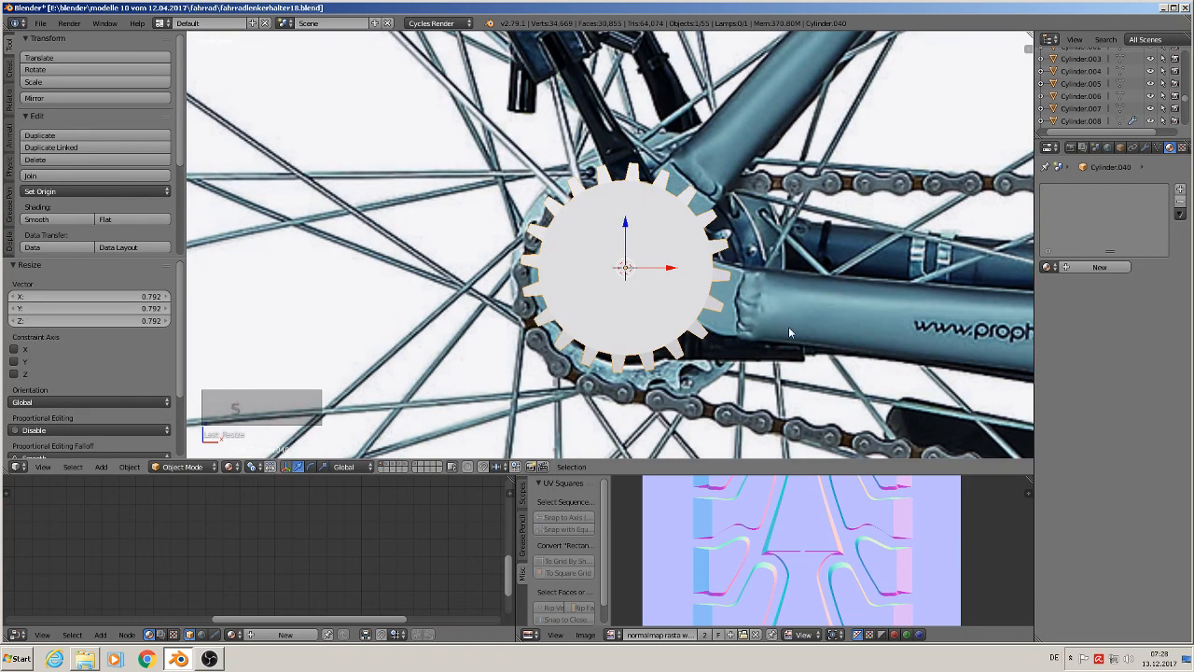
key("alt+Tab")
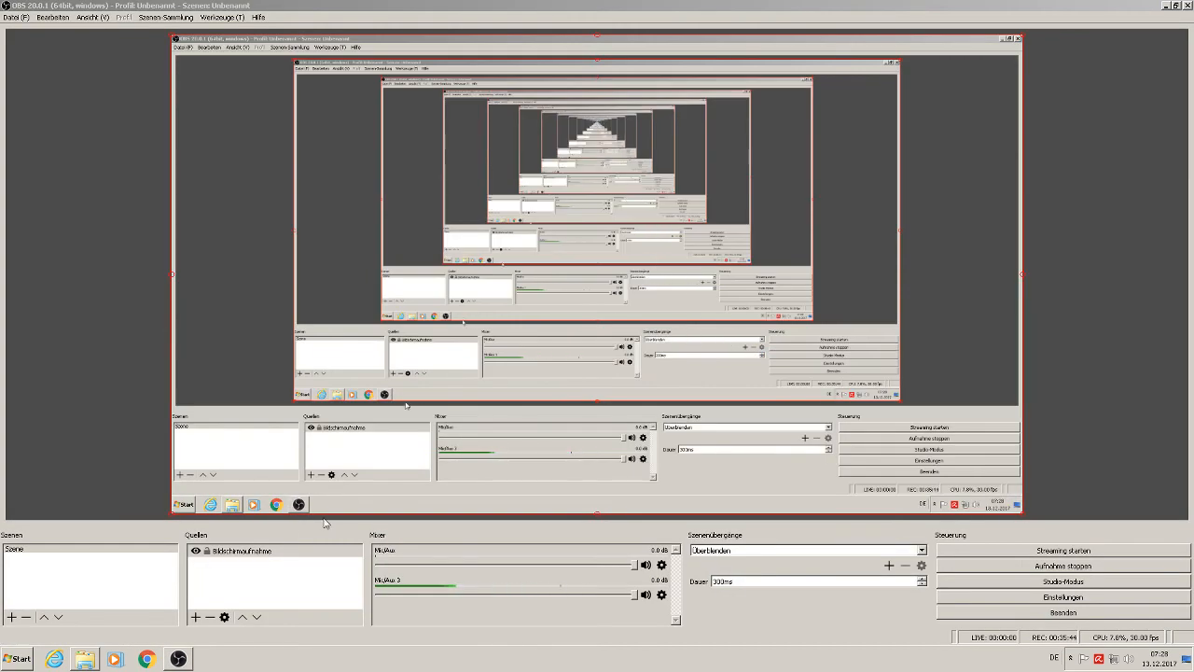